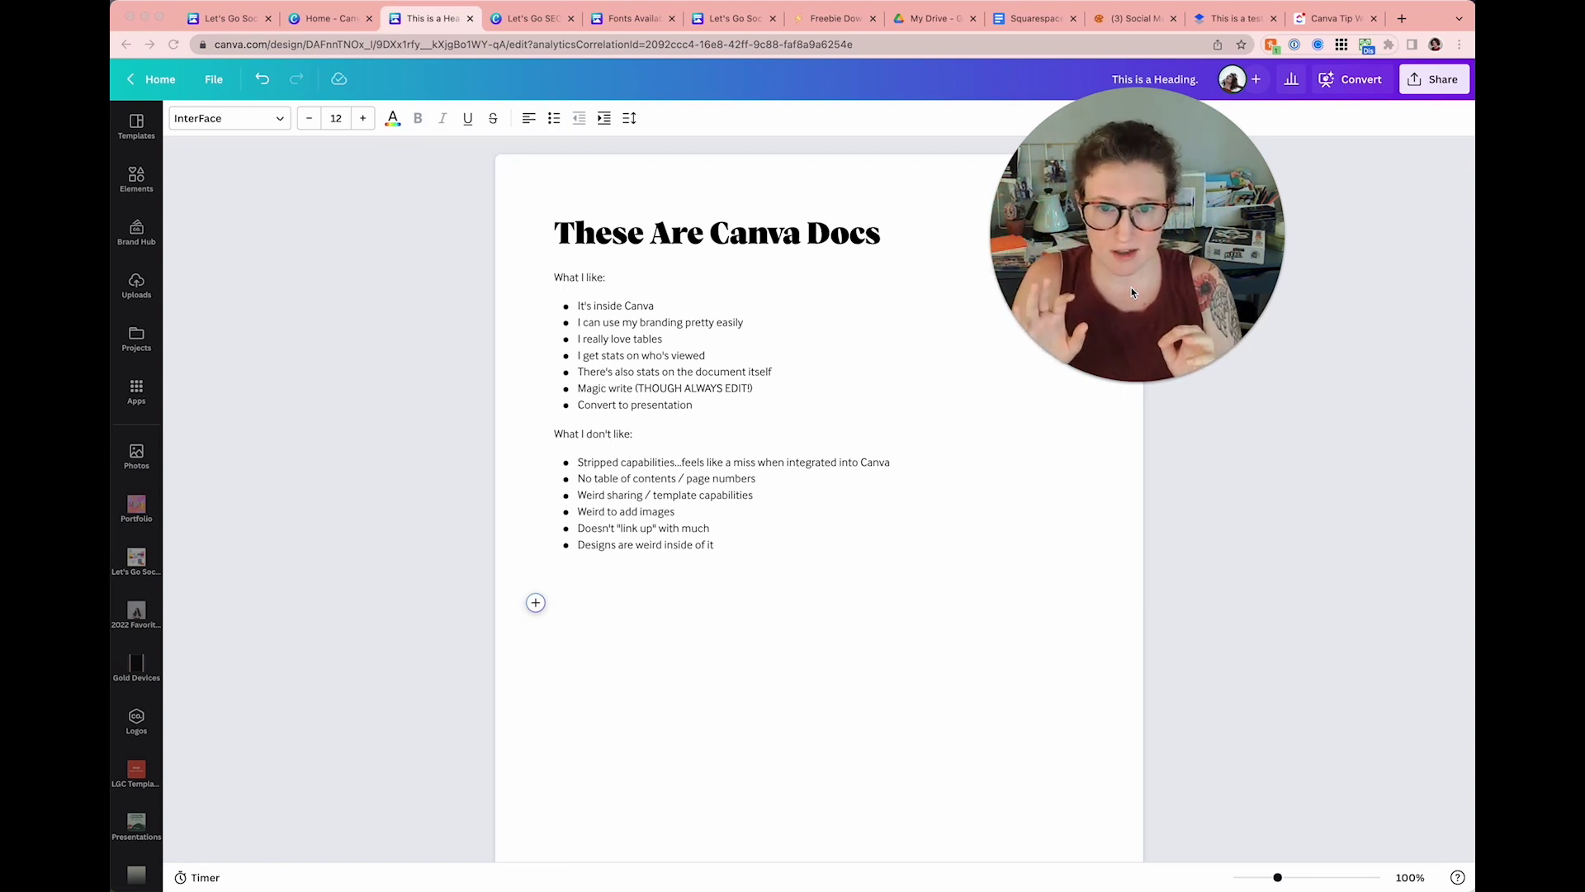
Step: Leave the Canva Docs review doc and return to the Canva home page
{"action": "key", "text": "super+Tab"}
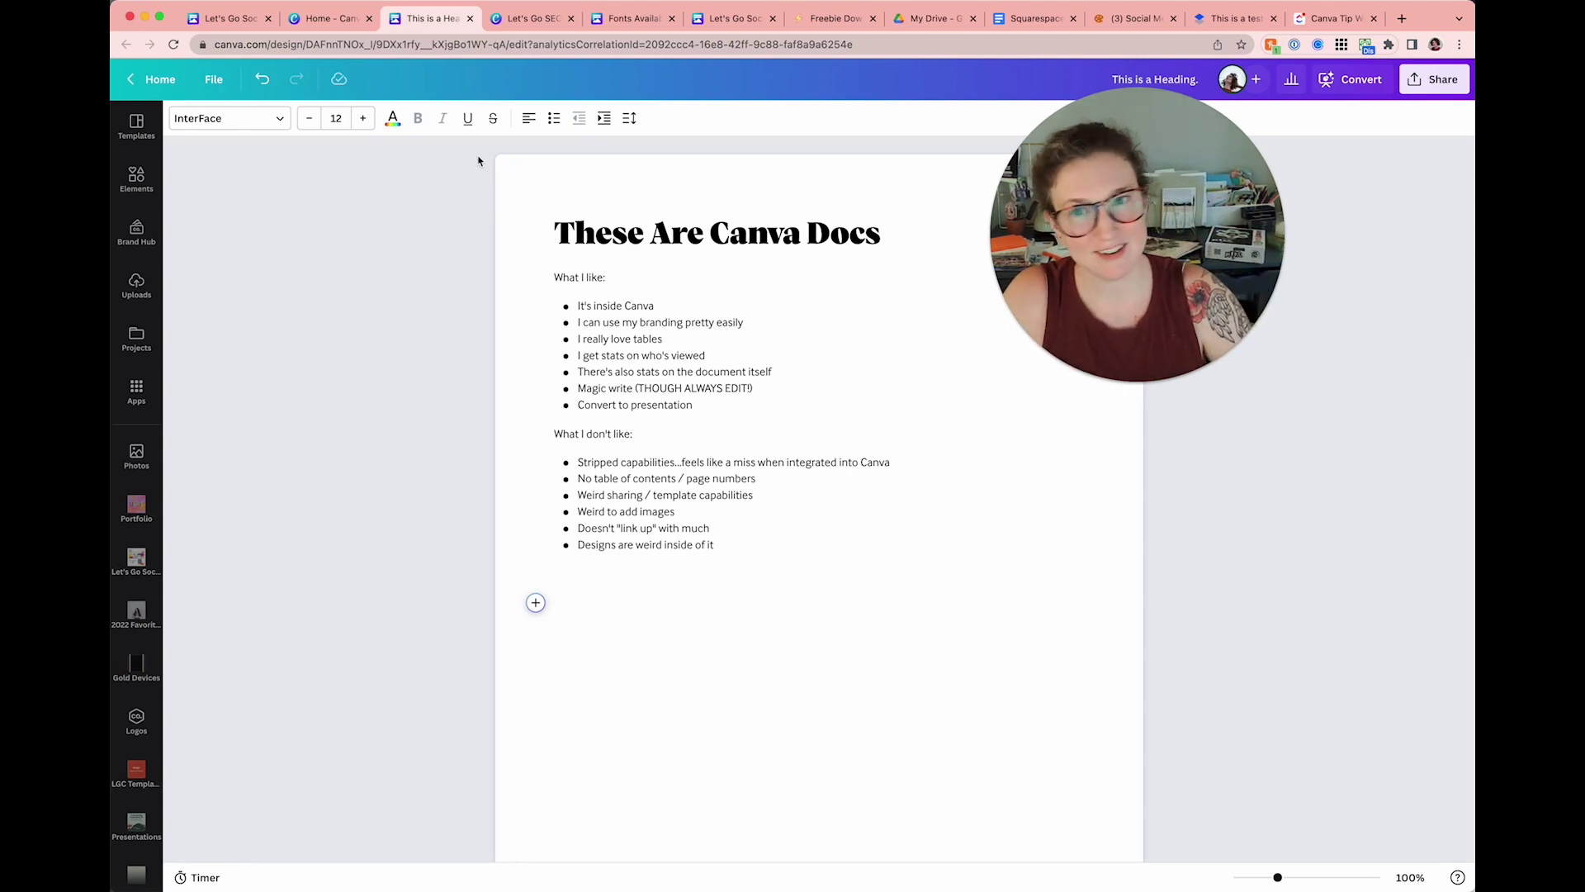
{"action": "left_click", "coordinate": [344, 21]}
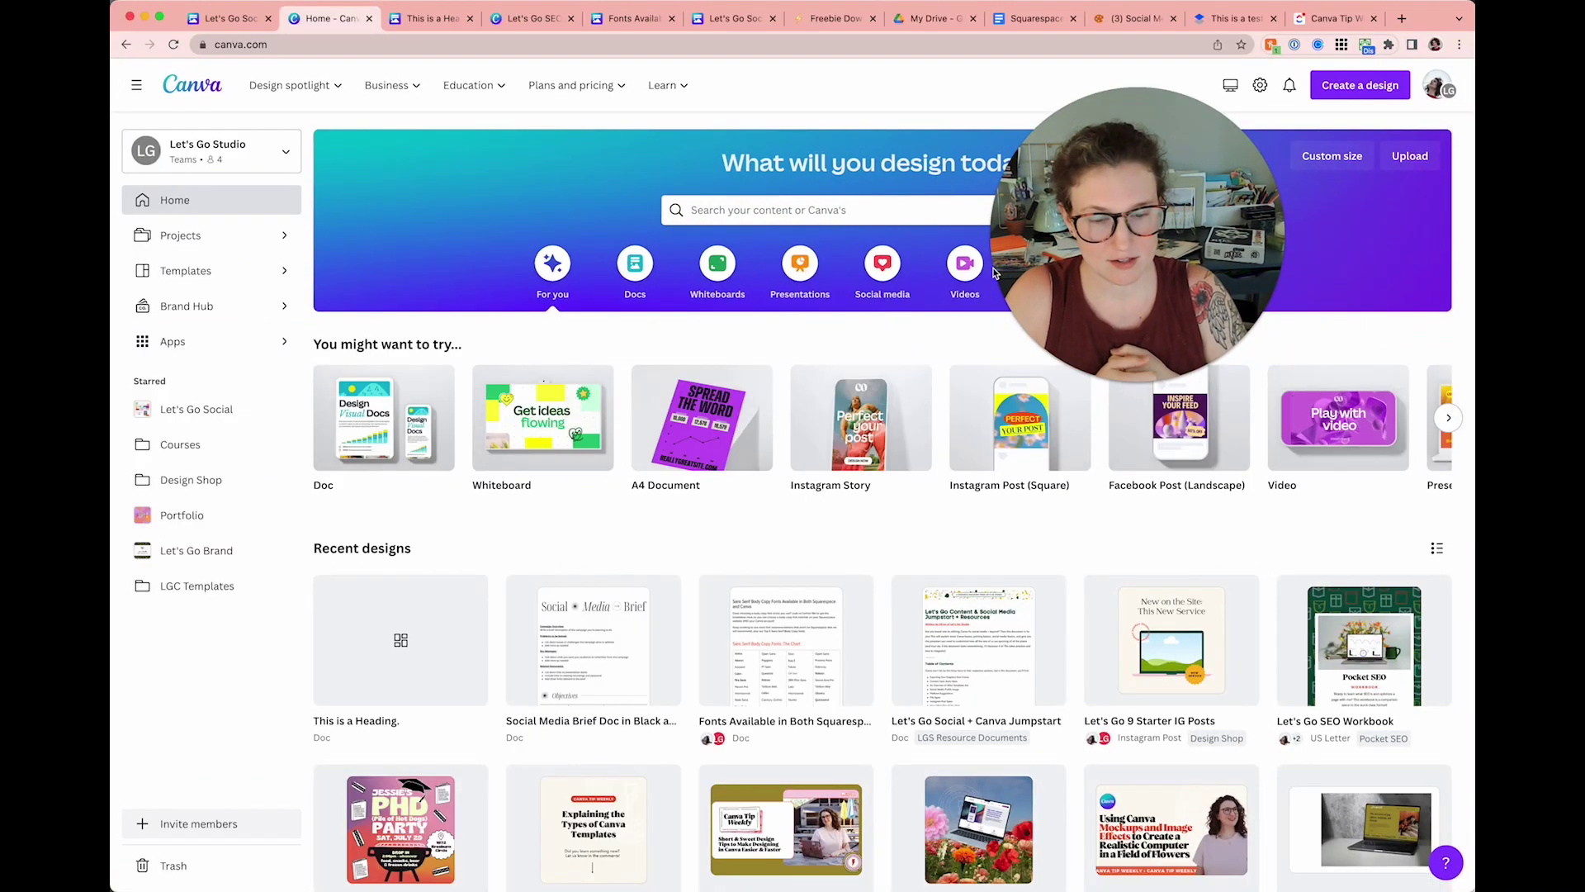
{"action": "left_click_drag", "start_coordinate": [1024, 219], "coordinate": [511, 432]}
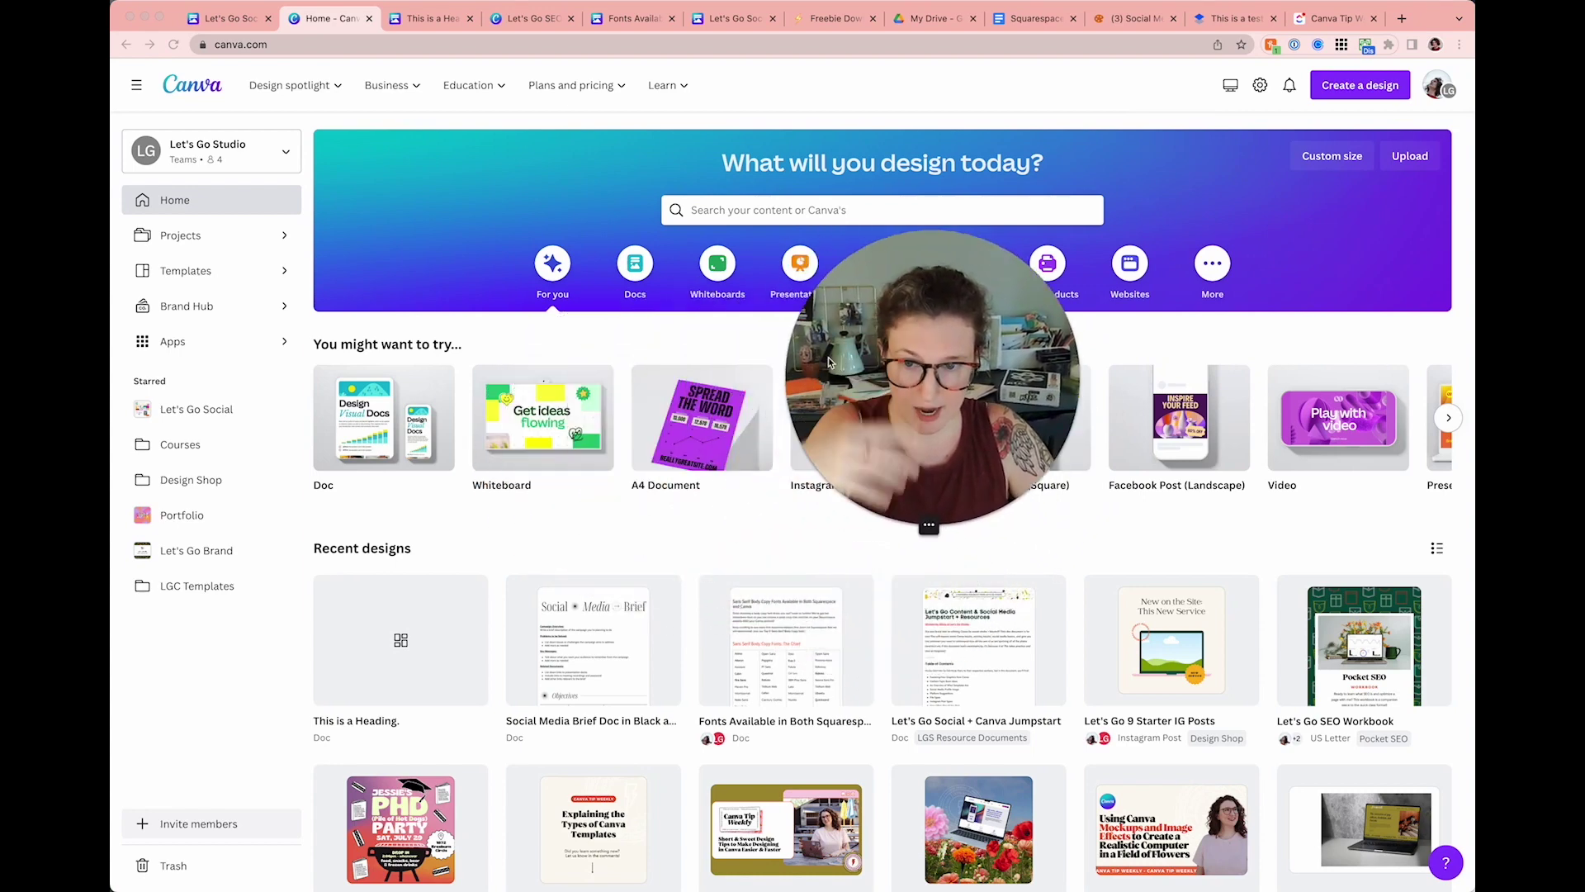
{"action": "scroll", "coordinate": [385, 451], "scroll_direction": "right", "scroll_amount": 1}
{"action": "scroll", "coordinate": [386, 451], "scroll_direction": "right", "scroll_amount": 5}
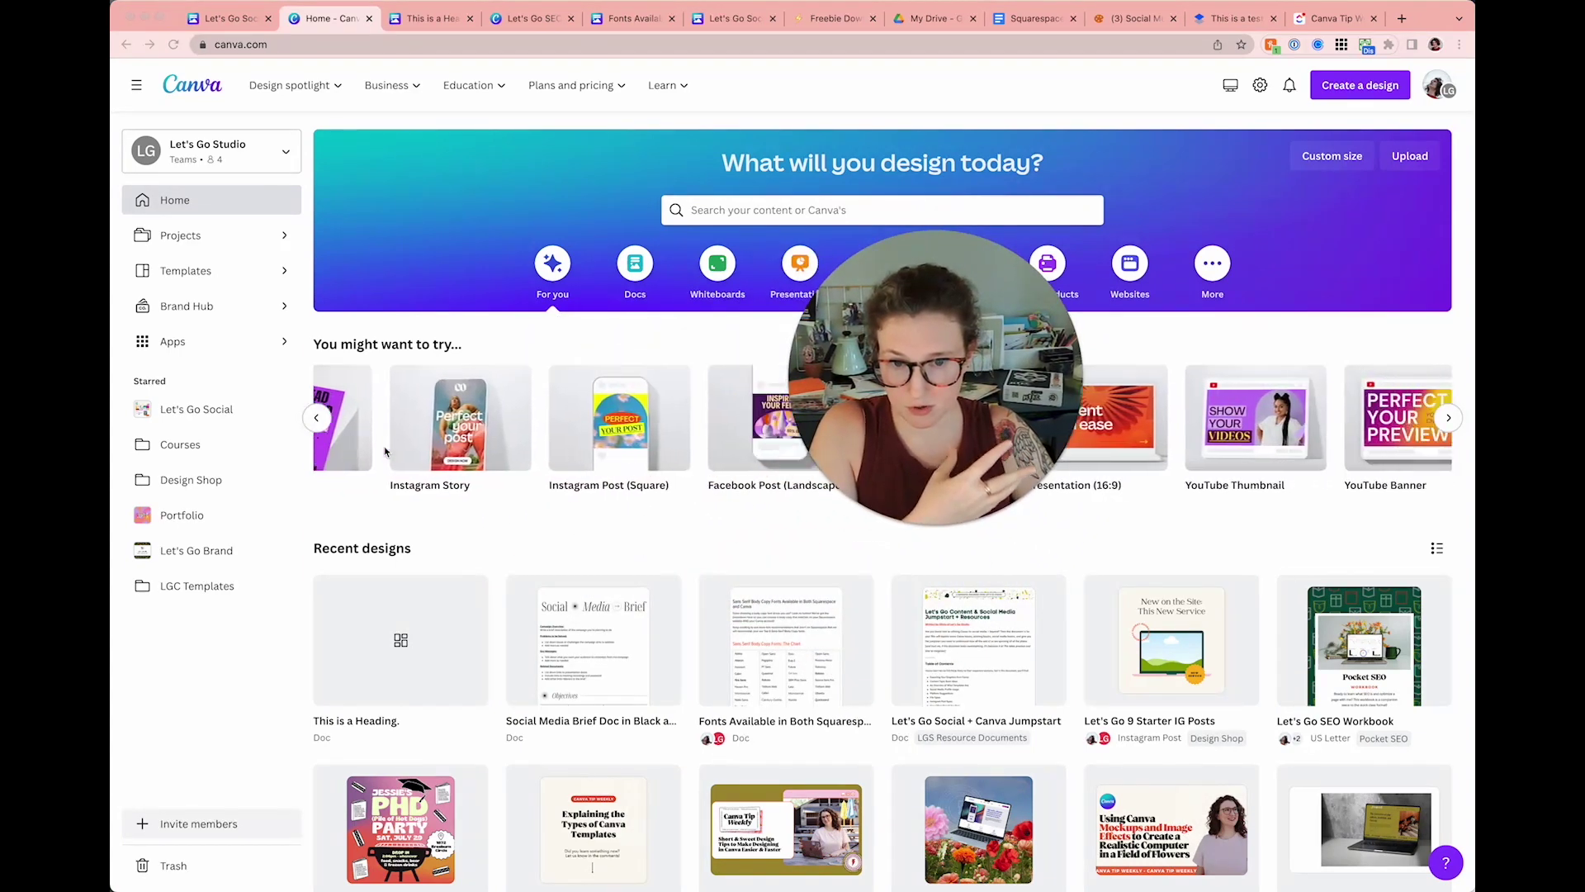
{"action": "scroll", "coordinate": [385, 450], "scroll_direction": "left", "scroll_amount": 2}
{"action": "scroll", "coordinate": [744, 382], "scroll_direction": "down", "scroll_amount": 3}
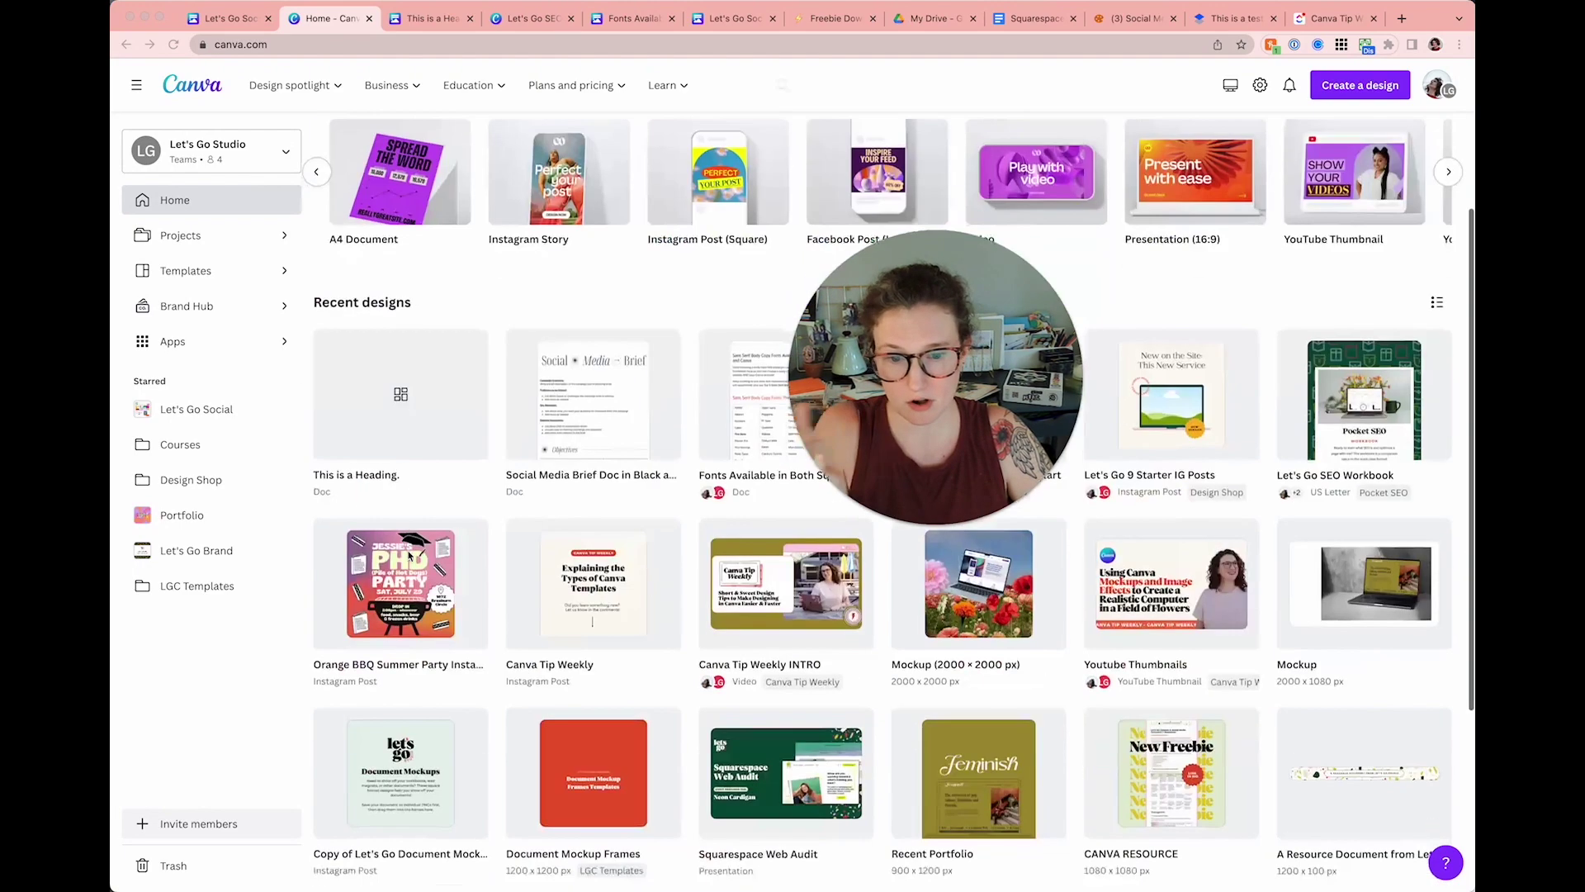
{"action": "scroll", "coordinate": [744, 383], "scroll_direction": "up", "scroll_amount": 3}
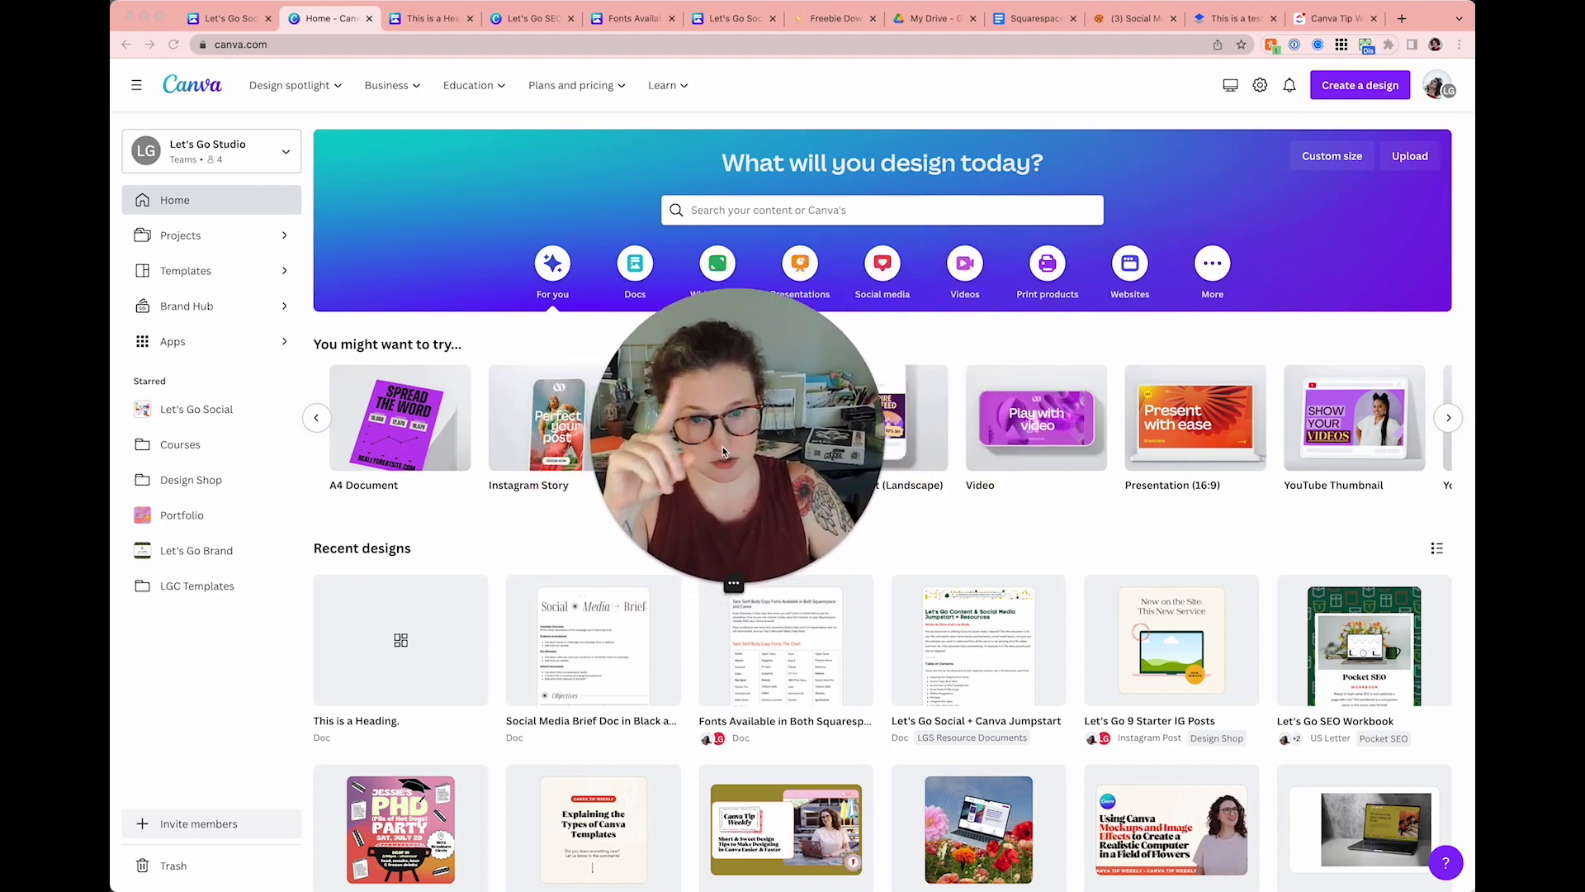
{"action": "left_click_drag", "start_coordinate": [722, 450], "coordinate": [718, 476]}
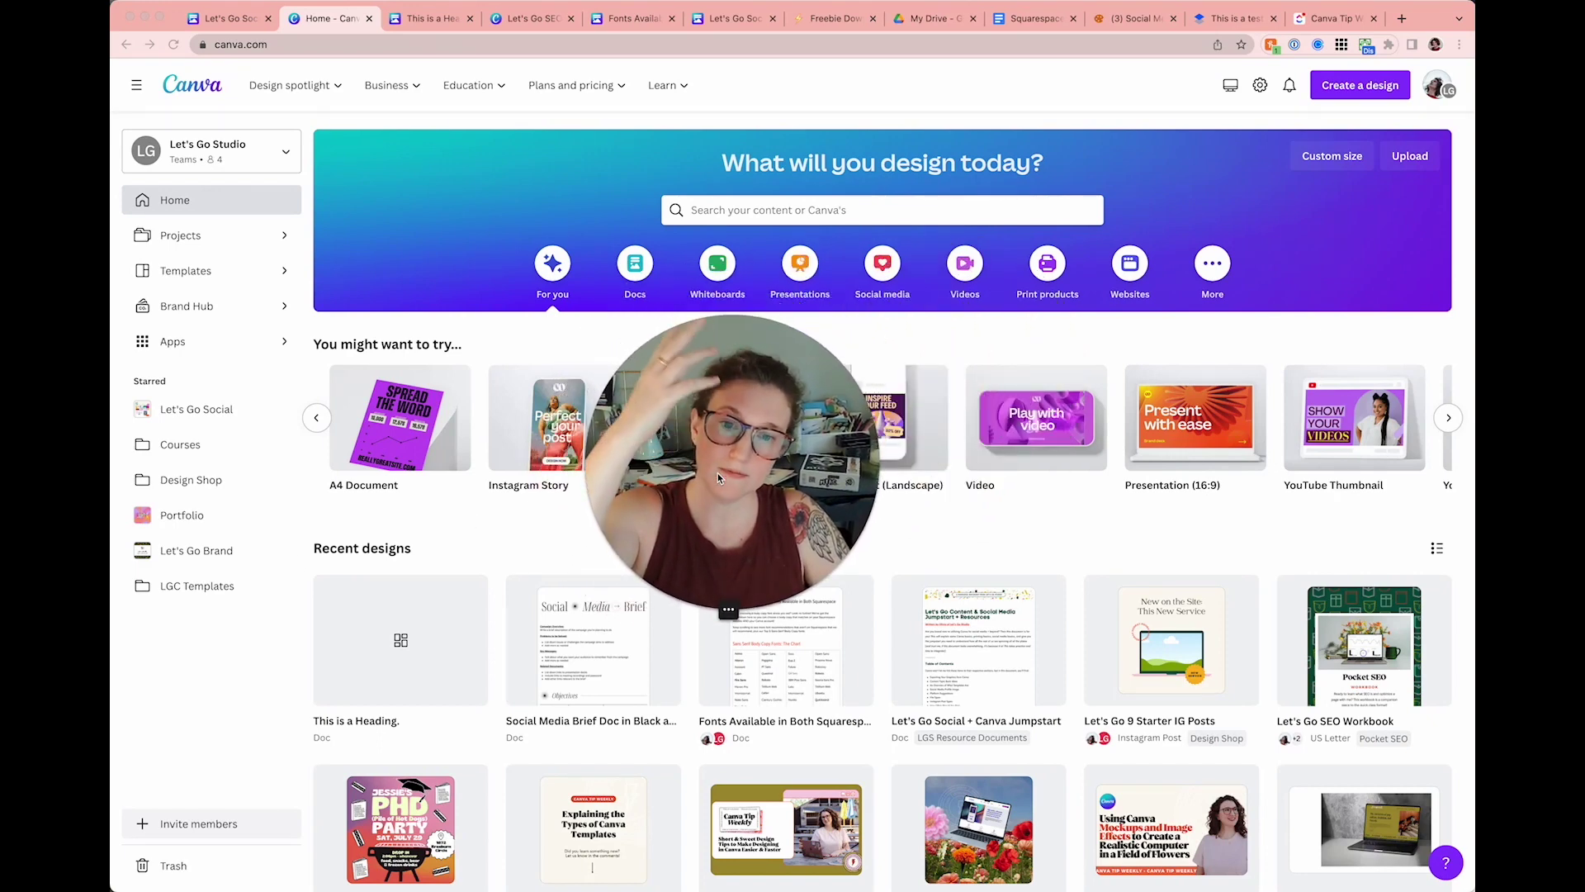
{"action": "left_click_drag", "start_coordinate": [718, 475], "coordinate": [1050, 455]}
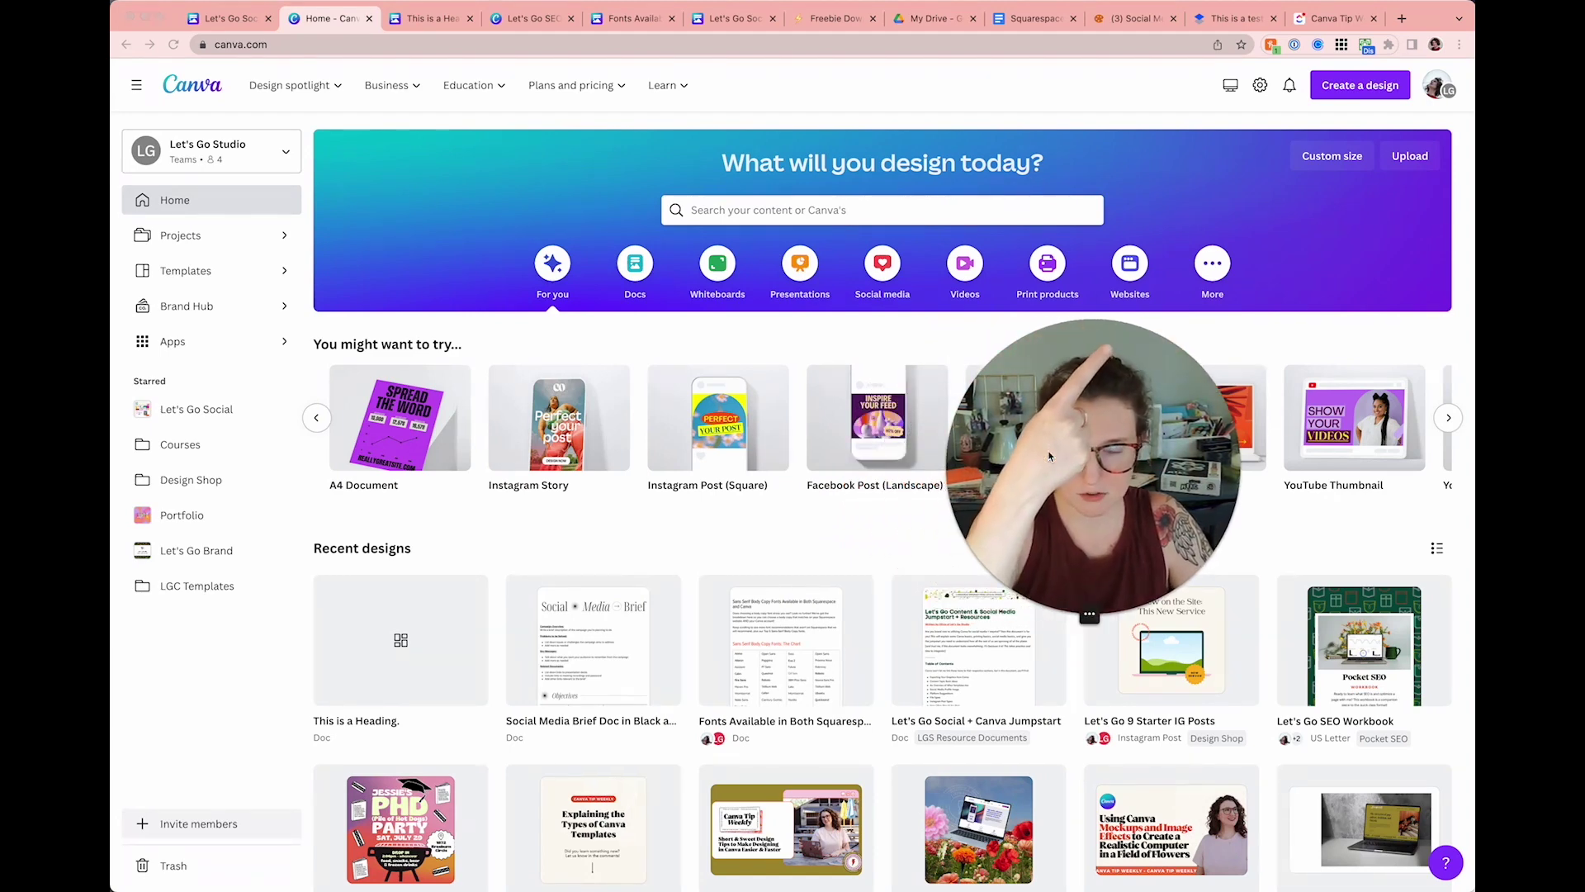
{"action": "left_click_drag", "start_coordinate": [1039, 456], "coordinate": [603, 448]}
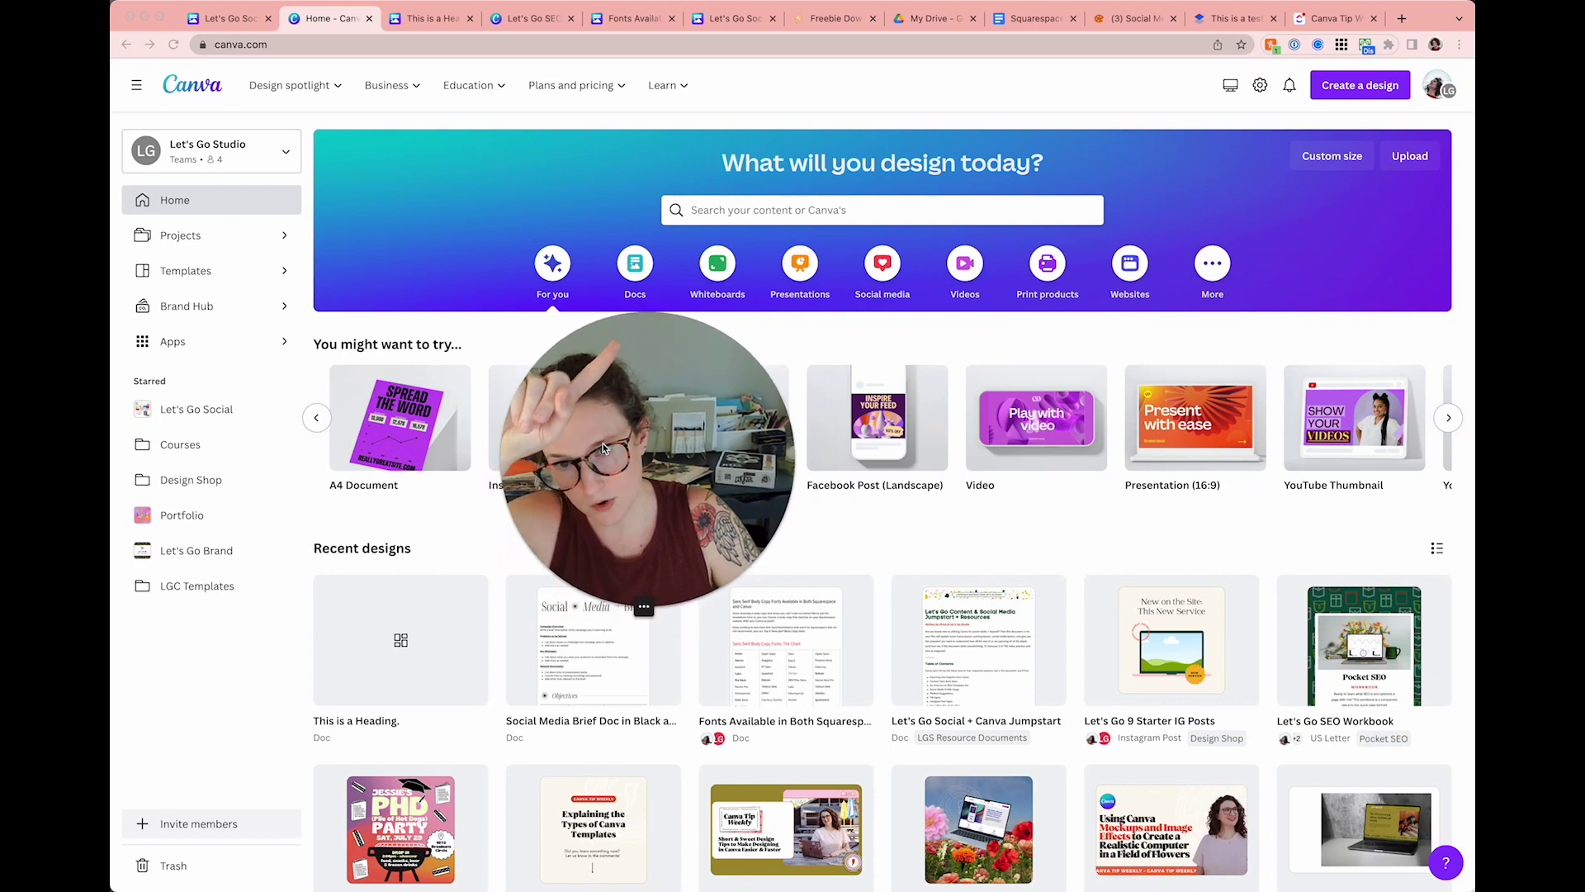
Step: Switch the home page to its Docs category and bring up the full Docs templates gallery via See all
{"action": "left_click", "coordinate": [637, 266]}
{"action": "left_click_drag", "start_coordinate": [636, 398], "coordinate": [944, 323]}
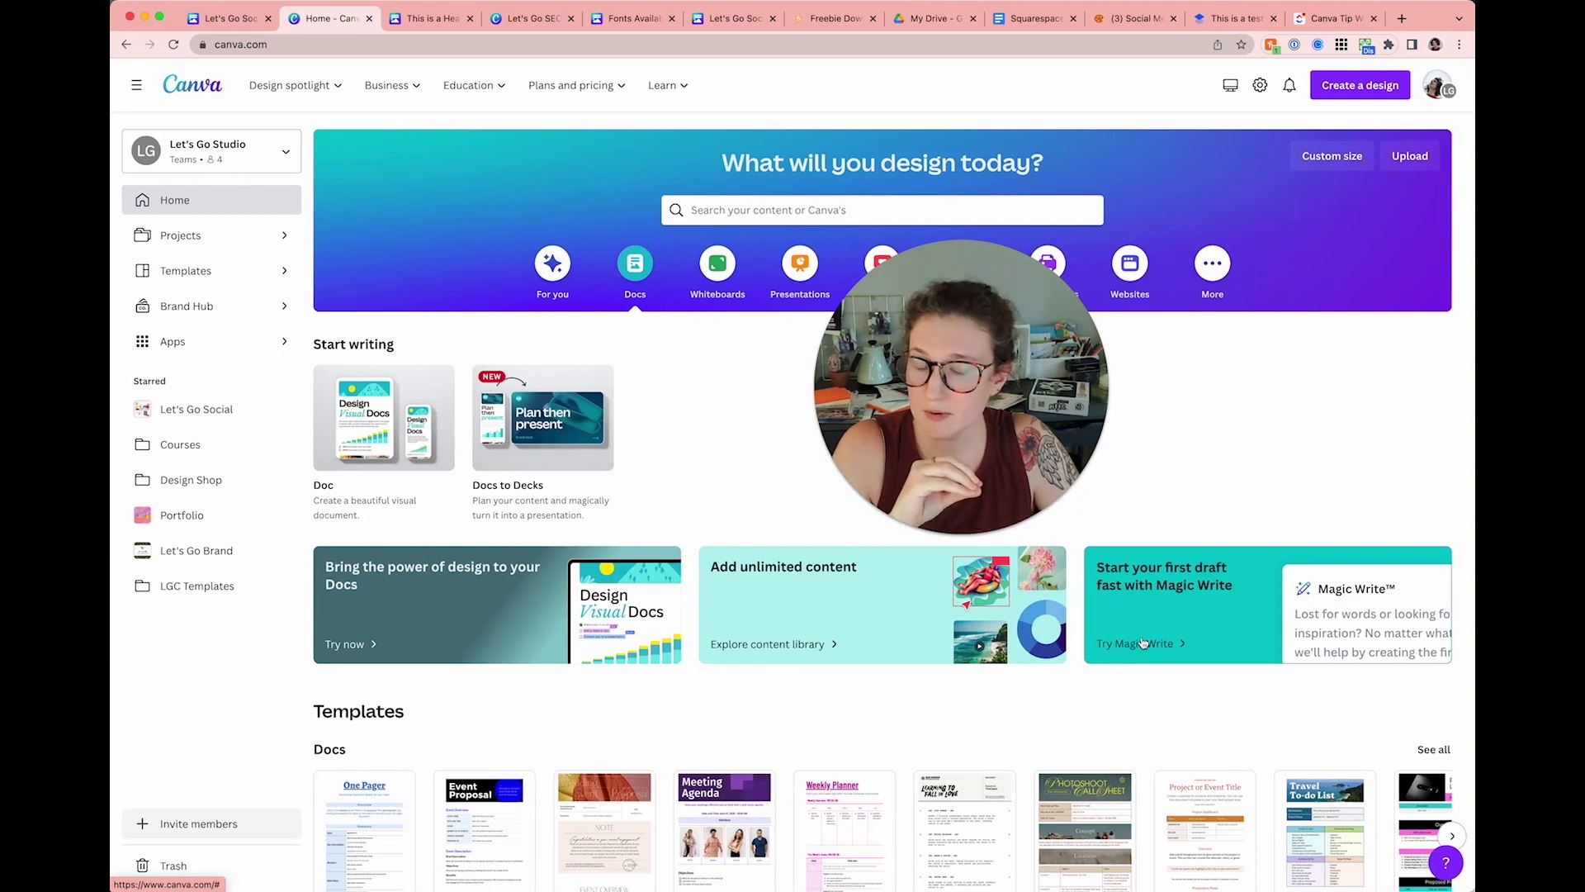
{"action": "left_click_drag", "start_coordinate": [1034, 454], "coordinate": [894, 399]}
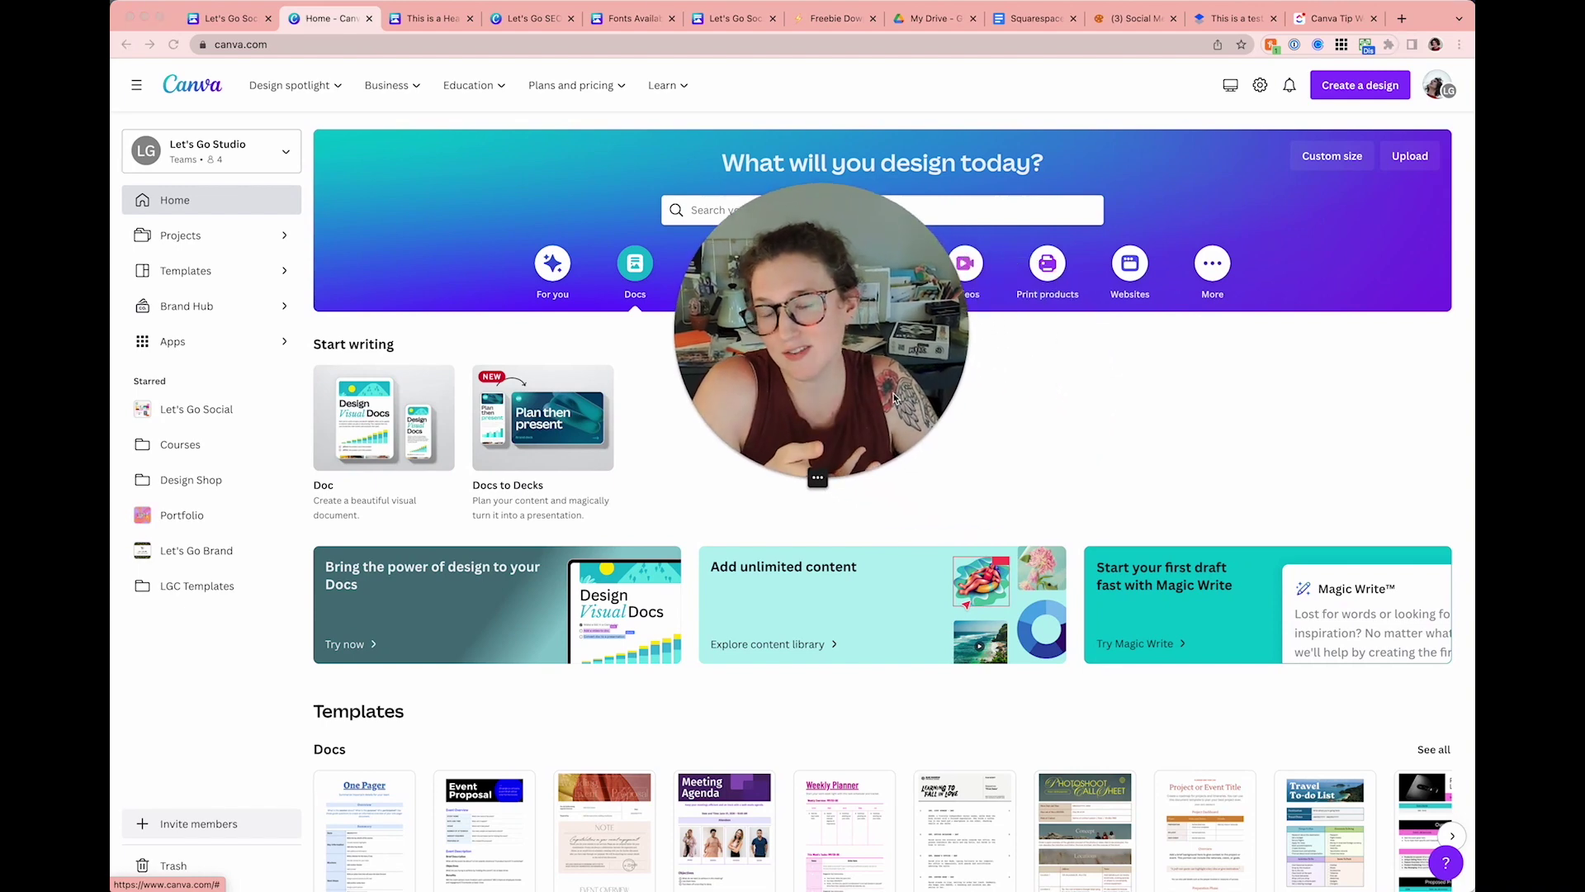
{"action": "scroll", "coordinate": [738, 568], "scroll_direction": "down", "scroll_amount": 1}
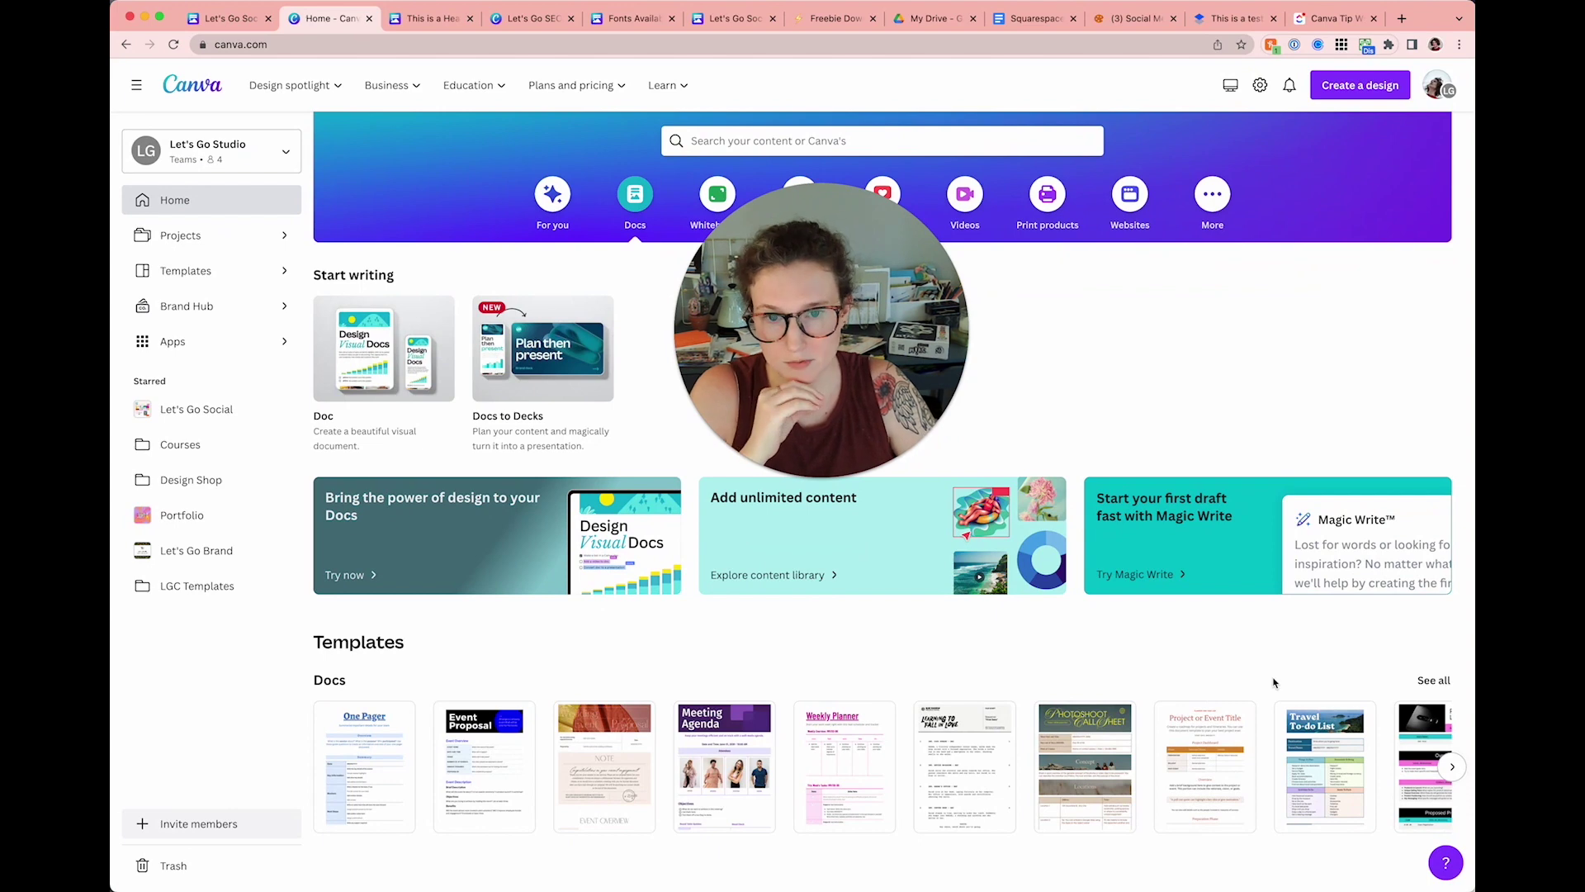
{"action": "left_click", "coordinate": [1425, 689]}
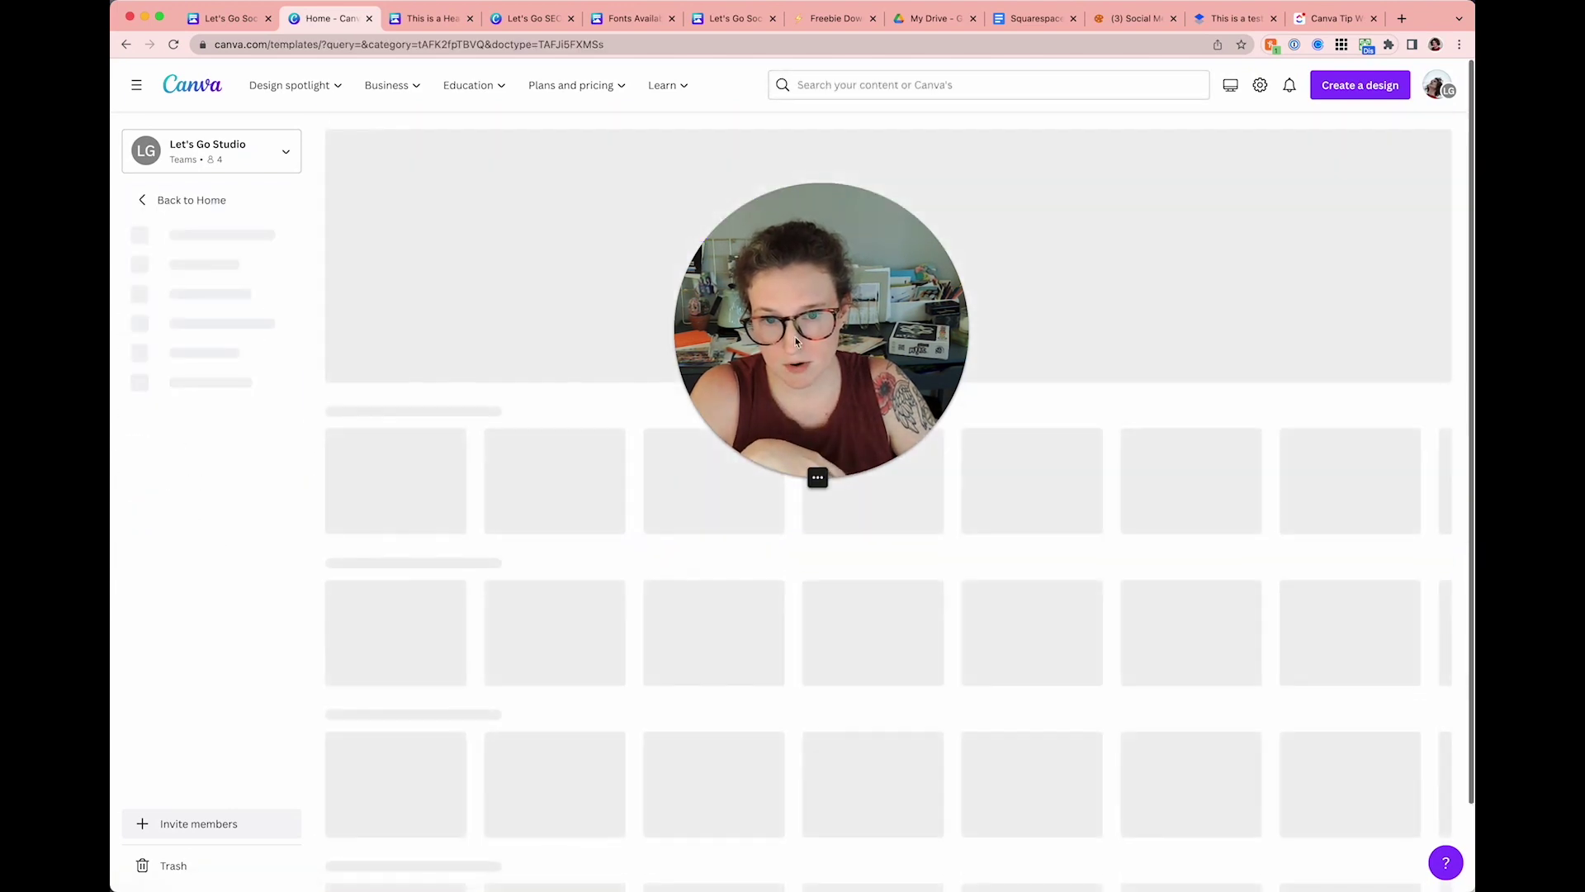
Step: Browse the Docs templates gallery
{"action": "left_click_drag", "start_coordinate": [785, 340], "coordinate": [1112, 280]}
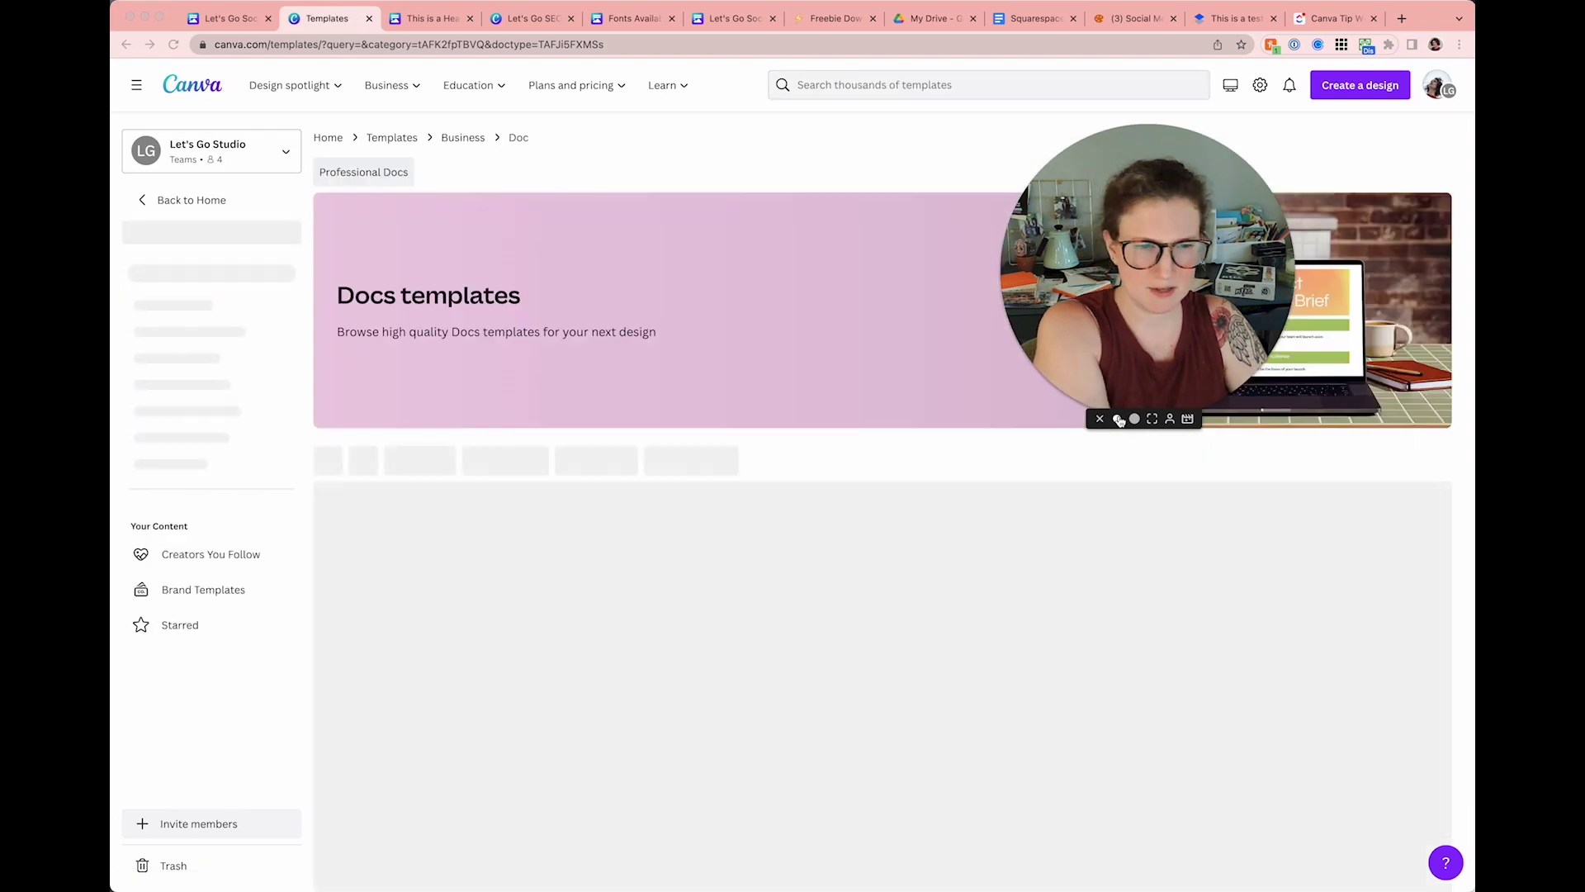
{"action": "left_click", "coordinate": [1119, 419]}
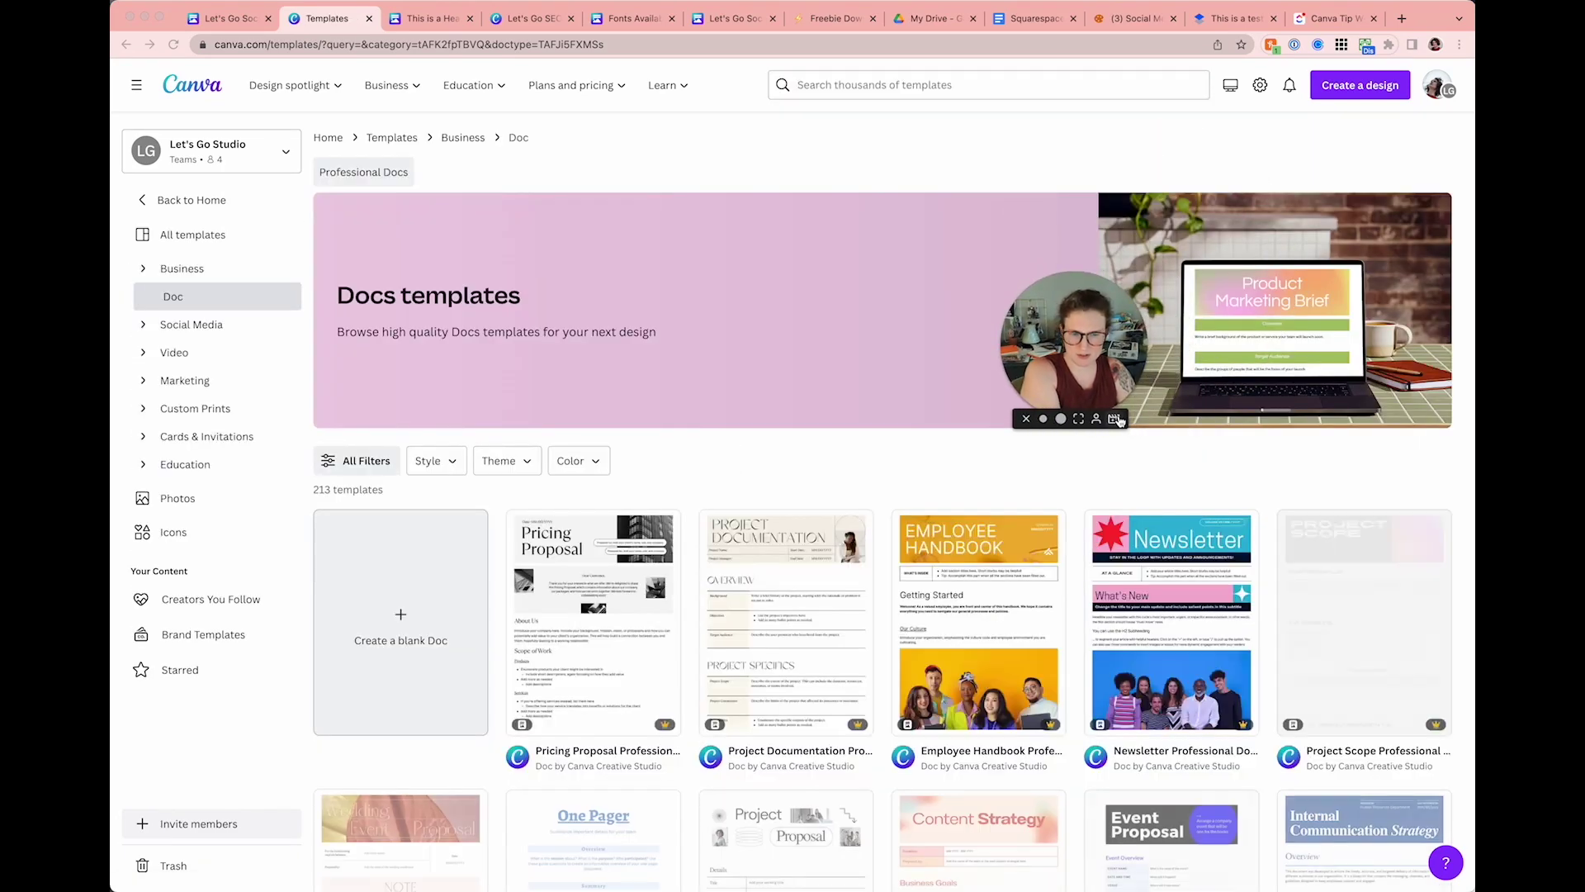
{"action": "left_click_drag", "start_coordinate": [1083, 352], "coordinate": [1251, 207]}
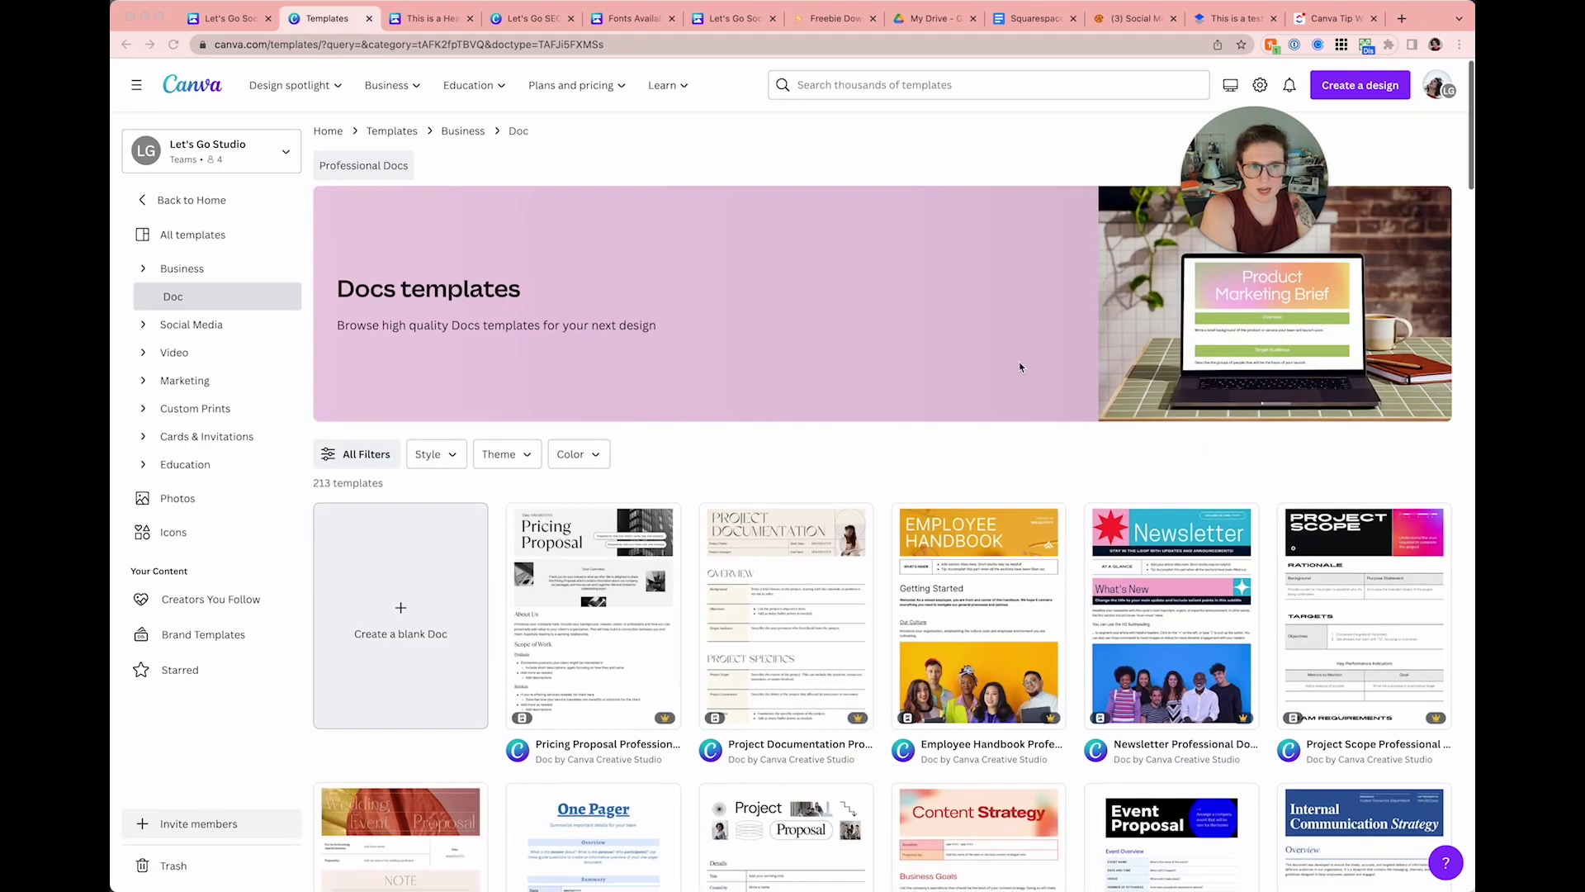
{"action": "scroll", "coordinate": [1020, 367], "scroll_direction": "down", "scroll_amount": 3}
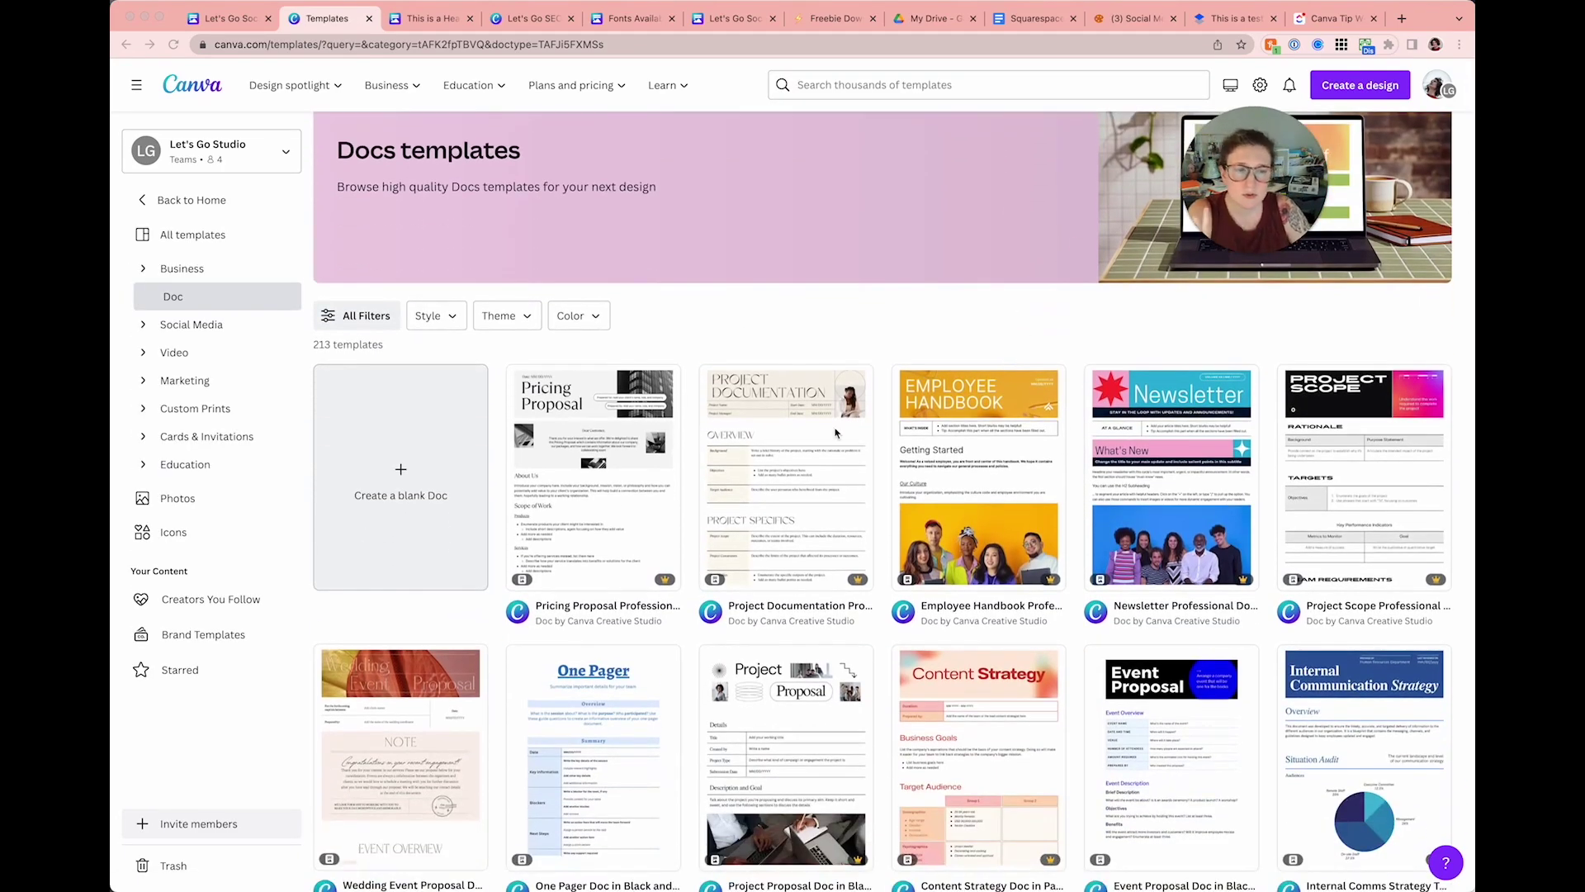
{"action": "scroll", "coordinate": [836, 432], "scroll_direction": "down", "scroll_amount": 2}
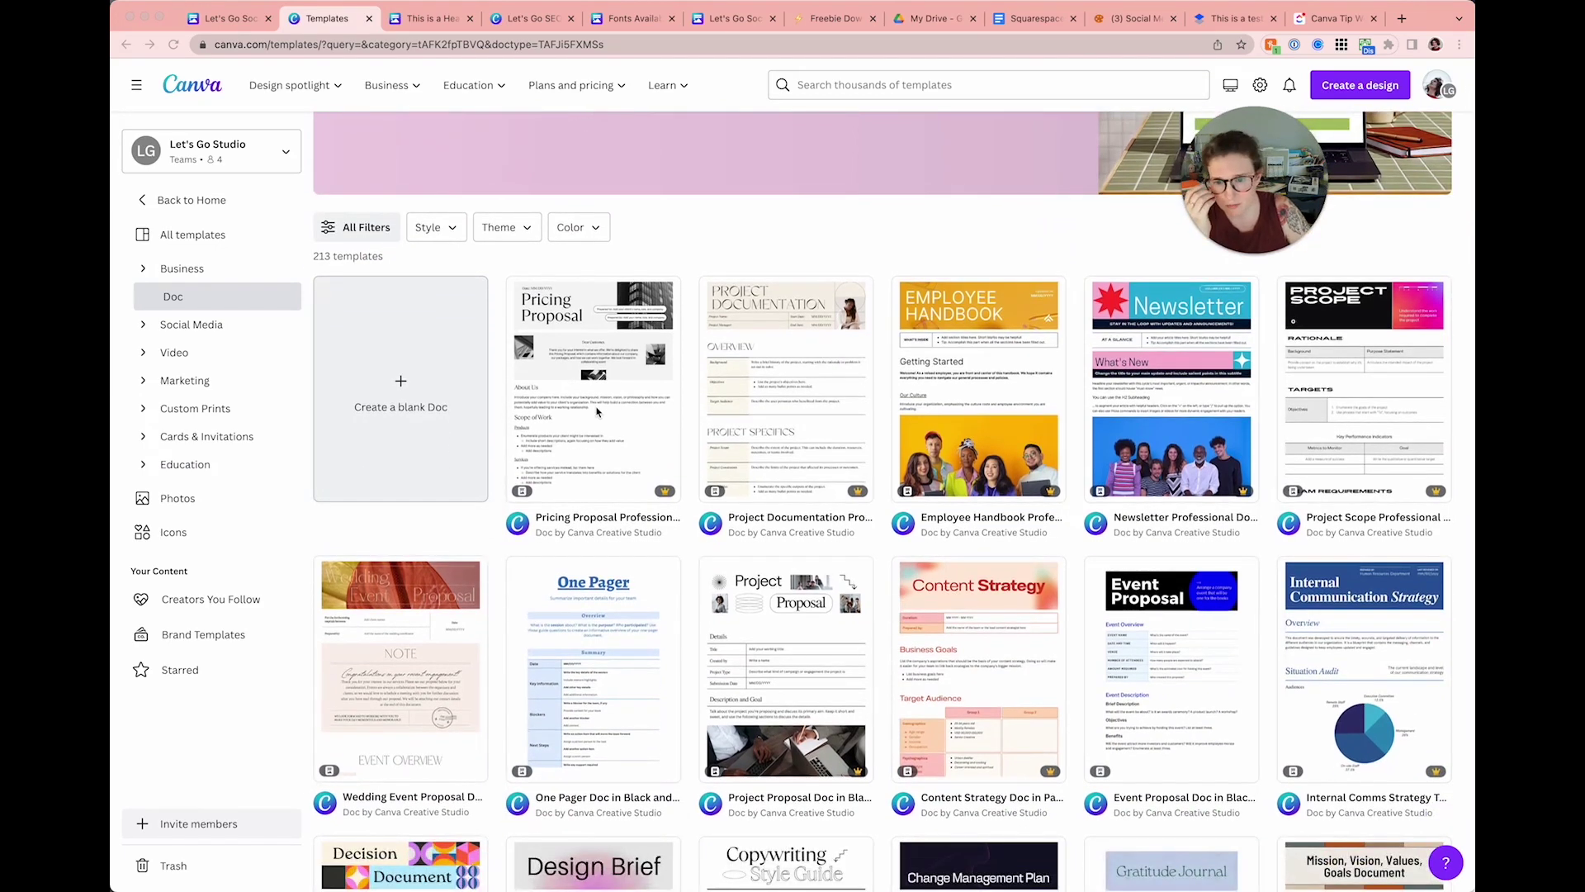
{"action": "scroll", "coordinate": [598, 411], "scroll_direction": "down", "scroll_amount": 1}
{"action": "scroll", "coordinate": [496, 247], "scroll_direction": "up", "scroll_amount": 3}
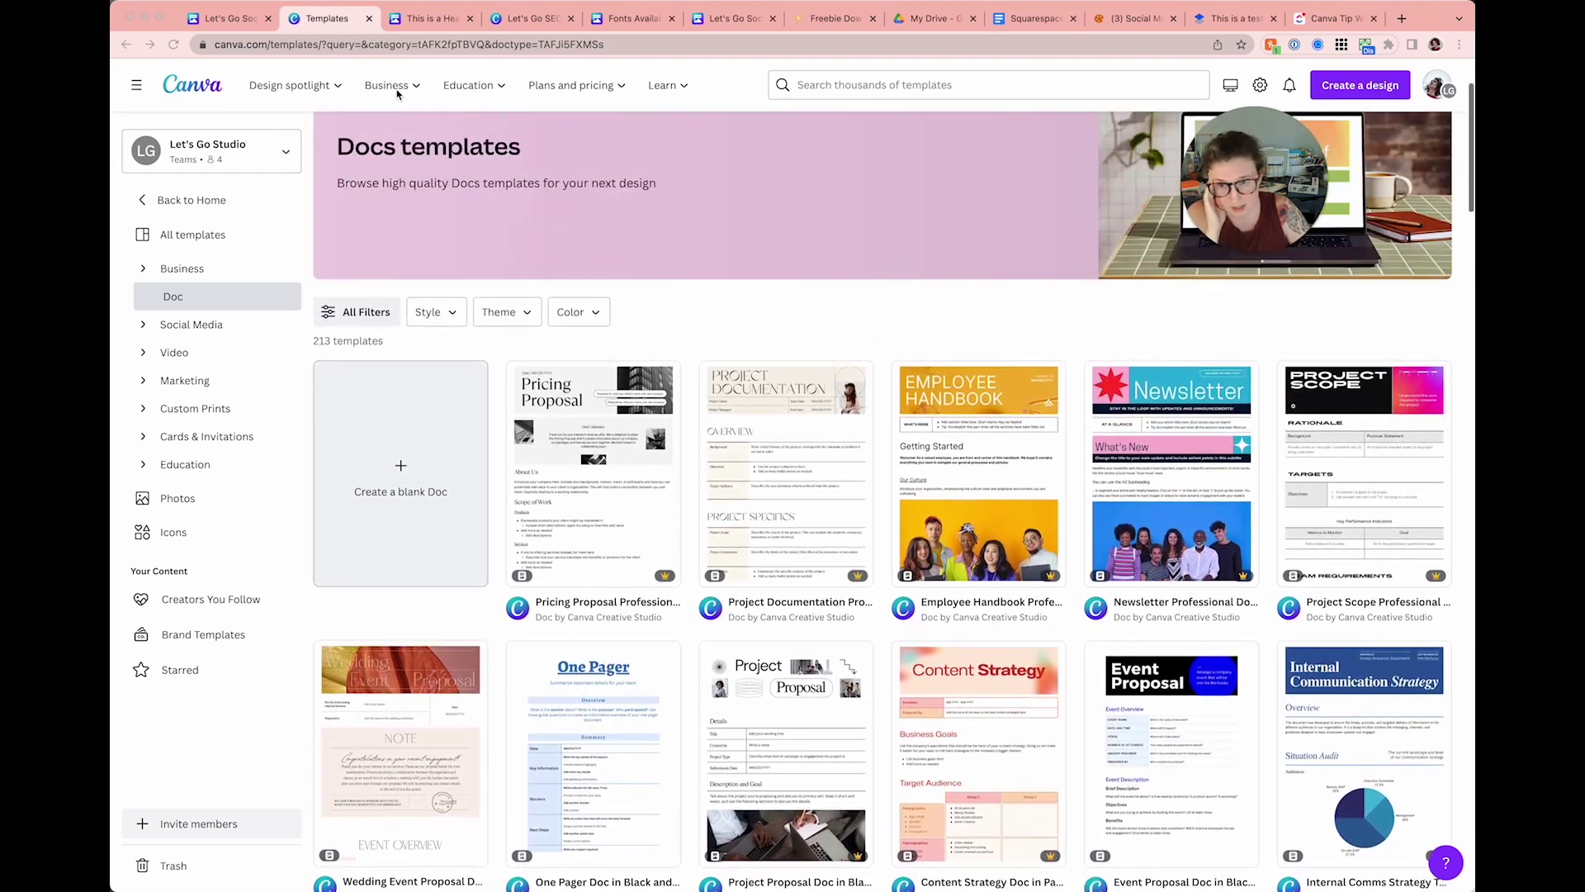
Step: Glance at the Jumpstart + Resources doc, then return to and scroll the templates gallery
{"action": "left_click", "coordinate": [253, 21]}
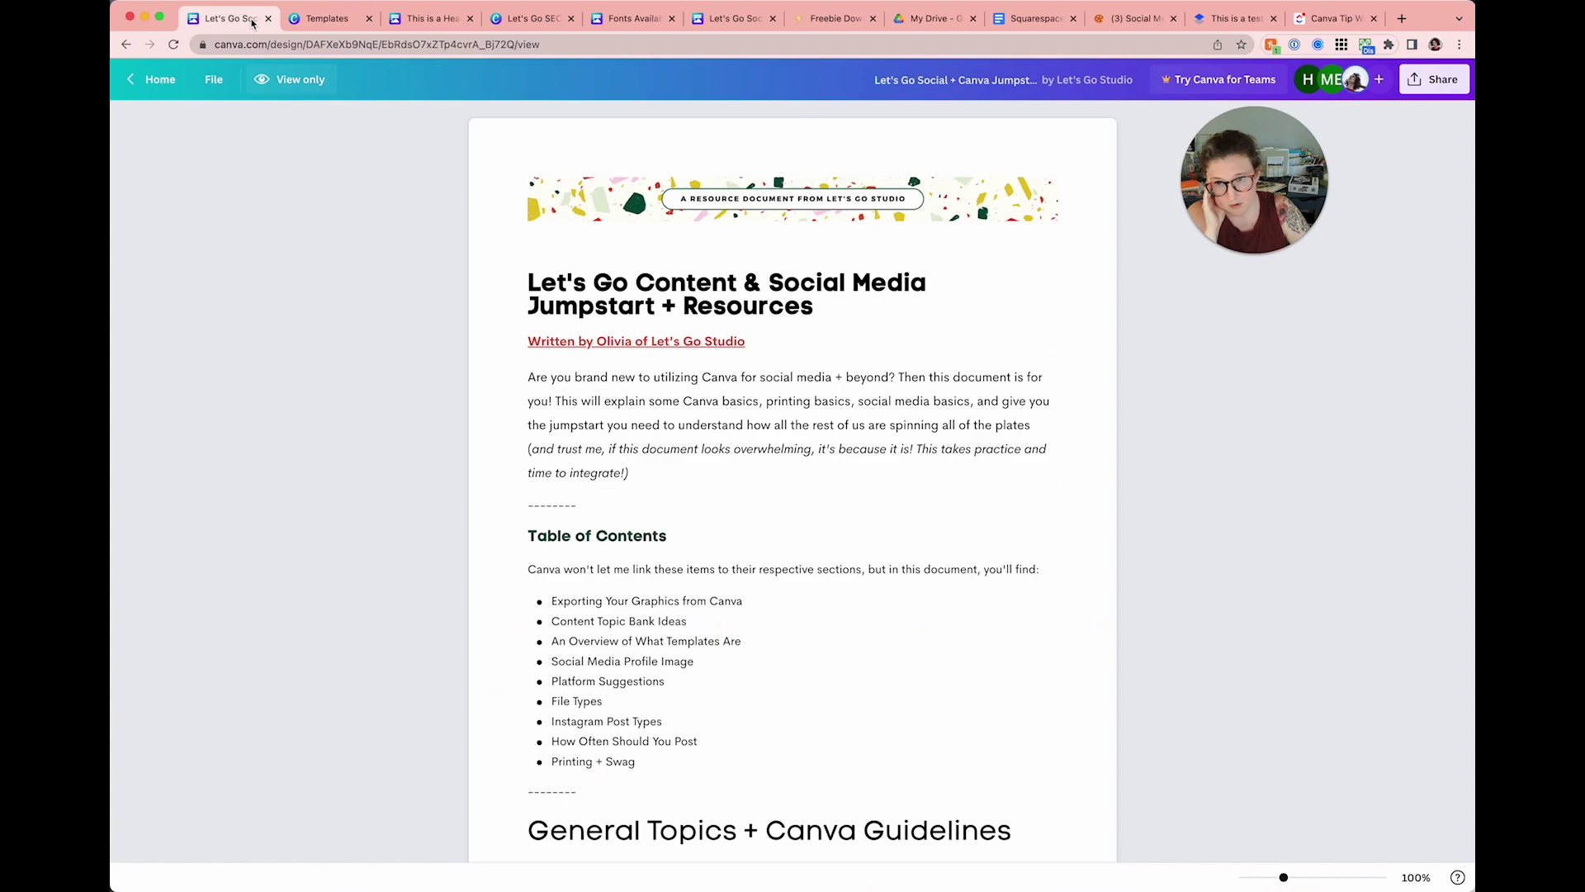
{"action": "left_click", "coordinate": [347, 20]}
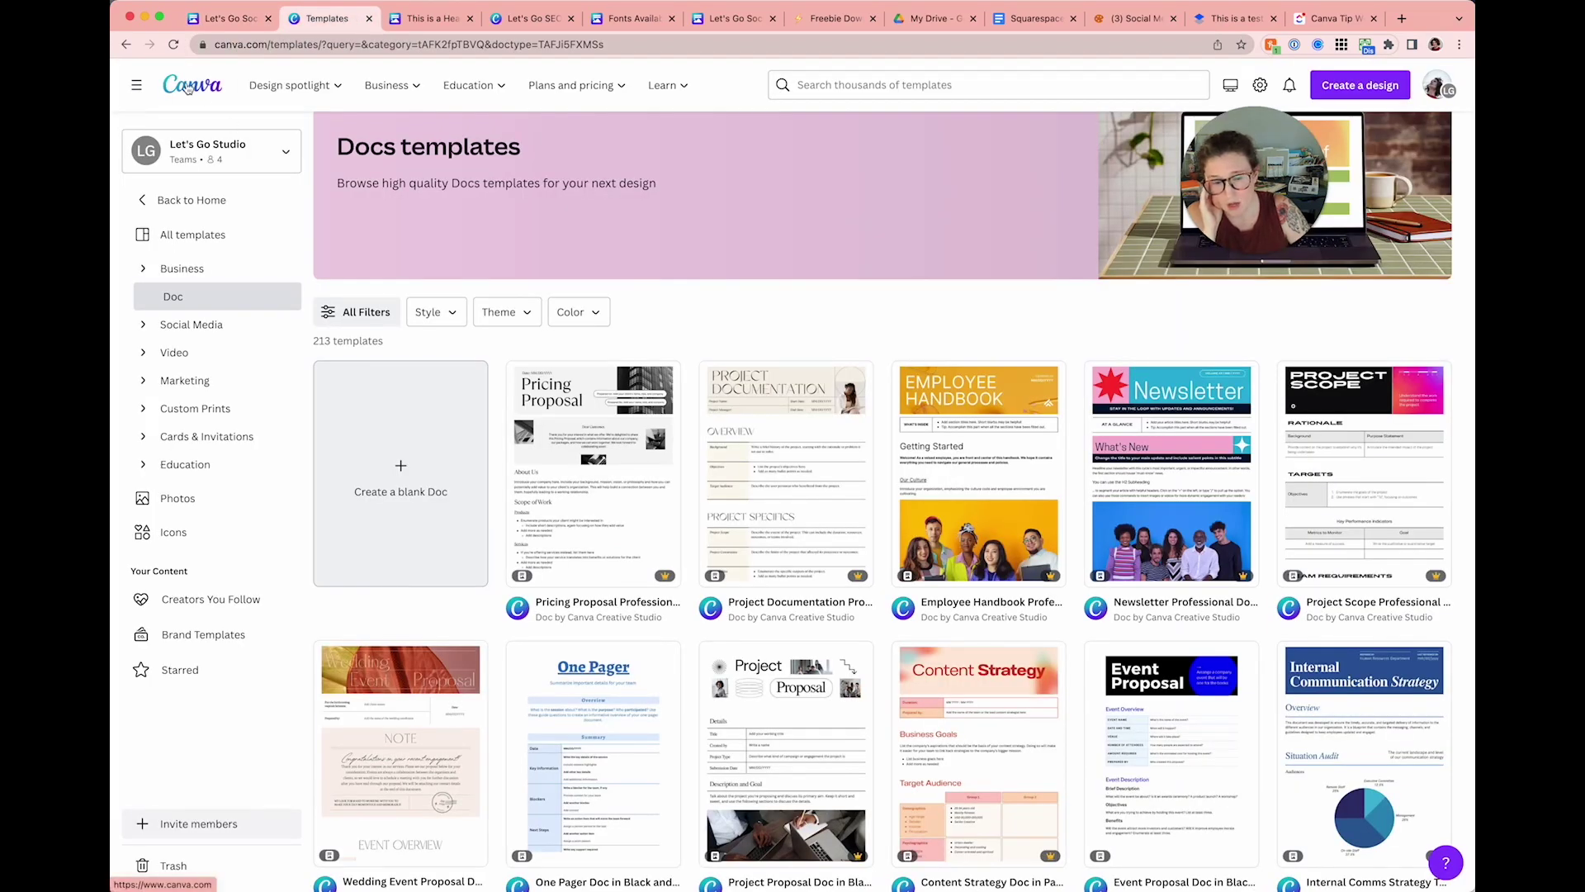
{"action": "scroll", "coordinate": [698, 501], "scroll_direction": "down", "scroll_amount": 10}
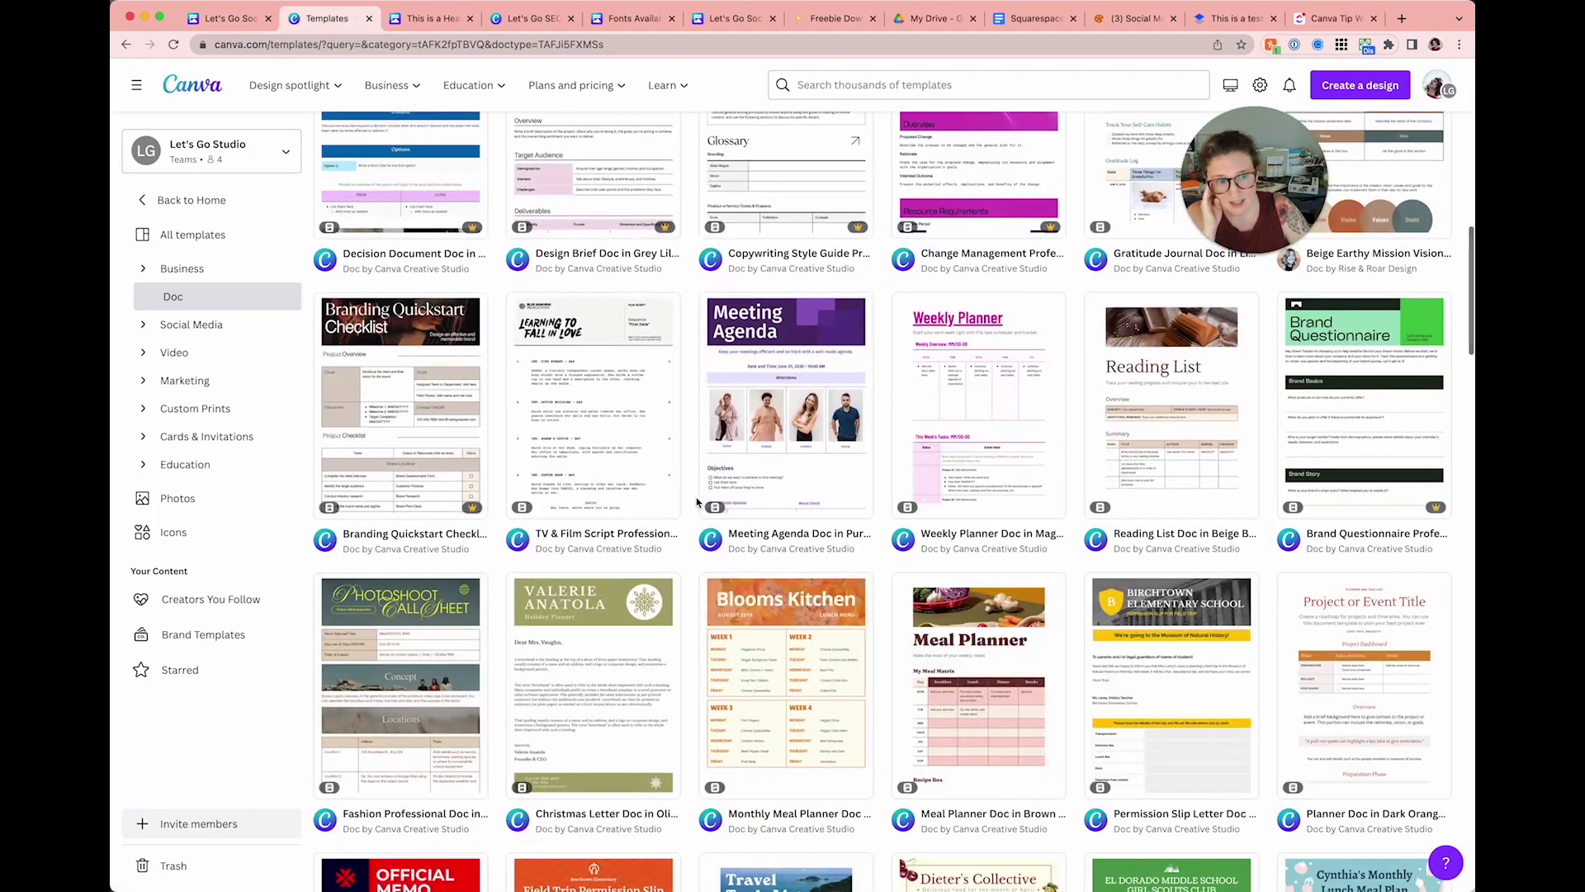
{"action": "scroll", "coordinate": [696, 501], "scroll_direction": "down", "scroll_amount": 2}
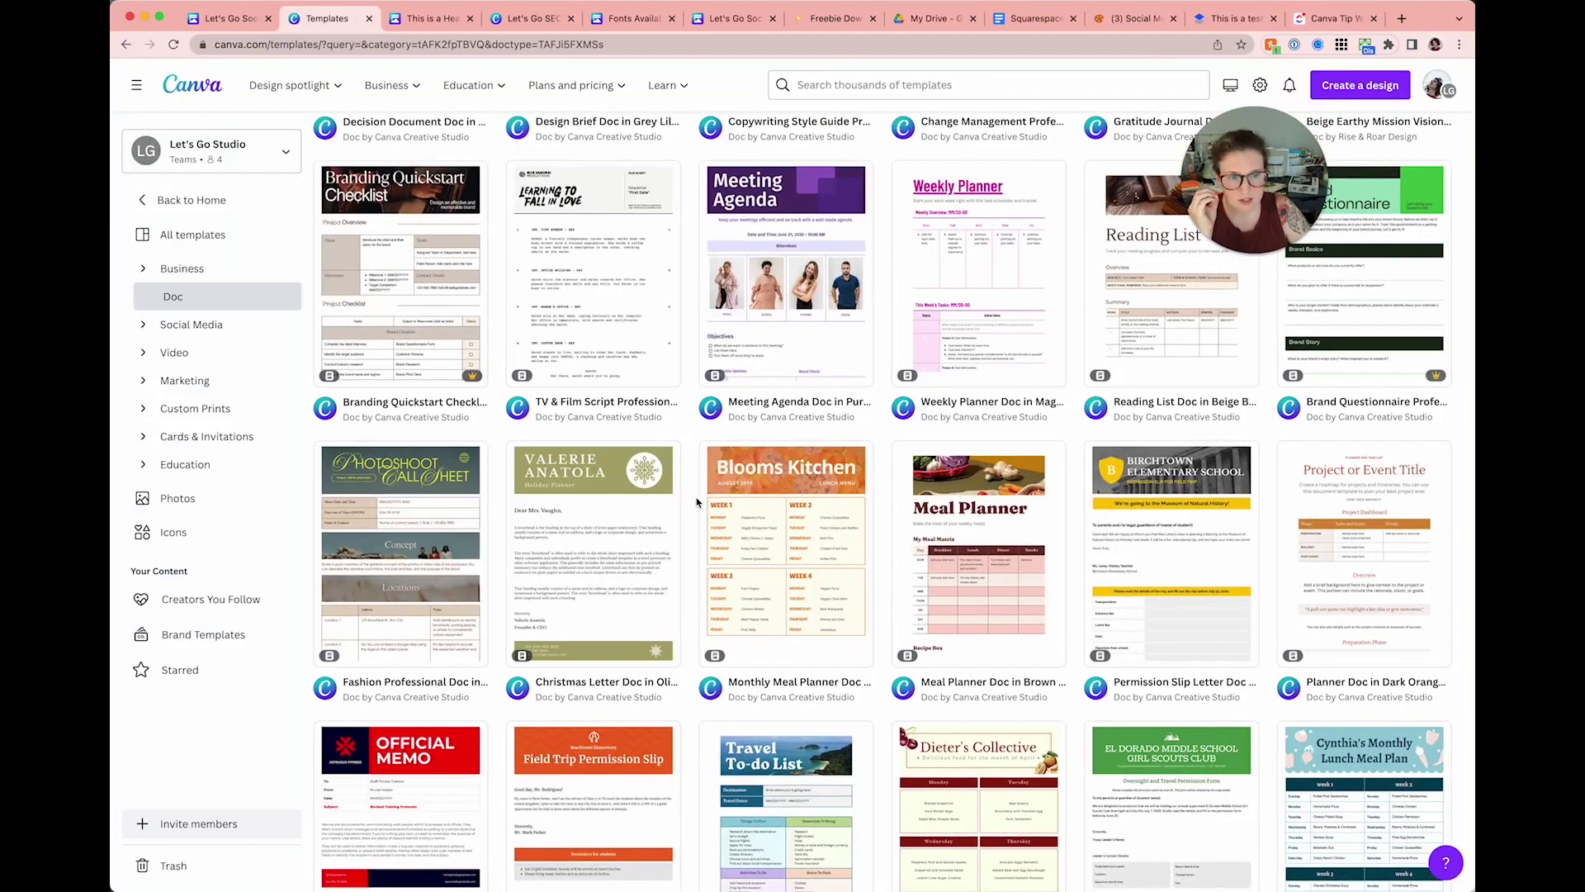
{"action": "scroll", "coordinate": [696, 501], "scroll_direction": "down", "scroll_amount": 3}
{"action": "scroll", "coordinate": [698, 502], "scroll_direction": "up", "scroll_amount": 7}
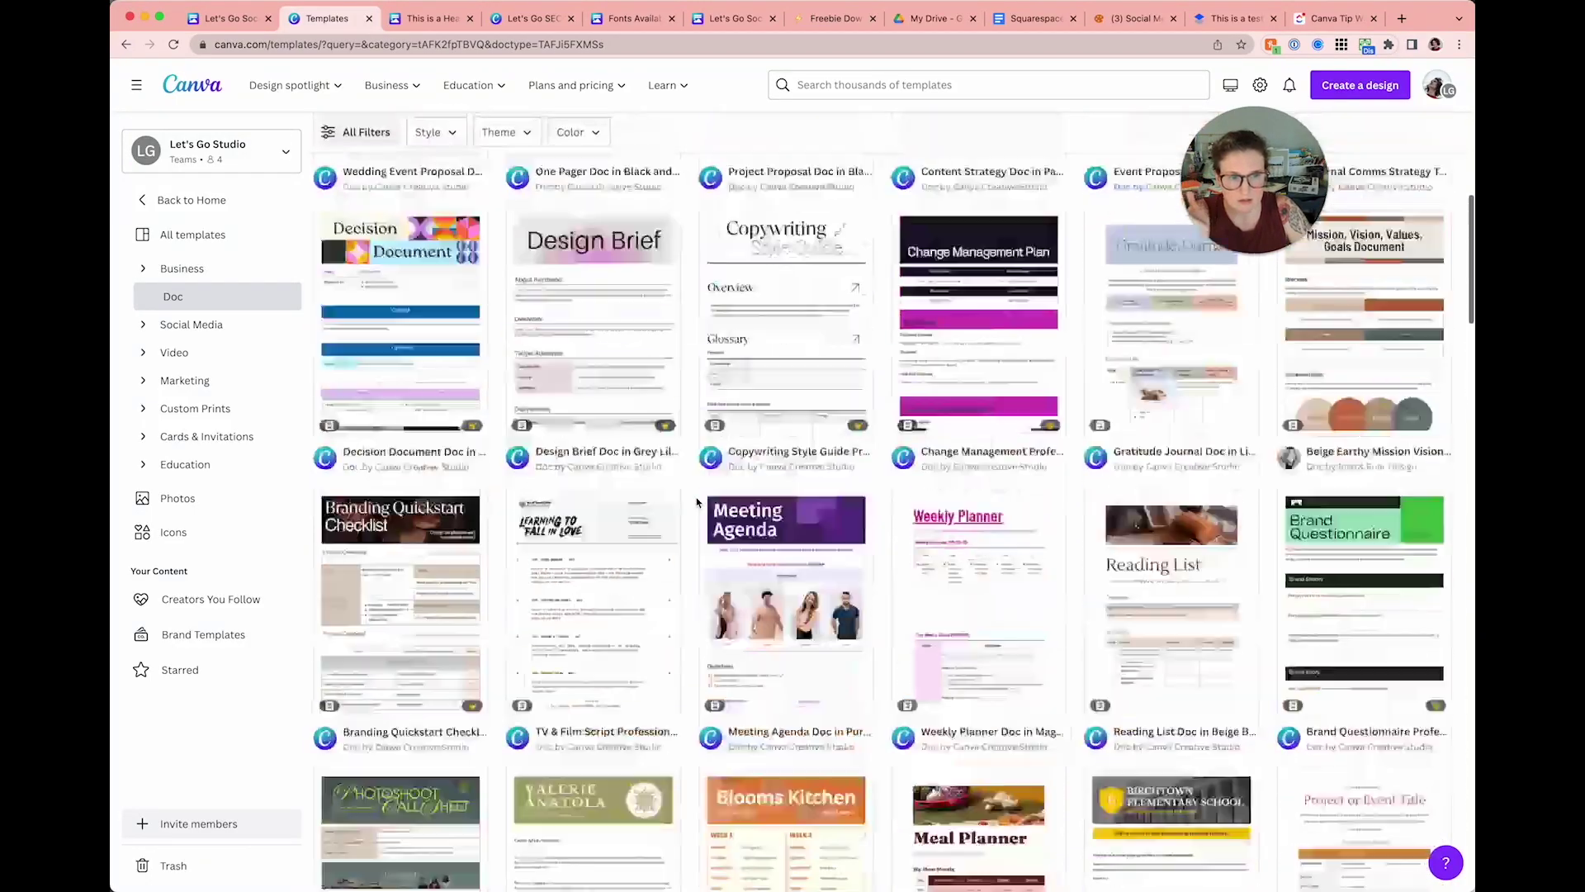
{"action": "scroll", "coordinate": [696, 501], "scroll_direction": "up", "scroll_amount": 10}
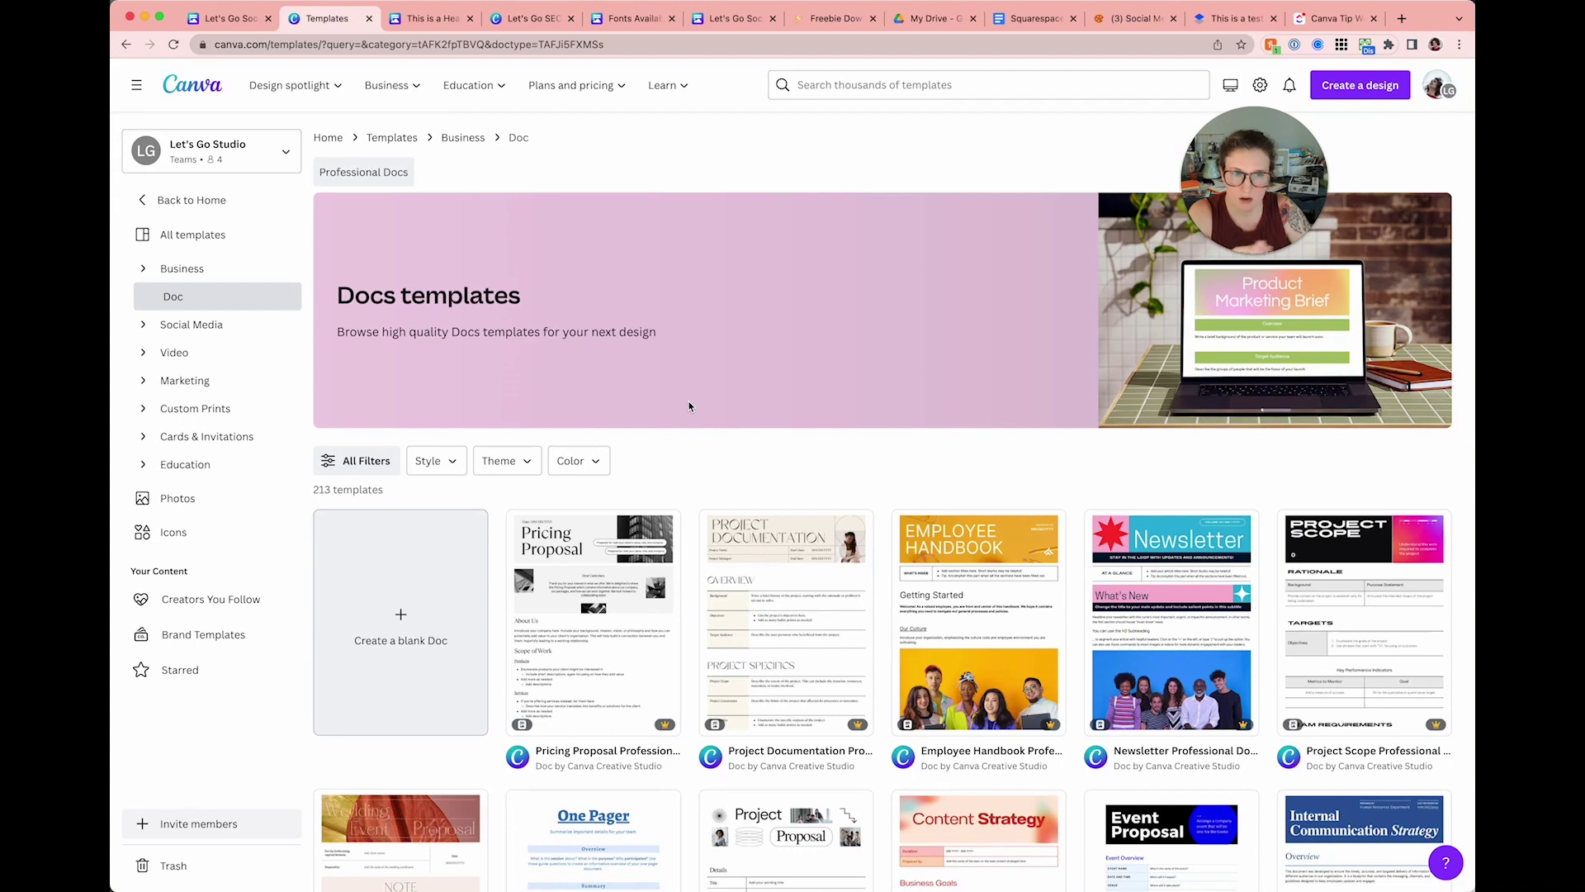
{"action": "scroll", "coordinate": [820, 550], "scroll_direction": "down", "scroll_amount": 5}
{"action": "scroll", "coordinate": [820, 549], "scroll_direction": "up", "scroll_amount": 5}
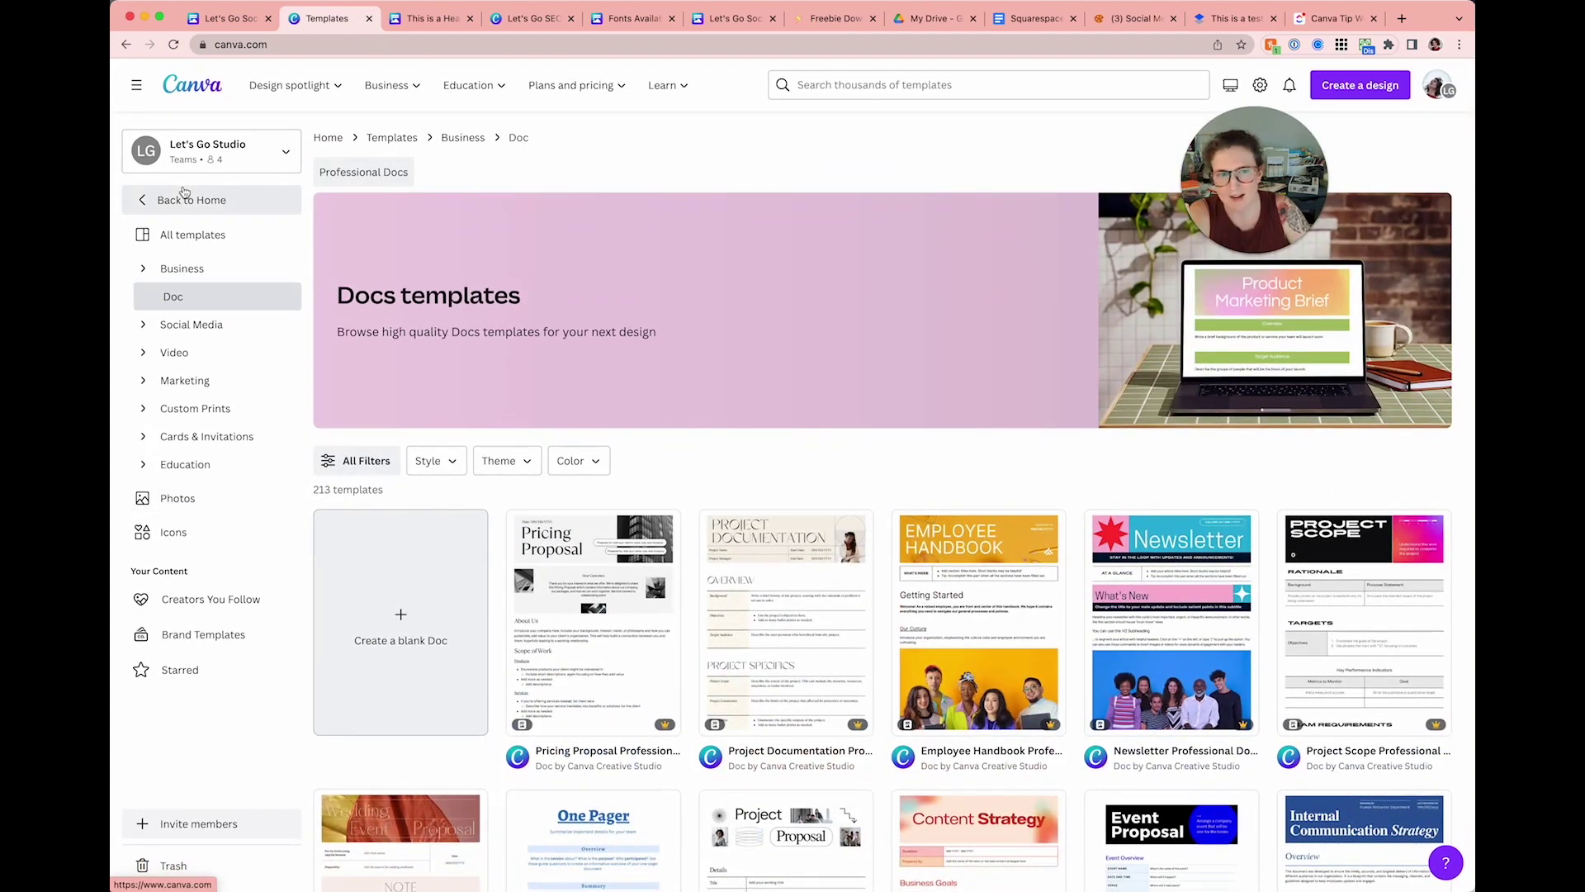
Step: Go back to the Canva home page and show its For you suggestions and recent designs
{"action": "left_click", "coordinate": [184, 199]}
{"action": "scroll", "coordinate": [648, 648], "scroll_direction": "down", "scroll_amount": 2}
{"action": "scroll", "coordinate": [495, 496], "scroll_direction": "up", "scroll_amount": 2}
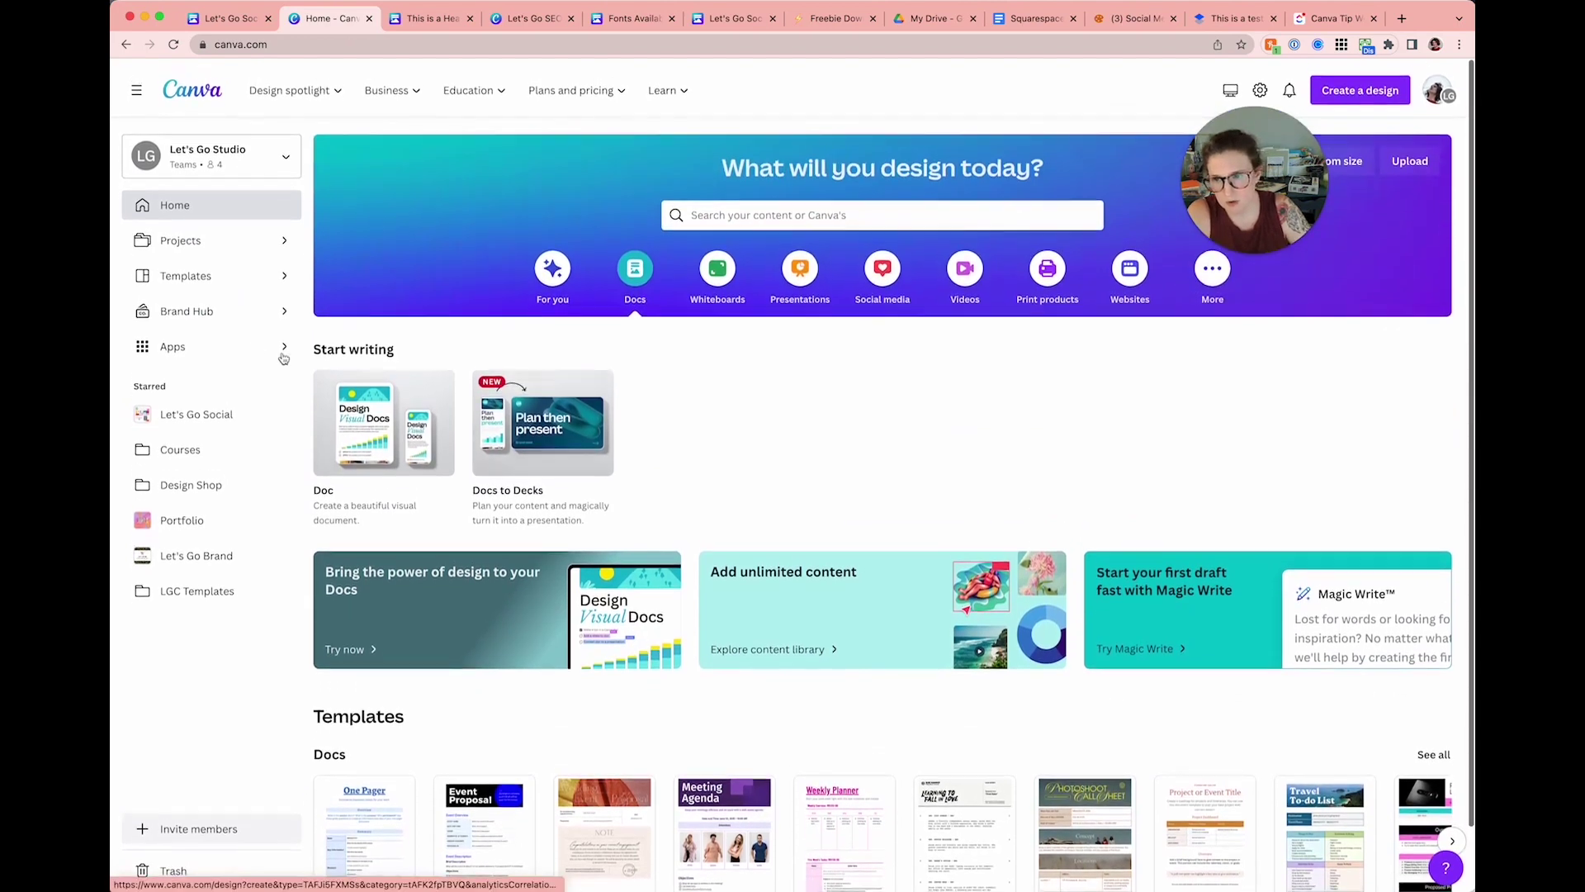
{"action": "scroll", "coordinate": [215, 237], "scroll_direction": "down", "scroll_amount": 1}
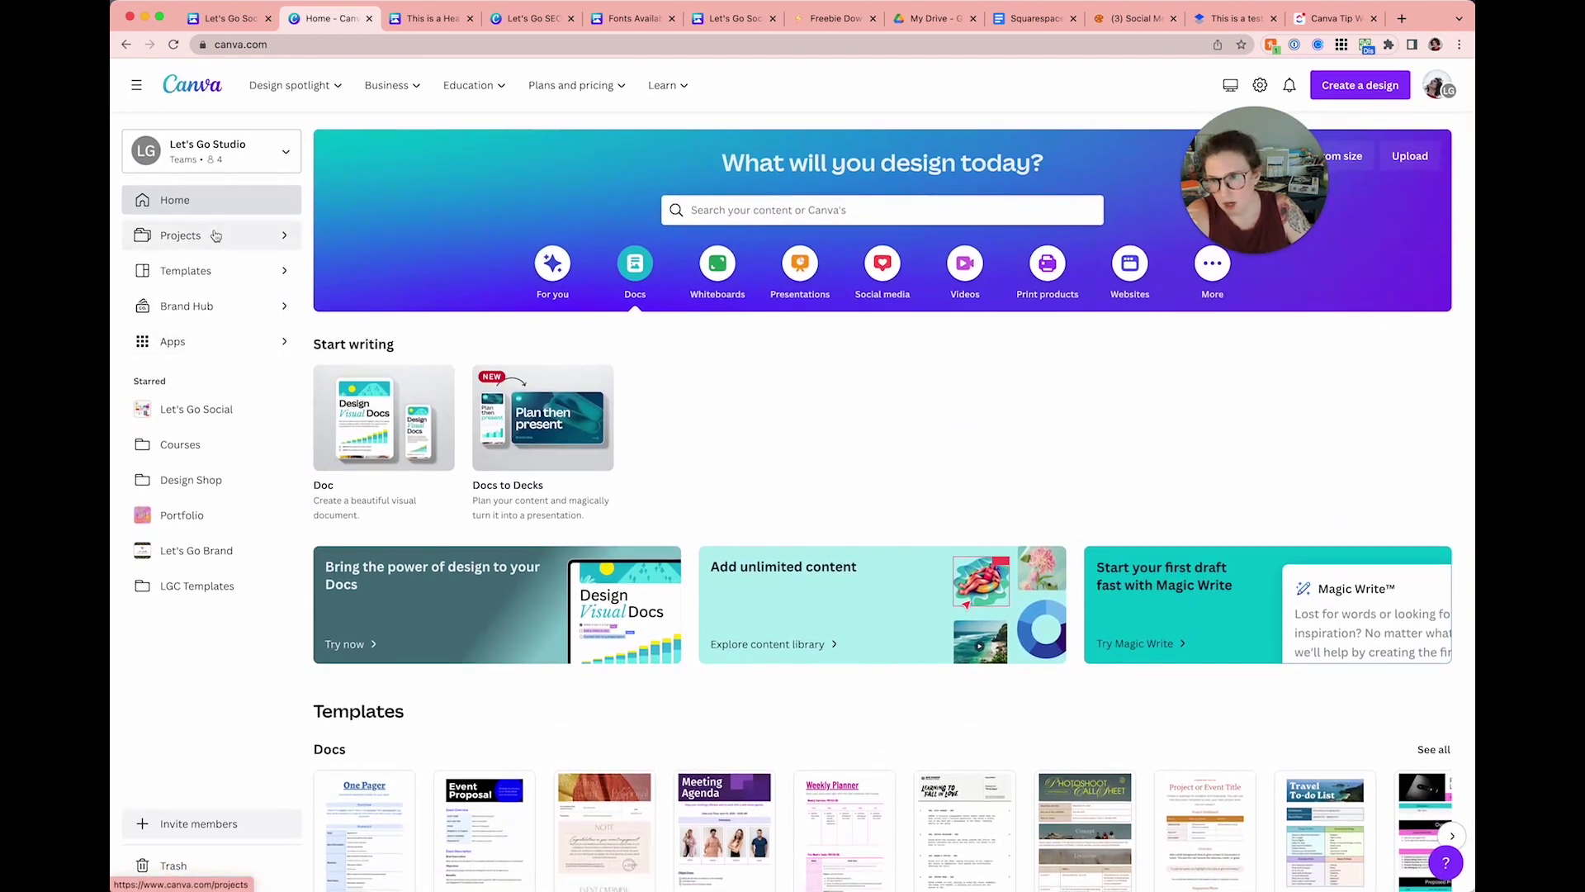
{"action": "left_click", "coordinate": [553, 263]}
Step: Open the Social Media Brief design and scroll down through it
{"action": "left_click", "coordinate": [578, 646]}
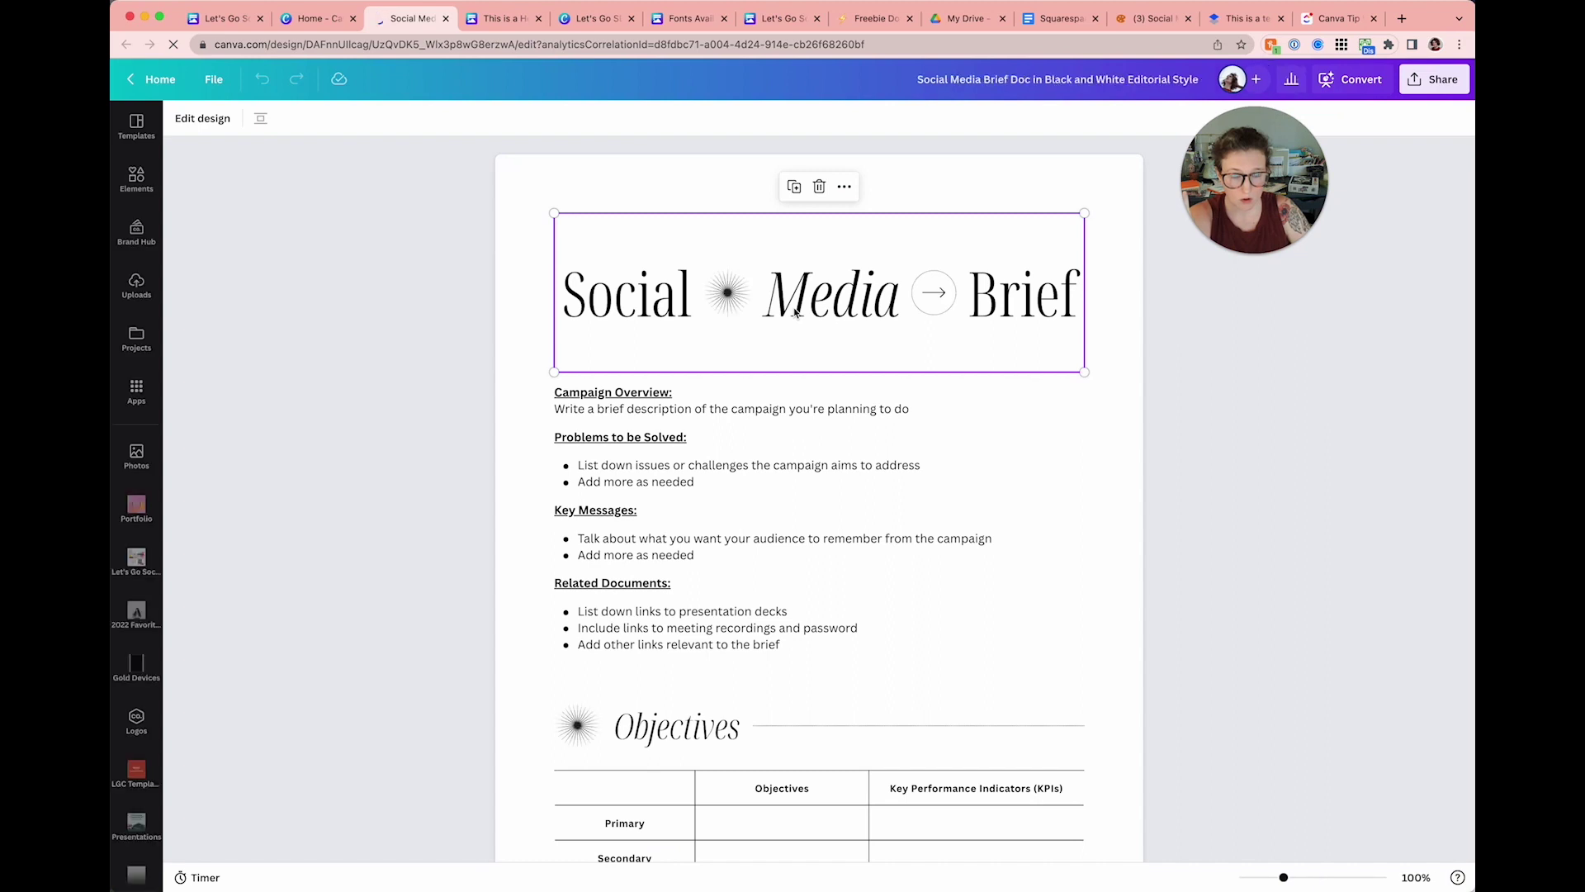
{"action": "scroll", "coordinate": [720, 305], "scroll_direction": "down", "scroll_amount": 2}
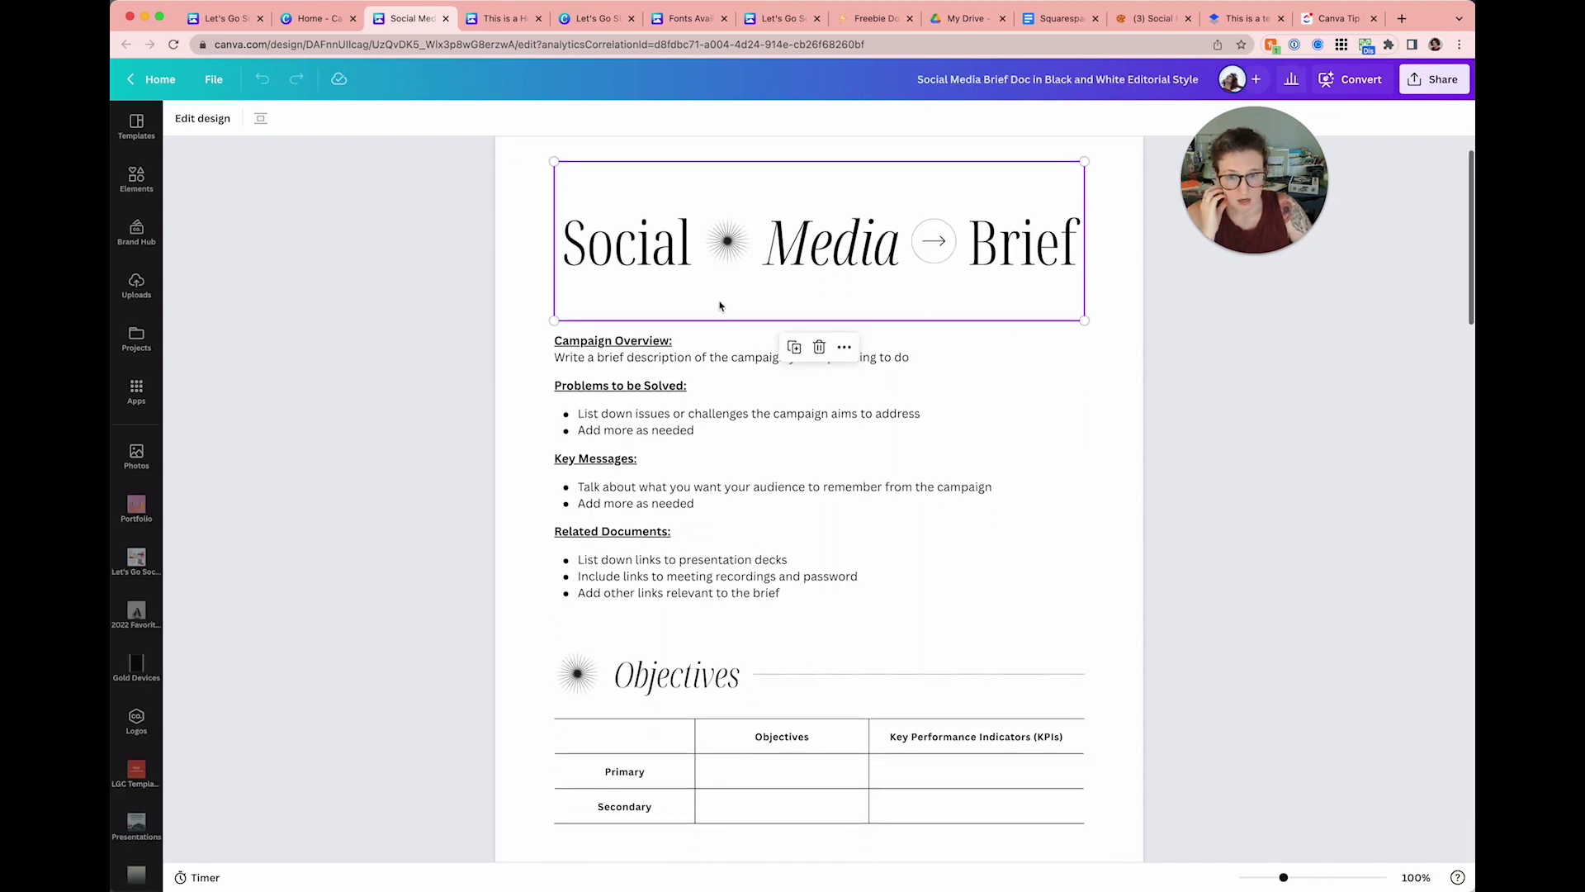
{"action": "scroll", "coordinate": [700, 369], "scroll_direction": "down", "scroll_amount": 1}
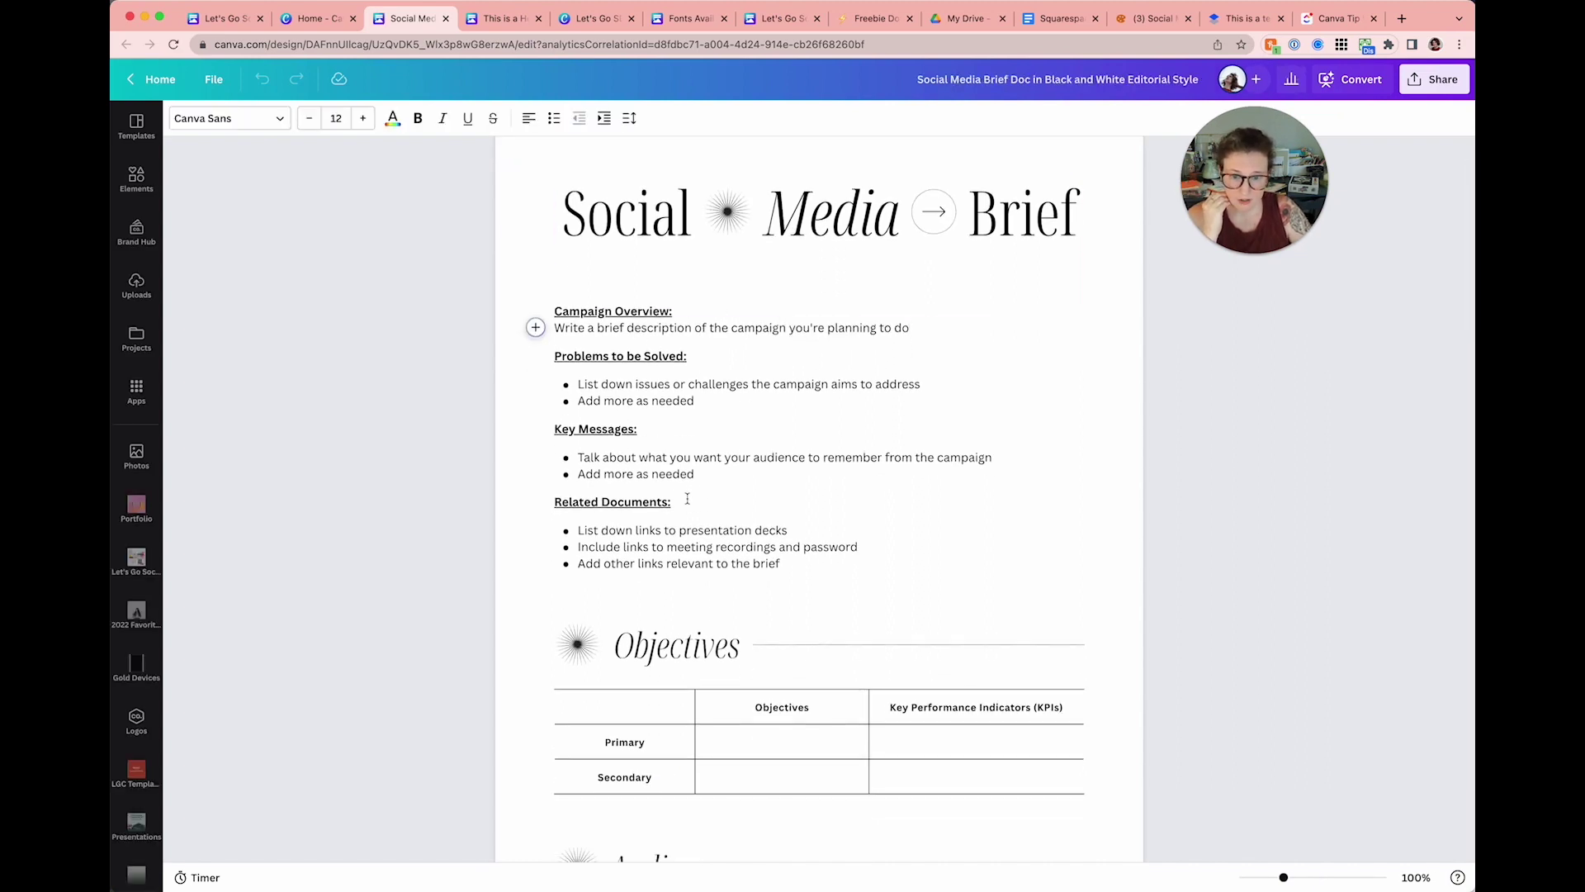
{"action": "scroll", "coordinate": [681, 474], "scroll_direction": "down", "scroll_amount": 5}
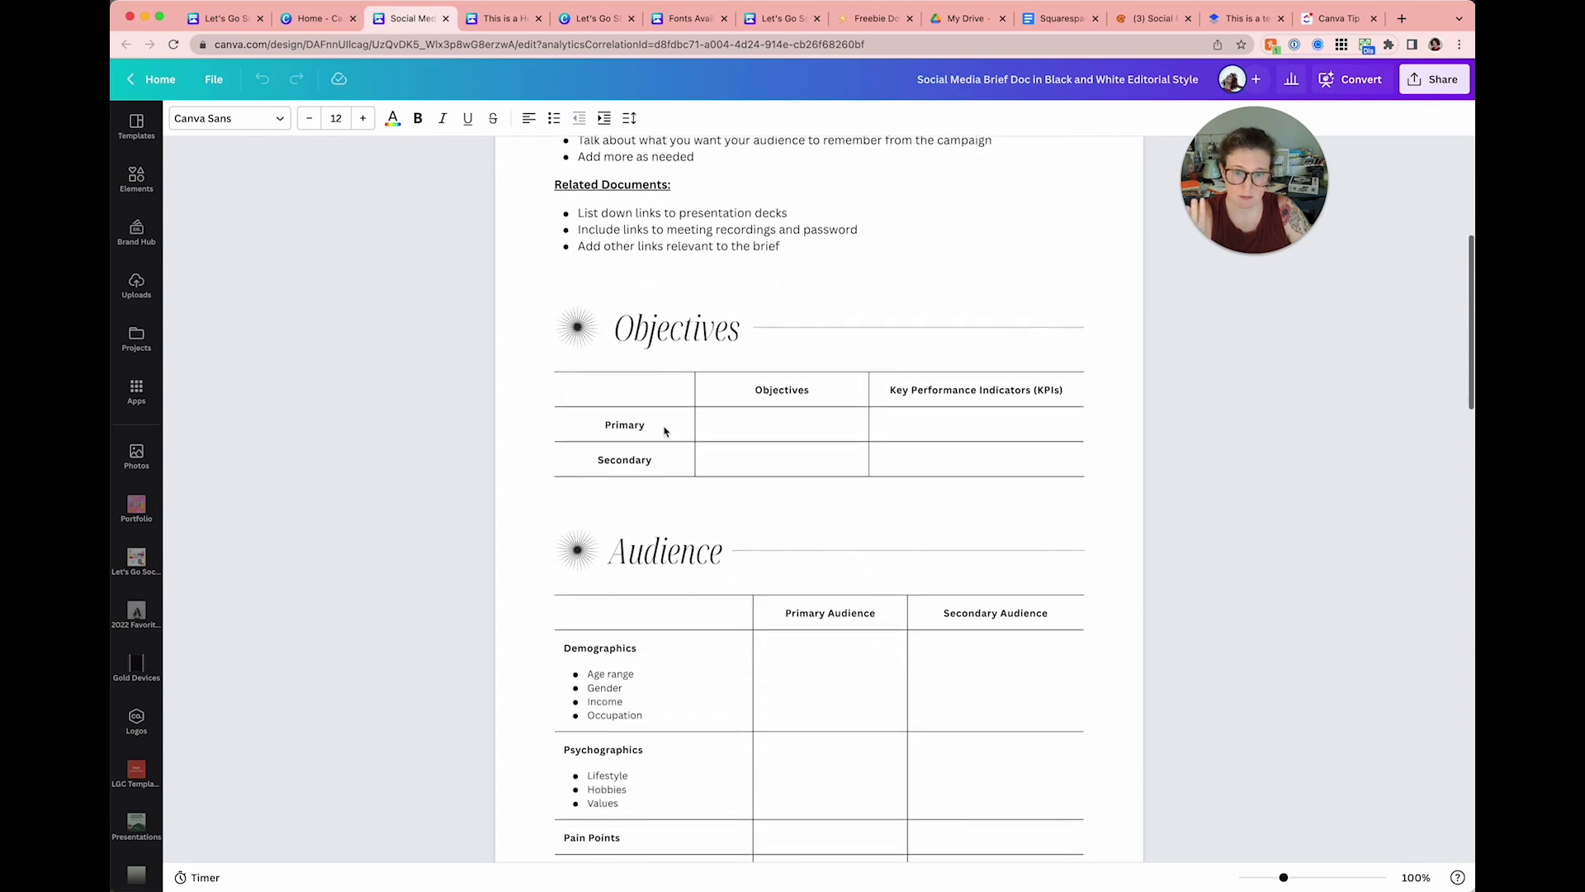
Step: Open the Objectives heading block with Edit design, then close that editor
{"action": "left_click", "coordinate": [725, 434]}
{"action": "left_click", "coordinate": [584, 338]}
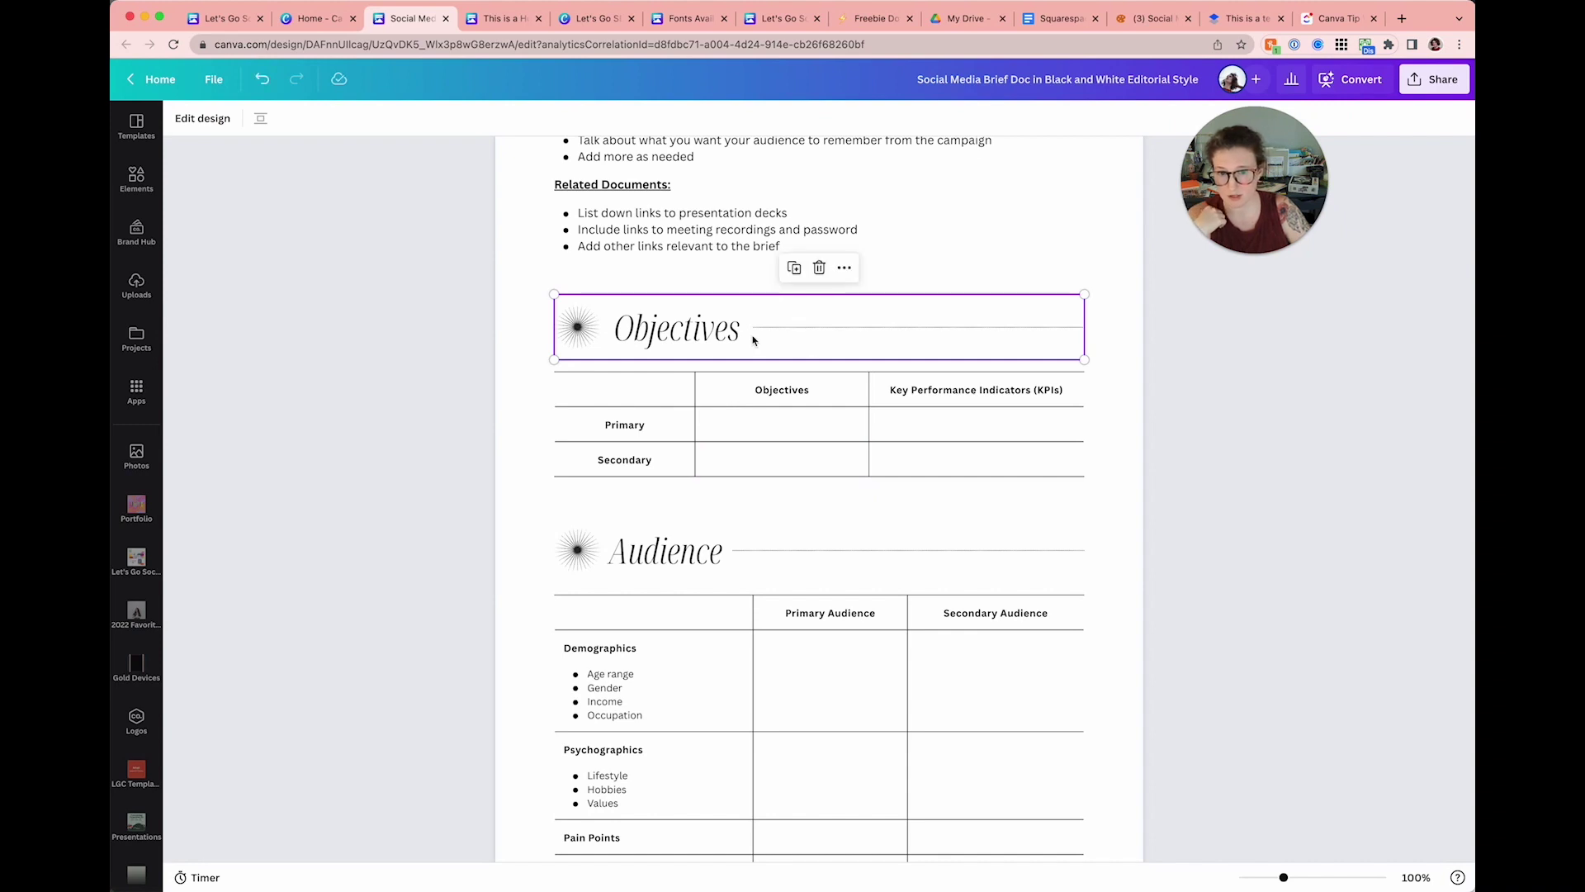
{"action": "left_click", "coordinate": [843, 268]}
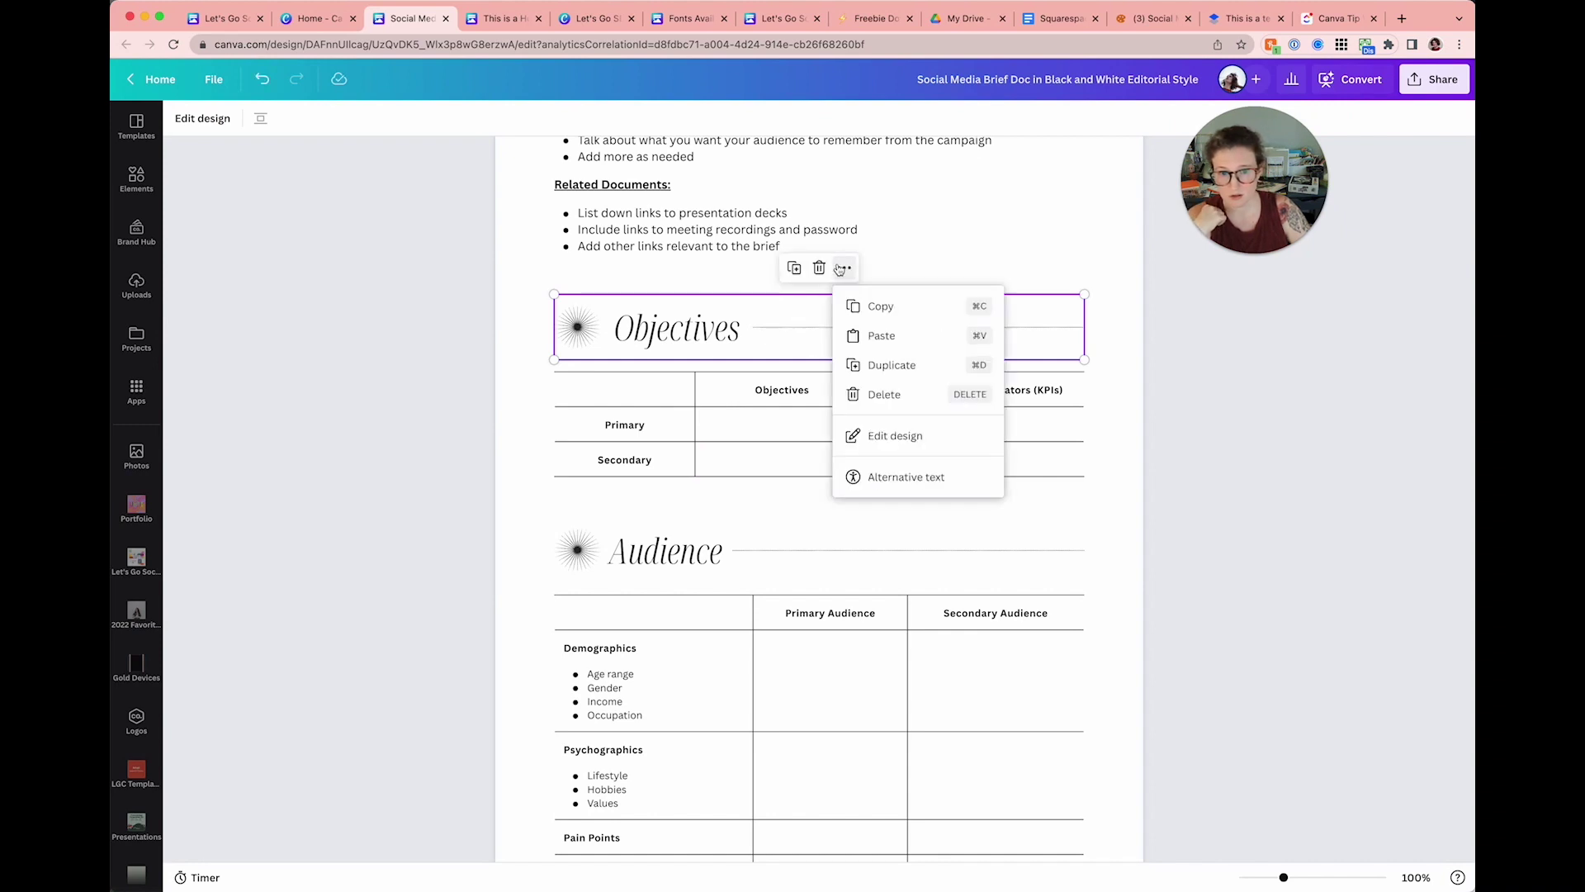
{"action": "left_click", "coordinate": [889, 435]}
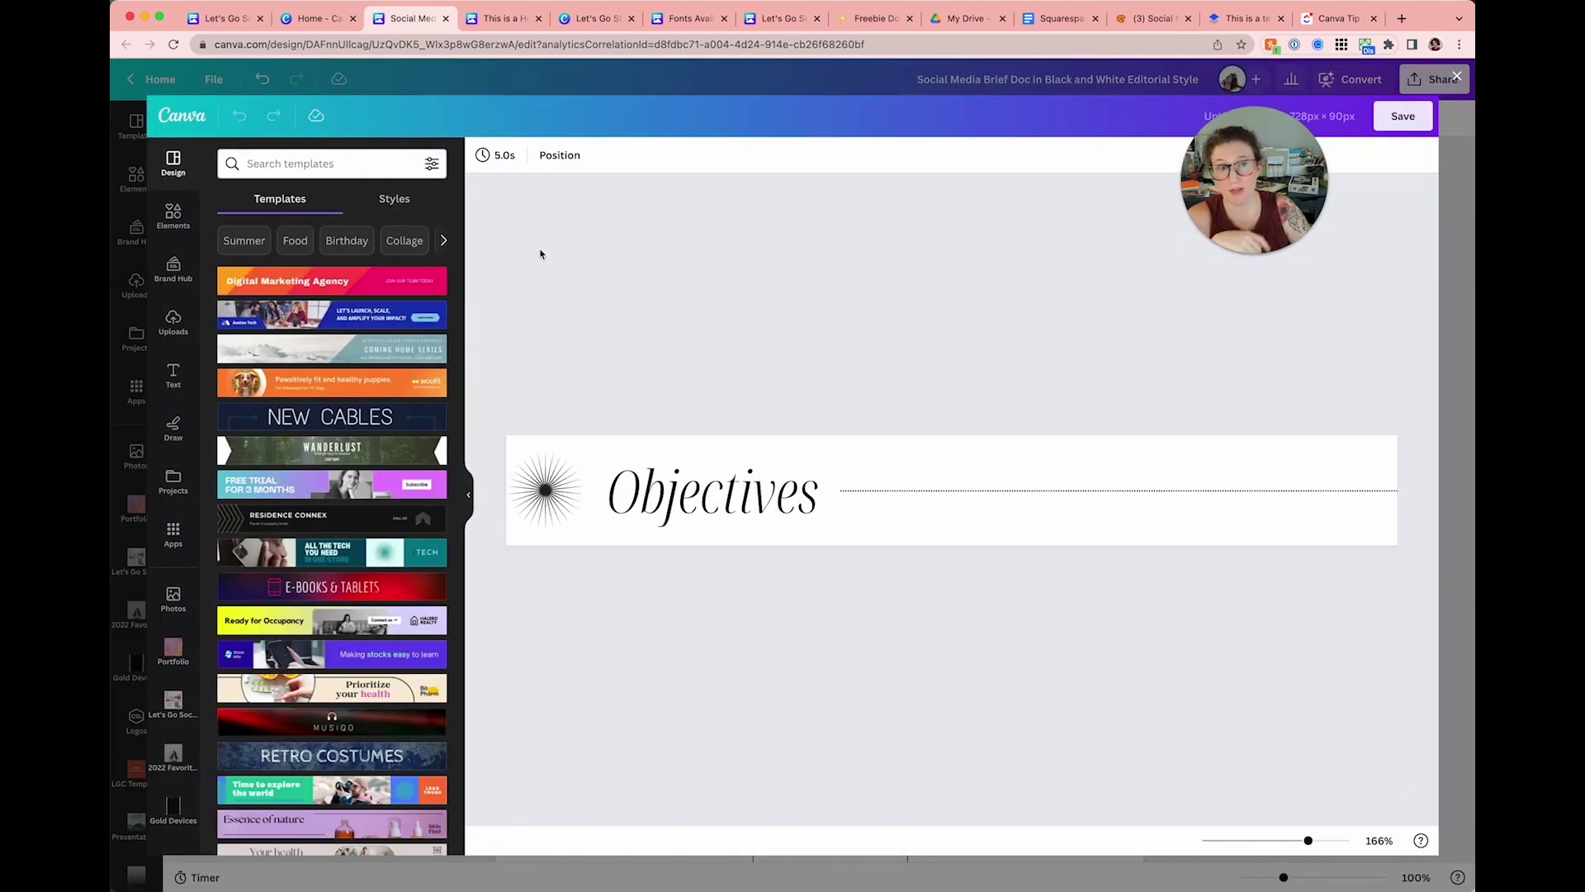
{"action": "left_click", "coordinate": [1458, 78]}
Step: Scroll through the brief's sections, selecting the Demographics cell of the Audience table
{"action": "scroll", "coordinate": [685, 371], "scroll_direction": "down", "scroll_amount": 3}
{"action": "left_click", "coordinate": [666, 482]}
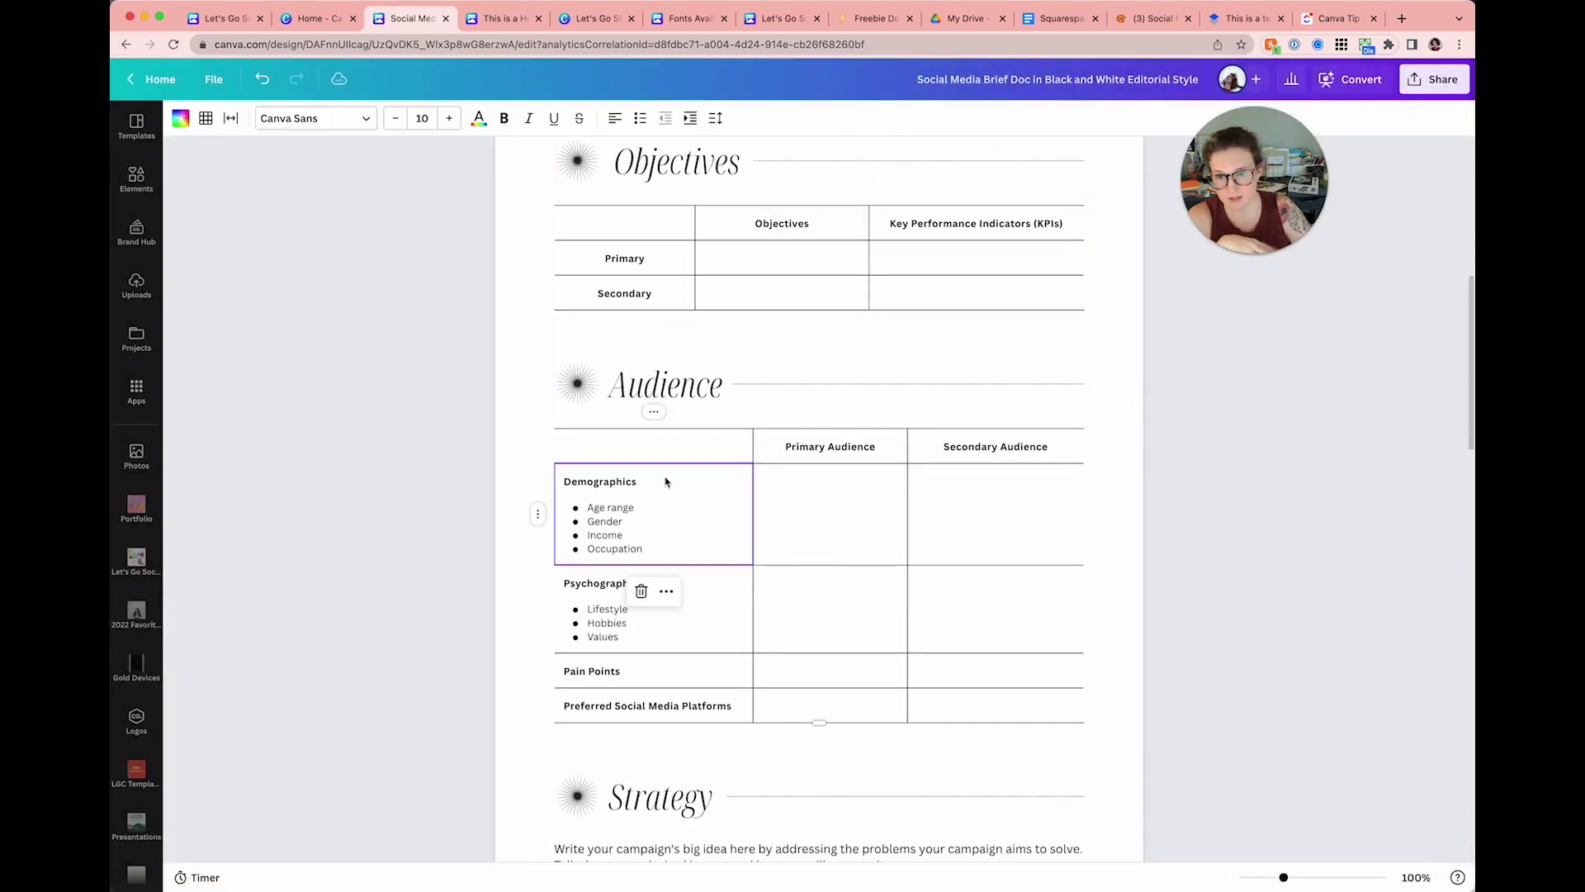
{"action": "scroll", "coordinate": [666, 479], "scroll_direction": "down", "scroll_amount": 10}
{"action": "scroll", "coordinate": [665, 478], "scroll_direction": "up", "scroll_amount": 20}
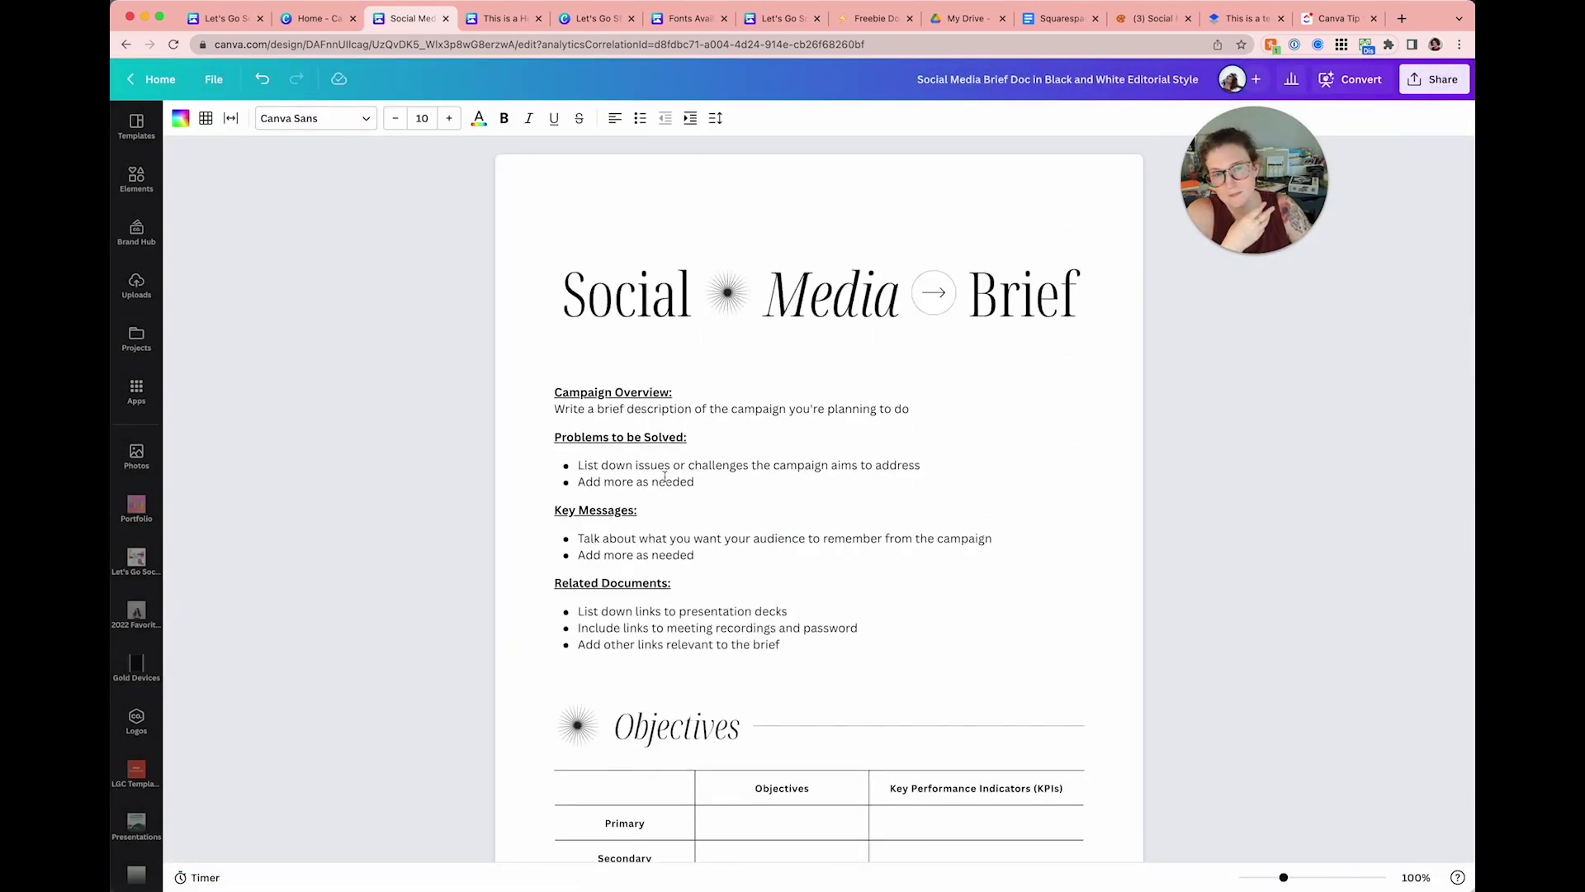
{"action": "scroll", "coordinate": [666, 477], "scroll_direction": "down", "scroll_amount": 20}
{"action": "scroll", "coordinate": [665, 481], "scroll_direction": "up", "scroll_amount": 15}
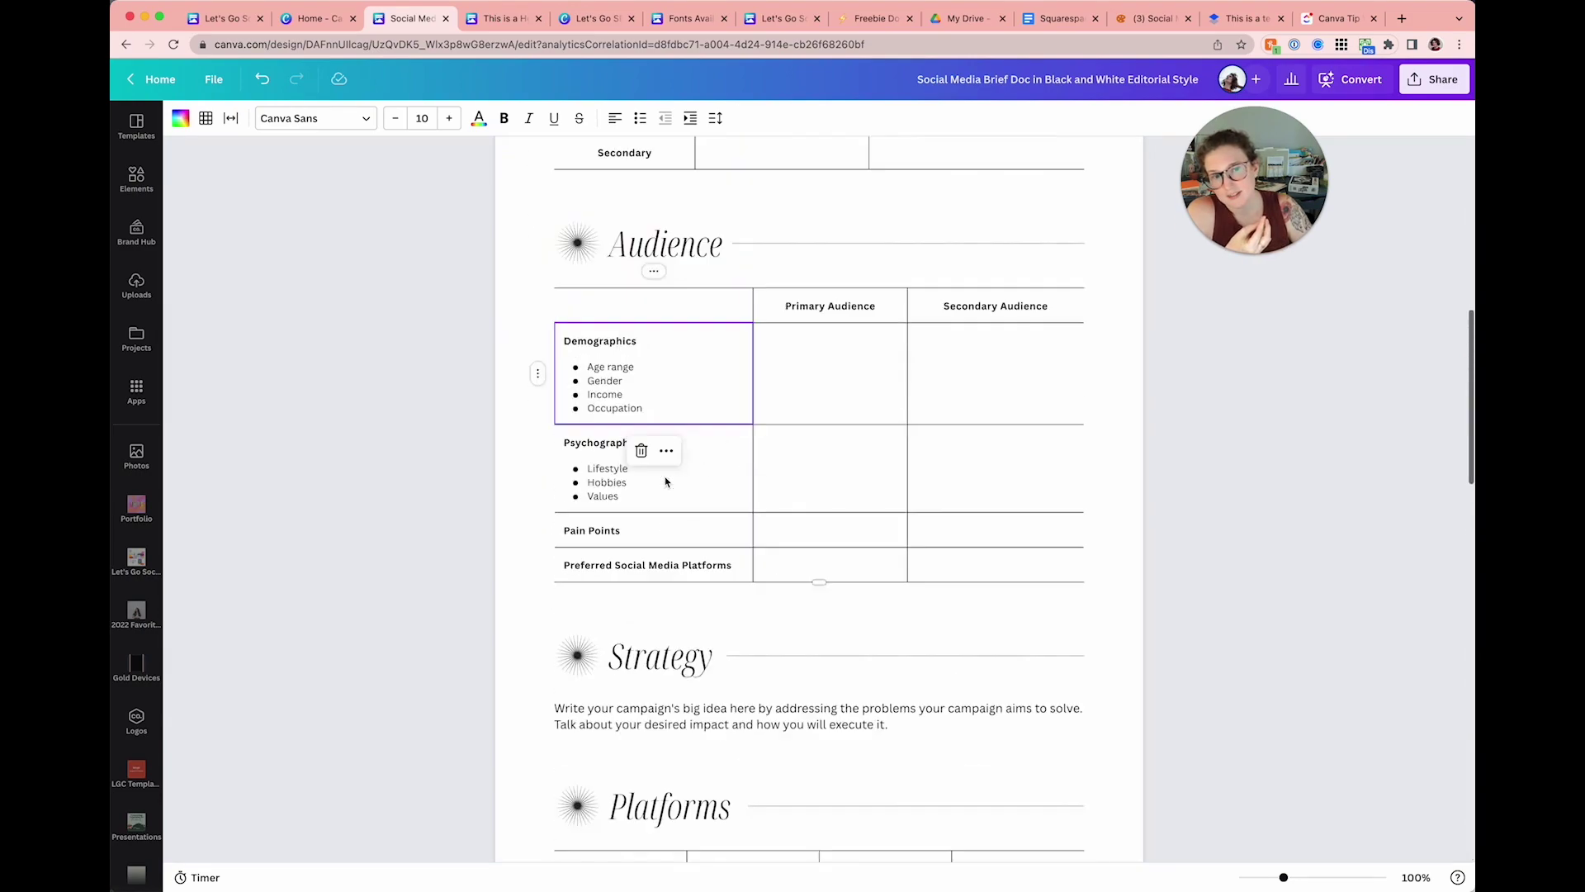
{"action": "scroll", "coordinate": [665, 481], "scroll_direction": "up", "scroll_amount": 10}
{"action": "scroll", "coordinate": [666, 481], "scroll_direction": "down", "scroll_amount": 20}
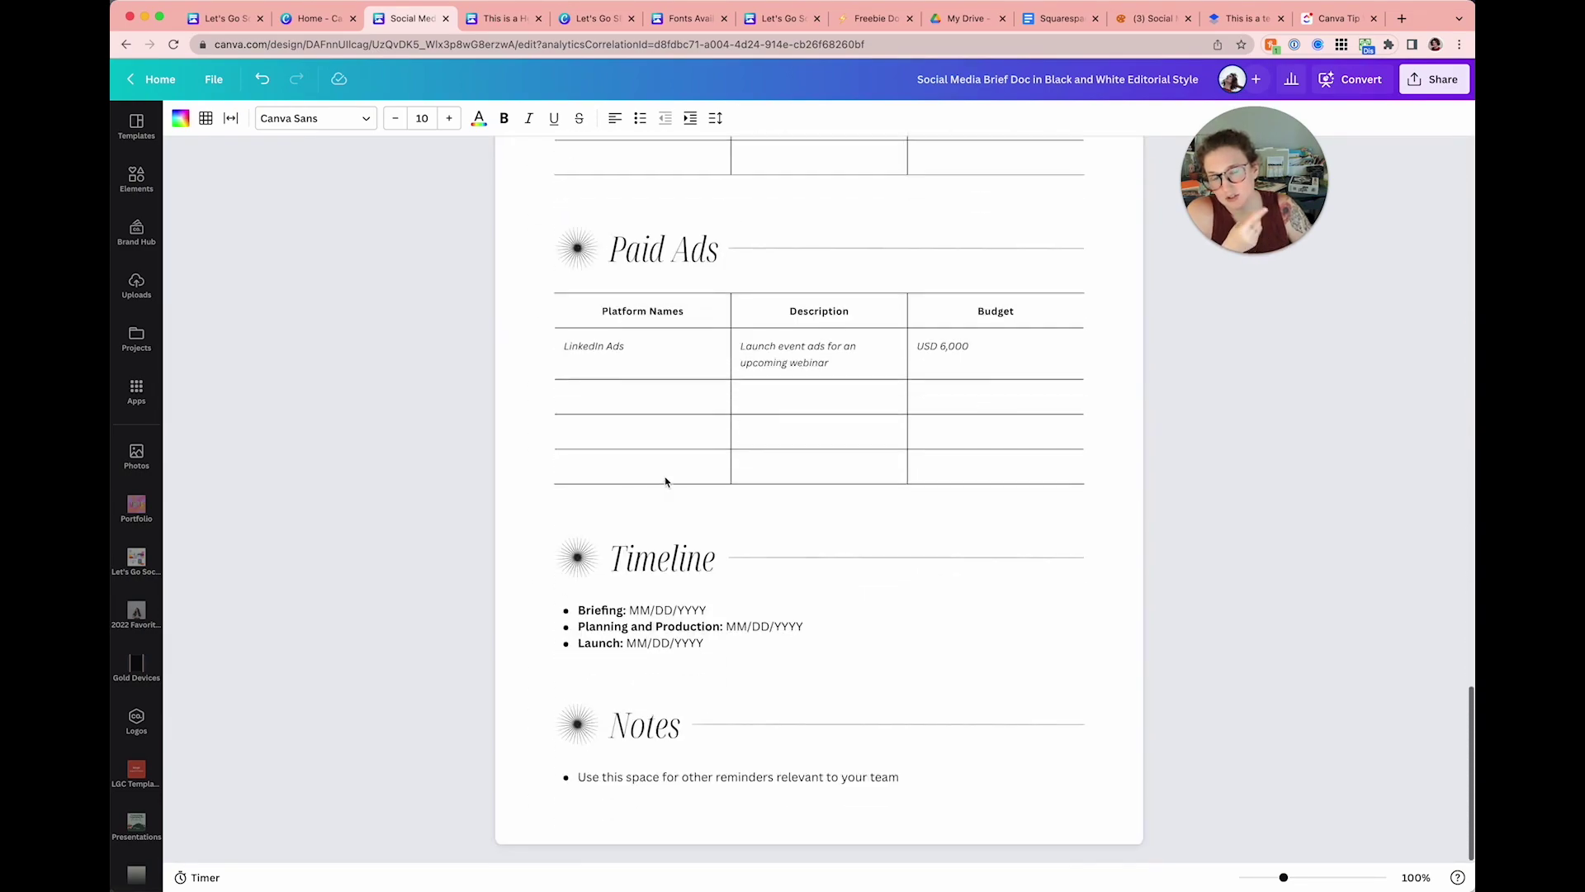
{"action": "scroll", "coordinate": [665, 481], "scroll_direction": "up", "scroll_amount": 7}
{"action": "scroll", "coordinate": [665, 481], "scroll_direction": "down", "scroll_amount": 7}
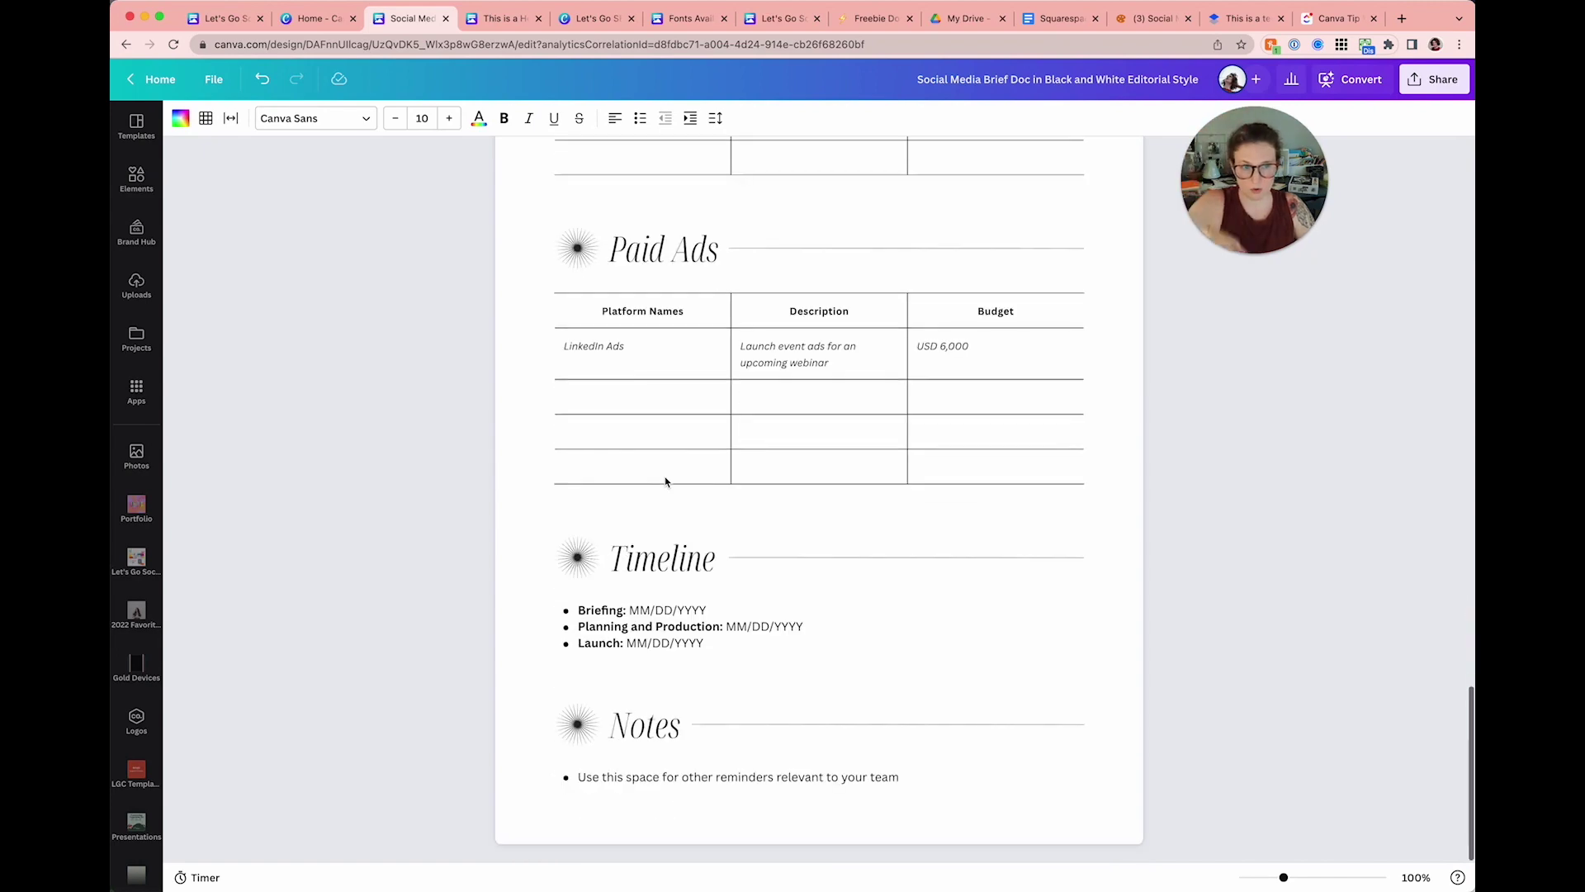
{"action": "scroll", "coordinate": [666, 482], "scroll_direction": "up", "scroll_amount": 7}
{"action": "scroll", "coordinate": [667, 482], "scroll_direction": "up", "scroll_amount": 10}
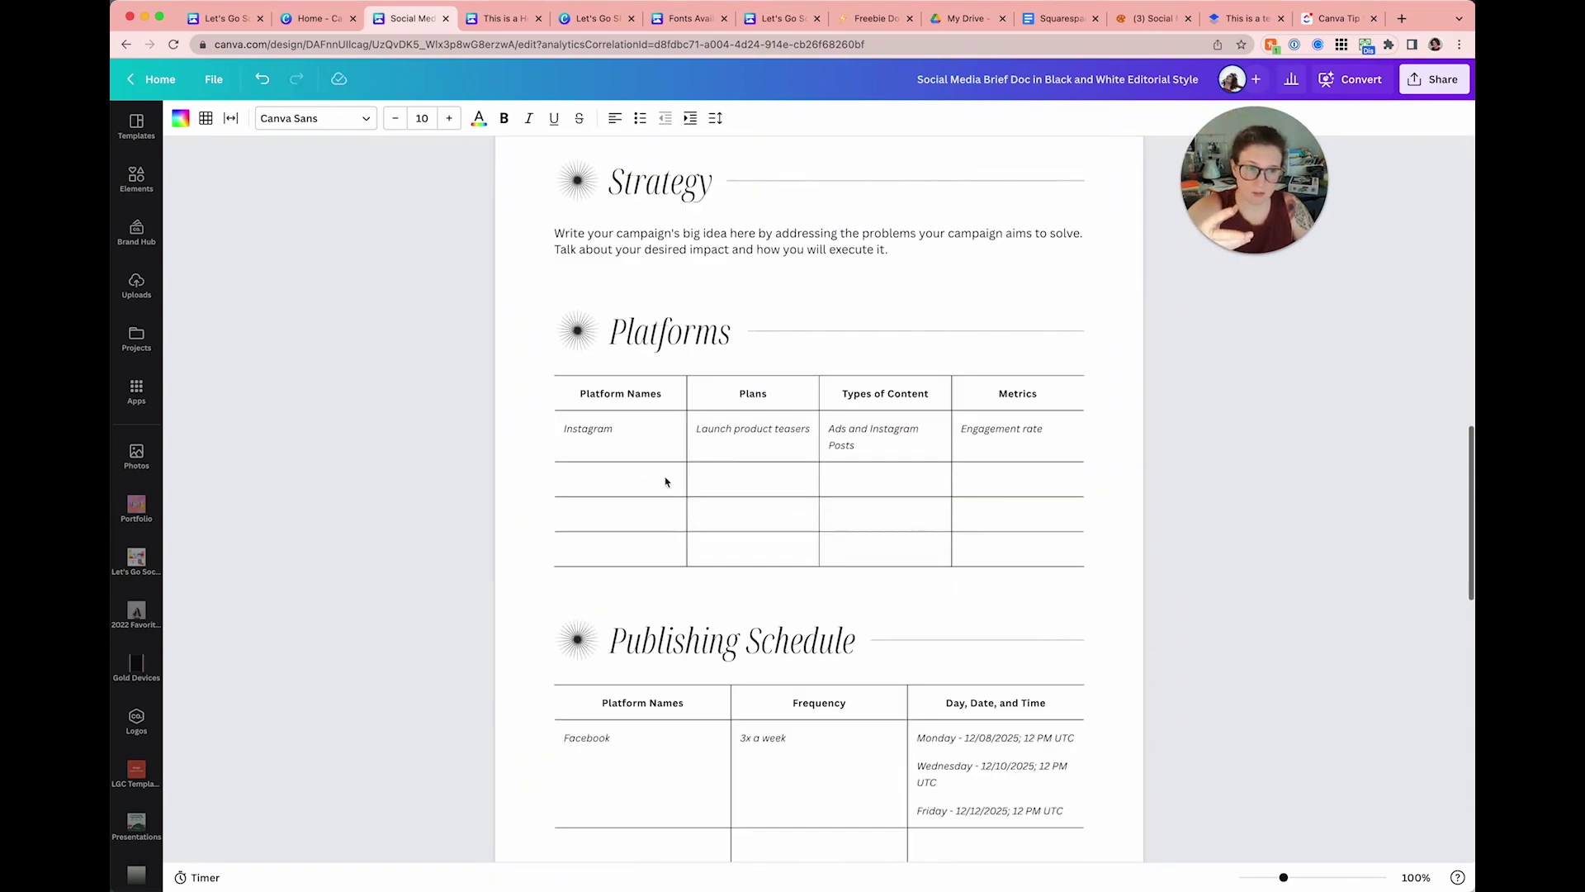
{"action": "scroll", "coordinate": [666, 481], "scroll_direction": "down", "scroll_amount": 15}
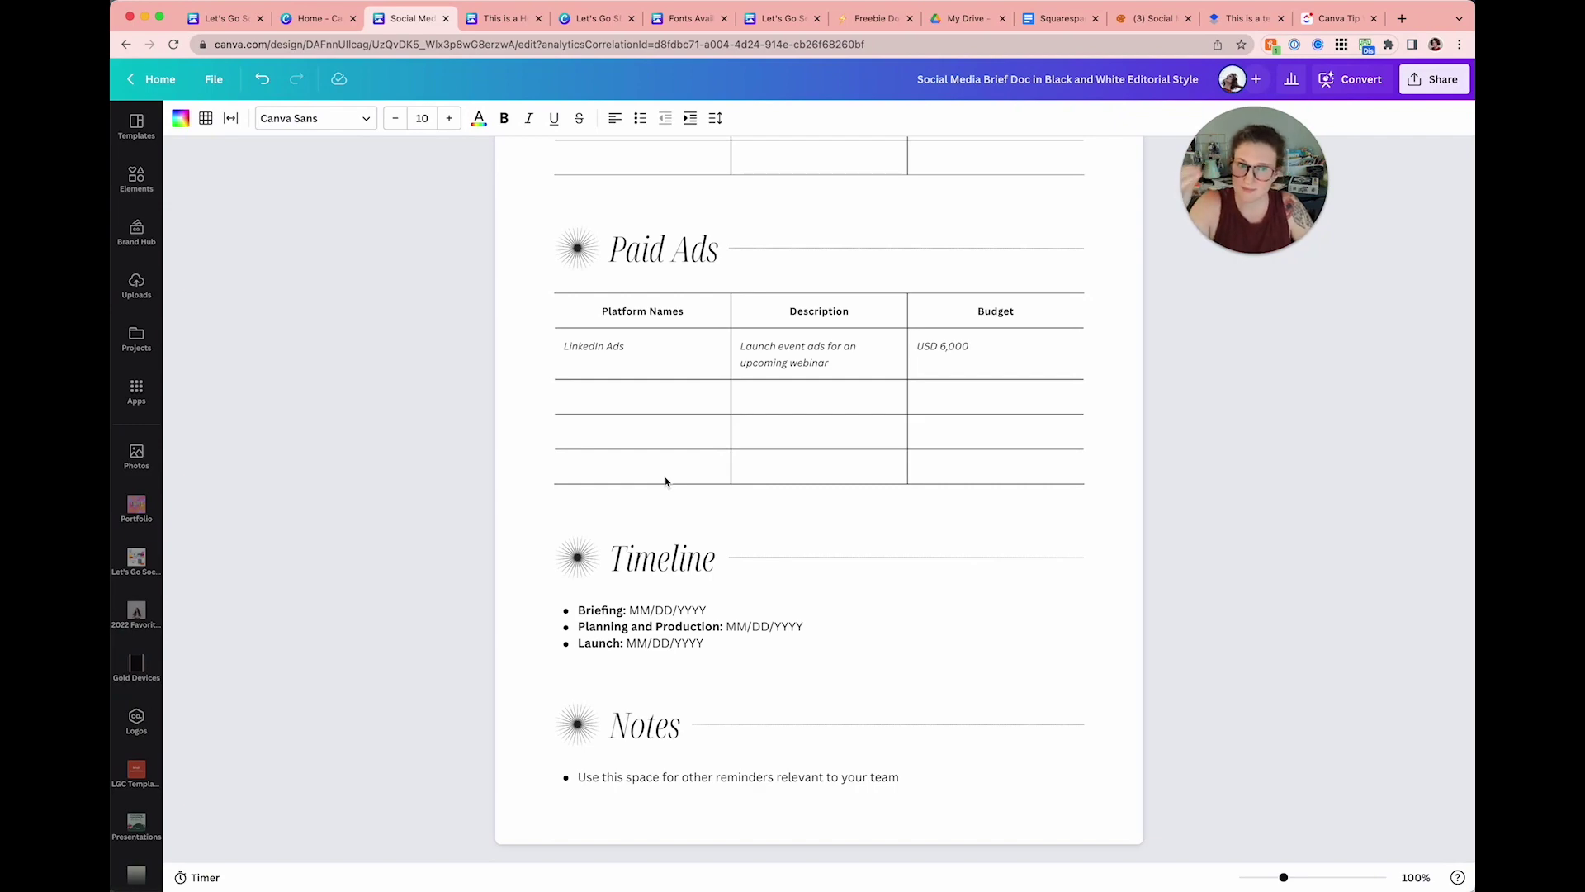
Step: Scroll the brief once more, then switch to the Squarespace Audit Checklist document
{"action": "scroll", "coordinate": [665, 479], "scroll_direction": "up", "scroll_amount": 20}
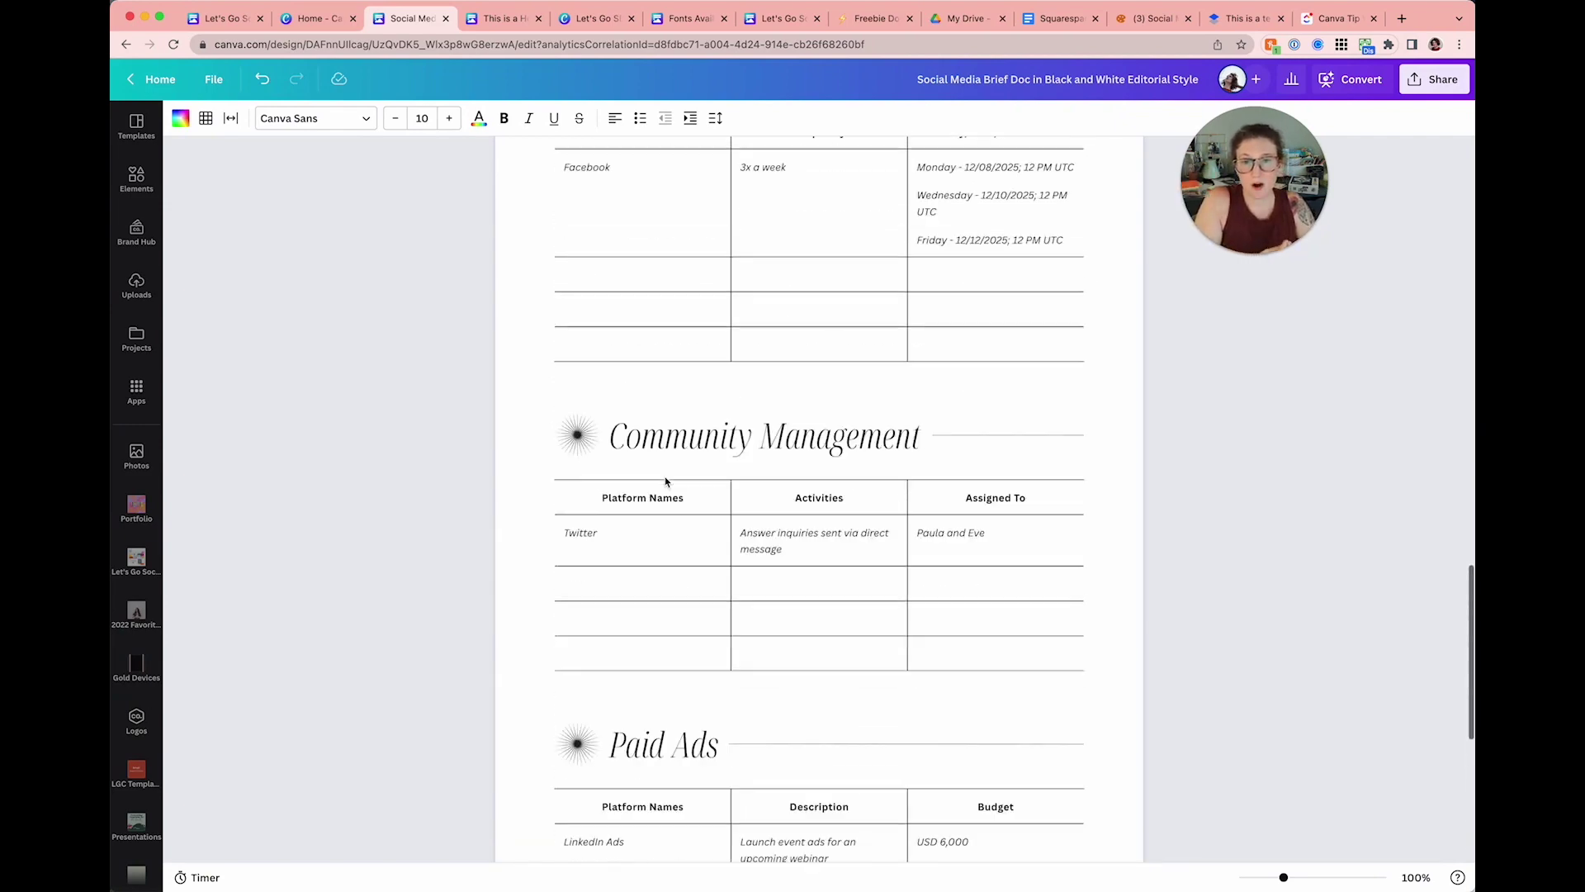
{"action": "scroll", "coordinate": [665, 477], "scroll_direction": "down", "scroll_amount": 5}
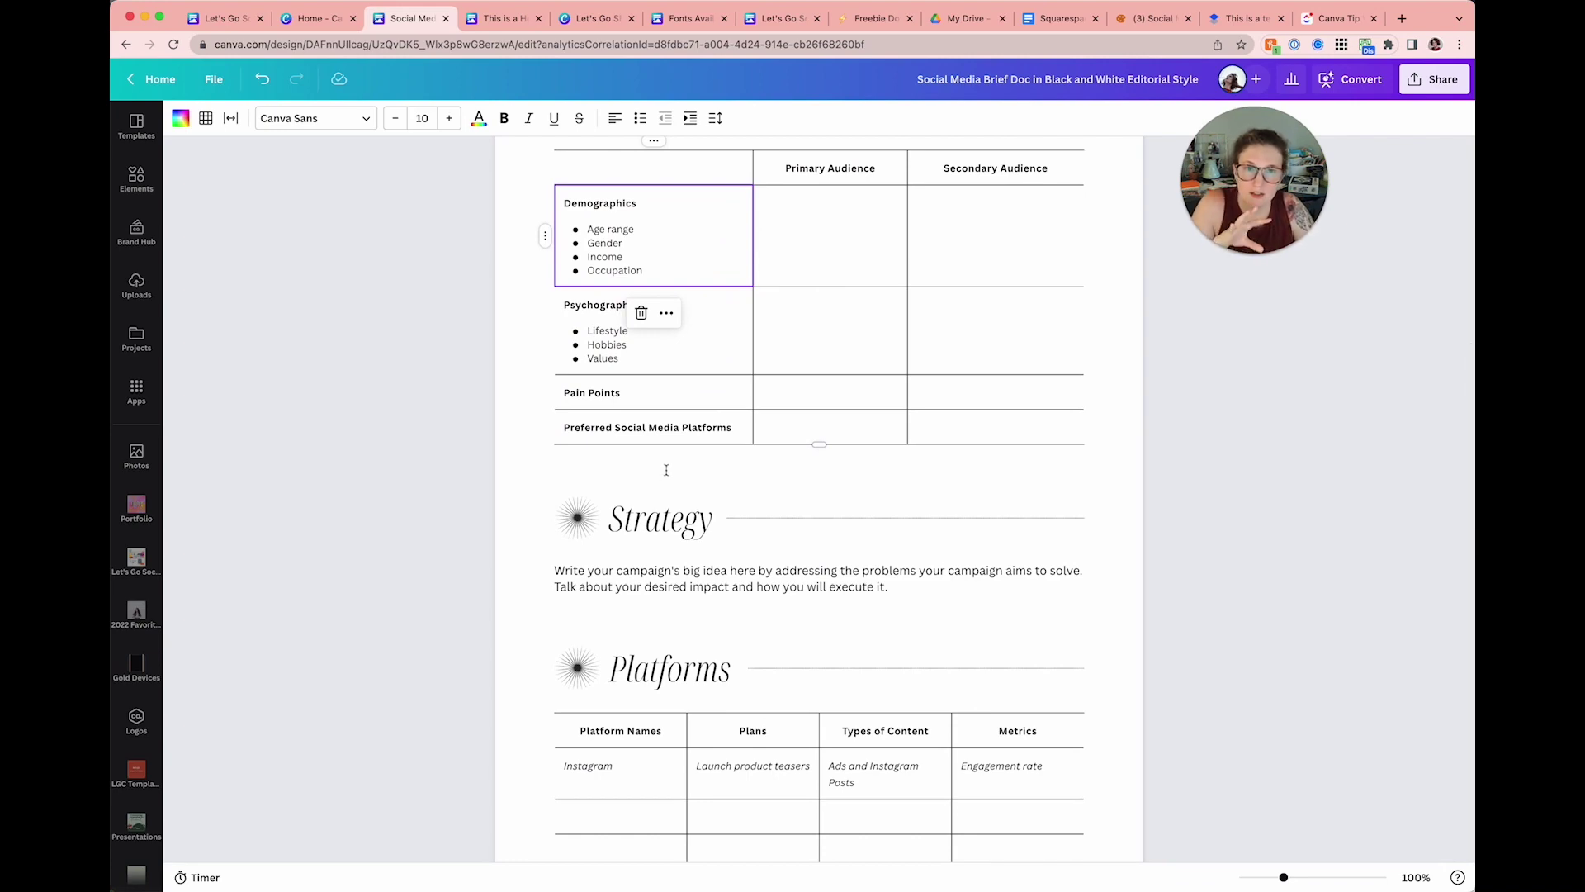
{"action": "scroll", "coordinate": [715, 424], "scroll_direction": "up", "scroll_amount": 10}
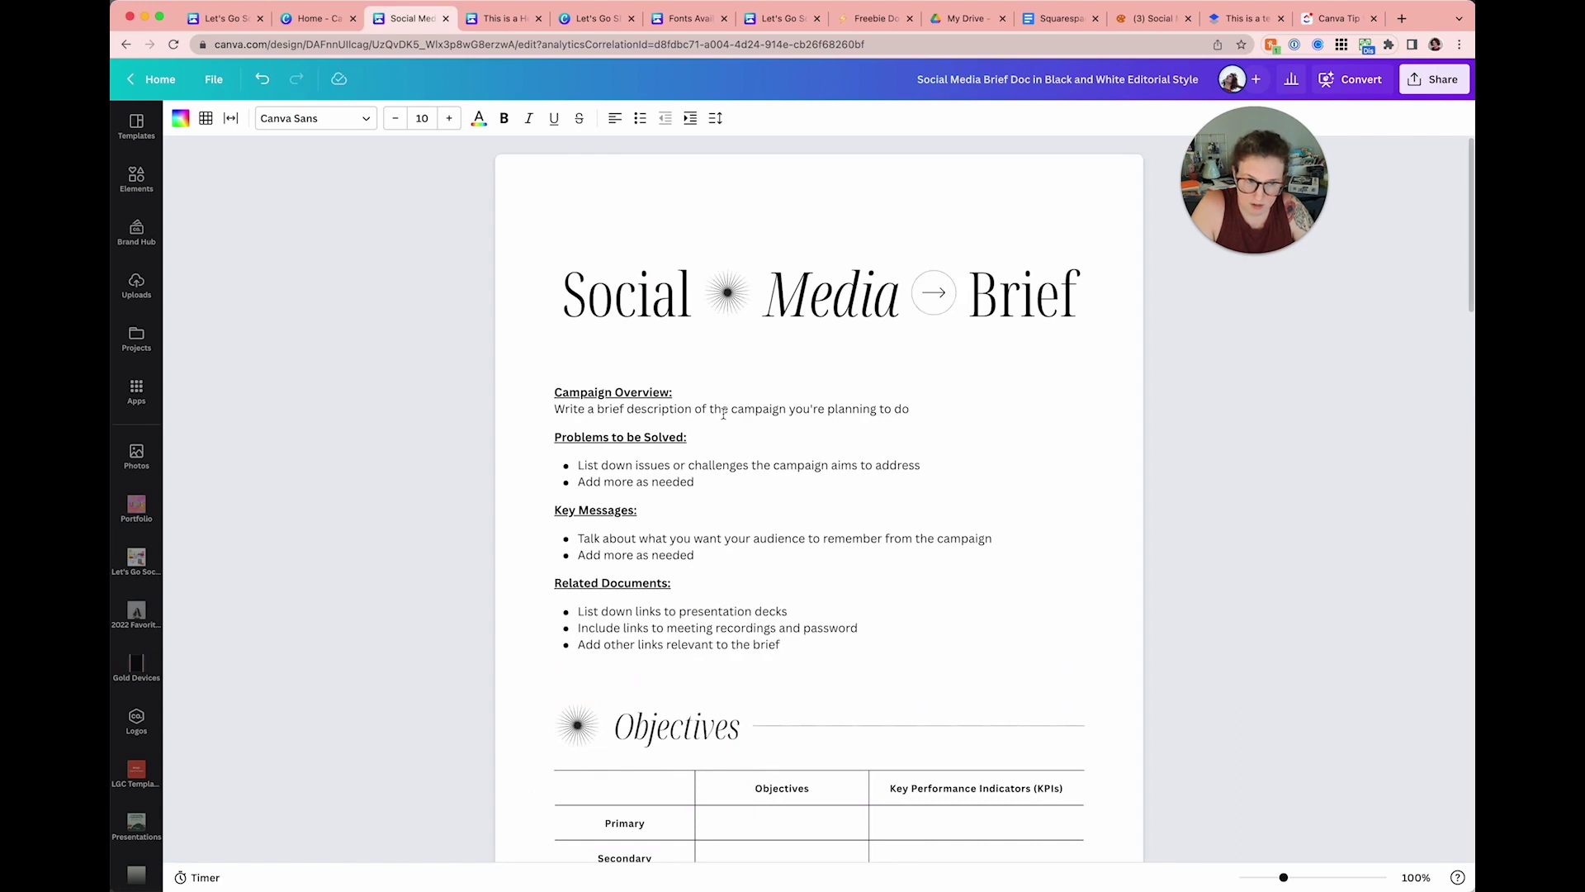
{"action": "scroll", "coordinate": [759, 397], "scroll_direction": "down", "scroll_amount": 20}
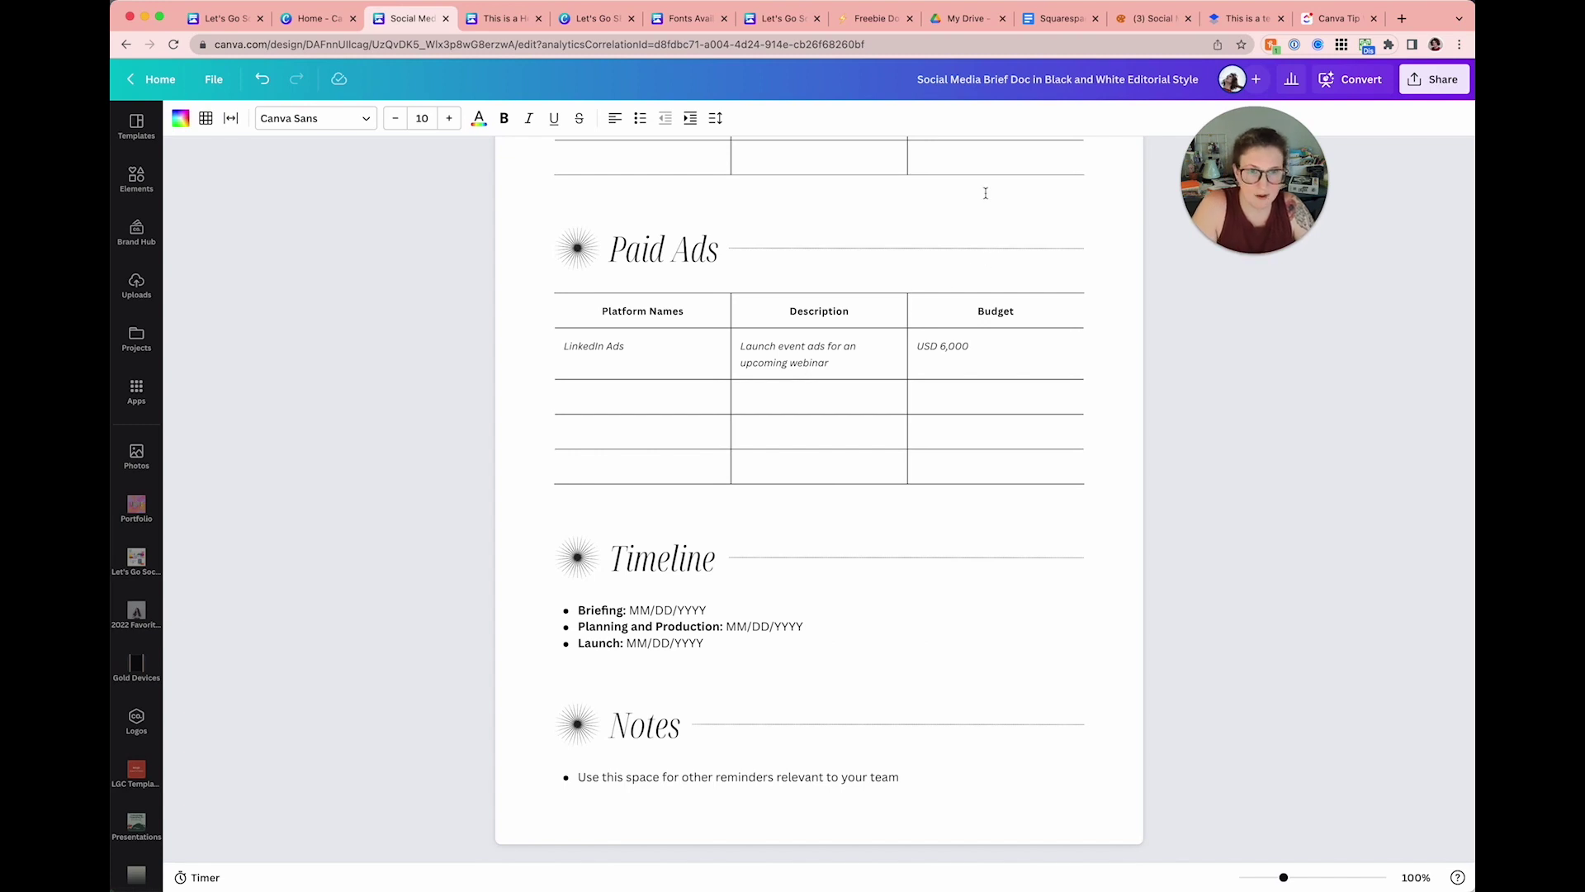
{"action": "left_click", "coordinate": [1053, 18]}
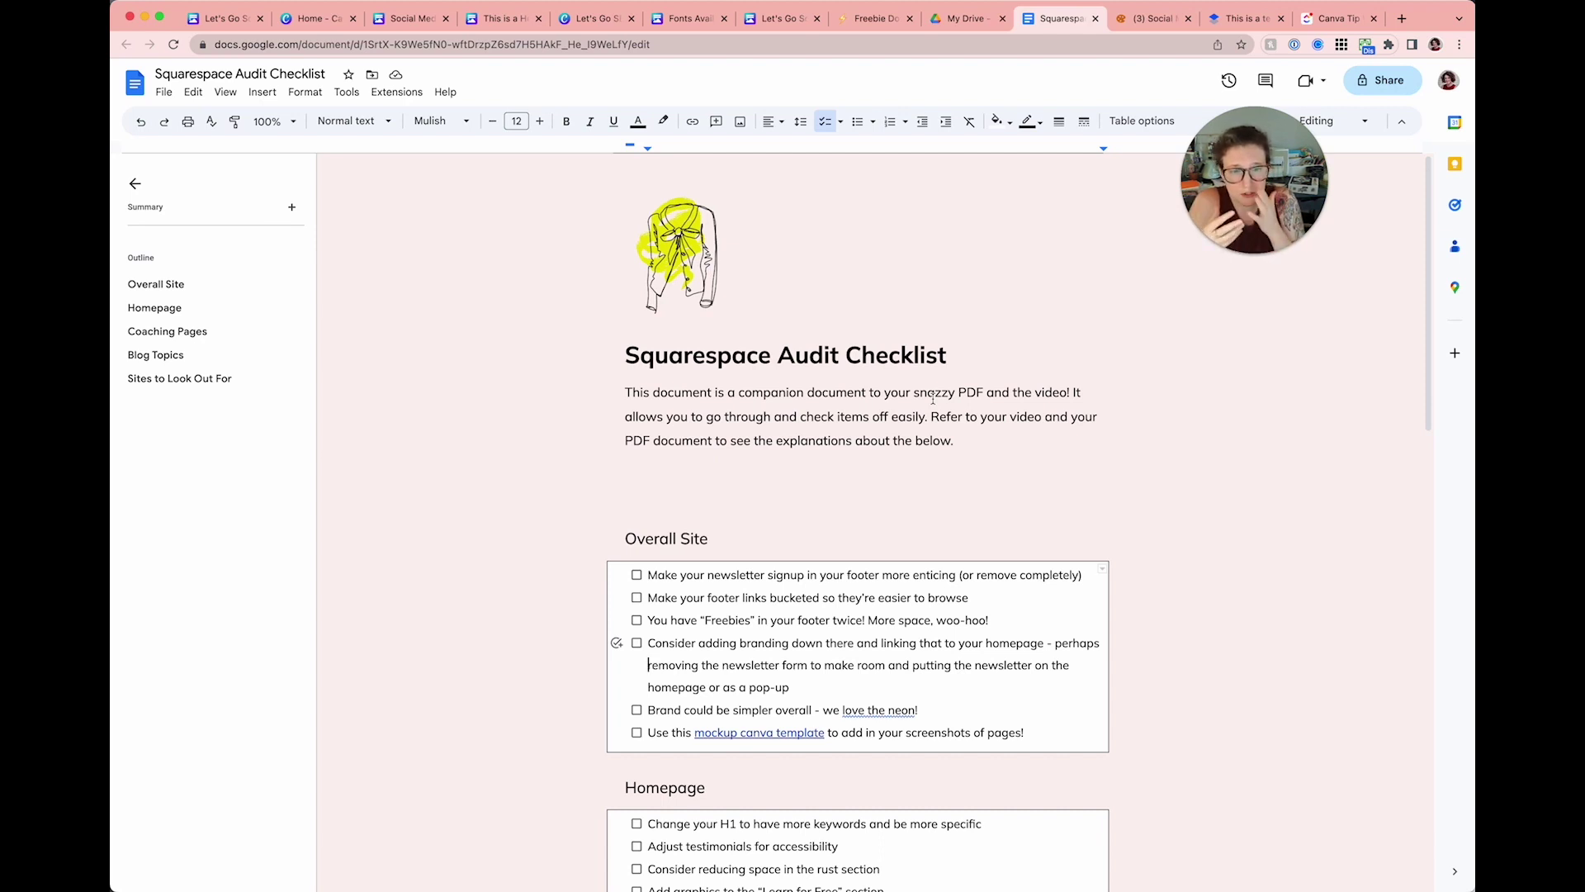
Step: Click into the checklist's intro, a Blog Topics cell, and select cells in the sites table
{"action": "left_click", "coordinate": [875, 407]}
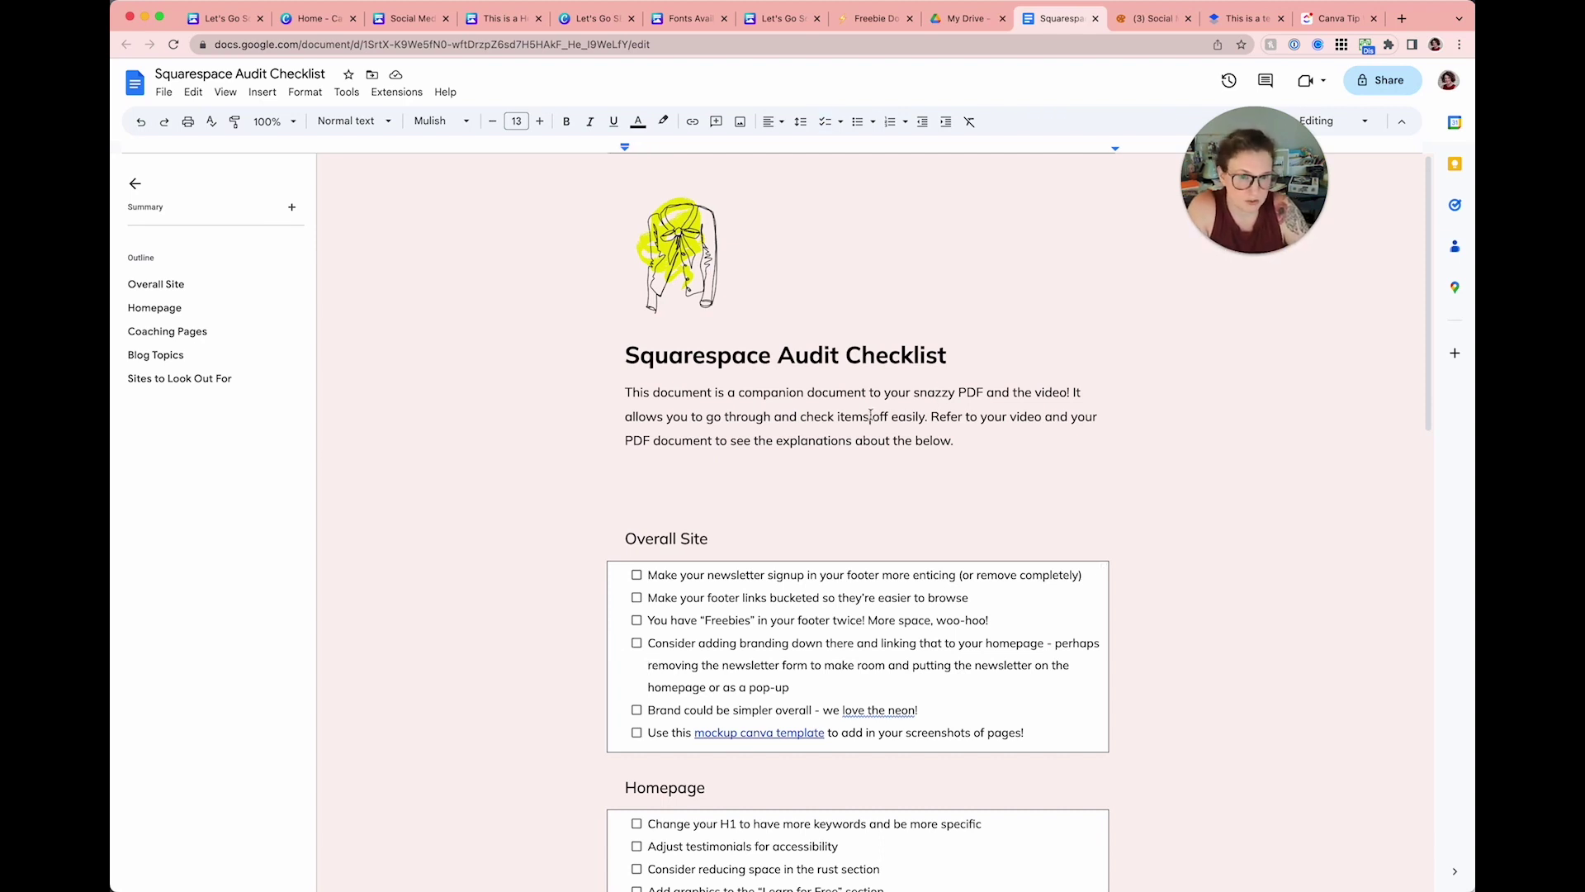
{"action": "scroll", "coordinate": [874, 408], "scroll_direction": "down", "scroll_amount": 20}
{"action": "scroll", "coordinate": [870, 415], "scroll_direction": "up", "scroll_amount": 5}
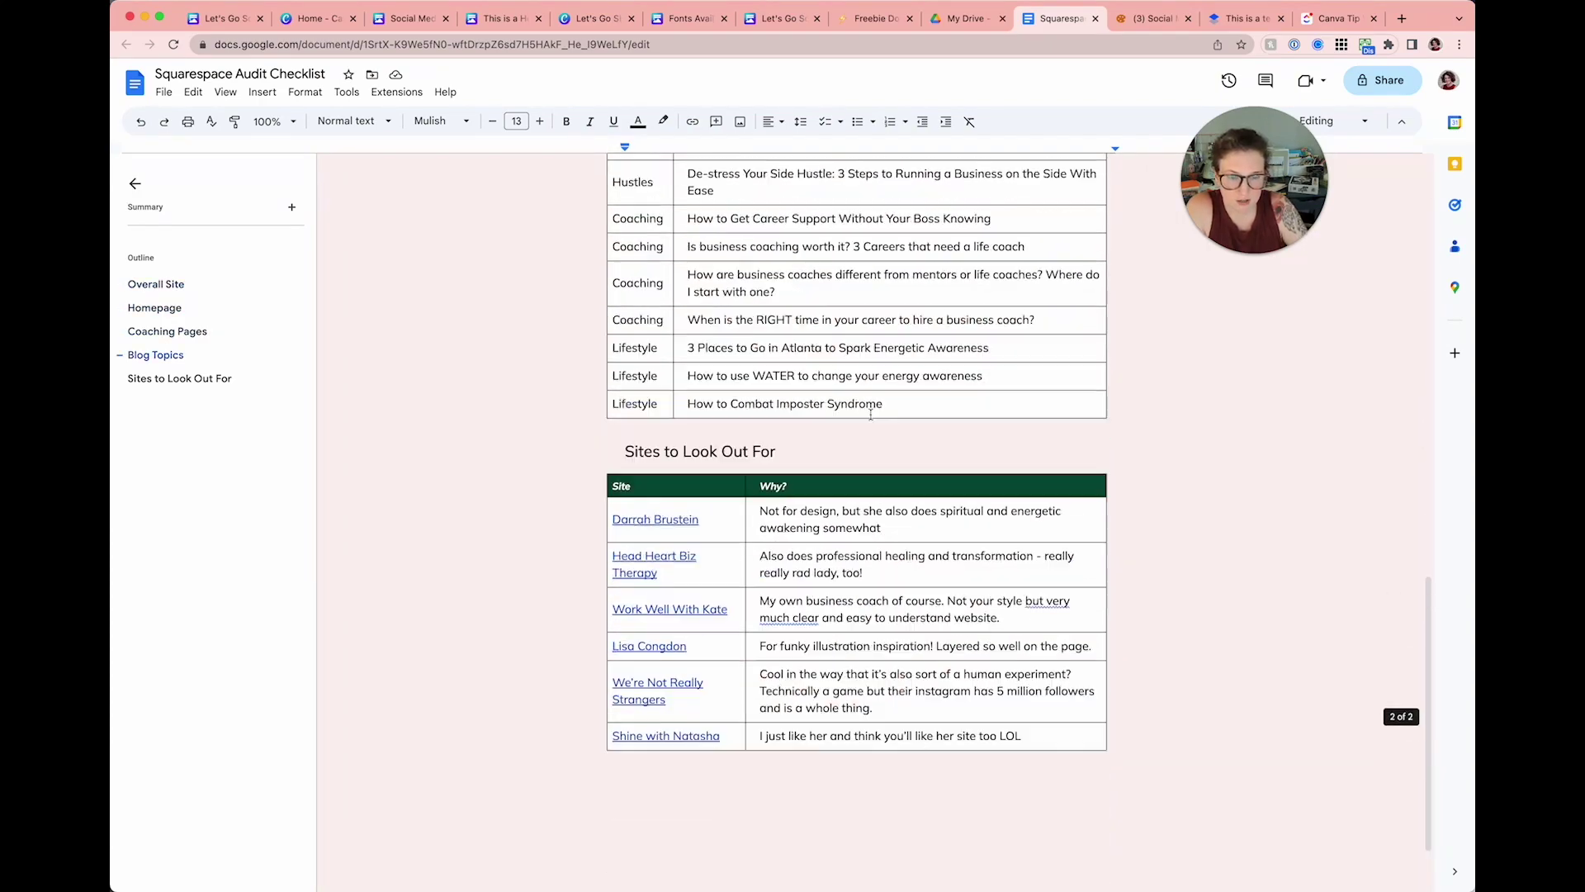
{"action": "left_click_drag", "start_coordinate": [826, 644], "coordinate": [829, 593]}
{"action": "left_click", "coordinate": [829, 593]}
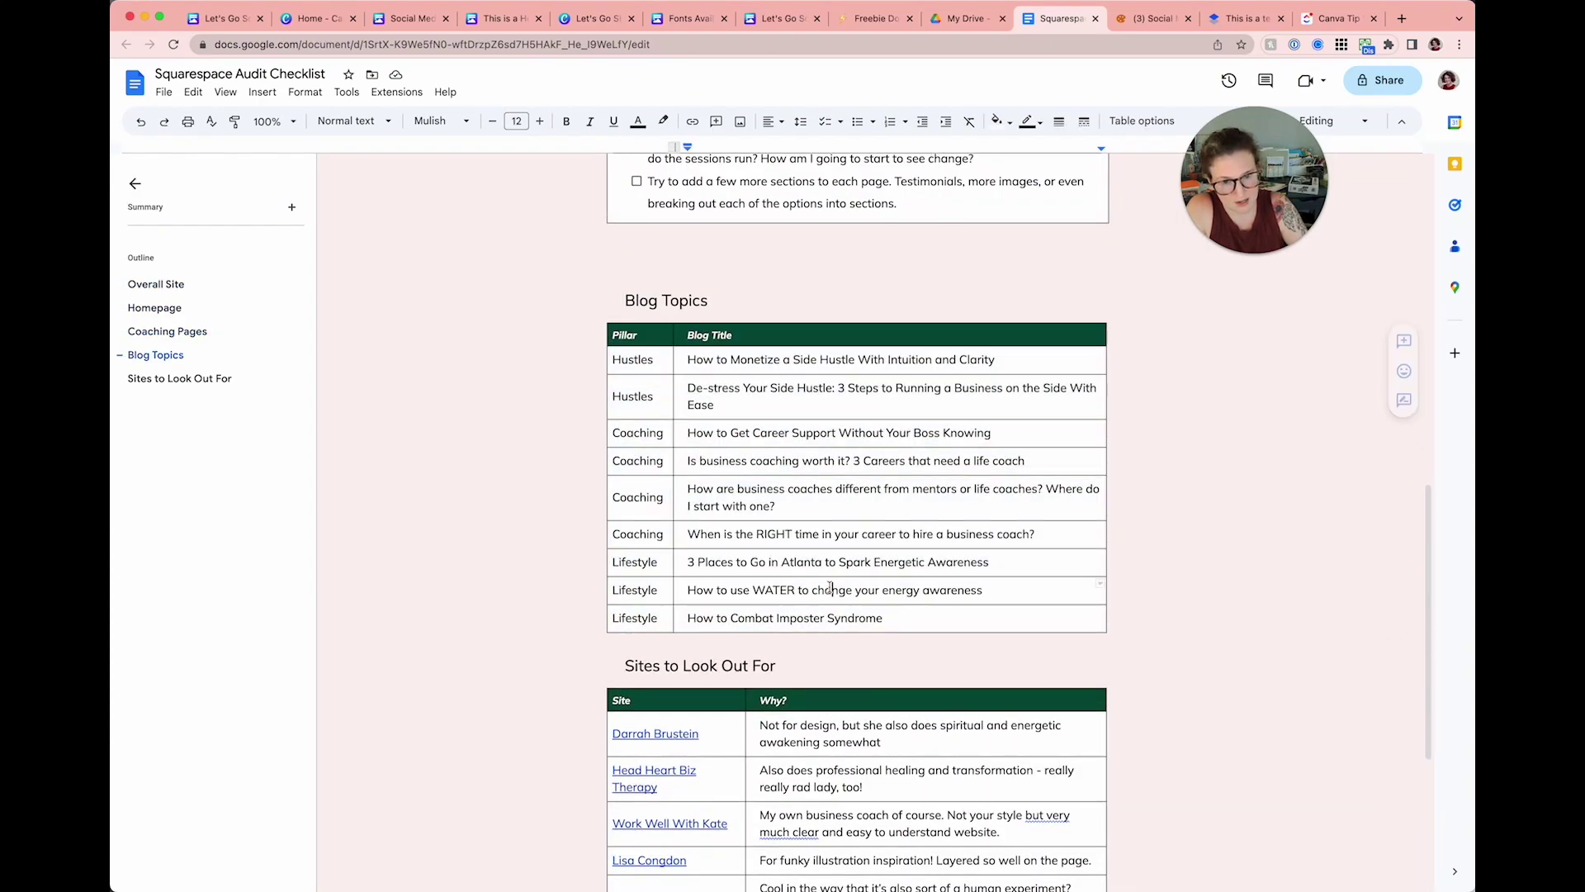
{"action": "scroll", "coordinate": [797, 548], "scroll_direction": "down", "scroll_amount": 5}
{"action": "left_click_drag", "start_coordinate": [793, 491], "coordinate": [838, 669]}
{"action": "left_click", "coordinate": [838, 669]}
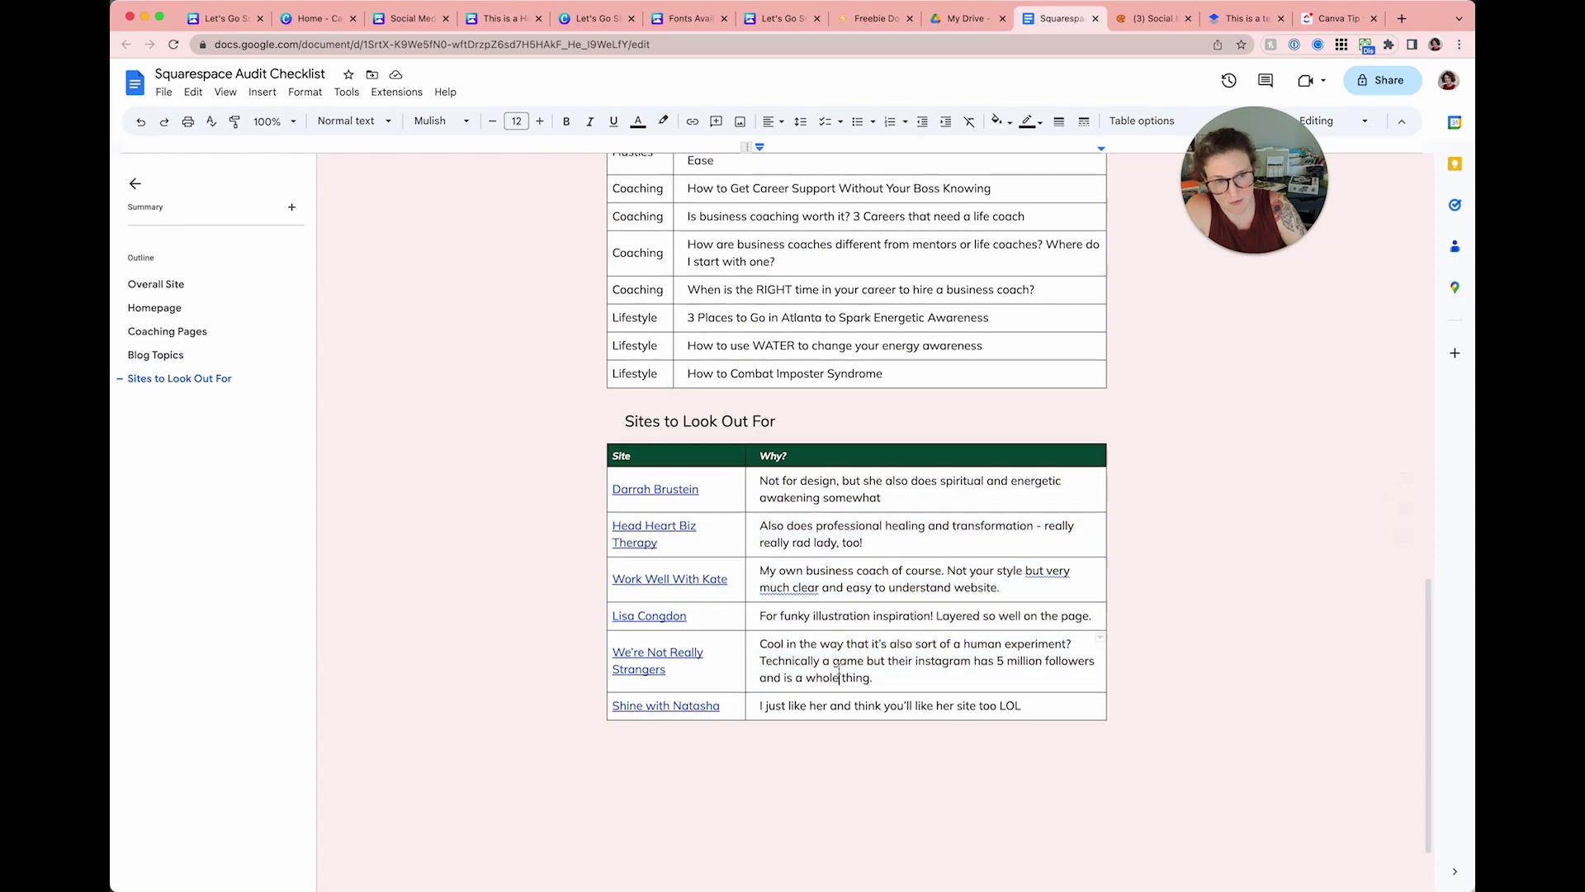
{"action": "scroll", "coordinate": [838, 669], "scroll_direction": "up", "scroll_amount": 20}
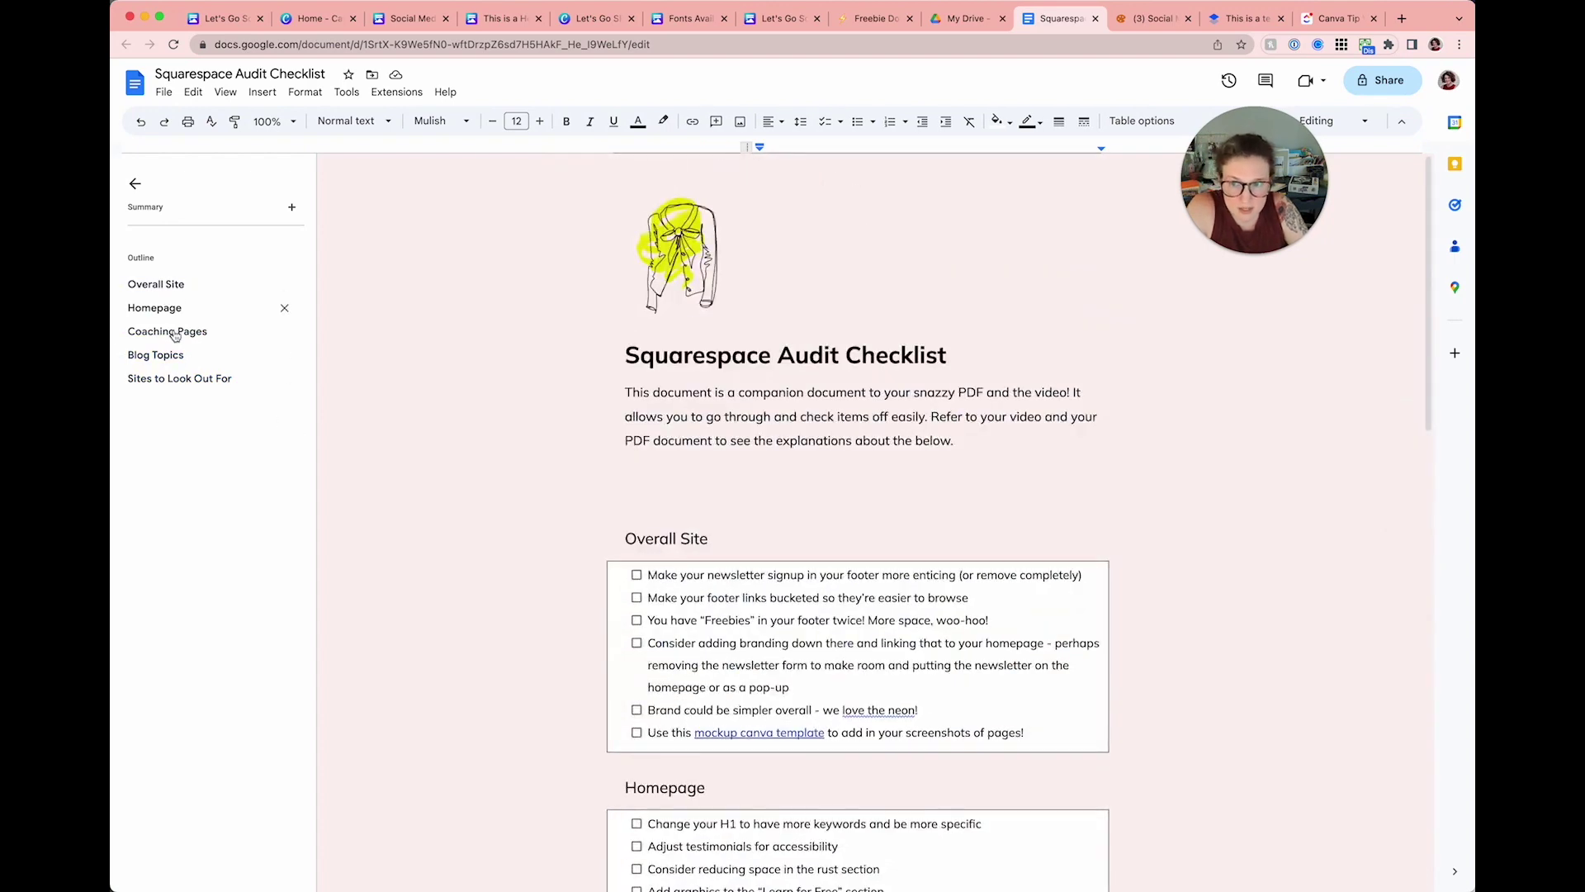
Step: Jump through the outline's Homepage, Coaching Pages, Blog Topics, Sites to Look Out For and Overall Site sections
{"action": "left_click_drag", "start_coordinate": [1254, 207], "coordinate": [424, 364]}
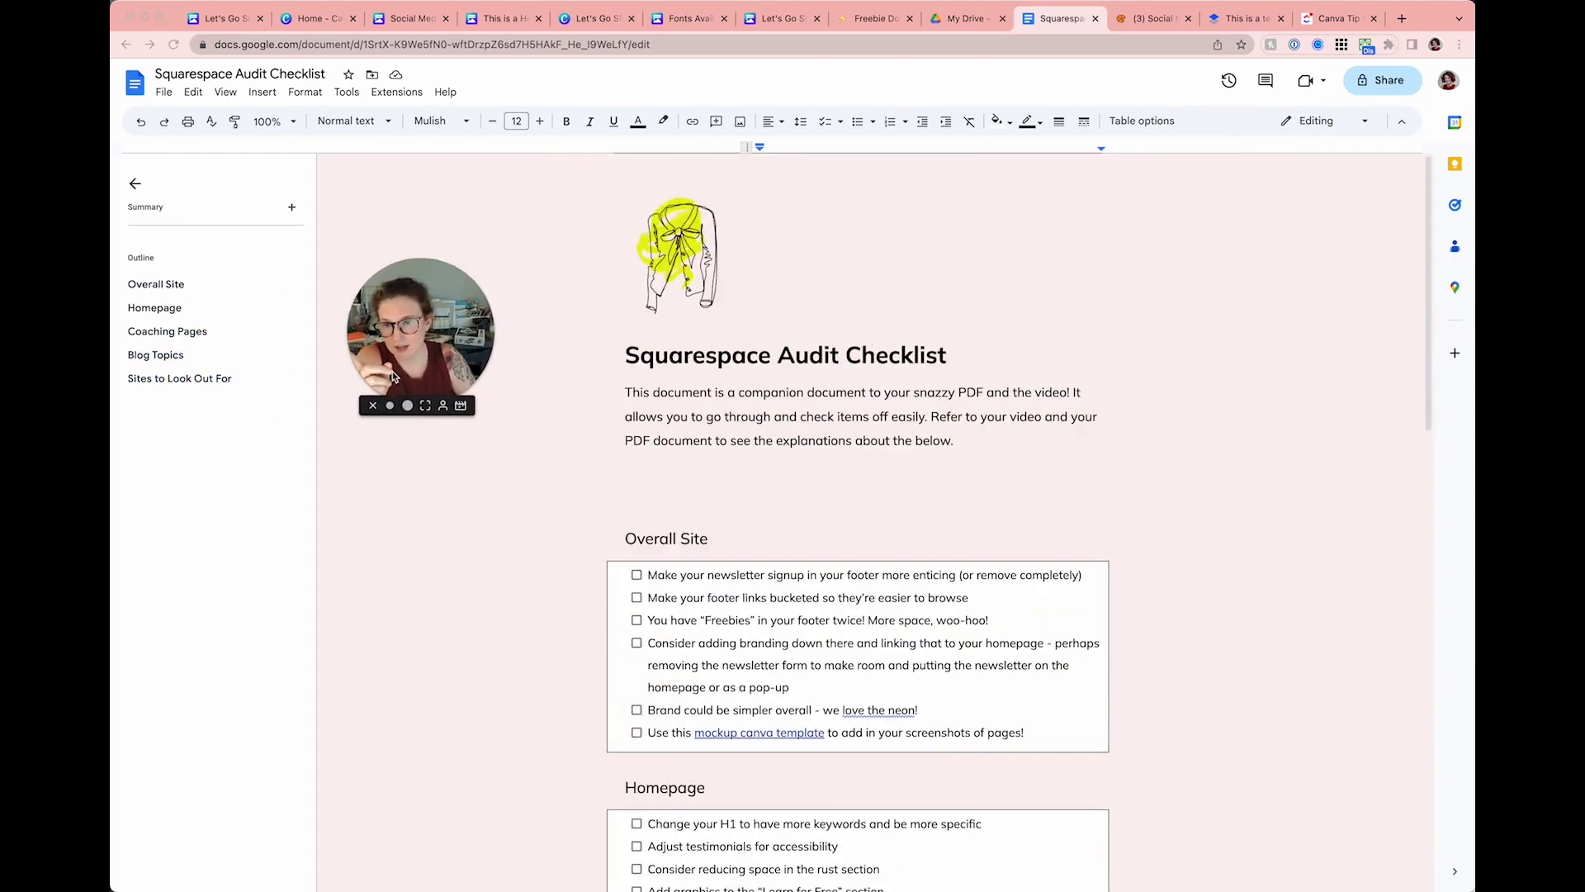
{"action": "left_click", "coordinate": [183, 308]}
{"action": "left_click", "coordinate": [180, 332]}
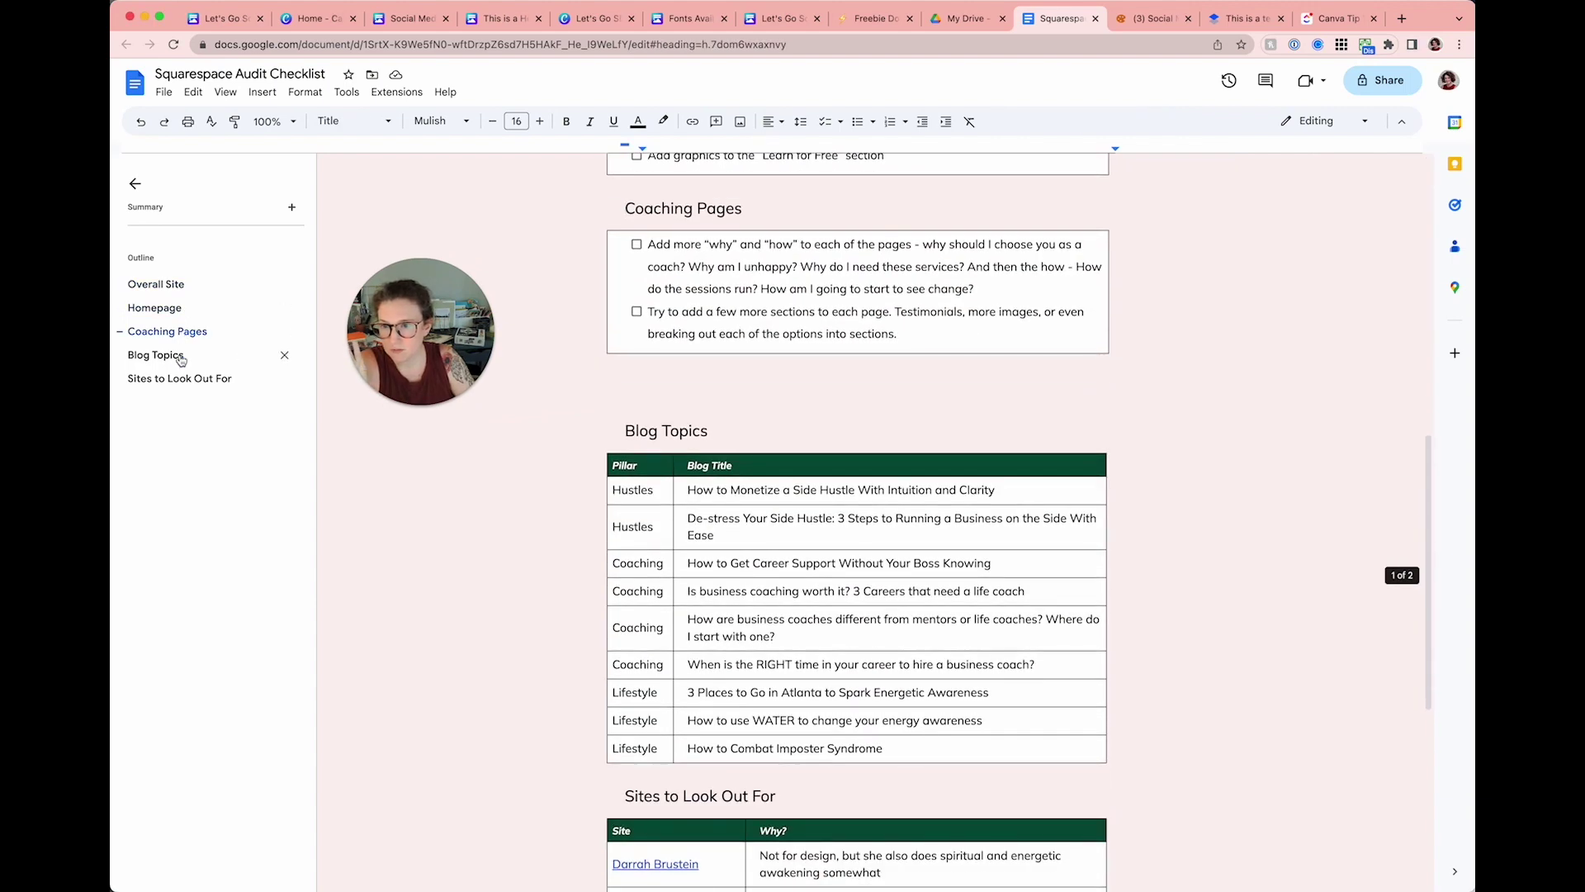
{"action": "left_click", "coordinate": [175, 357]}
{"action": "left_click", "coordinate": [177, 381]}
{"action": "left_click", "coordinate": [175, 357]}
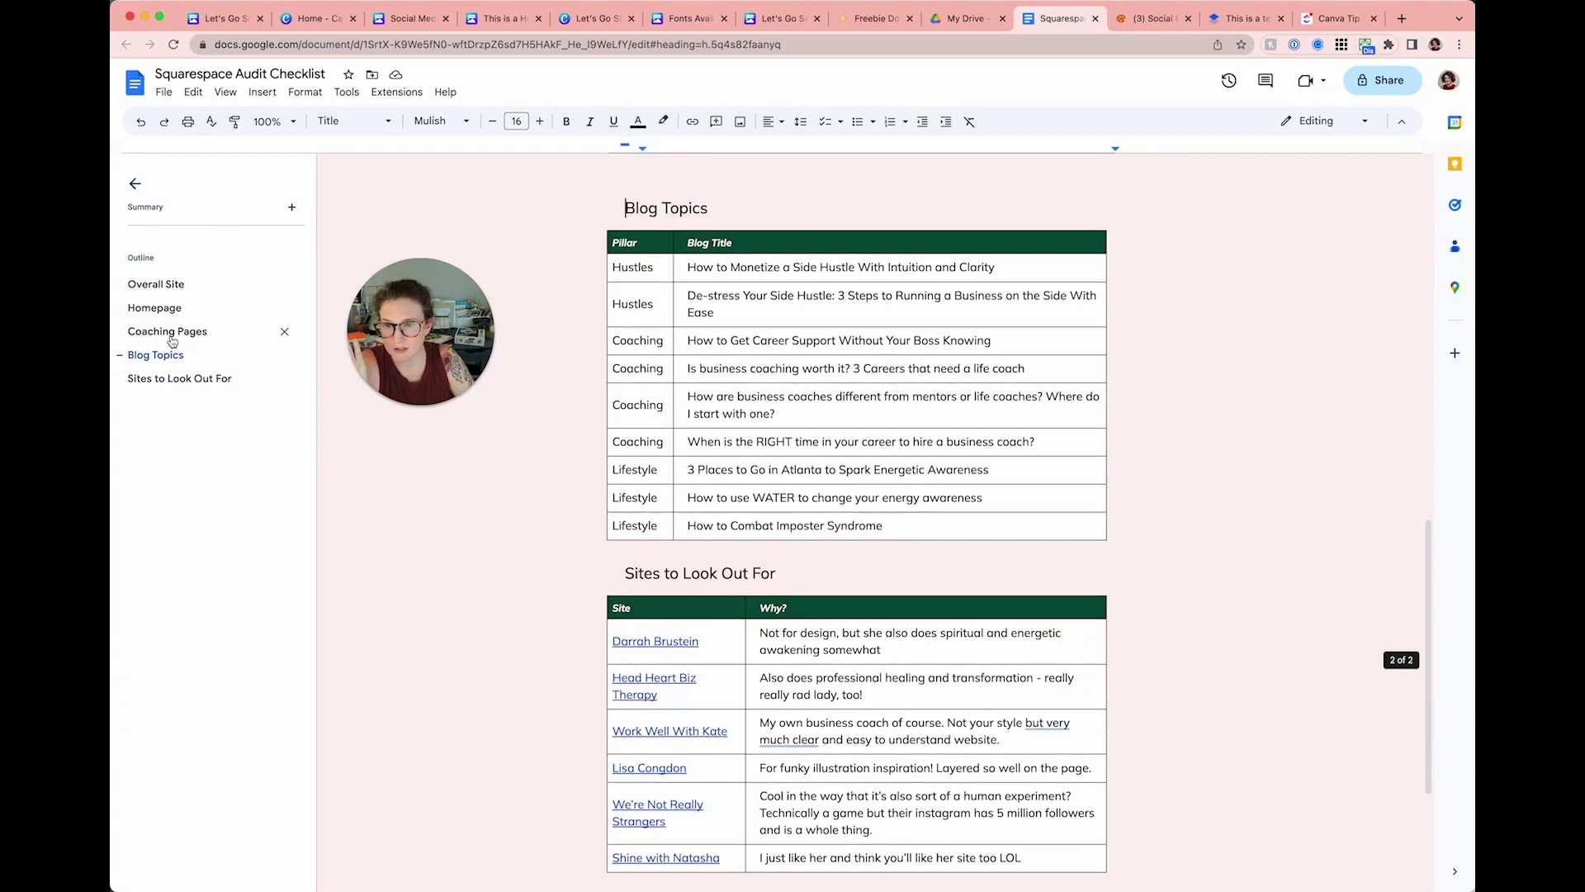
{"action": "left_click", "coordinate": [173, 340]}
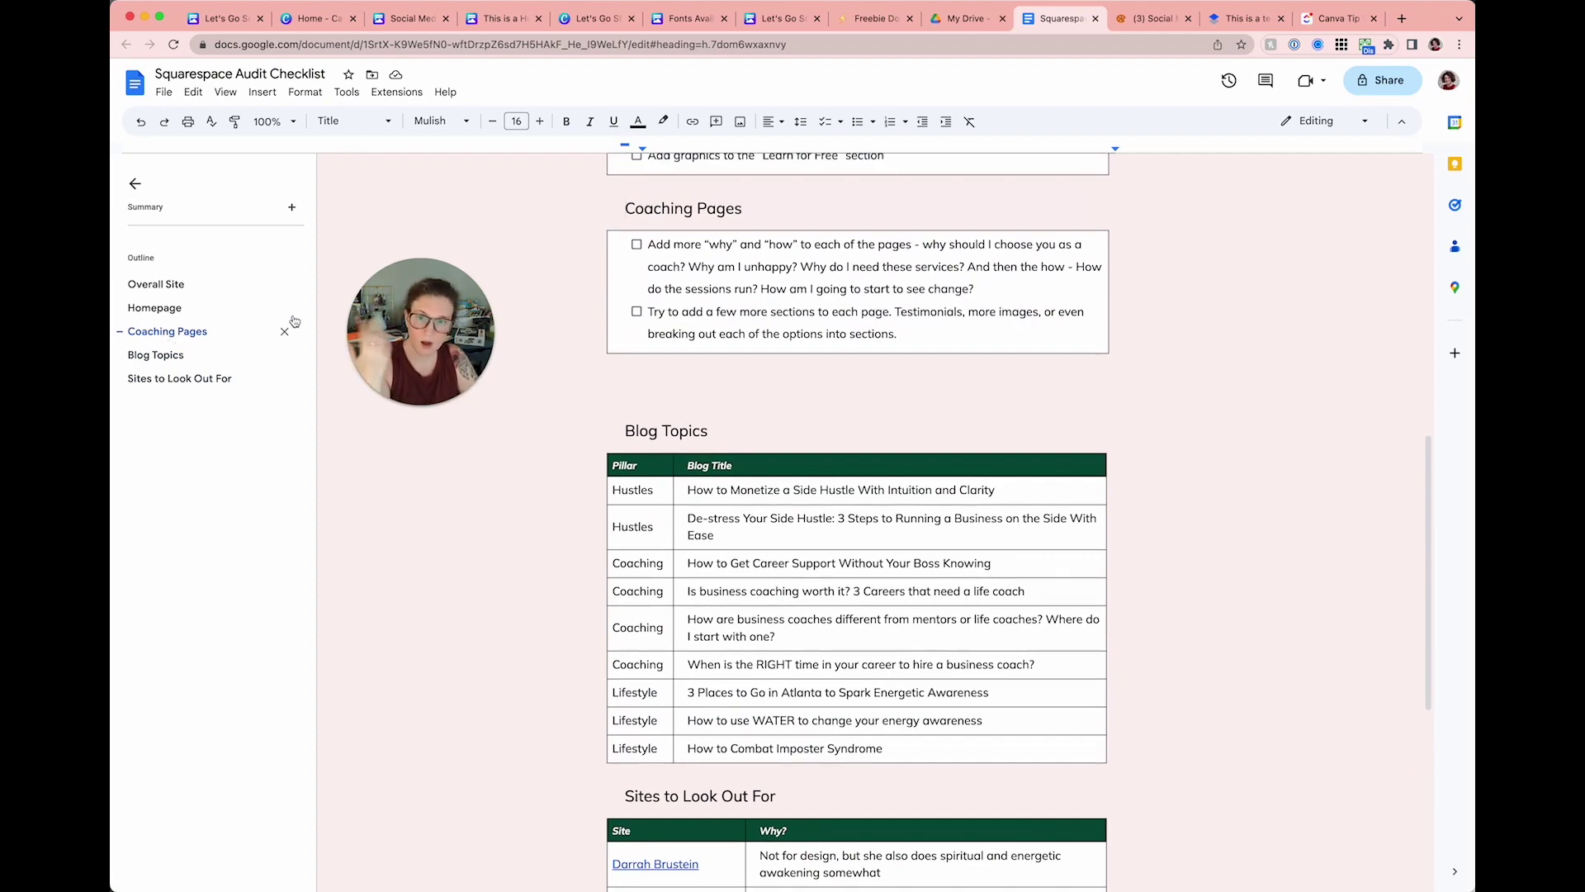
{"action": "left_click", "coordinate": [190, 310]}
{"action": "left_click", "coordinate": [176, 286]}
Step: Scroll the Overall Site section and toggle the document options list
{"action": "scroll", "coordinate": [648, 298], "scroll_direction": "down", "scroll_amount": 10}
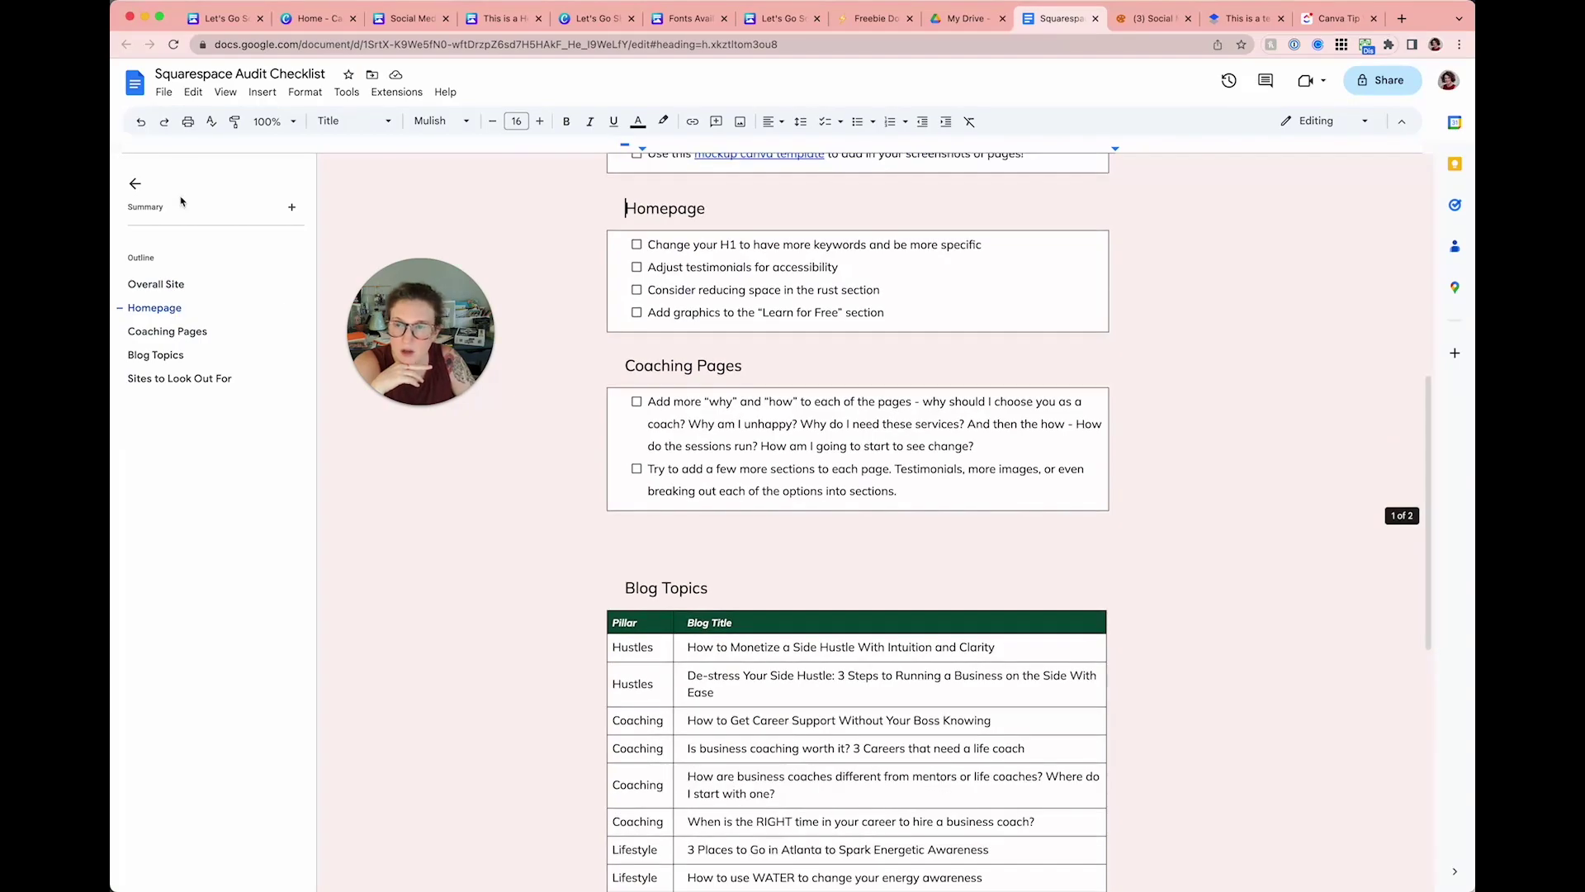
{"action": "scroll", "coordinate": [648, 297], "scroll_direction": "up", "scroll_amount": 15}
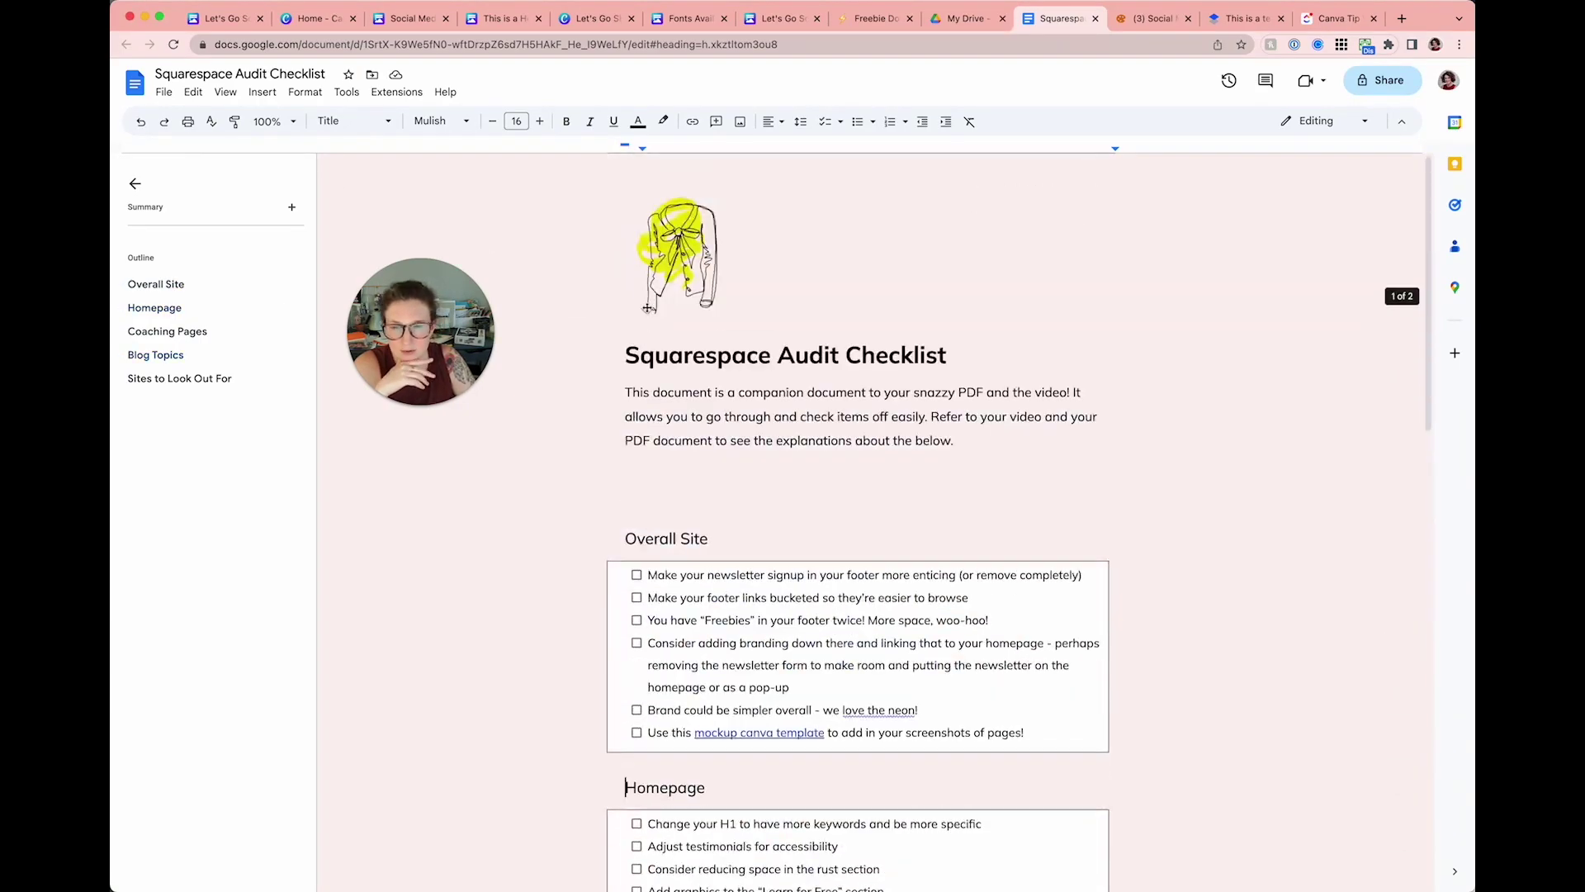
{"action": "scroll", "coordinate": [647, 302], "scroll_direction": "down", "scroll_amount": 15}
{"action": "scroll", "coordinate": [648, 307], "scroll_direction": "up", "scroll_amount": 15}
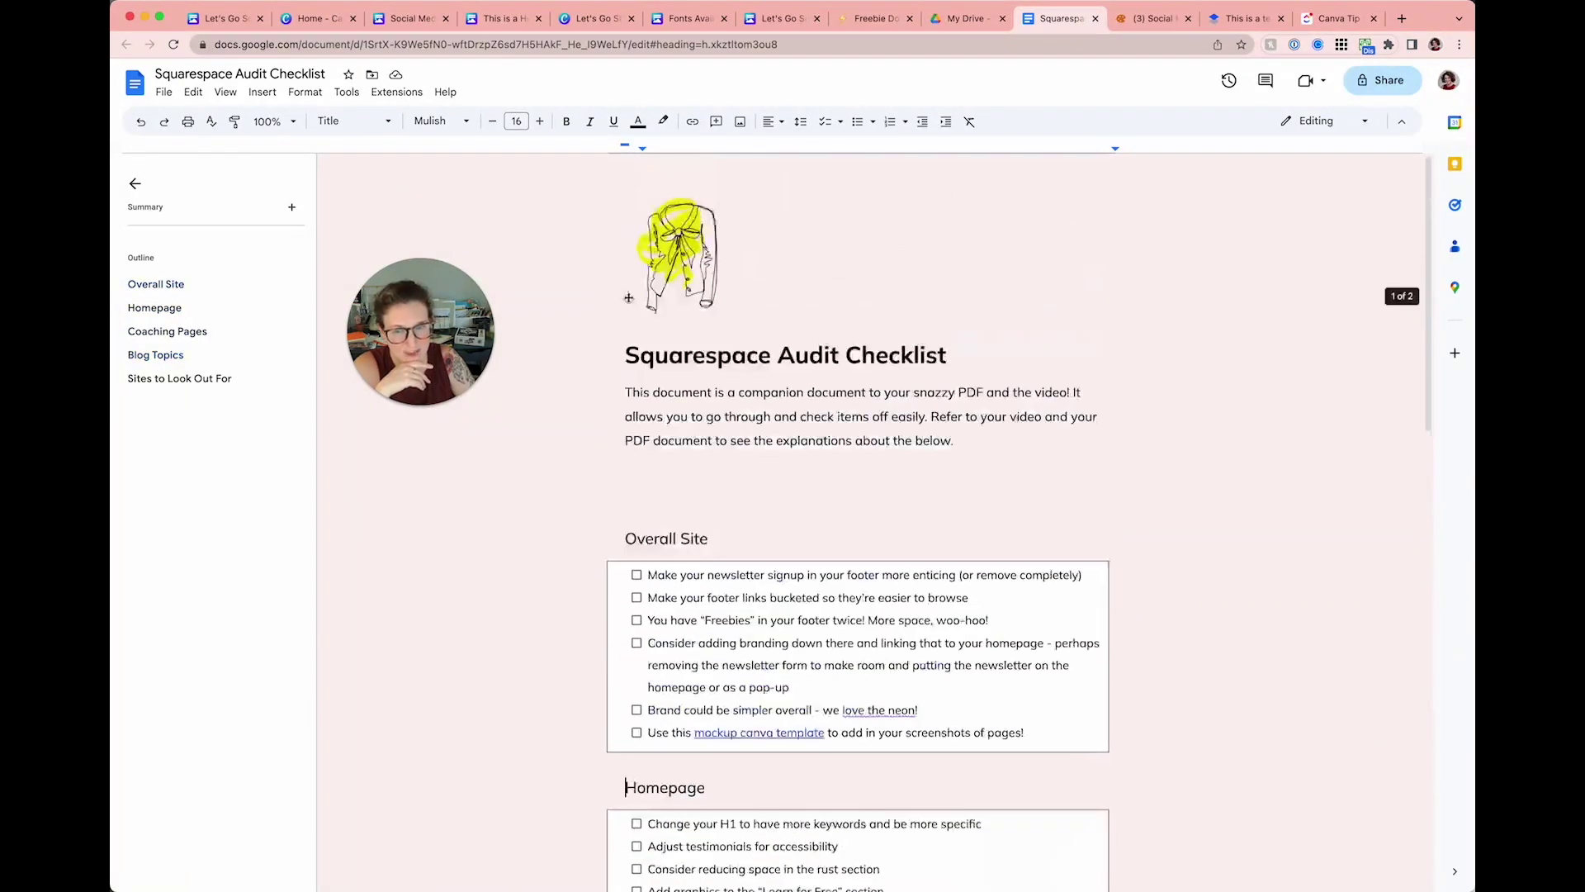
{"action": "left_click", "coordinate": [164, 93]}
{"action": "left_click", "coordinate": [165, 92]}
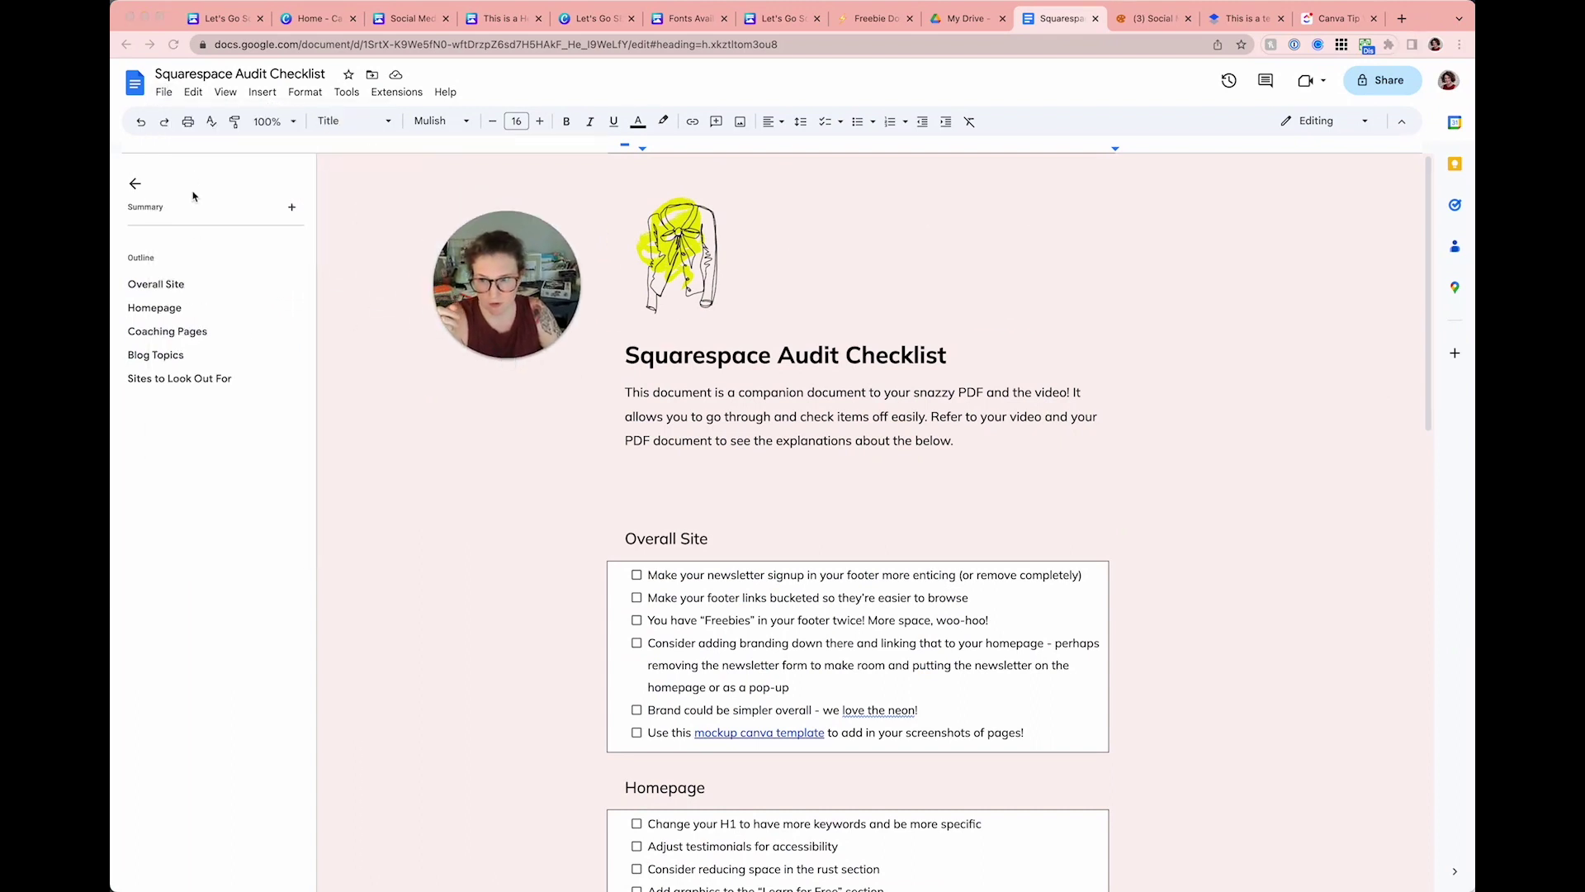
{"action": "left_click", "coordinate": [164, 93]}
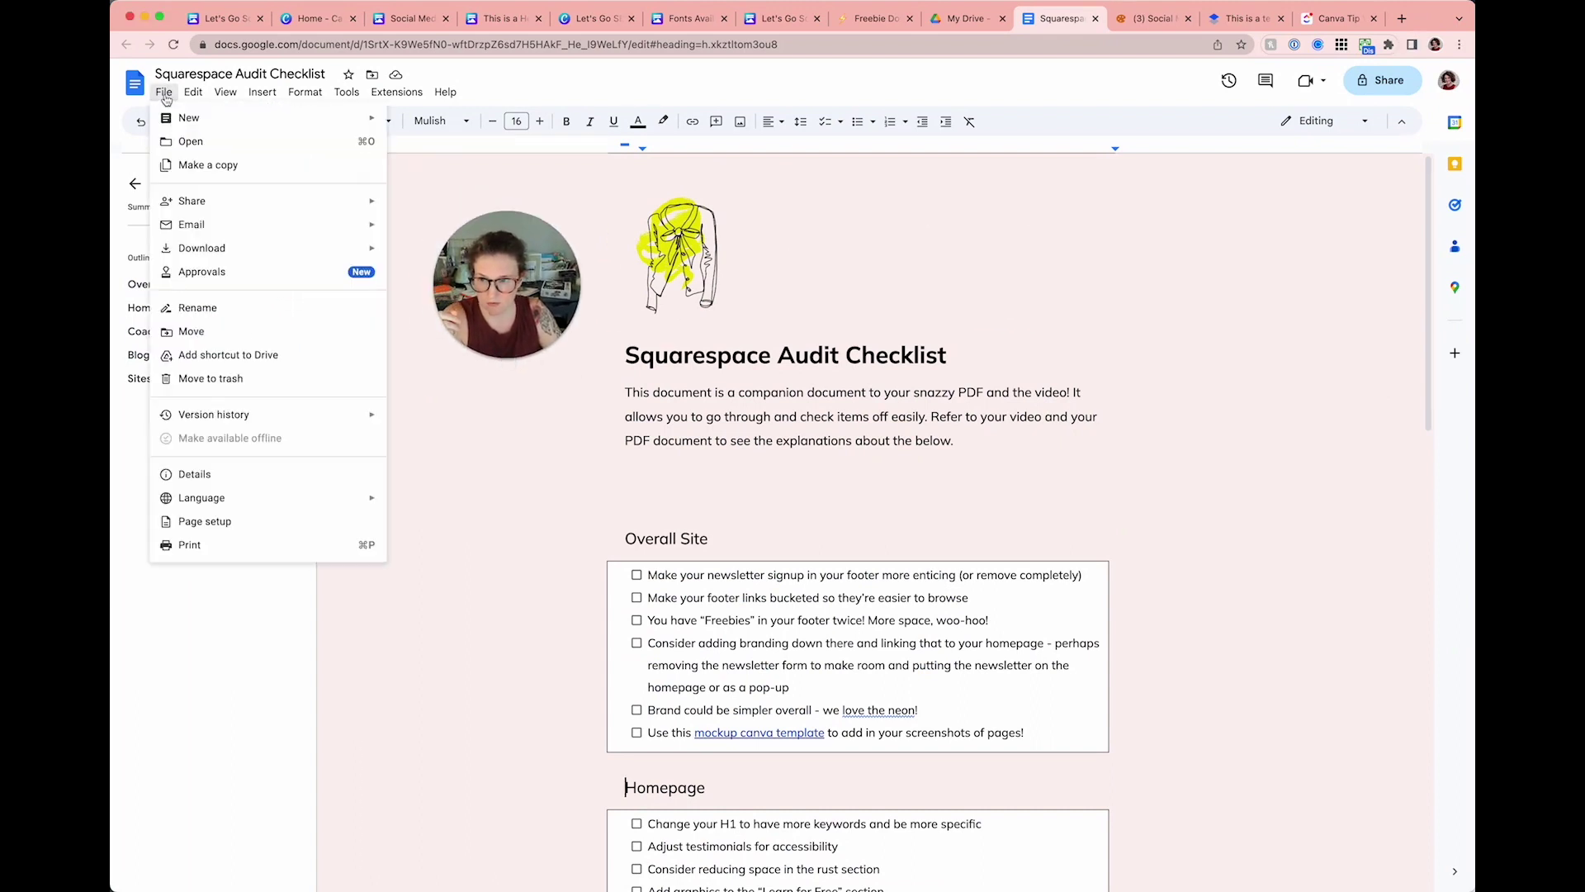
{"action": "left_click", "coordinate": [260, 522]}
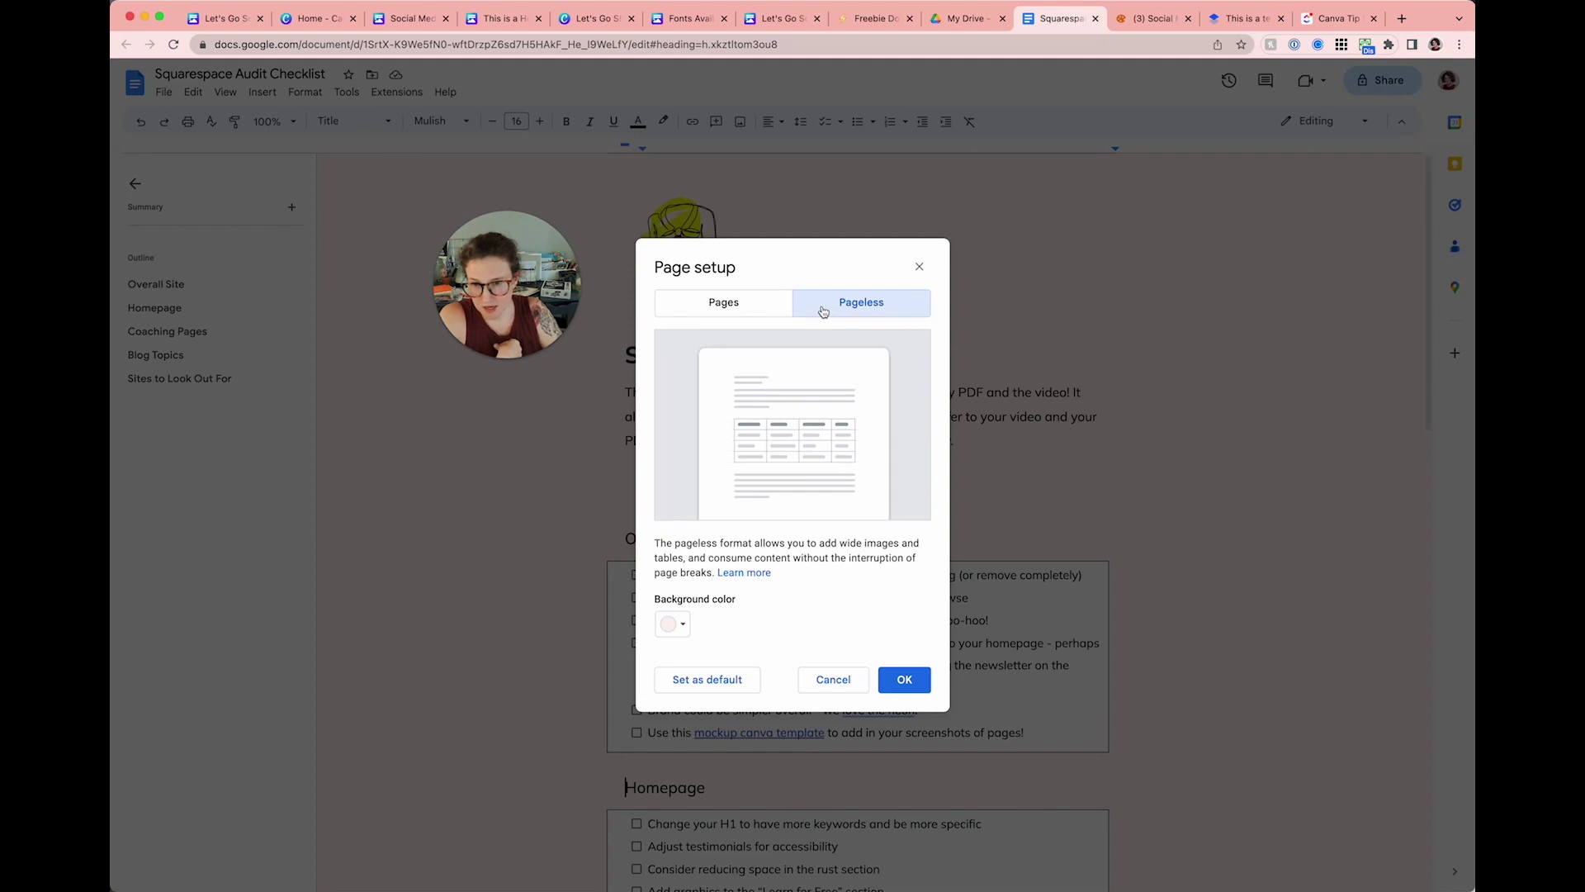
{"action": "left_click", "coordinate": [710, 304]}
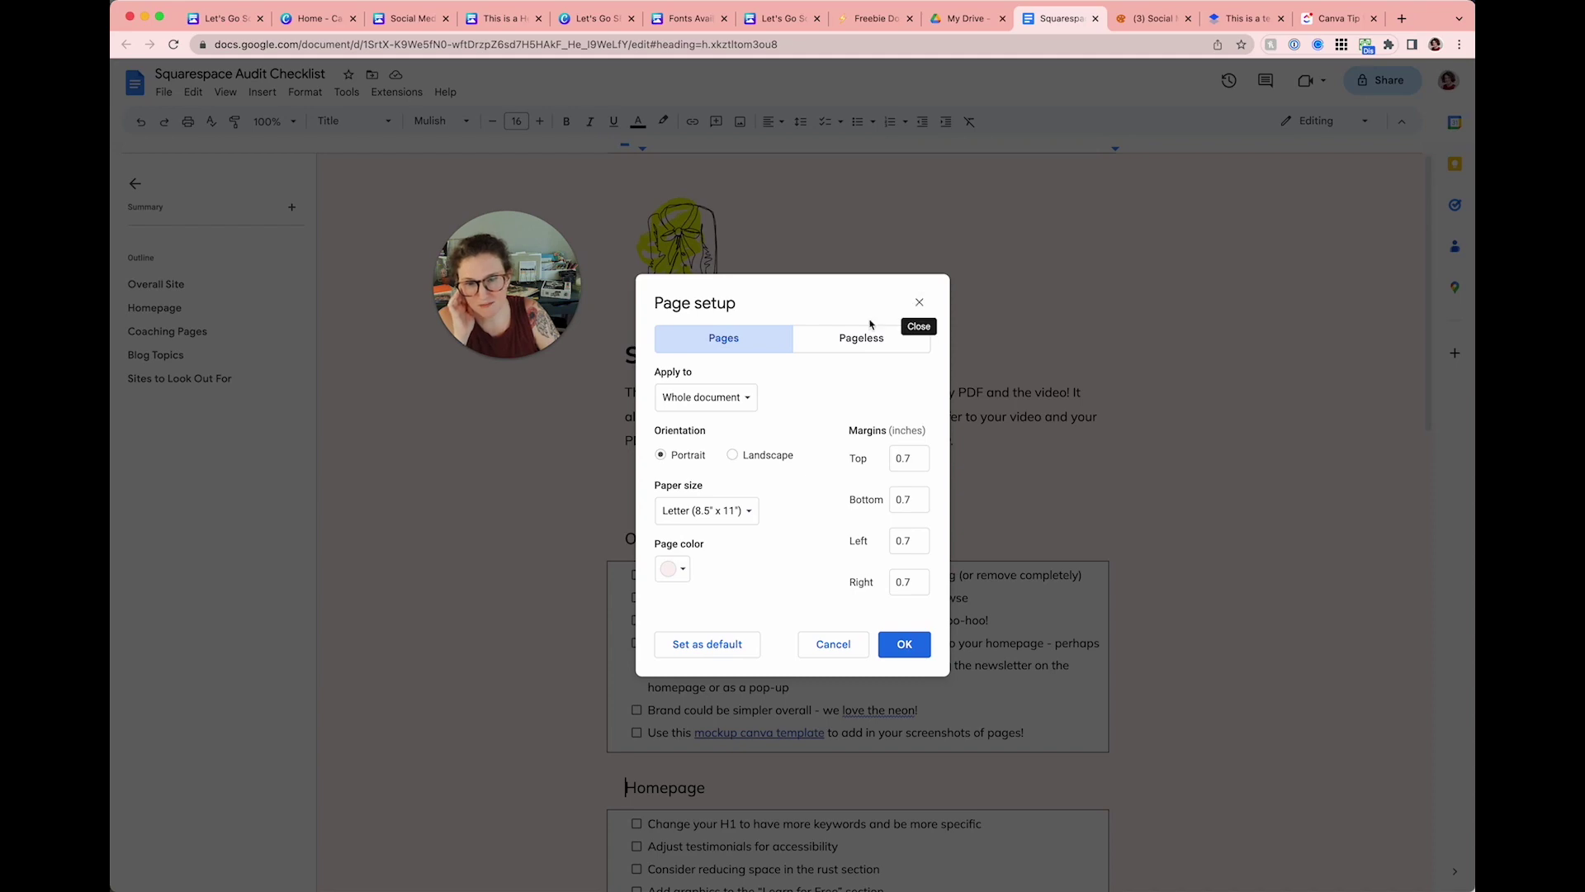
{"action": "left_click", "coordinate": [904, 644]}
{"action": "scroll", "coordinate": [828, 489], "scroll_direction": "down", "scroll_amount": 10}
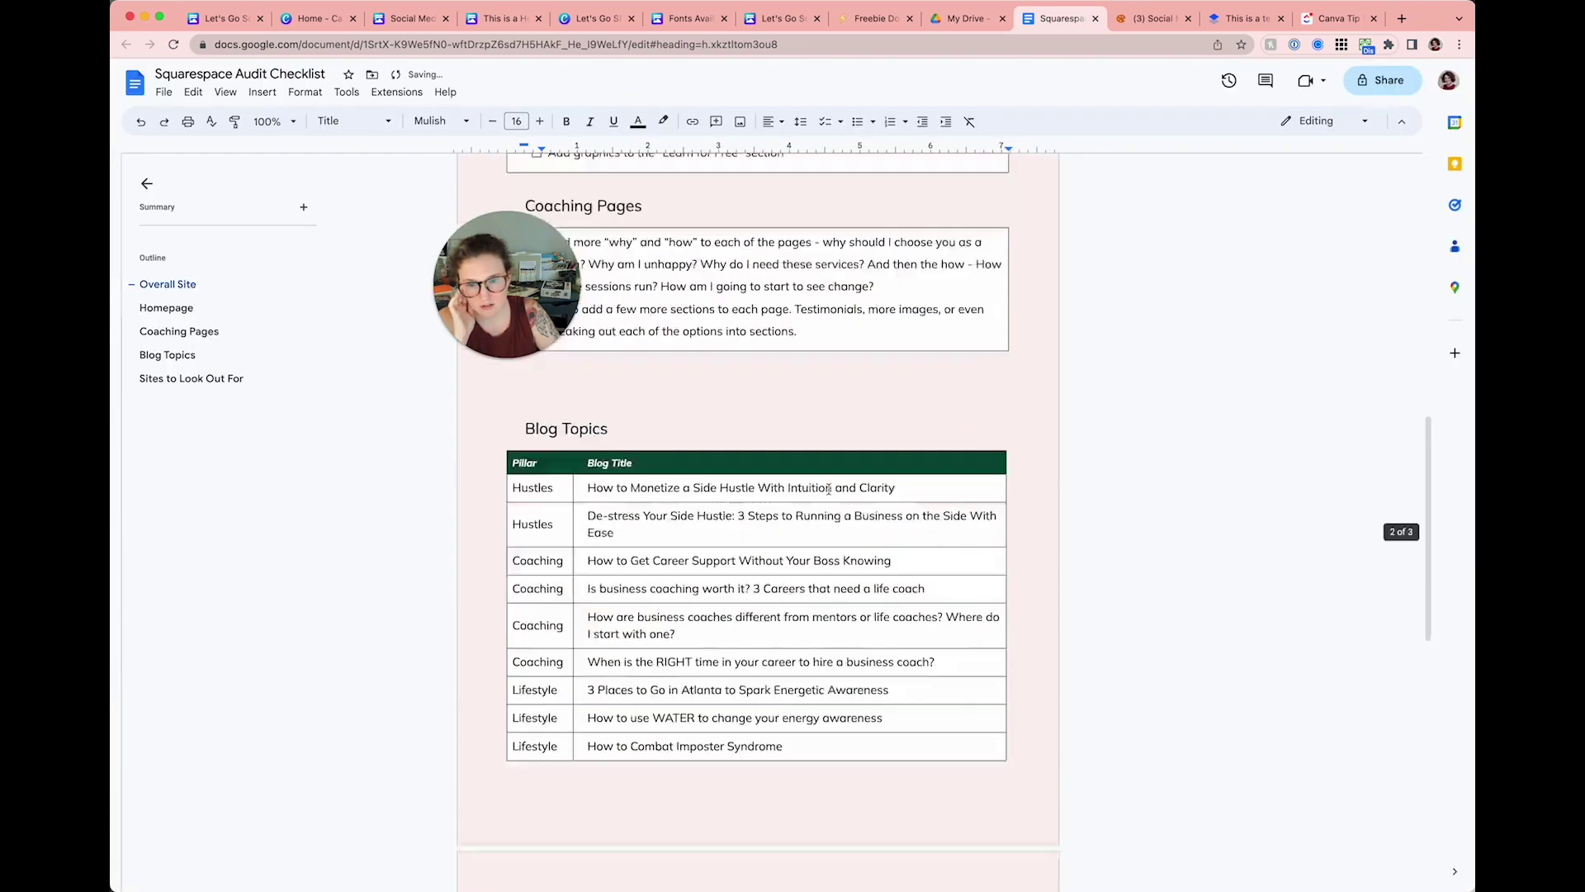
{"action": "scroll", "coordinate": [828, 489], "scroll_direction": "down", "scroll_amount": 8}
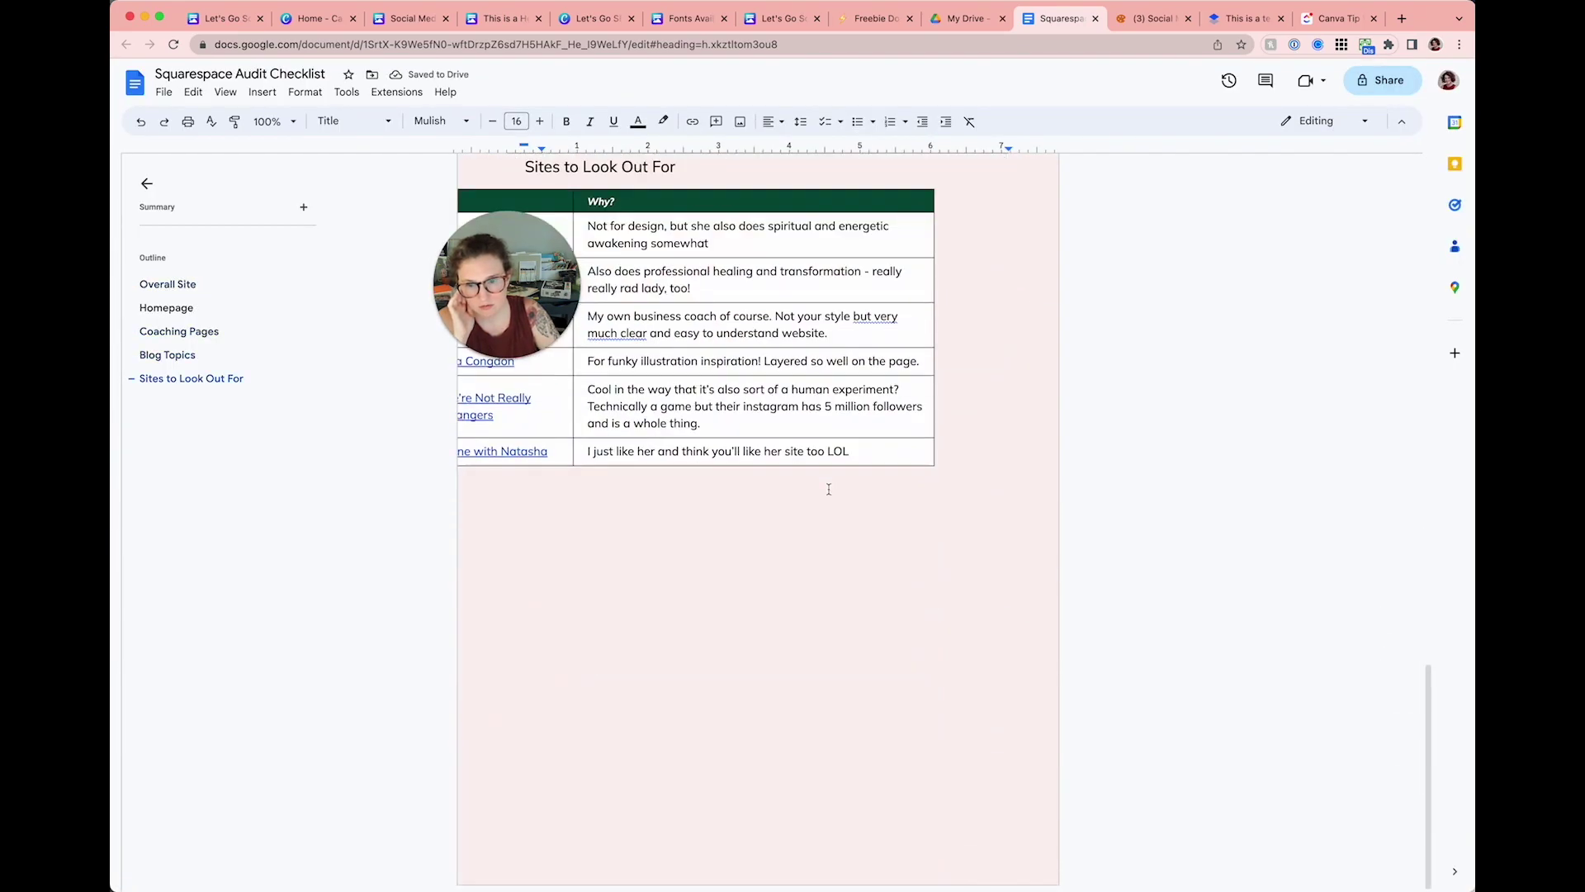
{"action": "scroll", "coordinate": [829, 489], "scroll_direction": "up", "scroll_amount": 3}
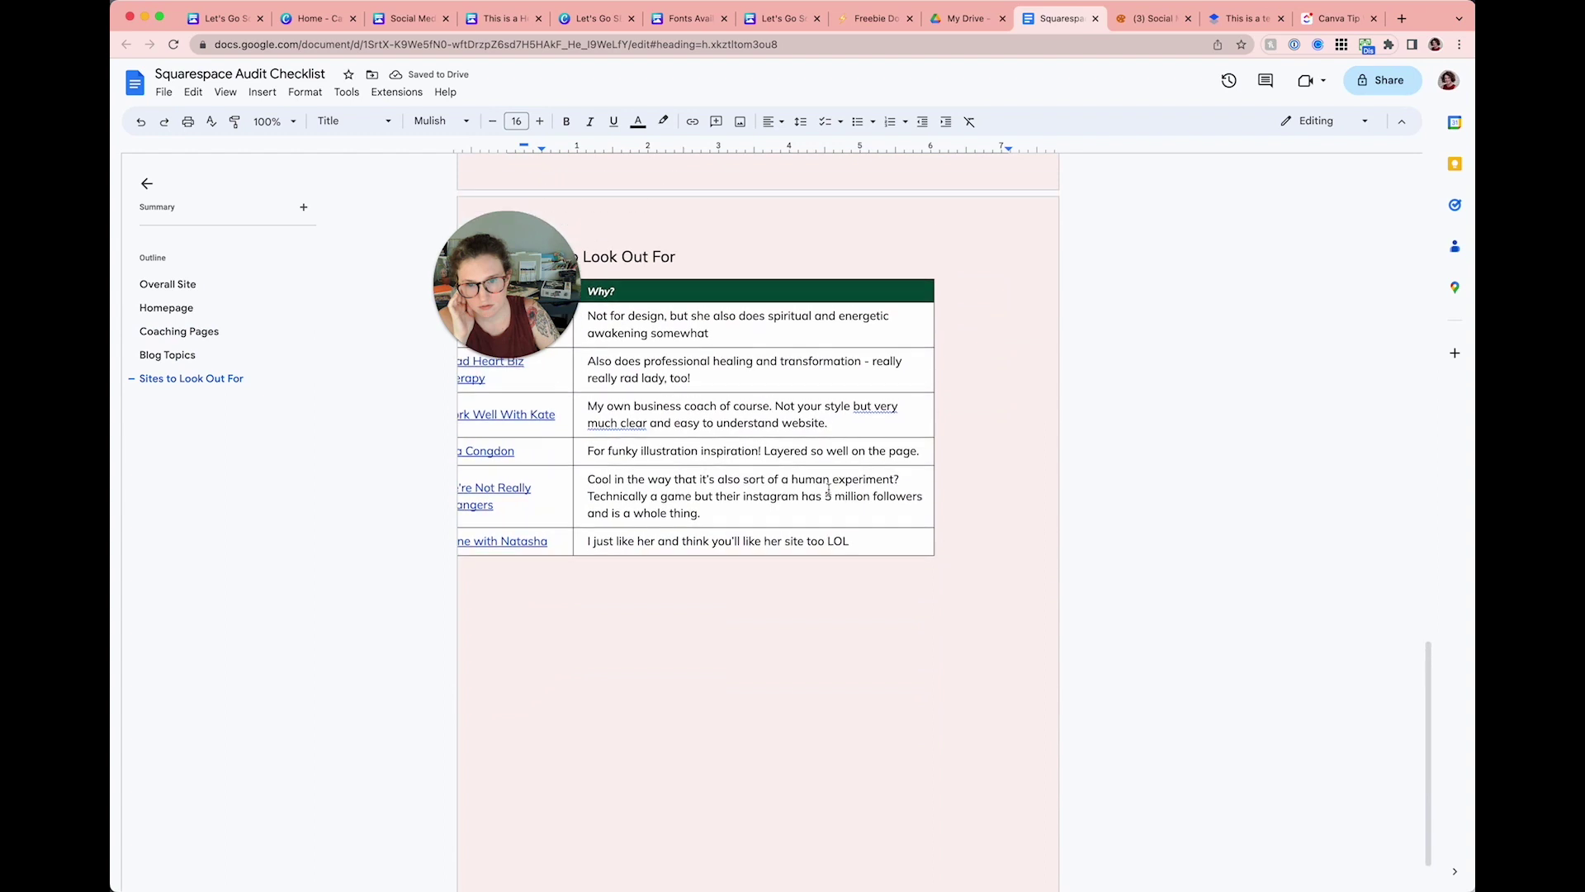
{"action": "left_click", "coordinate": [163, 93]}
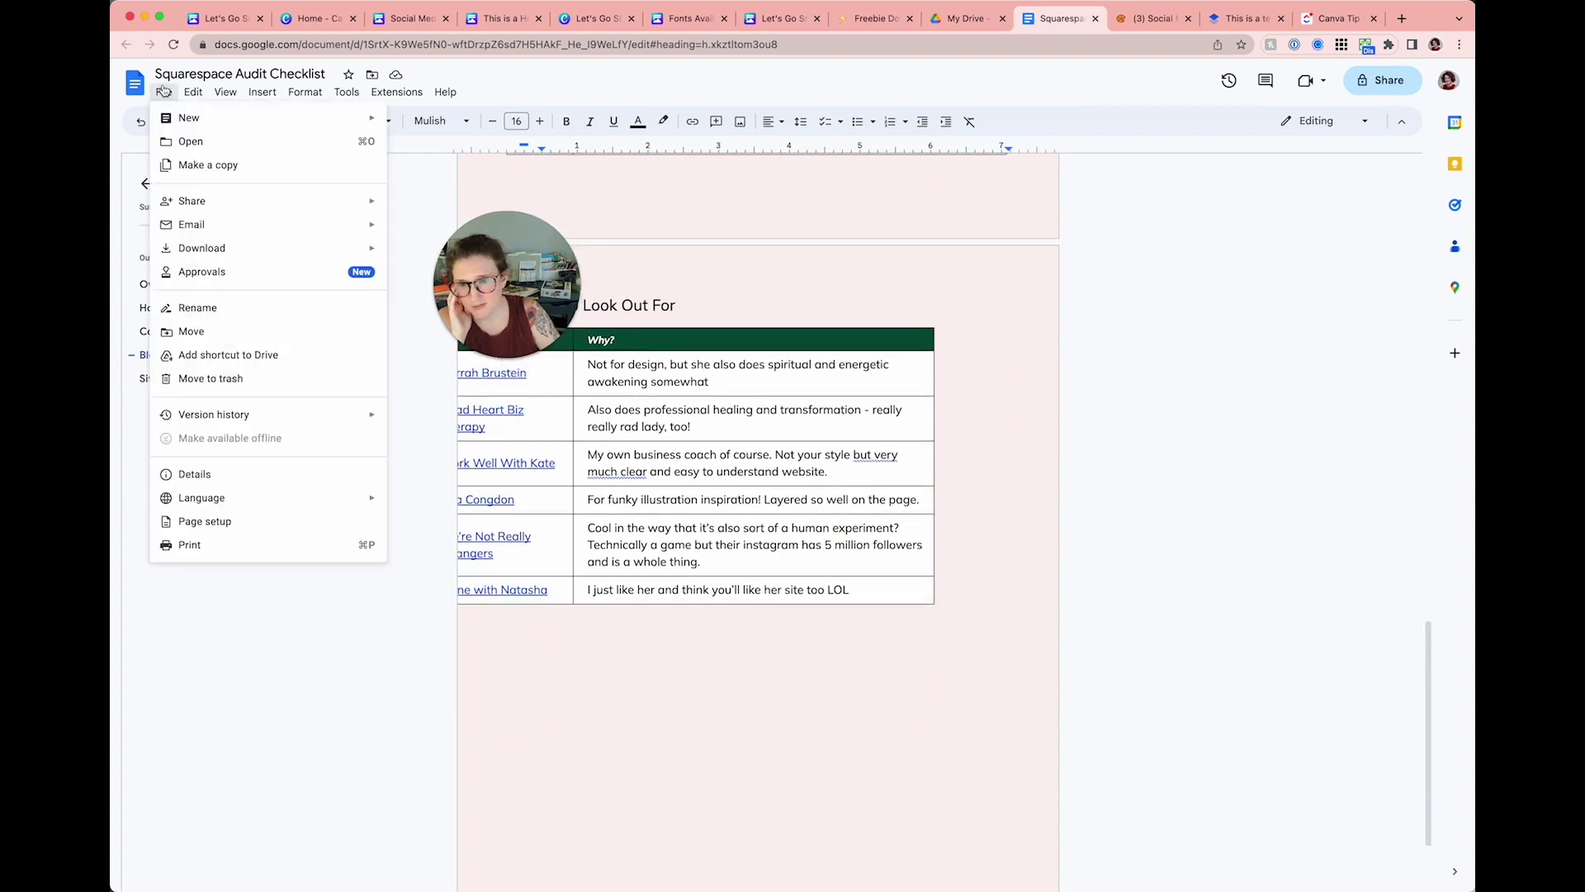
{"action": "left_click", "coordinate": [205, 521]}
{"action": "left_click", "coordinate": [861, 302]}
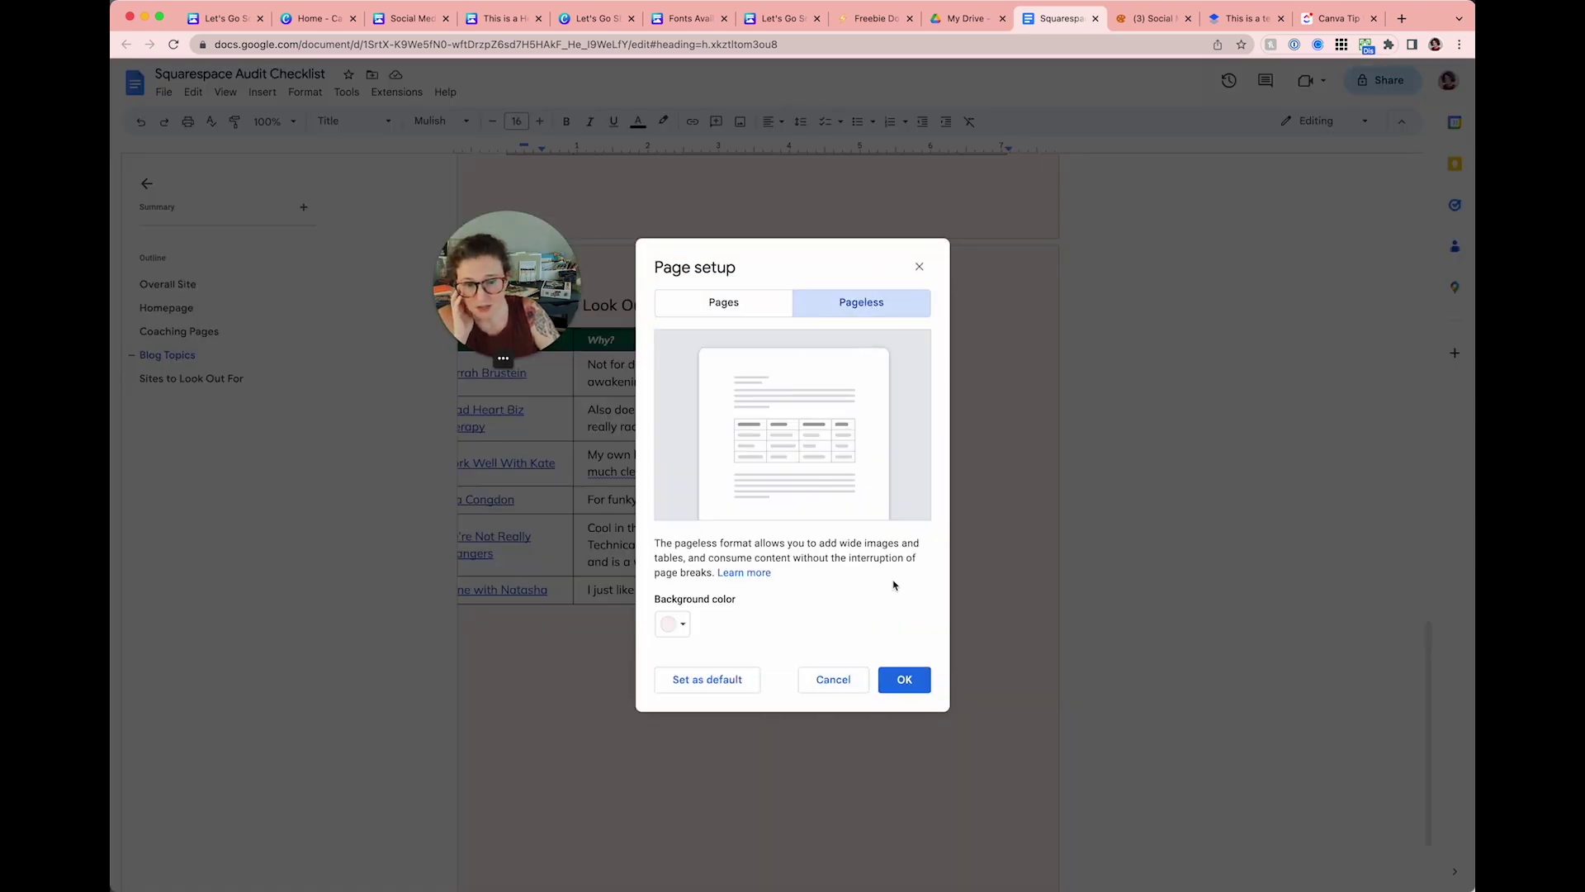
{"action": "left_click", "coordinate": [905, 679]}
{"action": "scroll", "coordinate": [592, 287], "scroll_direction": "up", "scroll_amount": 15}
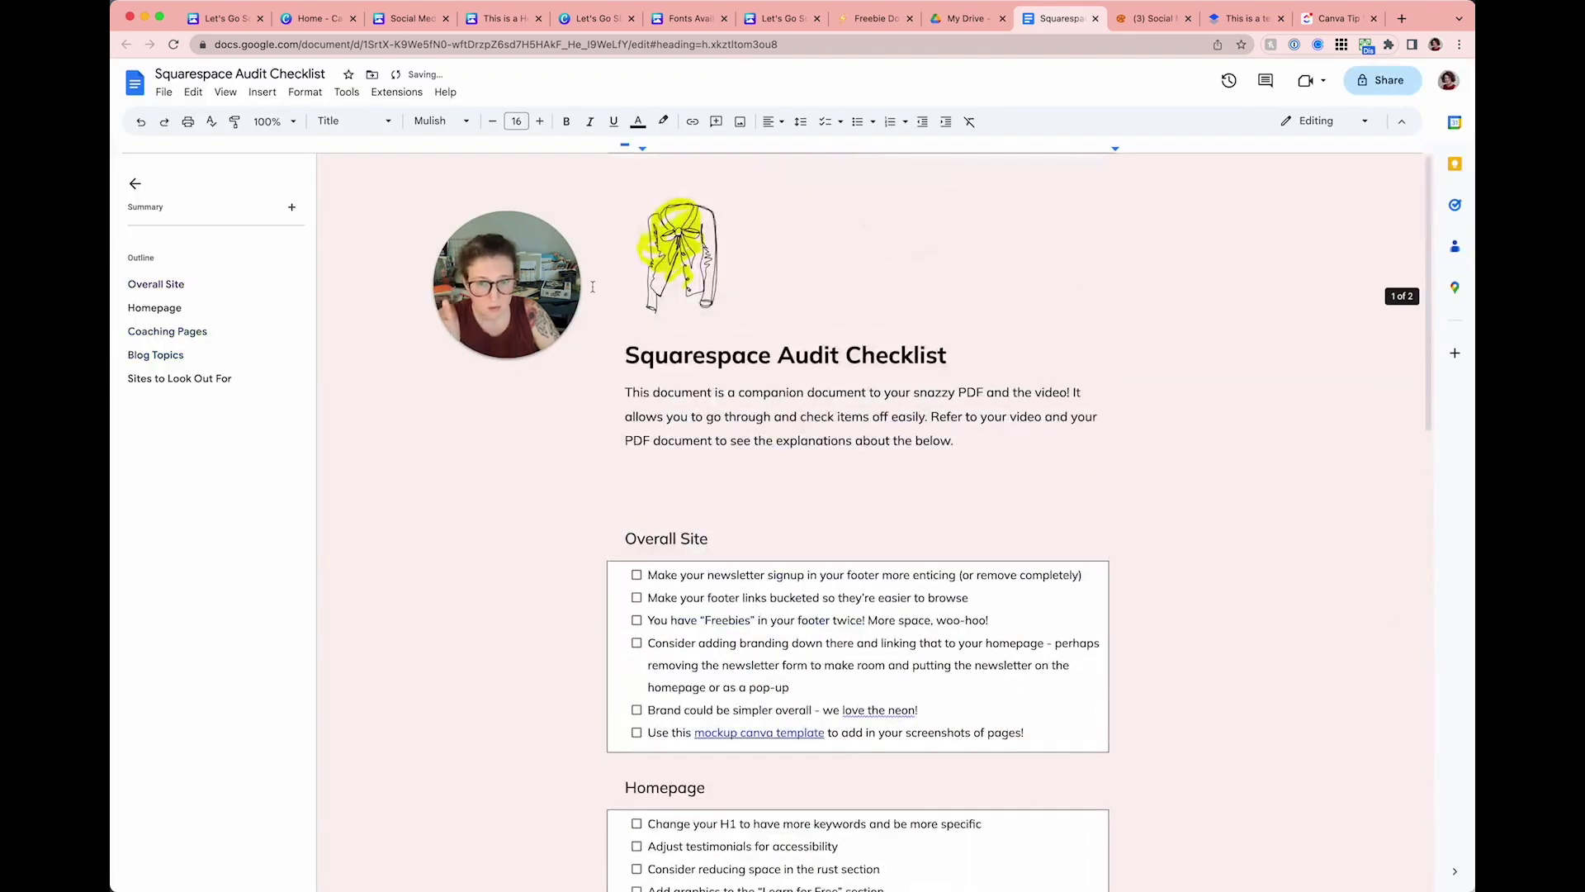
{"action": "left_click_drag", "start_coordinate": [570, 285], "coordinate": [566, 198]}
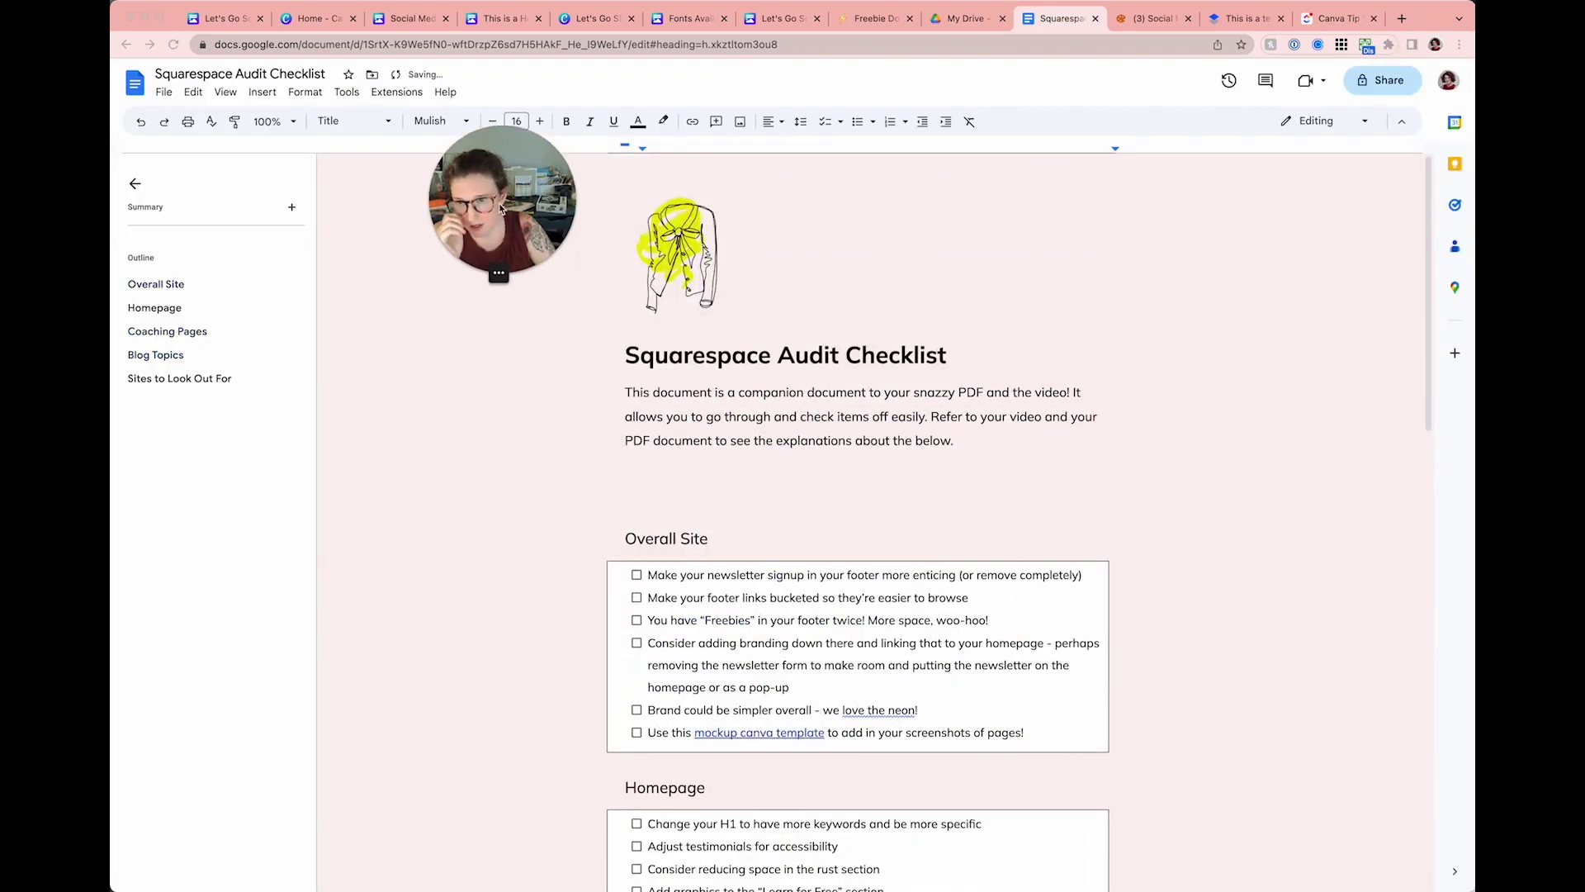
{"action": "left_click", "coordinate": [405, 18]}
Step: In the Canva Docs review doc, add an empty line below the don't-like list
{"action": "scroll", "coordinate": [532, 519], "scroll_direction": "up", "scroll_amount": 10}
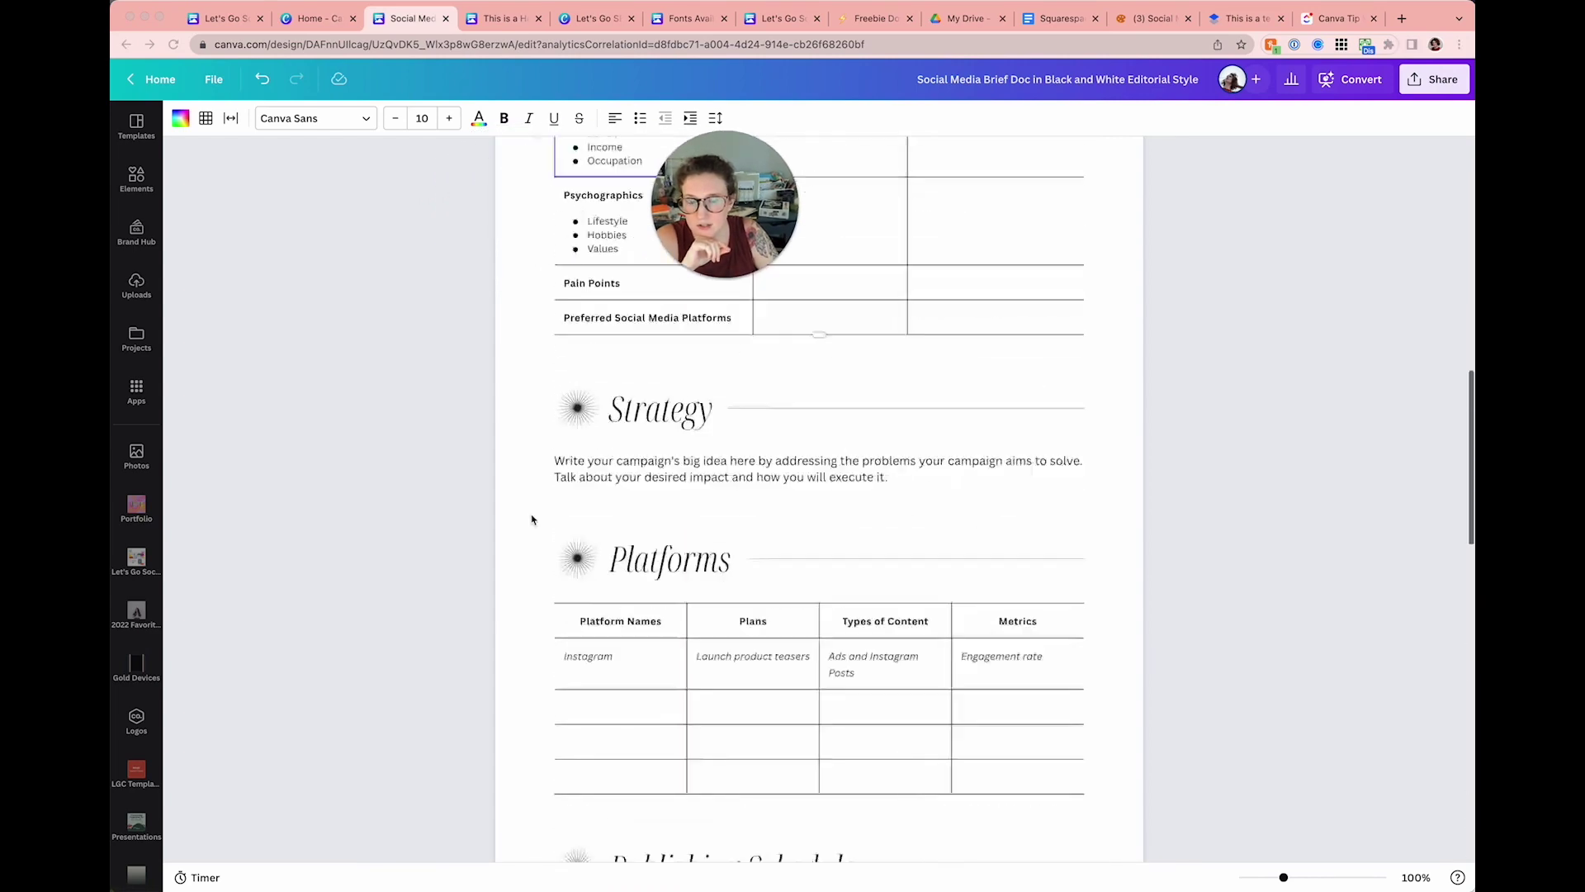
{"action": "scroll", "coordinate": [532, 519], "scroll_direction": "up", "scroll_amount": 10}
{"action": "left_click", "coordinate": [501, 18]}
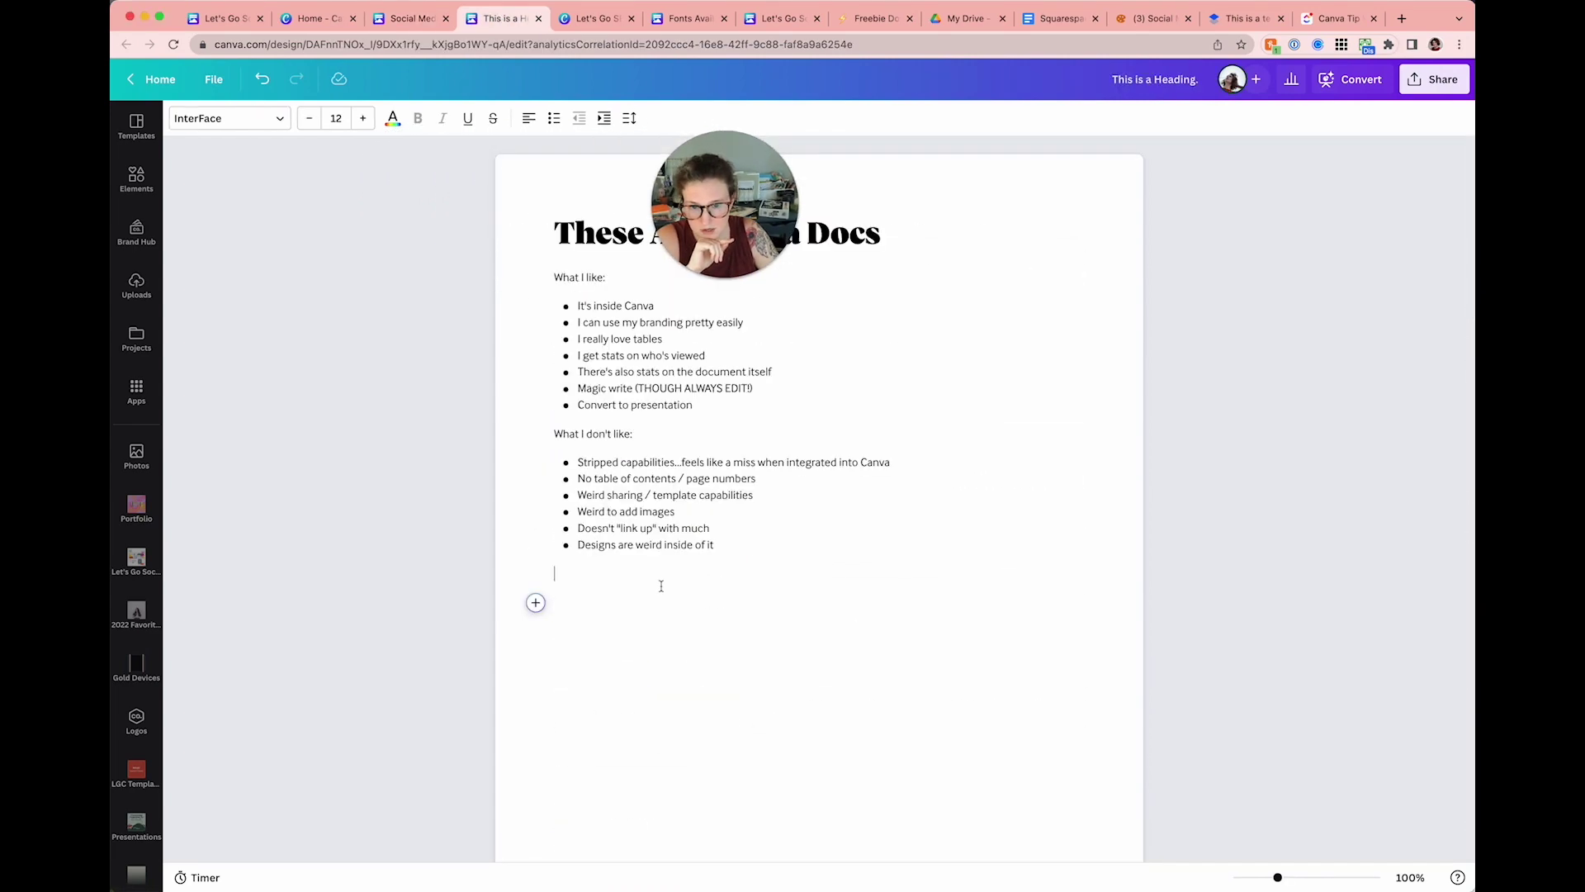
{"action": "key", "text": "Return"}
{"action": "scroll", "coordinate": [641, 602], "scroll_direction": "down", "scroll_amount": 3}
{"action": "scroll", "coordinate": [640, 602], "scroll_direction": "up", "scroll_amount": 3}
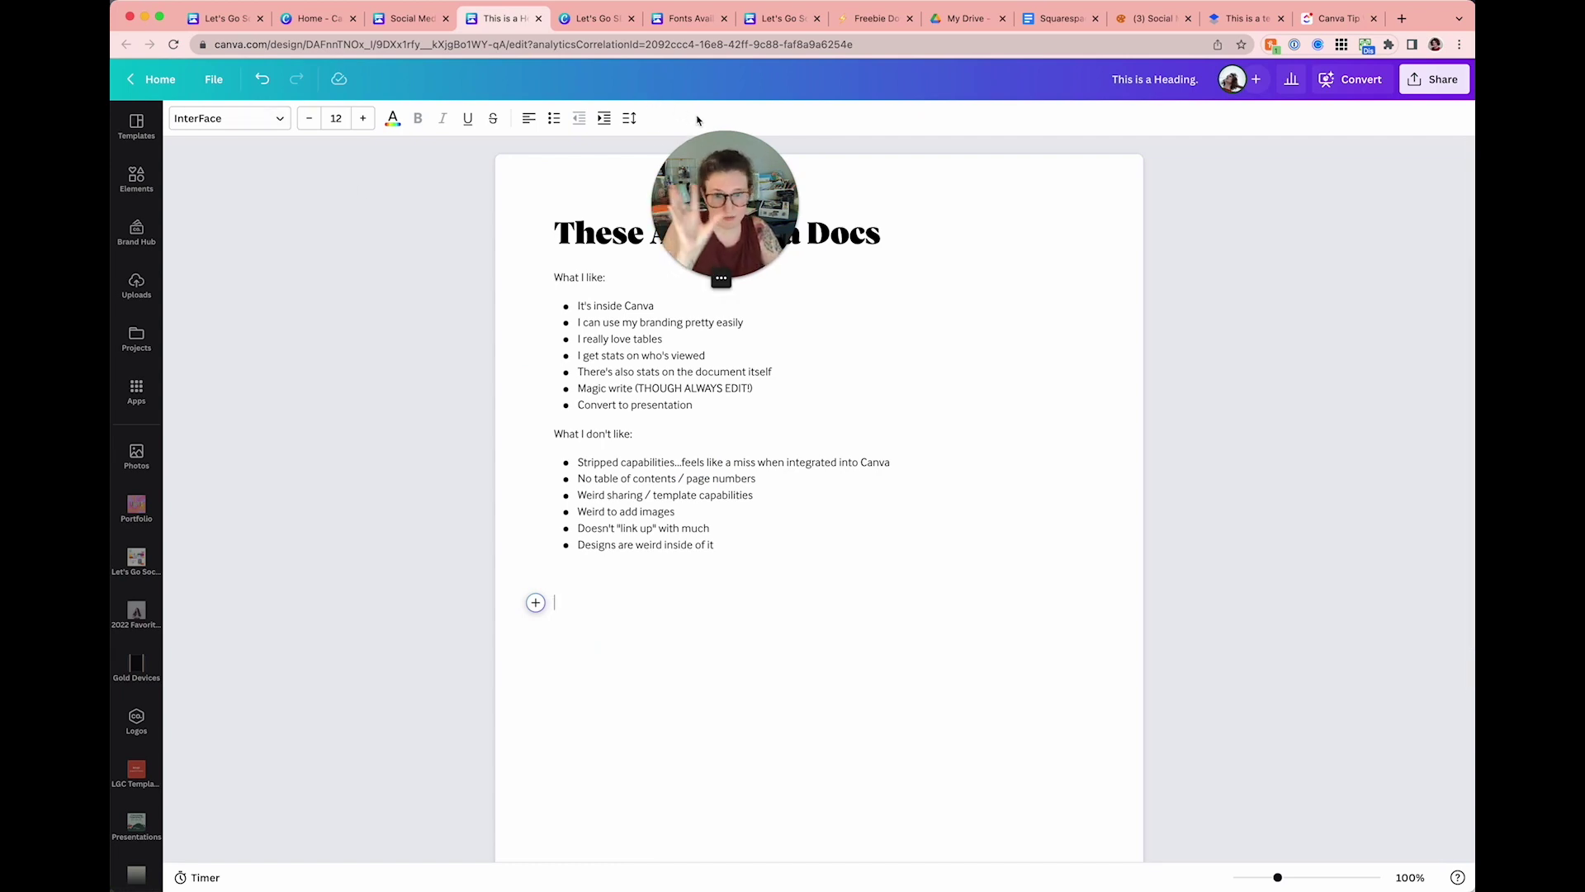
Step: Insert a countdown timer on the empty line from the + insert menu
{"action": "left_click", "coordinate": [534, 603]}
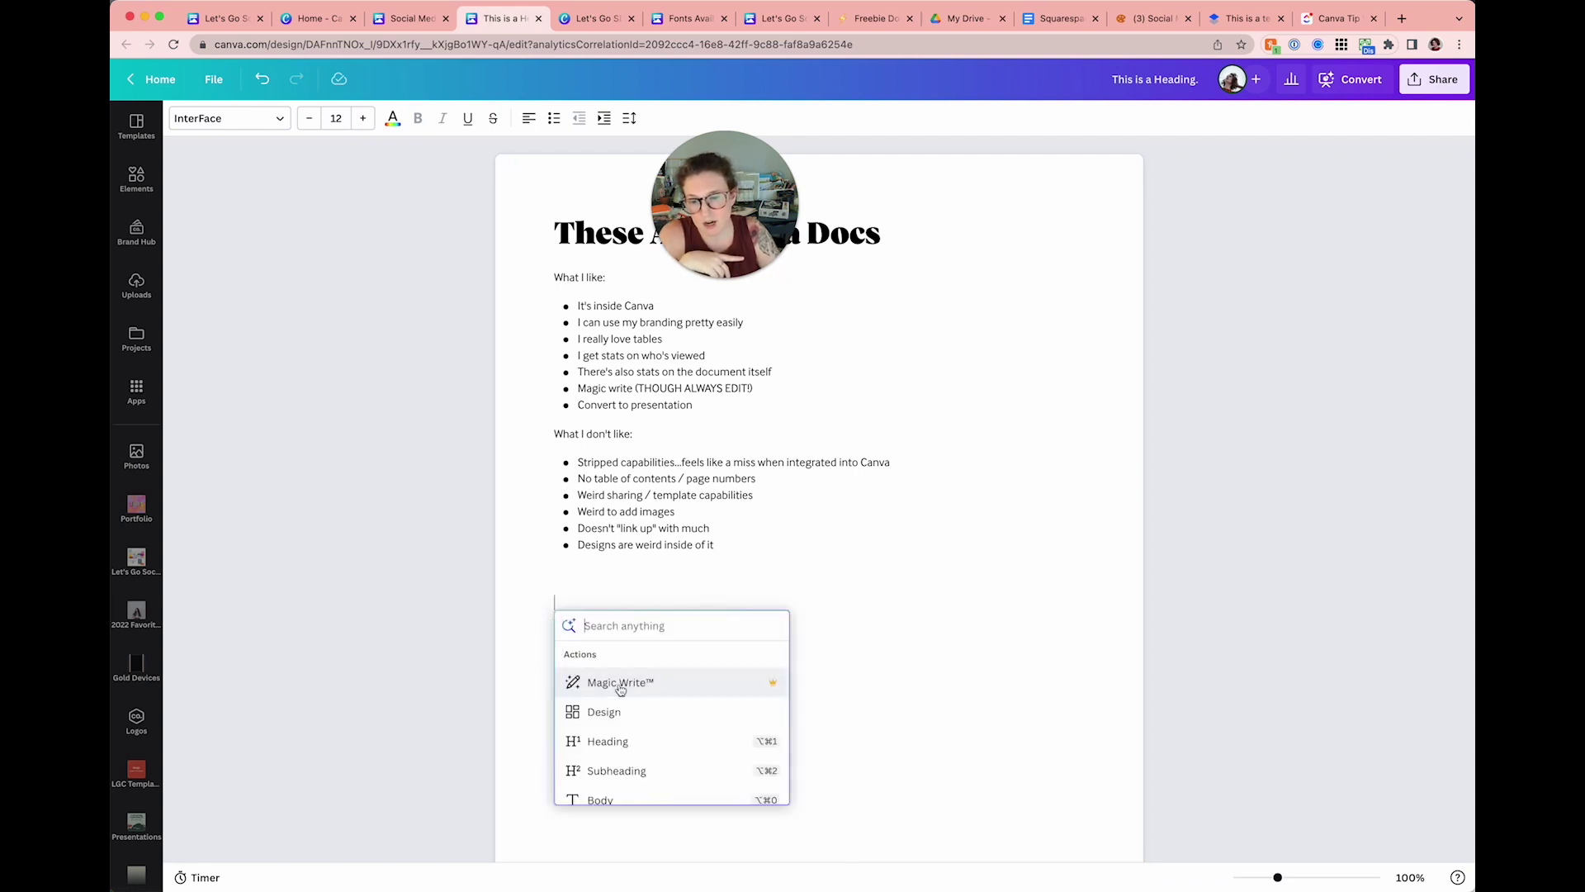
{"action": "scroll", "coordinate": [620, 689], "scroll_direction": "down", "scroll_amount": 1}
{"action": "scroll", "coordinate": [622, 668], "scroll_direction": "down", "scroll_amount": 2}
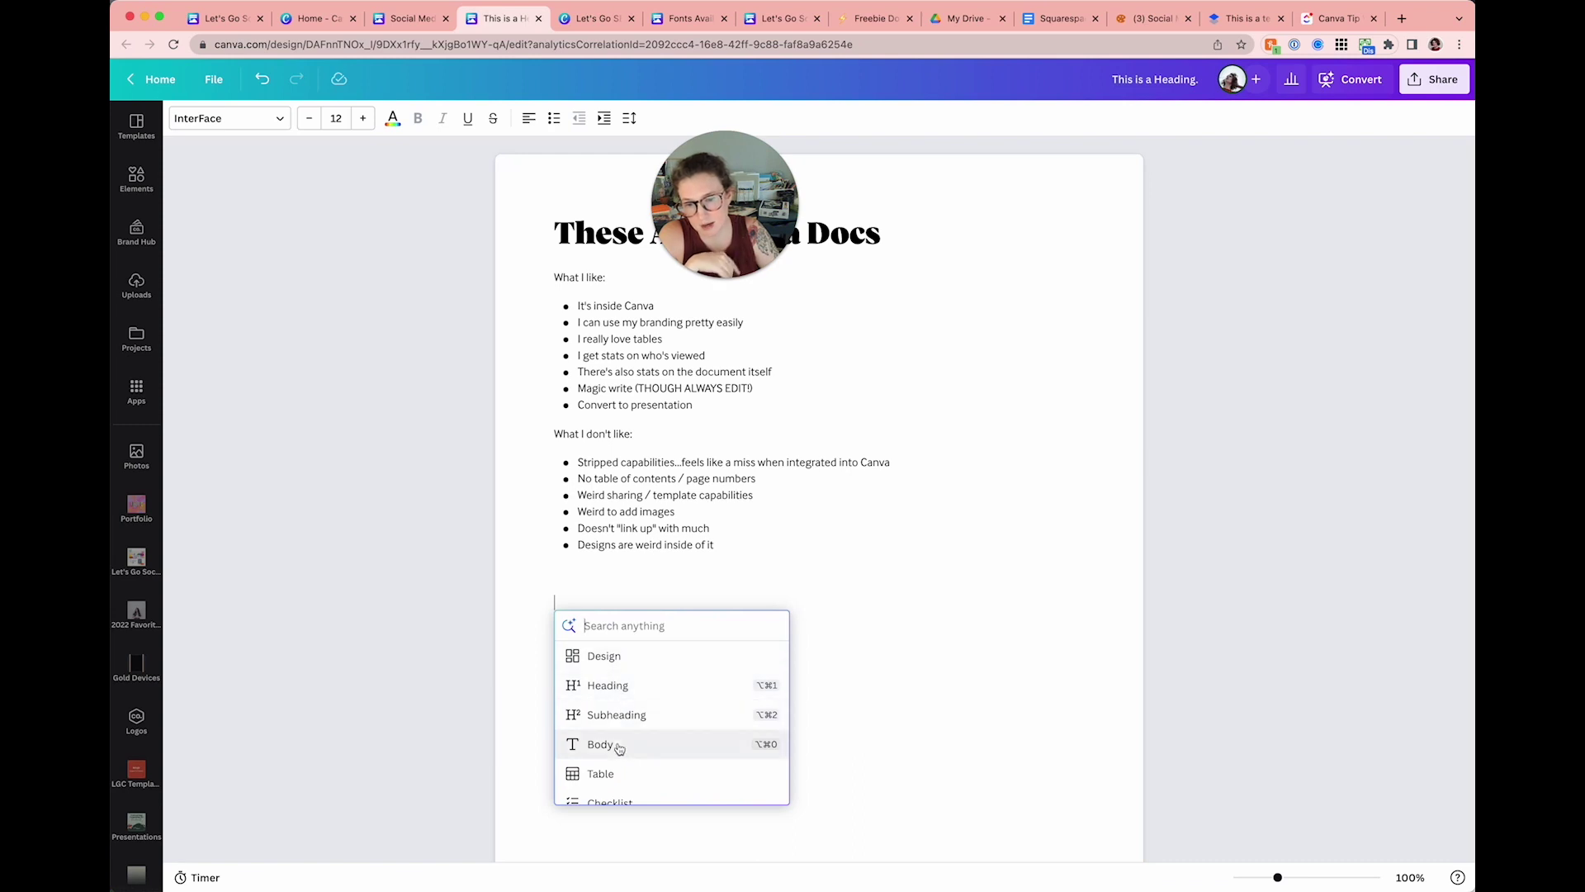
{"action": "scroll", "coordinate": [615, 743], "scroll_direction": "down", "scroll_amount": 3}
{"action": "scroll", "coordinate": [621, 739], "scroll_direction": "down", "scroll_amount": 3}
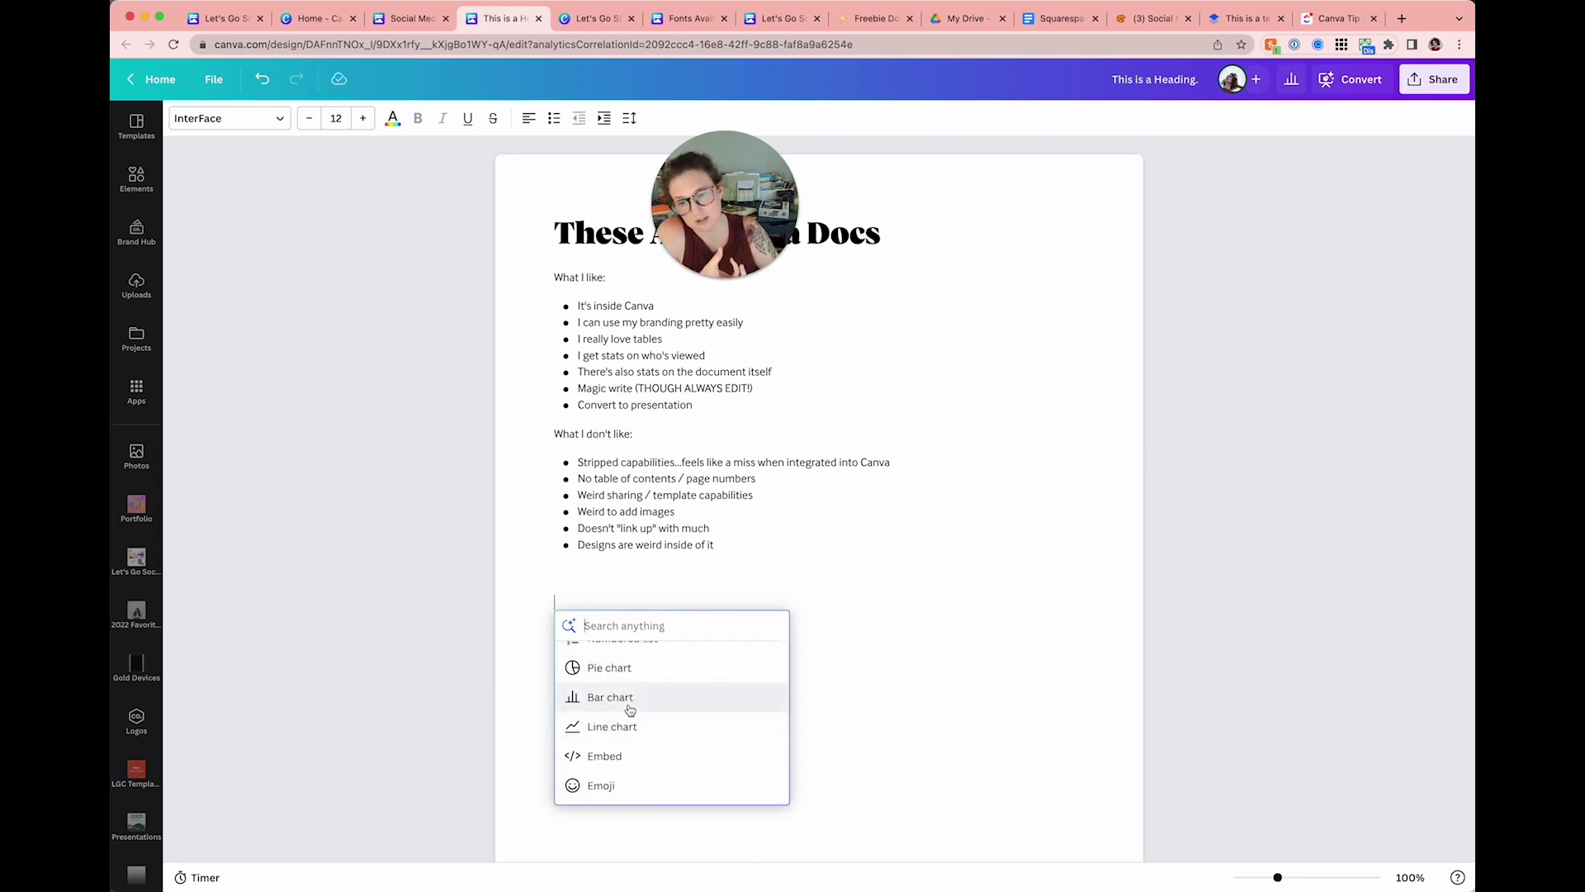
{"action": "scroll", "coordinate": [628, 716], "scroll_direction": "down", "scroll_amount": 1}
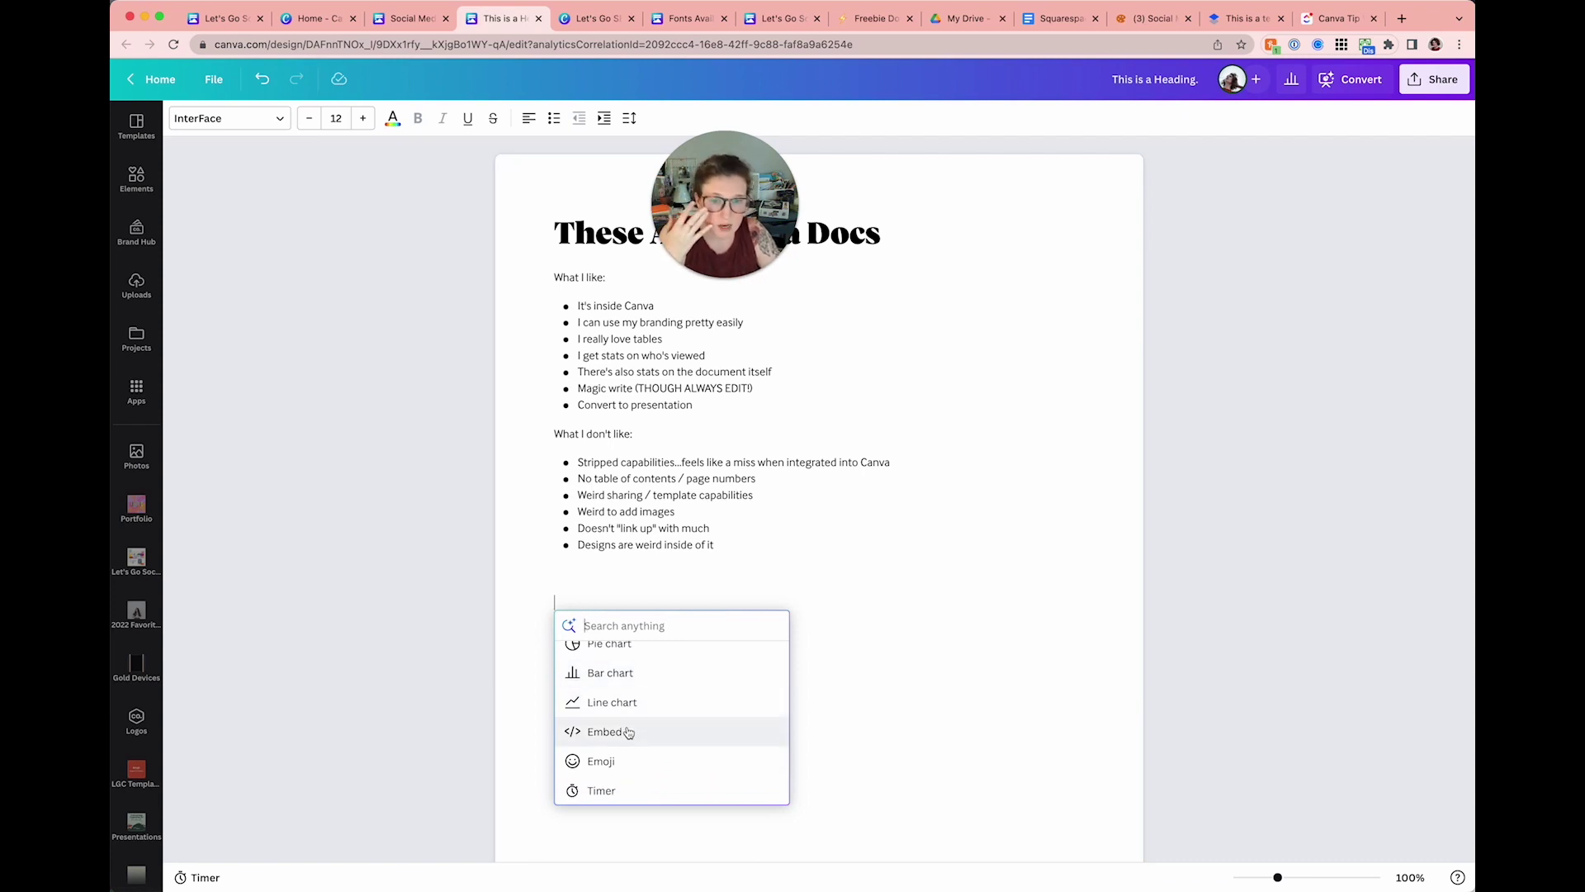
{"action": "scroll", "coordinate": [629, 733], "scroll_direction": "down", "scroll_amount": 2}
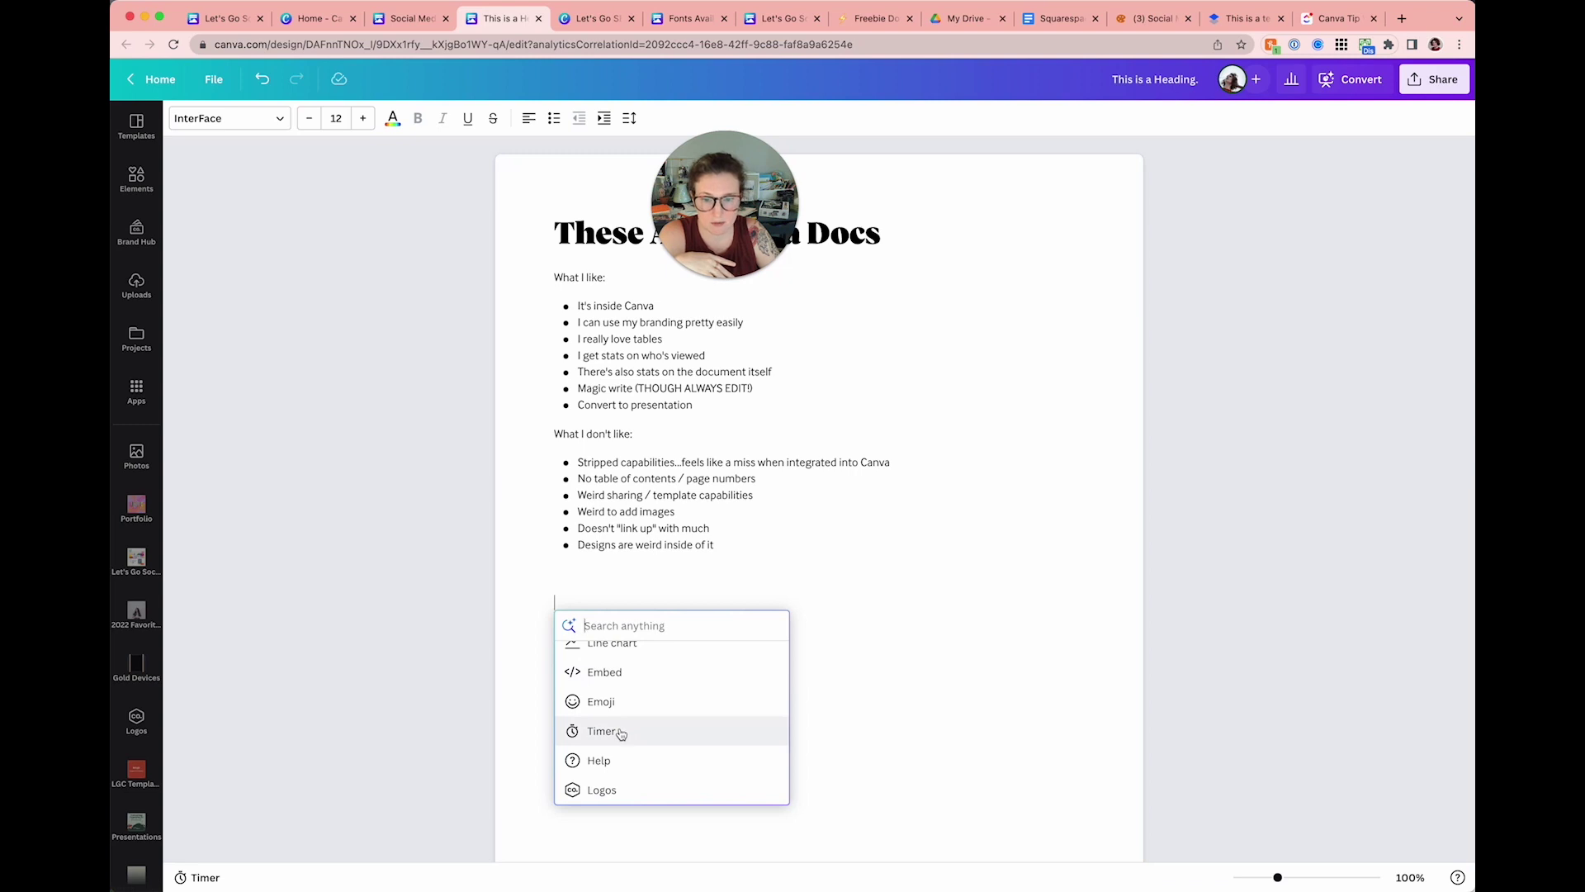
{"action": "left_click", "coordinate": [626, 730]}
Step: Add minutes to the countdown timer and then close it
{"action": "mouse_move", "coordinate": [275, 732]}
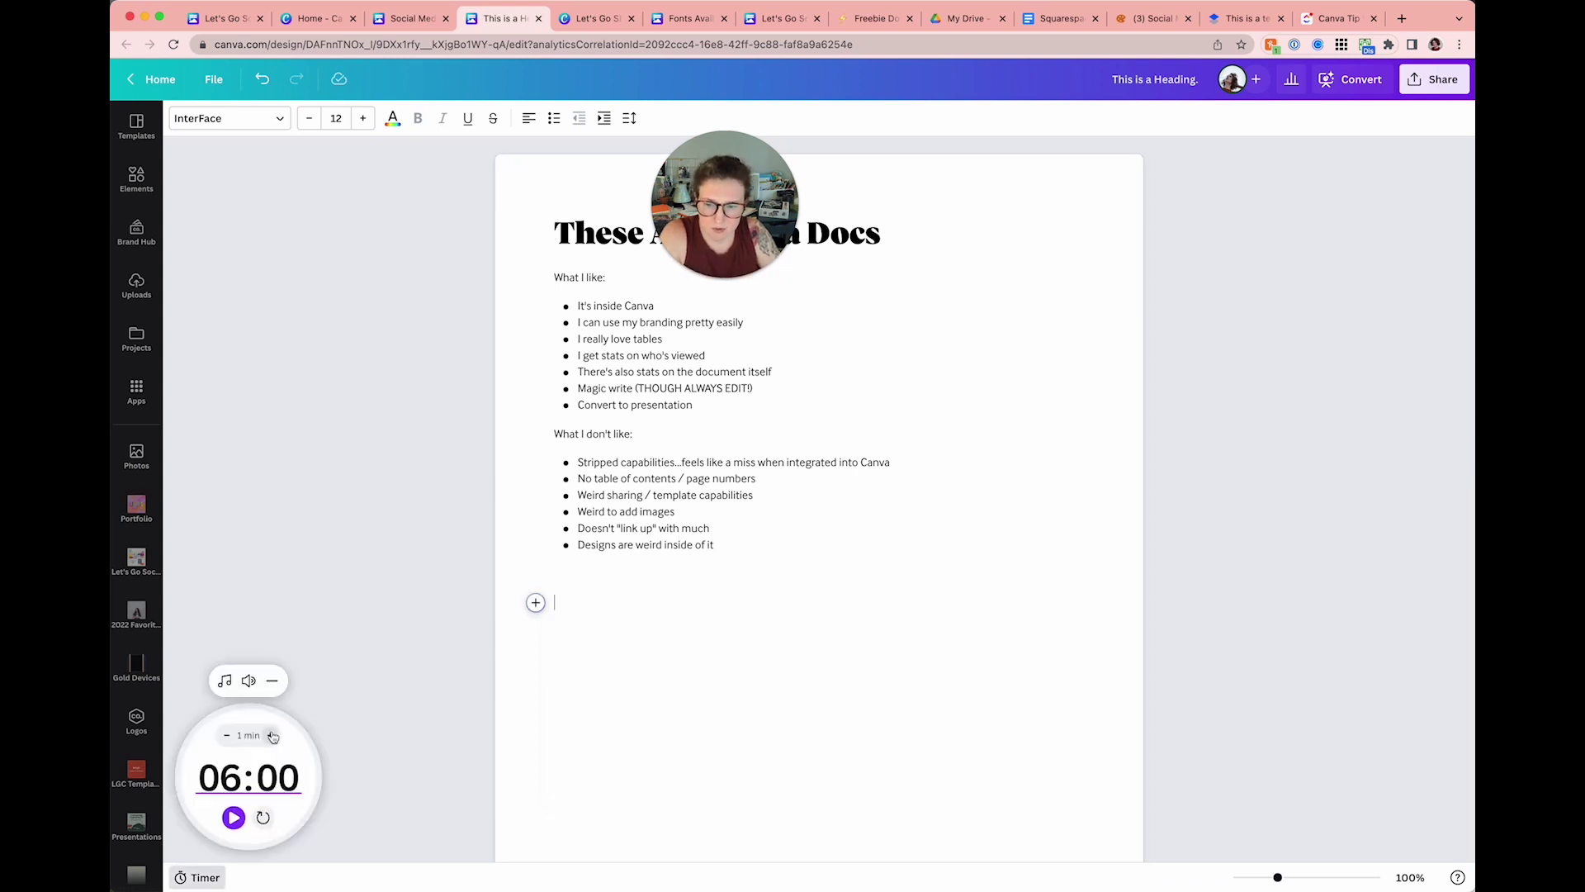
{"action": "left_click", "coordinate": [273, 736]}
{"action": "left_click", "coordinate": [273, 736]}
{"action": "left_click", "coordinate": [273, 736]}
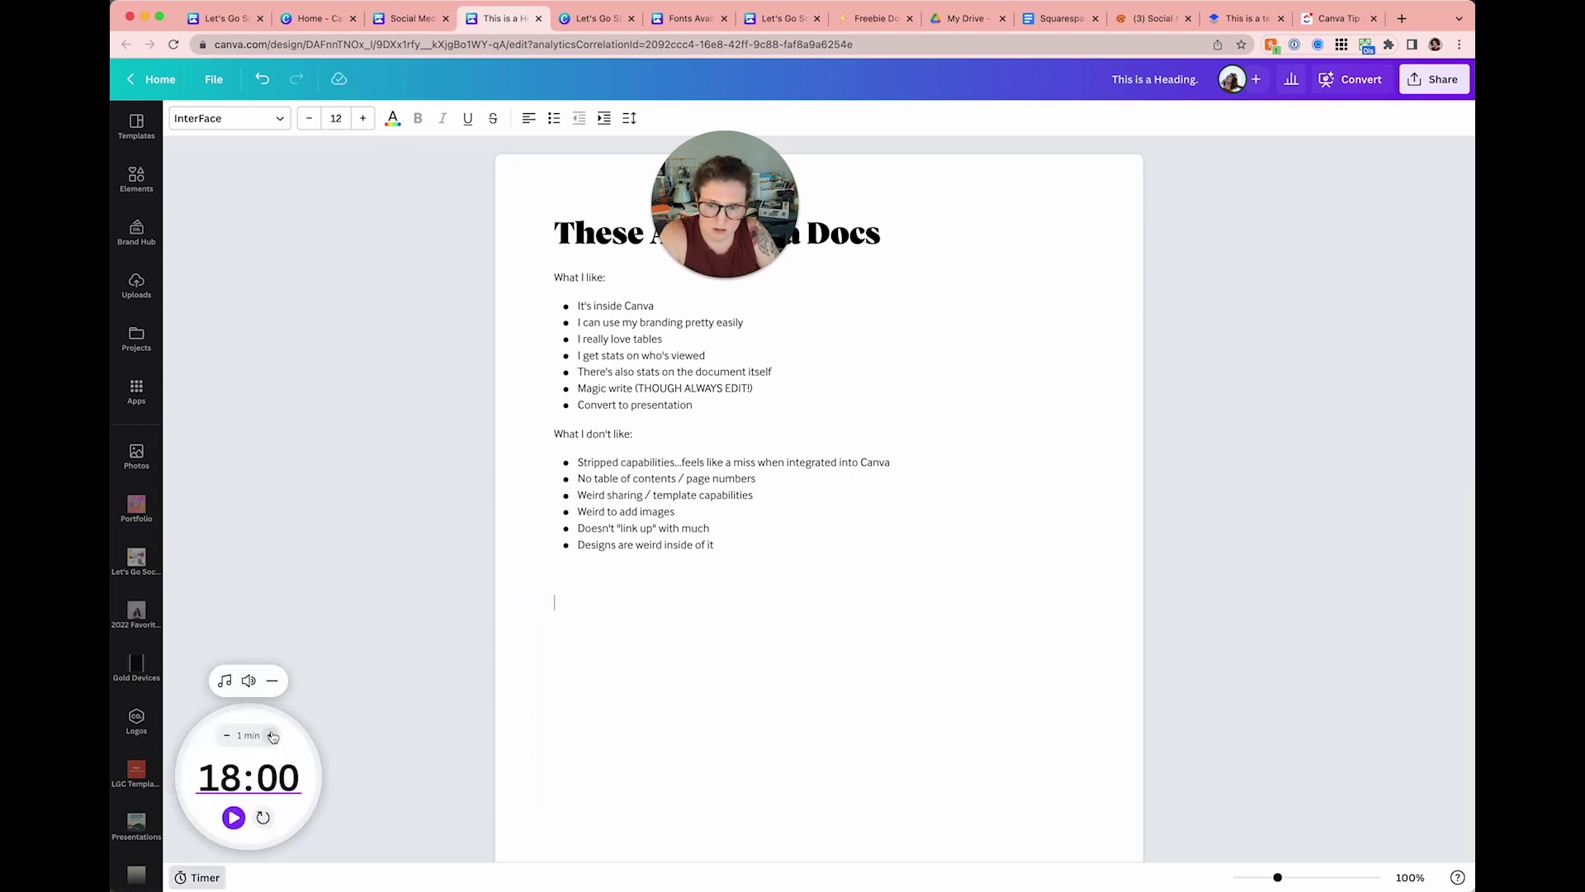
{"action": "left_click", "coordinate": [274, 736]}
{"action": "left_click", "coordinate": [273, 736]}
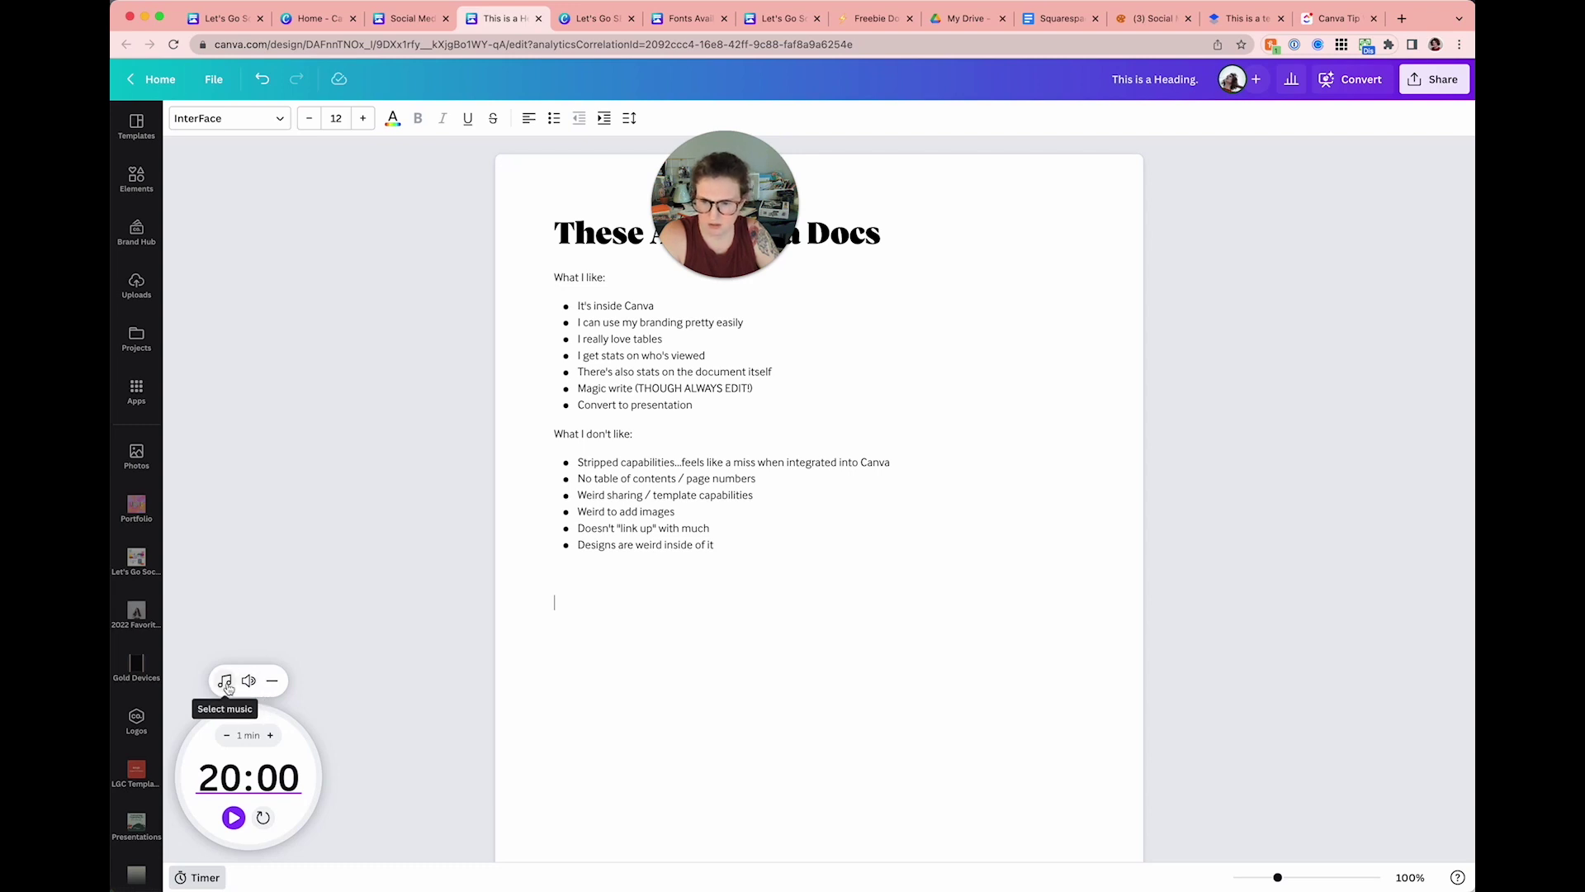
{"action": "left_click", "coordinate": [270, 683]}
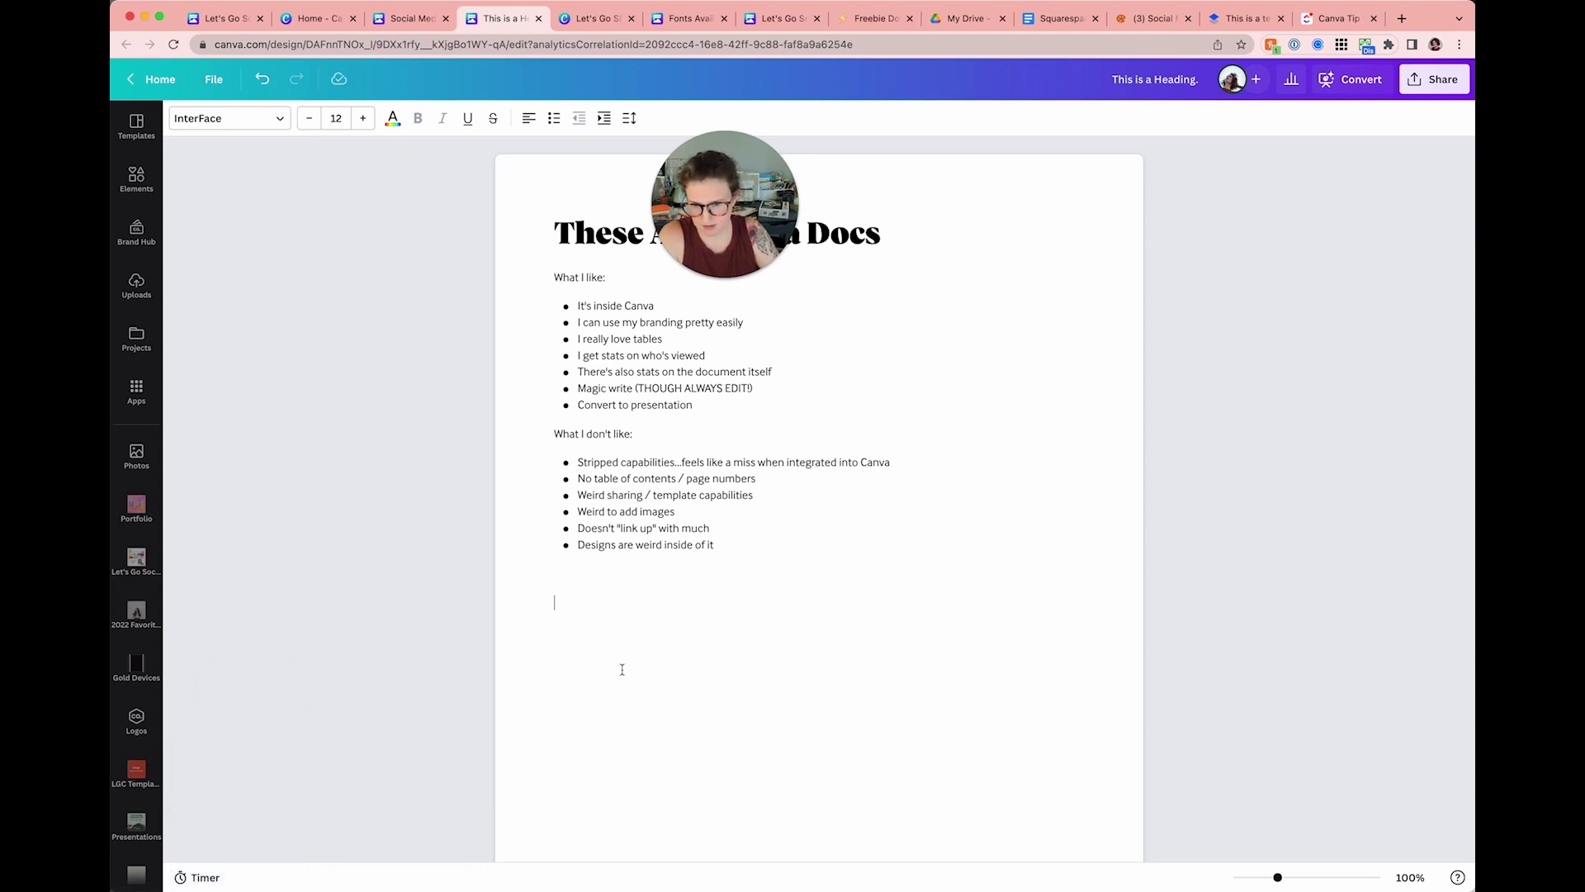
Step: Insert a smiley emoji on the empty line via the + menu's Emoji picker
{"action": "left_click", "coordinate": [583, 607]}
{"action": "left_click", "coordinate": [535, 605]}
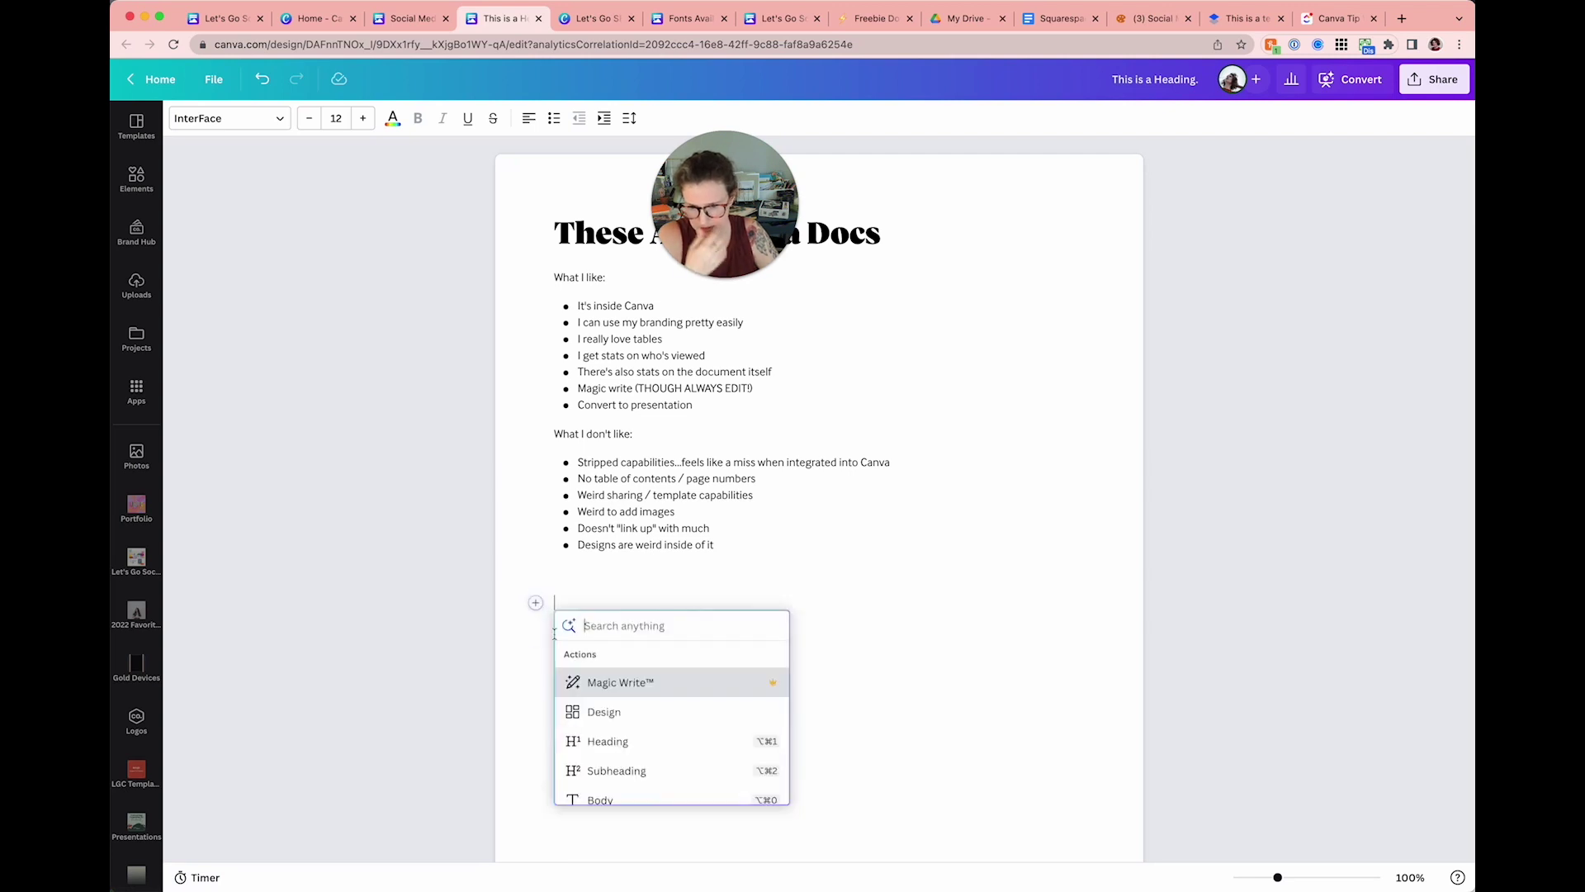
{"action": "scroll", "coordinate": [641, 793], "scroll_direction": "down", "scroll_amount": 10}
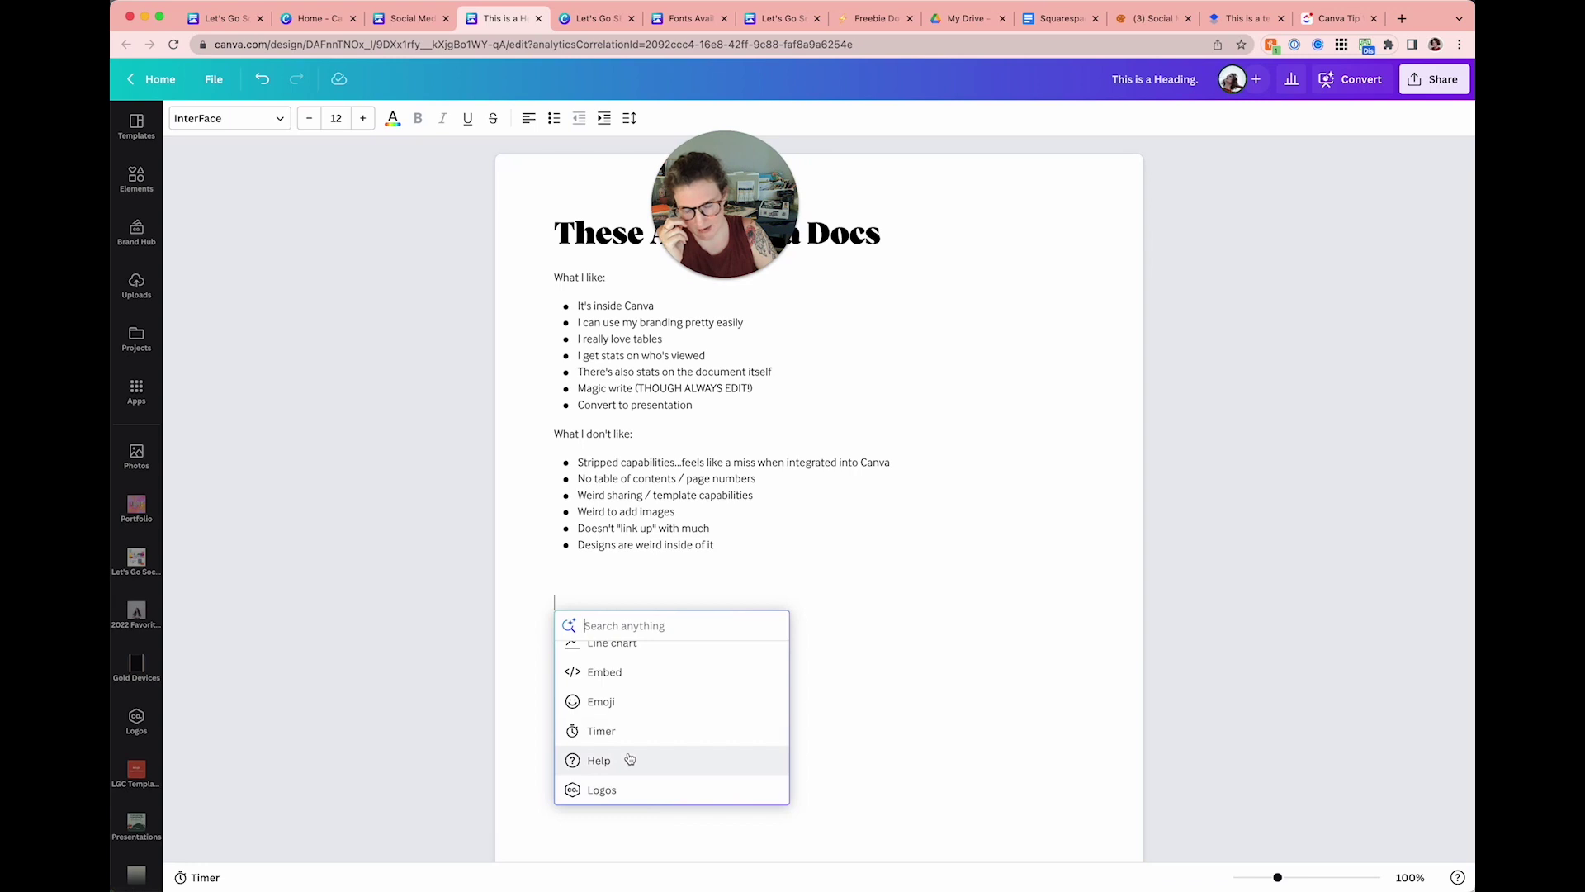
{"action": "left_click", "coordinate": [626, 702]}
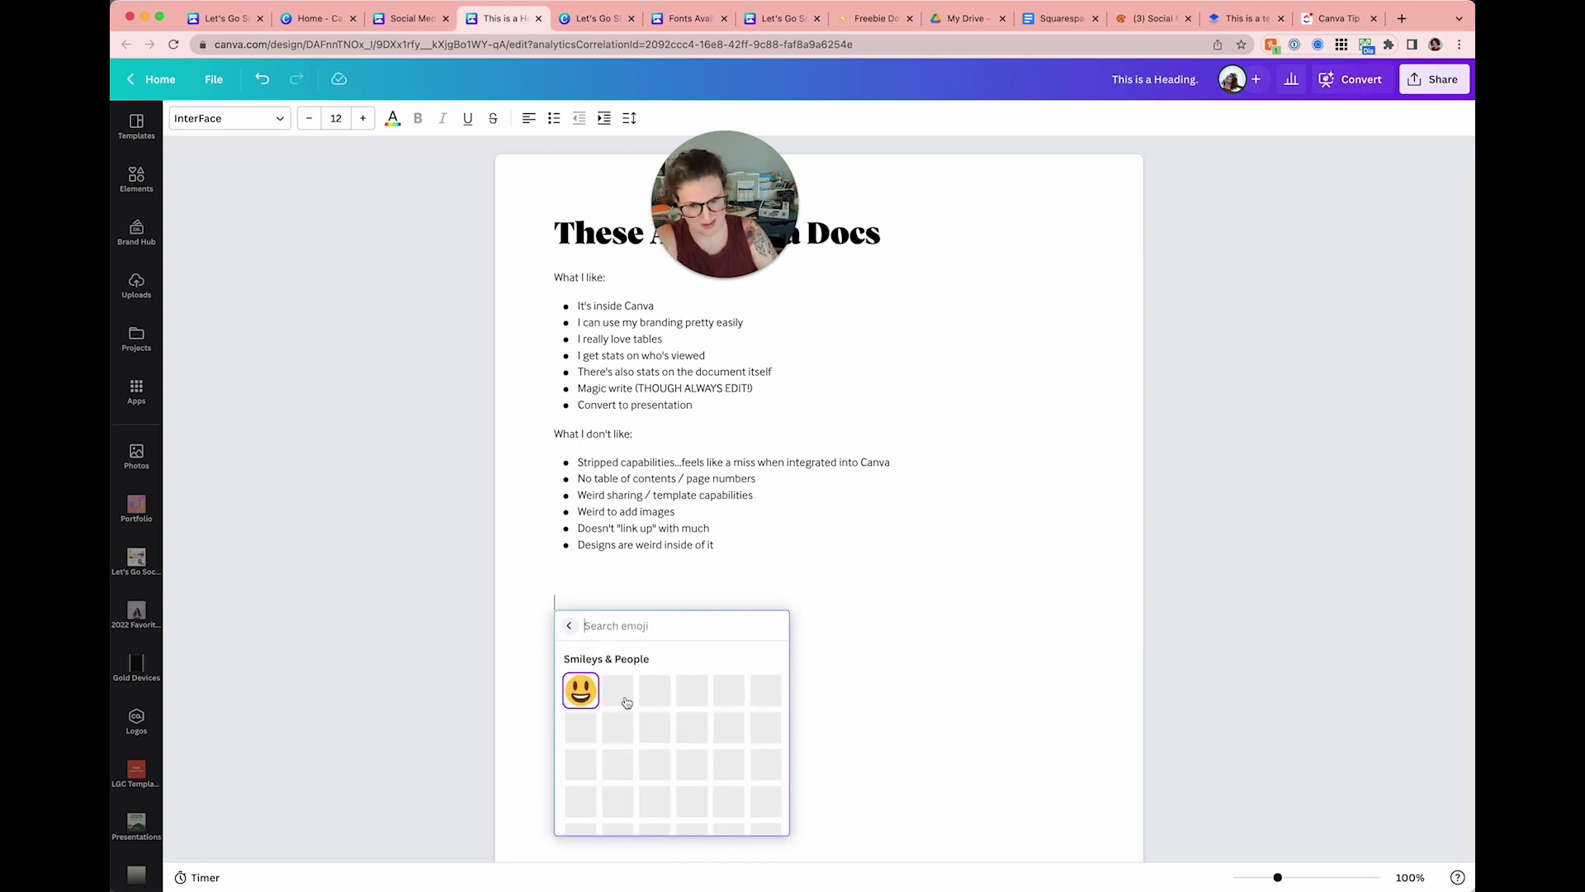
{"action": "left_click", "coordinate": [613, 691]}
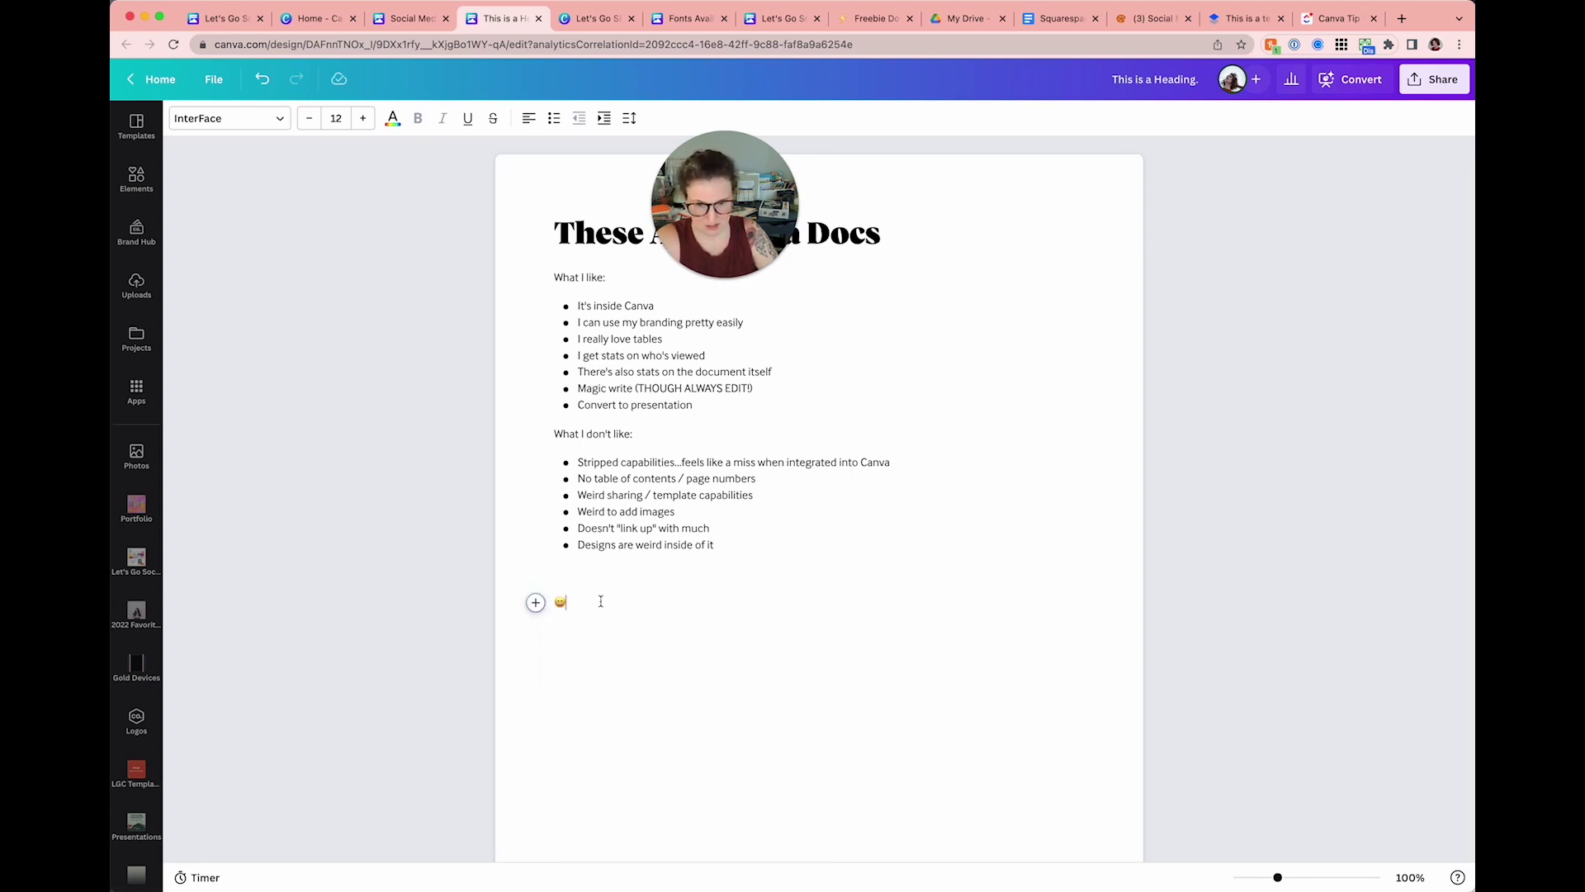
Step: Strike through 'It's inside Canva' and 'I can use my branding pretty easily'
{"action": "left_click", "coordinate": [655, 305]}
{"action": "left_click_drag", "start_coordinate": [655, 305], "coordinate": [577, 306]}
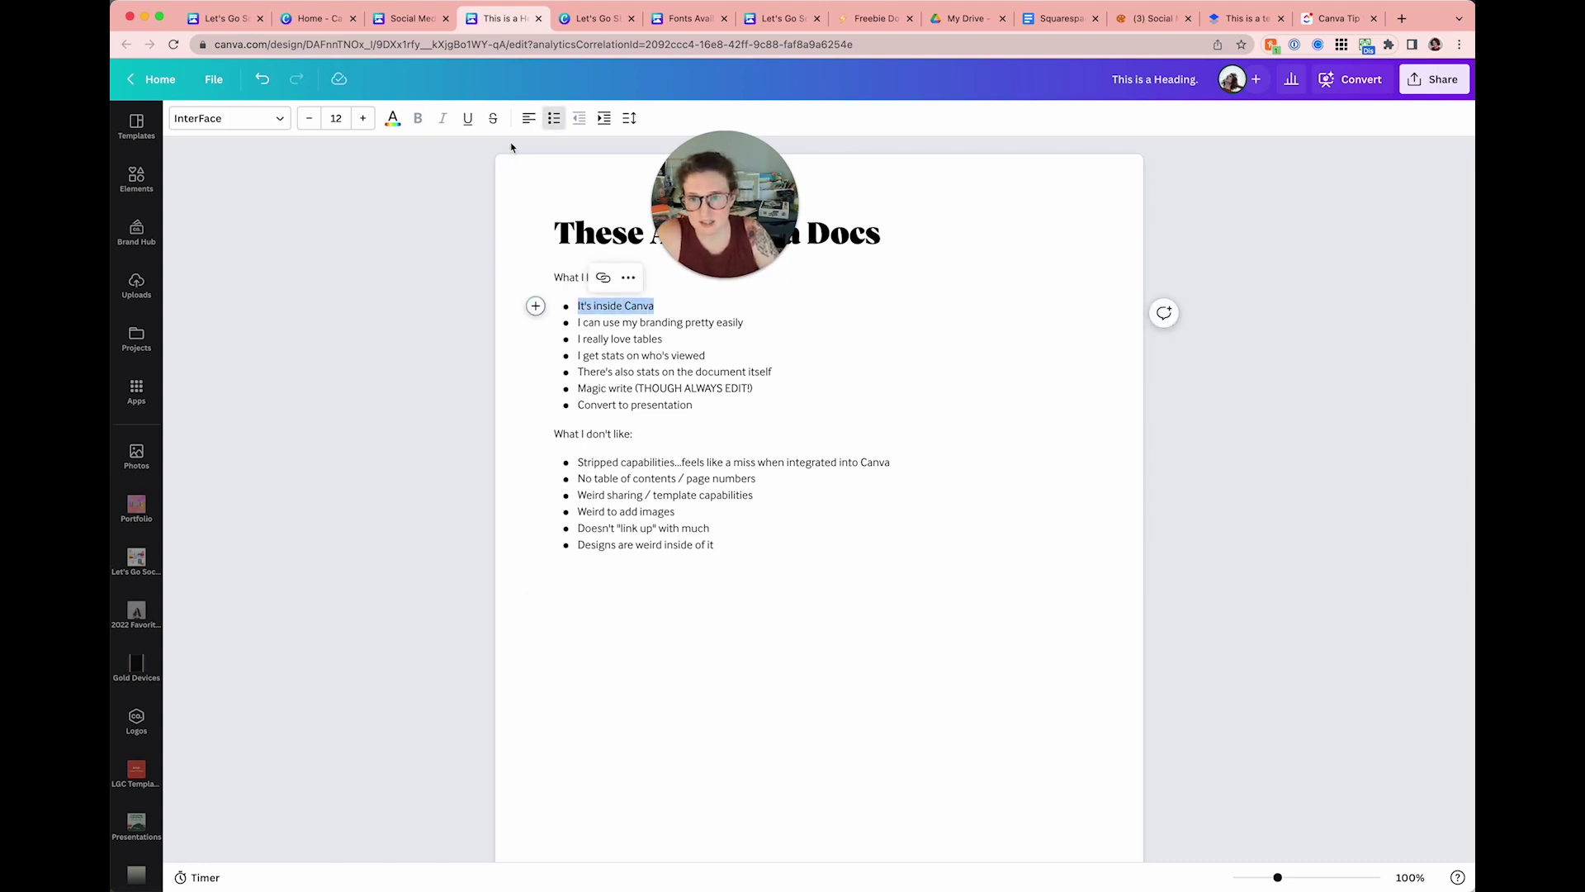
{"action": "left_click", "coordinate": [493, 118]}
{"action": "left_click_drag", "start_coordinate": [782, 325], "coordinate": [550, 329]}
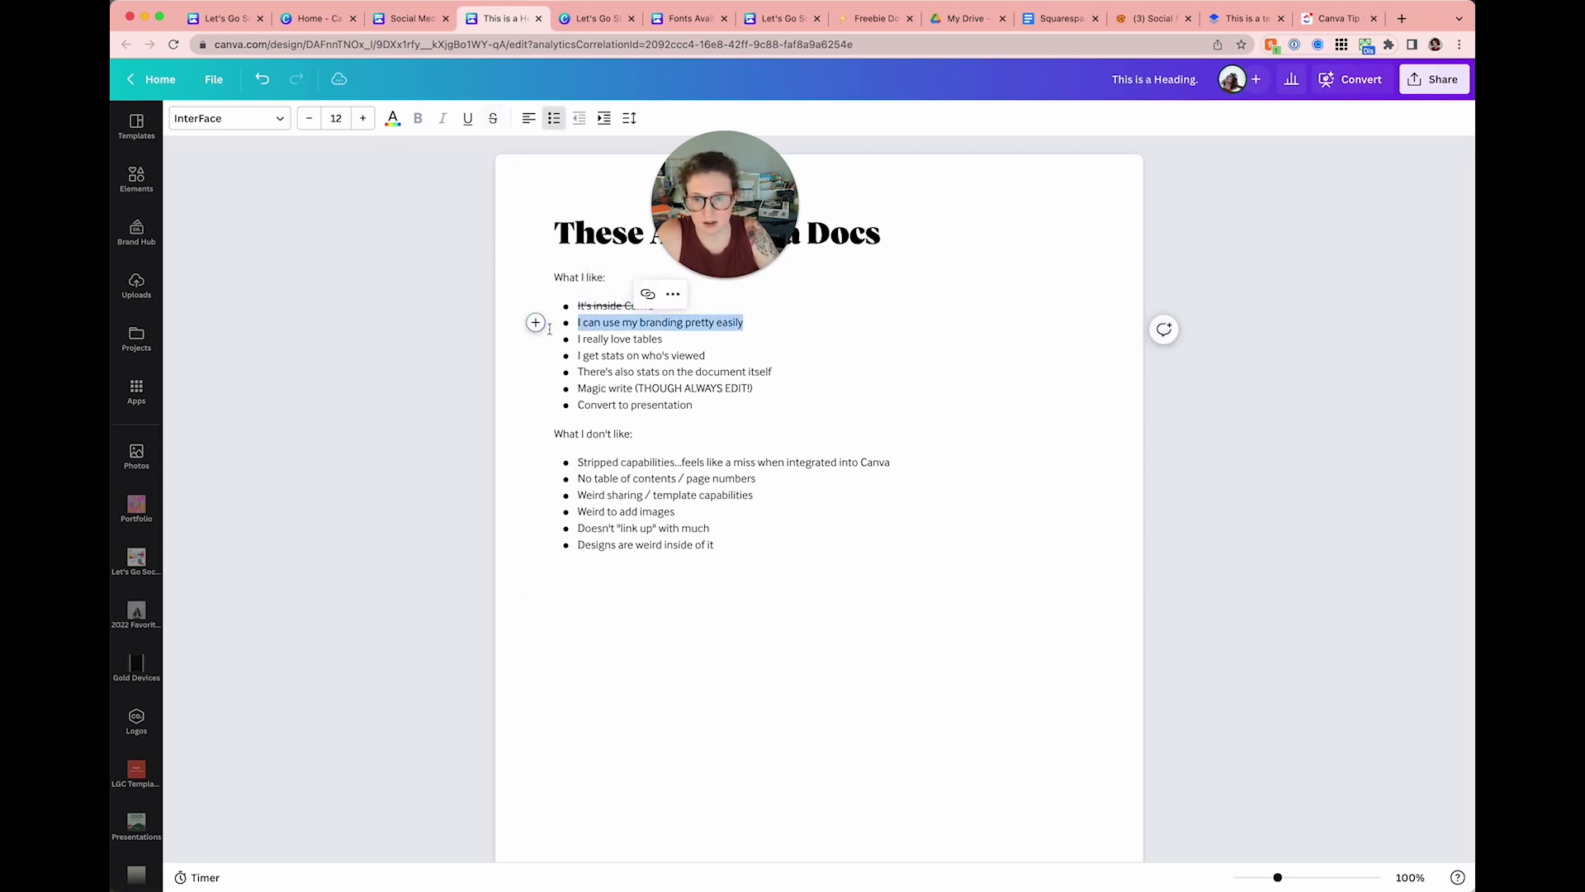
{"action": "left_click", "coordinate": [493, 118]}
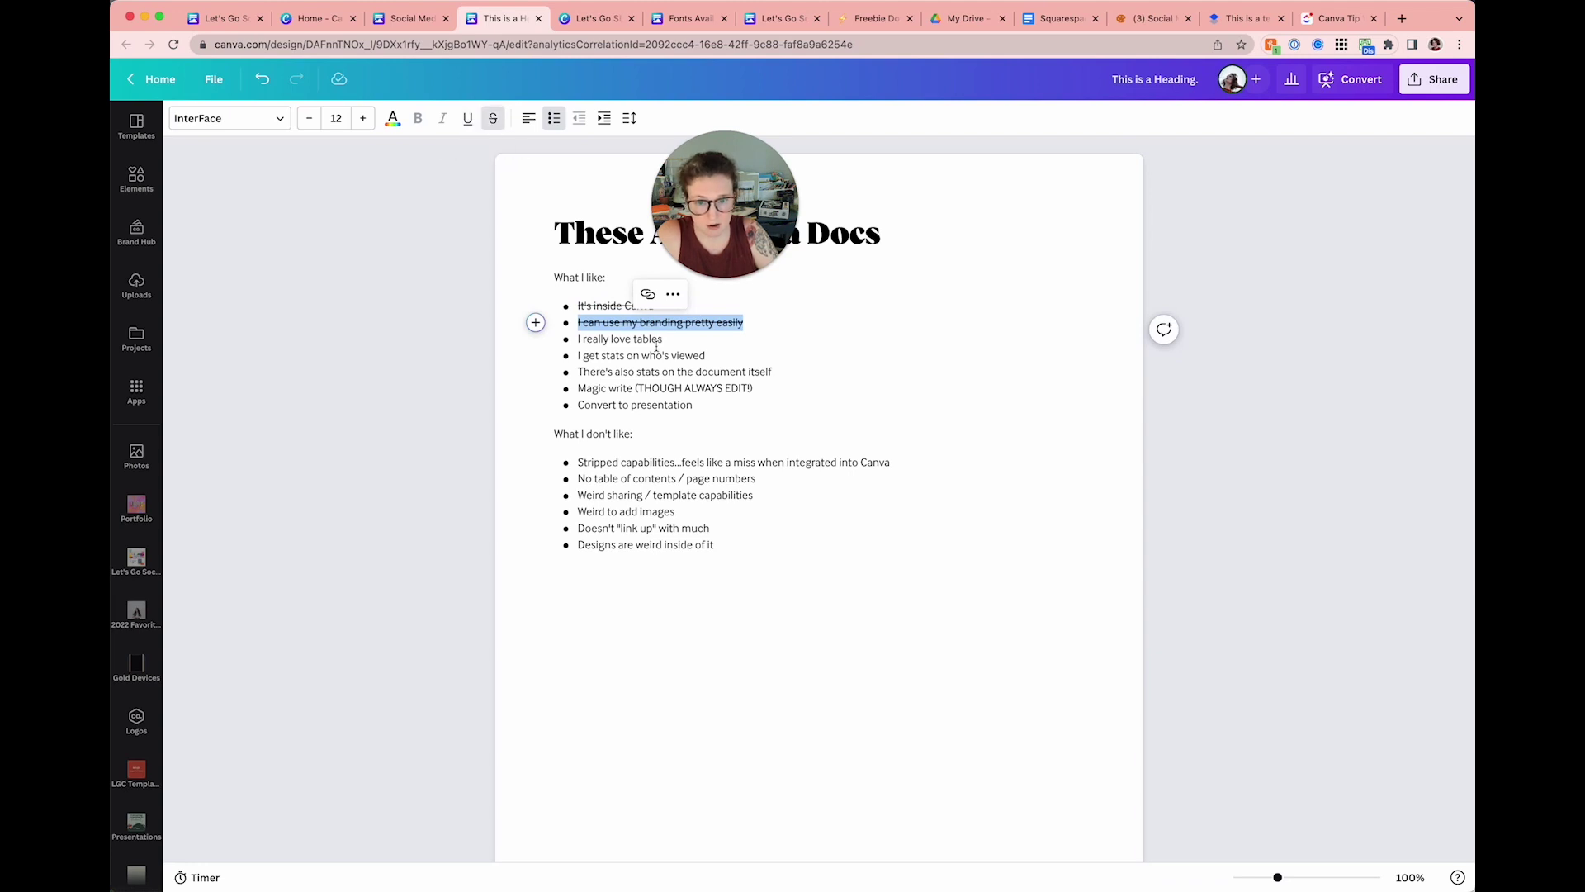
Step: After briefly checking the Social Media Brief, select the whole 'I really love tables' line
{"action": "left_click_drag", "start_coordinate": [665, 340], "coordinate": [578, 339]}
{"action": "left_click", "coordinate": [566, 682]}
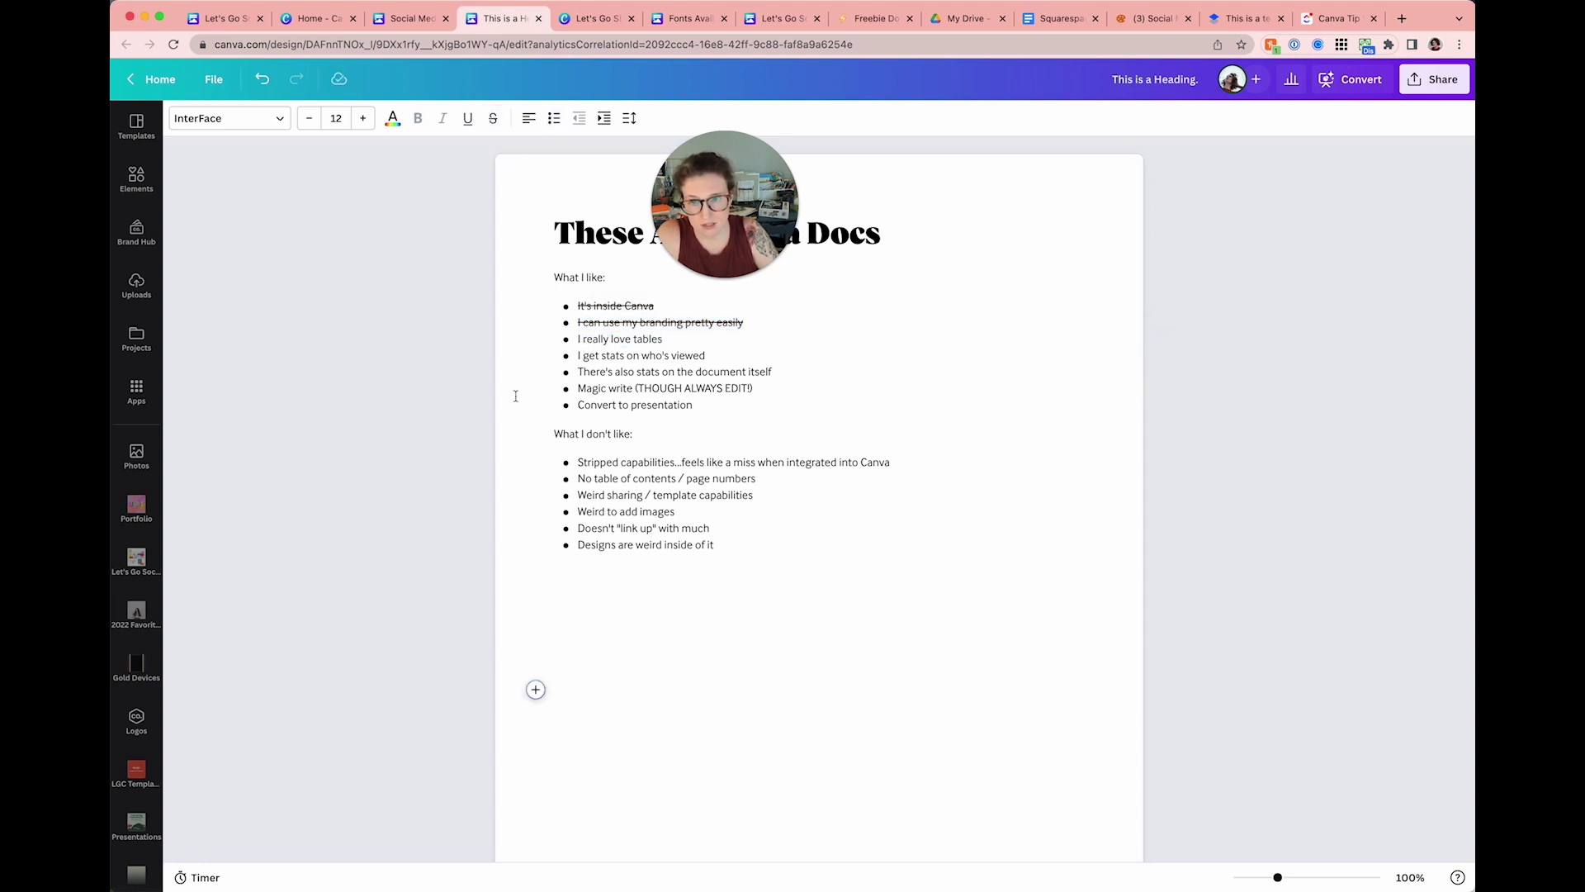
{"action": "key", "text": "ctrl+shift+Tab"}
{"action": "scroll", "coordinate": [542, 599], "scroll_direction": "down", "scroll_amount": 2}
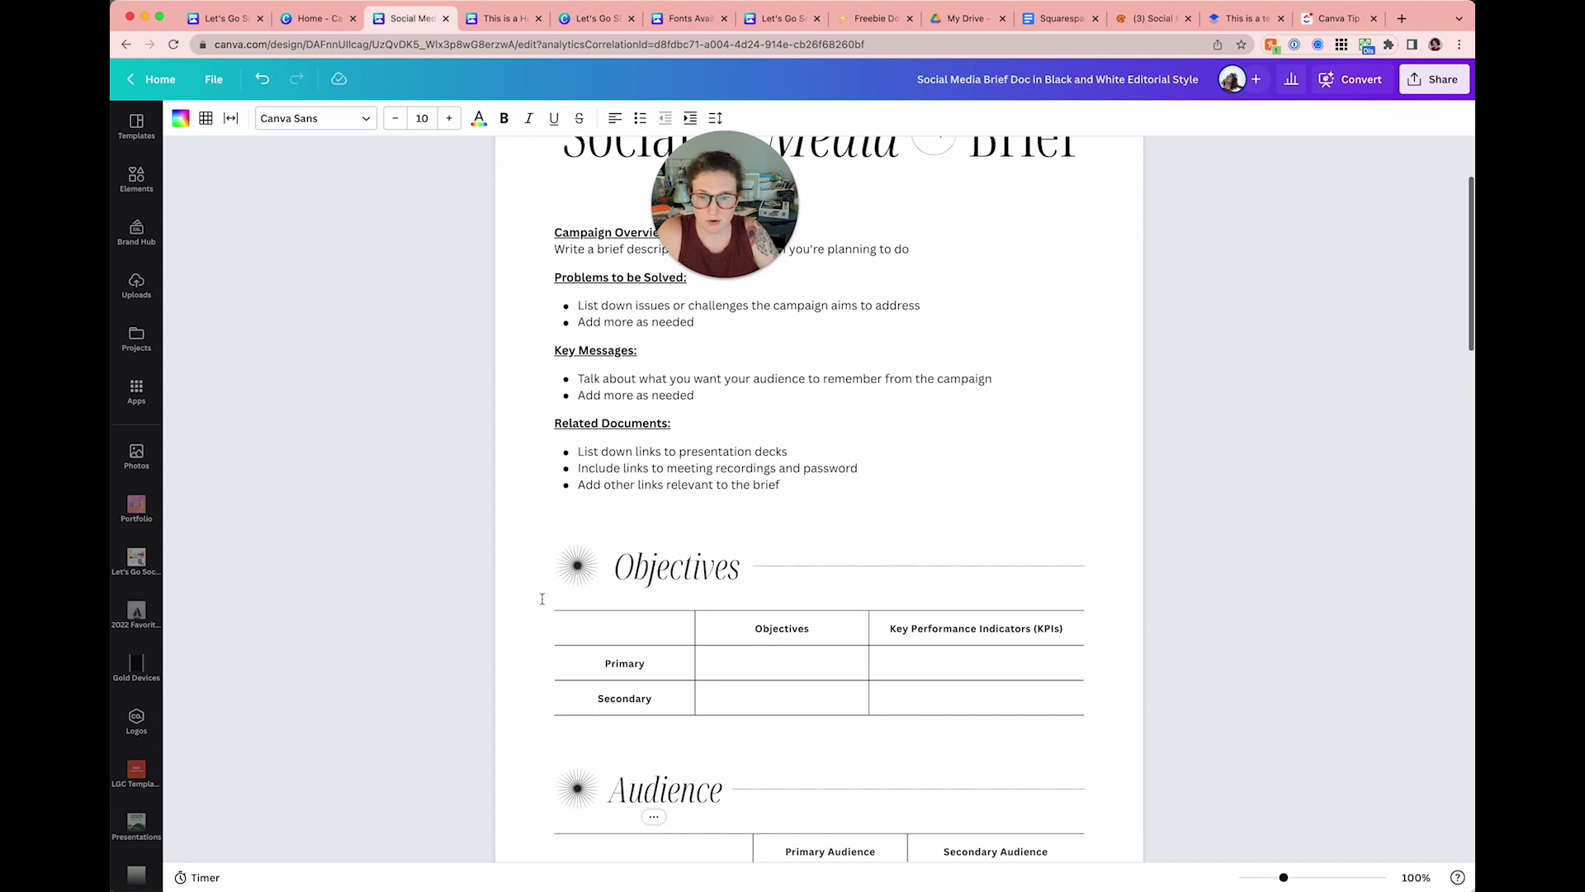
{"action": "left_click", "coordinate": [910, 748]}
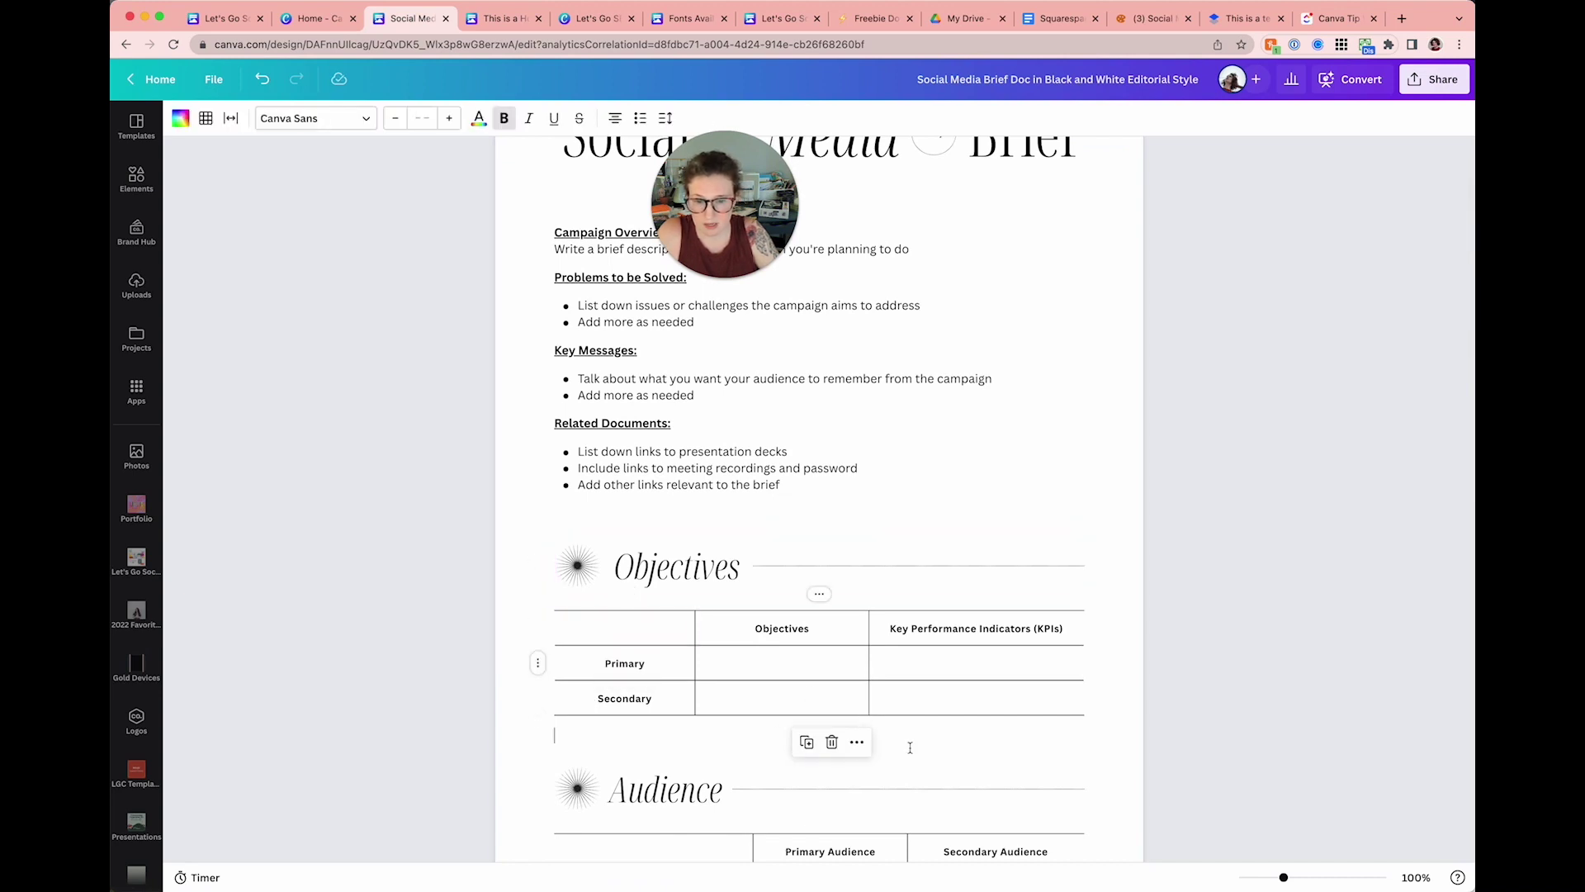
{"action": "key", "text": "ctrl+Tab"}
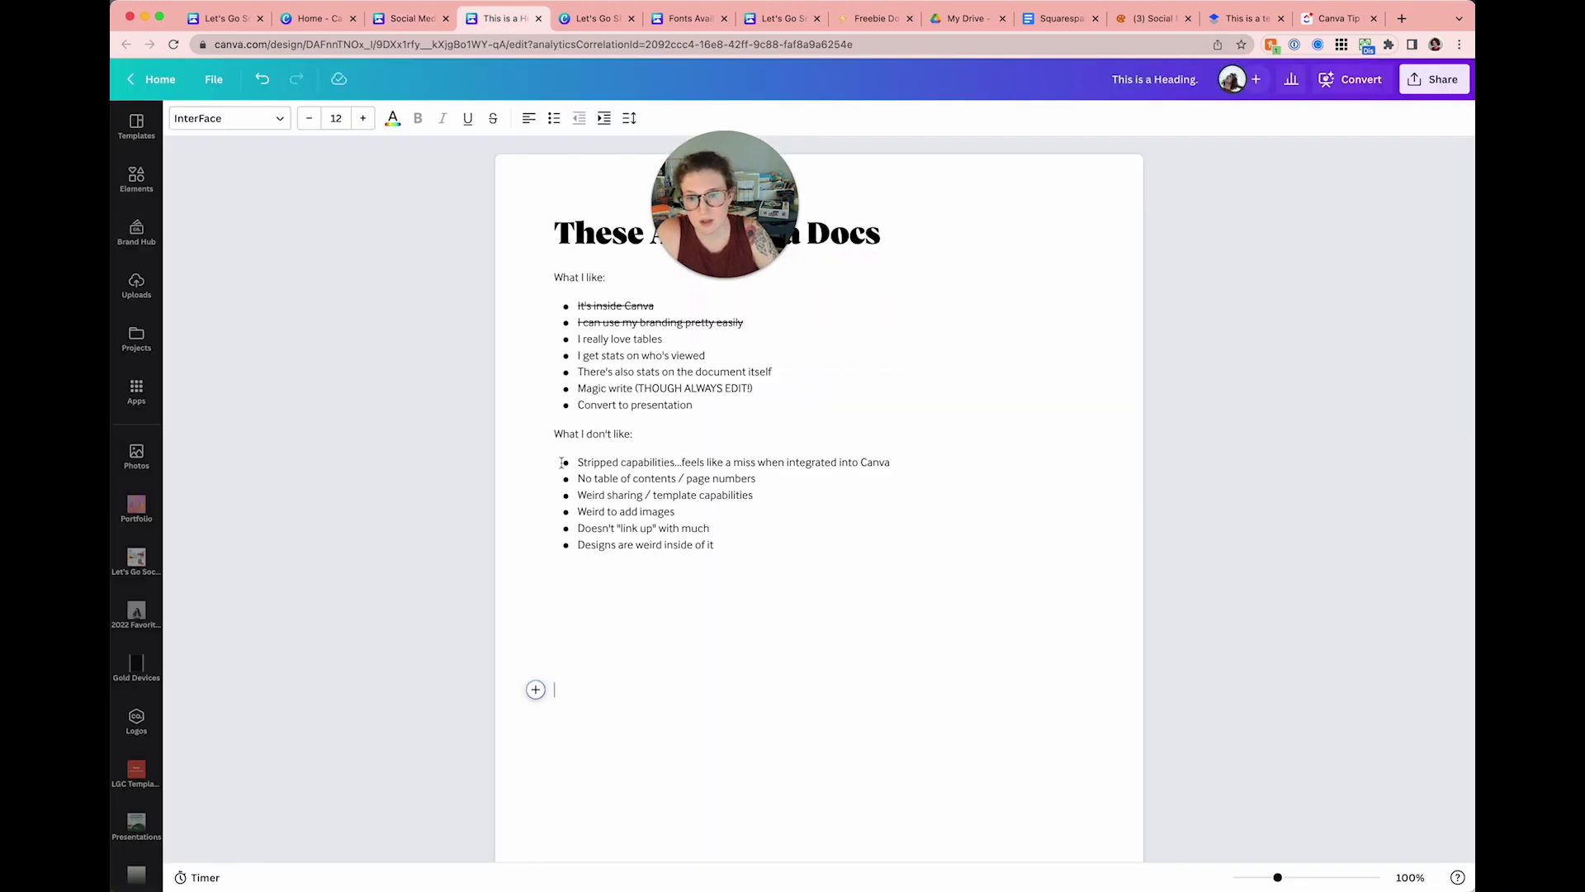
{"action": "triple_click", "coordinate": [633, 345]}
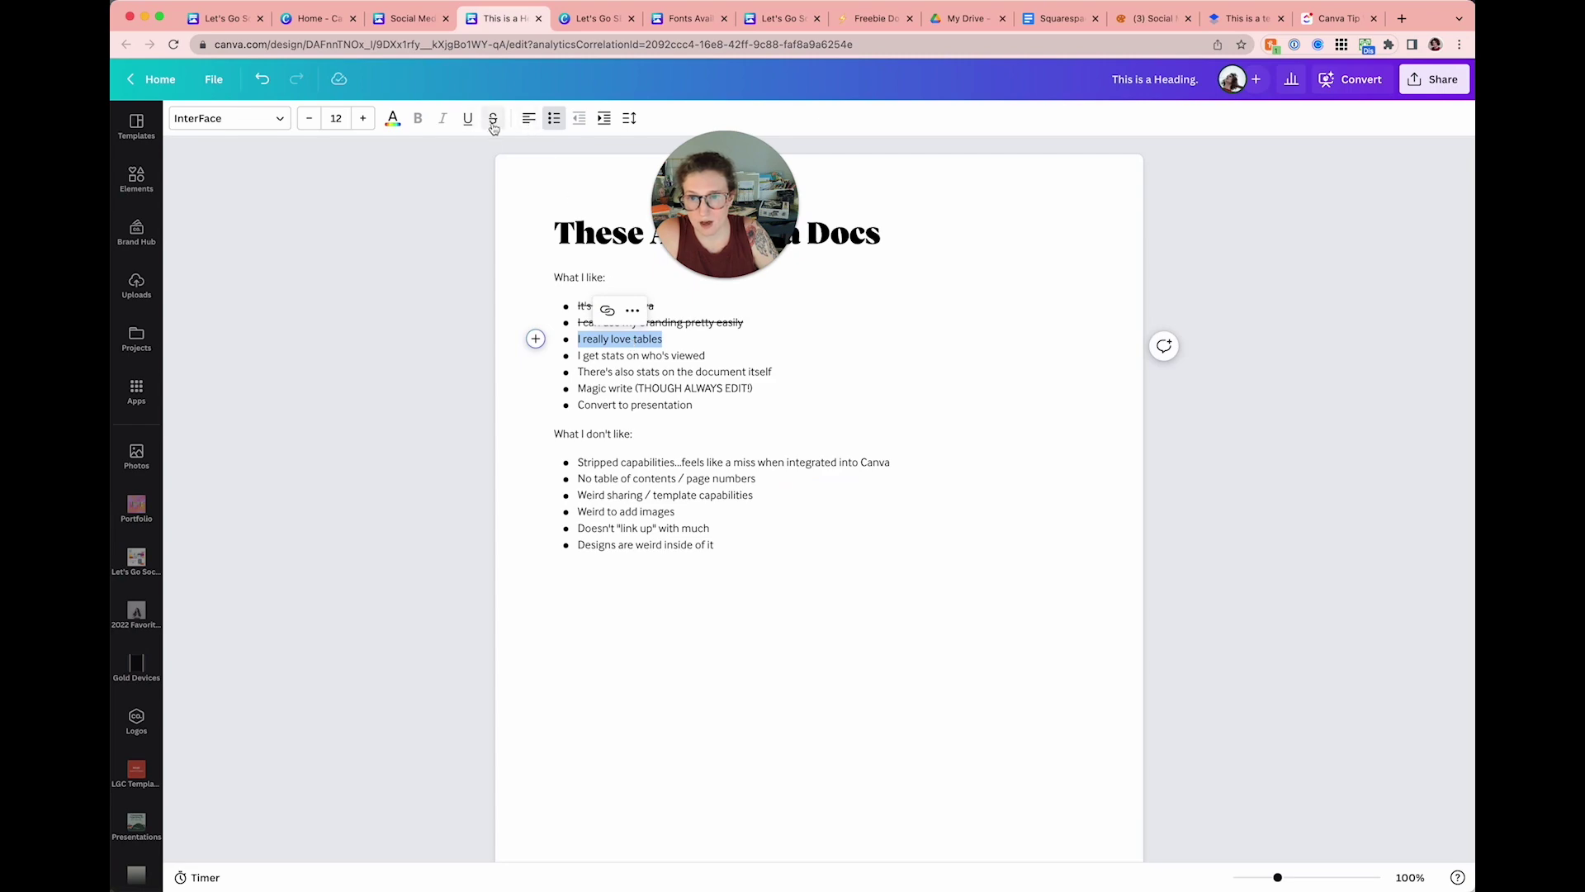
{"action": "left_click", "coordinate": [698, 20]}
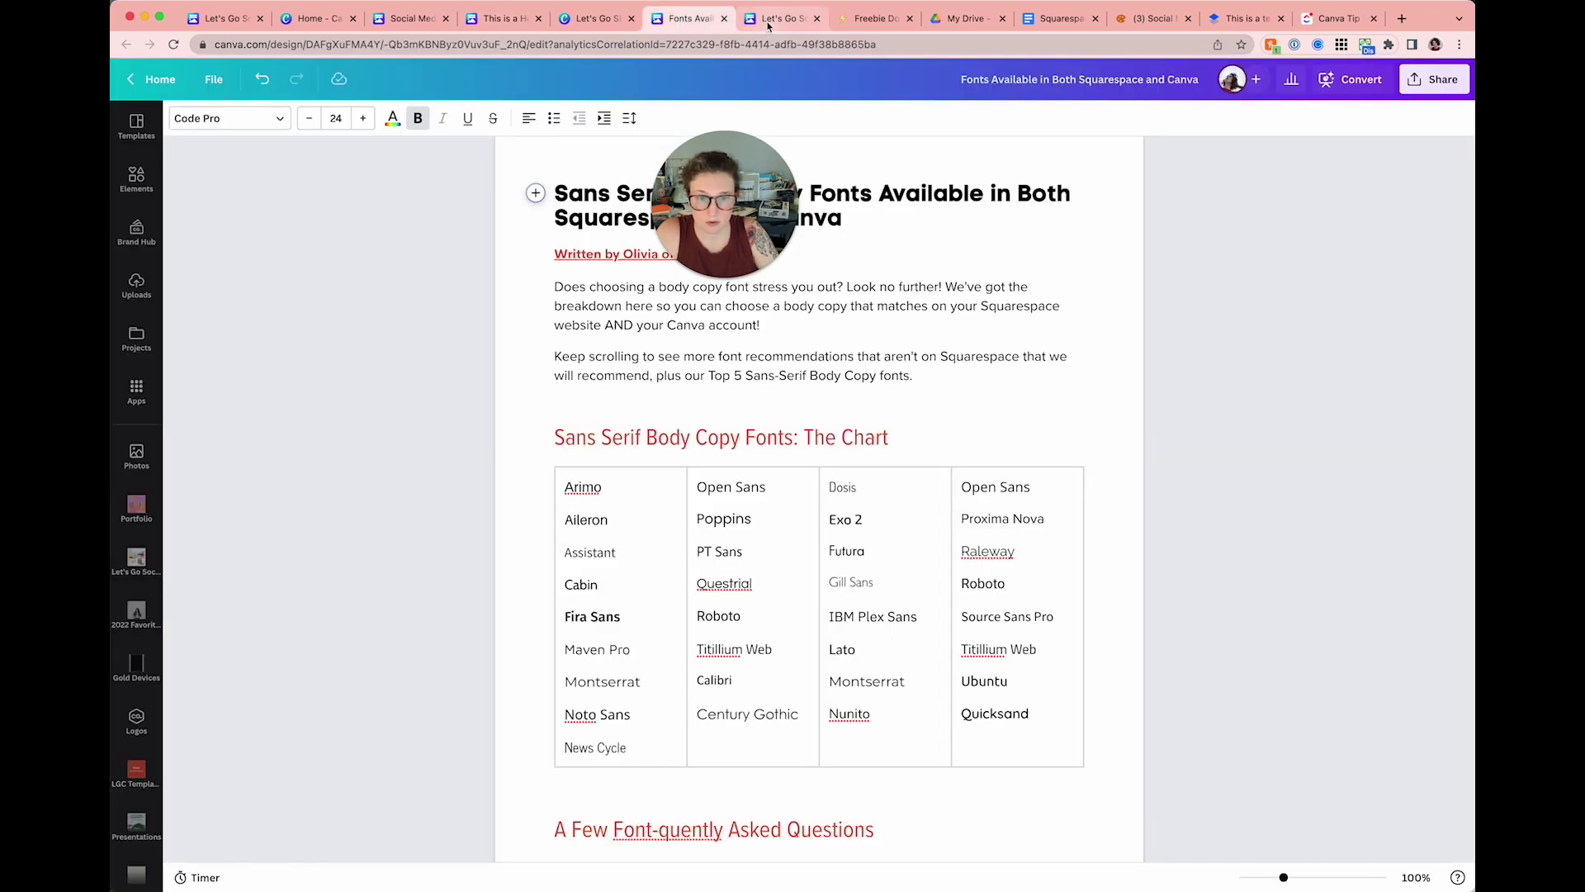
Step: Switch to the Let's Go Social + Canva Jumpstart doc, dismiss its sharing options, and scroll through it
{"action": "left_click", "coordinate": [768, 22]}
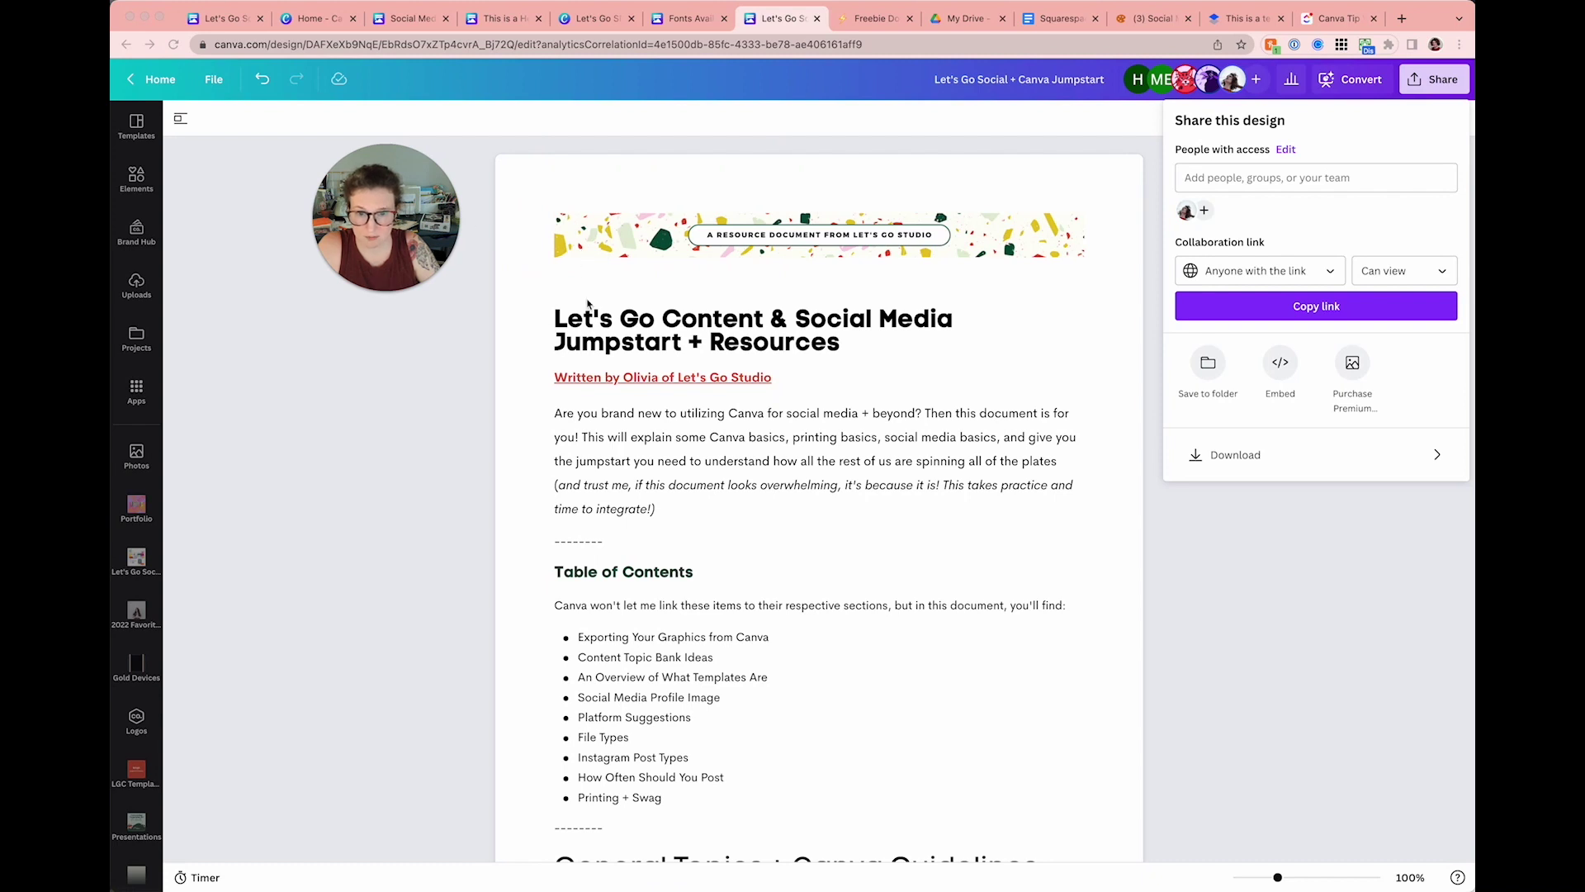
{"action": "left_click", "coordinate": [676, 336]}
{"action": "left_click", "coordinate": [700, 329]}
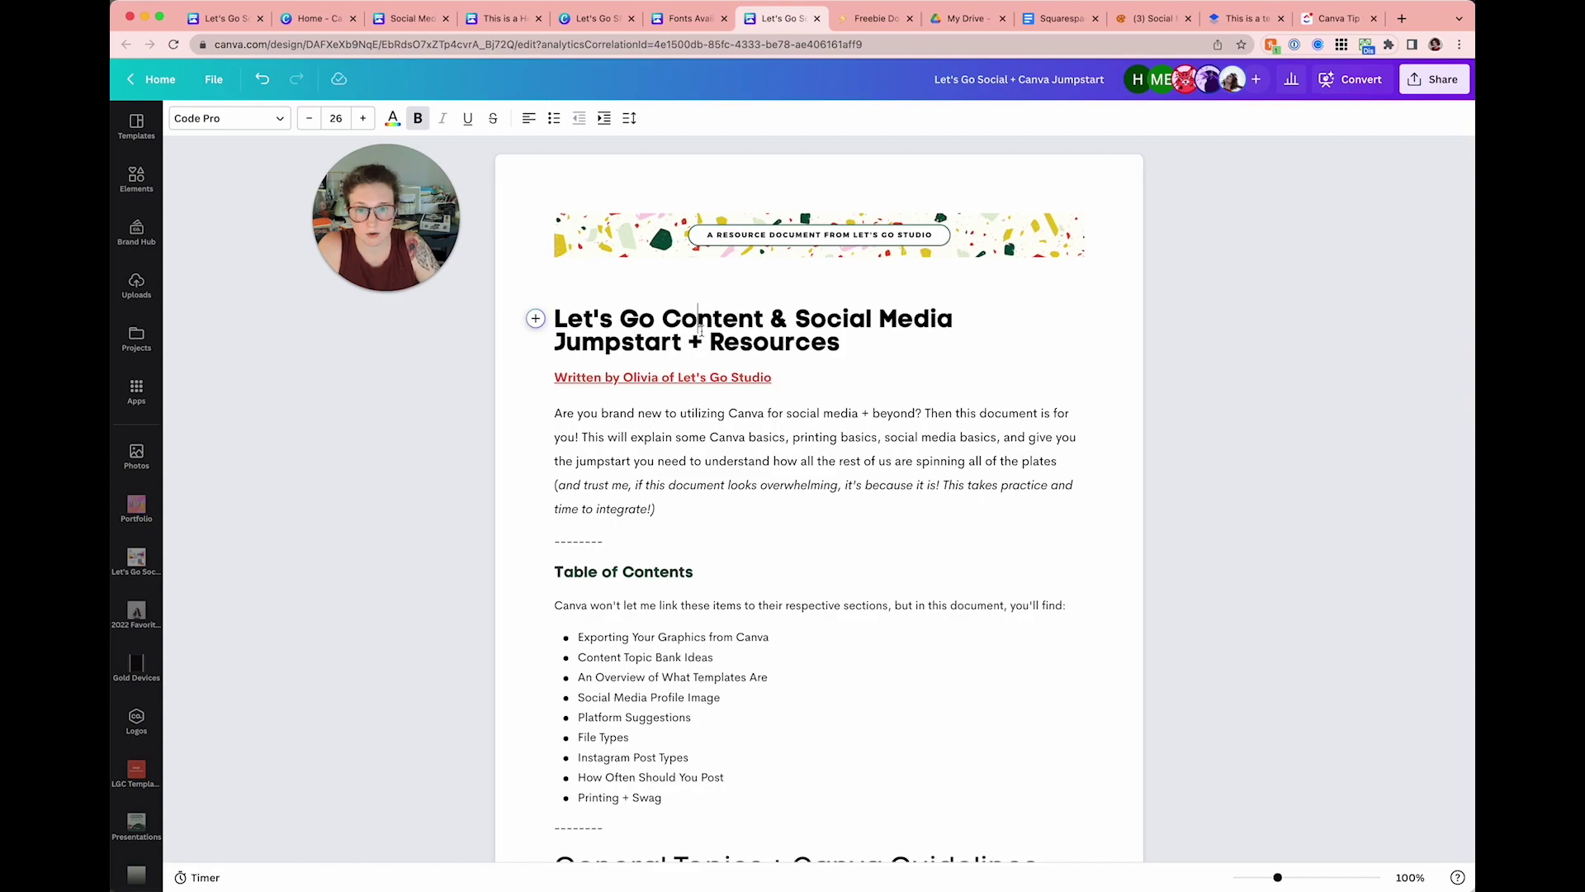
{"action": "scroll", "coordinate": [856, 343], "scroll_direction": "down", "scroll_amount": 20}
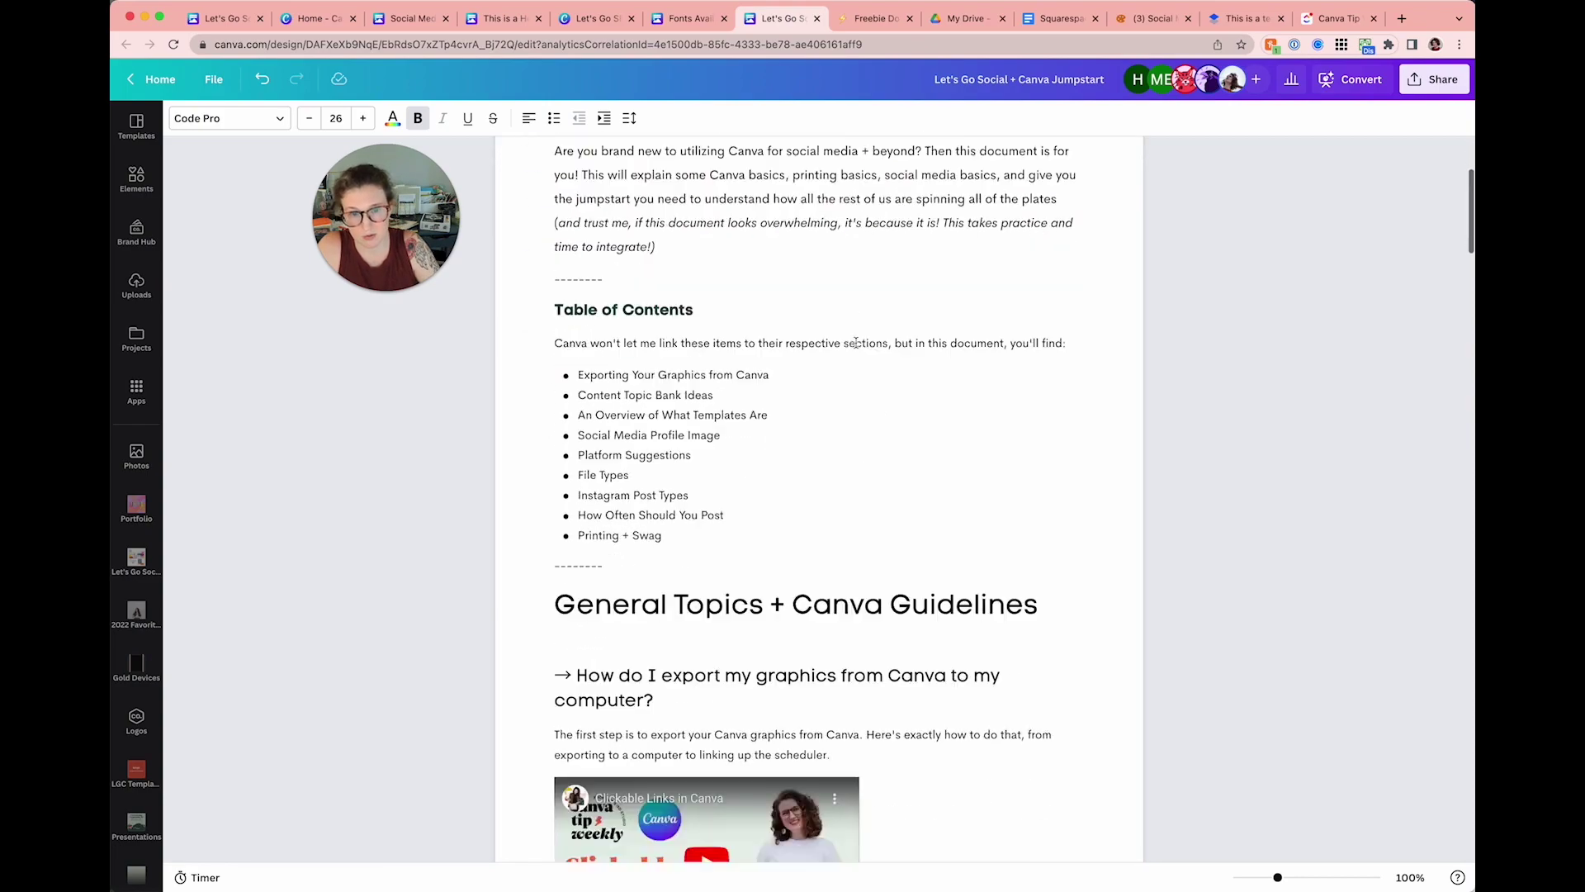
{"action": "scroll", "coordinate": [856, 342], "scroll_direction": "down", "scroll_amount": 20}
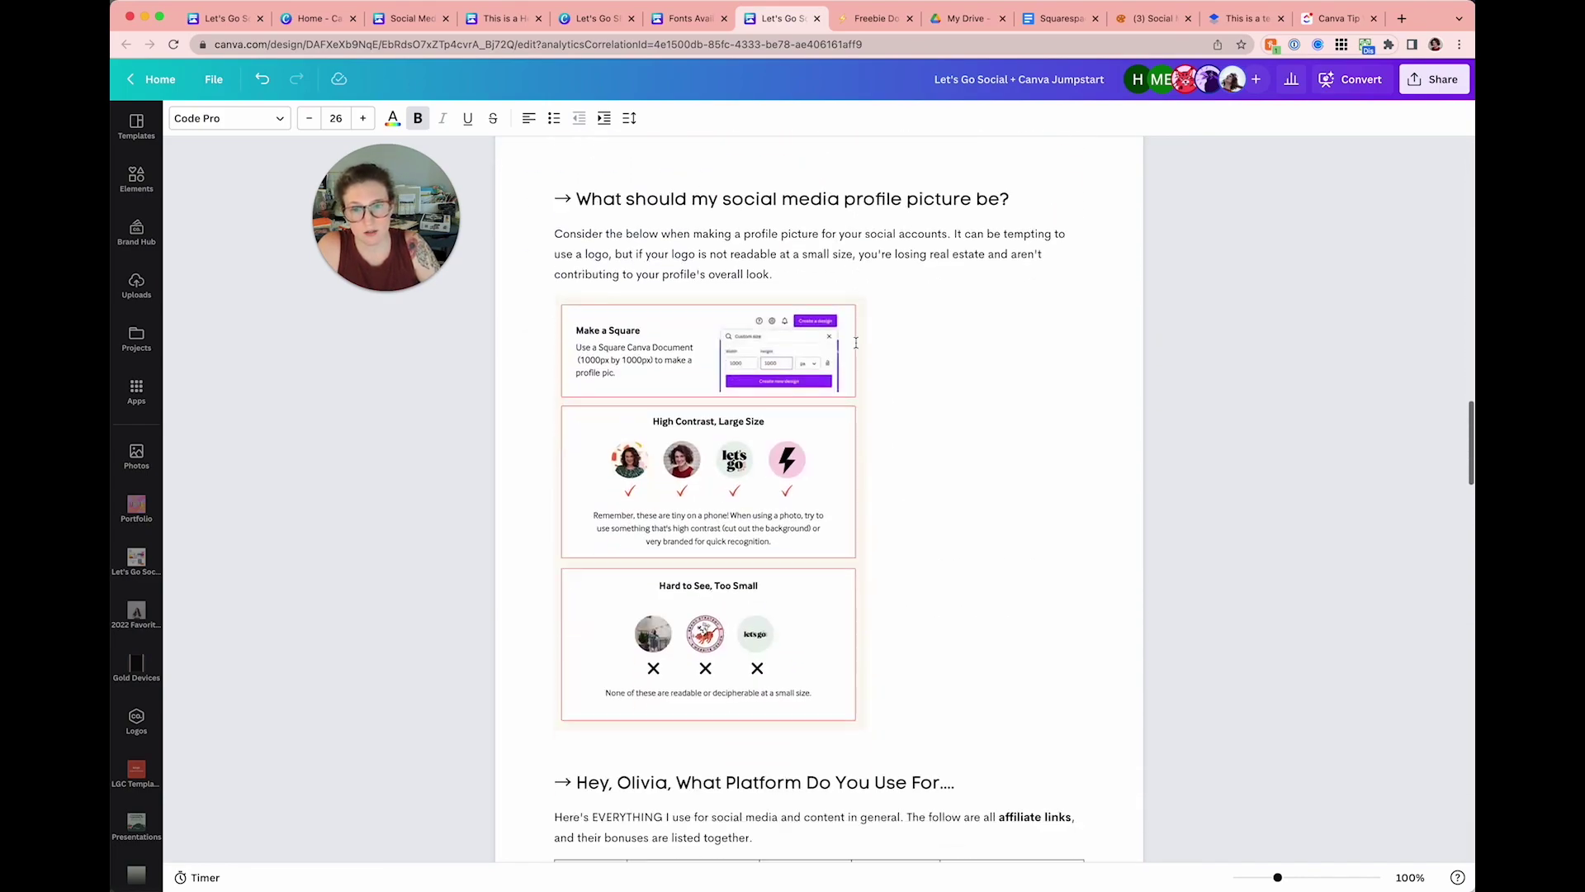
{"action": "scroll", "coordinate": [856, 343], "scroll_direction": "down", "scroll_amount": 10}
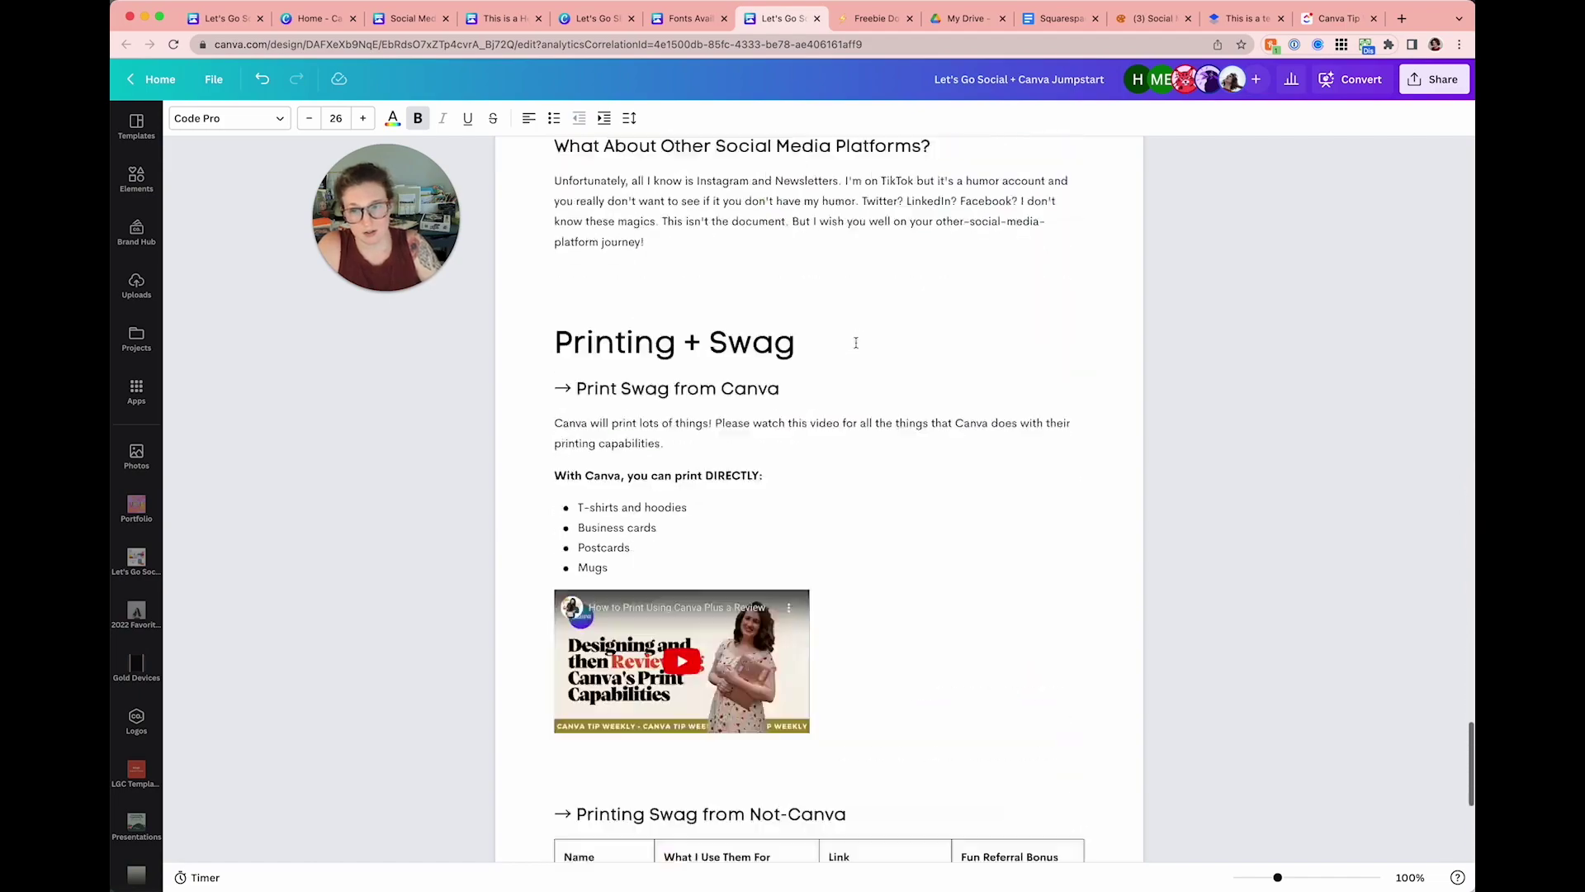
{"action": "scroll", "coordinate": [856, 346], "scroll_direction": "up", "scroll_amount": 20}
{"action": "scroll", "coordinate": [857, 348], "scroll_direction": "up", "scroll_amount": 20}
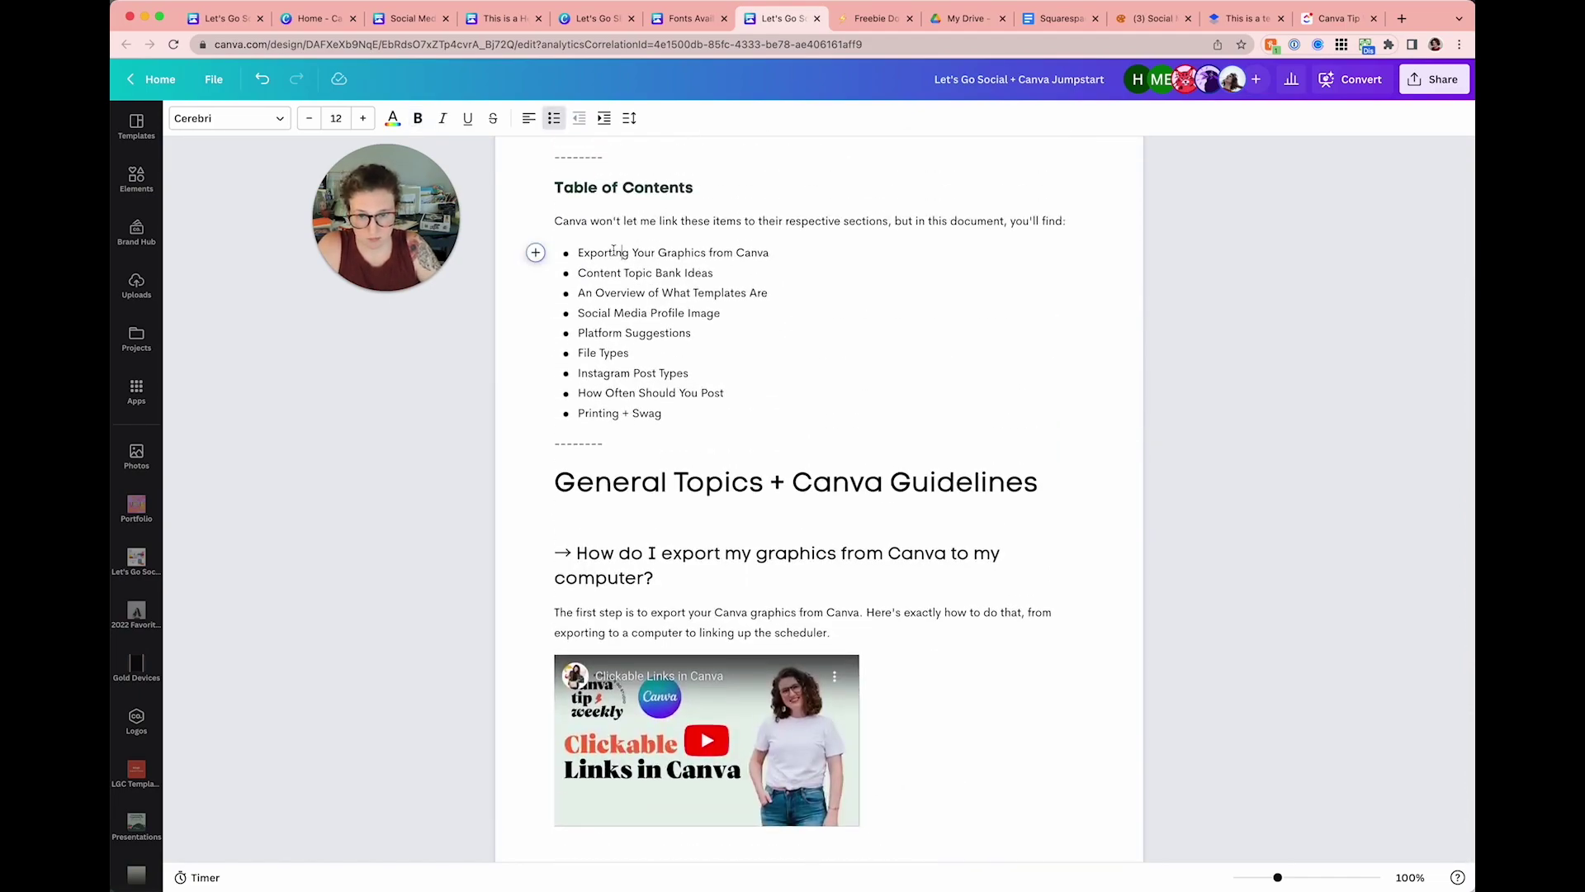
Step: Scroll through the rest of the doc and view its Insights: 90 total views, 77 viewers
{"action": "left_click_drag", "start_coordinate": [629, 263], "coordinate": [726, 393]}
{"action": "left_click", "coordinate": [704, 414]}
{"action": "scroll", "coordinate": [704, 416], "scroll_direction": "down", "scroll_amount": 2}
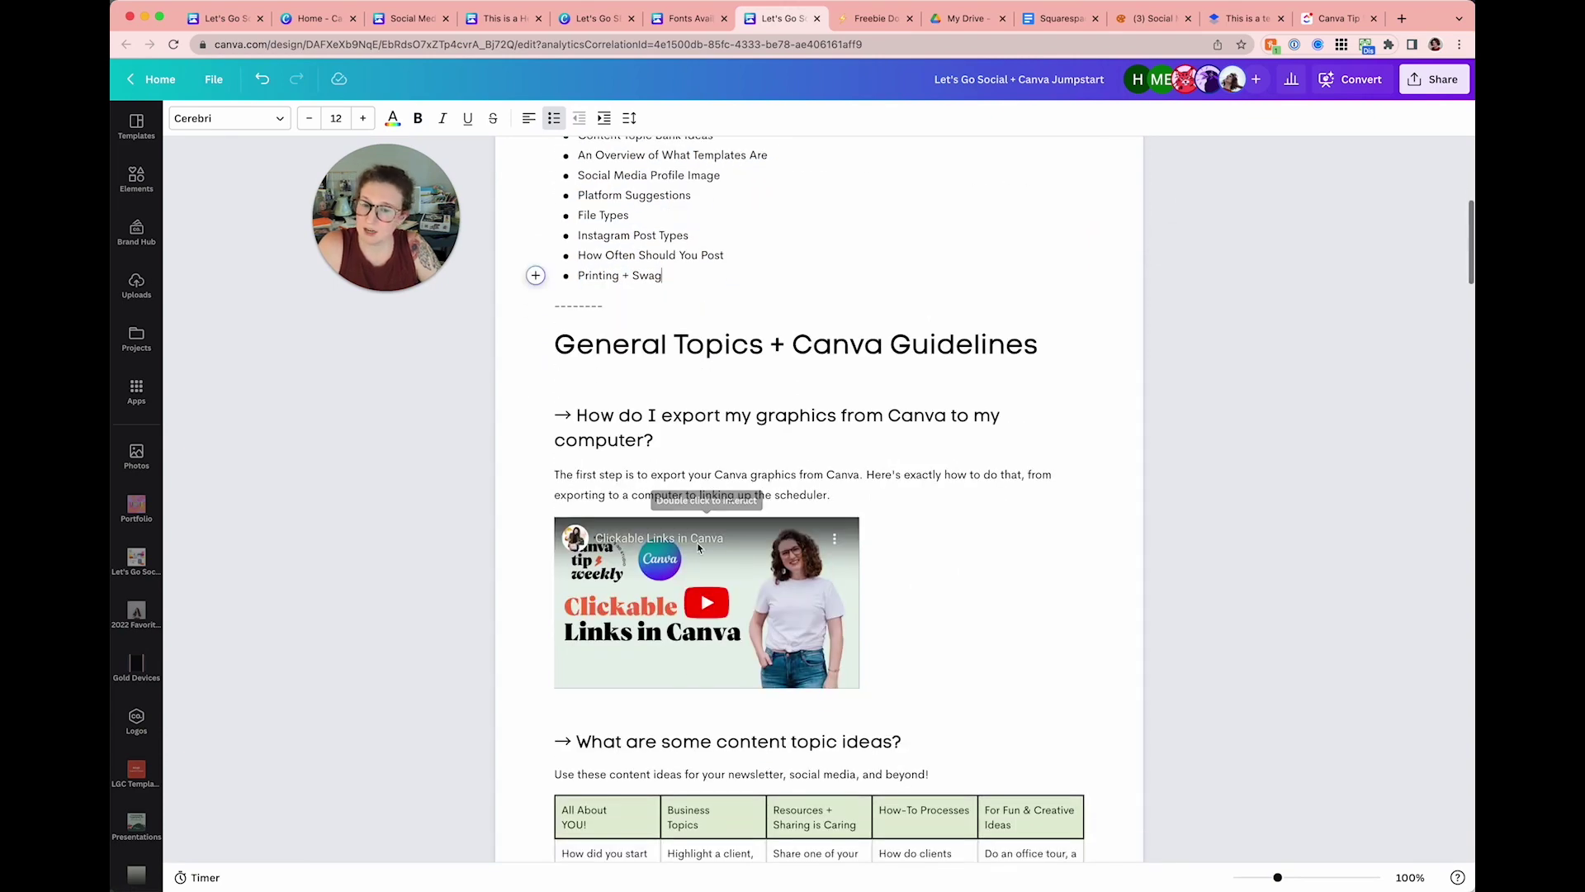
{"action": "scroll", "coordinate": [697, 542], "scroll_direction": "down", "scroll_amount": 9}
{"action": "scroll", "coordinate": [698, 548], "scroll_direction": "down", "scroll_amount": 9}
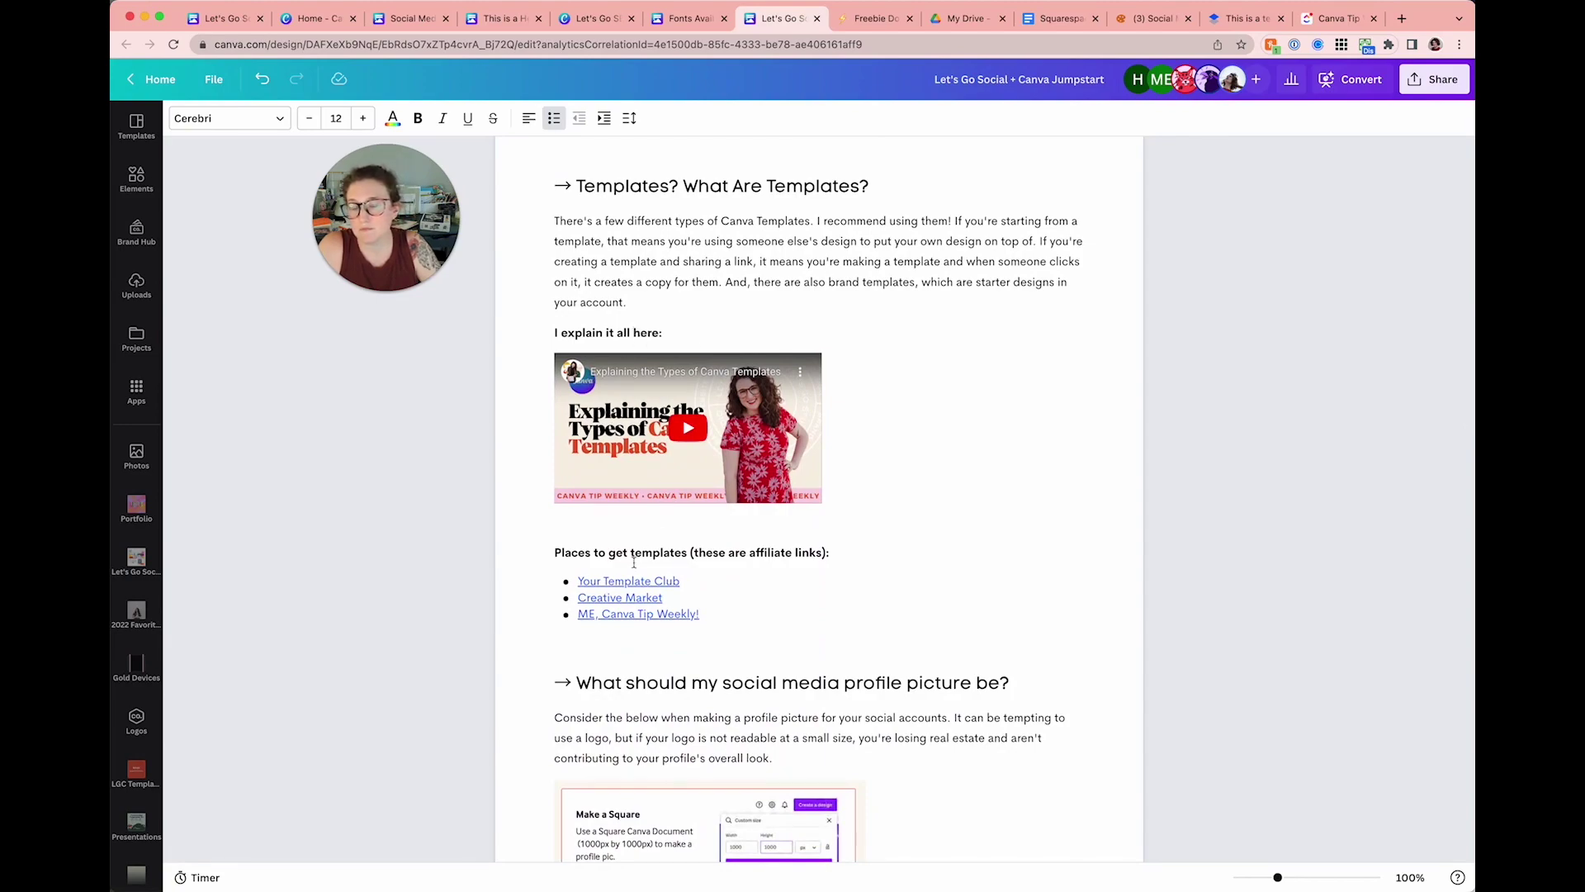
{"action": "scroll", "coordinate": [684, 496], "scroll_direction": "down", "scroll_amount": 20}
{"action": "scroll", "coordinate": [635, 567], "scroll_direction": "down", "scroll_amount": 20}
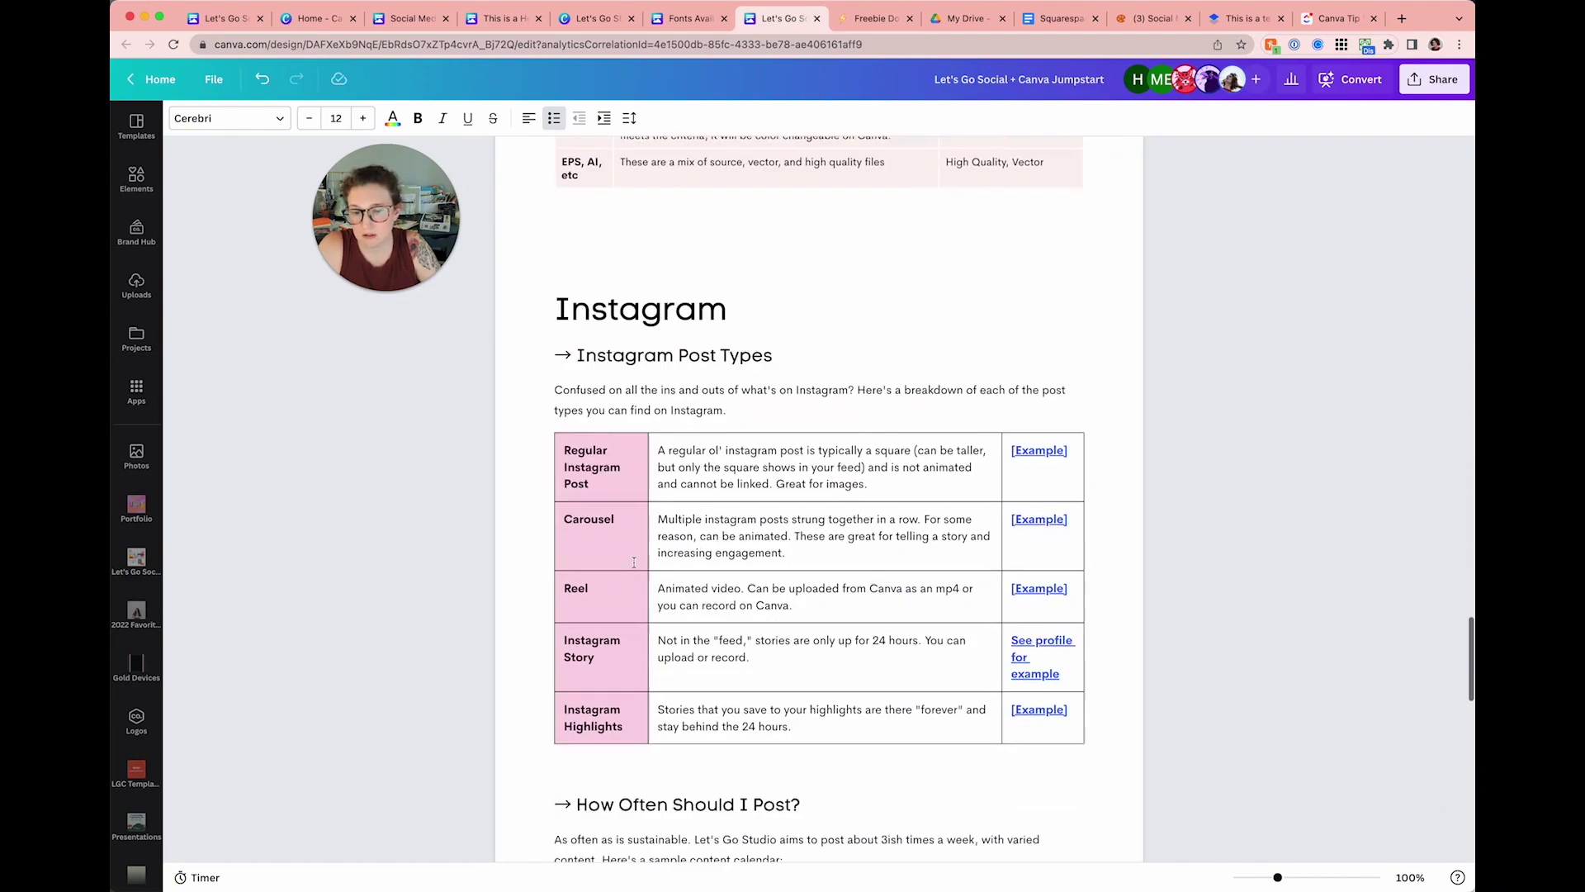
{"action": "scroll", "coordinate": [635, 568], "scroll_direction": "down", "scroll_amount": 3}
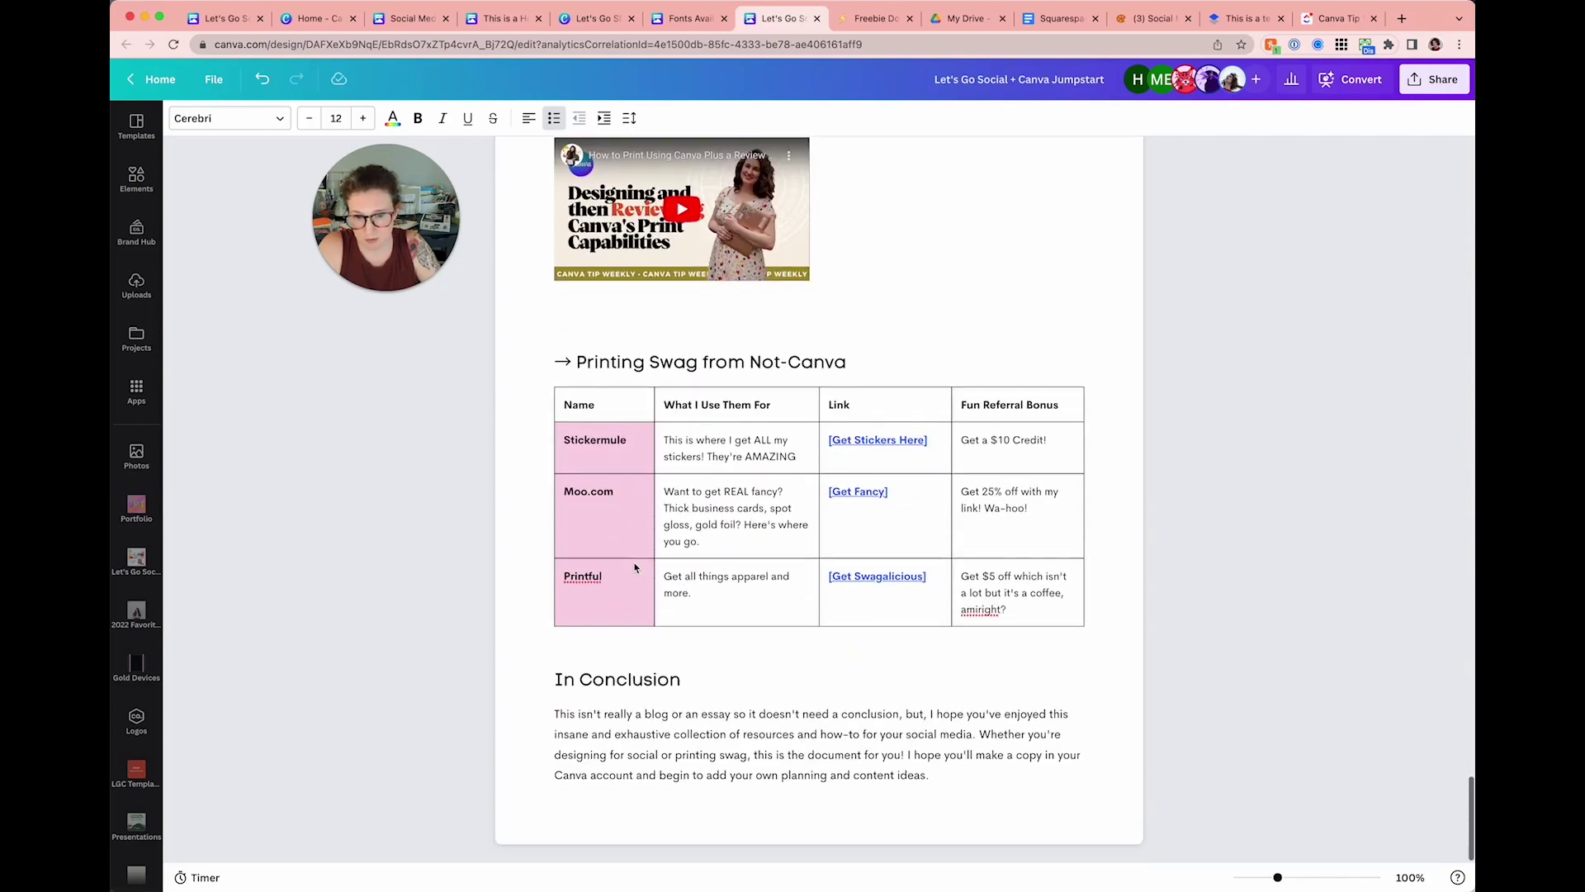
{"action": "scroll", "coordinate": [635, 567], "scroll_direction": "up", "scroll_amount": 20}
{"action": "scroll", "coordinate": [635, 568], "scroll_direction": "up", "scroll_amount": 4}
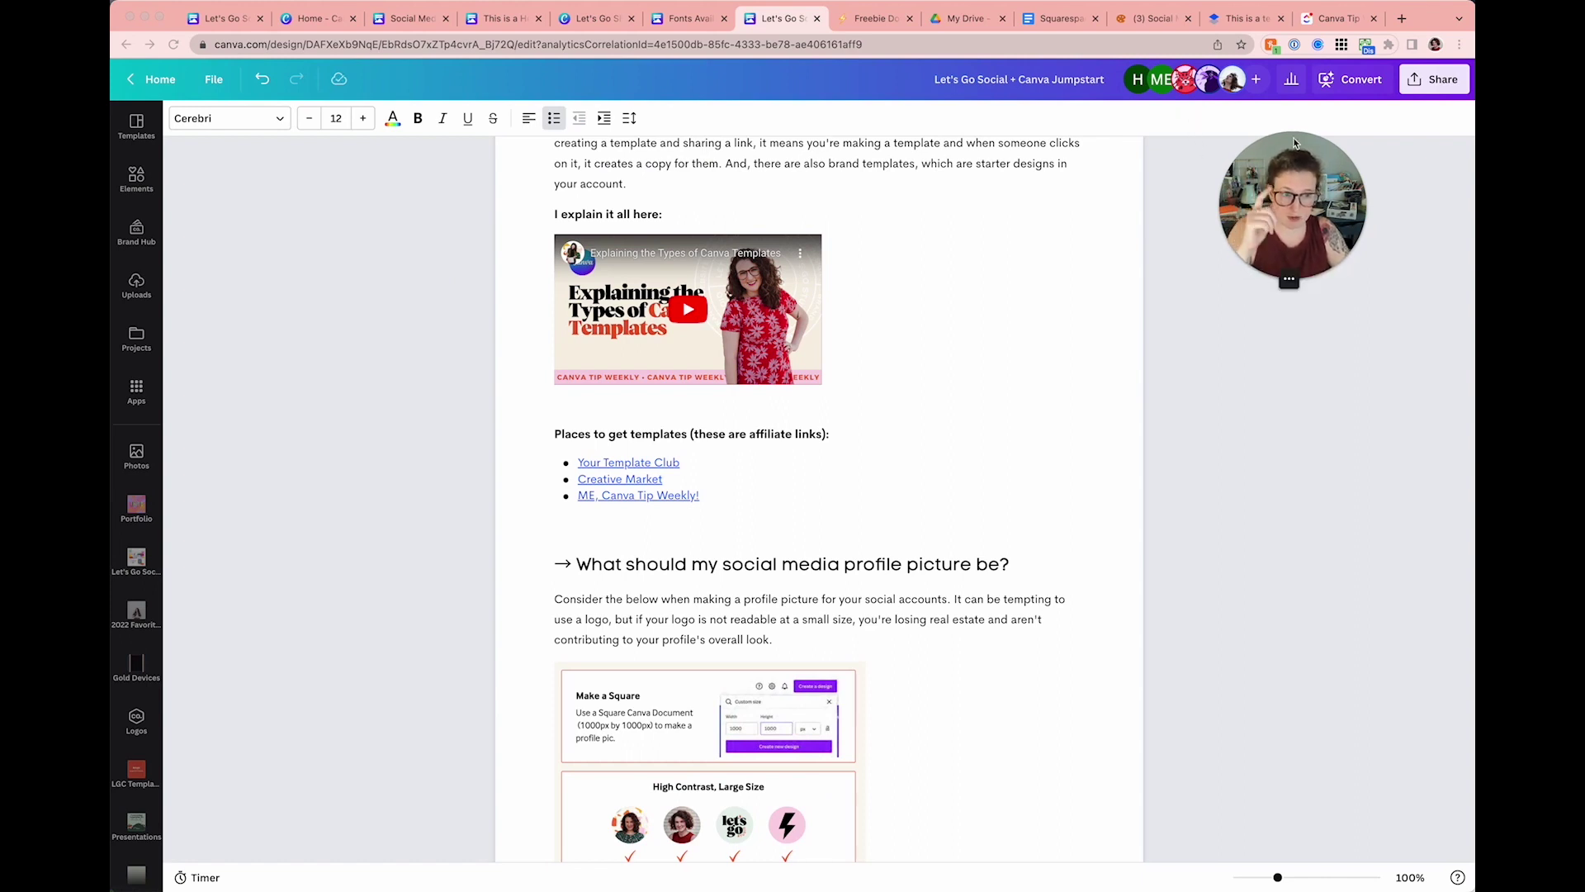
{"action": "left_click", "coordinate": [1290, 80]}
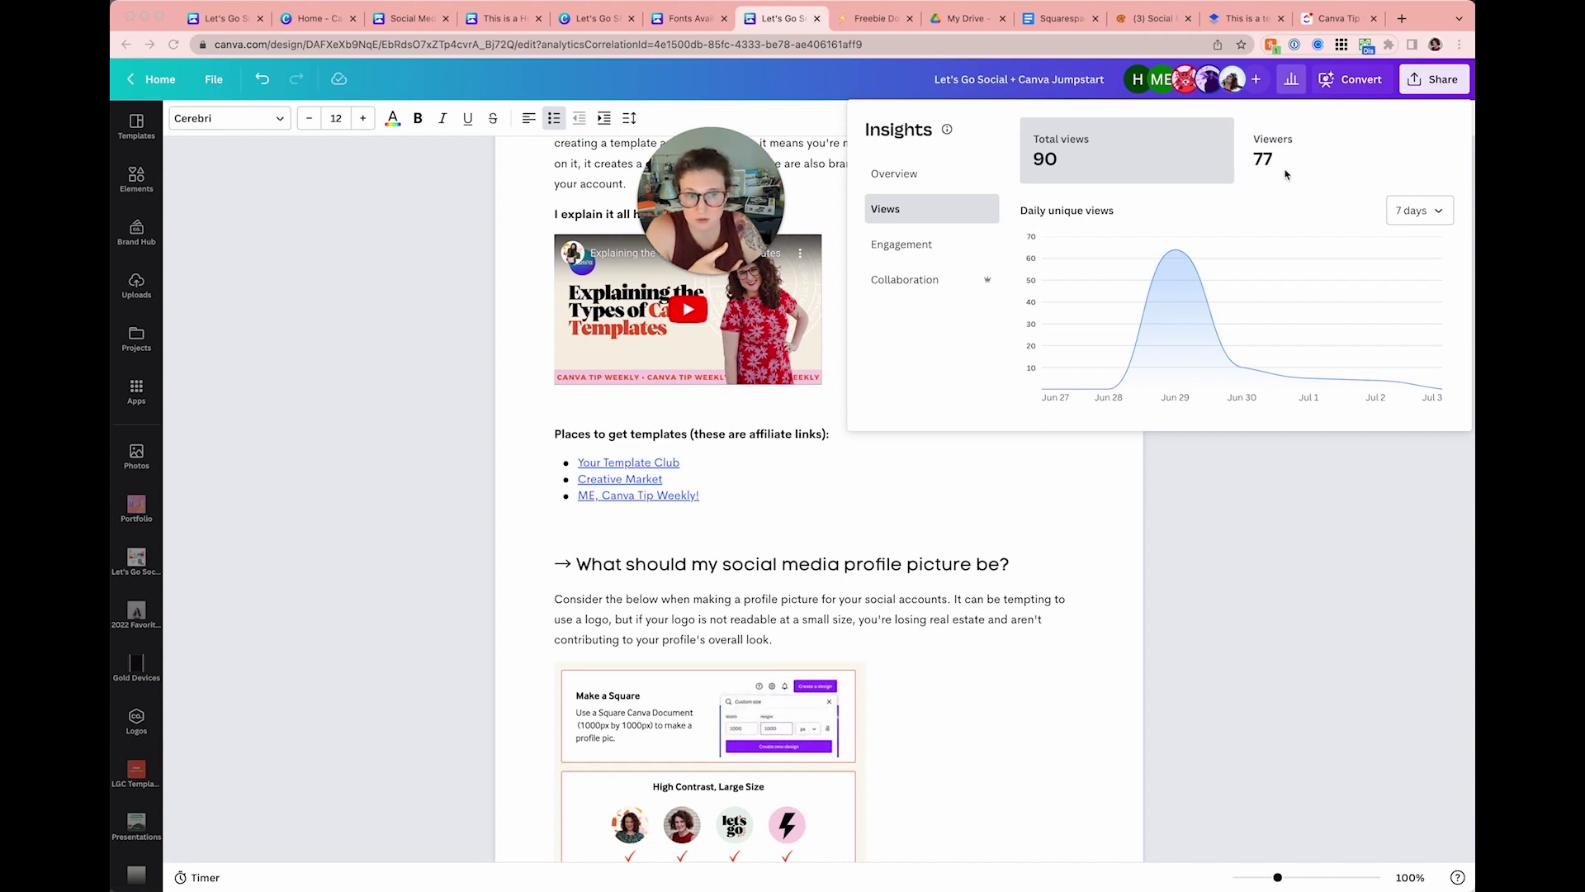
Step: Review the Jumpstart doc's 7-day Insights: word-count overview, 9 link clicks, and 0 comments
{"action": "left_click", "coordinate": [1408, 216]}
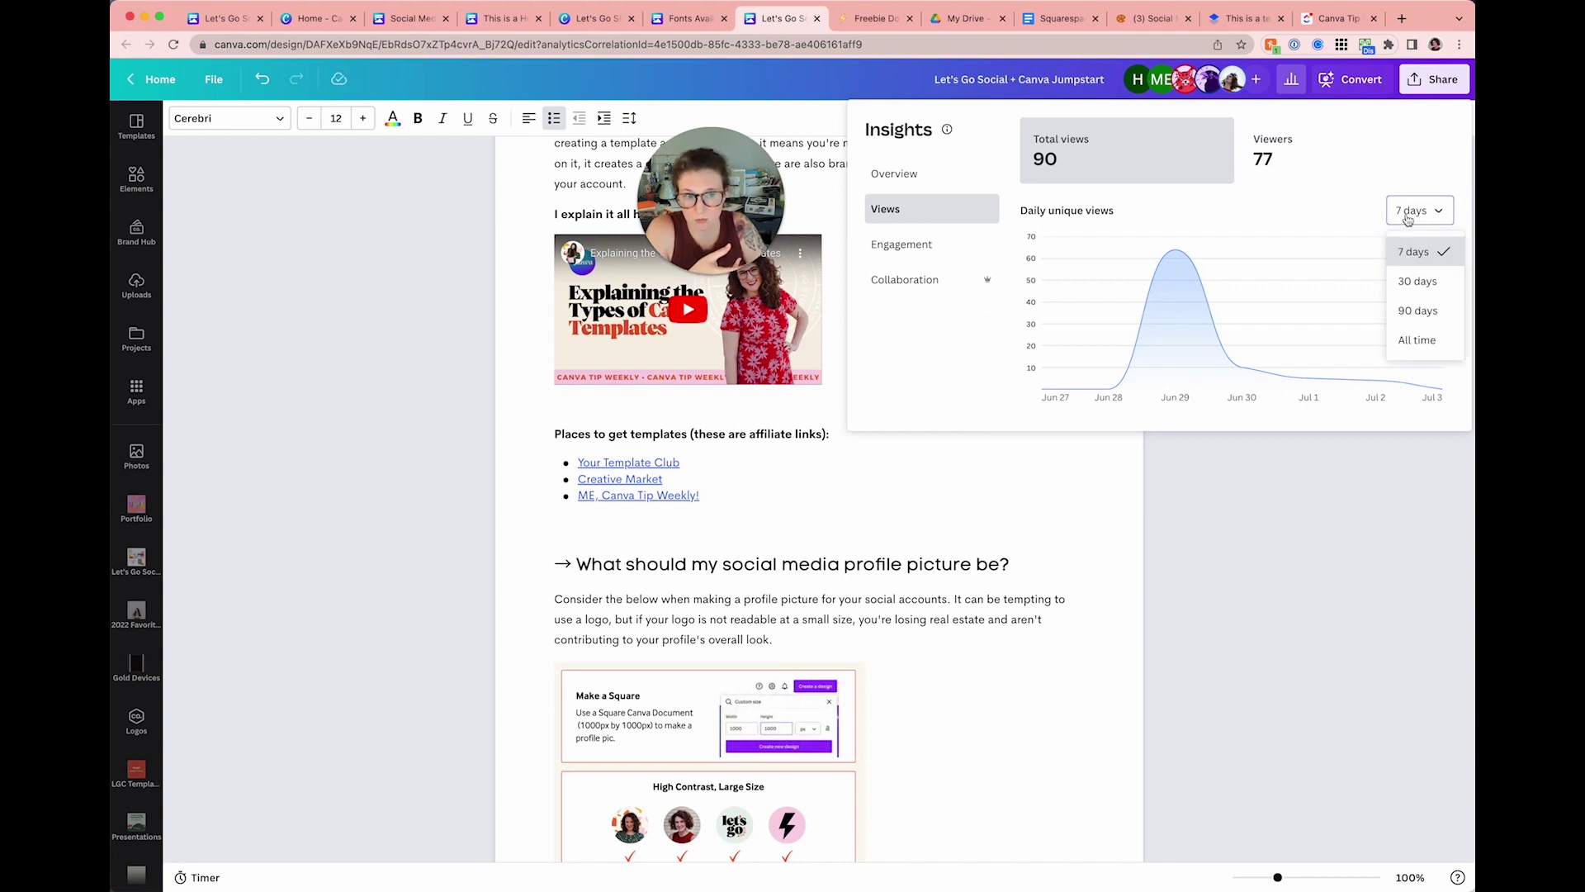
{"action": "left_click", "coordinate": [1335, 200]}
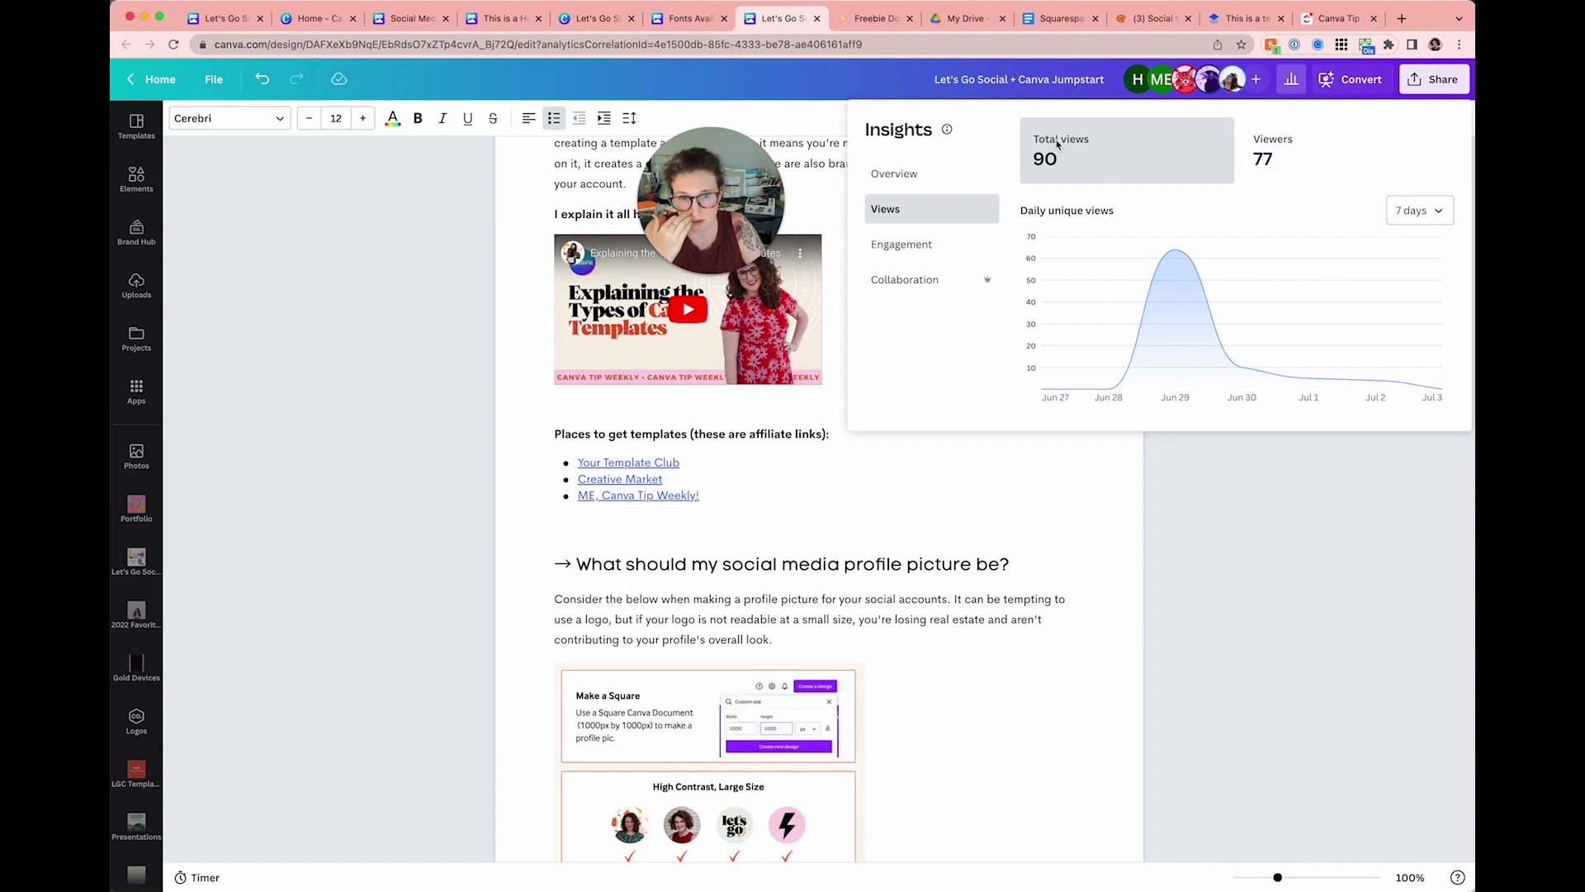
{"action": "left_click", "coordinate": [952, 169]}
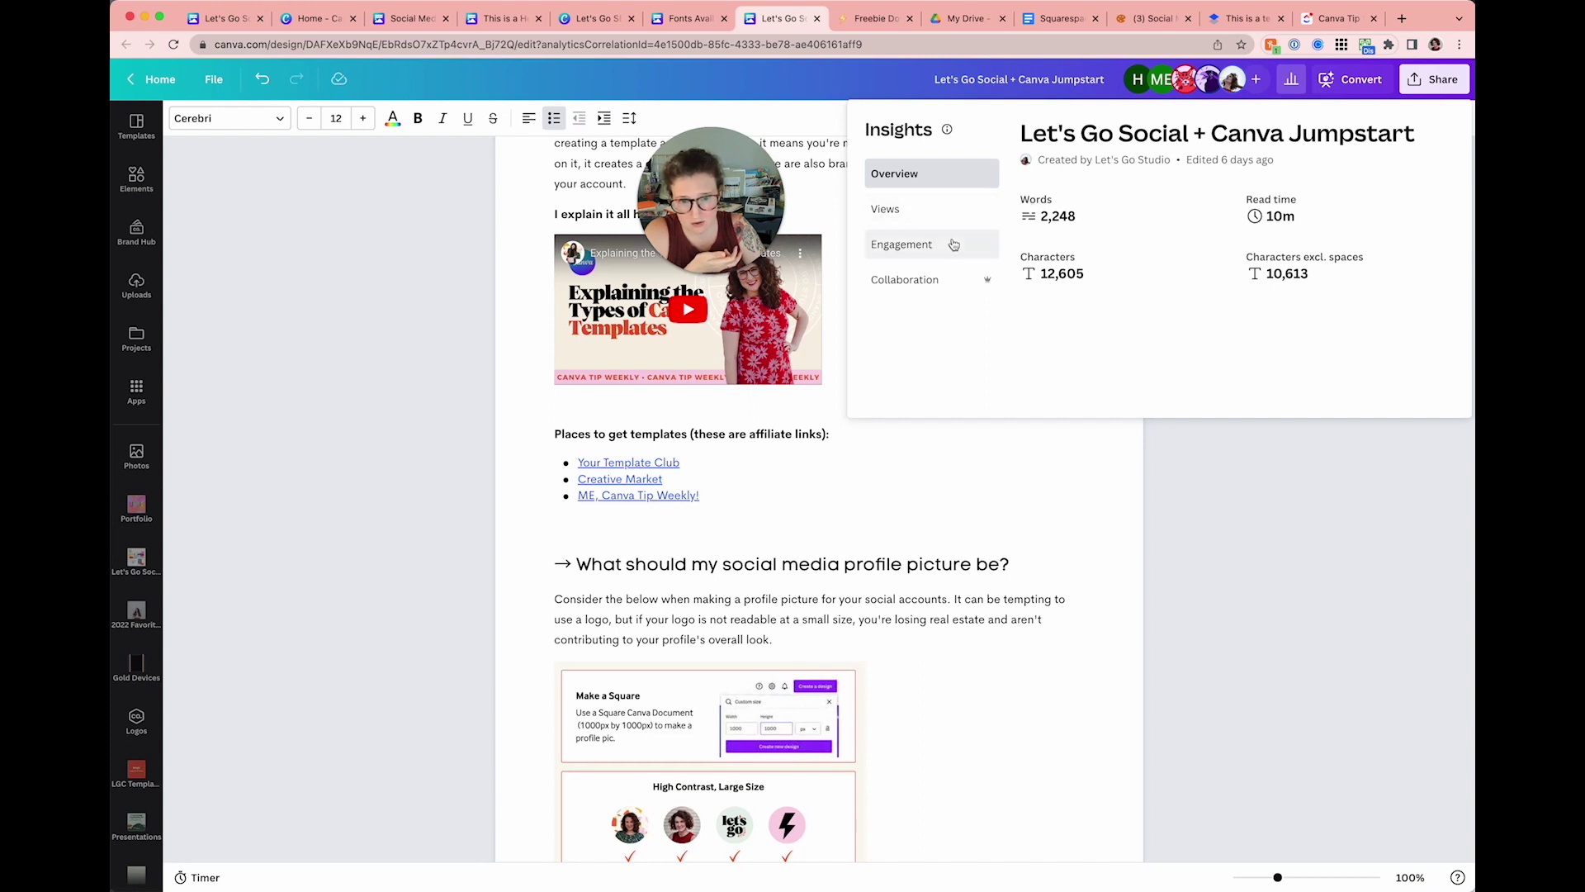
{"action": "left_click", "coordinate": [1000, 244]}
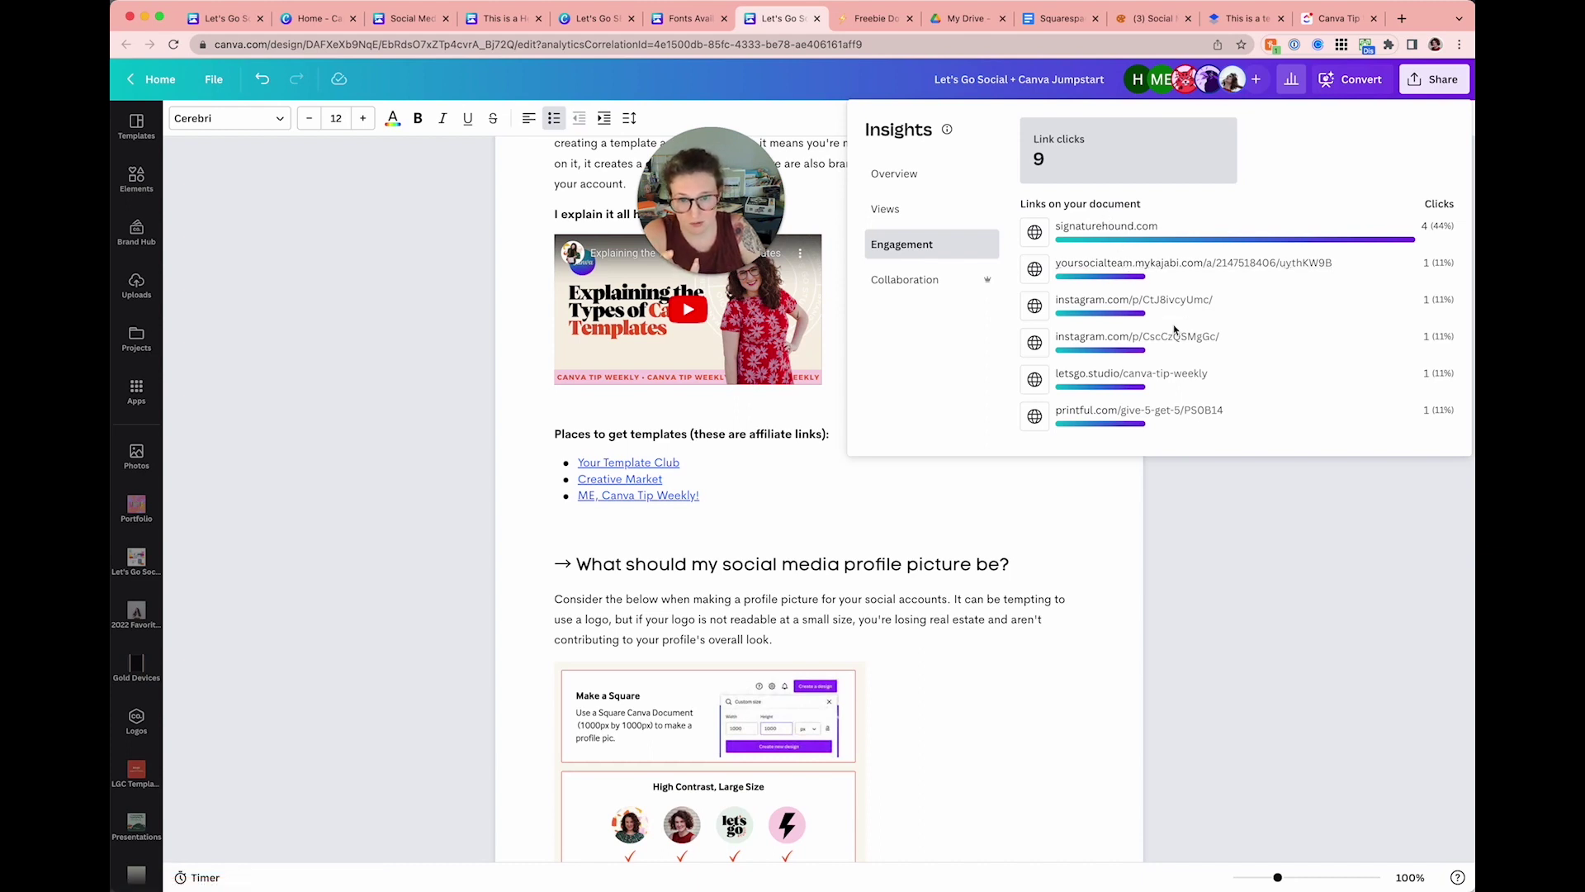
{"action": "left_click", "coordinate": [907, 279]}
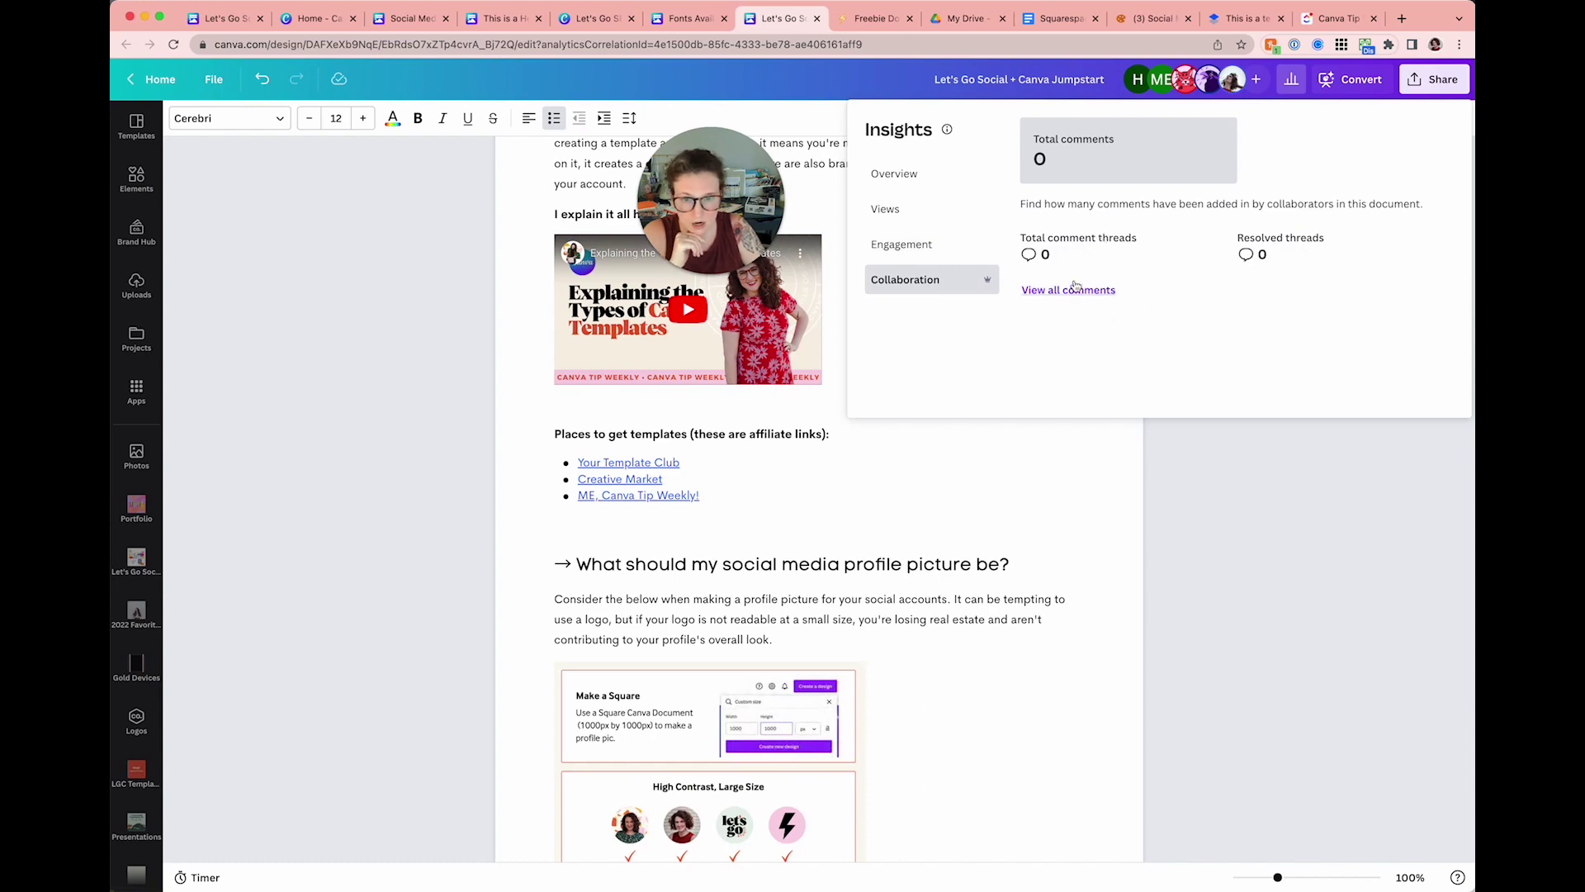
{"action": "left_click", "coordinate": [700, 211]}
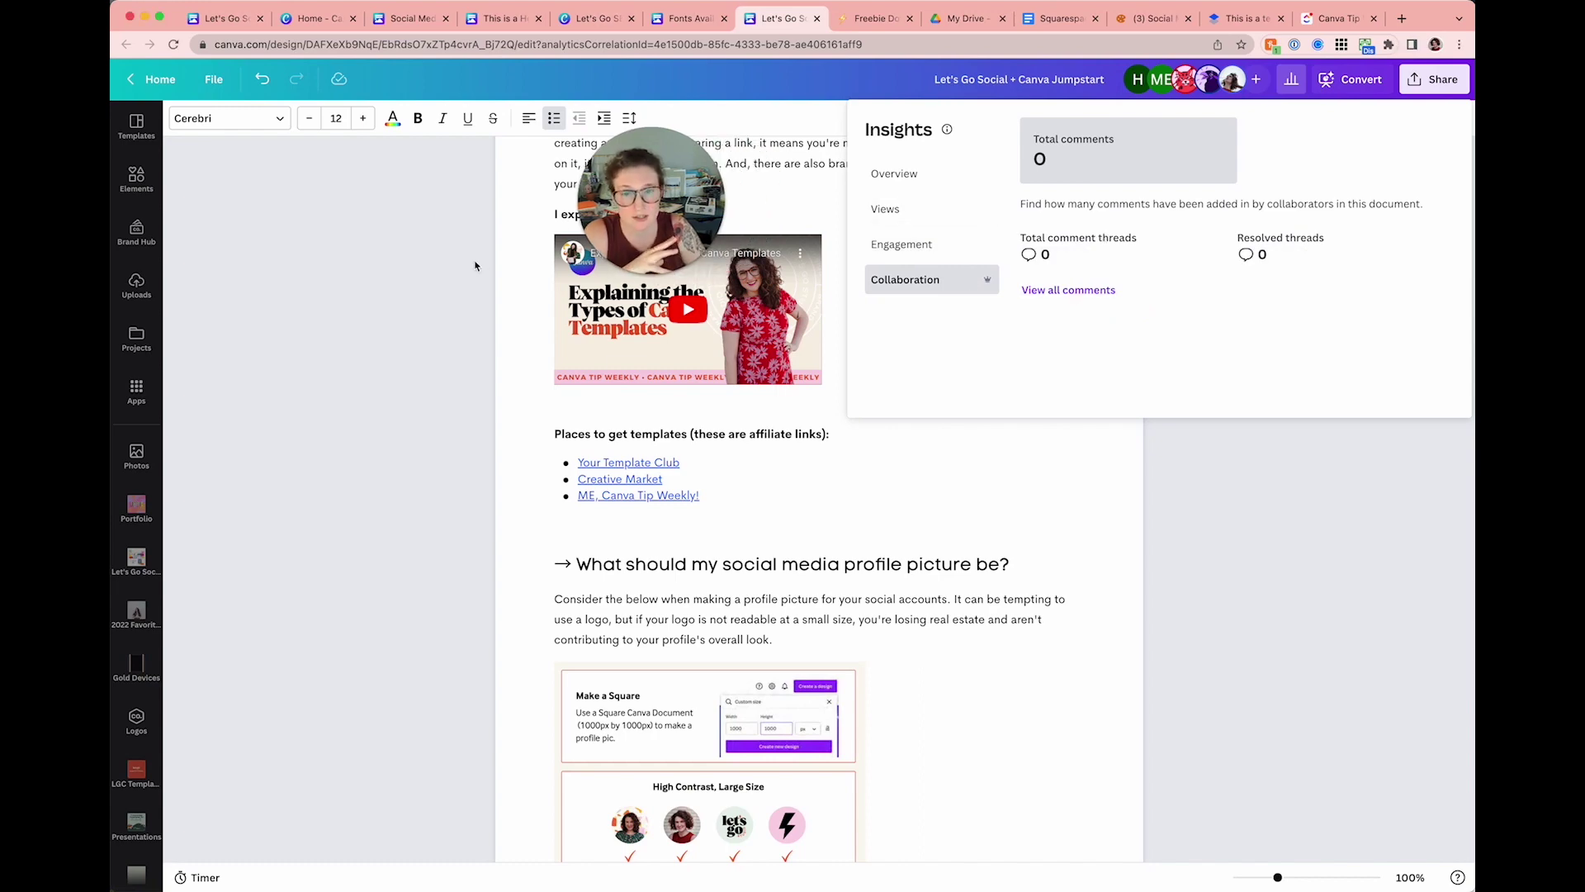
{"action": "scroll", "coordinate": [743, 495], "scroll_direction": "up", "scroll_amount": 15}
Step: In the review doc, strike through the line 'I get stats on who's viewed'
{"action": "left_click", "coordinate": [407, 20]}
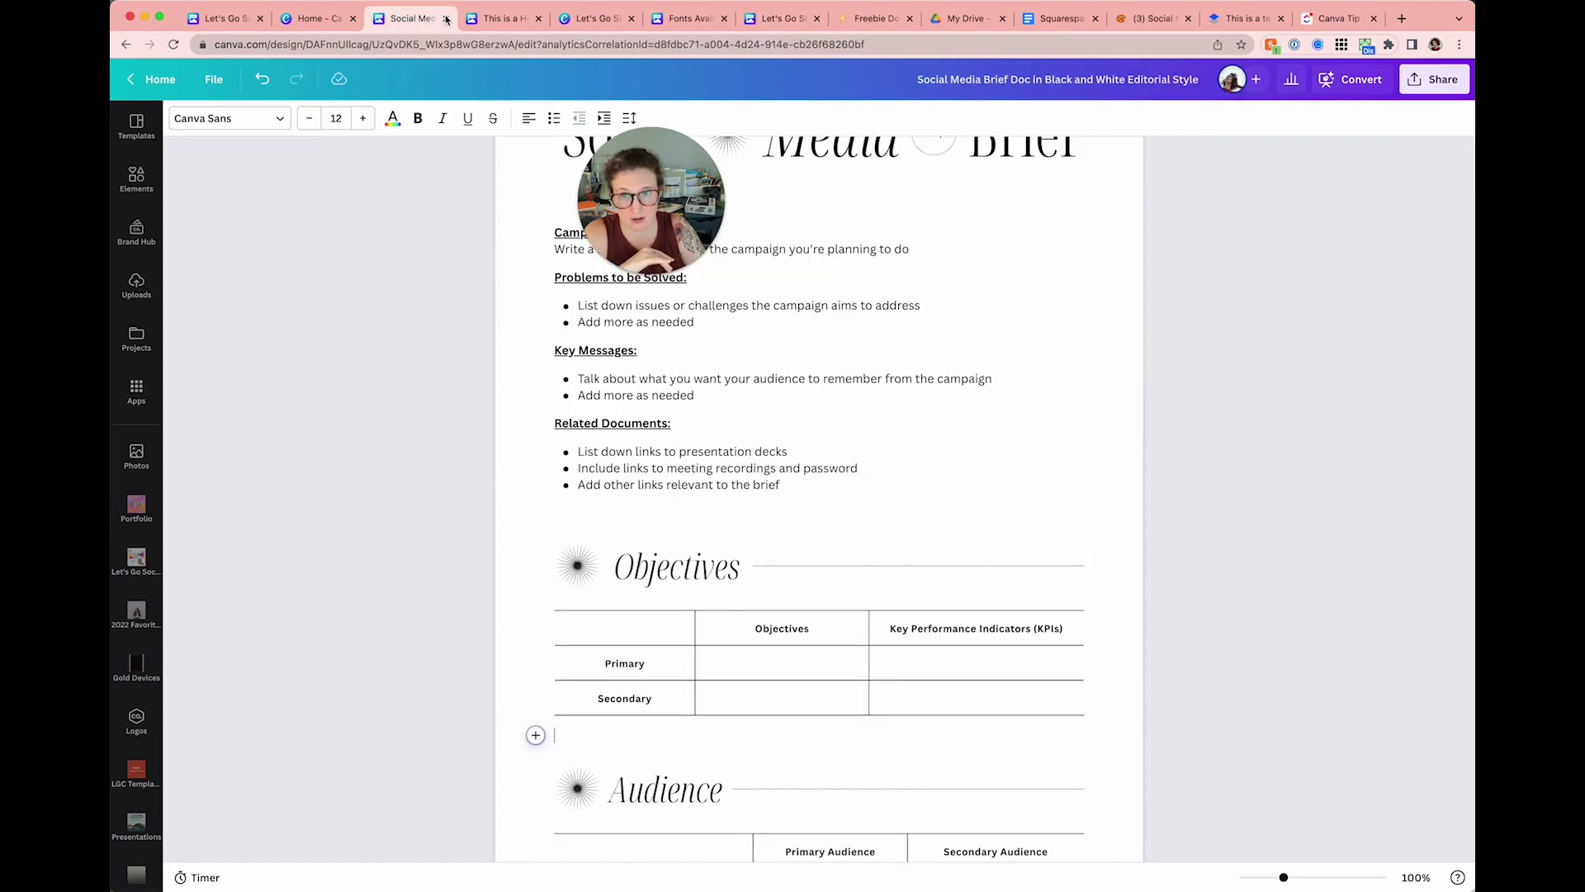
{"action": "left_click", "coordinate": [499, 18]}
{"action": "left_click", "coordinate": [604, 335]}
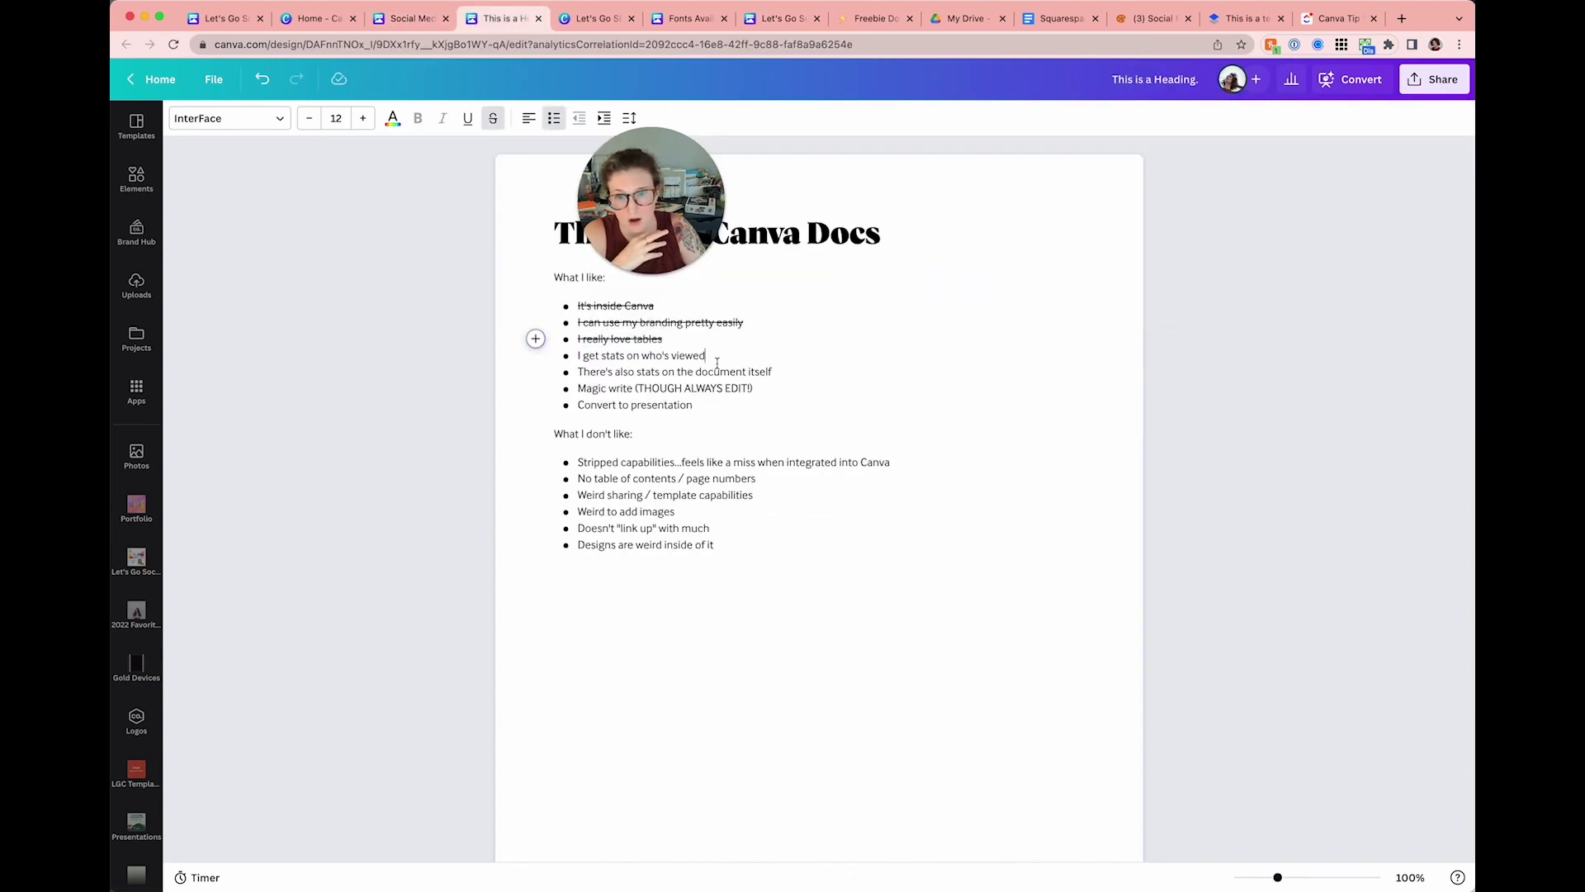
{"action": "left_click_drag", "start_coordinate": [707, 356], "coordinate": [577, 356]}
{"action": "left_click", "coordinate": [496, 119]}
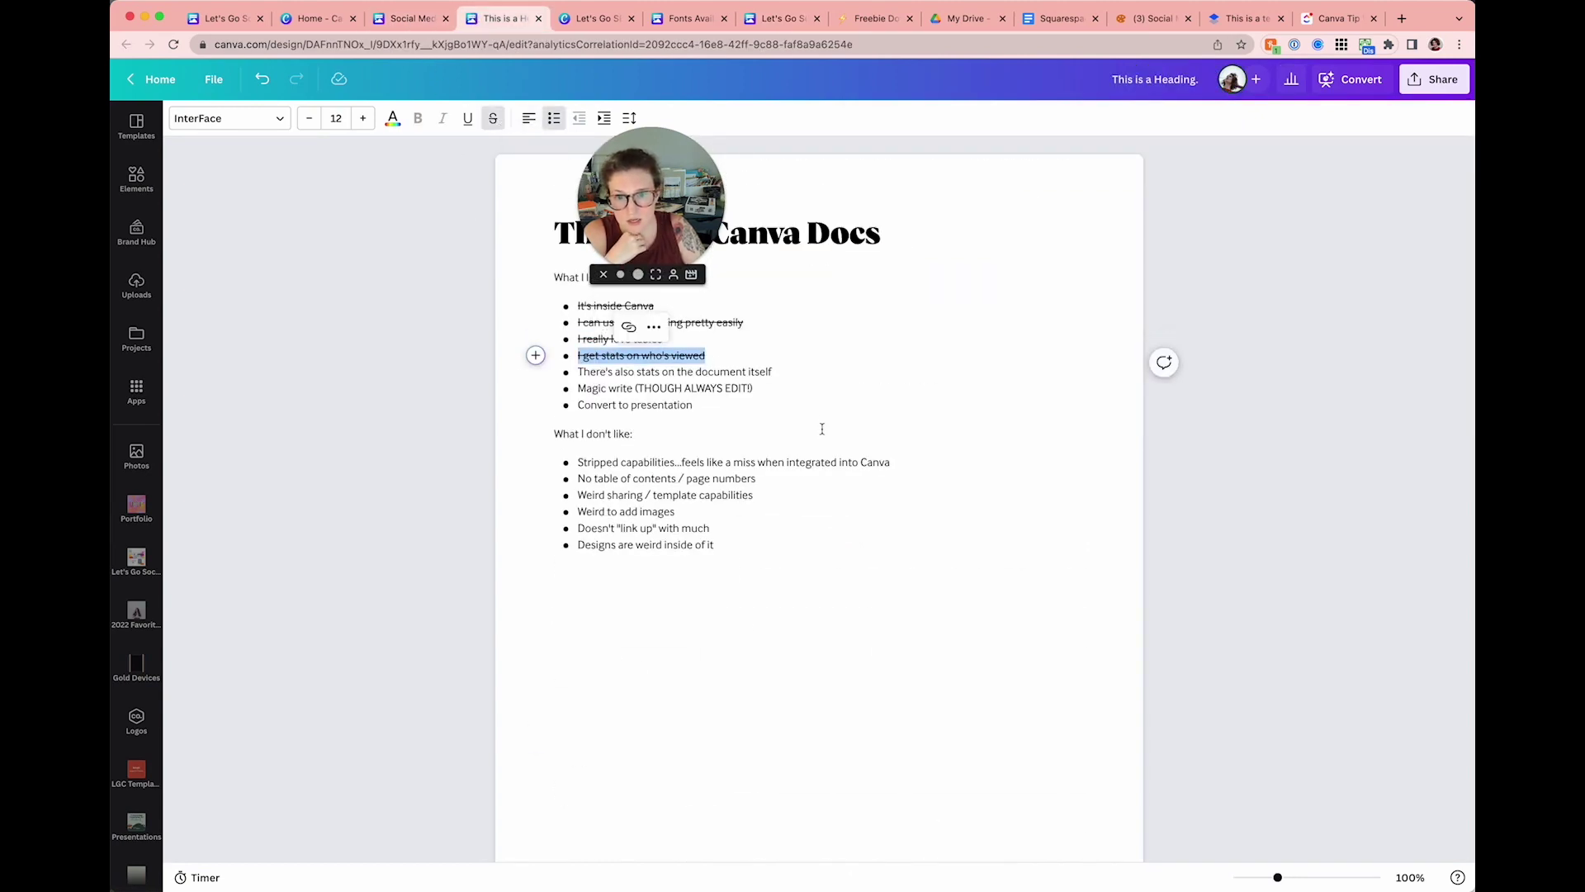
Step: Strike through 'There's also stats on the document itself', then return to the Let's Go Social doc
{"action": "left_click_drag", "start_coordinate": [797, 381], "coordinate": [576, 372]}
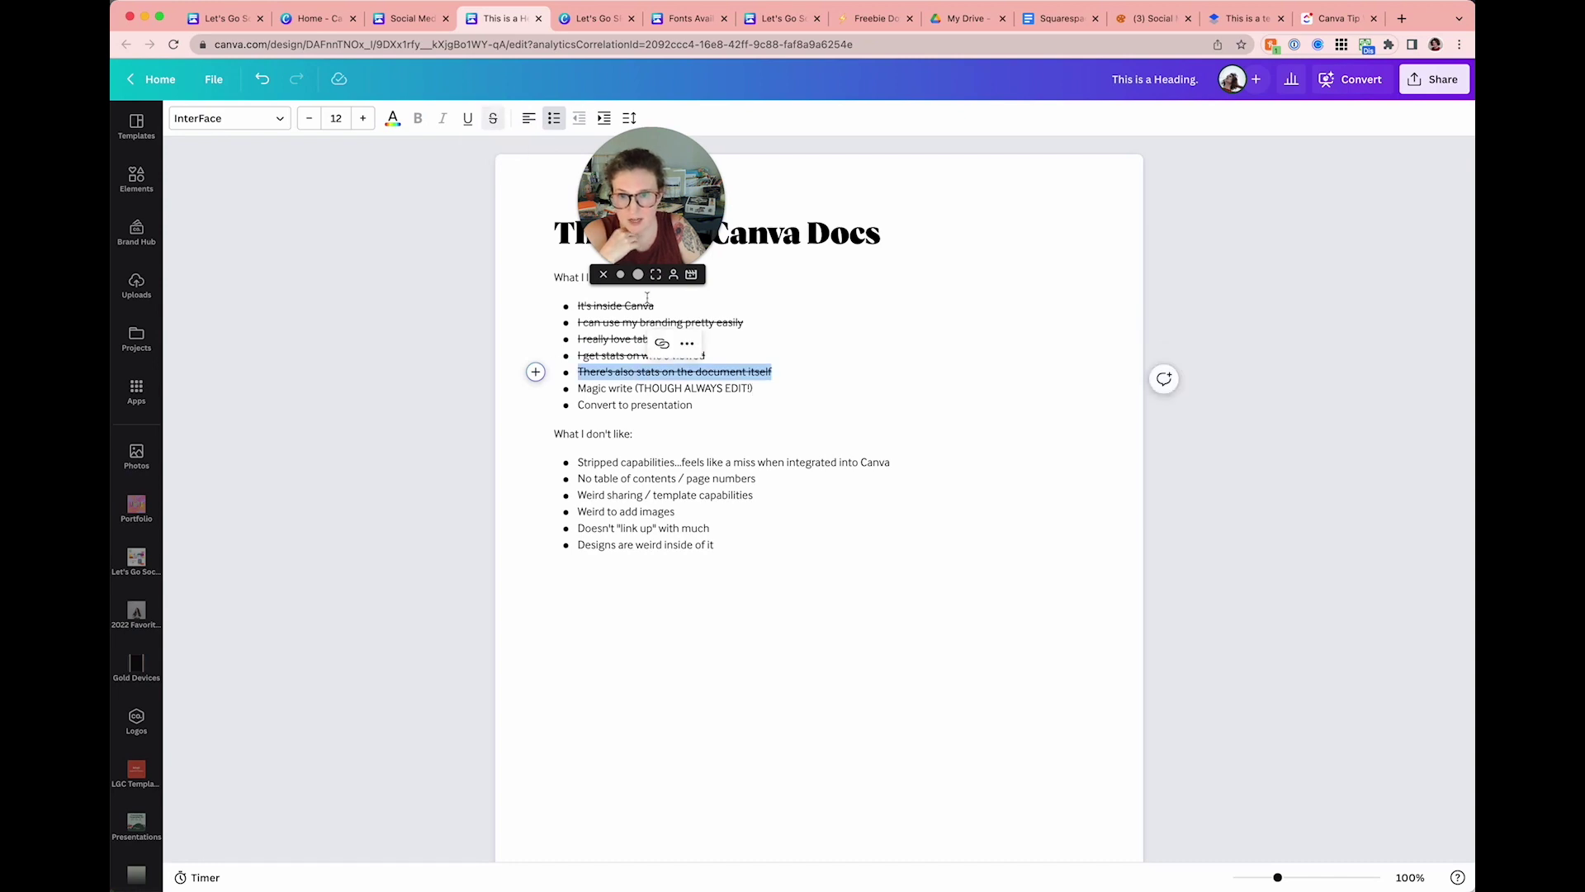
{"action": "left_click", "coordinate": [494, 117]}
{"action": "left_click", "coordinate": [755, 389]}
{"action": "left_click", "coordinate": [703, 408]}
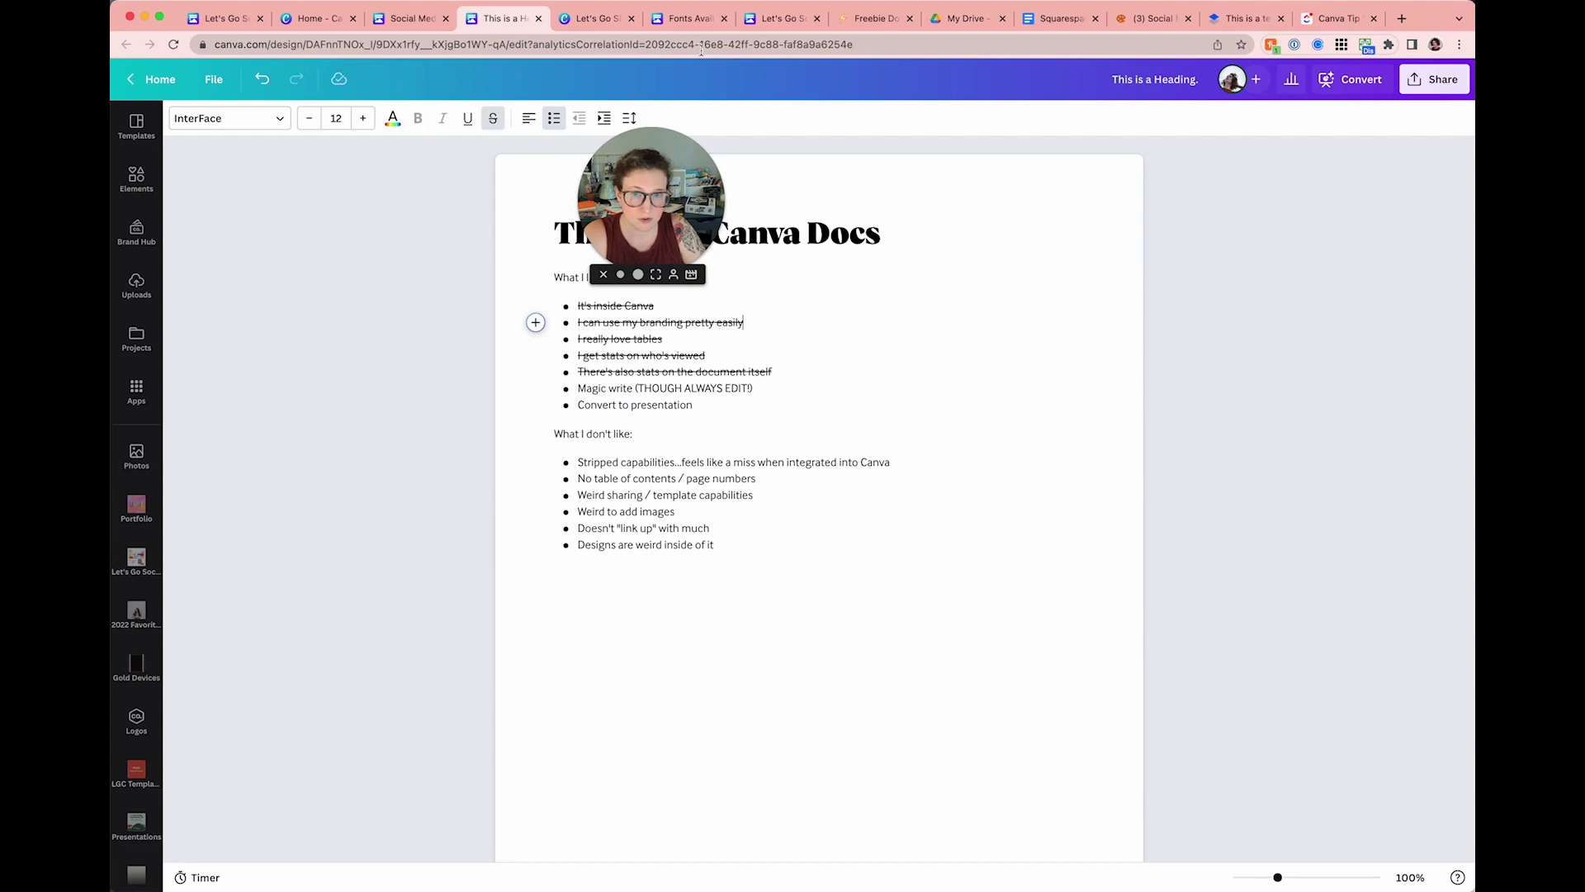
{"action": "left_click", "coordinate": [700, 23]}
{"action": "left_click", "coordinate": [772, 23]}
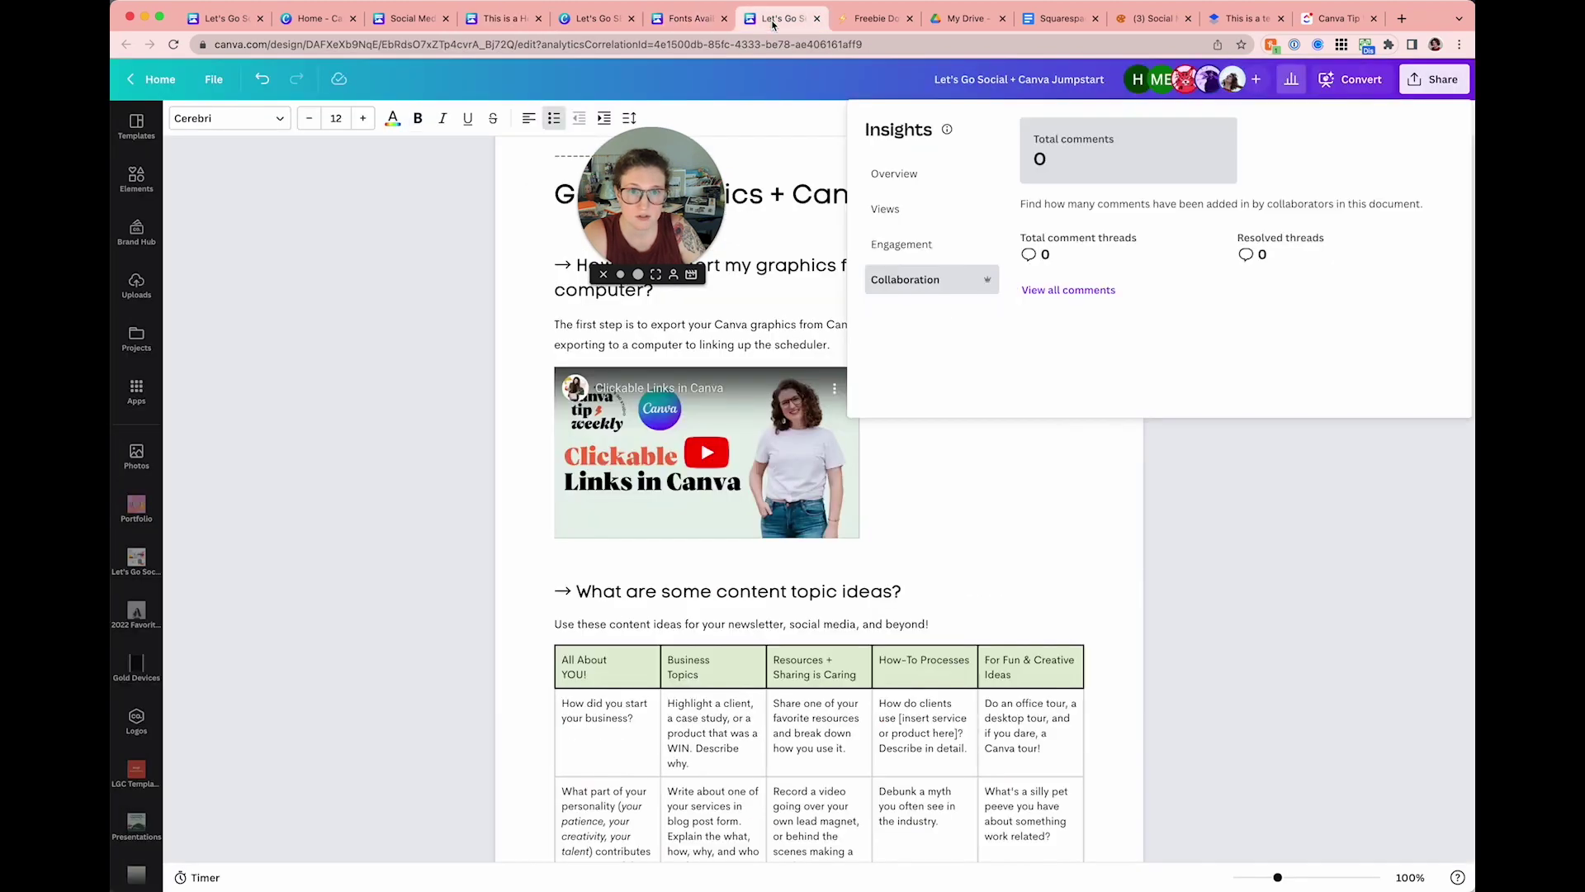
{"action": "left_click", "coordinate": [1363, 90]}
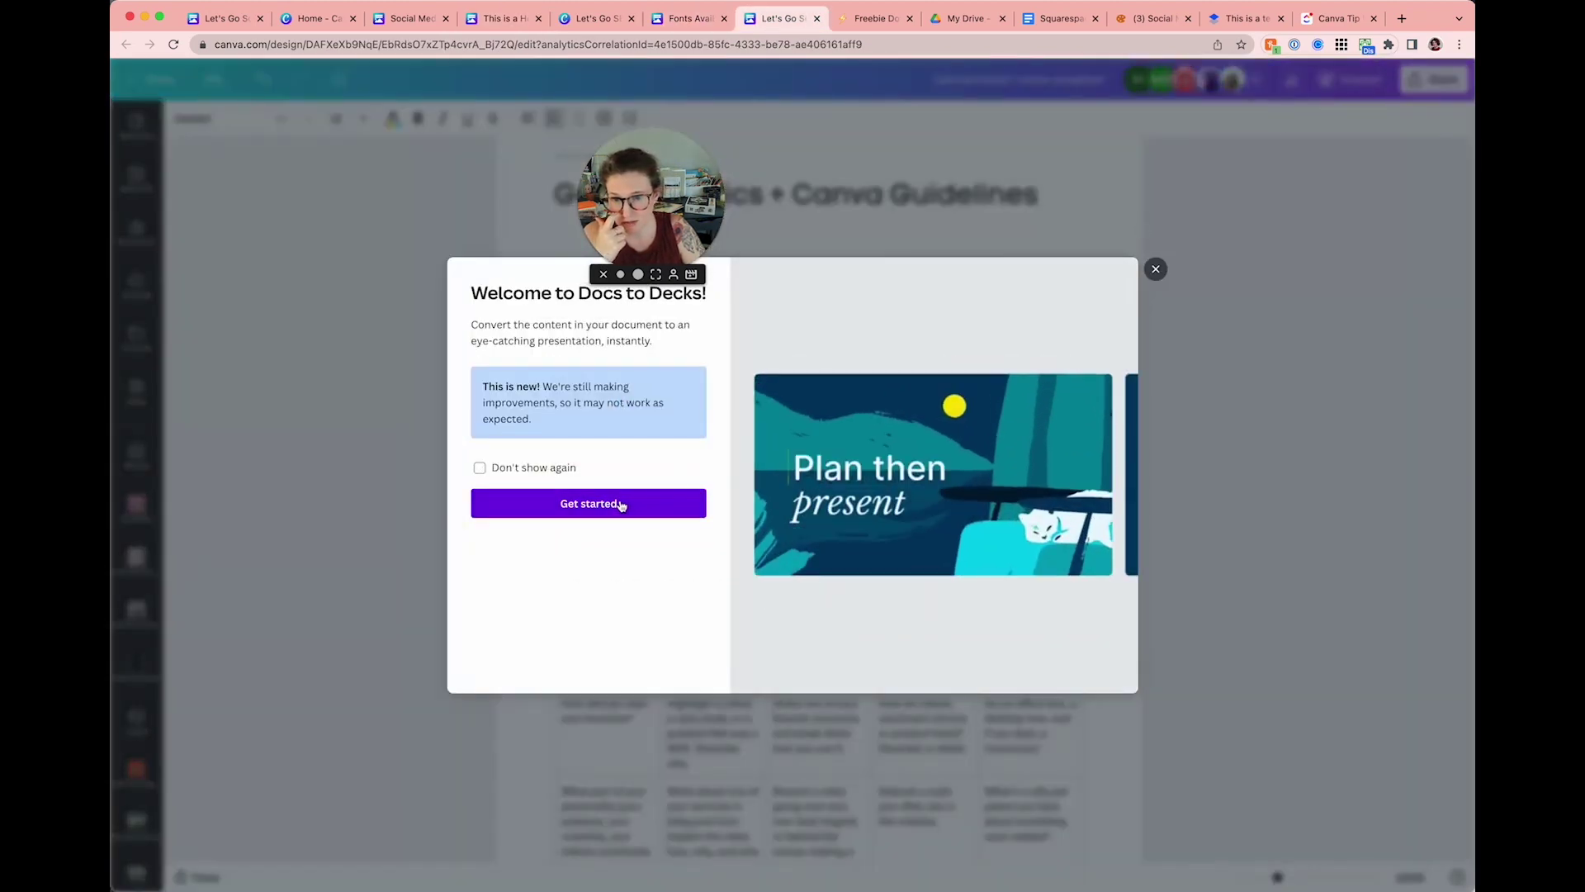
{"action": "left_click", "coordinate": [591, 507]}
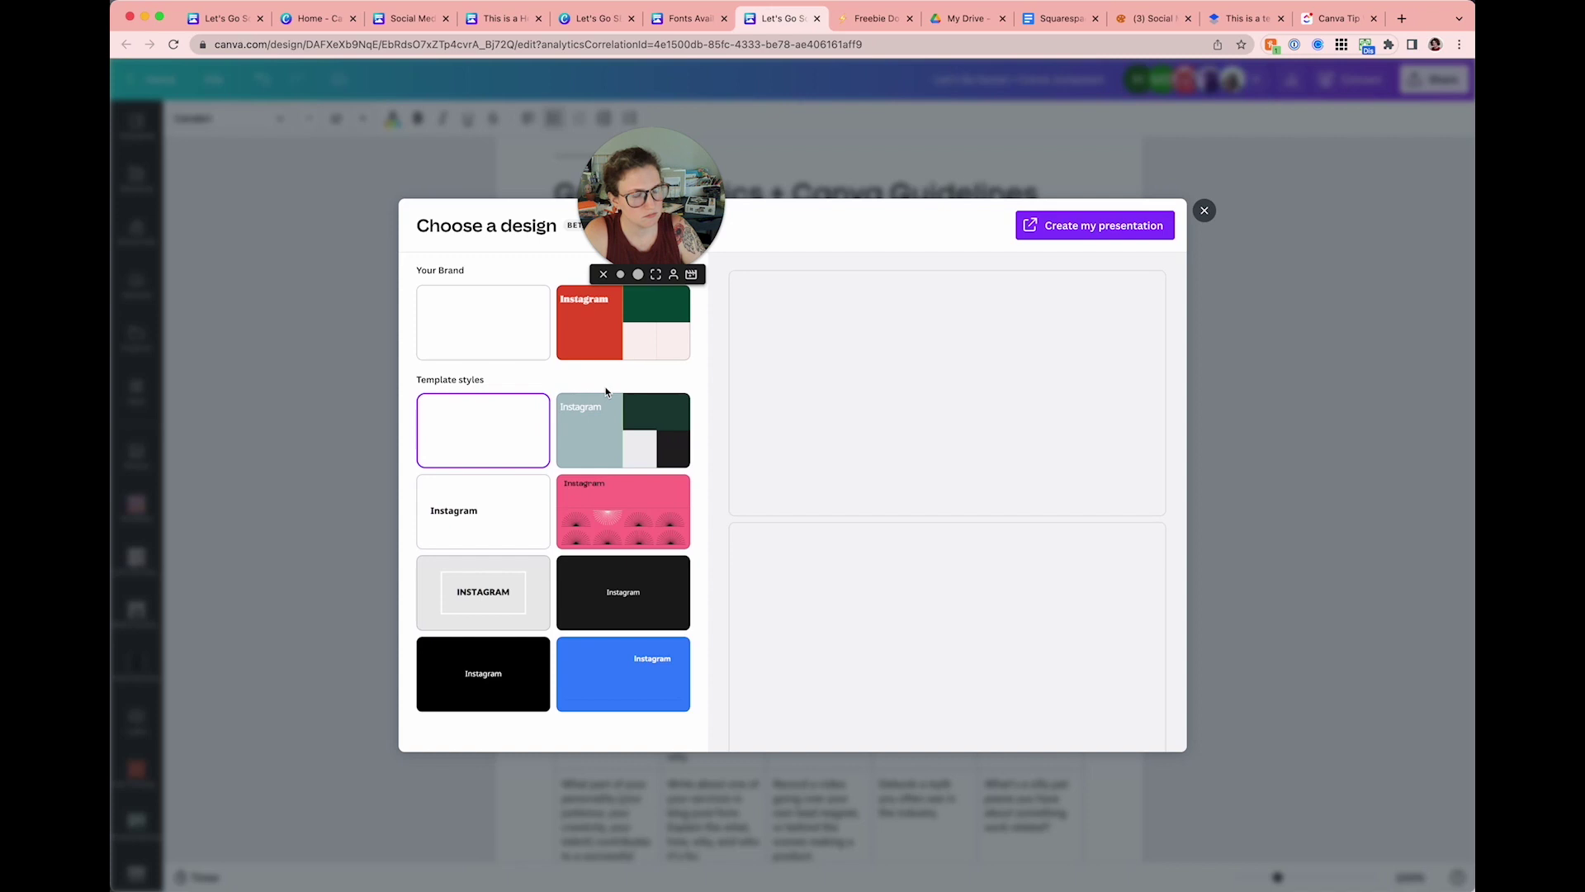
{"action": "left_click", "coordinate": [634, 349]}
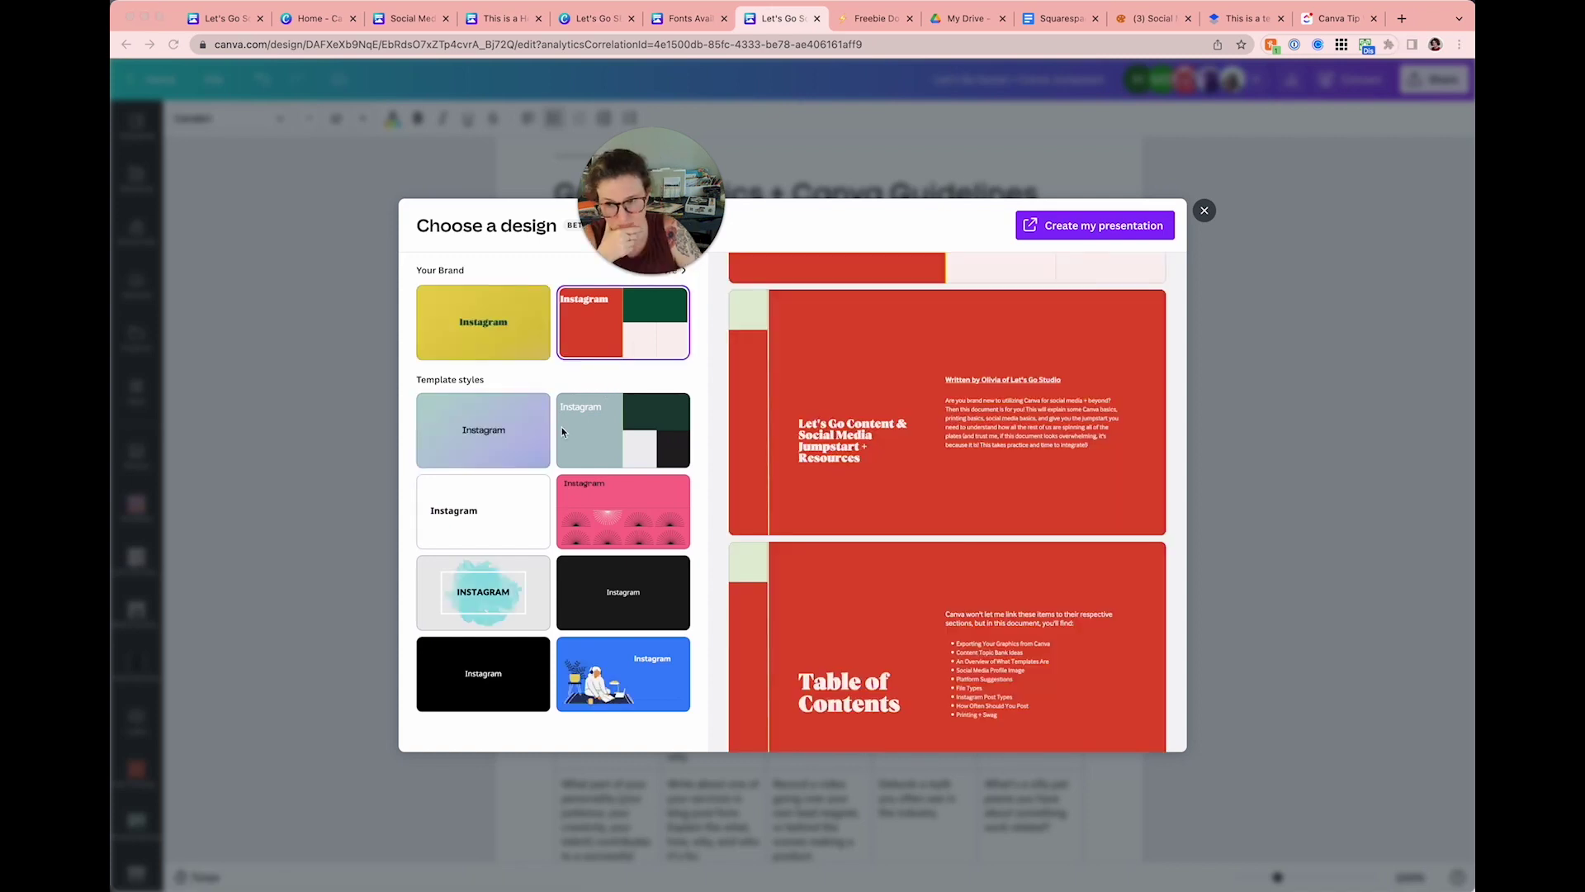
{"action": "scroll", "coordinate": [861, 368], "scroll_direction": "down", "scroll_amount": 5}
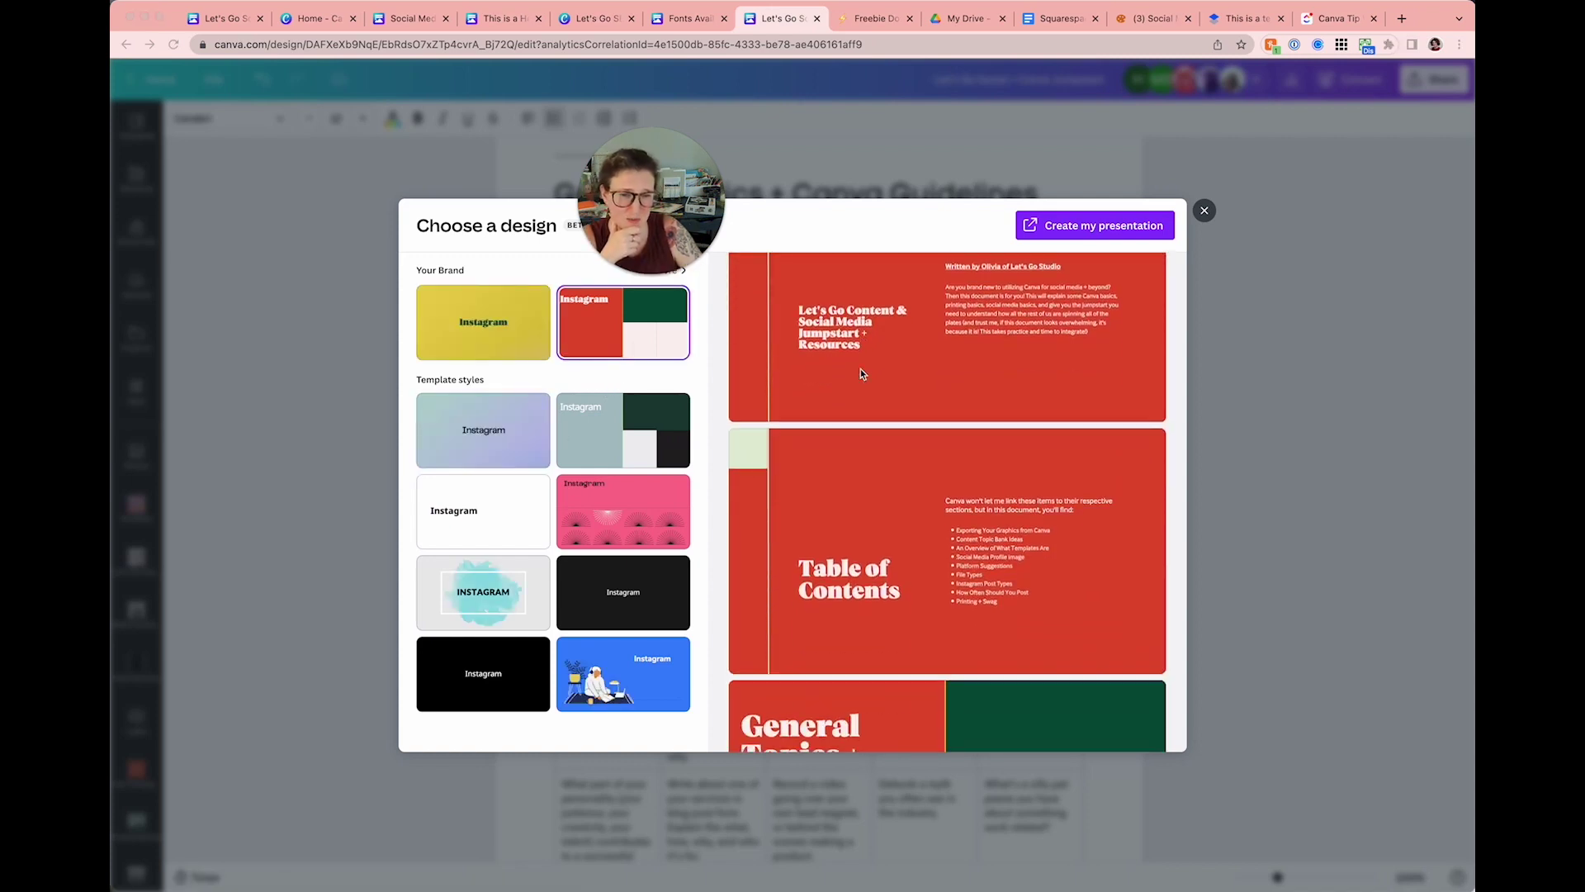
{"action": "scroll", "coordinate": [860, 368], "scroll_direction": "down", "scroll_amount": 5}
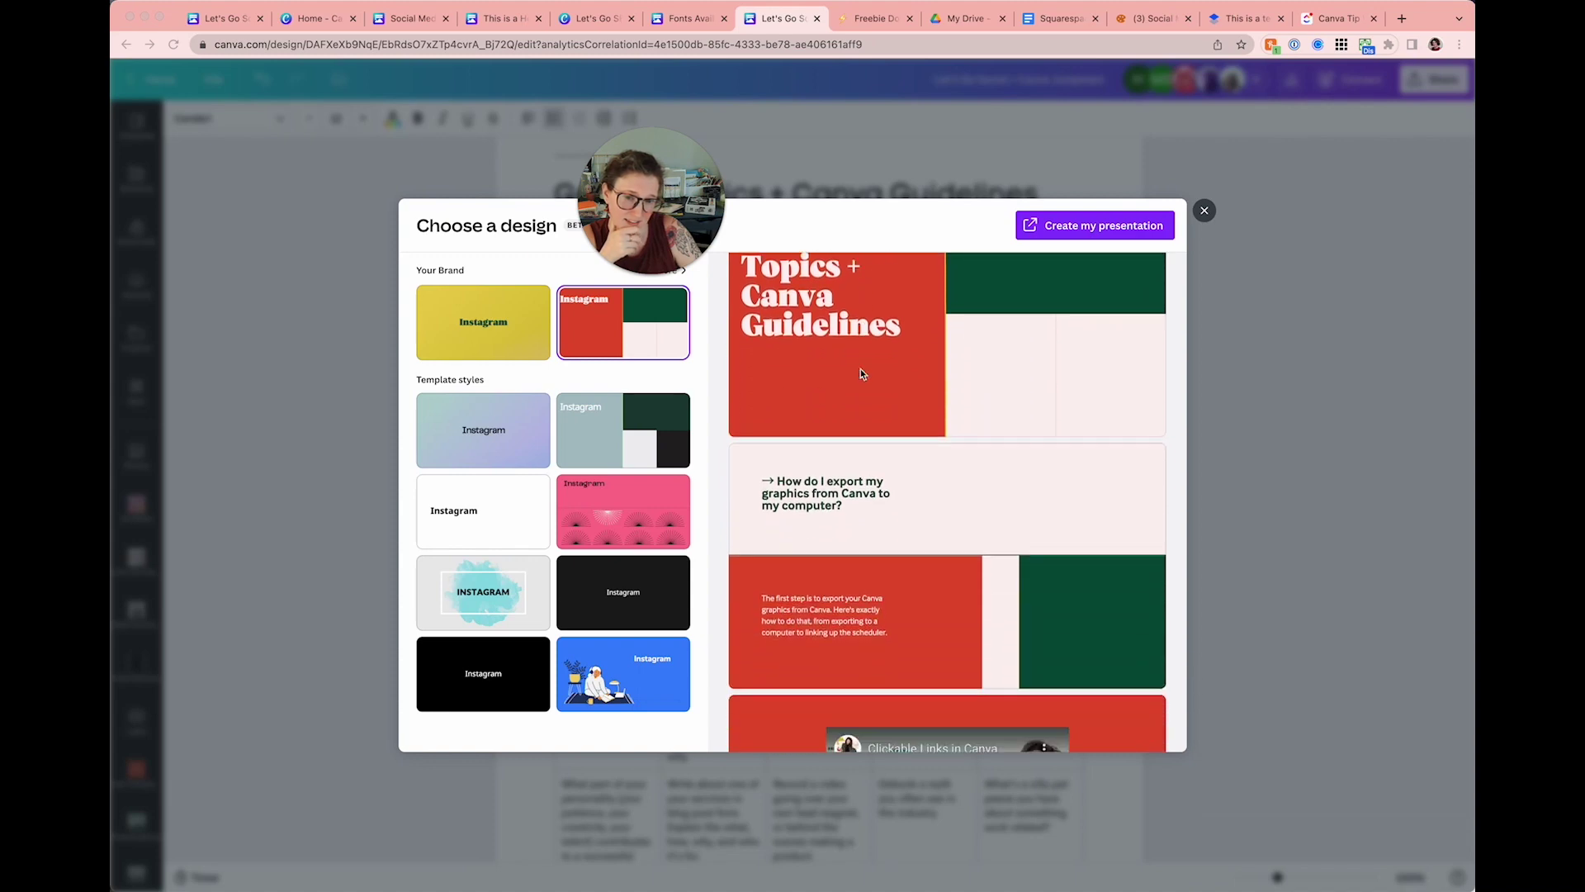
{"action": "scroll", "coordinate": [875, 480], "scroll_direction": "down", "scroll_amount": 2}
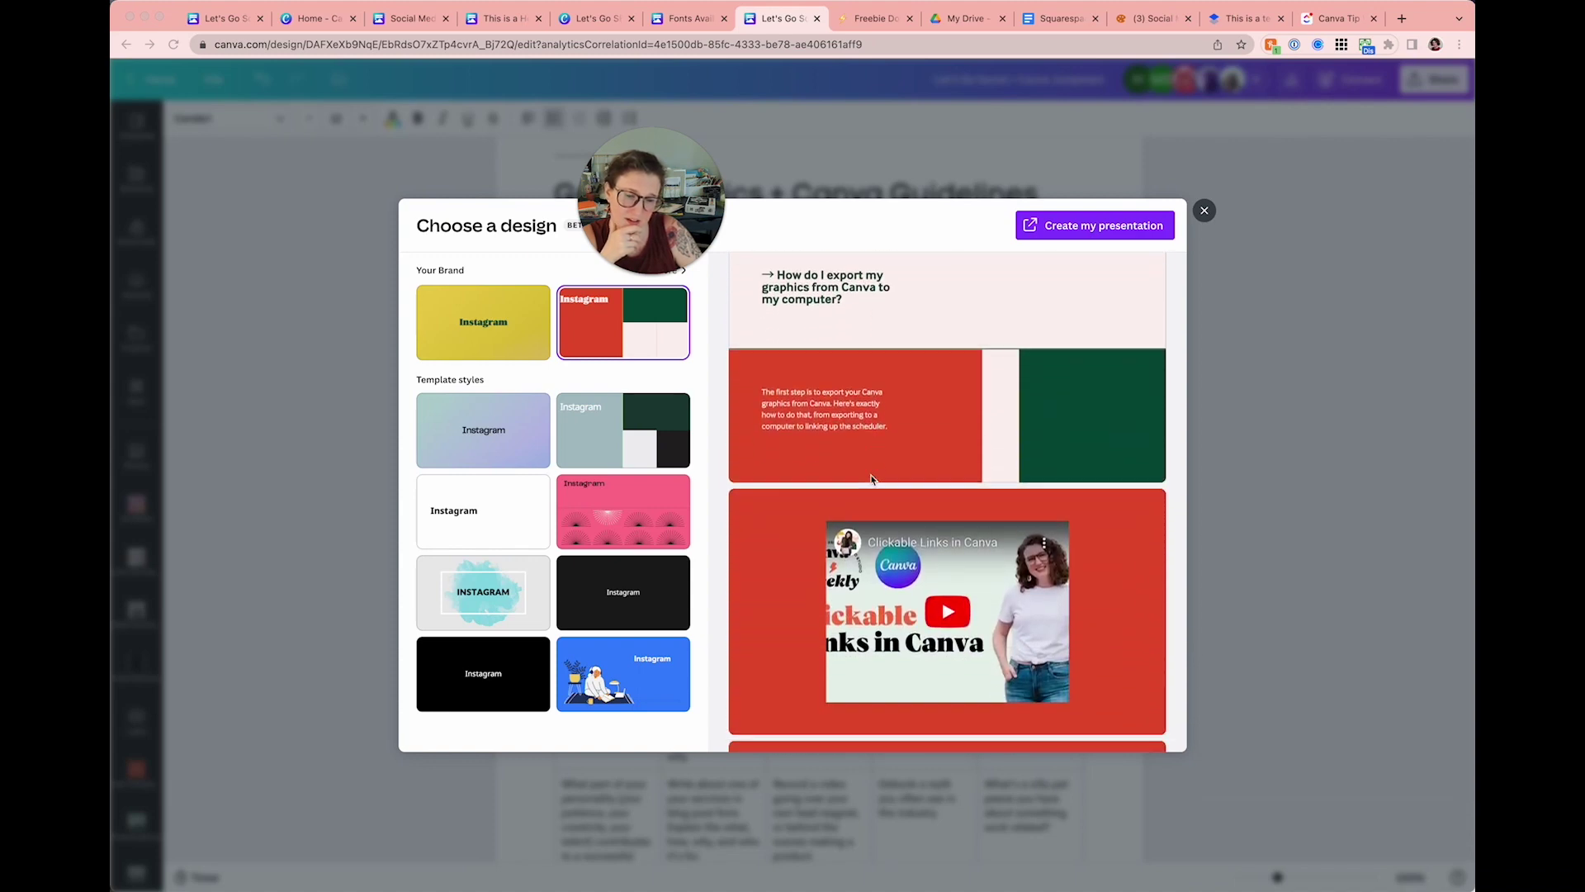
{"action": "scroll", "coordinate": [894, 586], "scroll_direction": "up", "scroll_amount": 4}
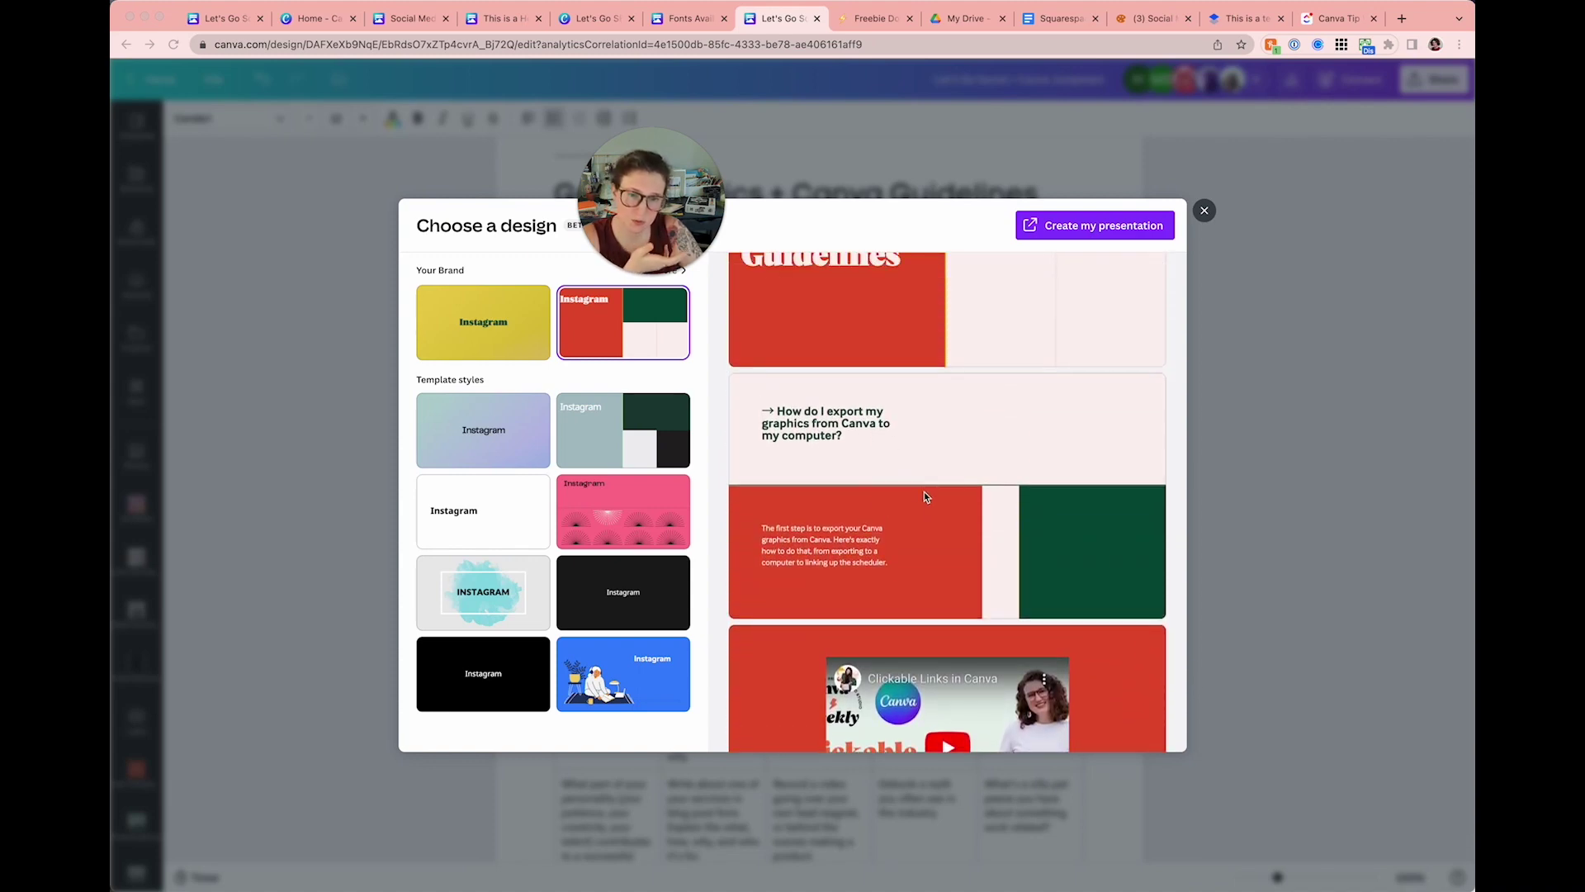
{"action": "scroll", "coordinate": [1022, 508], "scroll_direction": "down", "scroll_amount": 8}
{"action": "scroll", "coordinate": [1022, 505], "scroll_direction": "down", "scroll_amount": 5}
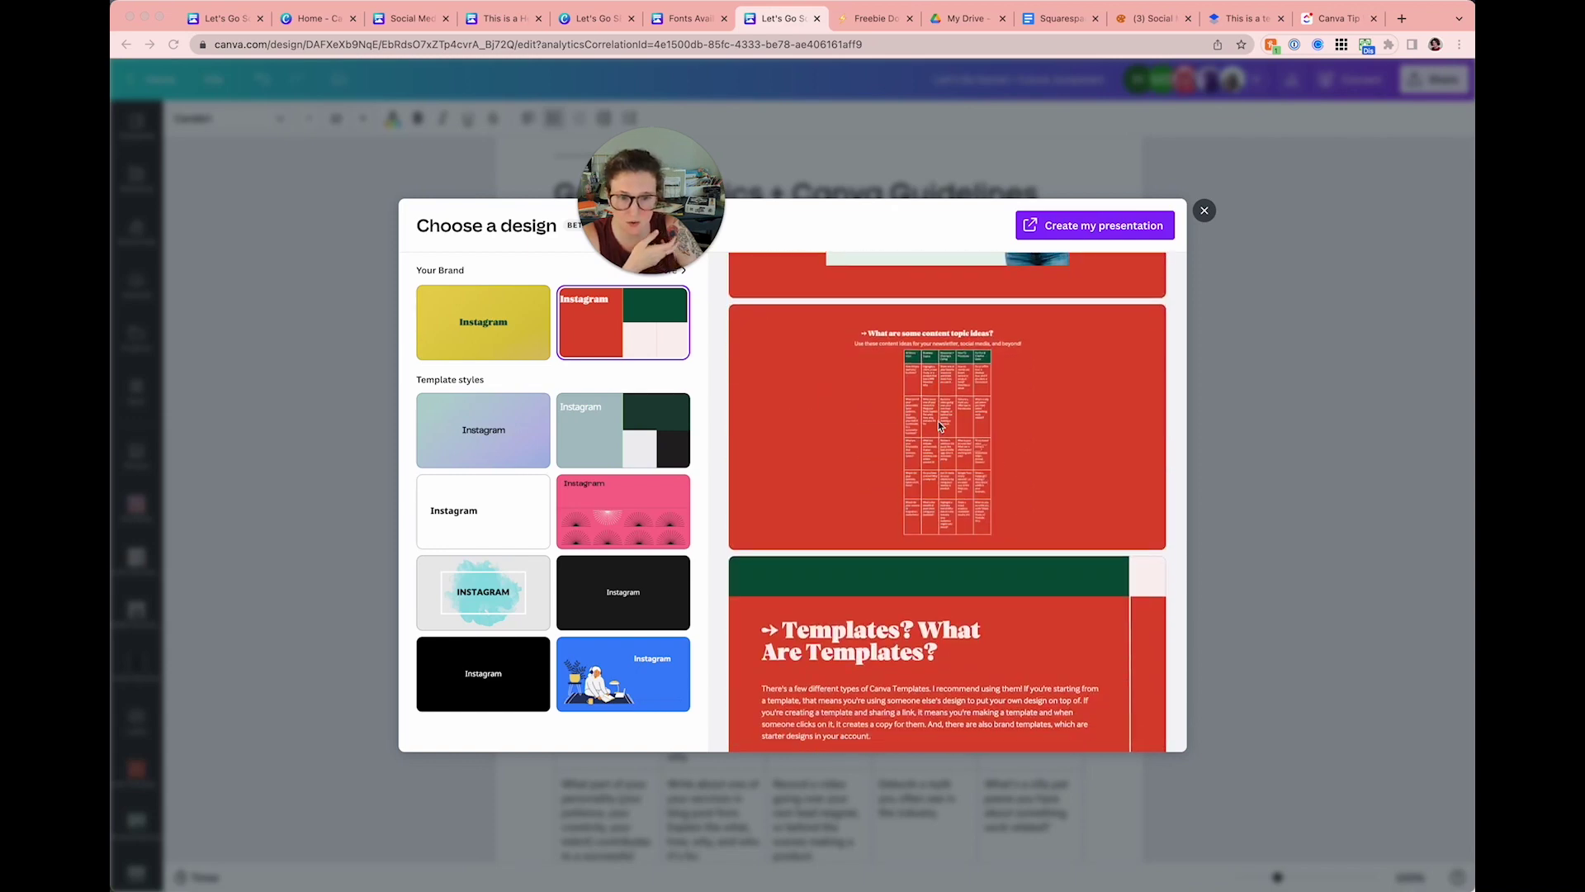
{"action": "scroll", "coordinate": [968, 428], "scroll_direction": "down", "scroll_amount": 12}
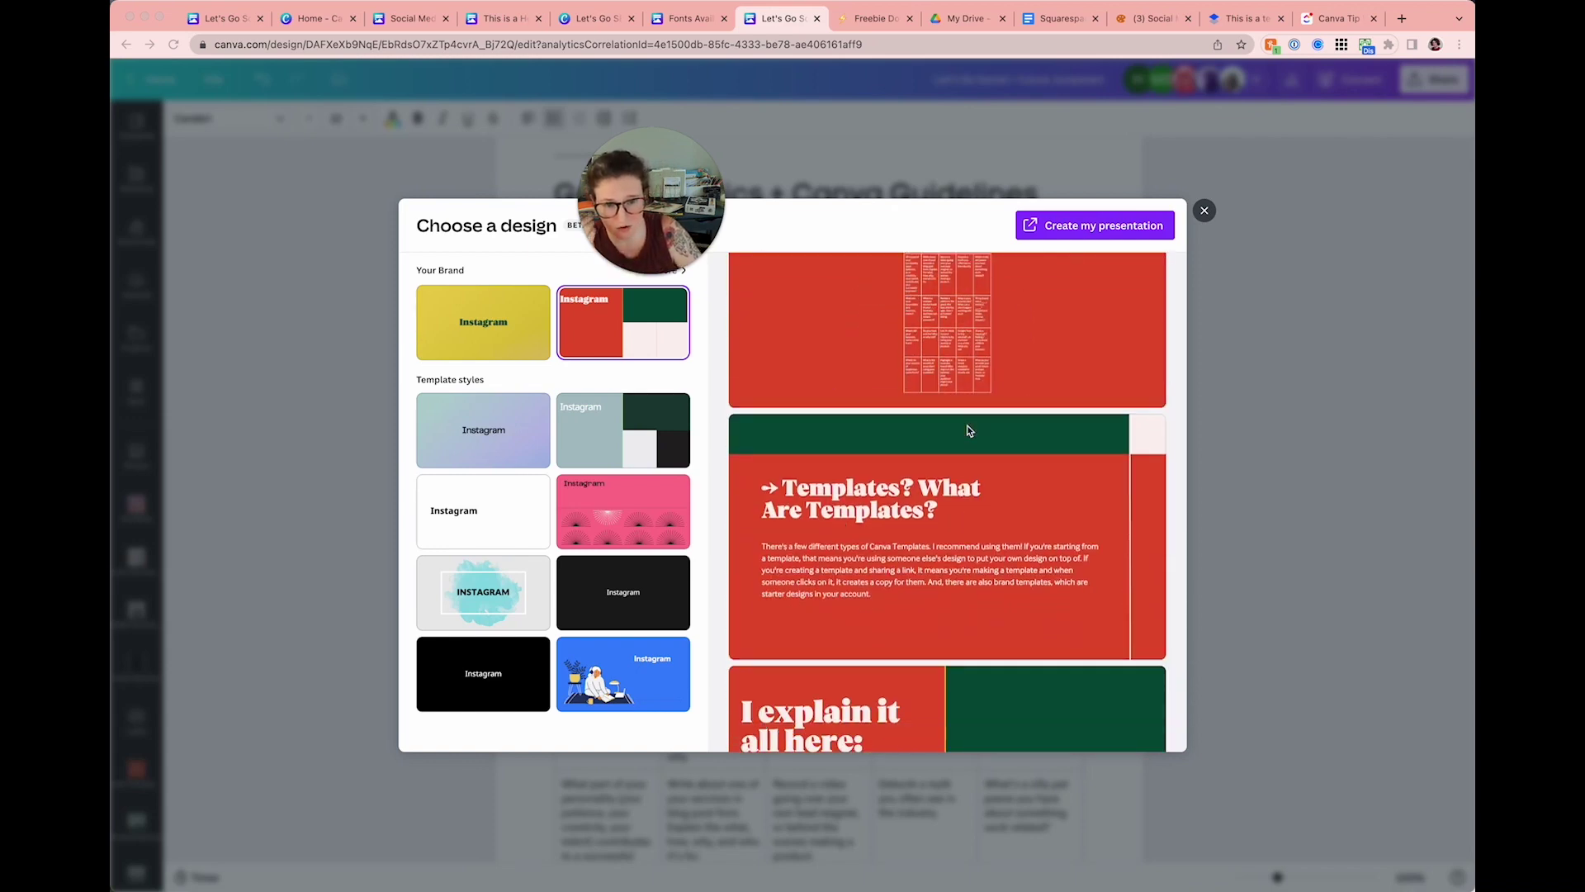
{"action": "scroll", "coordinate": [967, 429], "scroll_direction": "down", "scroll_amount": 20}
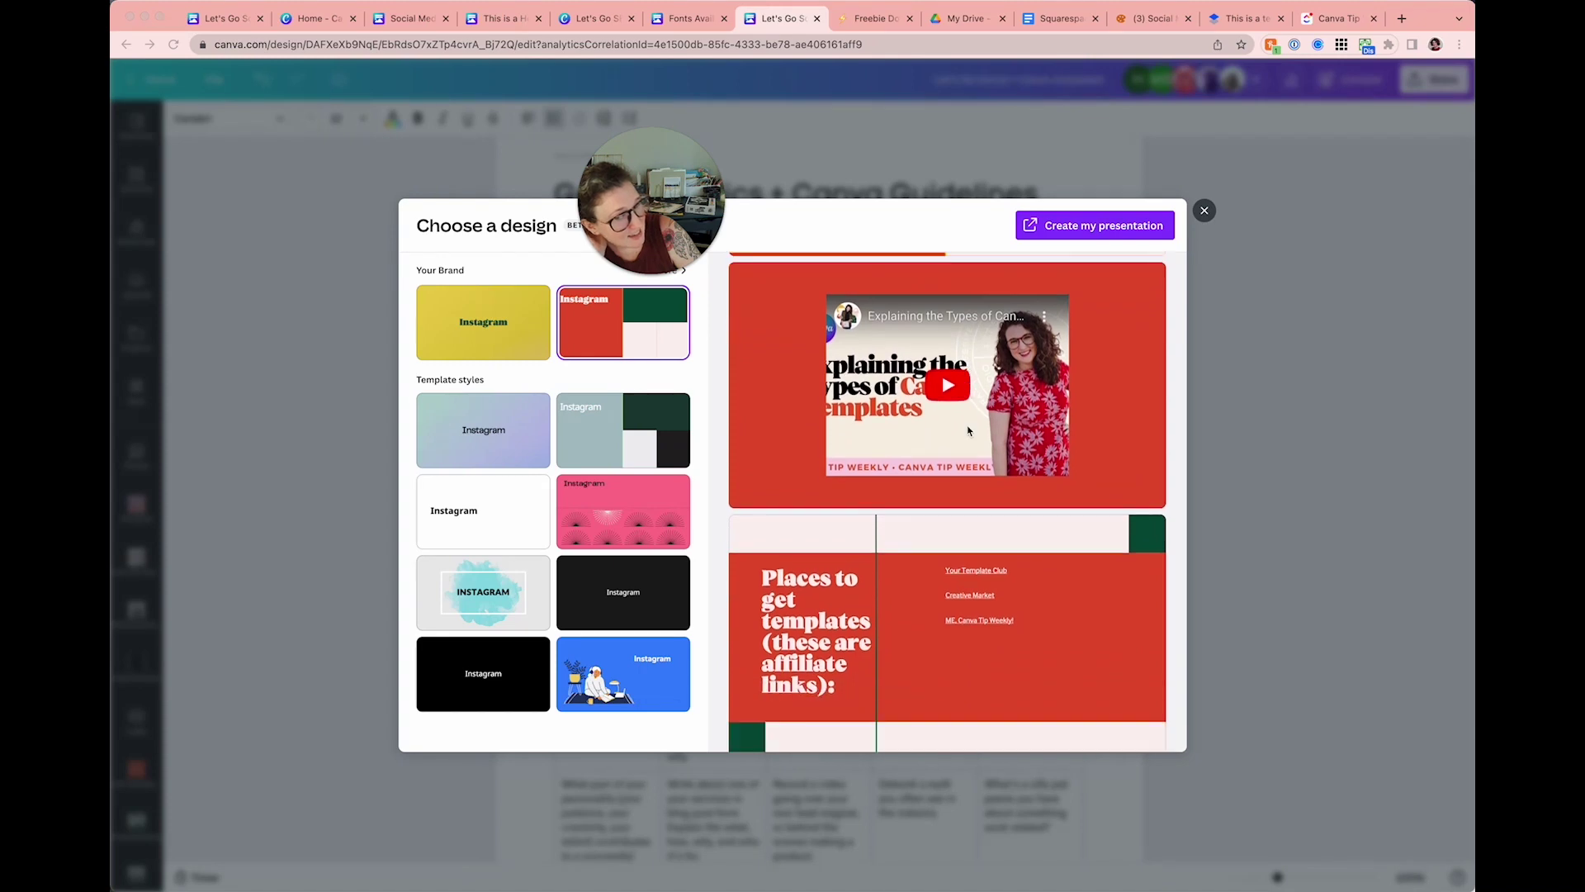
{"action": "scroll", "coordinate": [967, 428], "scroll_direction": "down", "scroll_amount": 5}
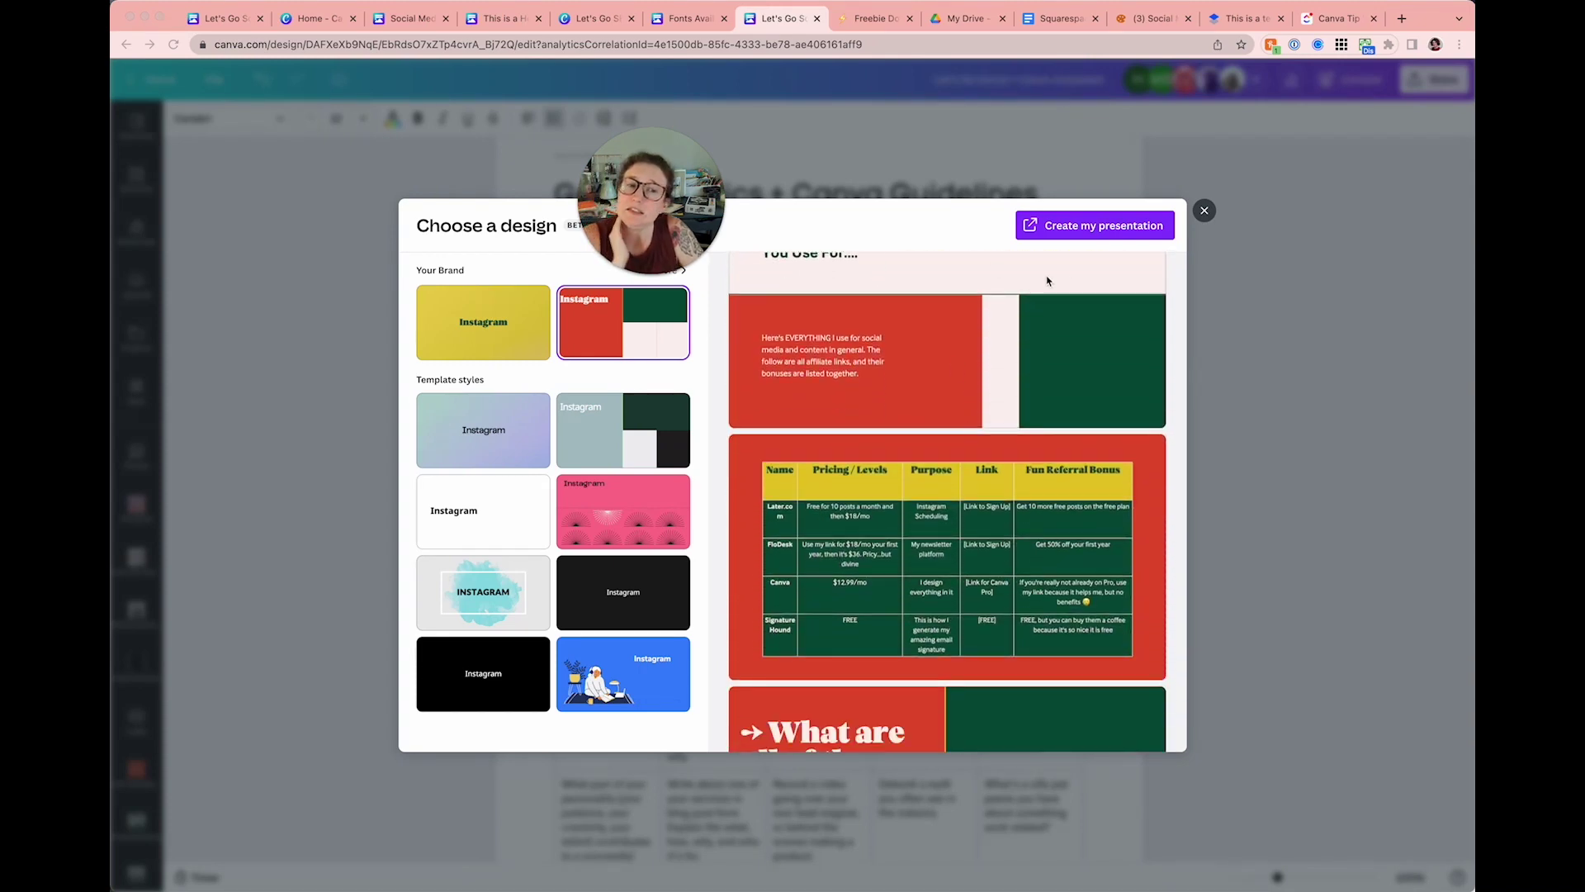
{"action": "left_click", "coordinate": [1205, 211]}
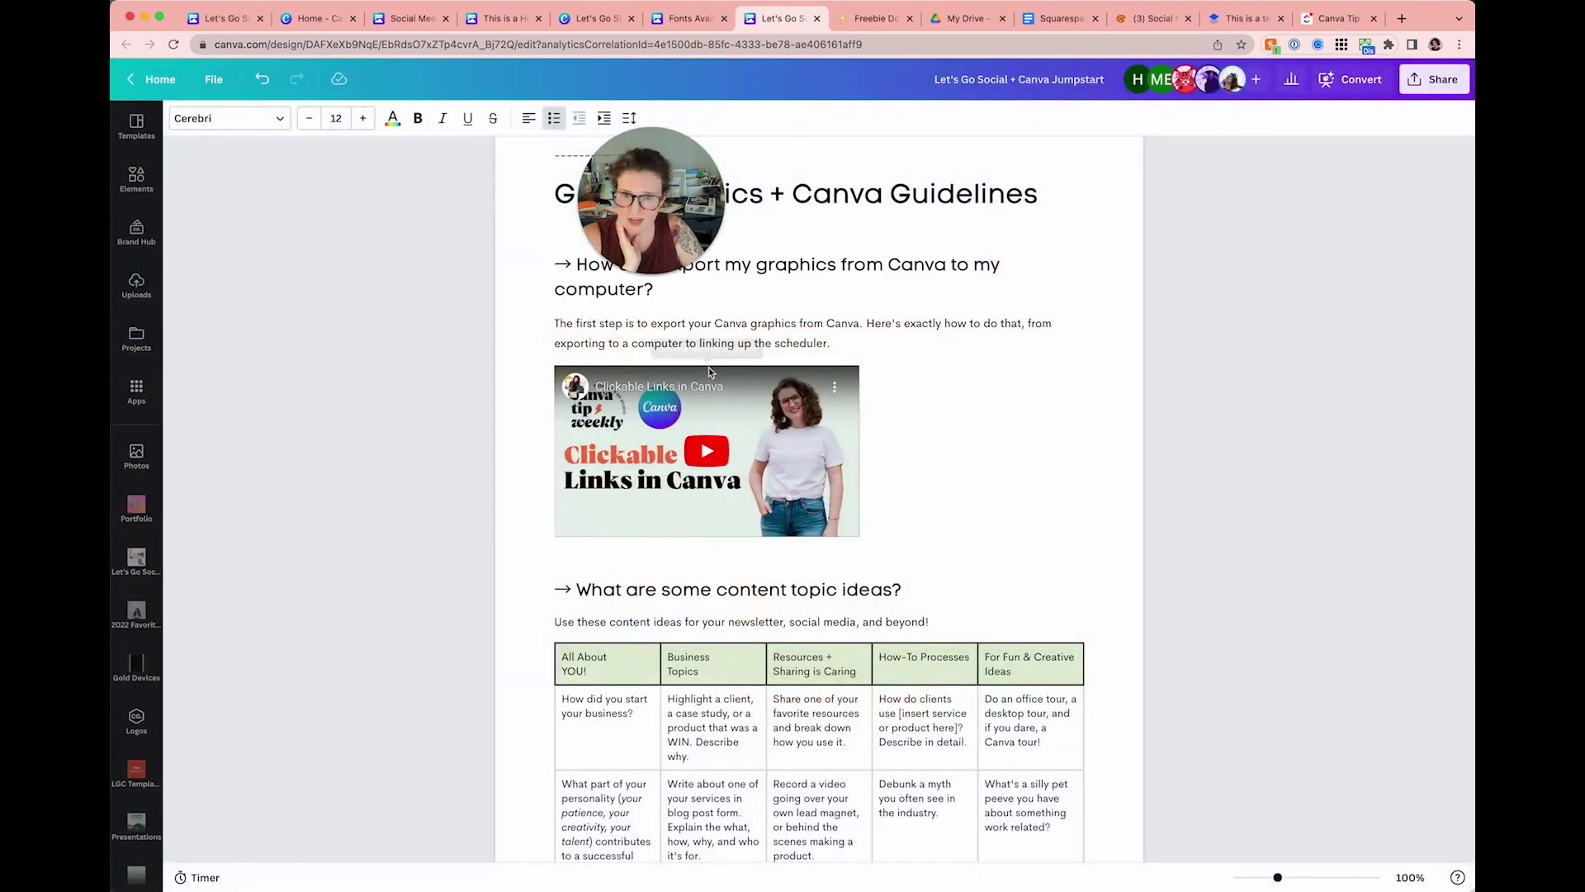
Step: Move 'Convert to presentation' from the likes into a new last bullet of the don't-like list
{"action": "left_click", "coordinate": [496, 16]}
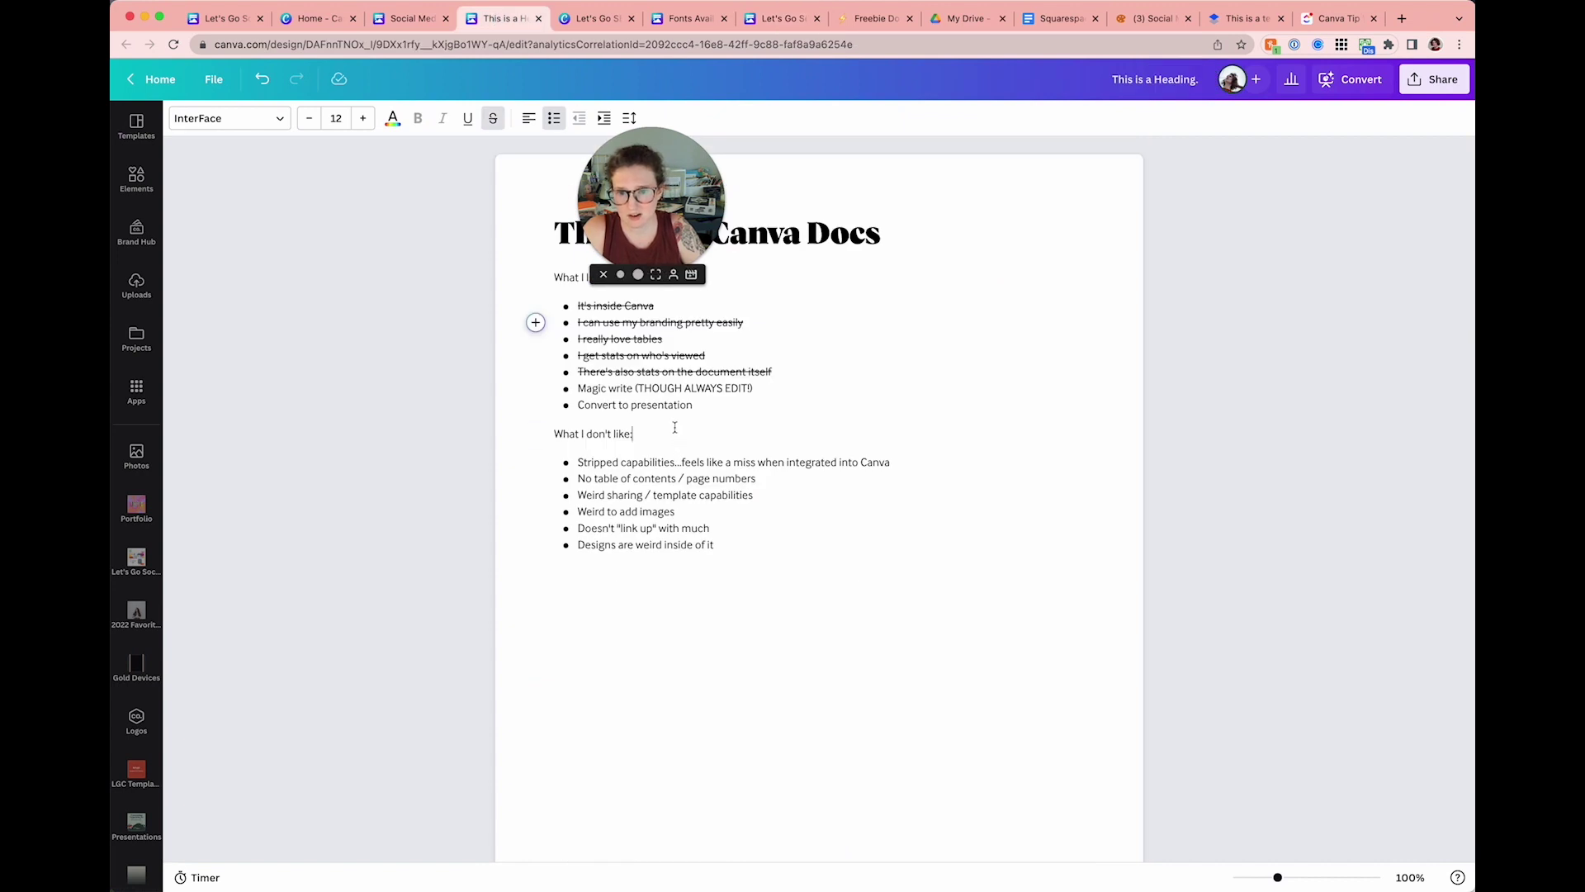
{"action": "left_click_drag", "start_coordinate": [748, 403], "coordinate": [578, 405]}
{"action": "key", "text": "cmd+c"}
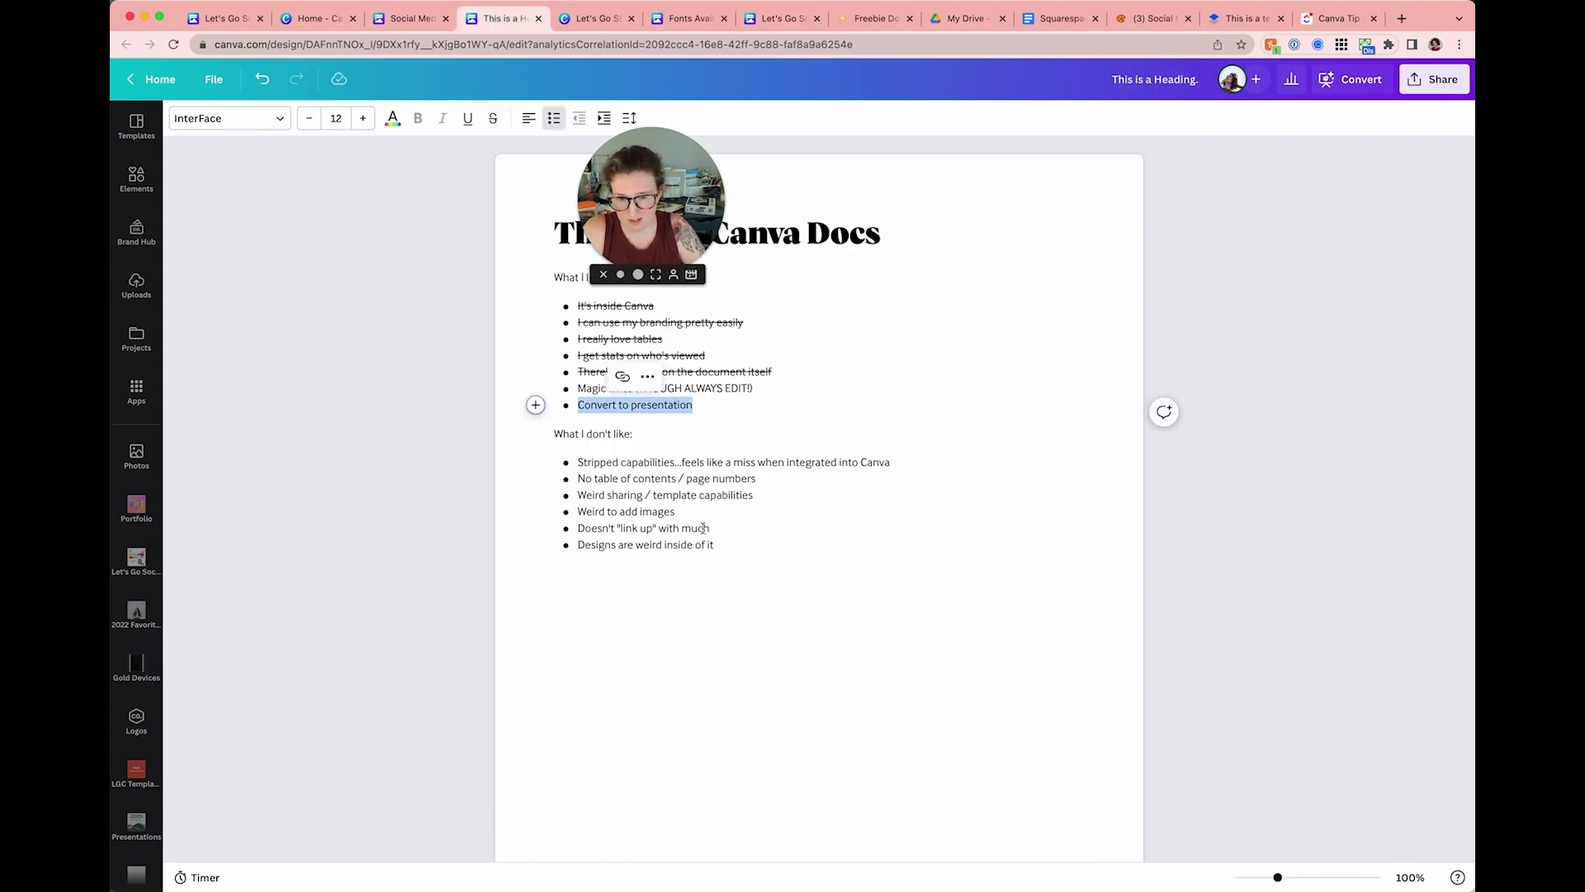
{"action": "key", "text": "BackSpace"}
{"action": "left_click", "coordinate": [743, 547]}
{"action": "key", "text": "Return"}
{"action": "key", "text": "cmd+v"}
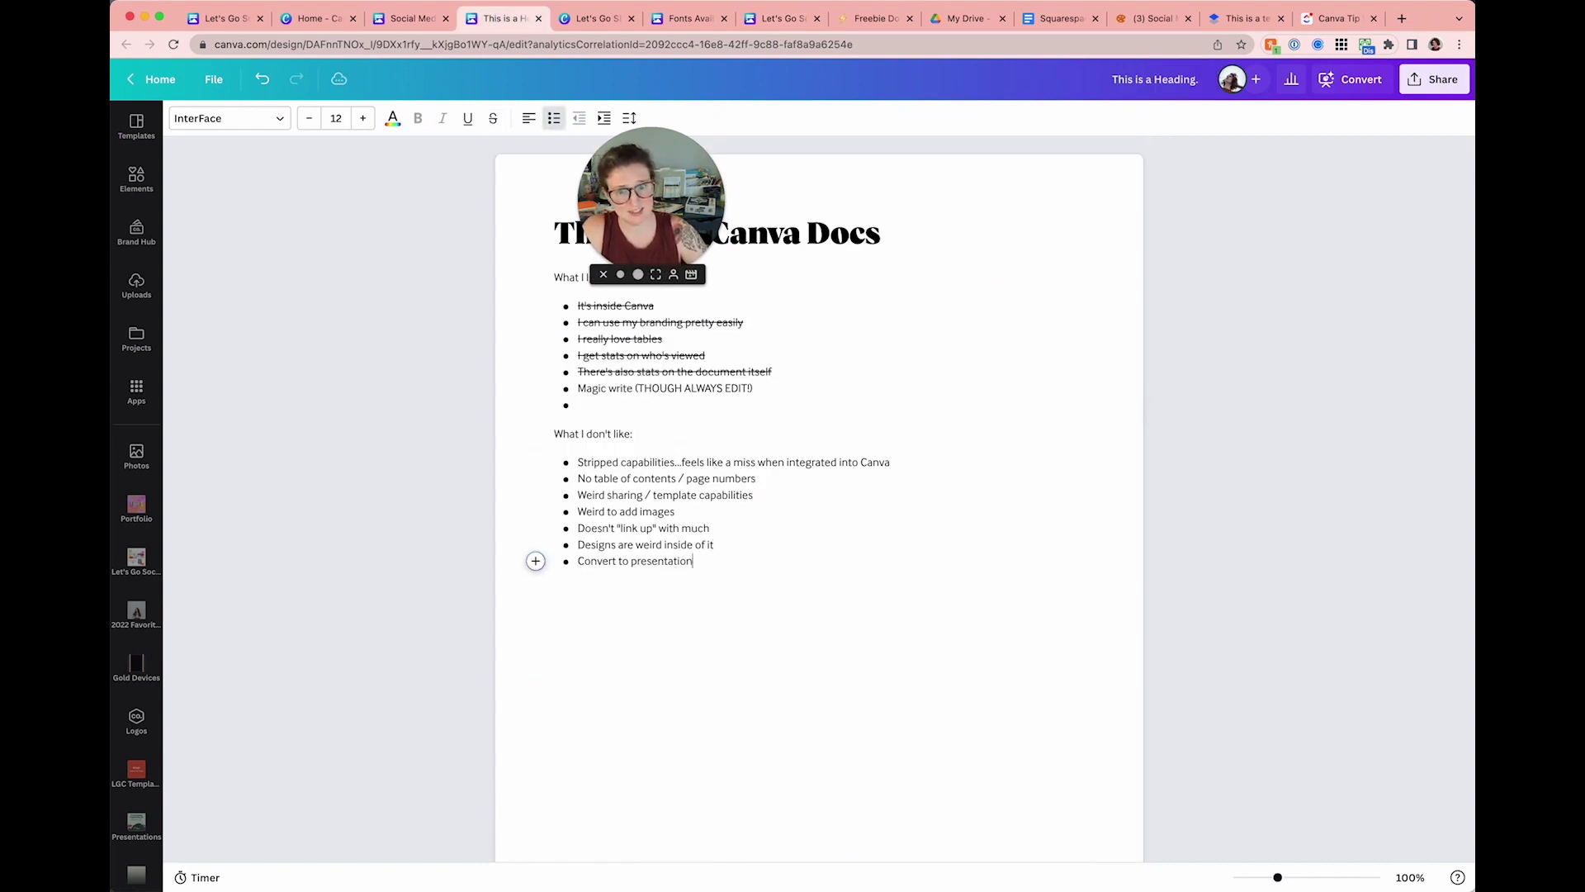
{"action": "key", "text": "Return"}
{"action": "key", "text": "Return"}
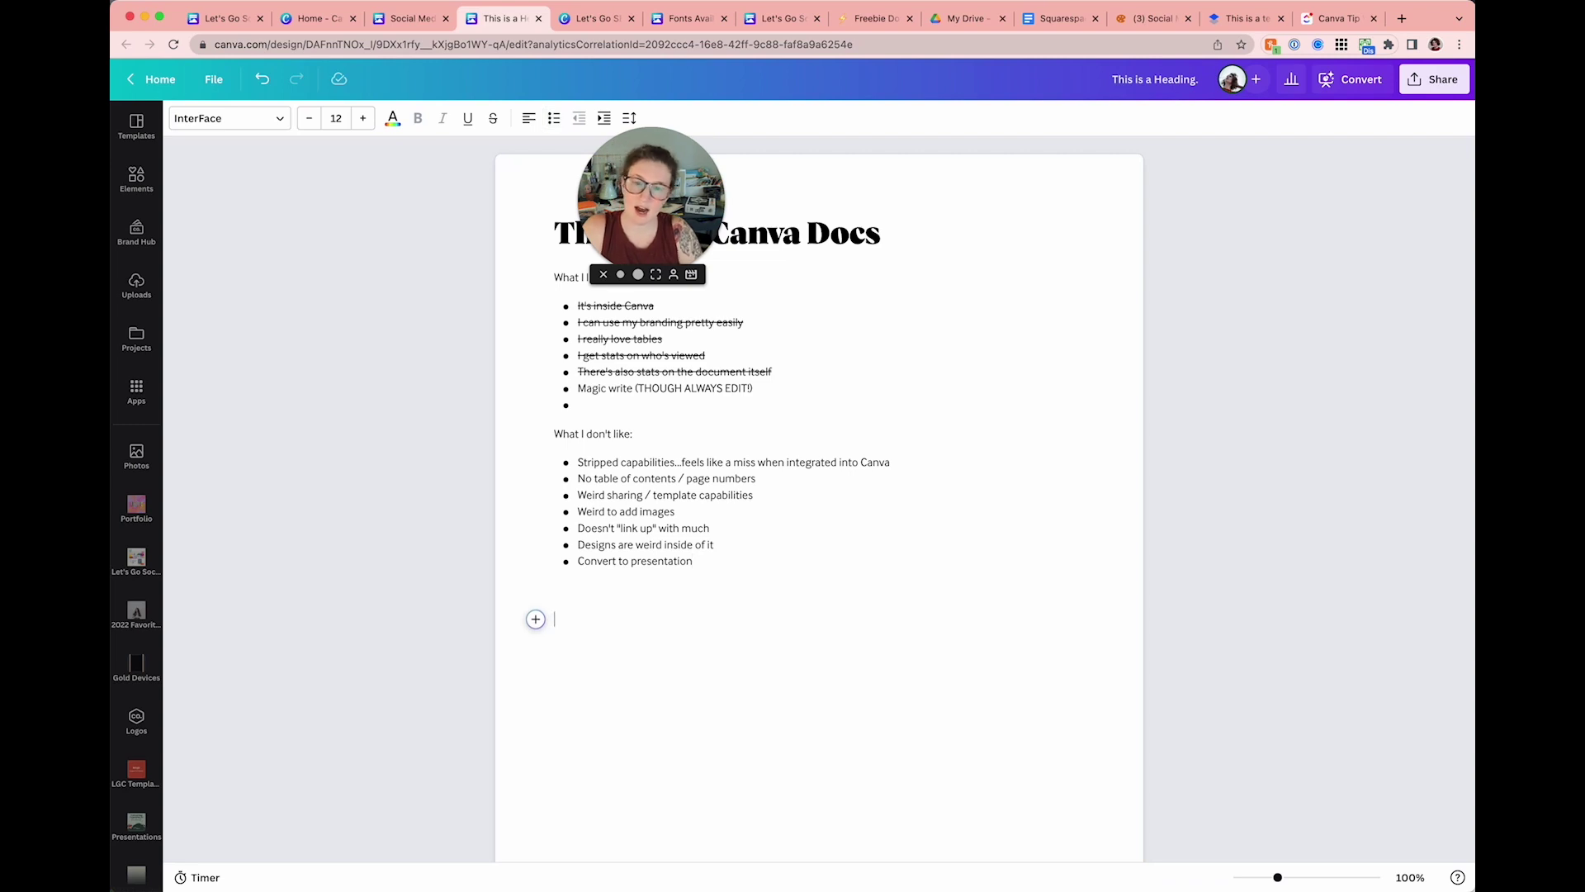
{"action": "type", "text": "/"}
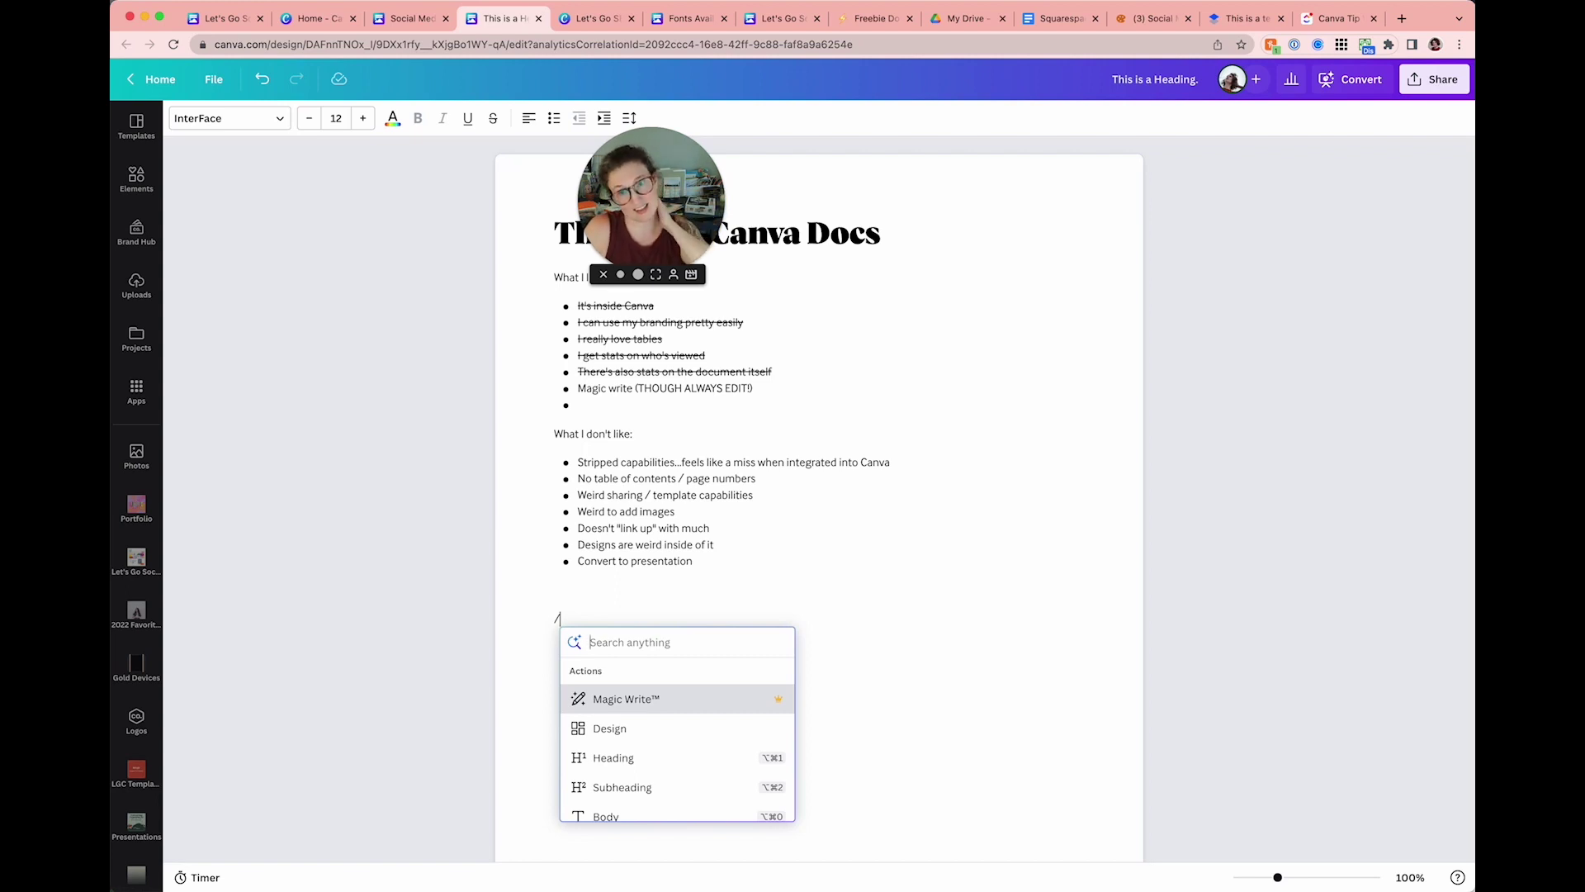
Step: Generate Magic Write text from the prompt 'Why I should integrate my branding into all of my resource documents.'
{"action": "left_click", "coordinate": [710, 696]}
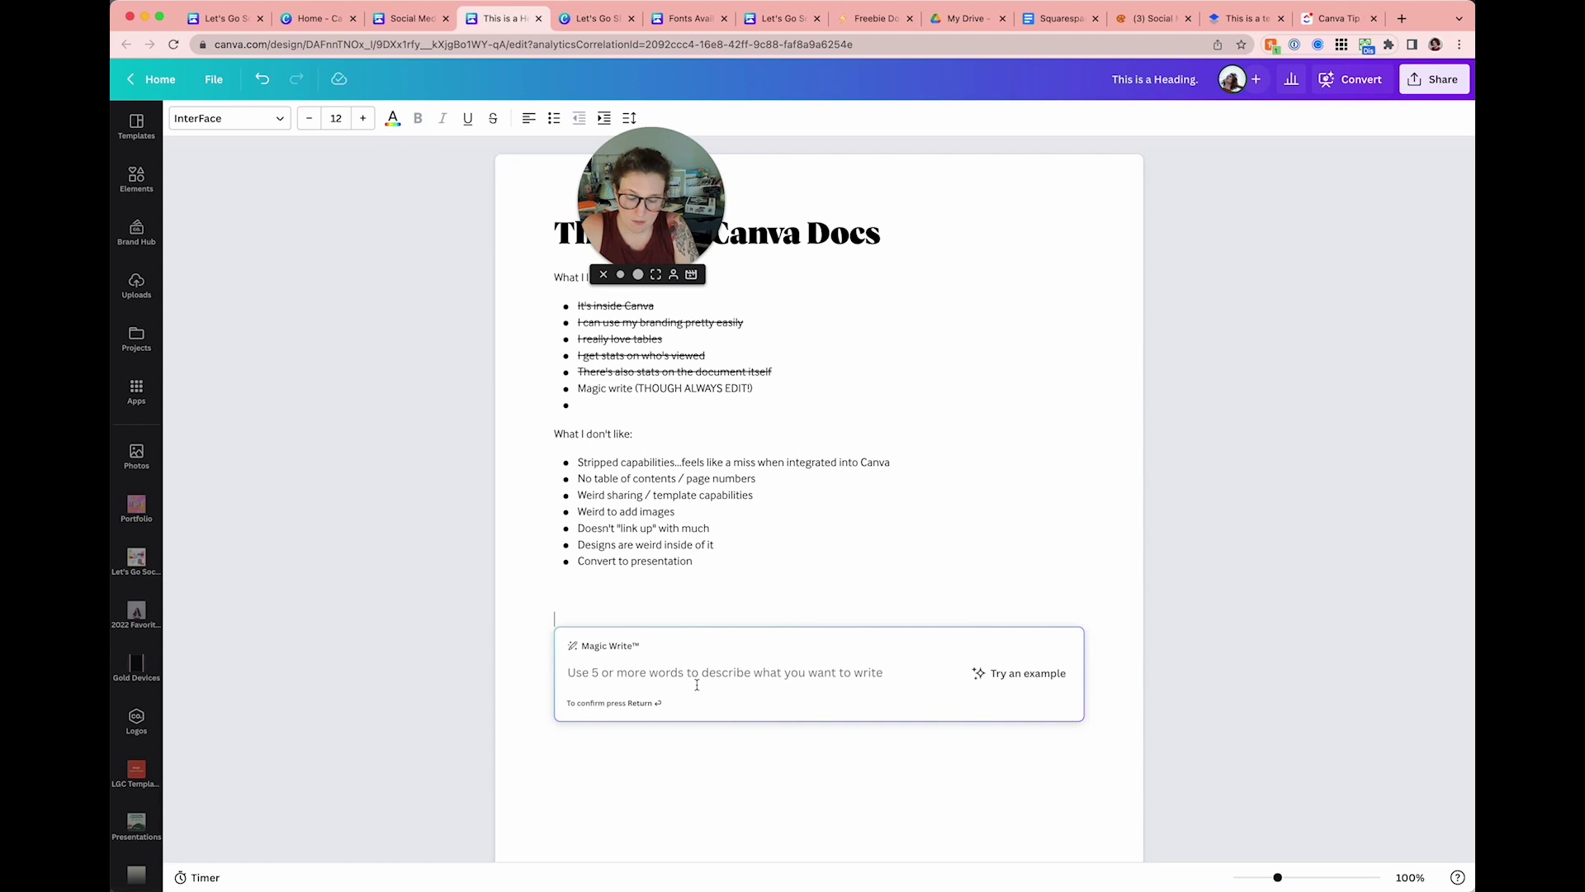
{"action": "type", "text": "Why I should"}
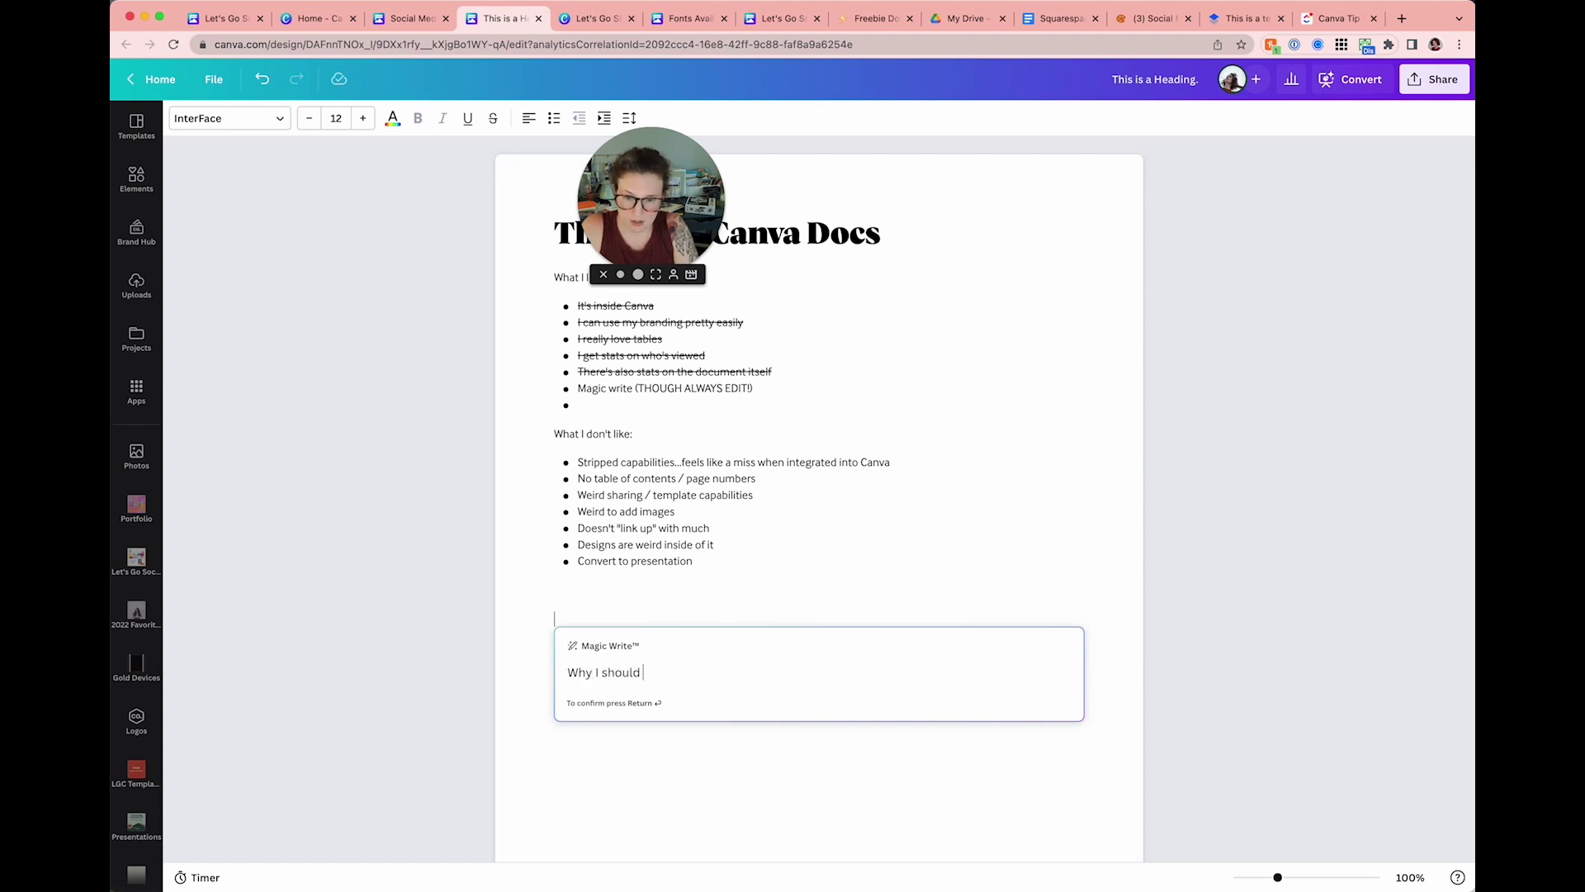
{"action": "type", "text": " integrate my bran"}
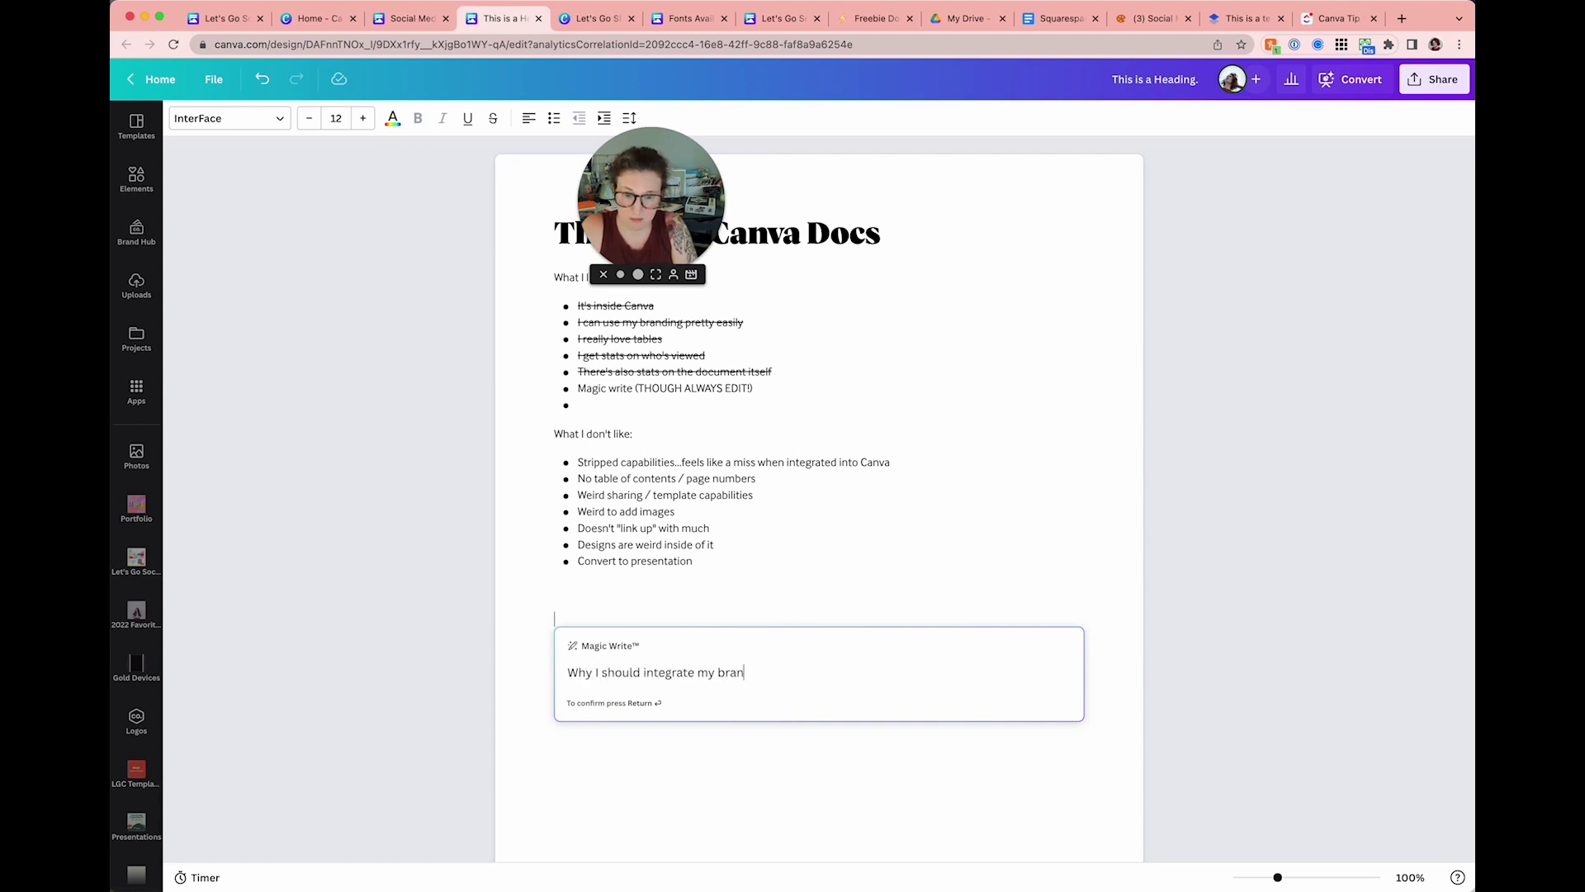
{"action": "type", "text": "ding into all of m"}
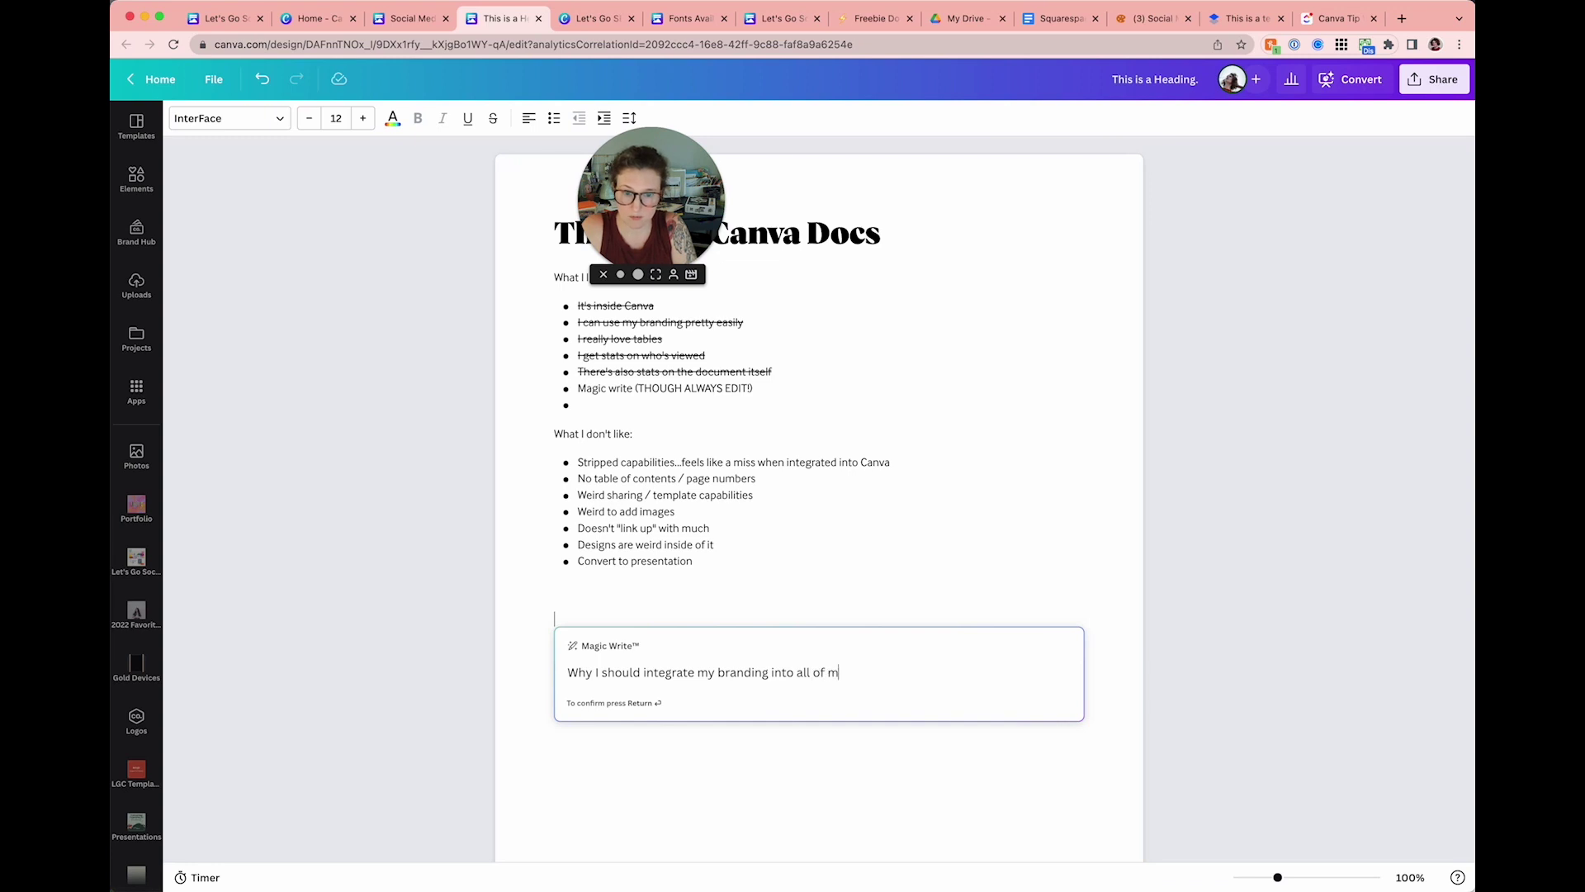
{"action": "type", "text": "y resource documents."}
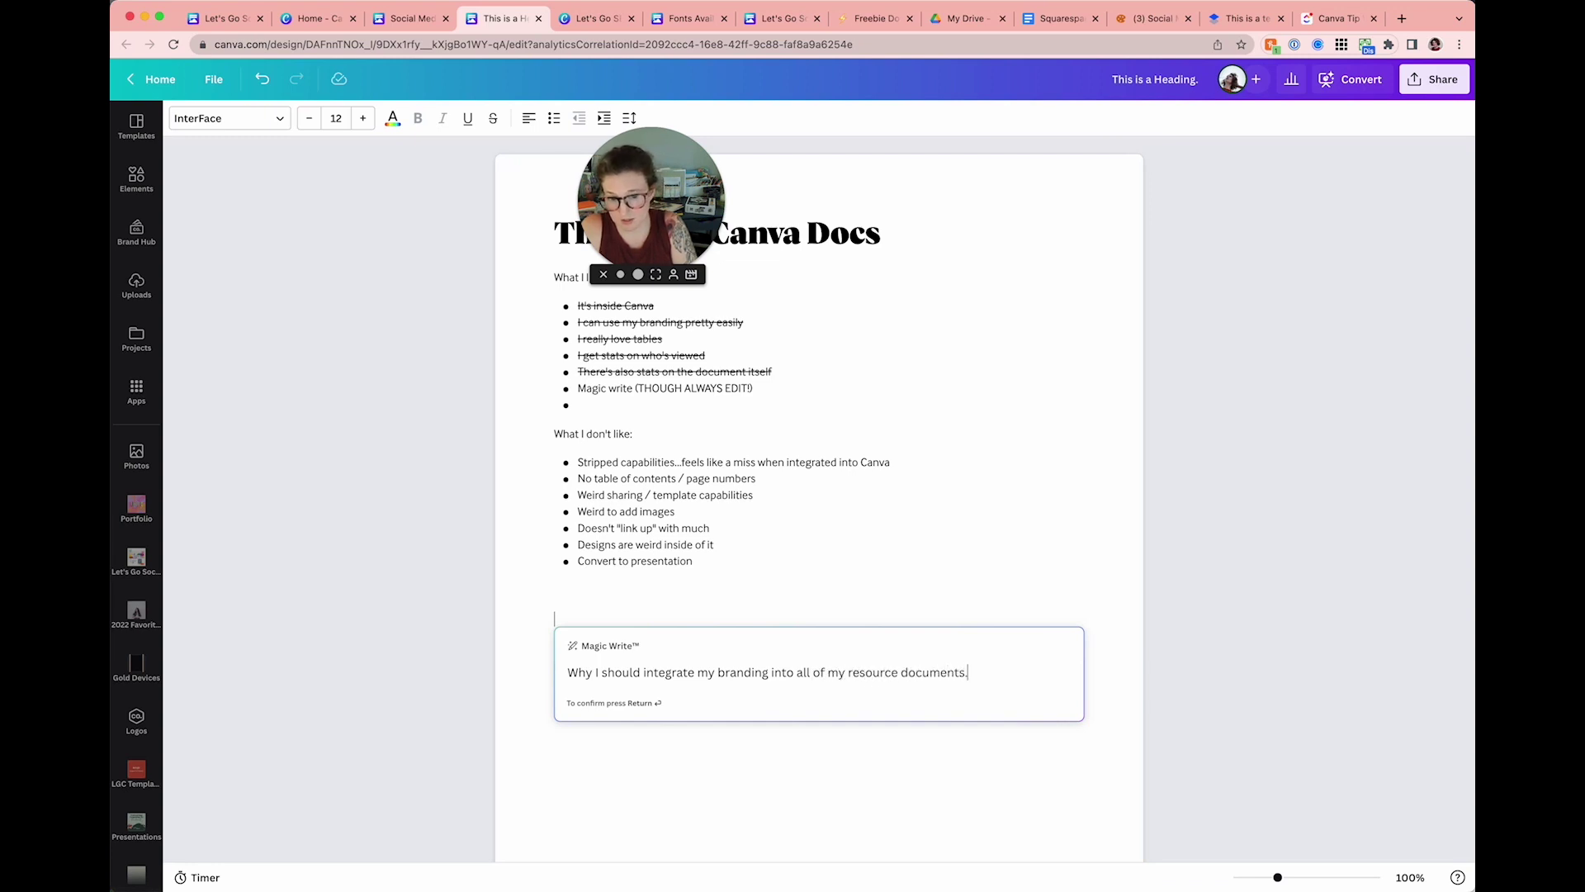
{"action": "key", "text": "Return"}
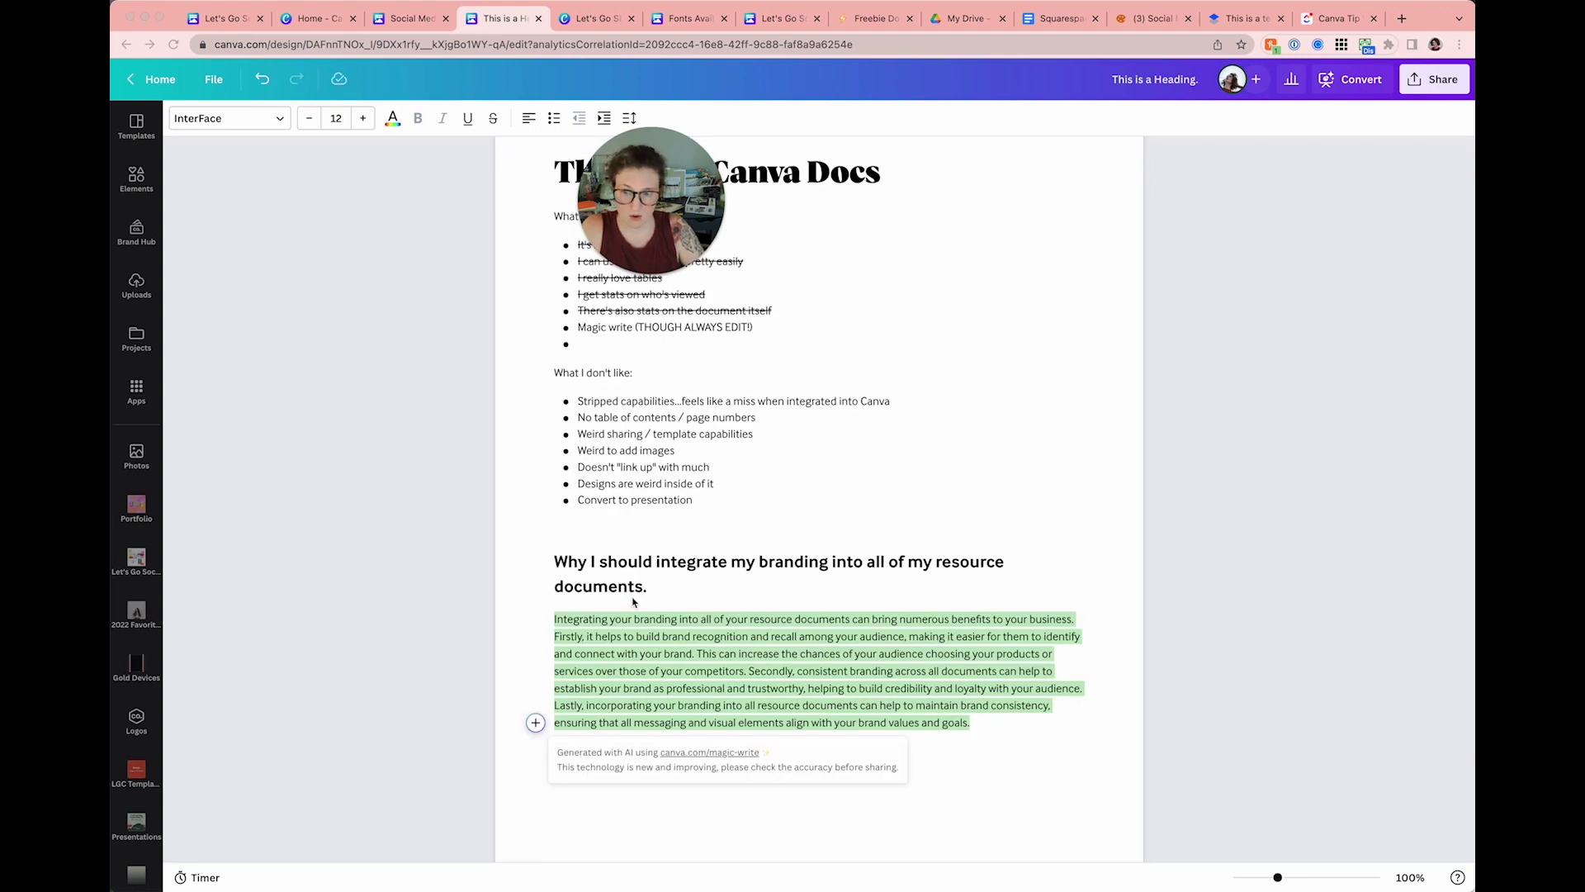
Step: Insert the Magic Write result into the doc and look over its generated paragraph
{"action": "left_click", "coordinate": [643, 618]}
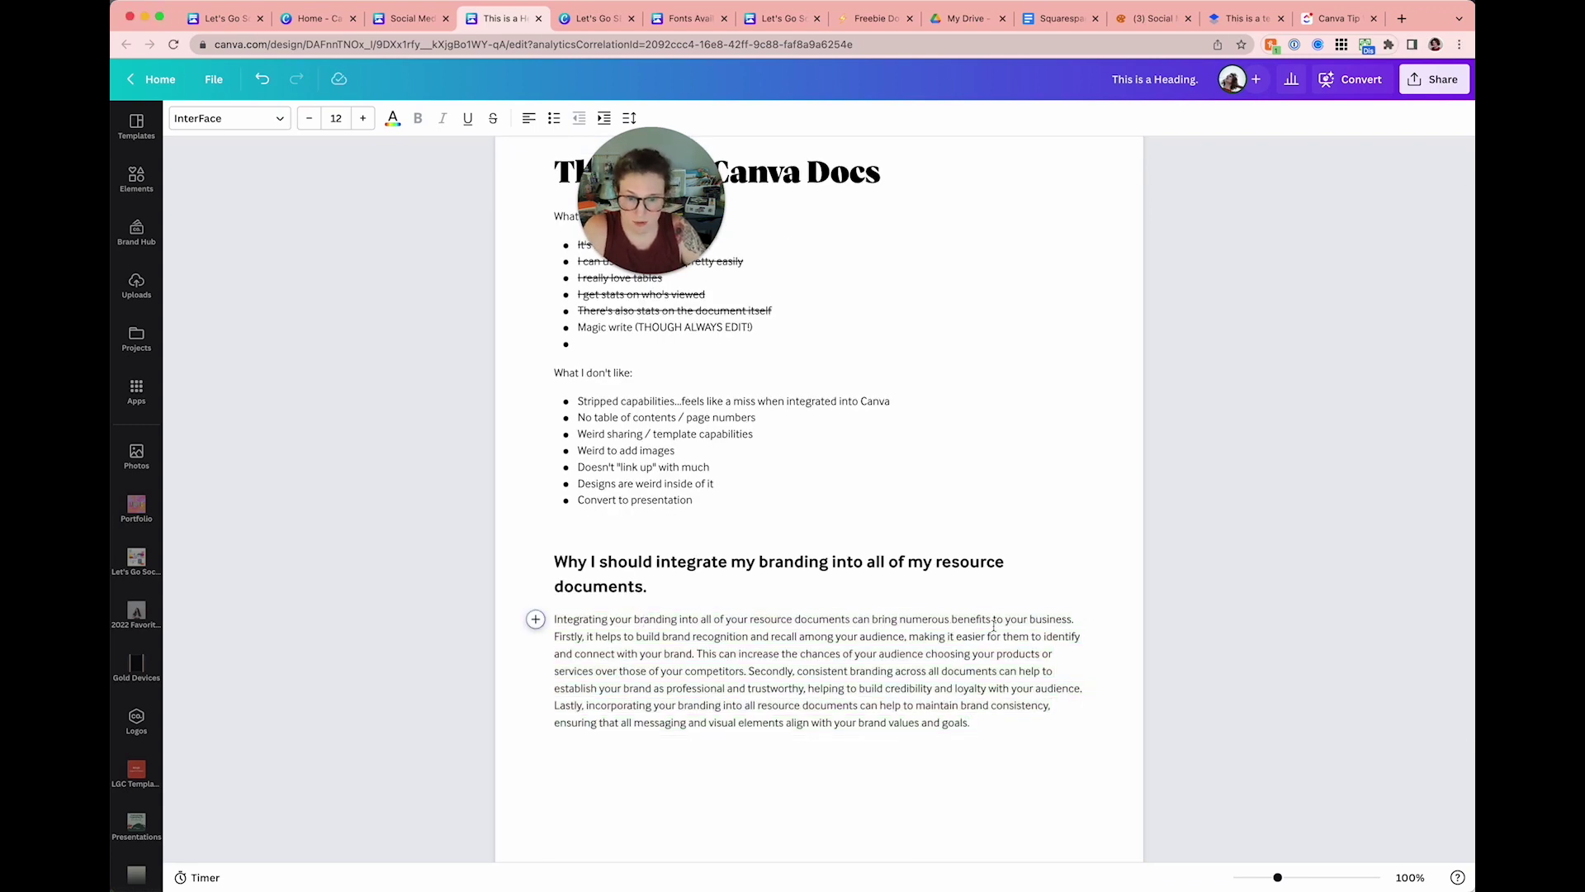
{"action": "left_click_drag", "start_coordinate": [614, 644], "coordinate": [826, 657]}
{"action": "left_click", "coordinate": [826, 658]}
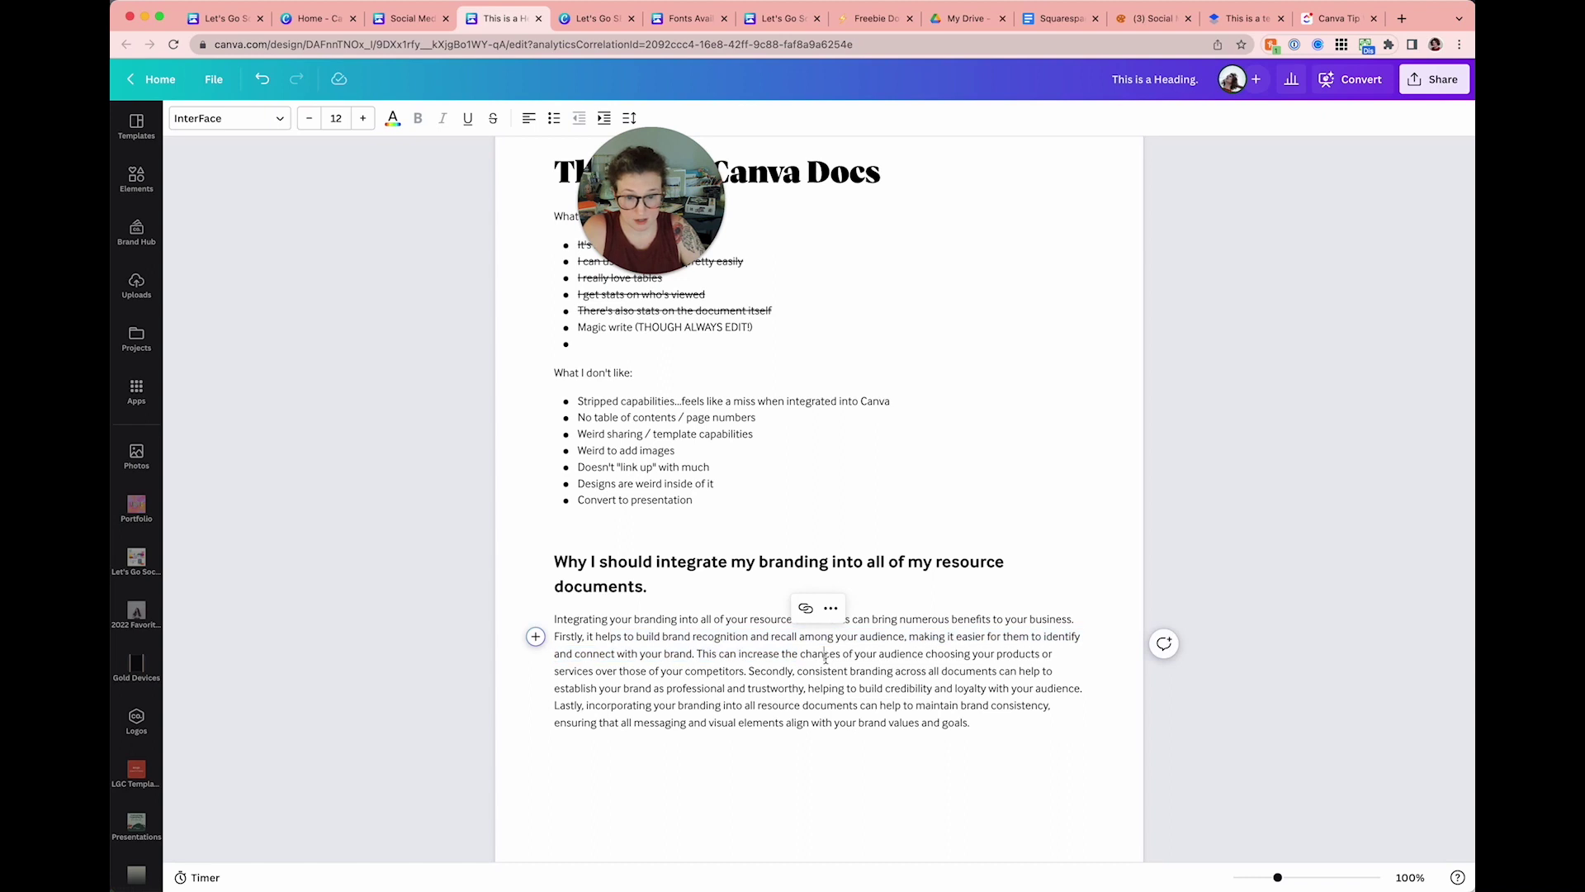
{"action": "mouse_move", "coordinate": [710, 654]}
{"action": "left_mouse_down"}
{"action": "mouse_move", "coordinate": [817, 655]}
{"action": "mouse_move", "coordinate": [724, 670]}
{"action": "mouse_move", "coordinate": [894, 684]}
{"action": "mouse_move", "coordinate": [806, 661]}
{"action": "left_mouse_up"}
{"action": "left_click", "coordinate": [724, 671]}
{"action": "left_click", "coordinate": [805, 670]}
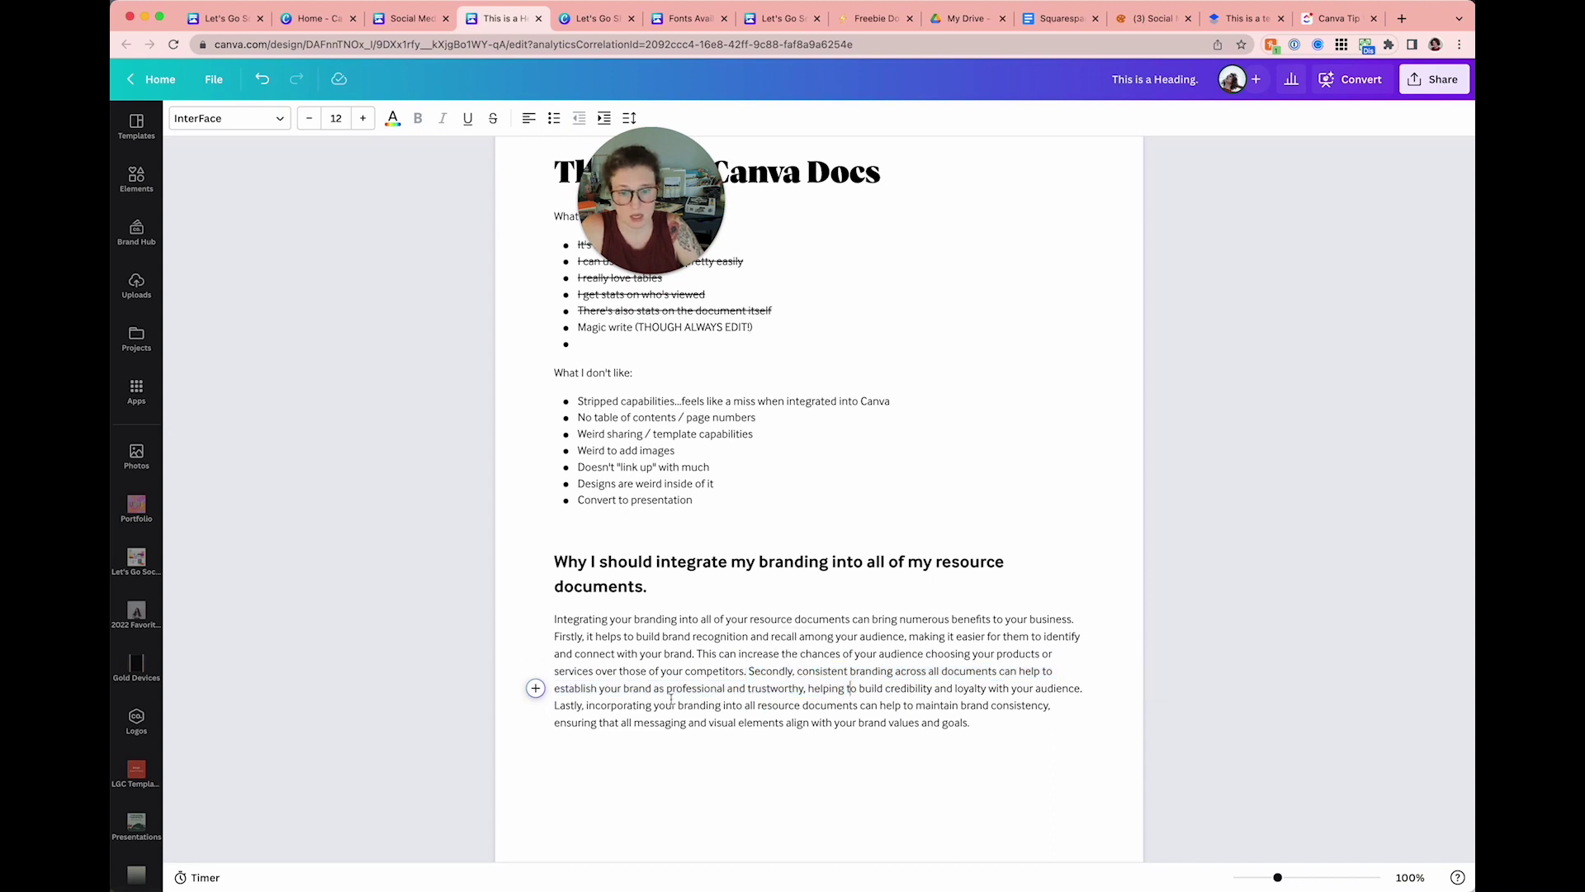
{"action": "scroll", "coordinate": [669, 700], "scroll_direction": "up", "scroll_amount": 1}
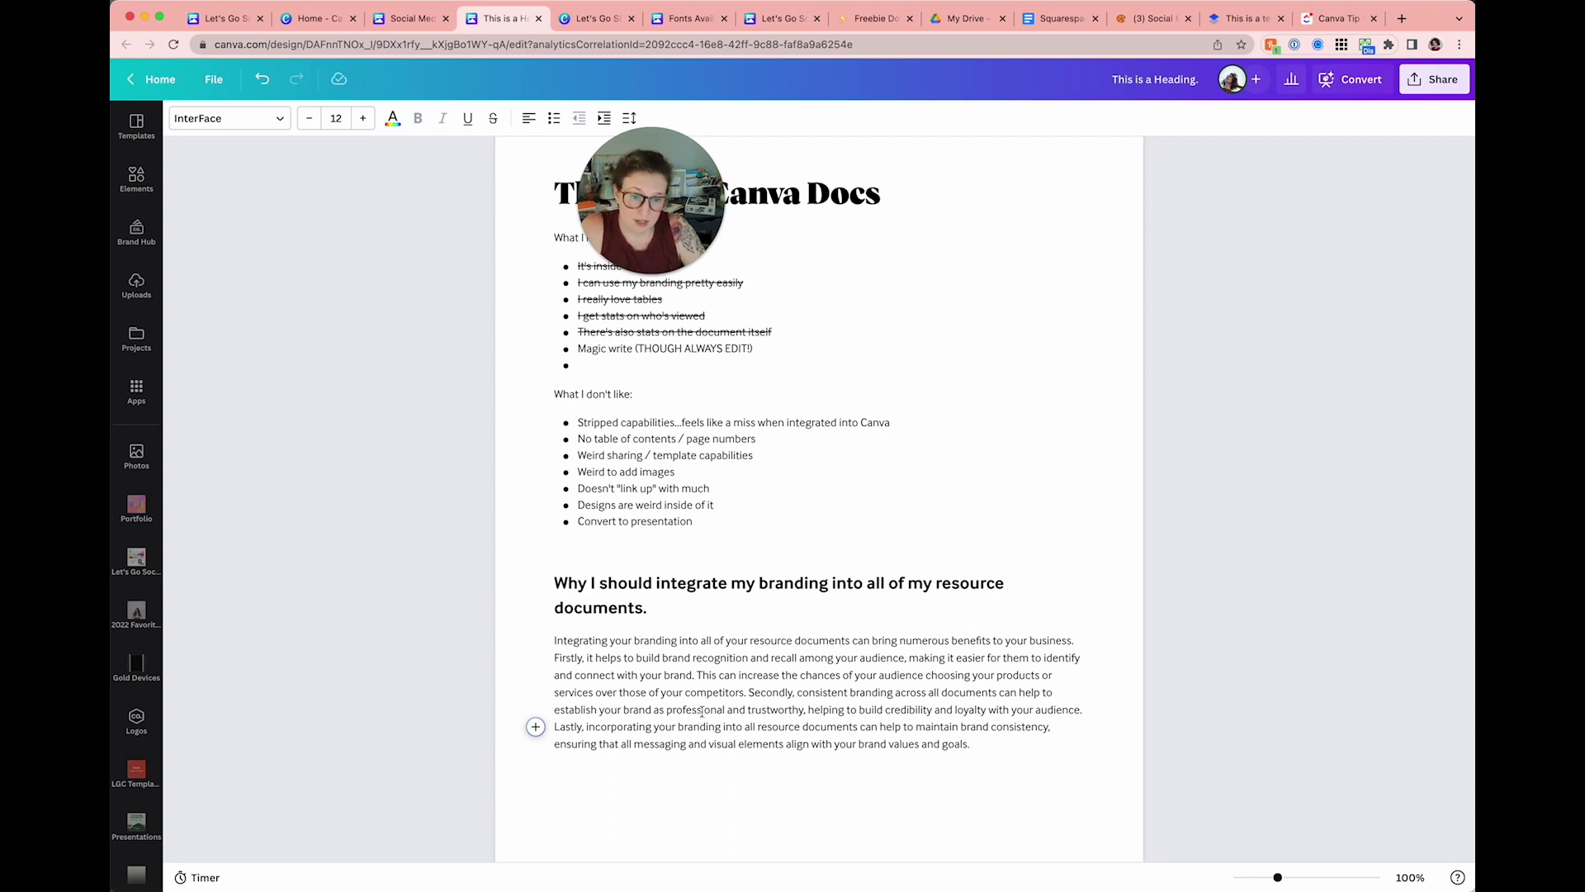
{"action": "double_click", "coordinate": [701, 710]}
{"action": "left_click_drag", "start_coordinate": [667, 710], "coordinate": [1021, 744]}
{"action": "left_click", "coordinate": [1021, 749]}
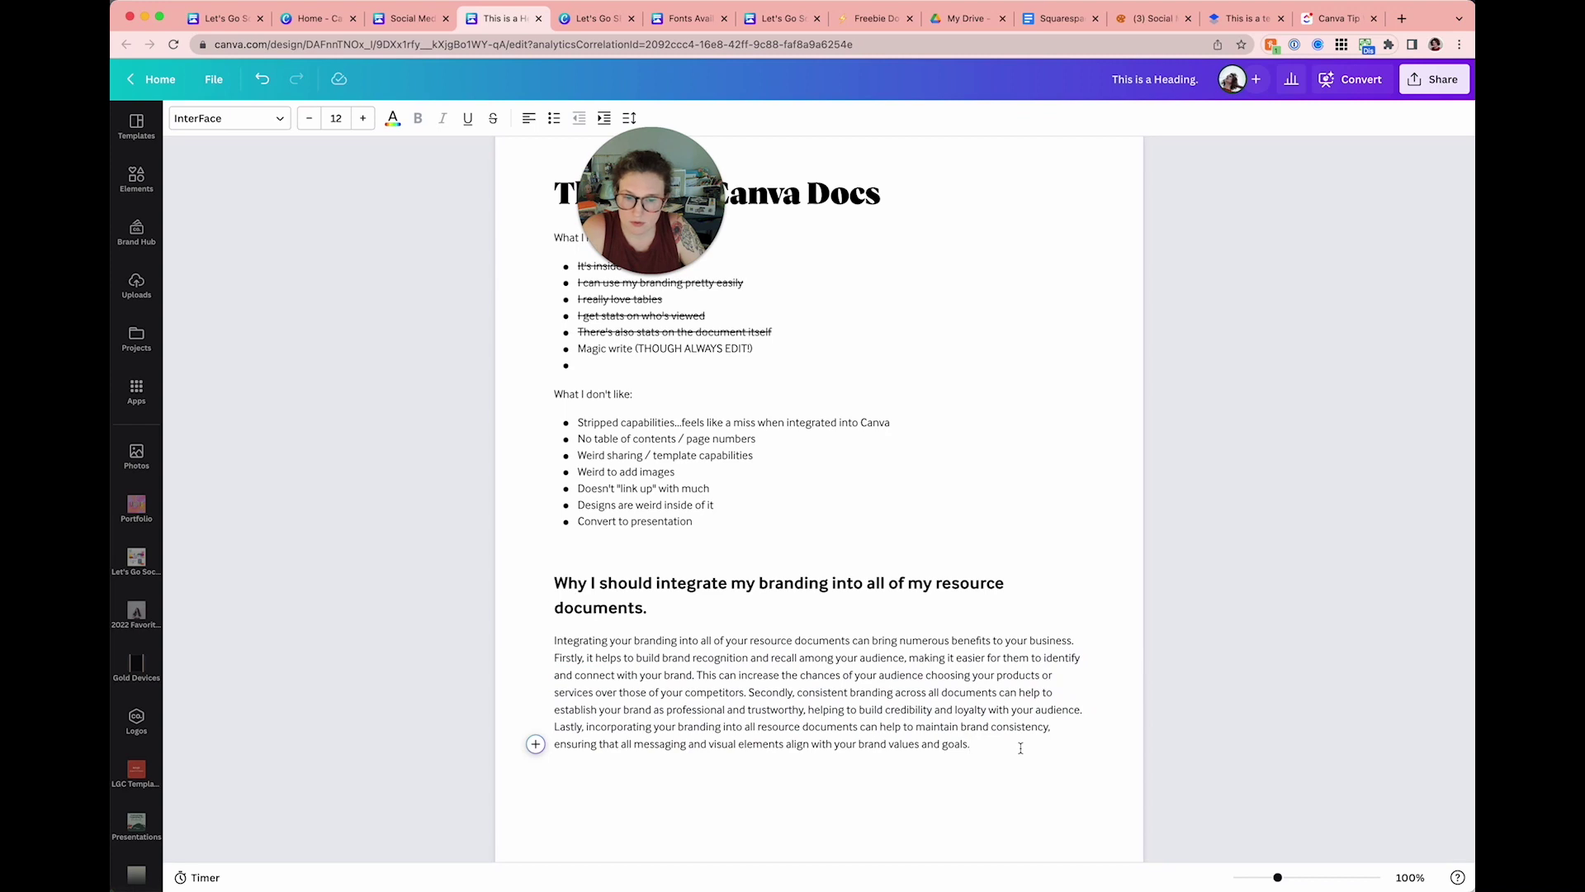
{"action": "left_click", "coordinate": [908, 709]}
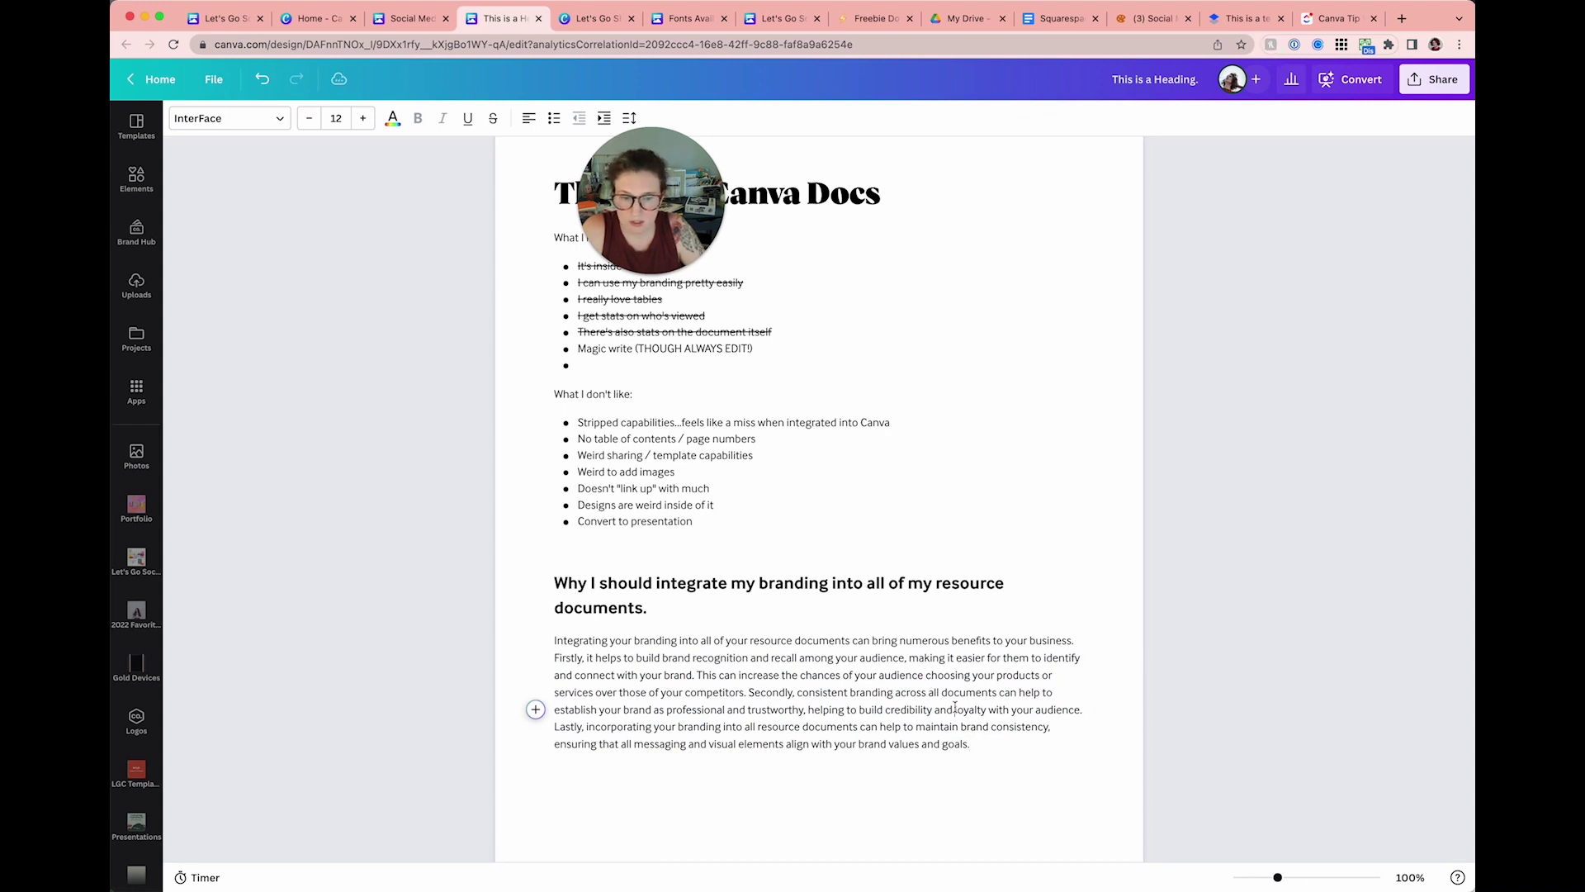
{"action": "left_click_drag", "start_coordinate": [1001, 754], "coordinate": [552, 640]}
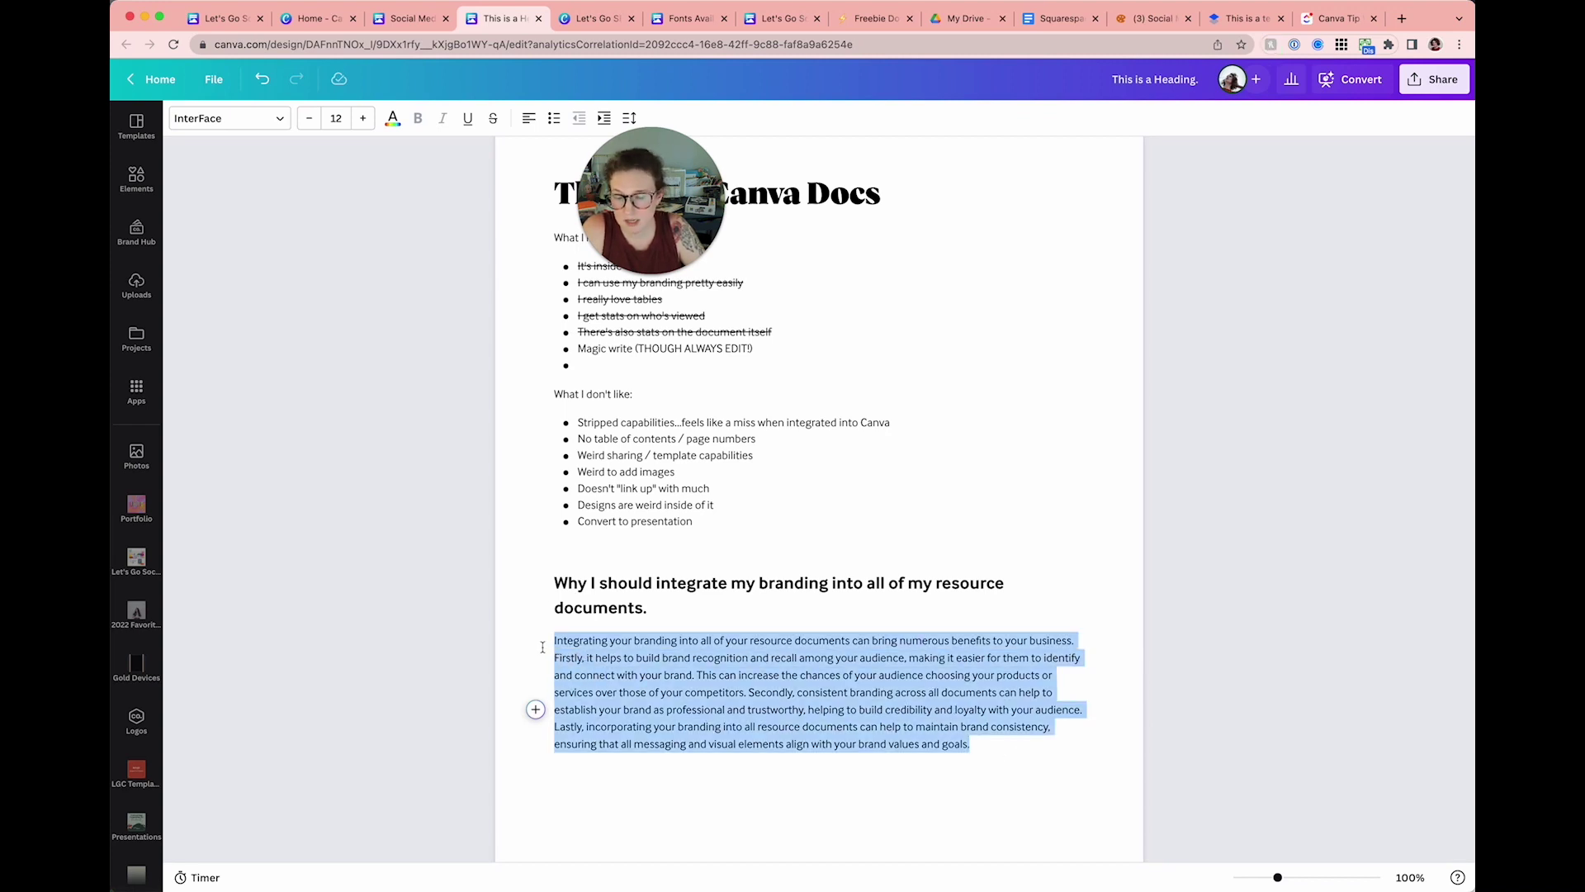
{"action": "left_click", "coordinate": [649, 687]}
Step: Select the entire generated paragraph below the 'Why I should integrate my branding…' heading and delete it
{"action": "scroll", "coordinate": [649, 687], "scroll_direction": "up", "scroll_amount": 1}
{"action": "scroll", "coordinate": [649, 682], "scroll_direction": "down", "scroll_amount": 2}
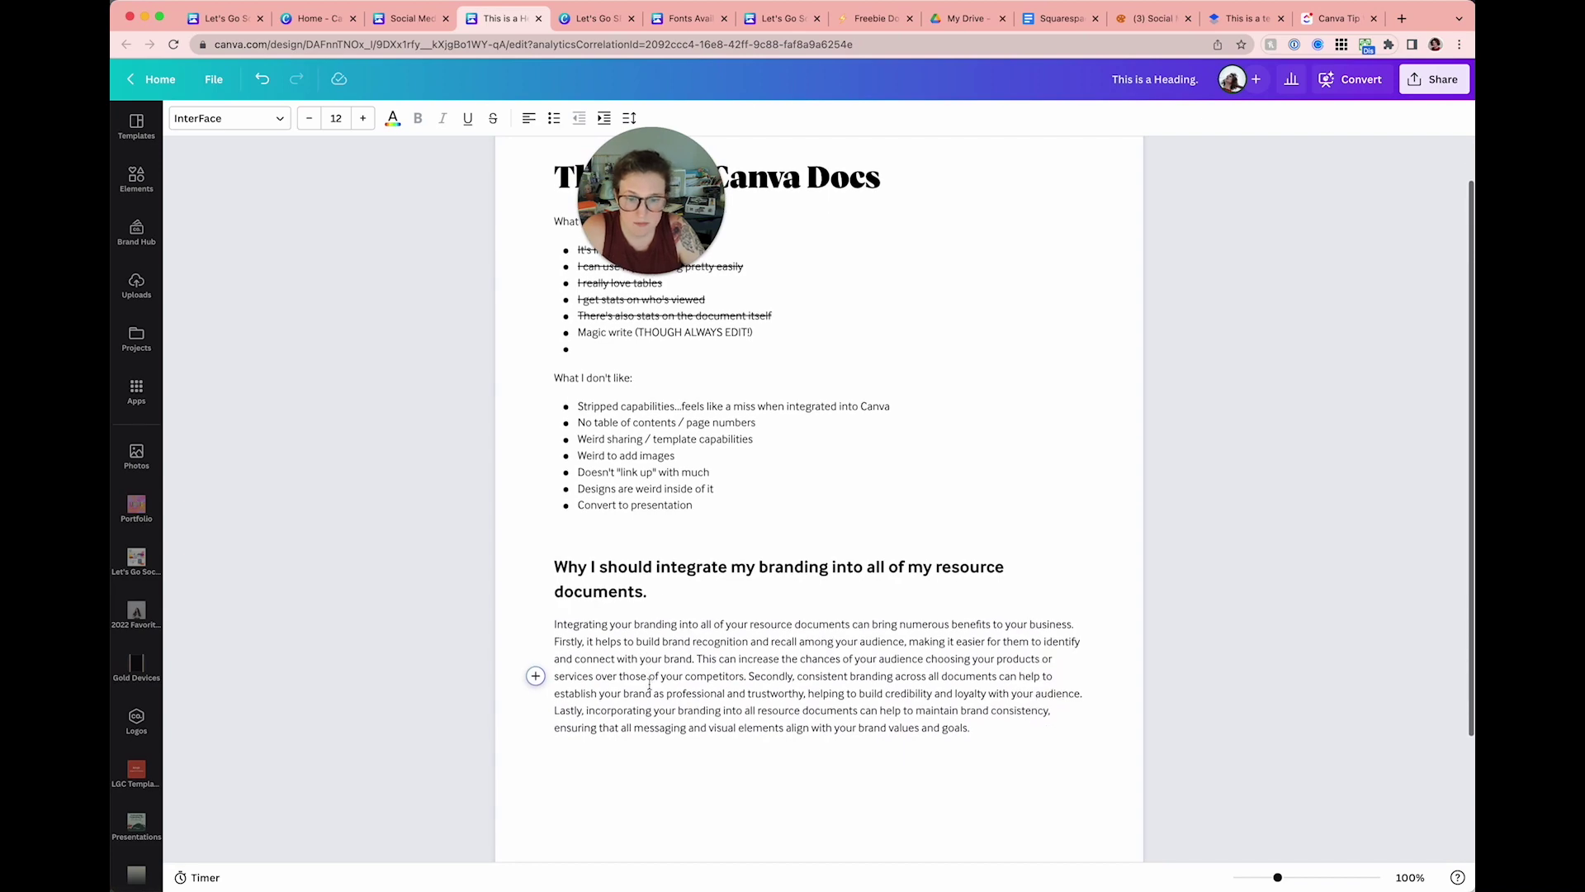
{"action": "scroll", "coordinate": [649, 682], "scroll_direction": "down", "scroll_amount": 2}
{"action": "scroll", "coordinate": [649, 682], "scroll_direction": "up", "scroll_amount": 3}
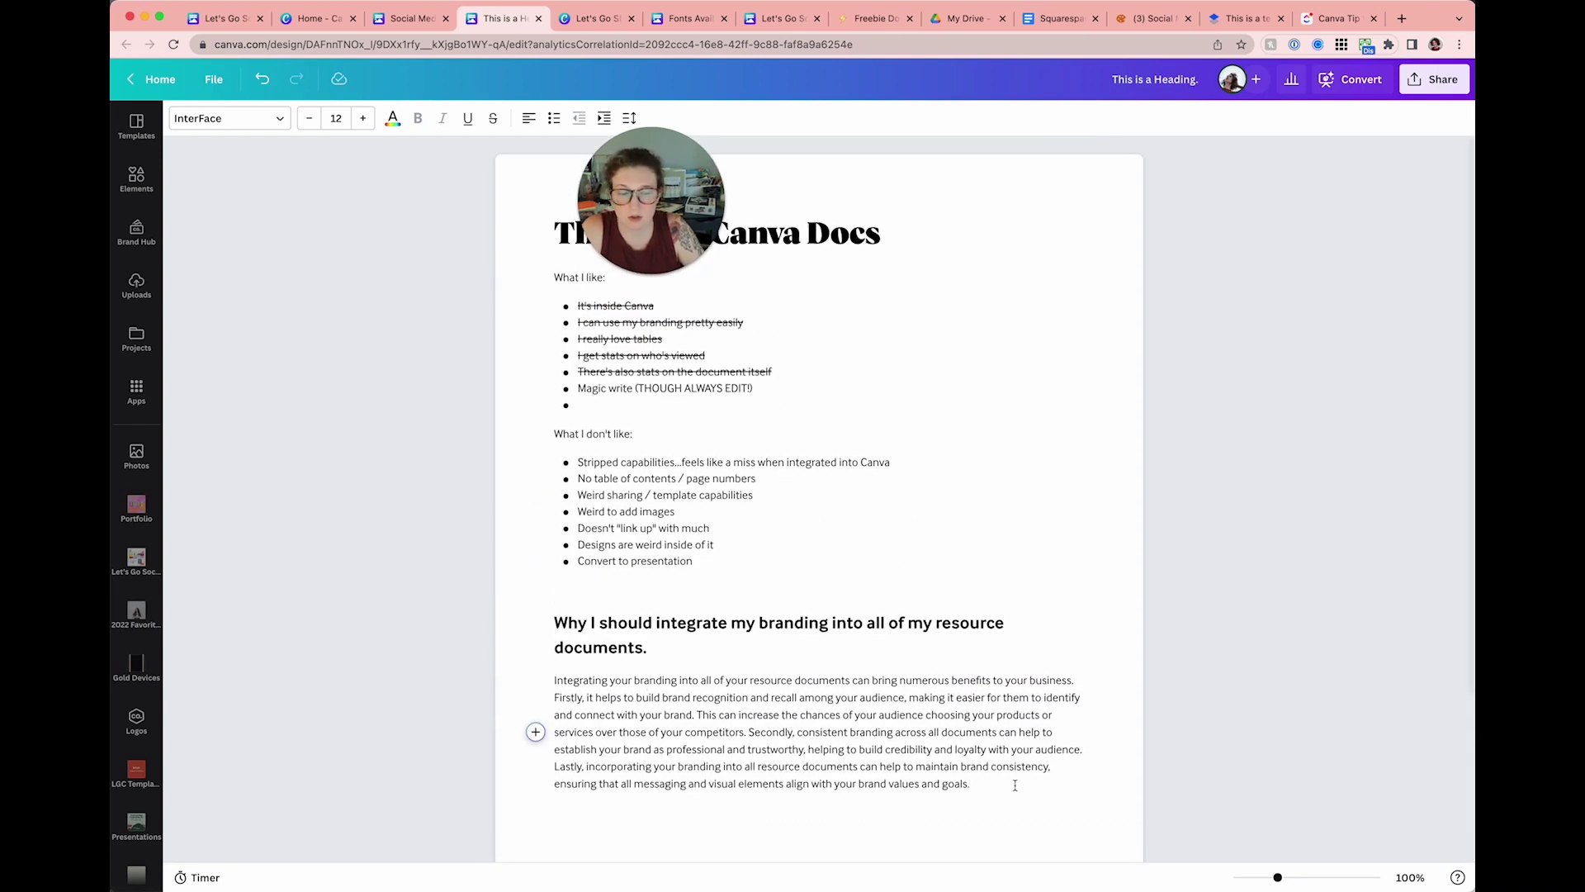
{"action": "left_click_drag", "start_coordinate": [990, 785], "coordinate": [555, 679]}
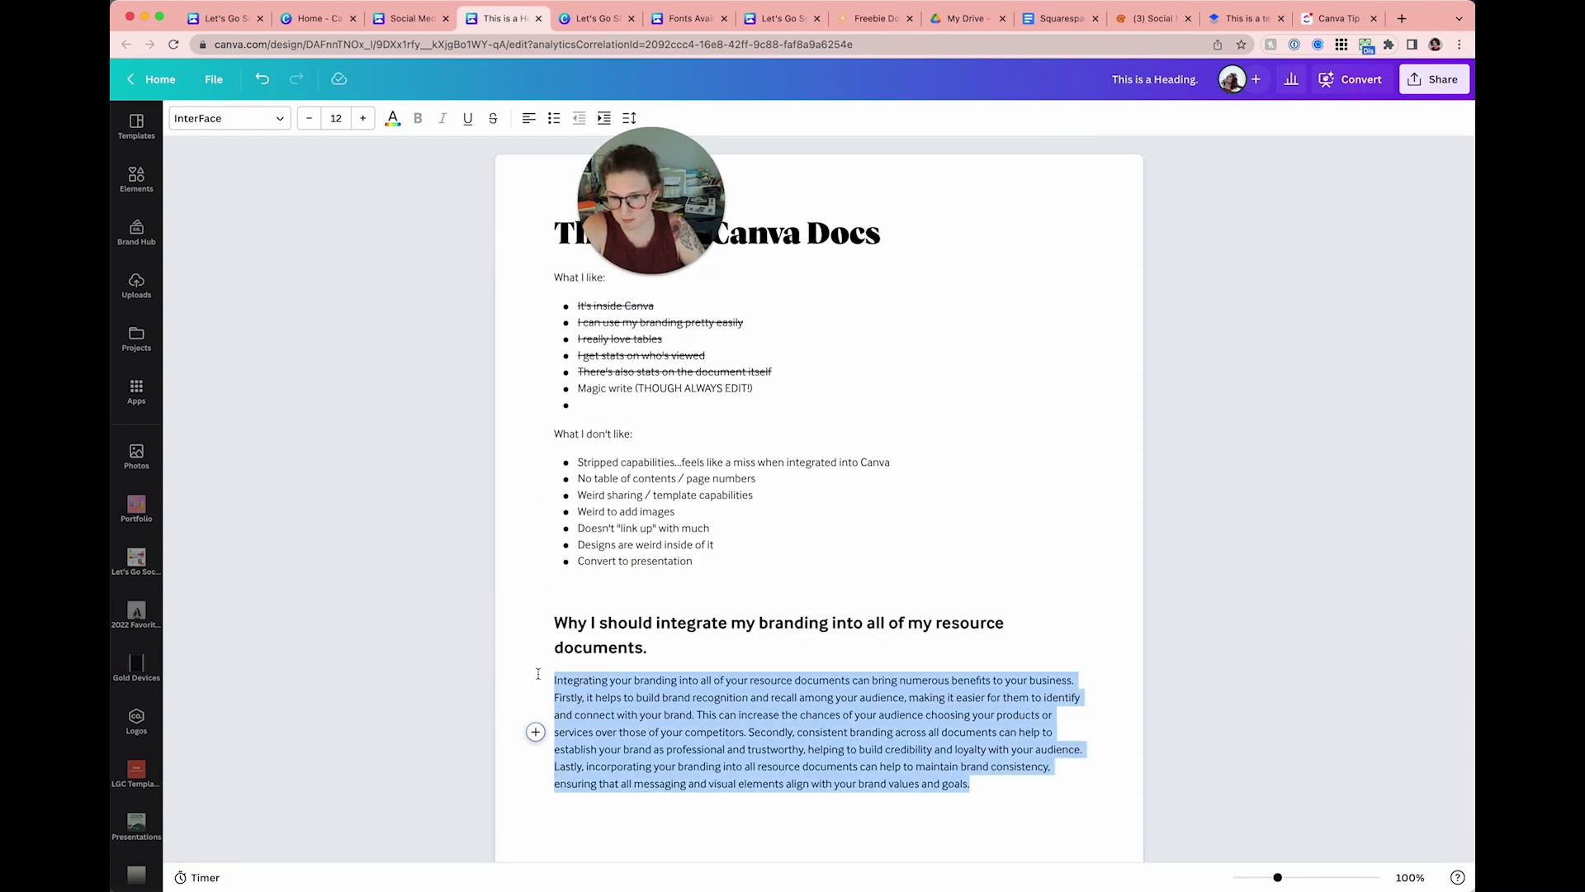
{"action": "left_click", "coordinate": [694, 750]}
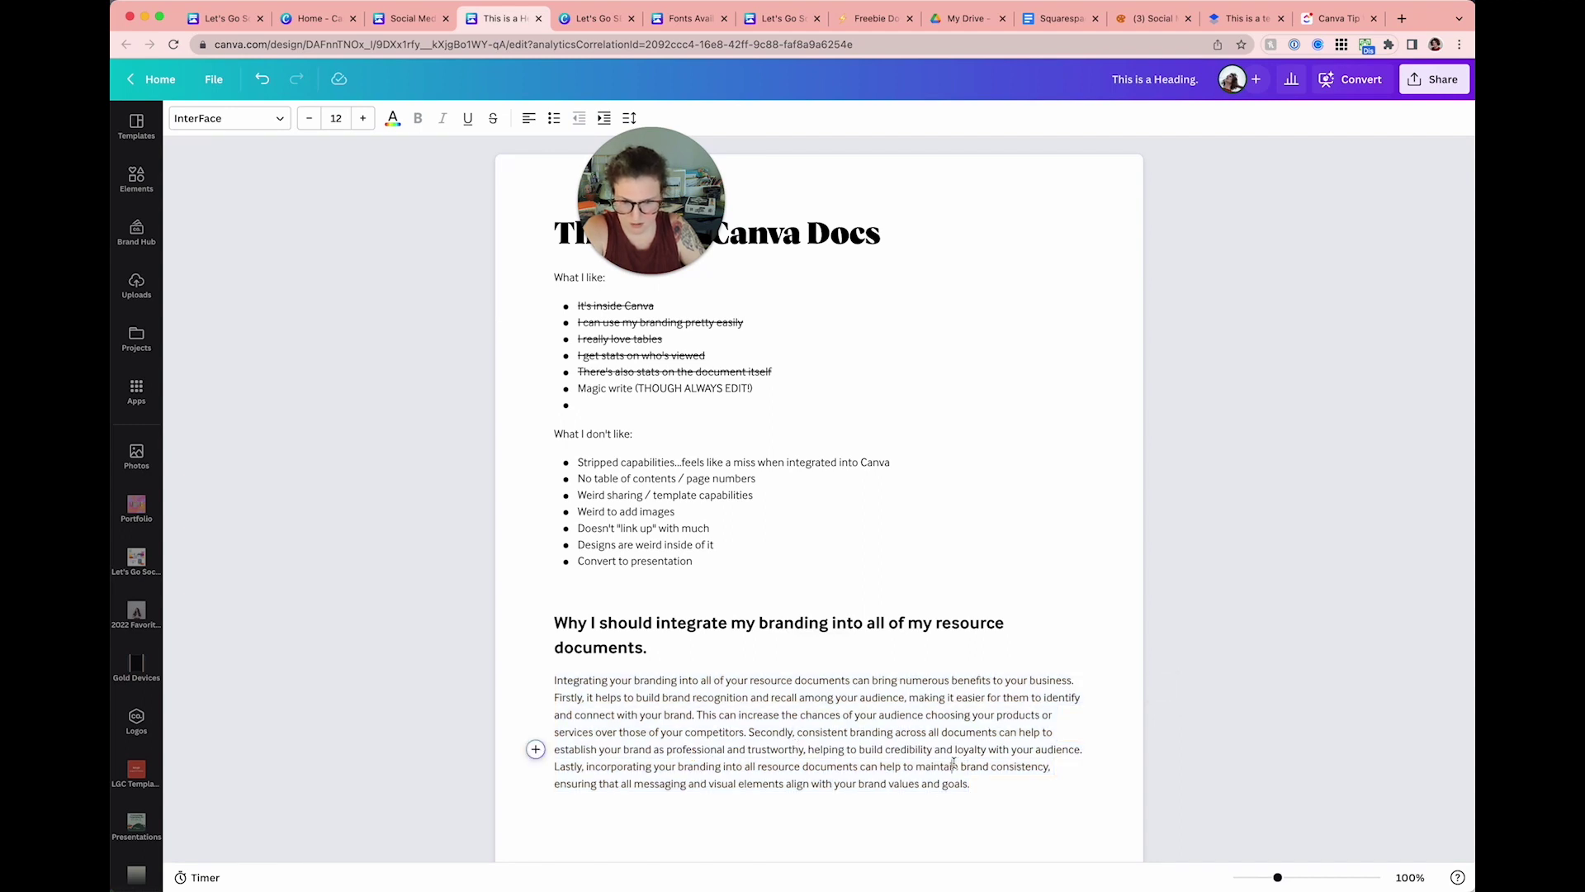
{"action": "left_click_drag", "start_coordinate": [953, 763], "coordinate": [1051, 767]}
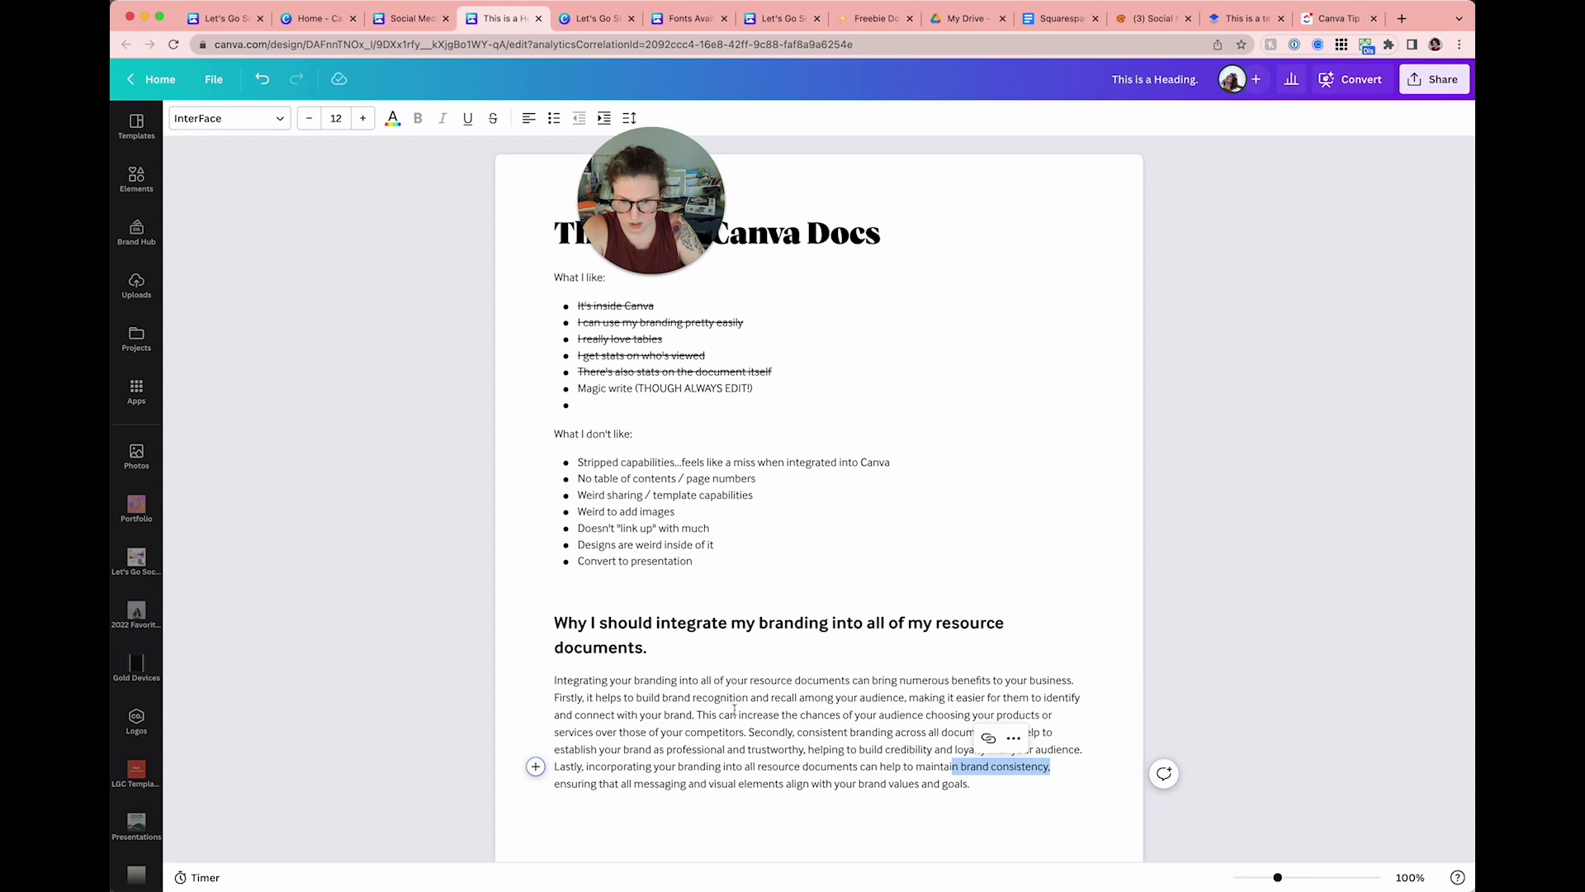
{"action": "left_click_drag", "start_coordinate": [729, 715], "coordinate": [873, 749]}
{"action": "left_click", "coordinate": [789, 732]}
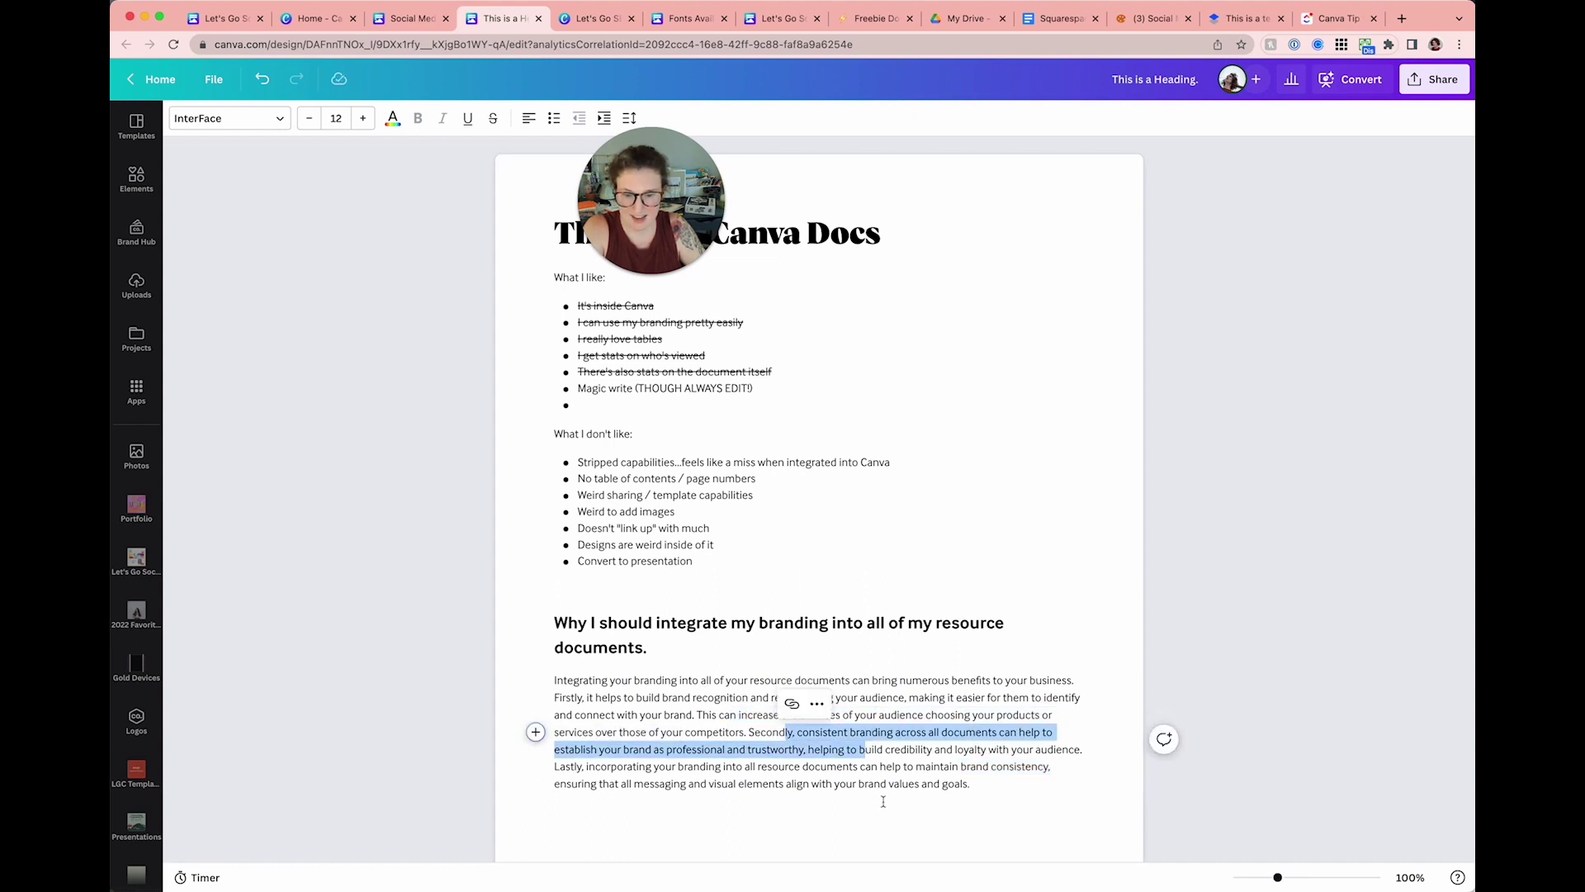
{"action": "left_click", "coordinate": [883, 801]}
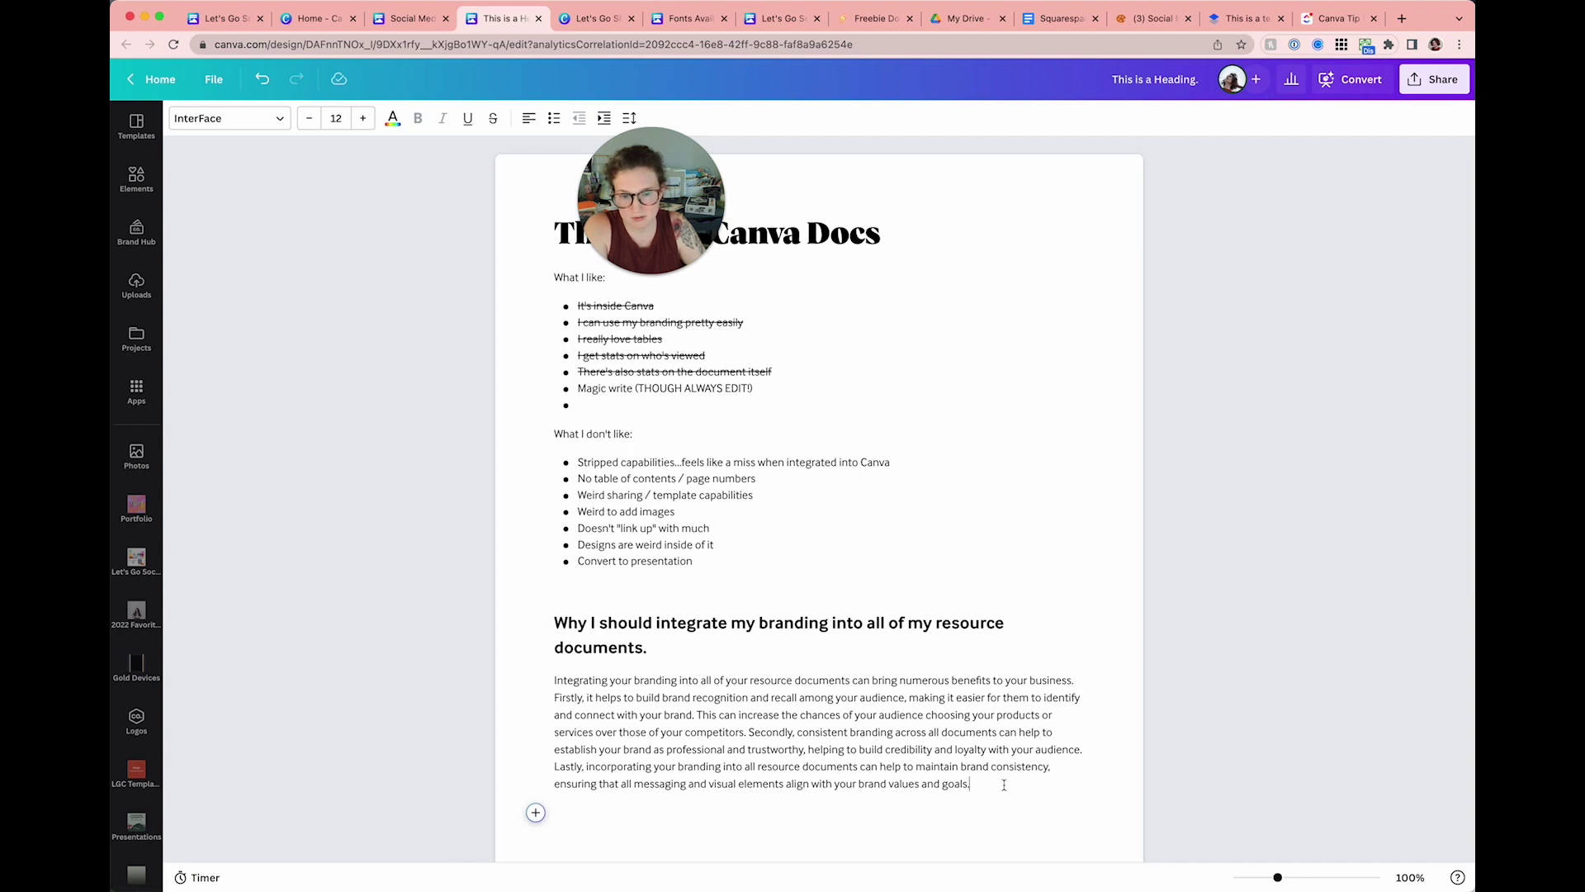
{"action": "left_click_drag", "start_coordinate": [1004, 785], "coordinate": [541, 681]}
{"action": "key", "text": "BackSpace"}
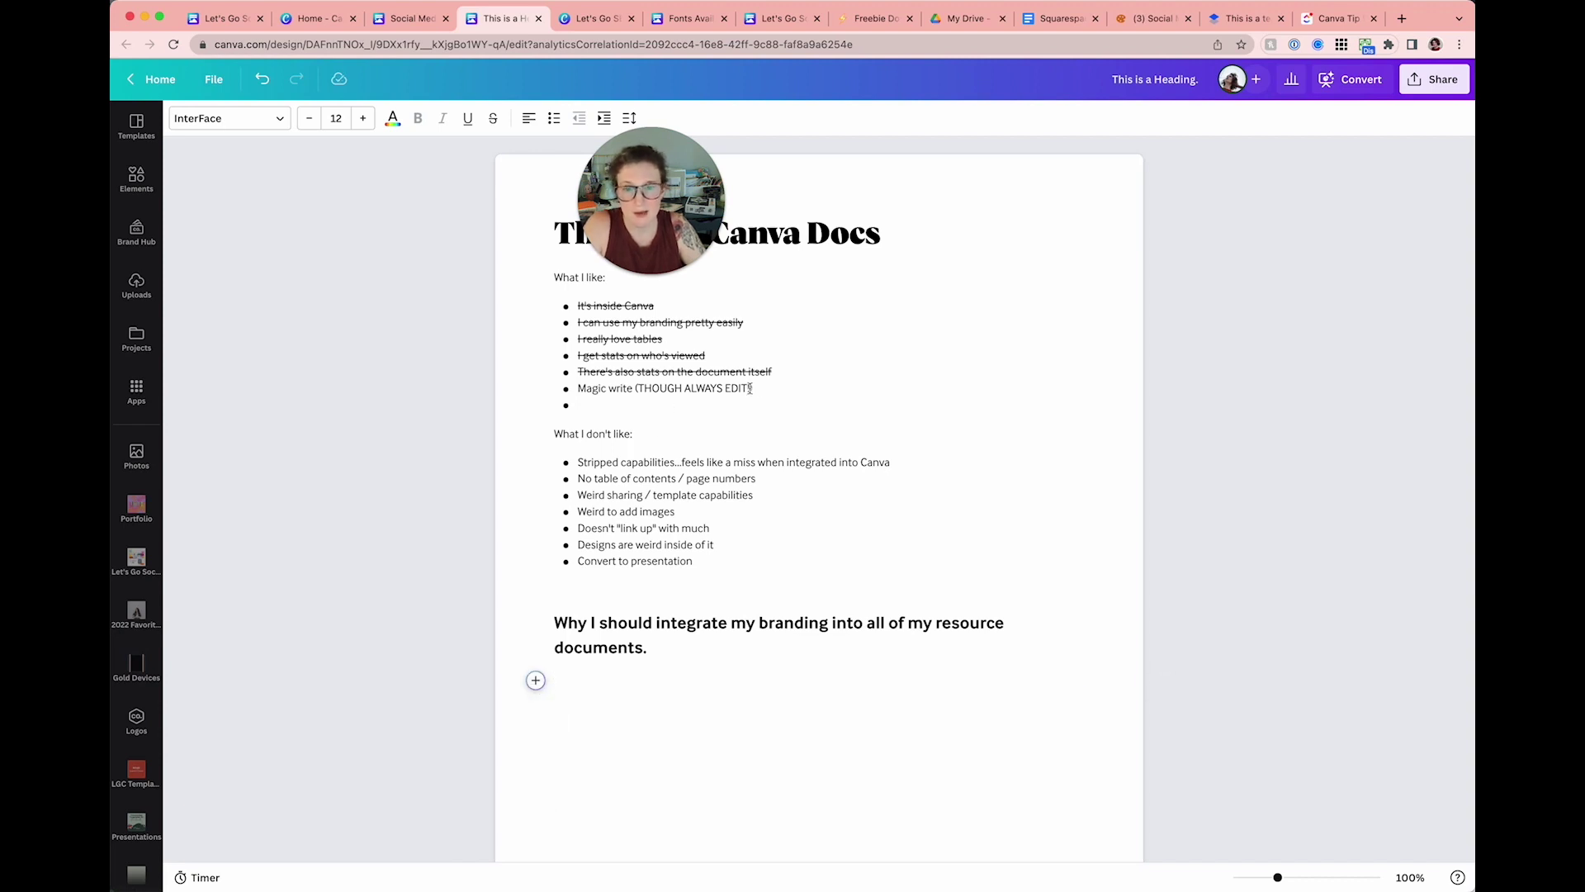
Step: Strike through the 'Magic write' bullet in the likes list
{"action": "left_click_drag", "start_coordinate": [751, 389], "coordinate": [578, 389]}
{"action": "left_click", "coordinate": [493, 118]}
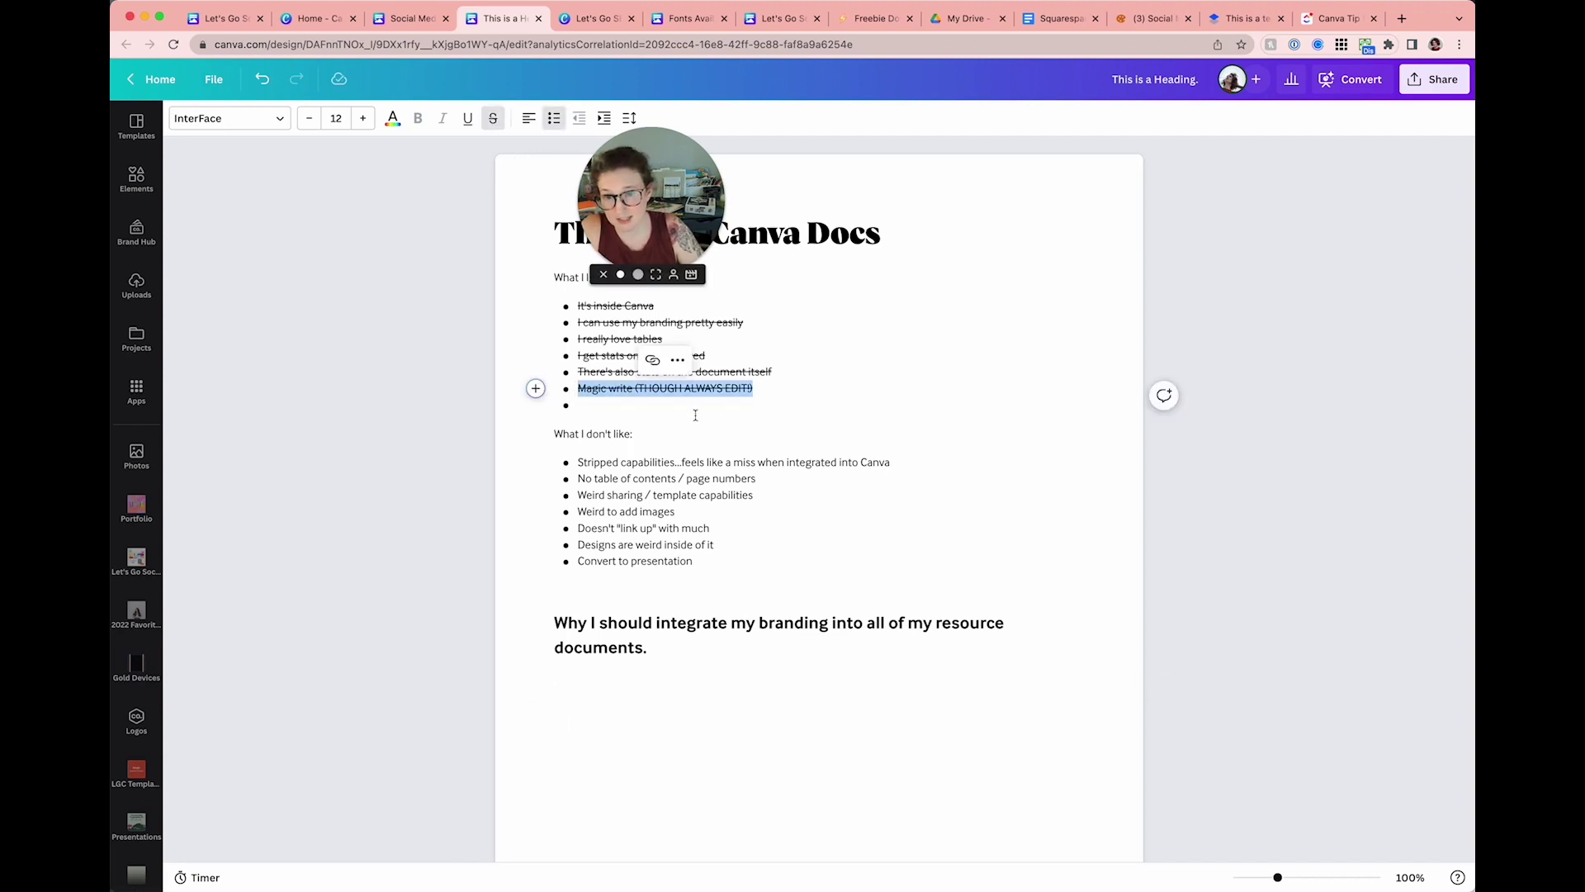
{"action": "left_click", "coordinate": [689, 436]}
Step: Start a new 2000 × 600 px design on the empty line under the branding heading
{"action": "scroll", "coordinate": [689, 435], "scroll_direction": "down", "scroll_amount": 1}
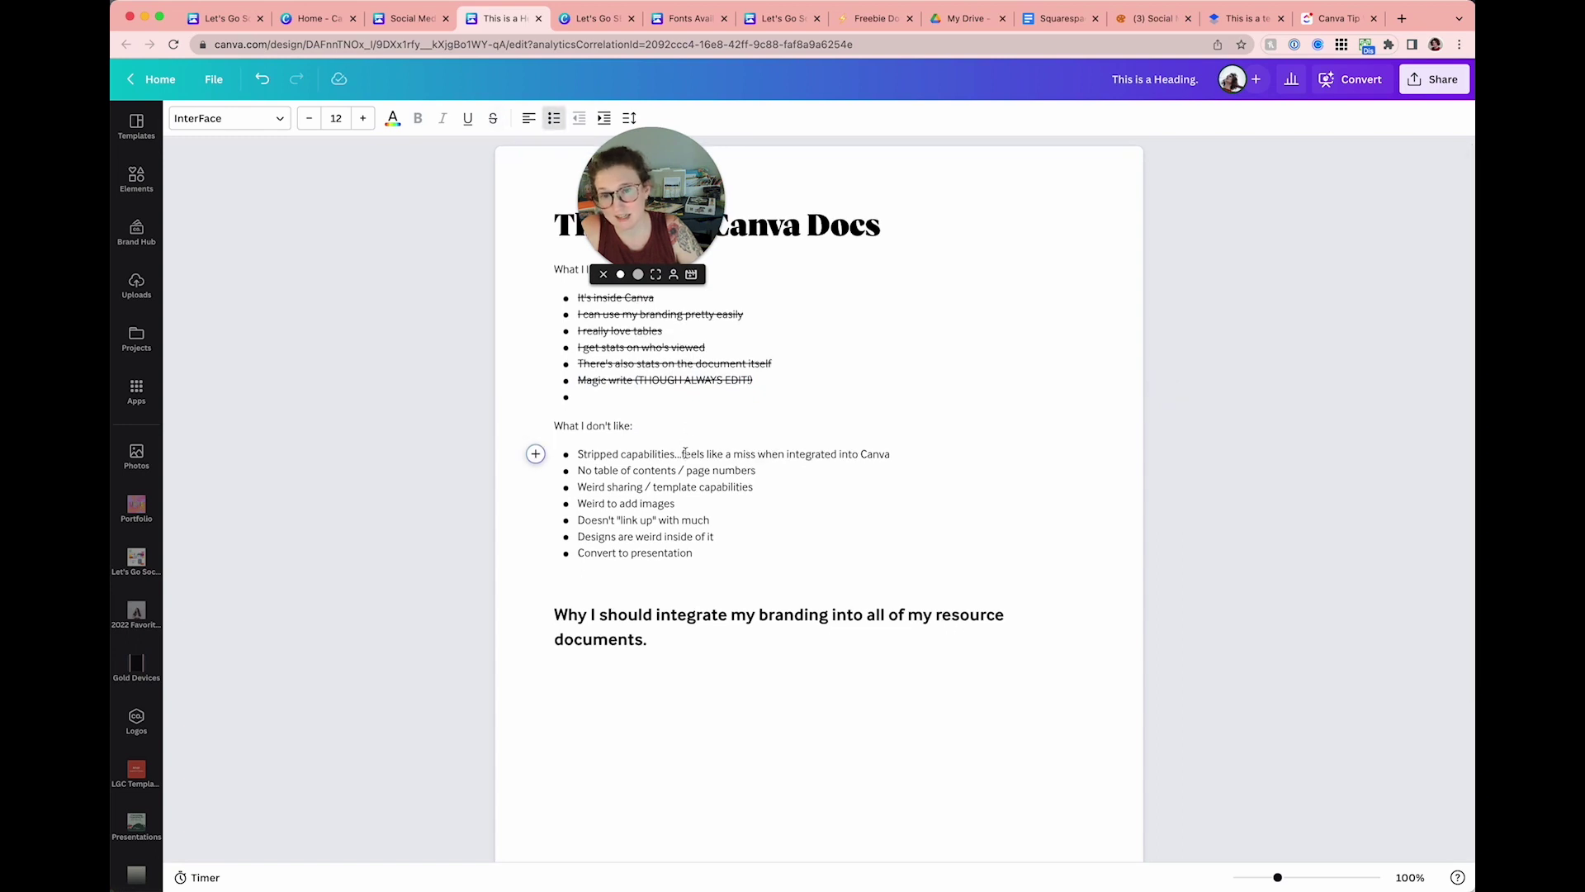
{"action": "left_click", "coordinate": [674, 743]}
{"action": "left_click", "coordinate": [667, 708]}
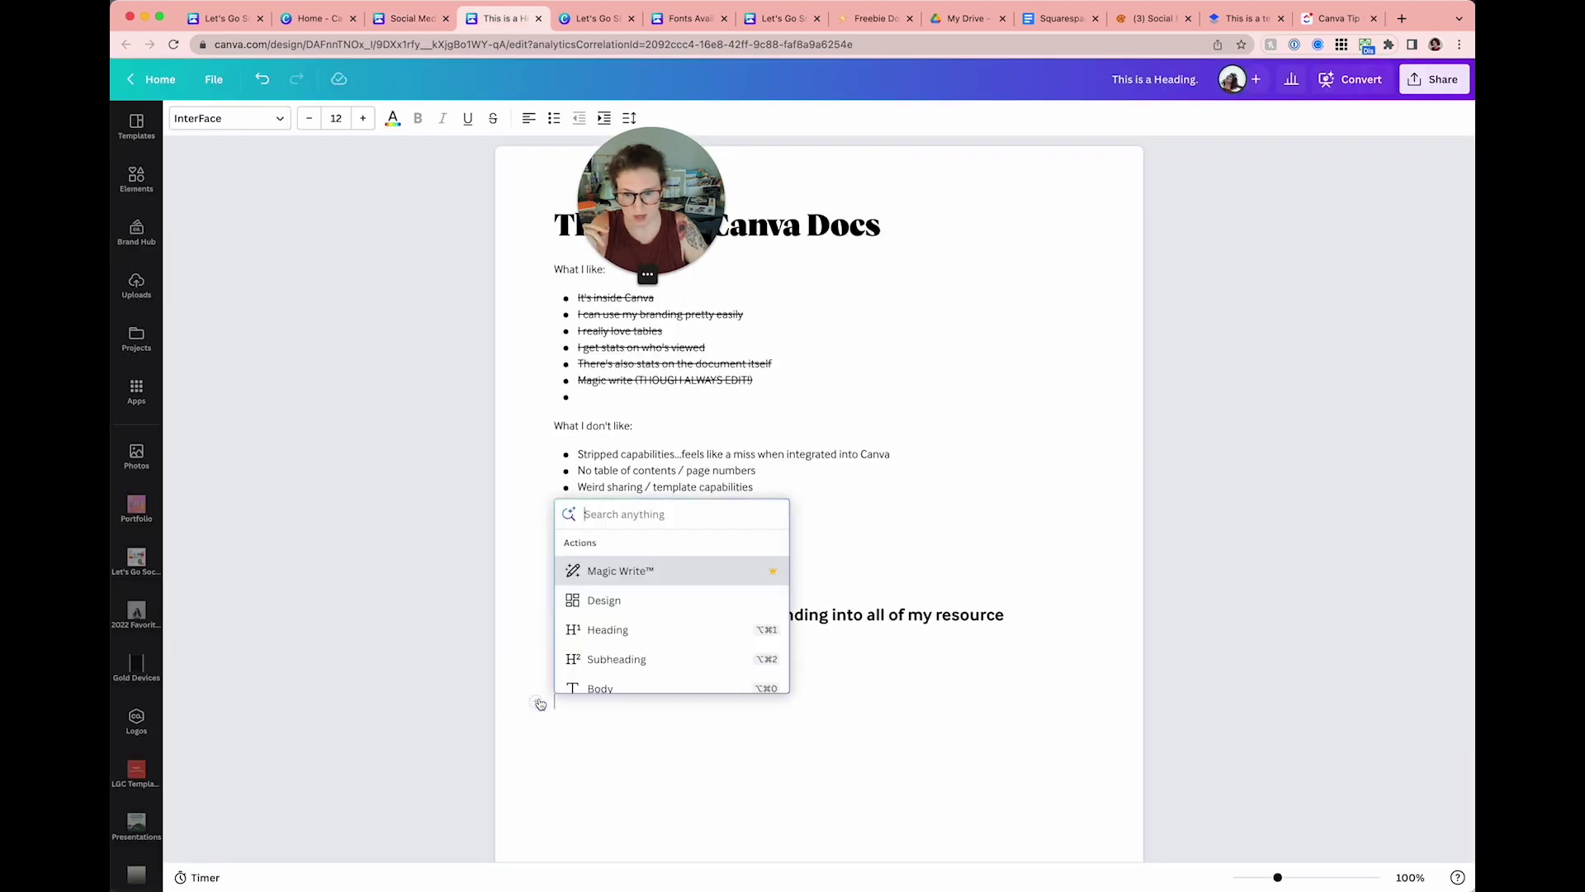
{"action": "left_click", "coordinate": [617, 595]}
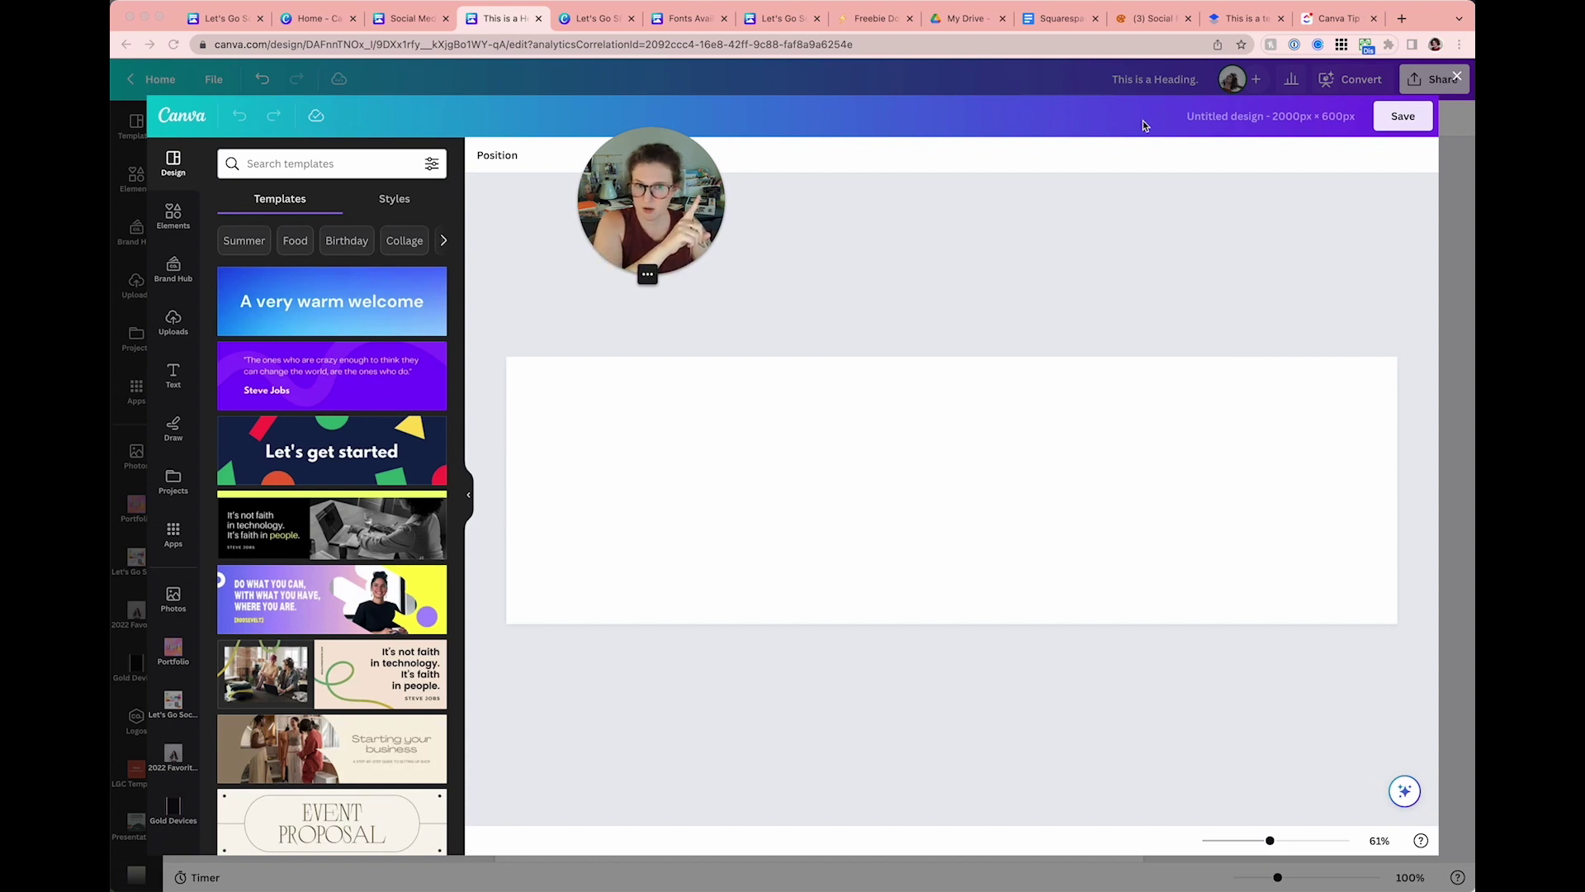
Step: Fill the blank banner with the Favorite Things Questionnaire template and save it into the doc
{"action": "left_click", "coordinate": [605, 476]}
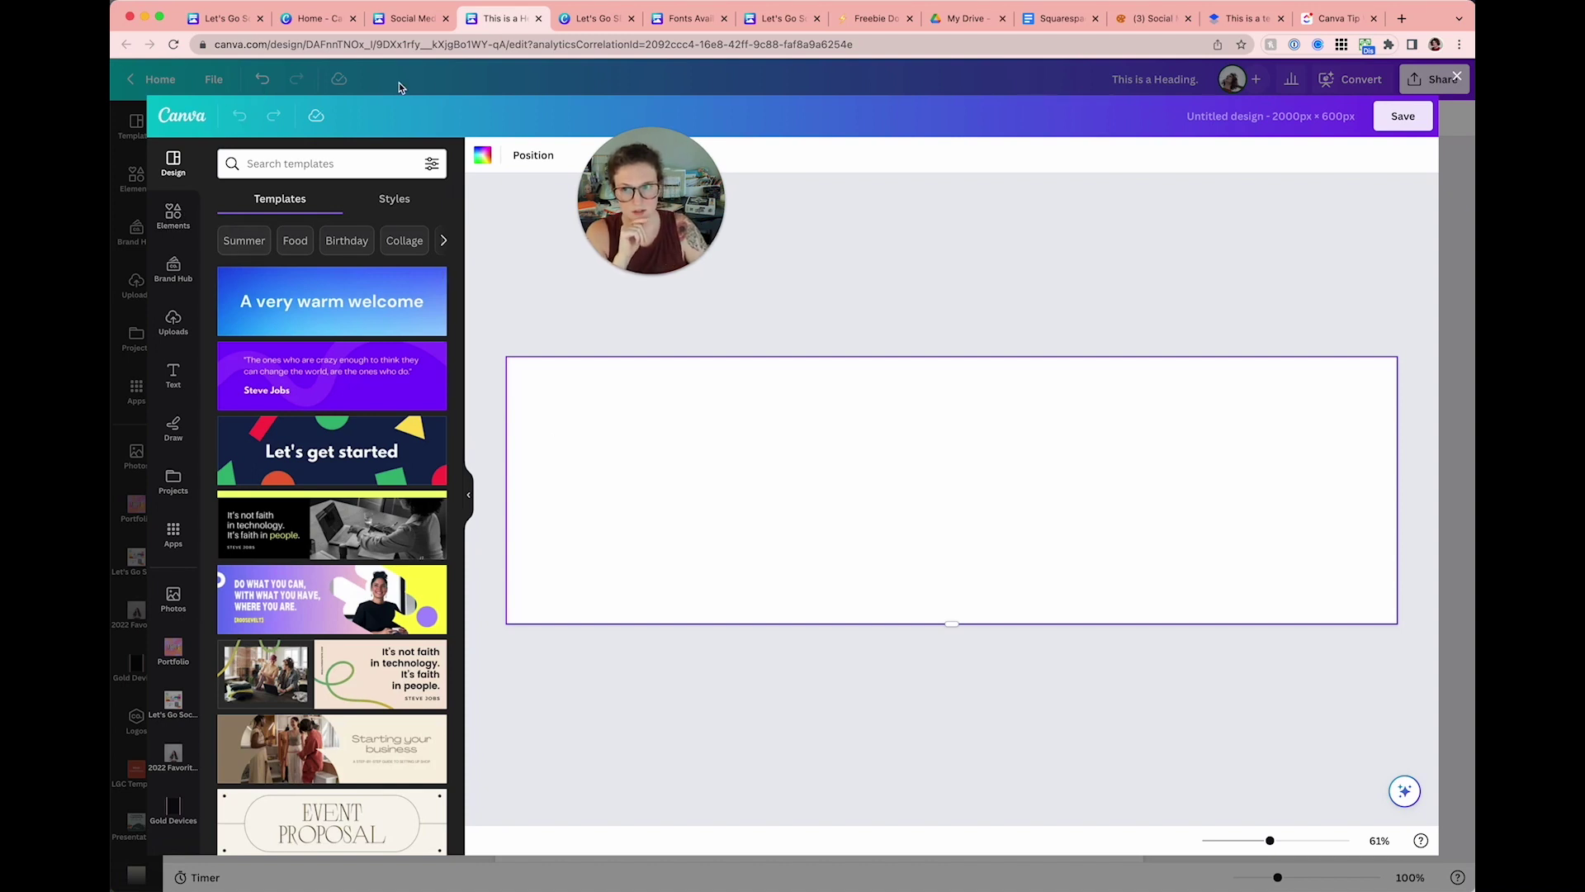
{"action": "scroll", "coordinate": [191, 409], "scroll_direction": "down", "scroll_amount": 3}
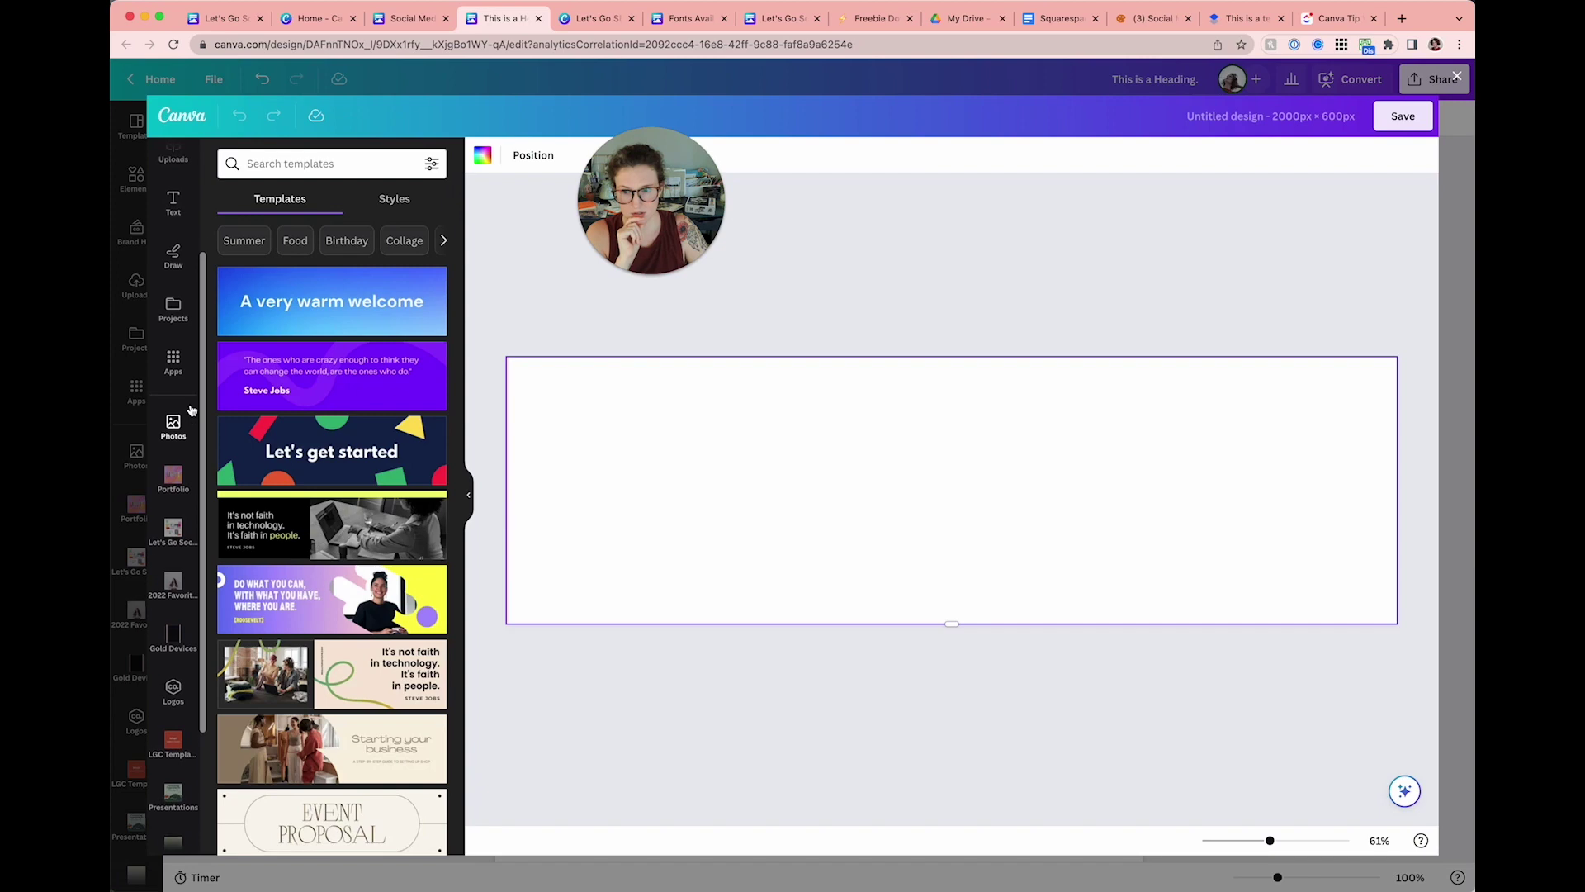
{"action": "scroll", "coordinate": [340, 531], "scroll_direction": "down", "scroll_amount": 1}
{"action": "scroll", "coordinate": [340, 532], "scroll_direction": "down", "scroll_amount": 5}
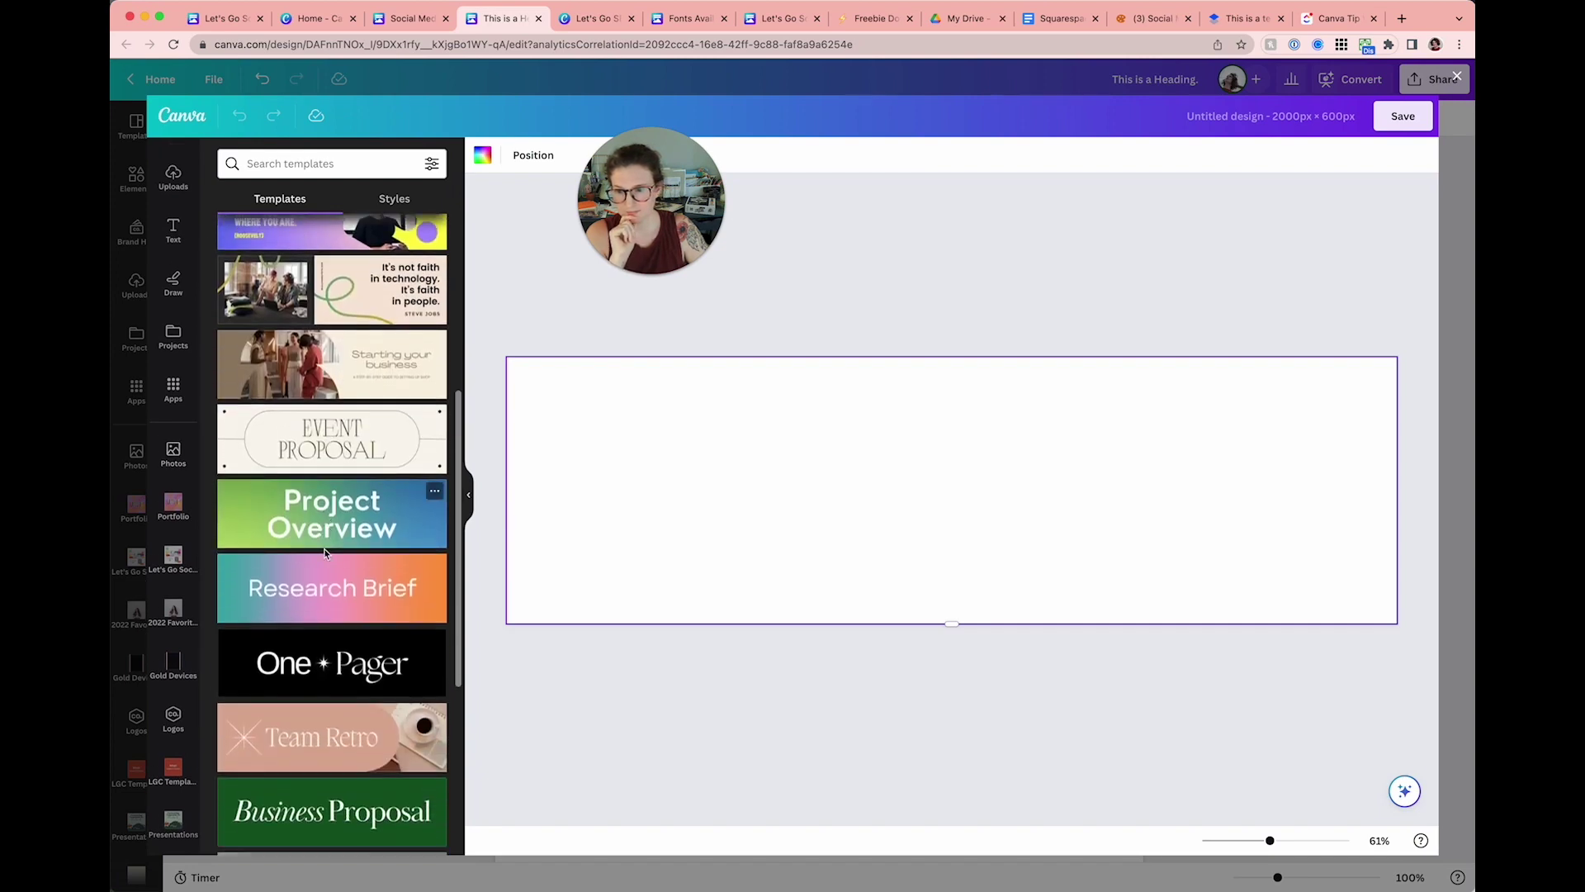
{"action": "scroll", "coordinate": [325, 554], "scroll_direction": "up", "scroll_amount": 1}
{"action": "left_click", "coordinate": [310, 491]}
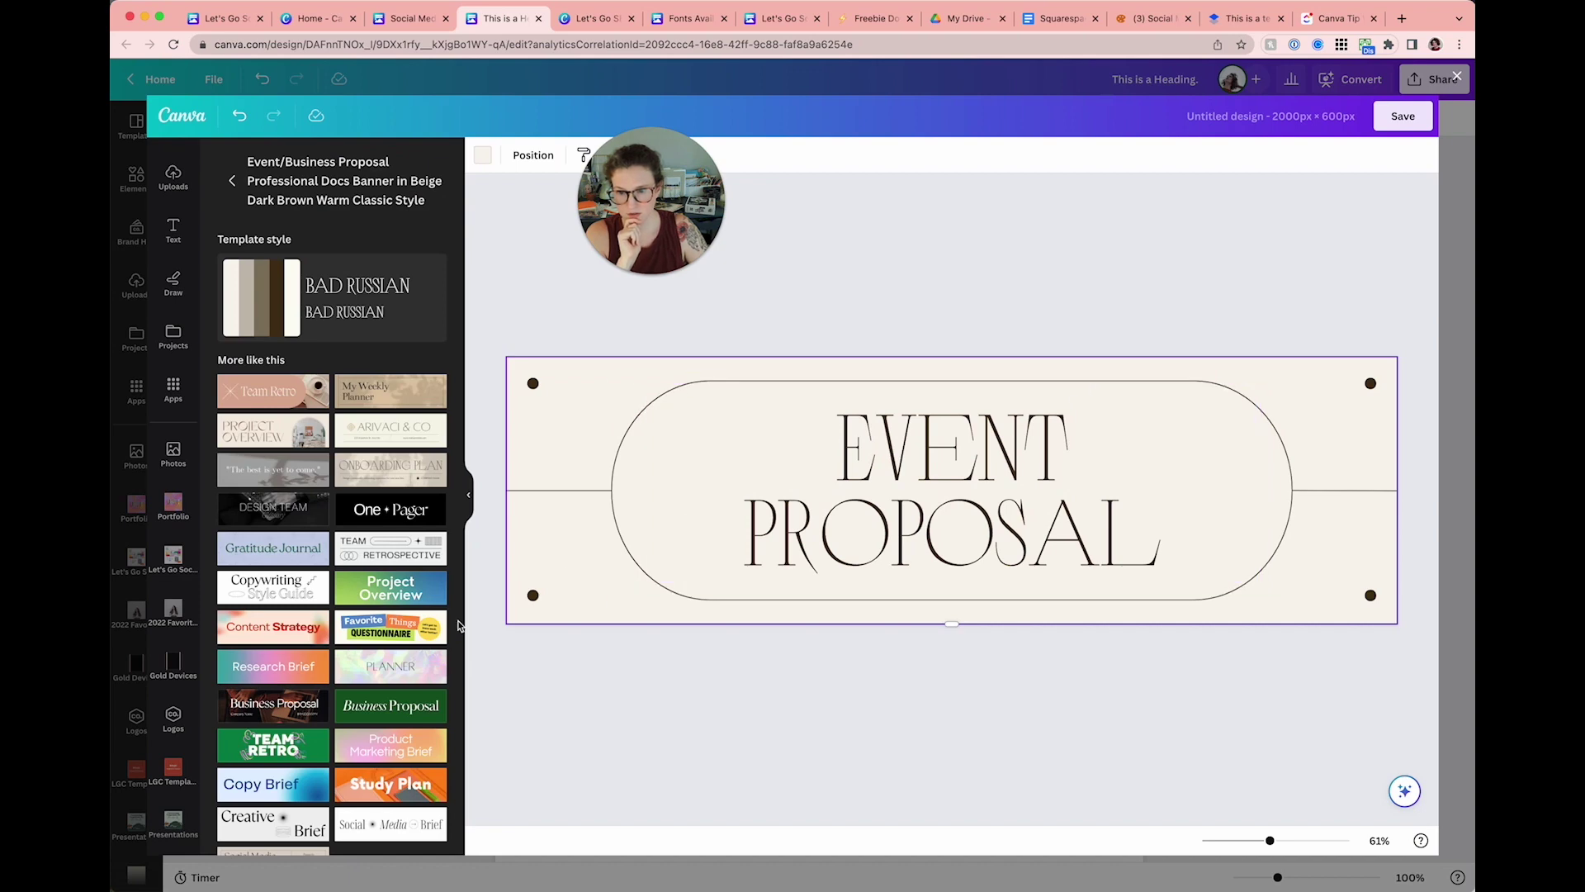
{"action": "left_click", "coordinate": [421, 626]}
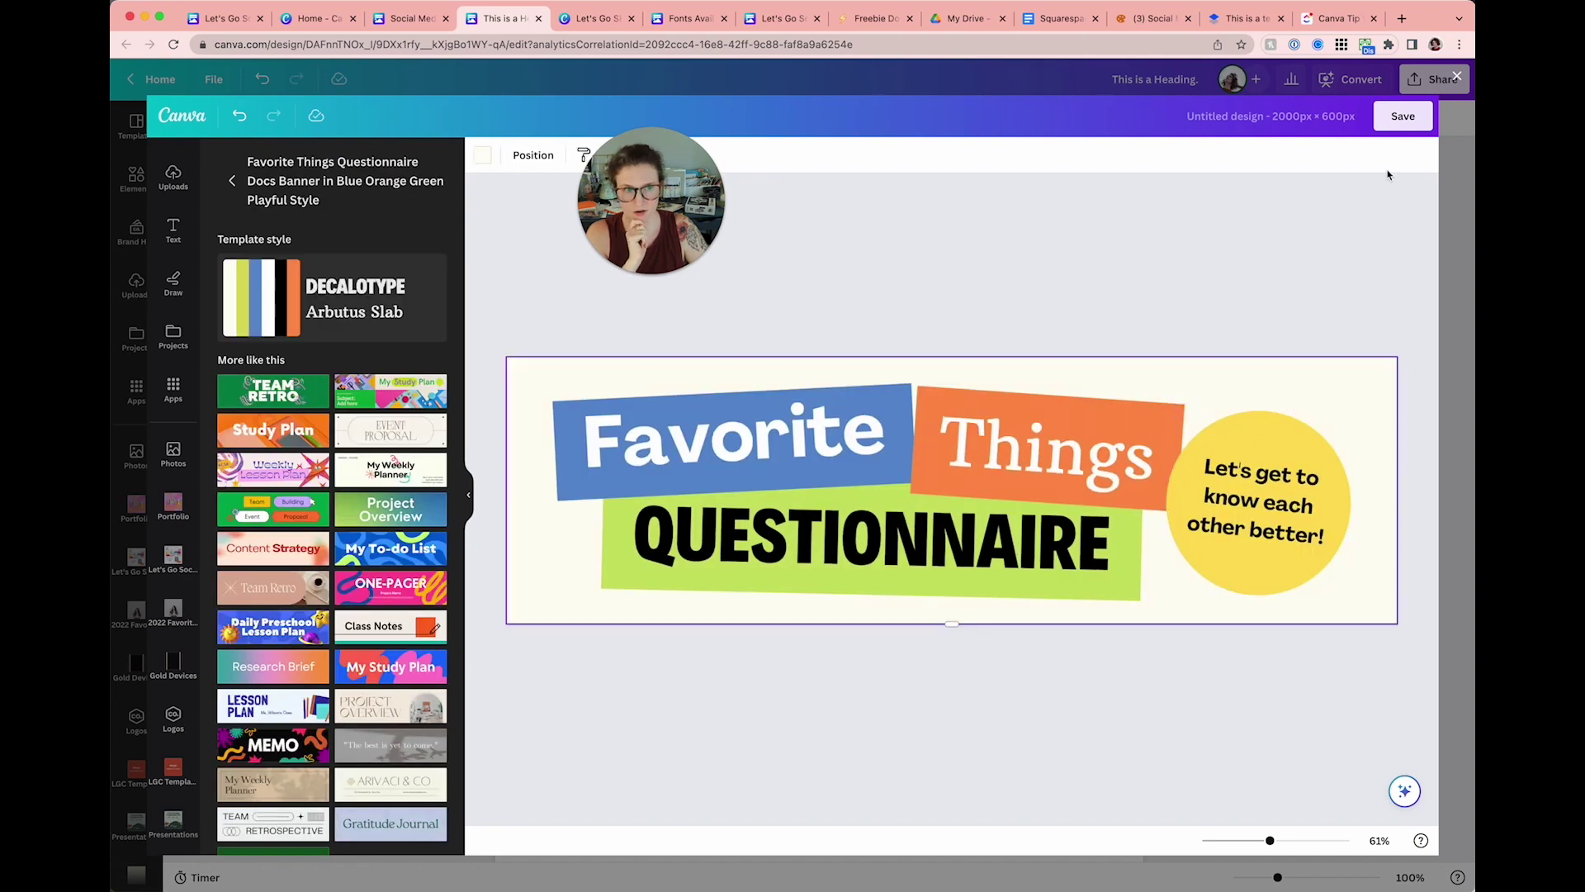
{"action": "left_click", "coordinate": [1403, 118]}
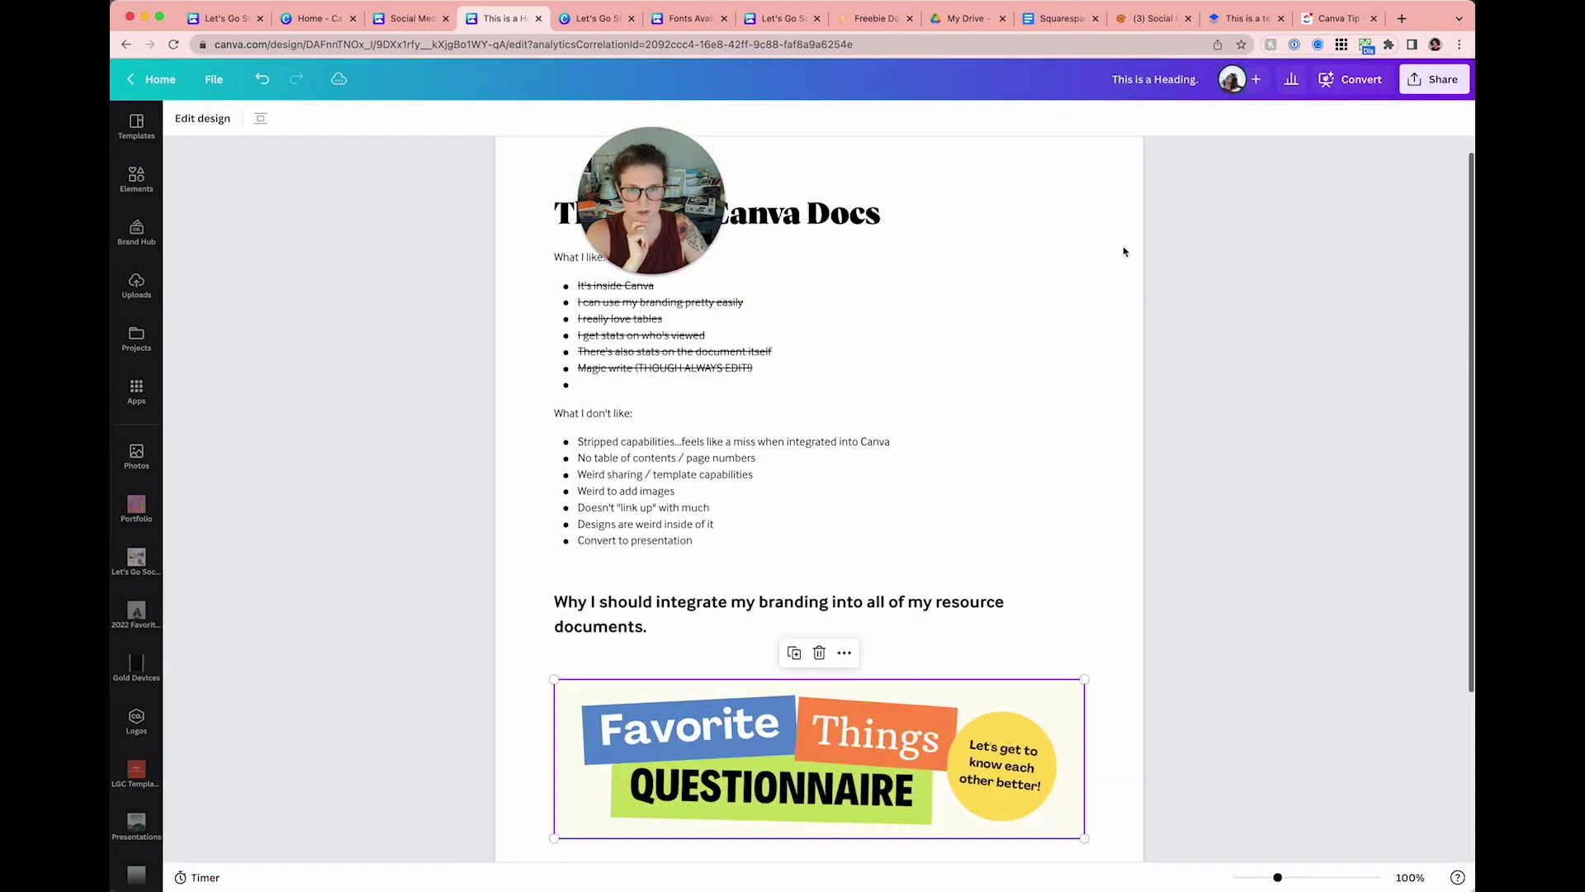
{"action": "scroll", "coordinate": [826, 437], "scroll_direction": "down", "scroll_amount": 2}
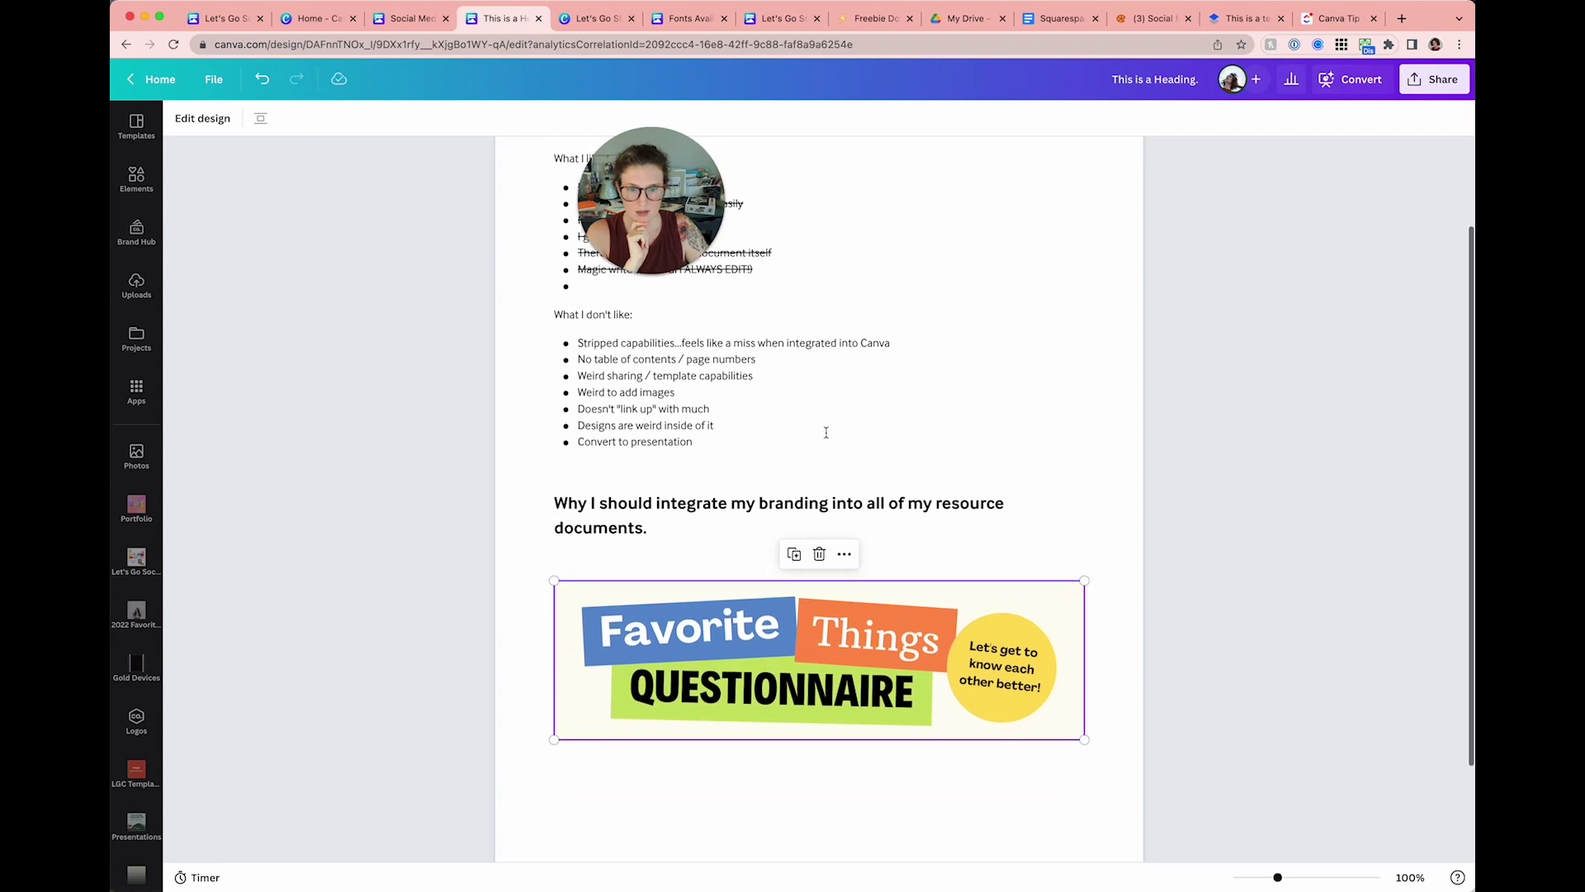
{"action": "left_click", "coordinate": [634, 559]}
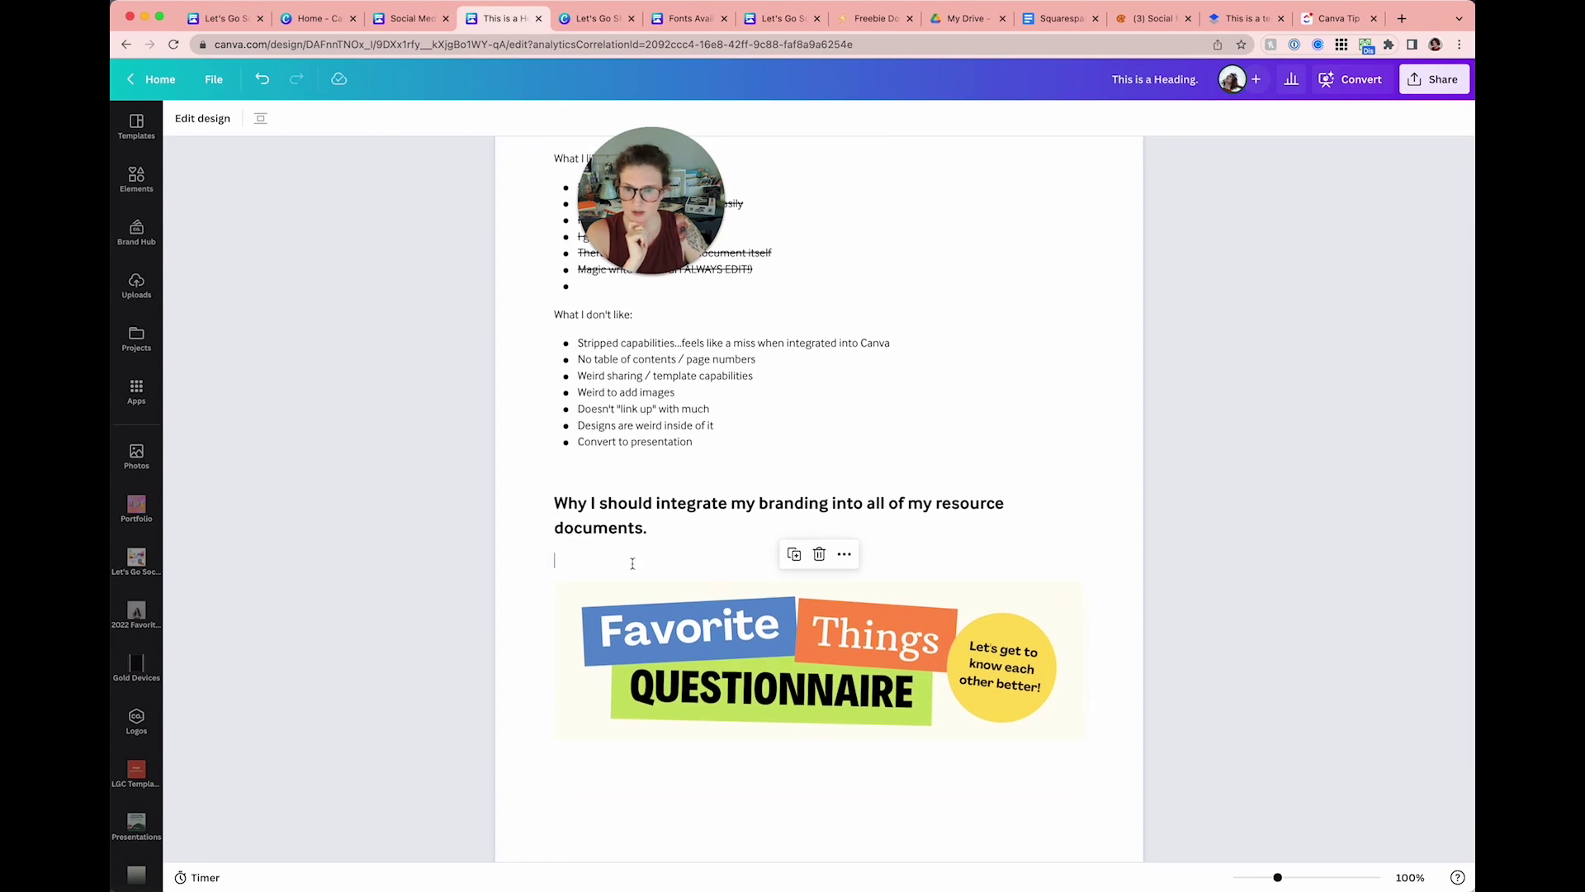
{"action": "left_click", "coordinate": [404, 18]}
{"action": "left_click", "coordinate": [669, 731]}
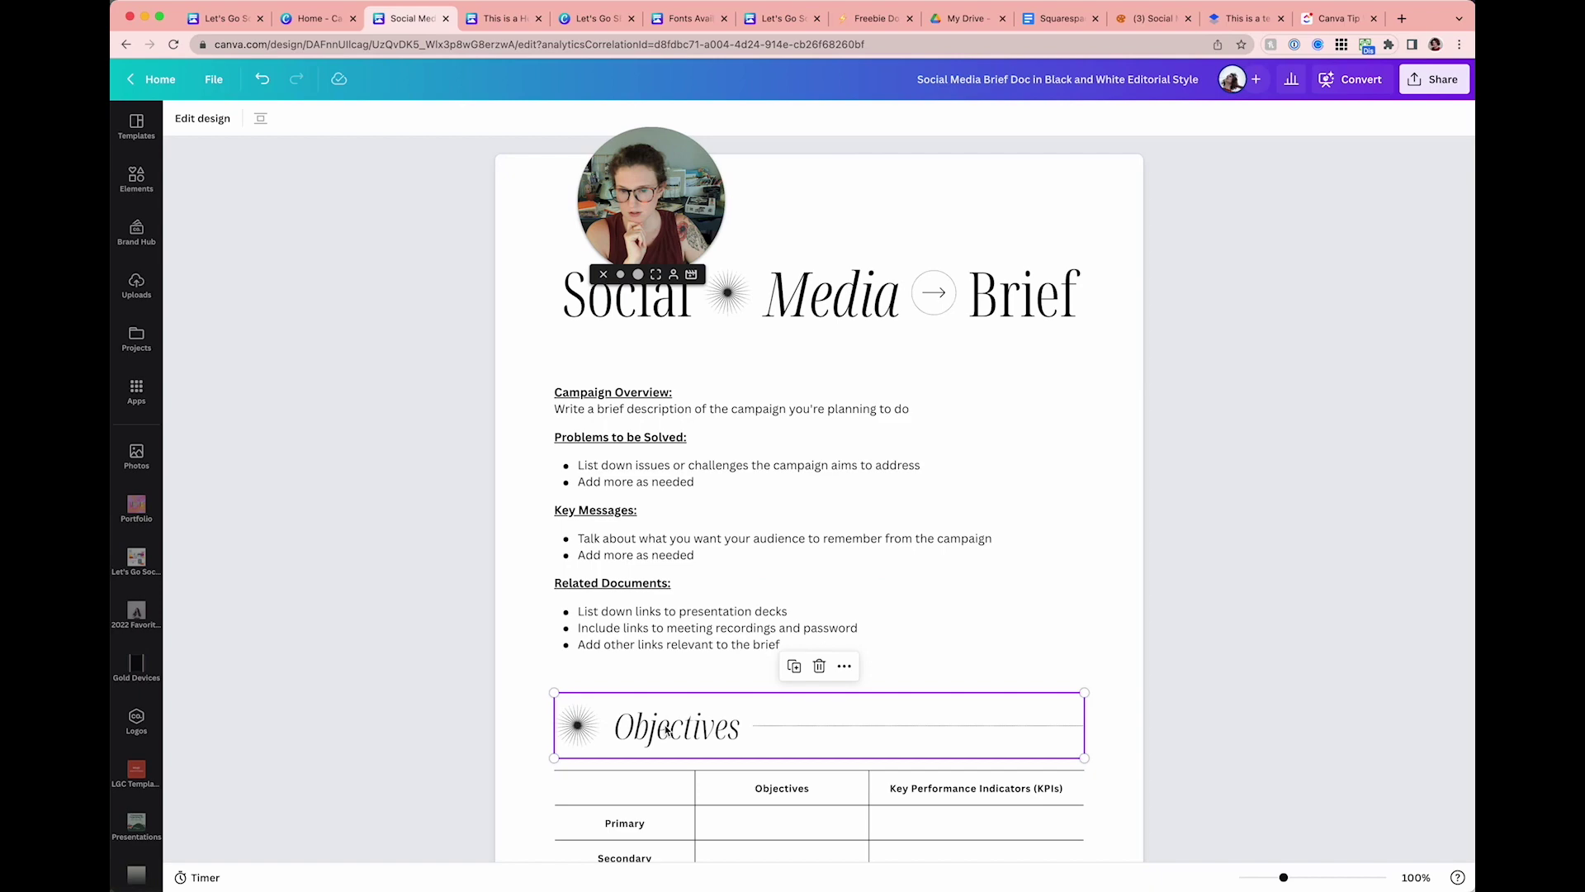
{"action": "left_click", "coordinate": [843, 666]}
{"action": "left_click", "coordinate": [886, 595]}
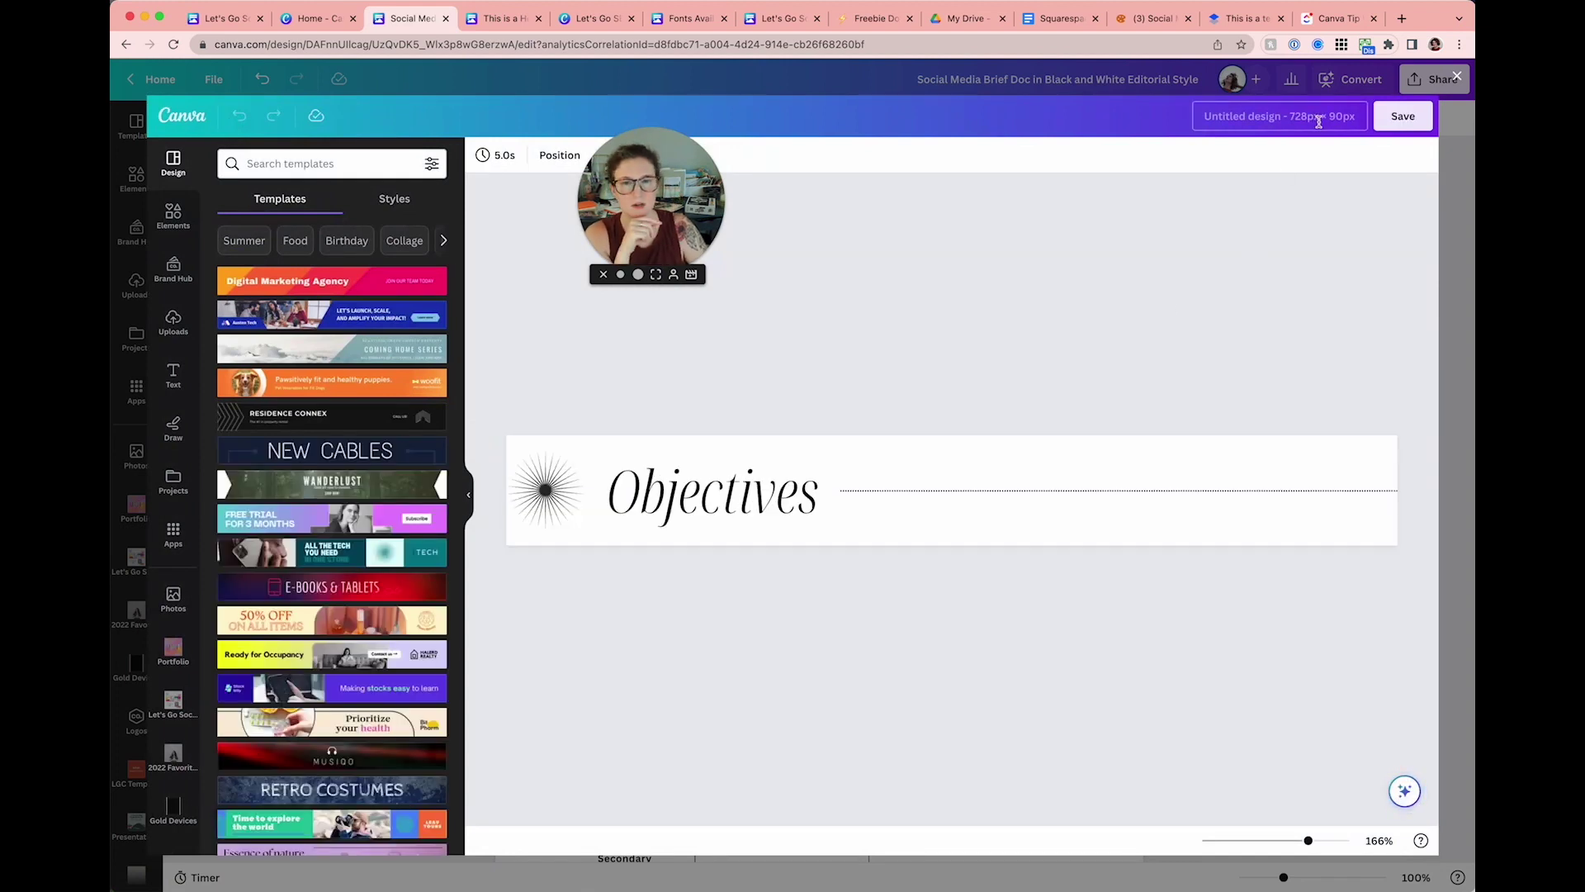
{"action": "left_click_drag", "start_coordinate": [667, 206], "coordinate": [712, 349]}
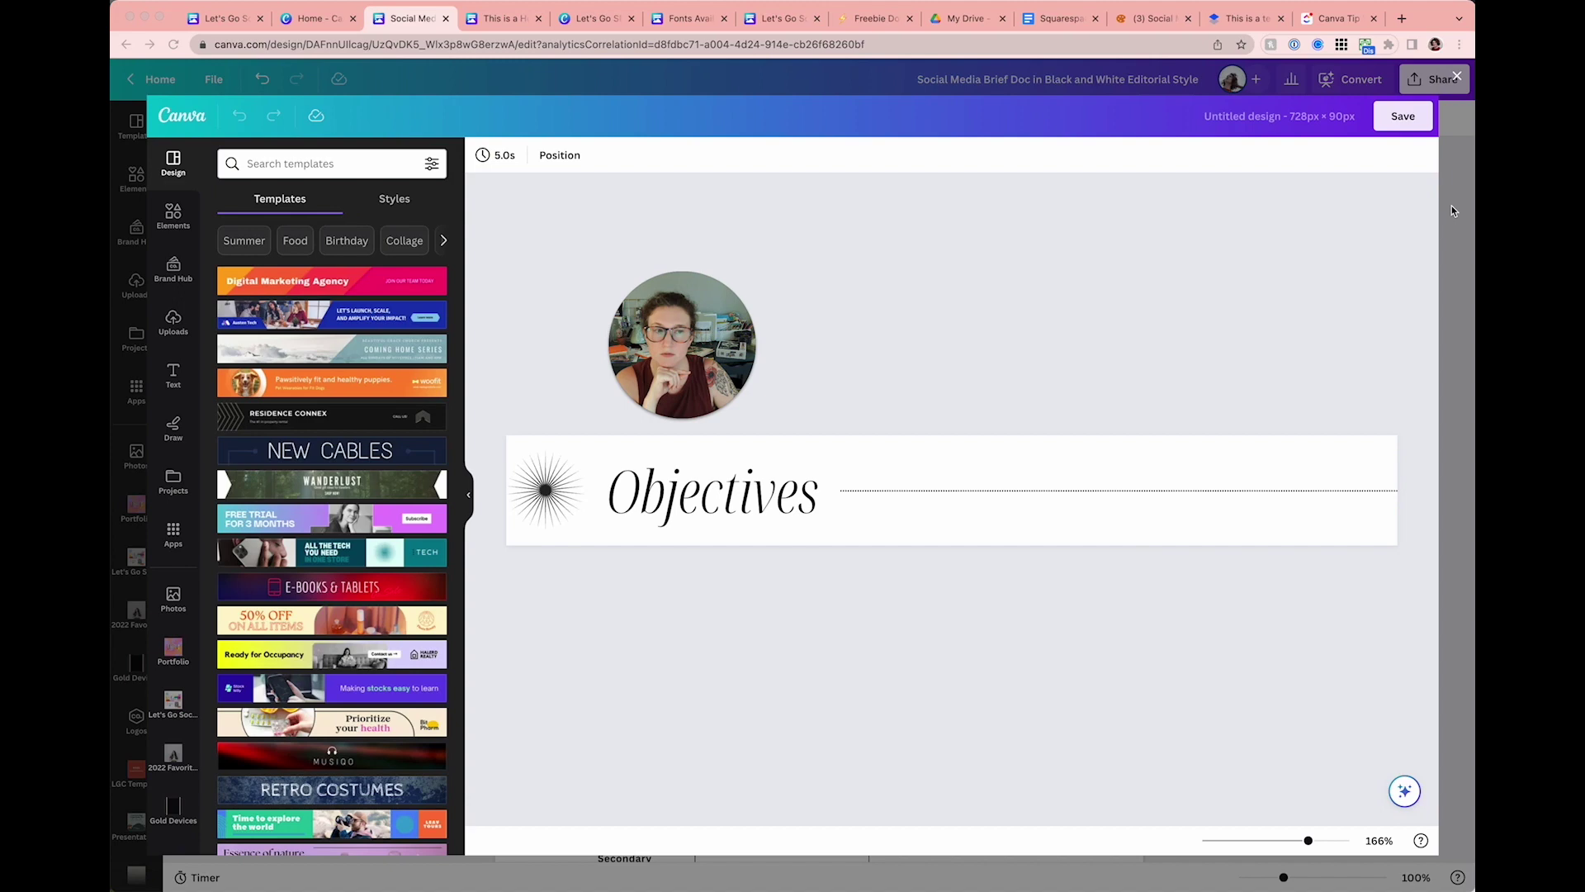
{"action": "left_click", "coordinate": [1458, 77]}
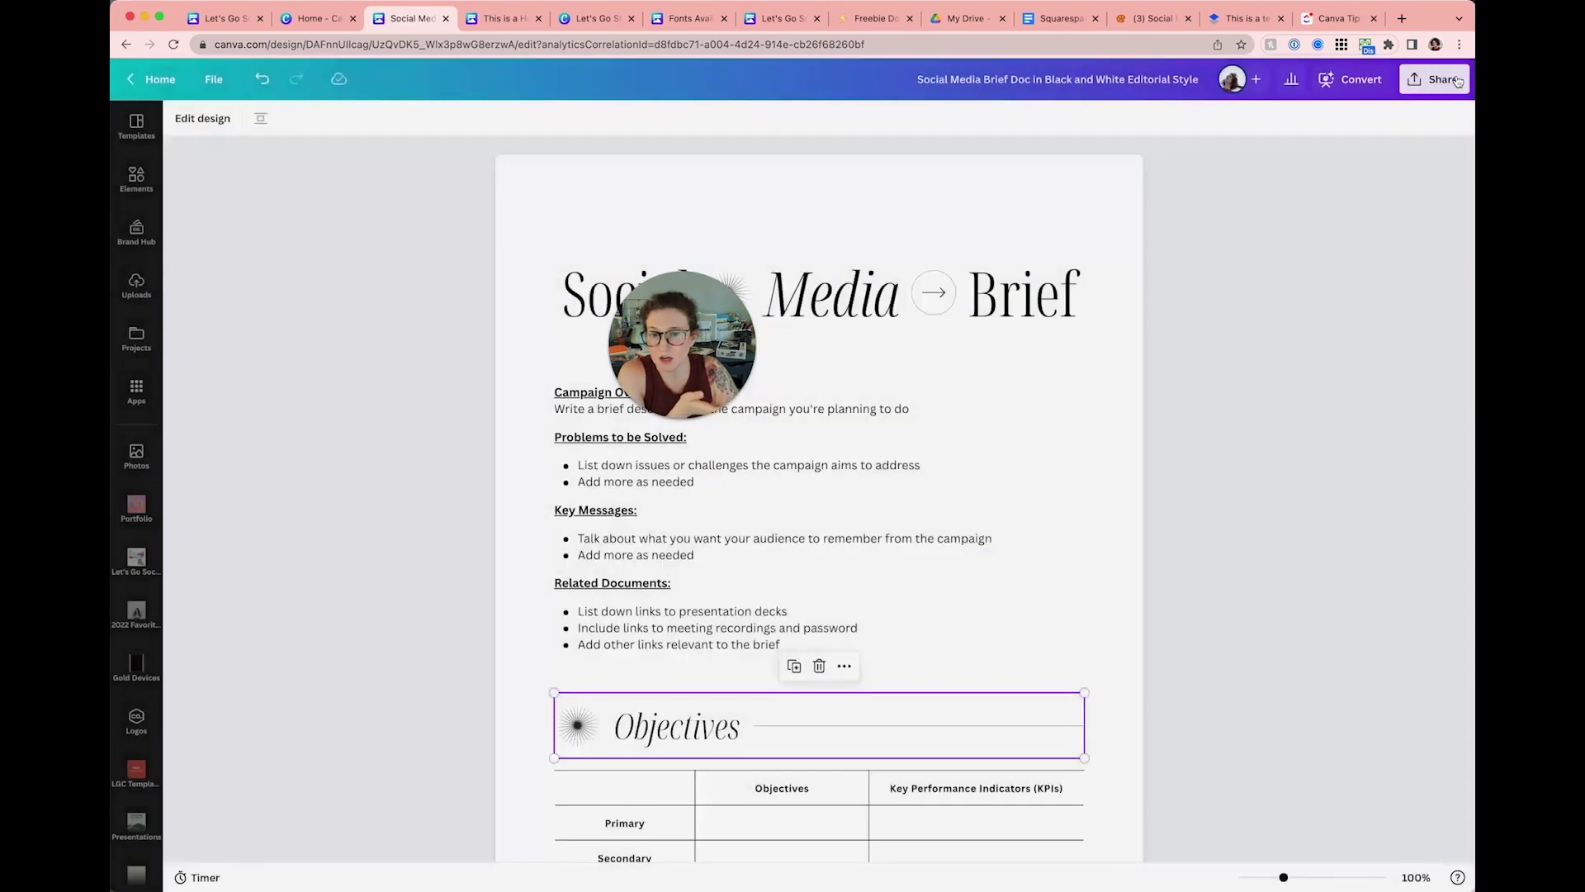
Step: Delete the Favorite Things Questionnaire banner from beneath the branding heading
{"action": "left_click", "coordinate": [501, 18]}
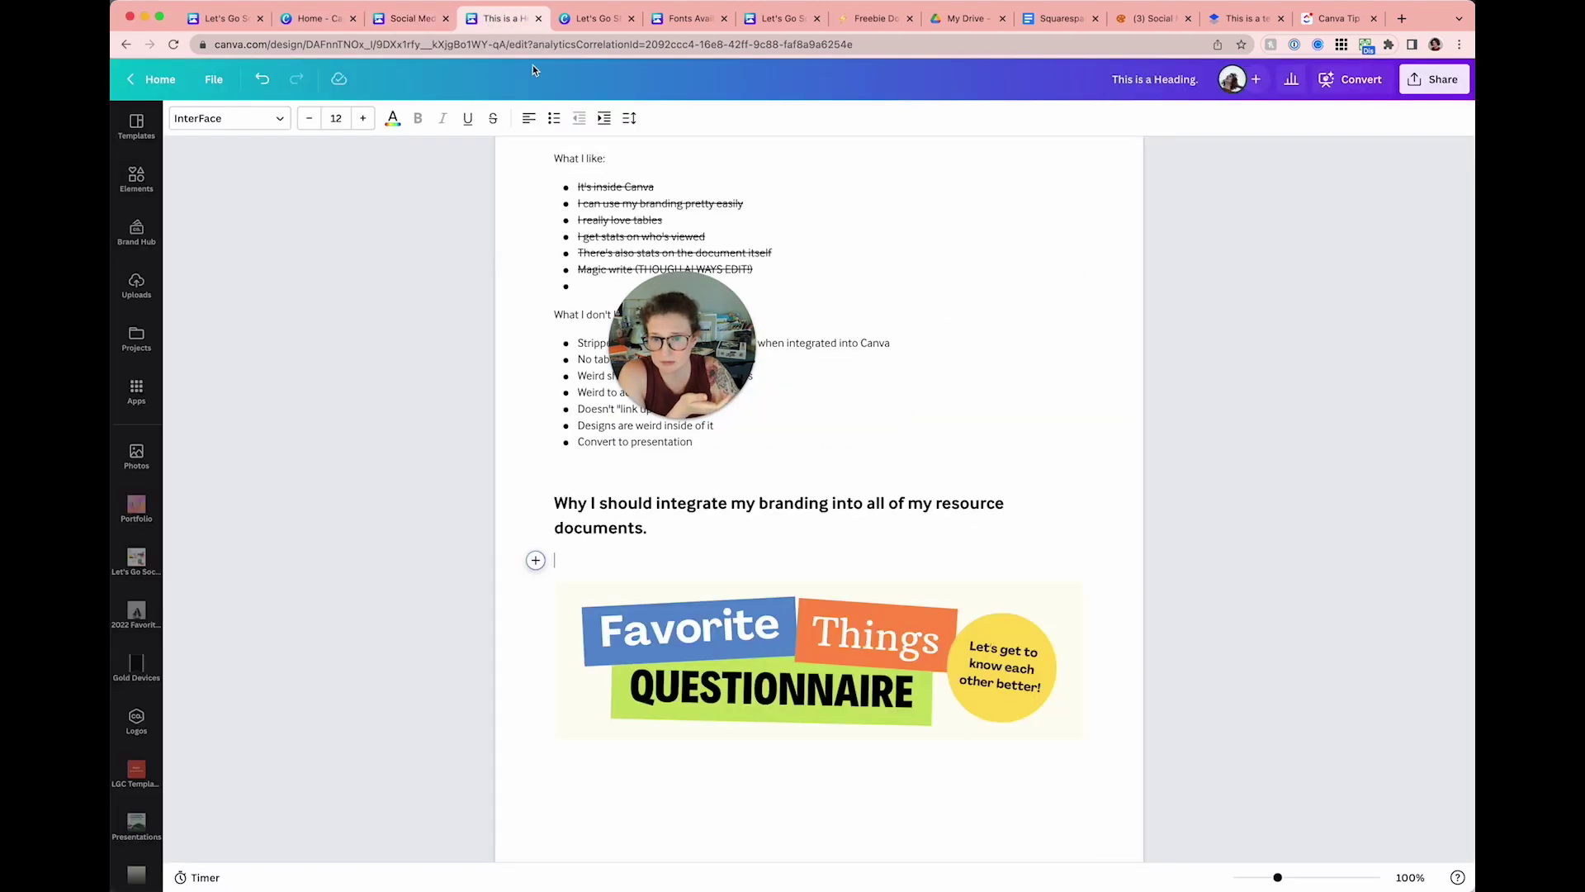
{"action": "left_click", "coordinate": [642, 615]}
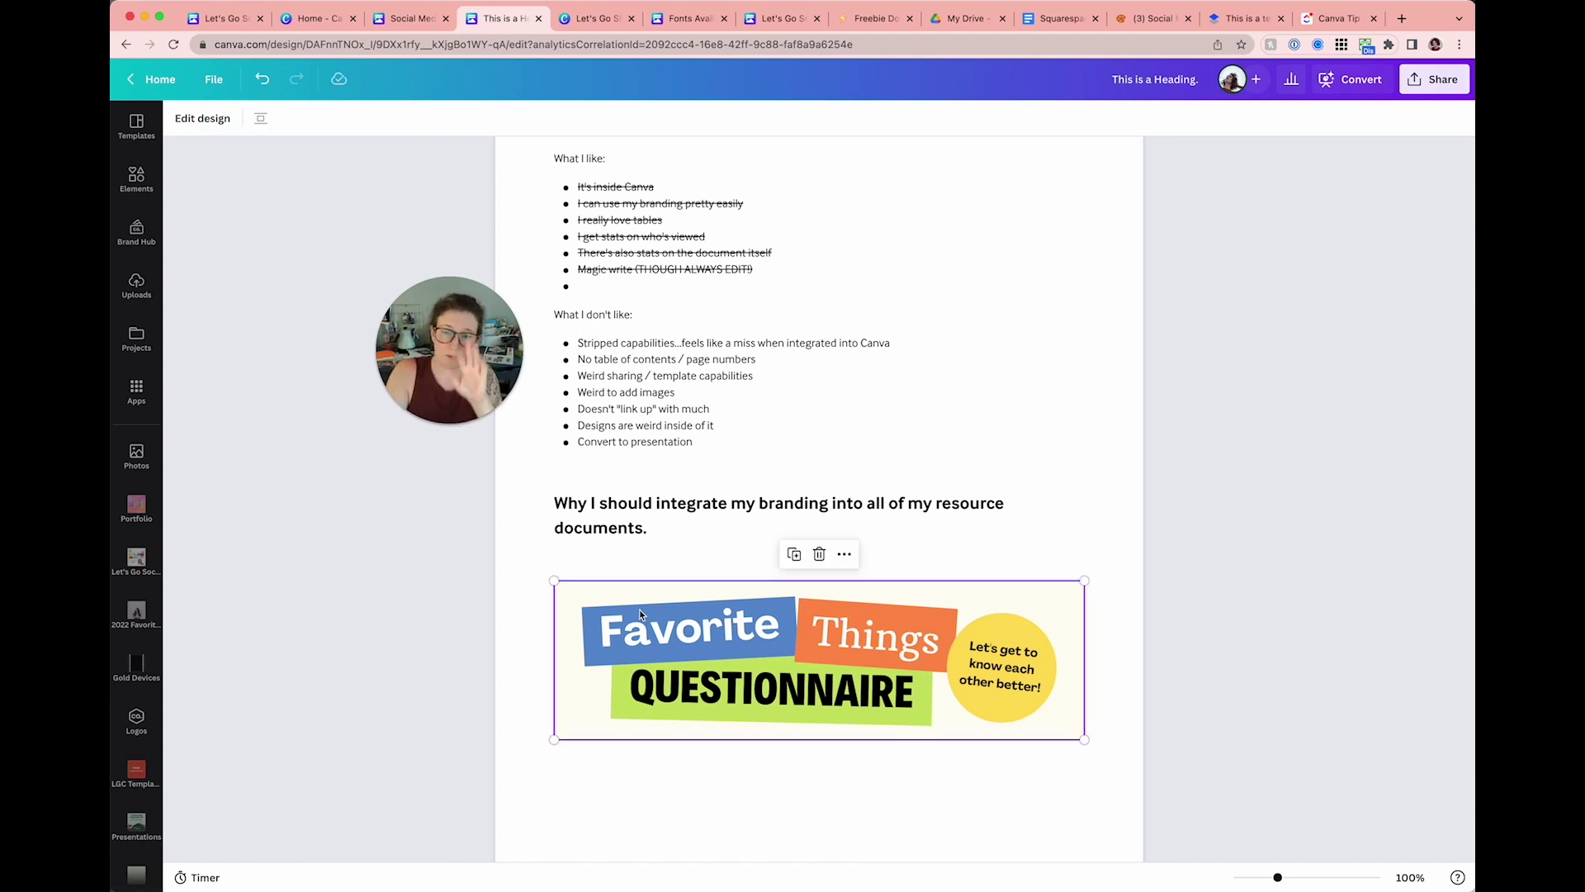
{"action": "left_click", "coordinate": [844, 554]}
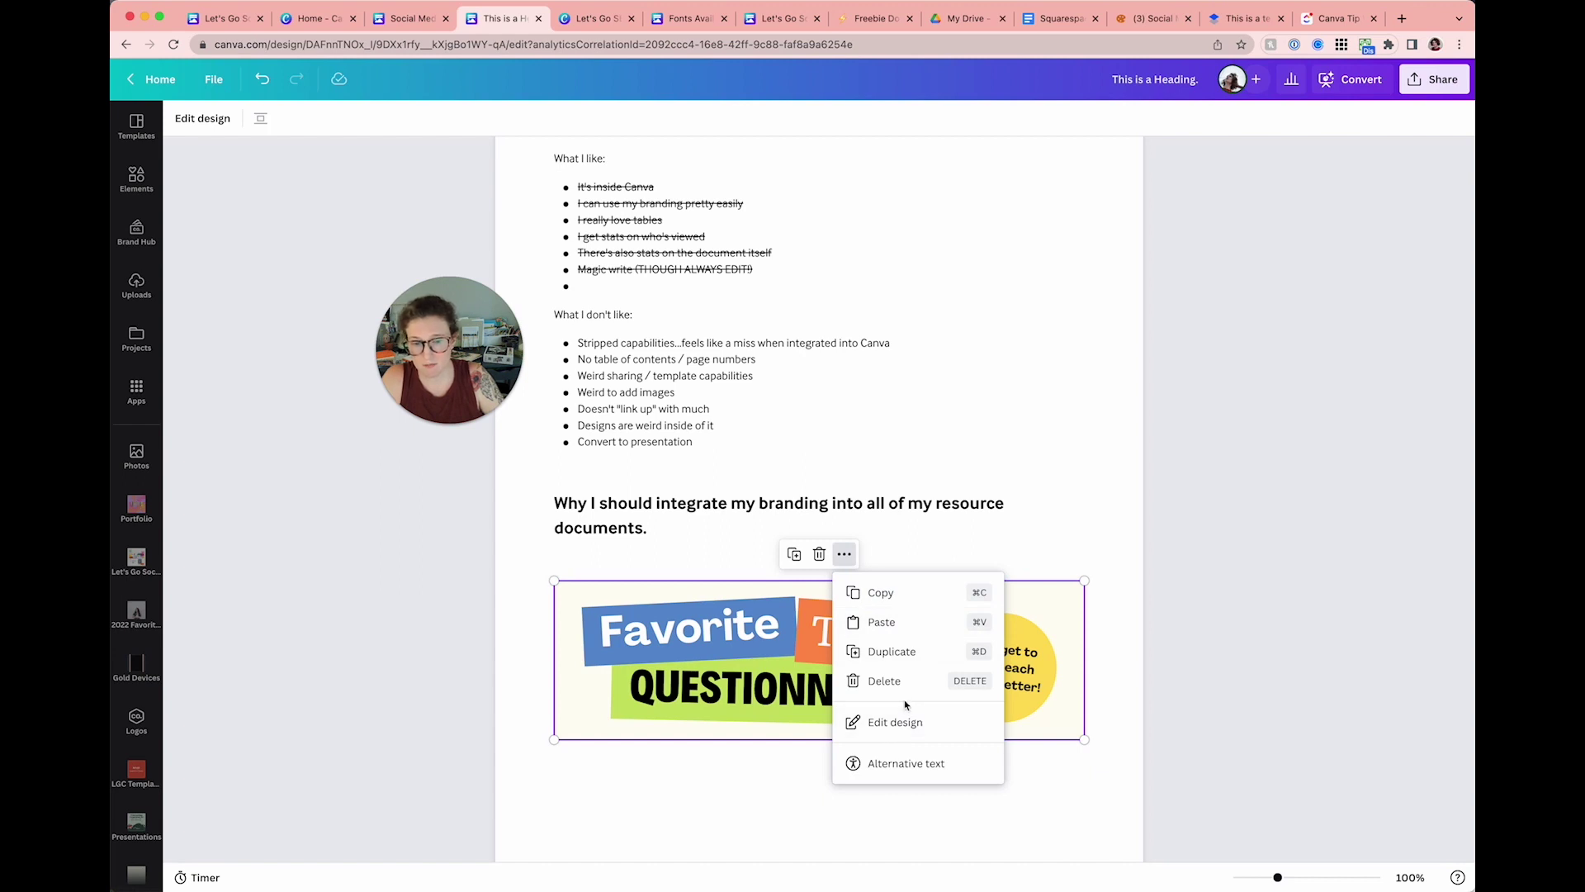
{"action": "left_click", "coordinate": [878, 672]}
{"action": "scroll", "coordinate": [710, 594], "scroll_direction": "up", "scroll_amount": 2}
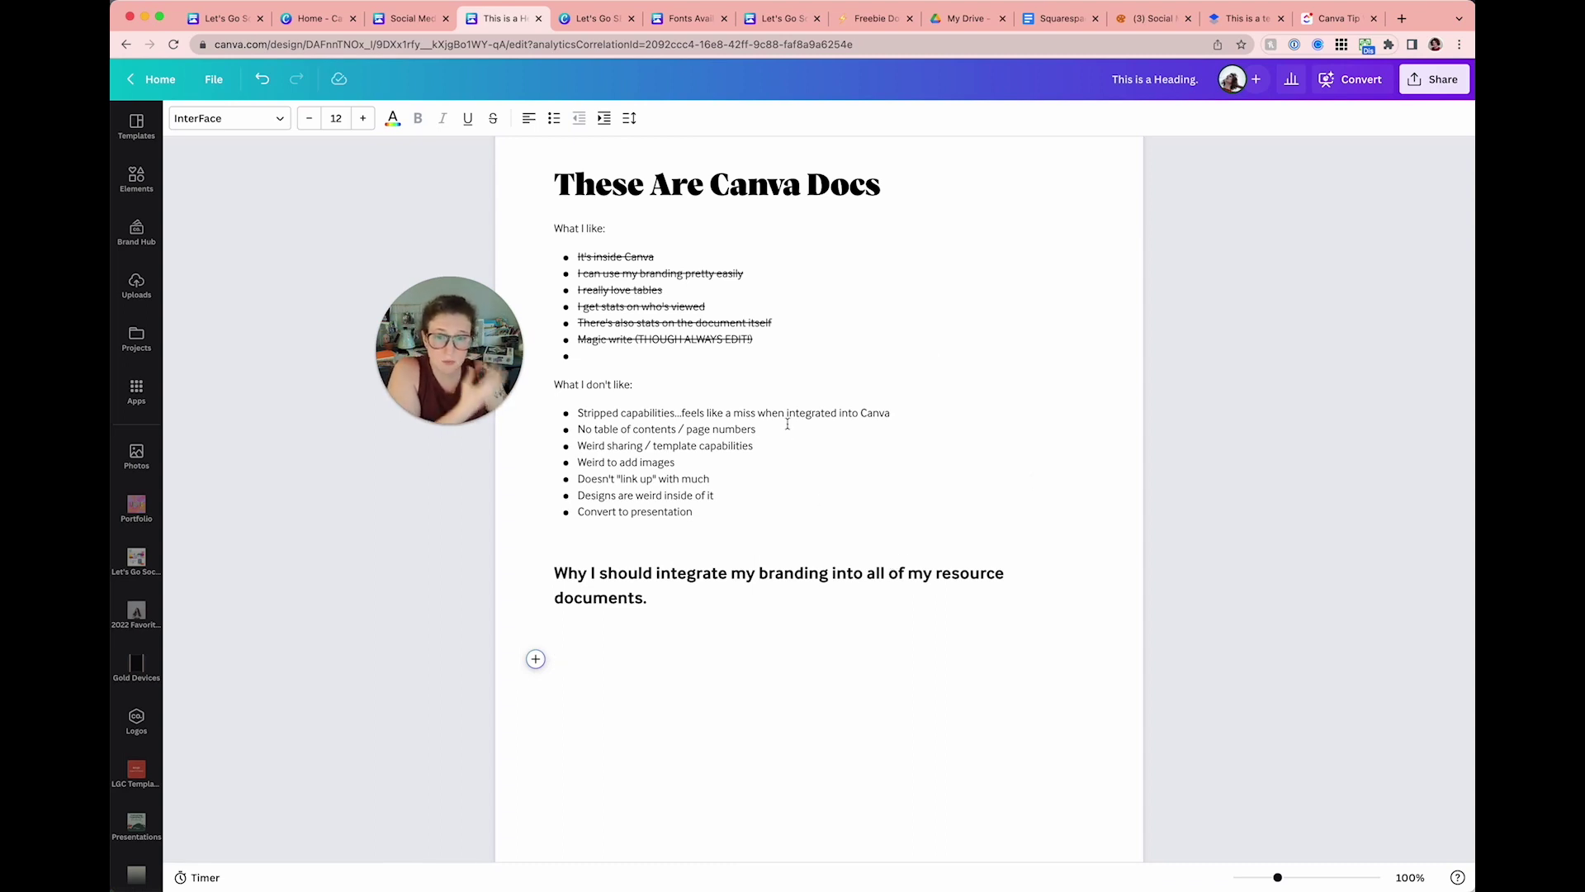
{"action": "left_click", "coordinate": [716, 596]}
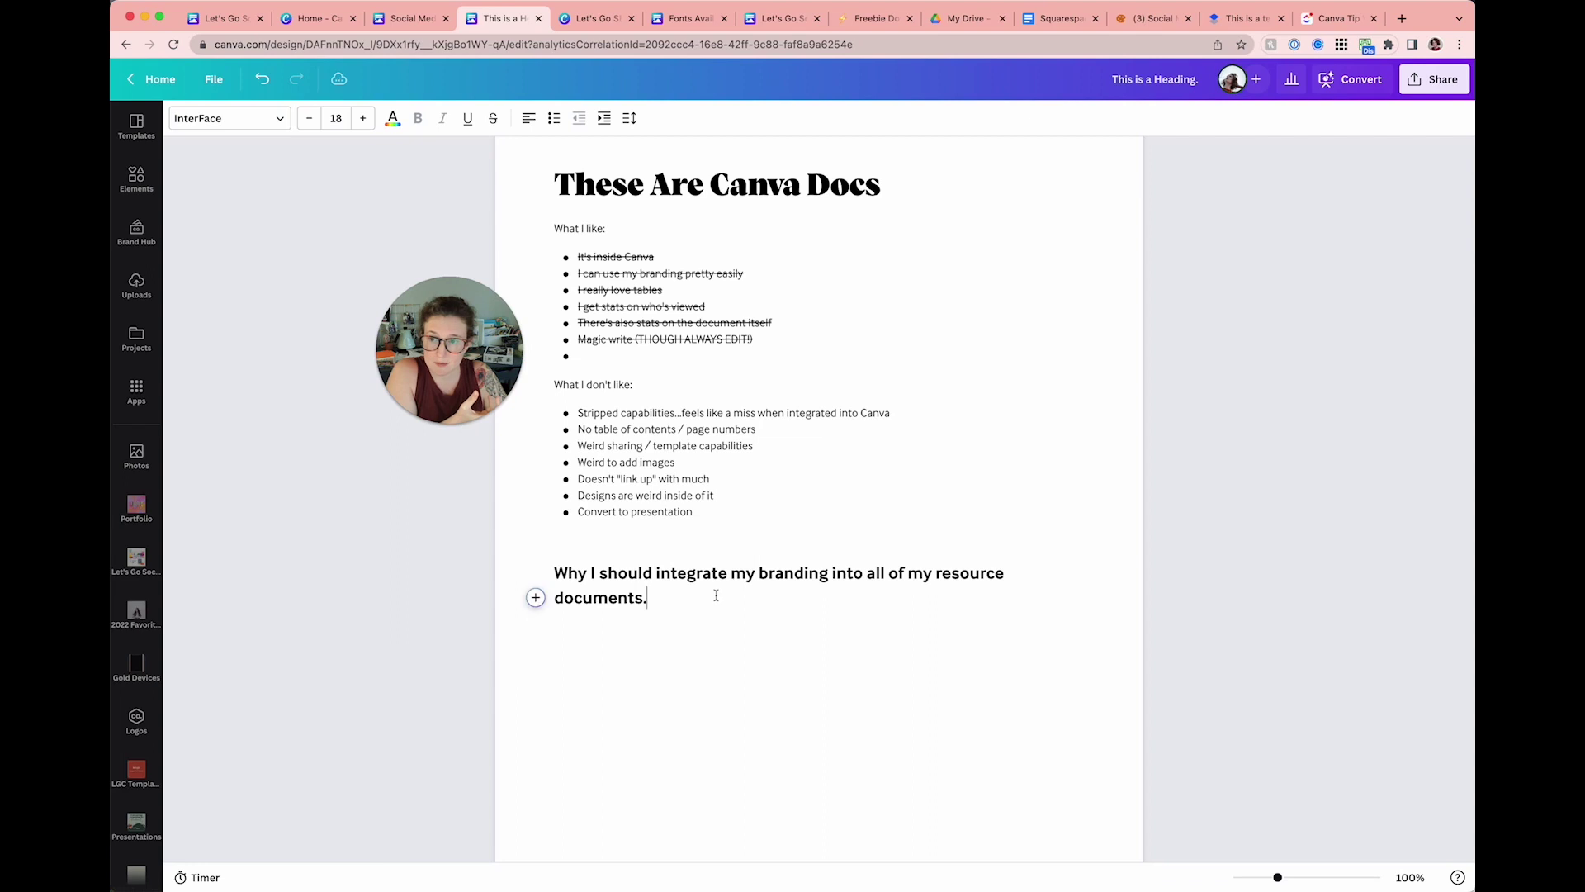
Step: Insert a checkered graphic from Elements under the heading, then delete it
{"action": "left_click", "coordinate": [139, 192]}
{"action": "left_click", "coordinate": [210, 253]}
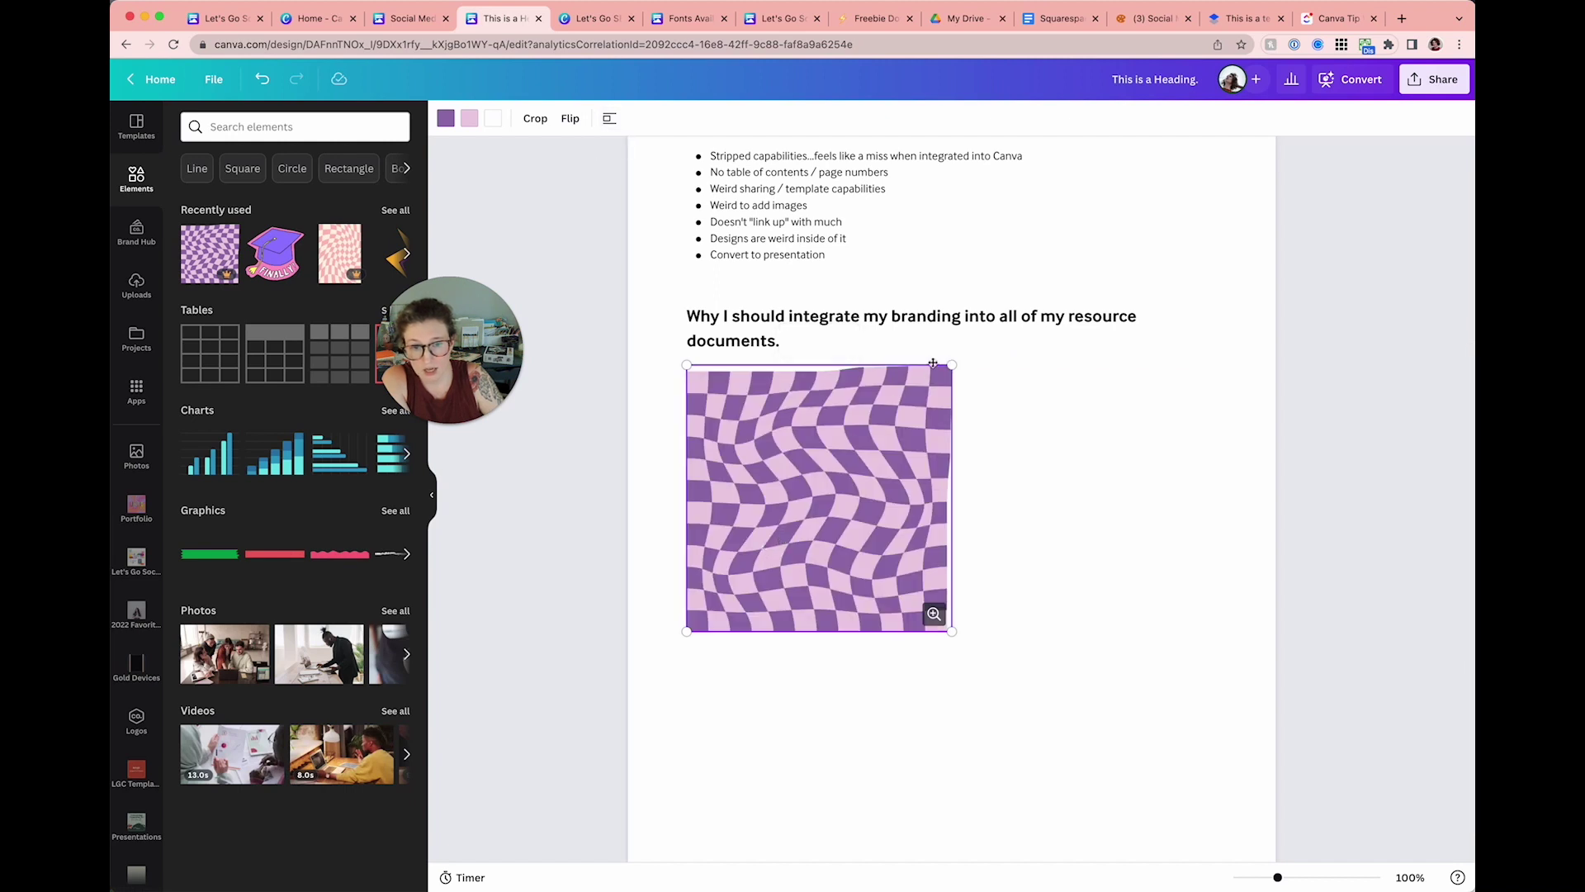
{"action": "left_click", "coordinate": [844, 339]}
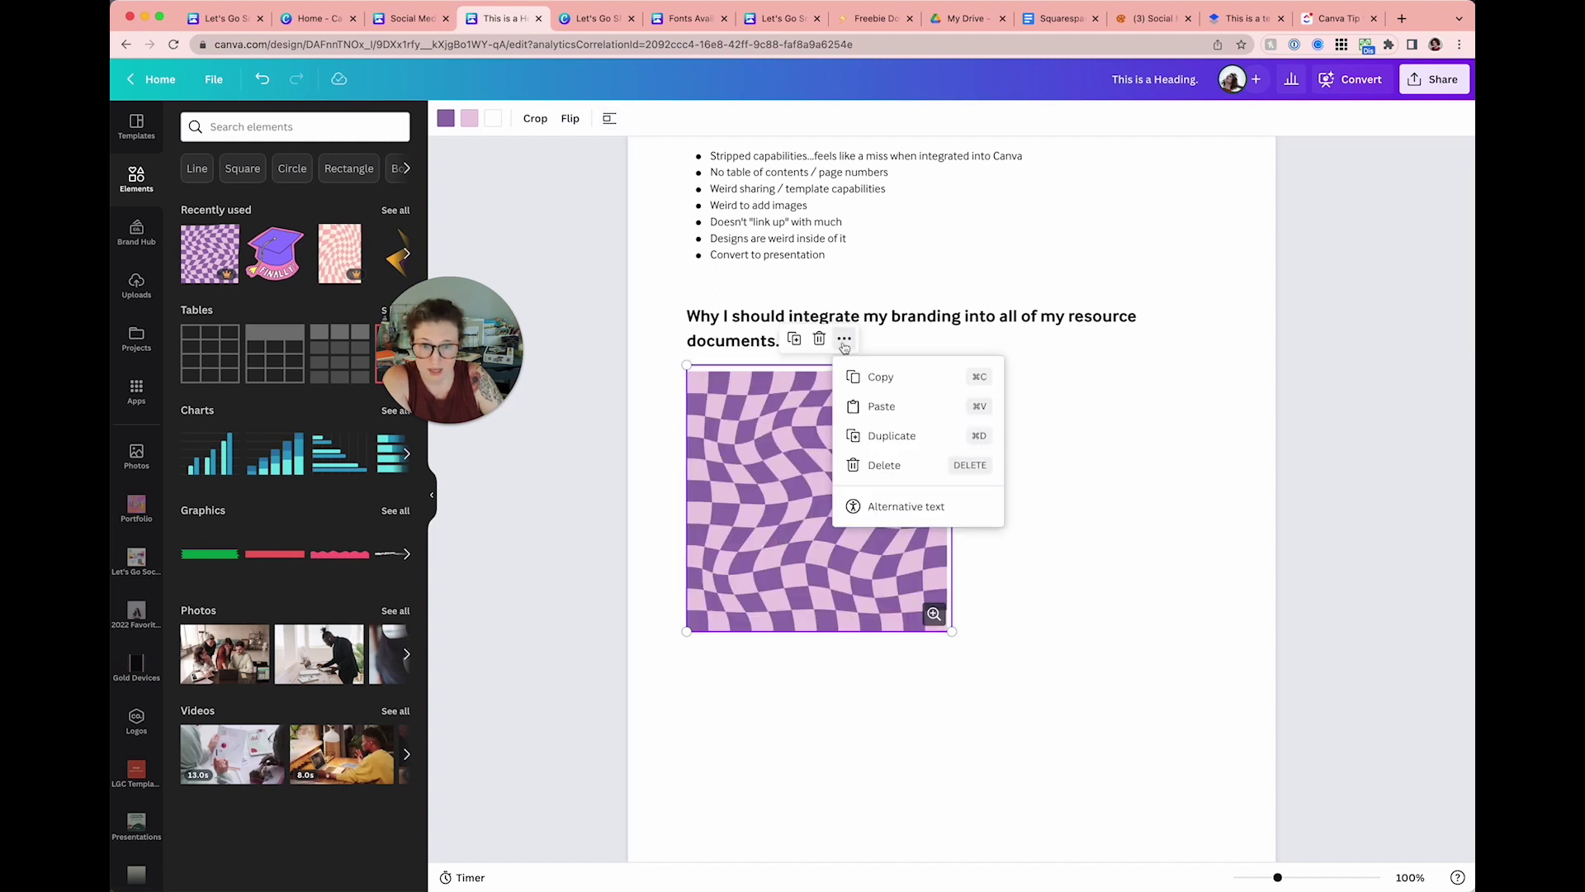
{"action": "left_click", "coordinate": [882, 464]}
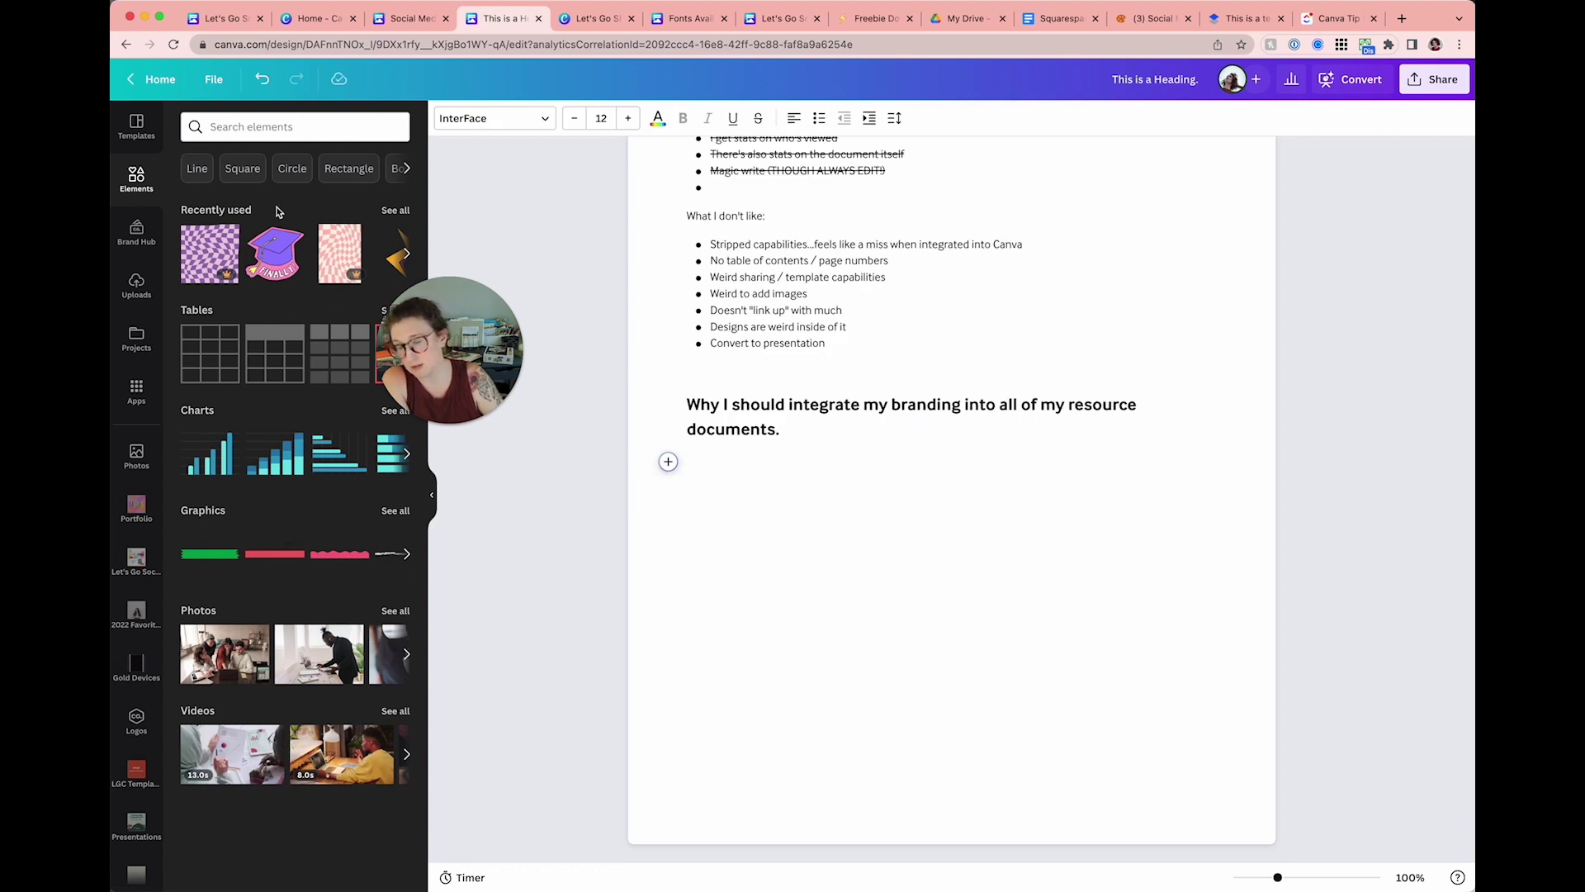
Step: Add a square graphic from the Elements search and delete it again
{"action": "left_click", "coordinate": [241, 168]}
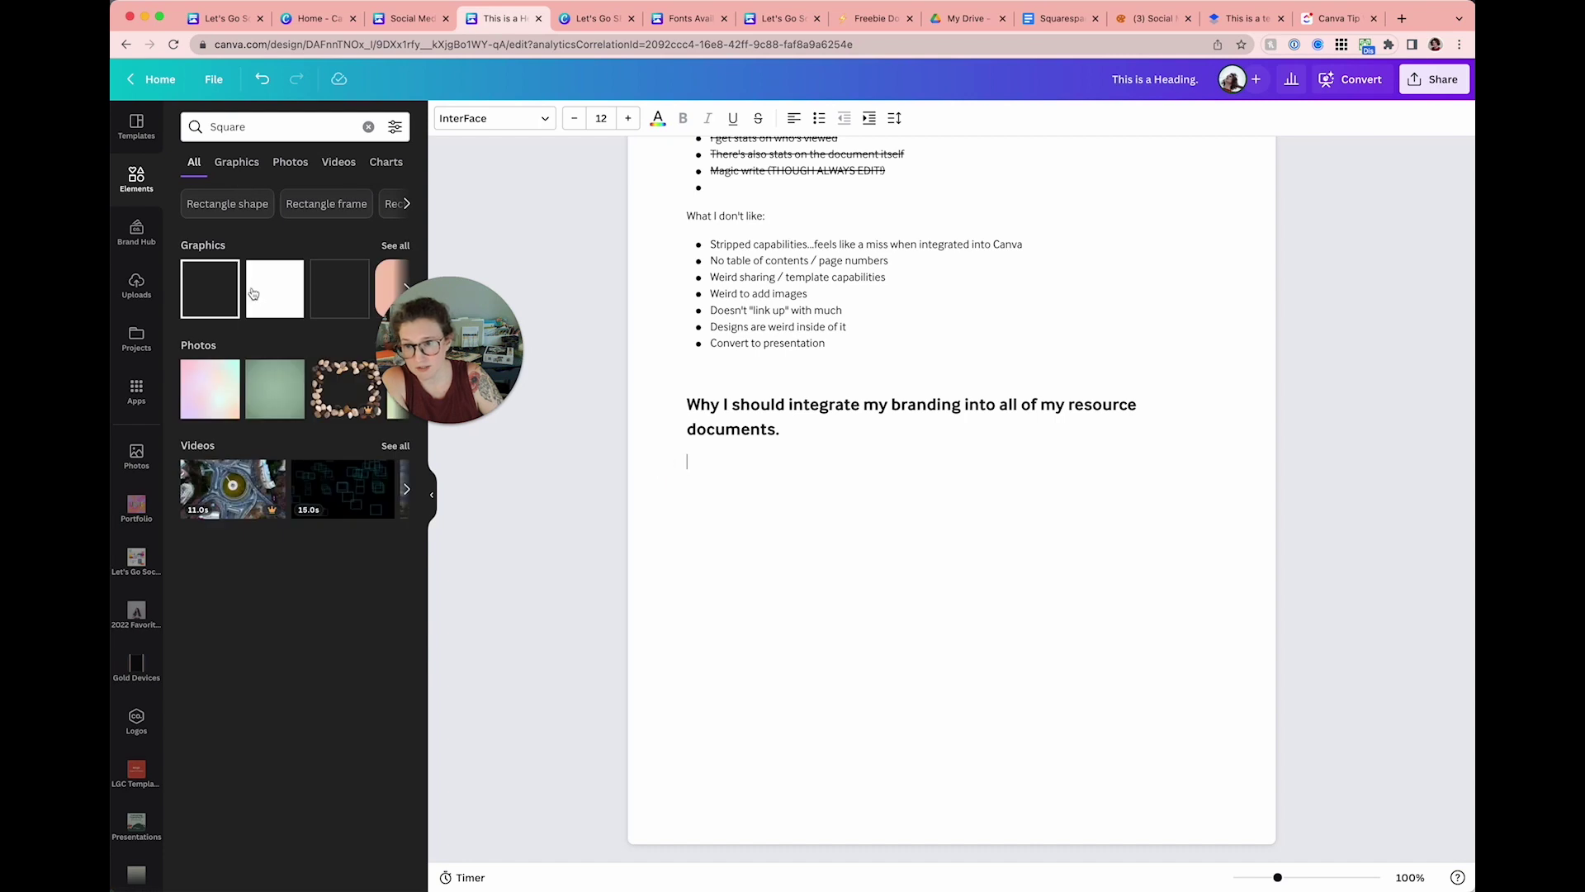
{"action": "left_click", "coordinate": [268, 296]}
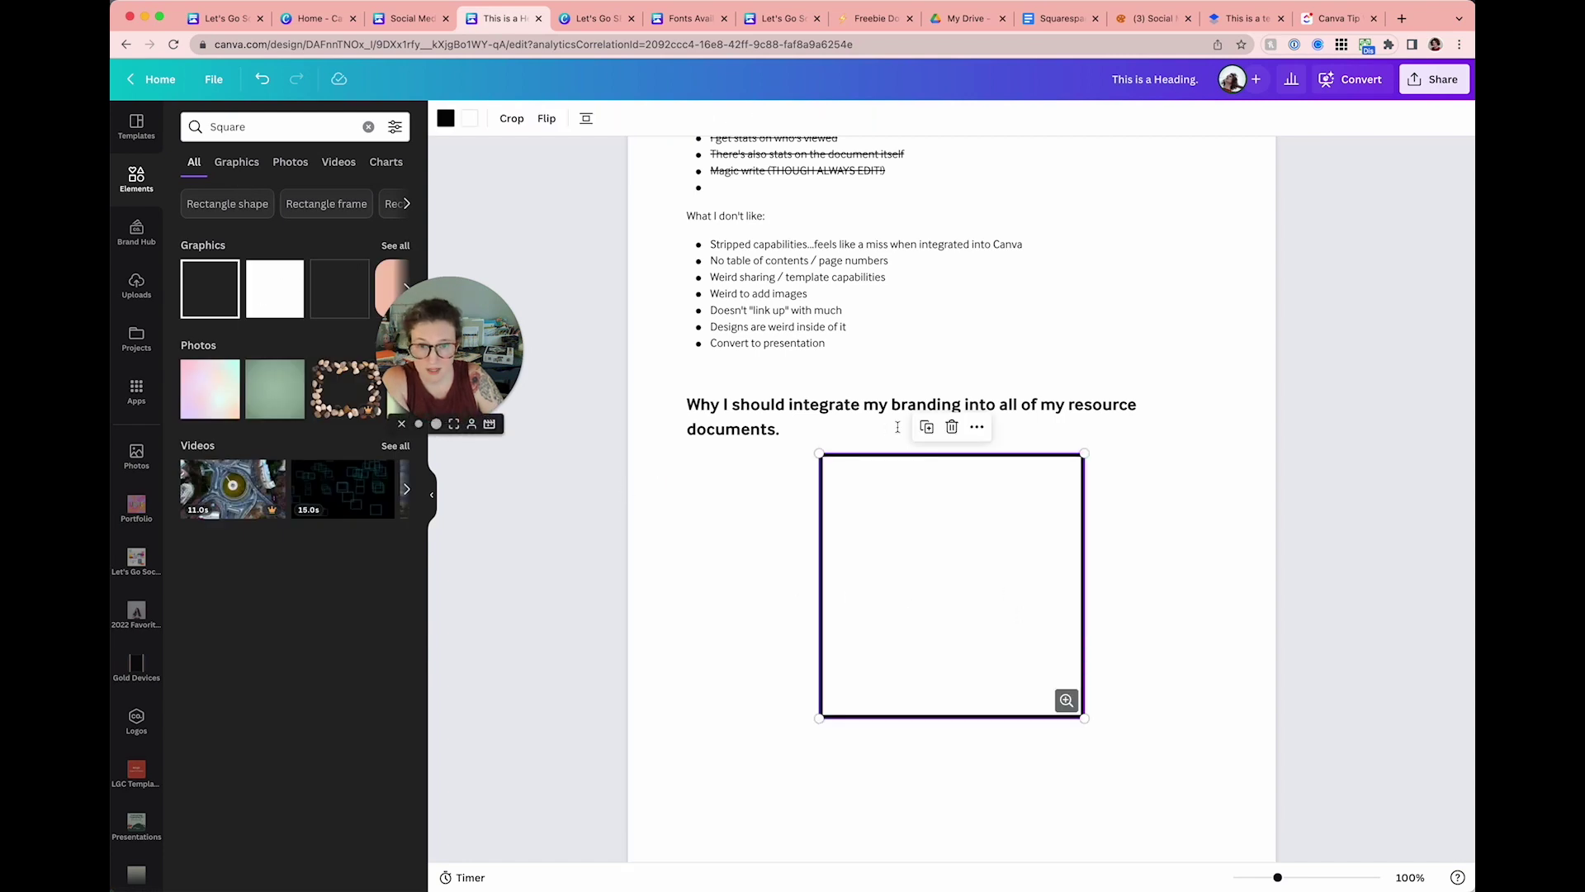
{"action": "key", "text": "Delete"}
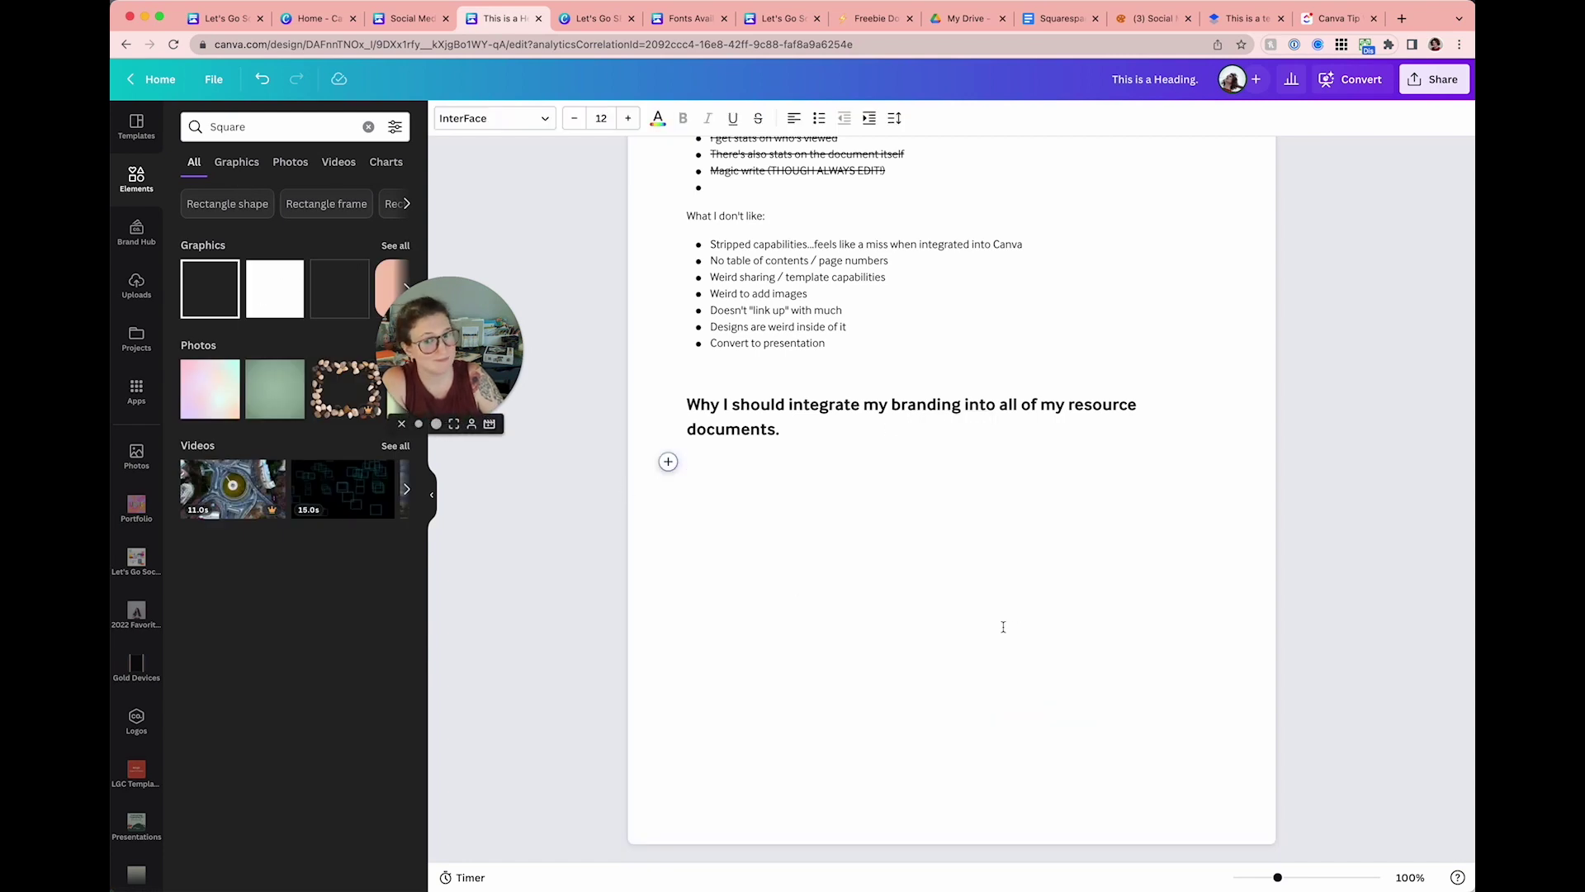
{"action": "left_click_drag", "start_coordinate": [1051, 252], "coordinate": [708, 246]}
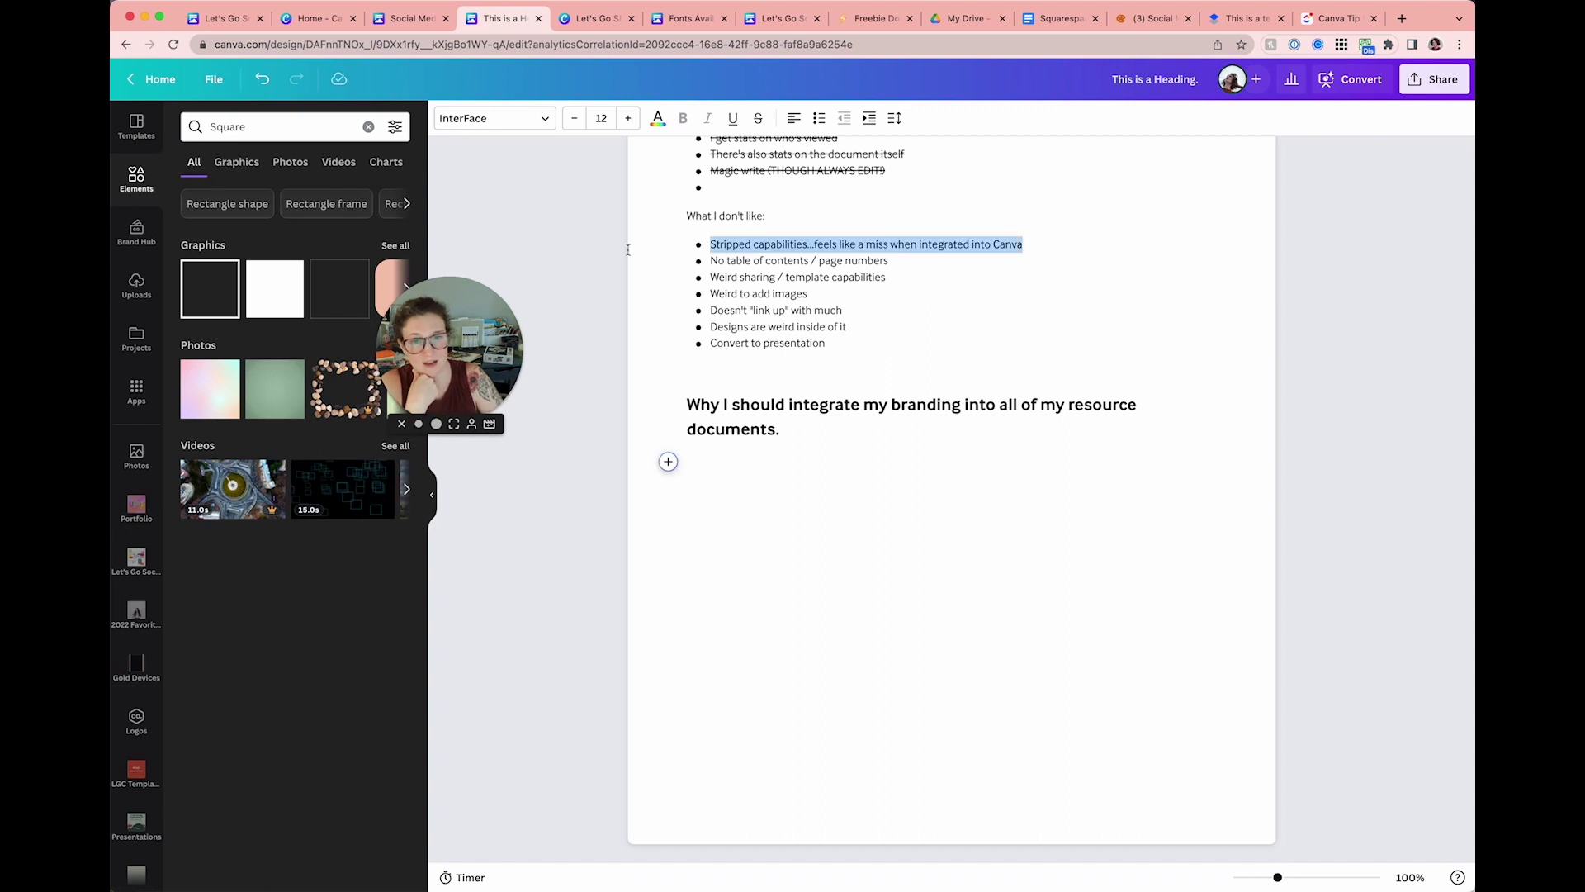
Step: Strike through the first two don't-like items, including 'No table of contents / page numbers'
{"action": "left_click", "coordinate": [758, 118]}
{"action": "triple_click", "coordinate": [762, 264]}
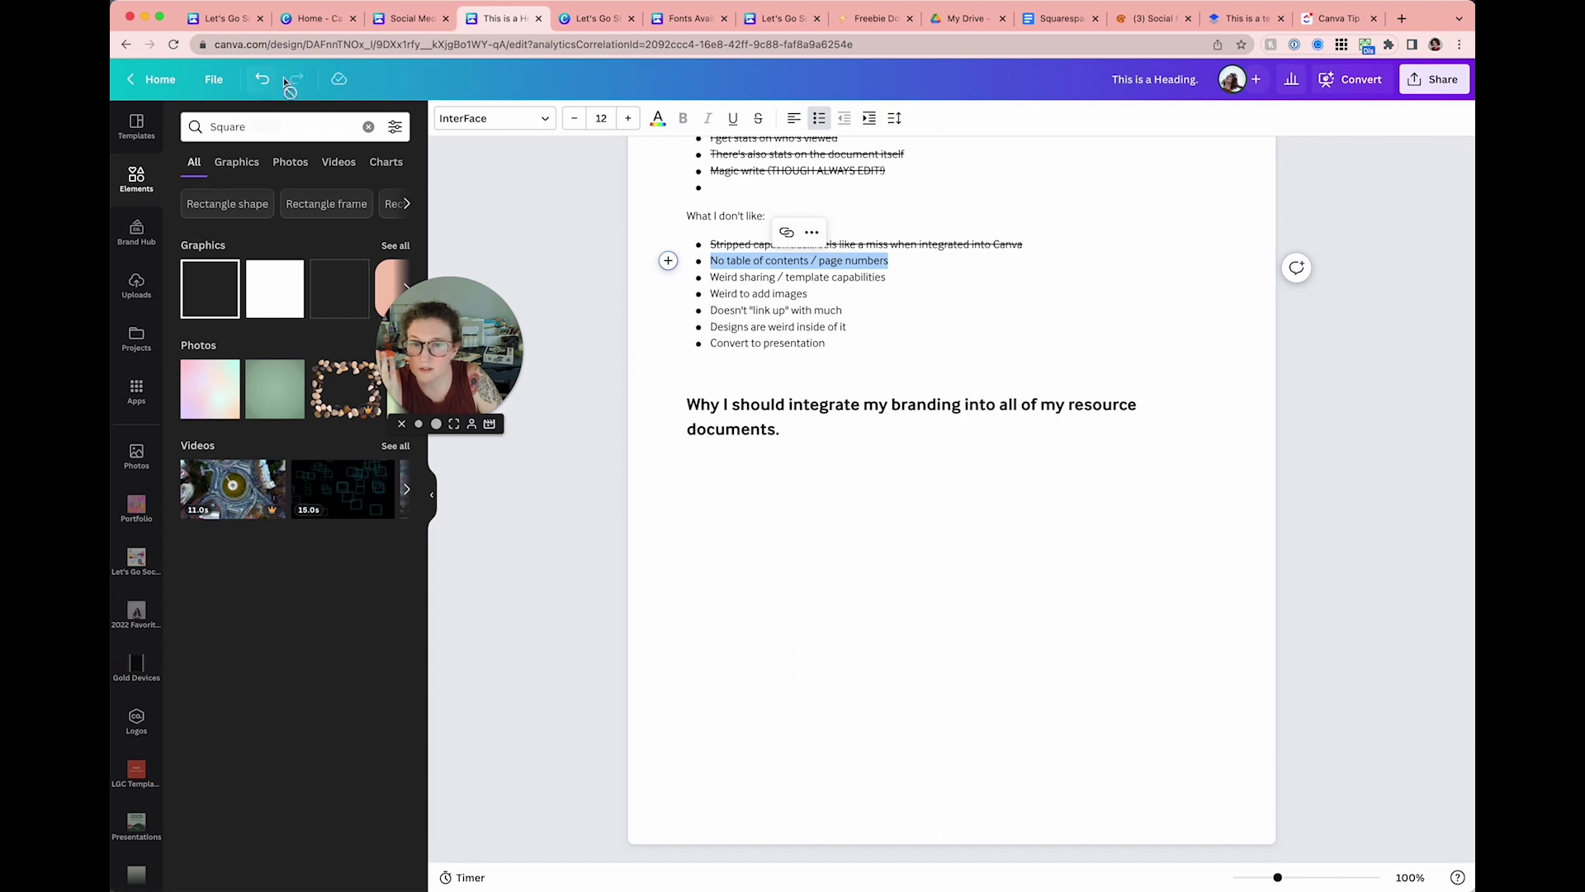
{"action": "left_click", "coordinate": [758, 118]}
{"action": "left_click", "coordinate": [746, 279]}
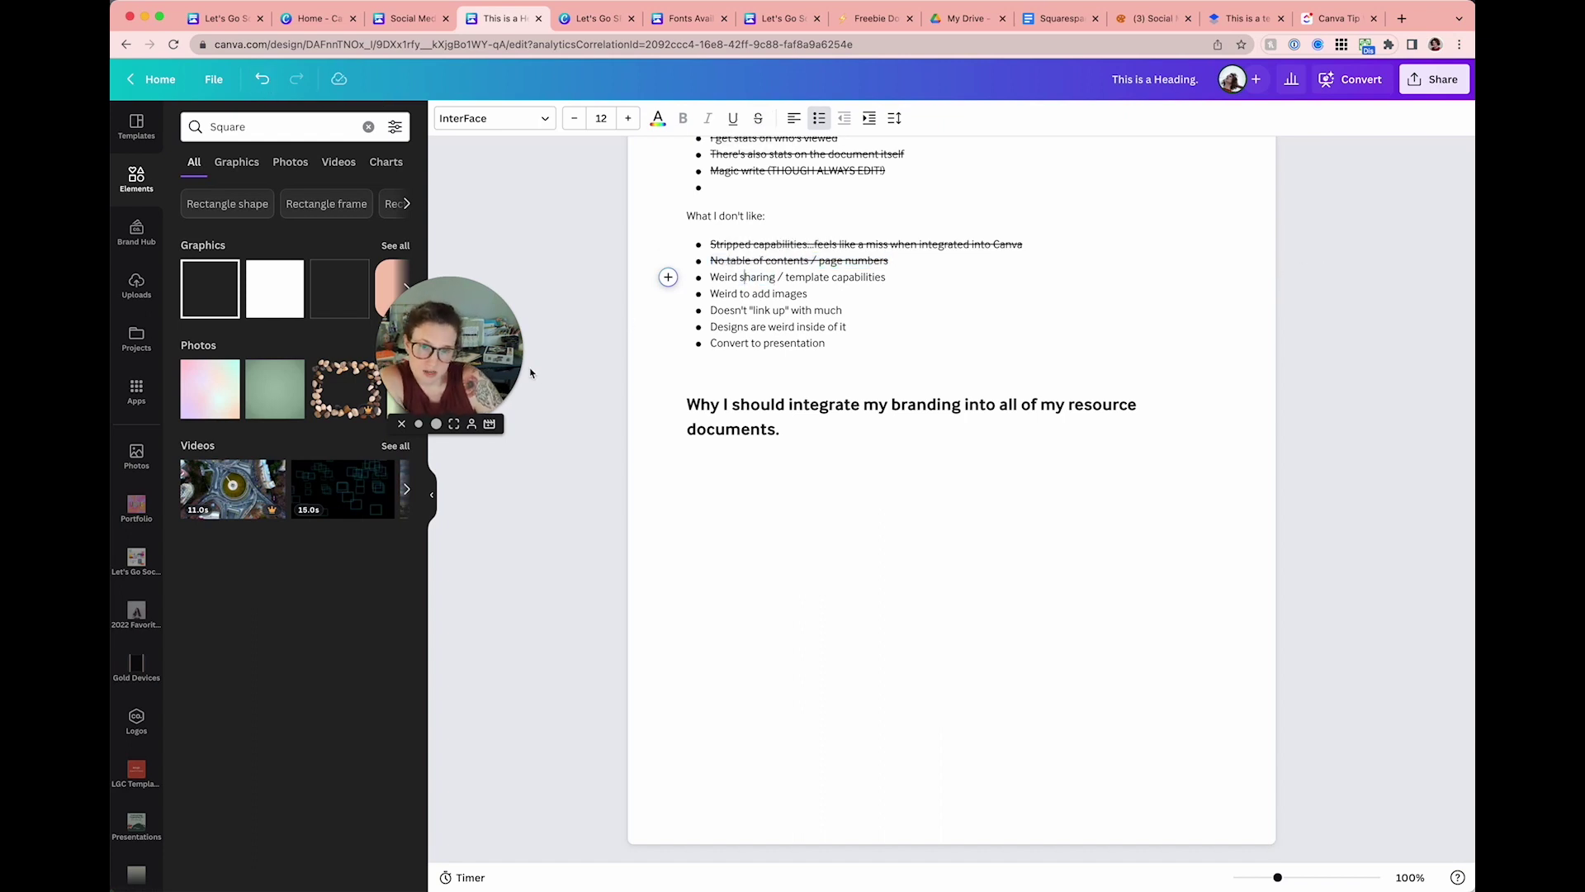
{"action": "left_click", "coordinate": [1421, 81]}
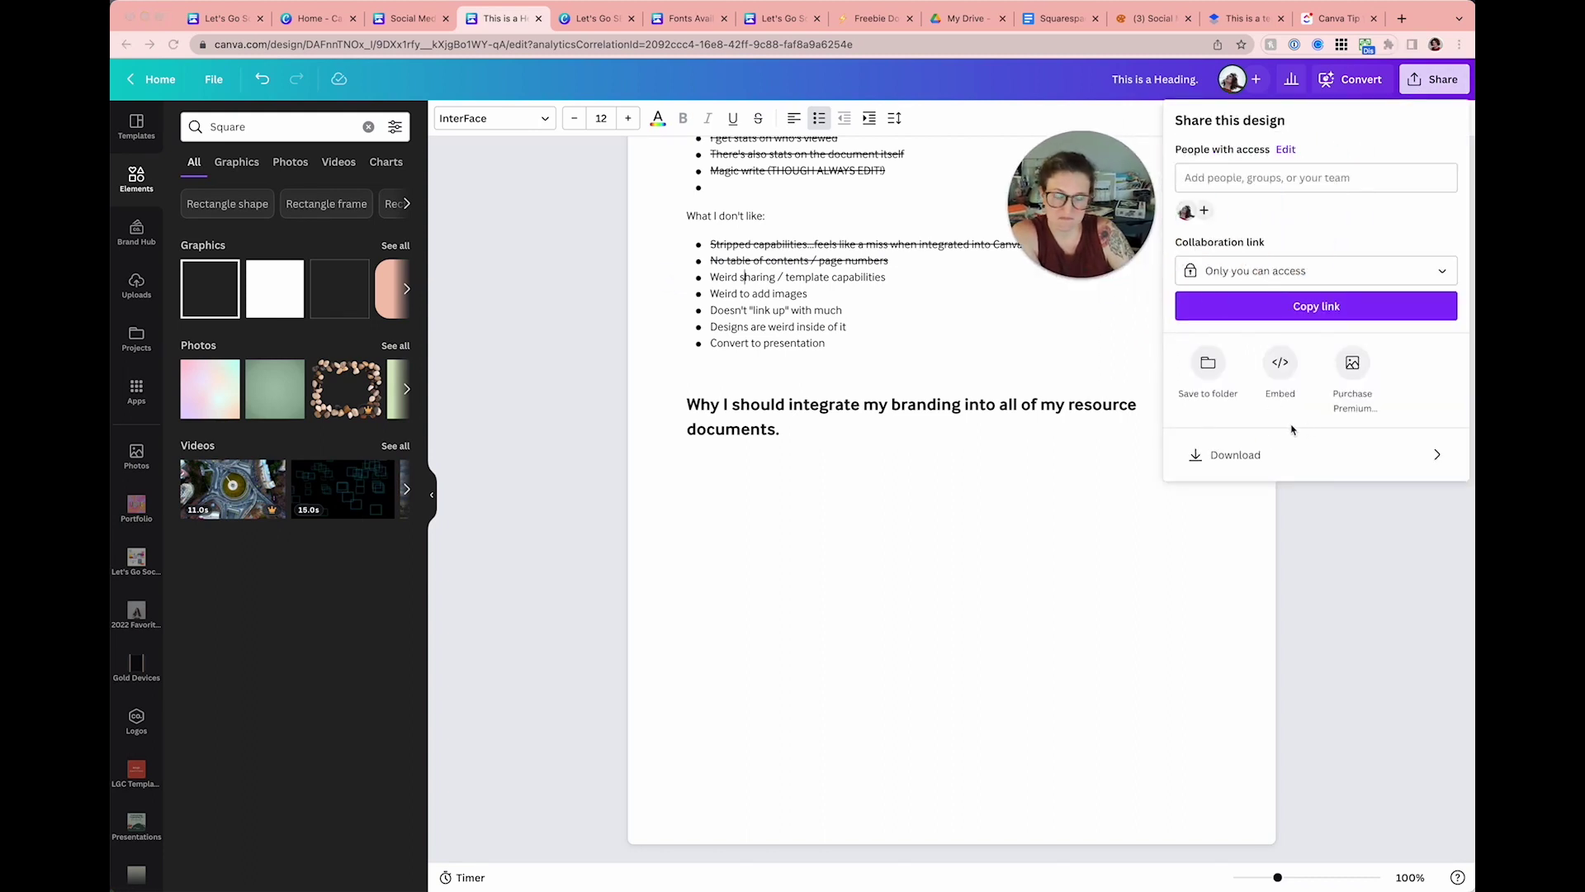
Step: Set the review doc's collaboration link to 'Anyone with the link' with 'Can view' access
{"action": "left_click", "coordinate": [1242, 270]}
{"action": "left_click", "coordinate": [1253, 450]}
{"action": "left_click", "coordinate": [1398, 270]}
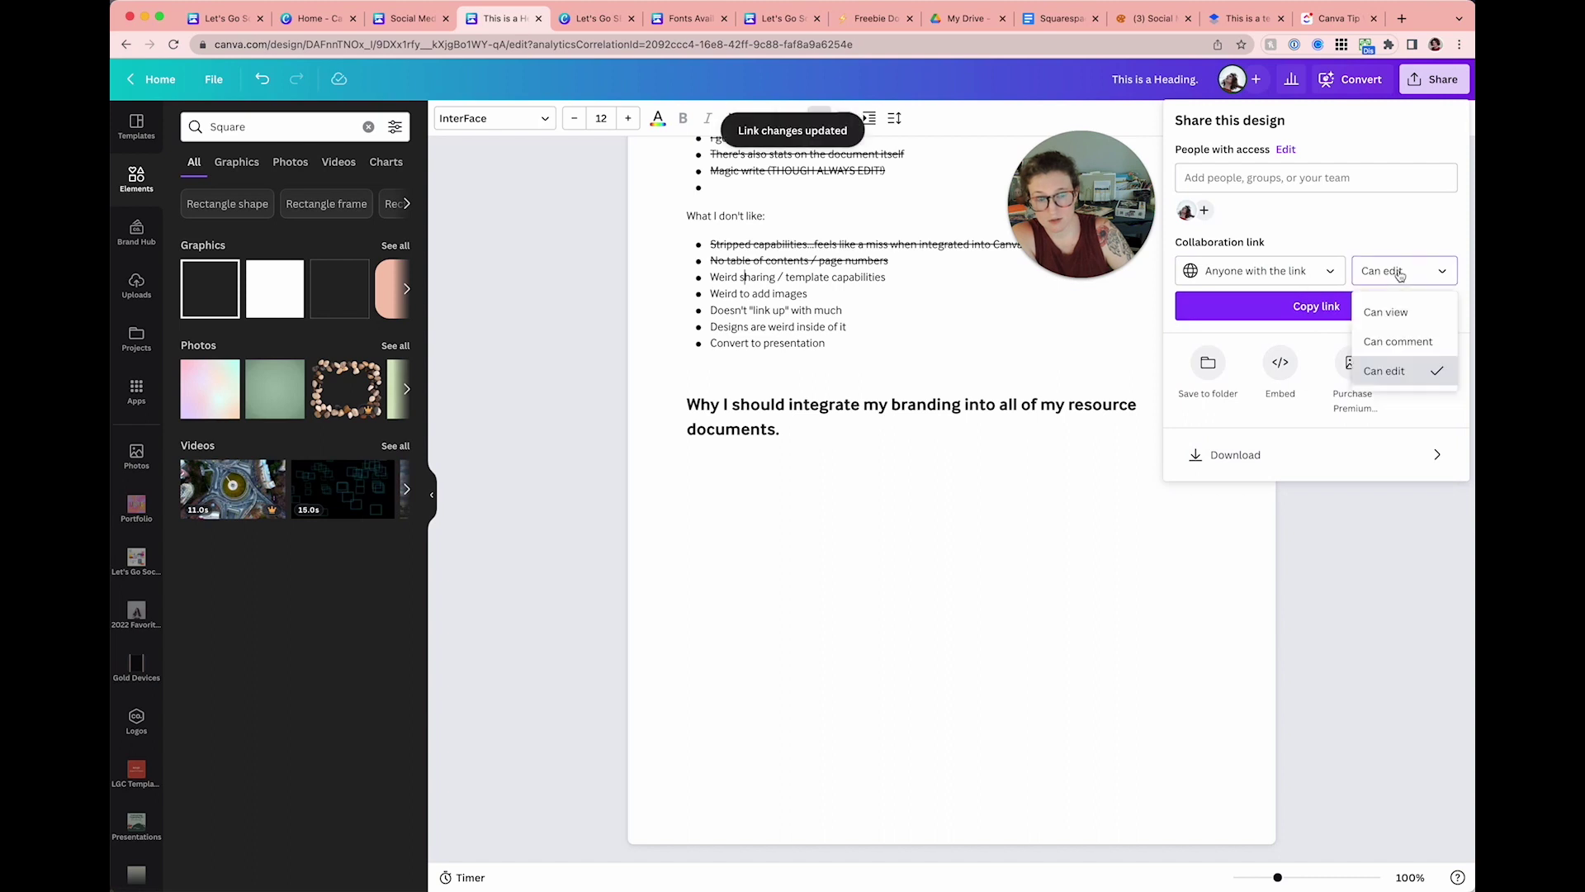
{"action": "left_click", "coordinate": [1402, 312]}
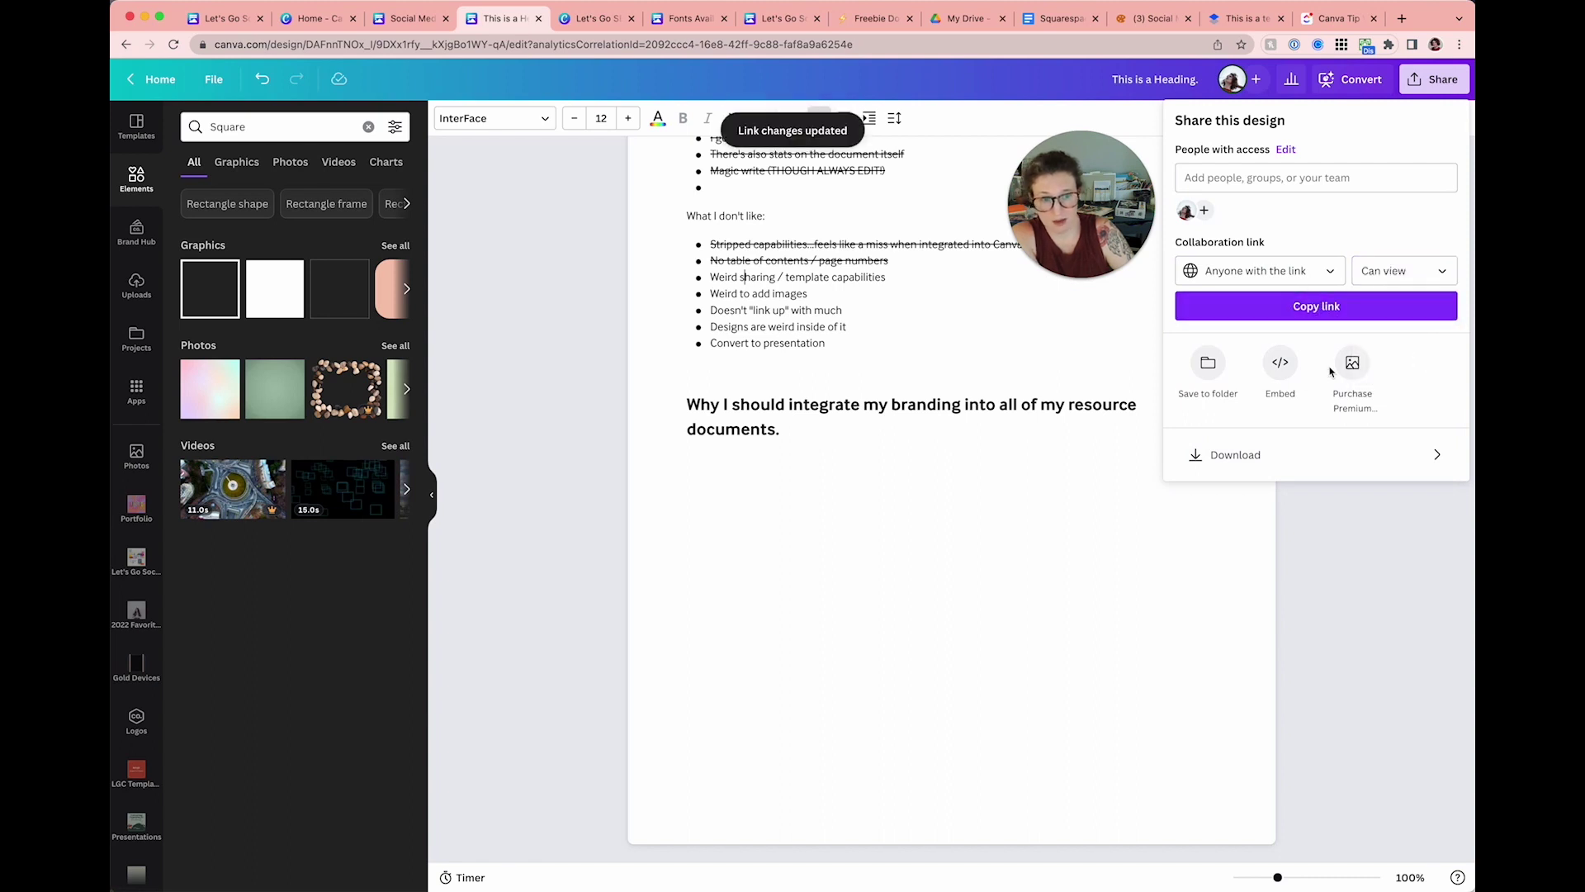
{"action": "left_click", "coordinate": [1252, 460]}
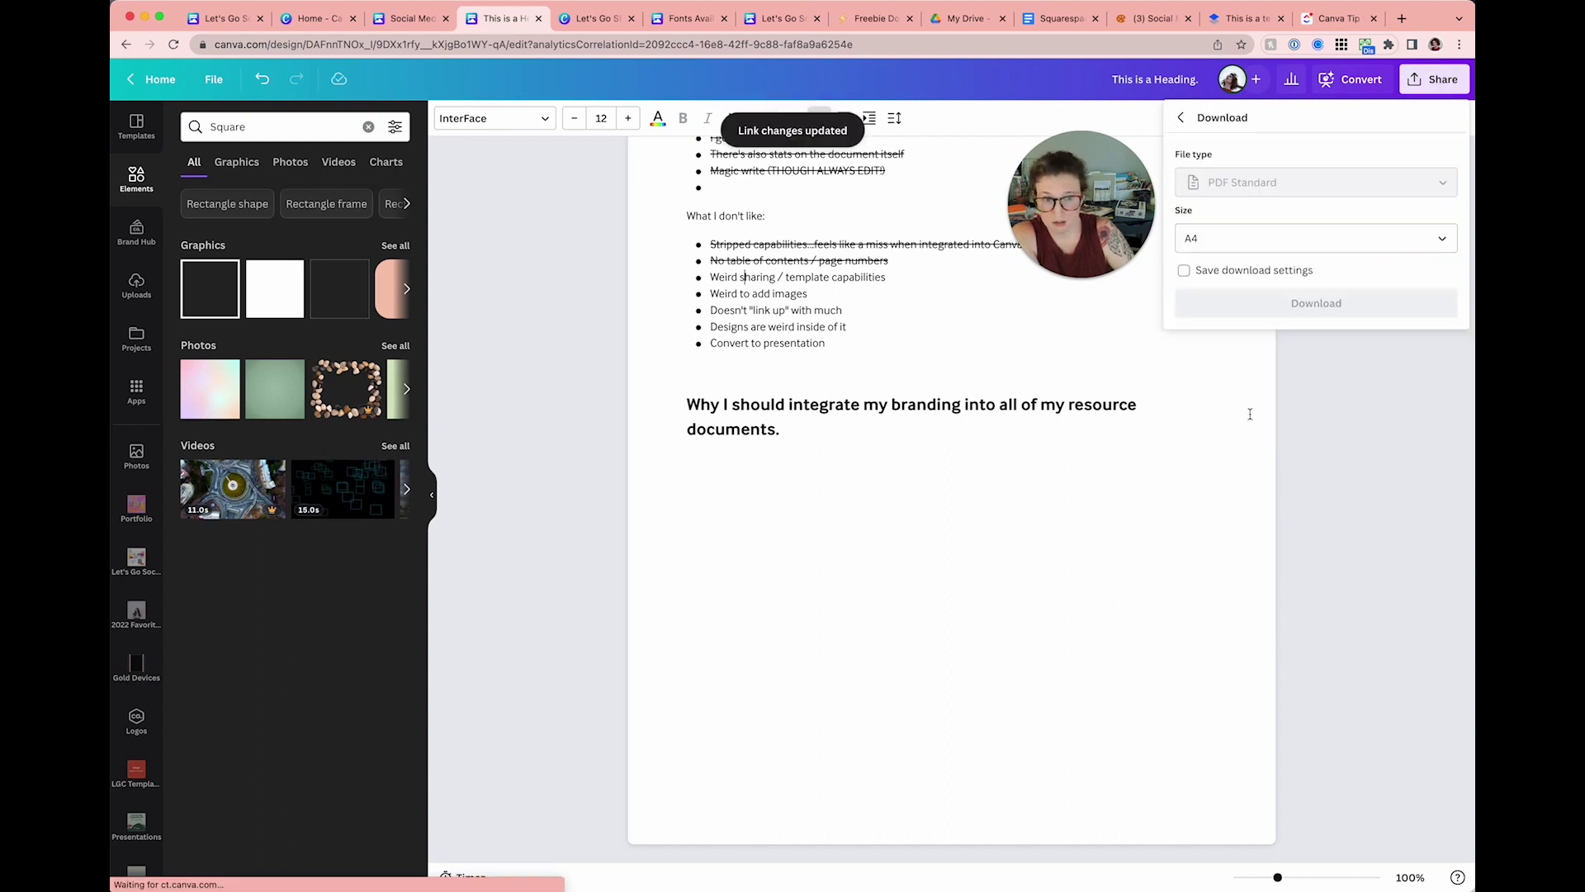
{"action": "left_click", "coordinate": [1185, 119]}
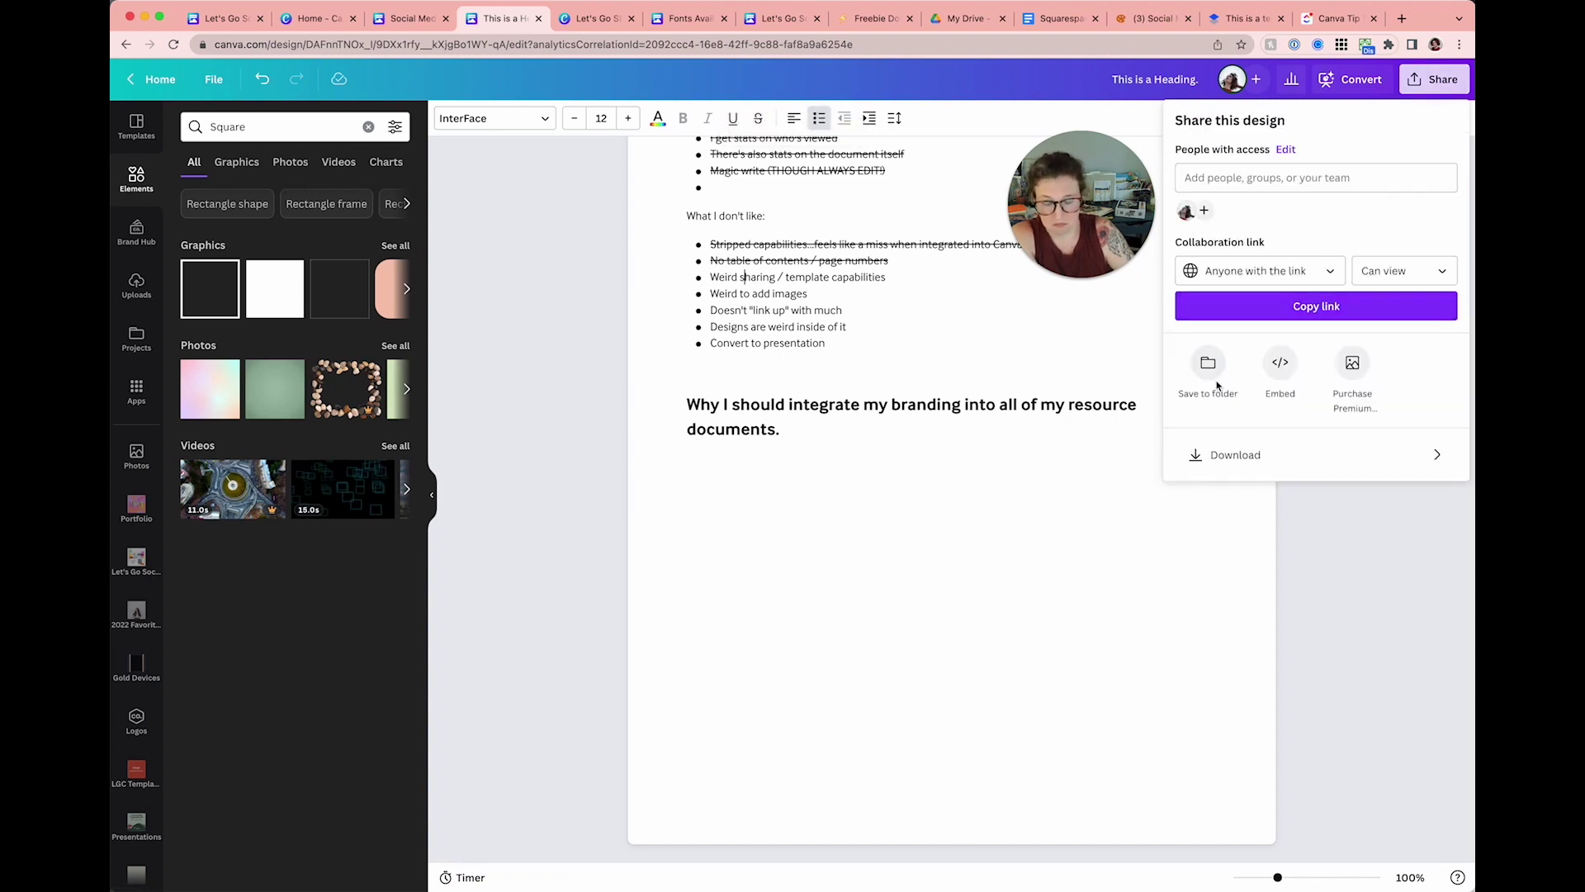
{"action": "left_click", "coordinate": [914, 359]}
Step: Strike through the 'Weird sharing / template capabilities' line
{"action": "left_click_drag", "start_coordinate": [900, 278], "coordinate": [693, 278]}
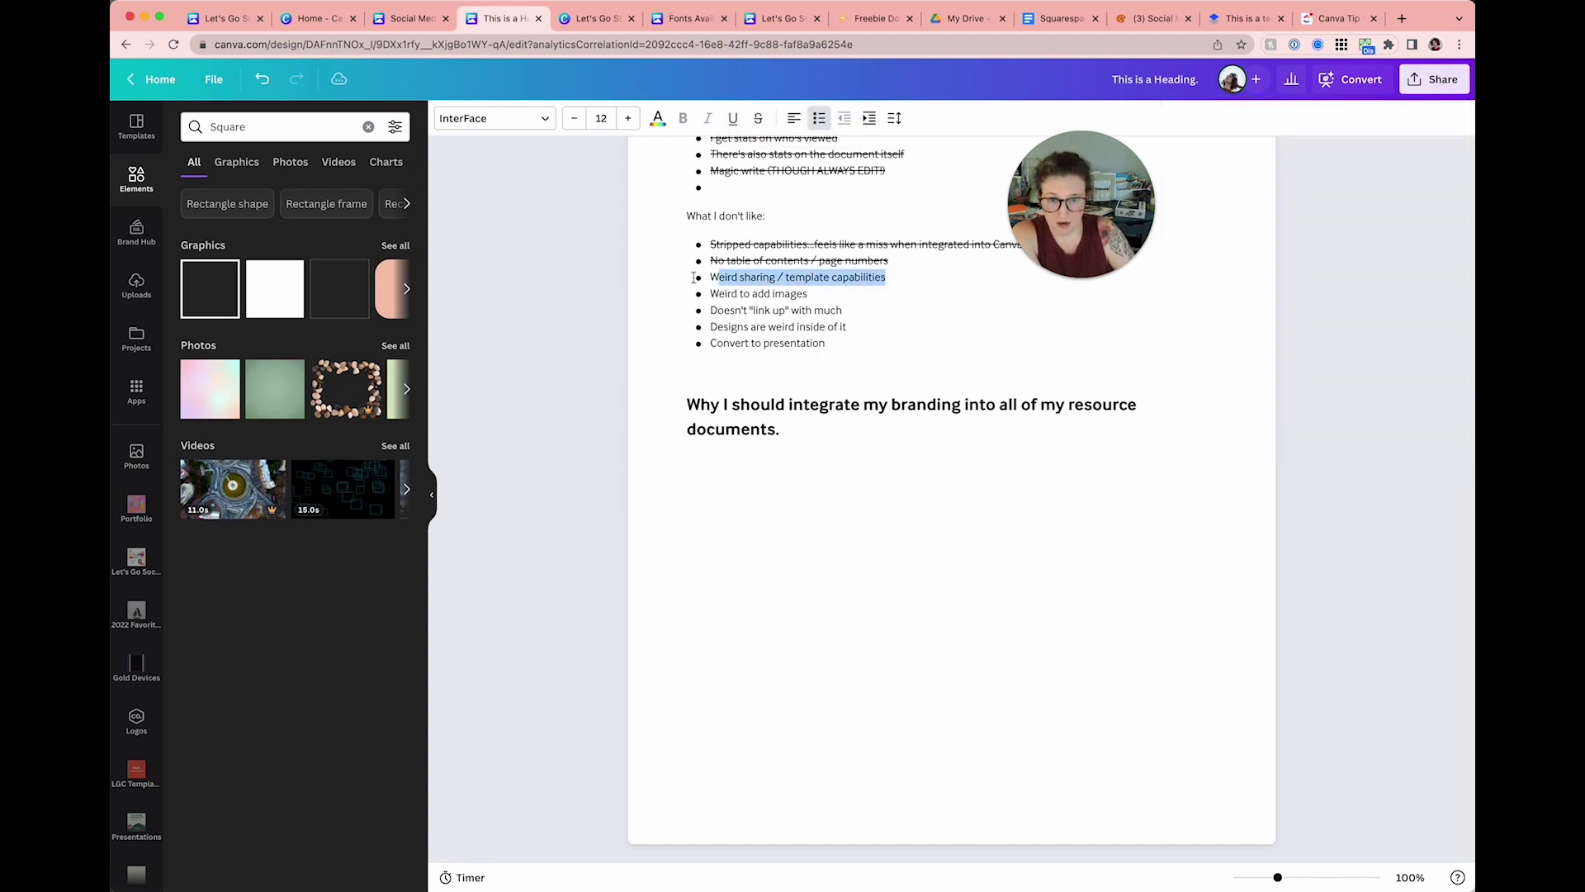
{"action": "left_click", "coordinate": [754, 118]}
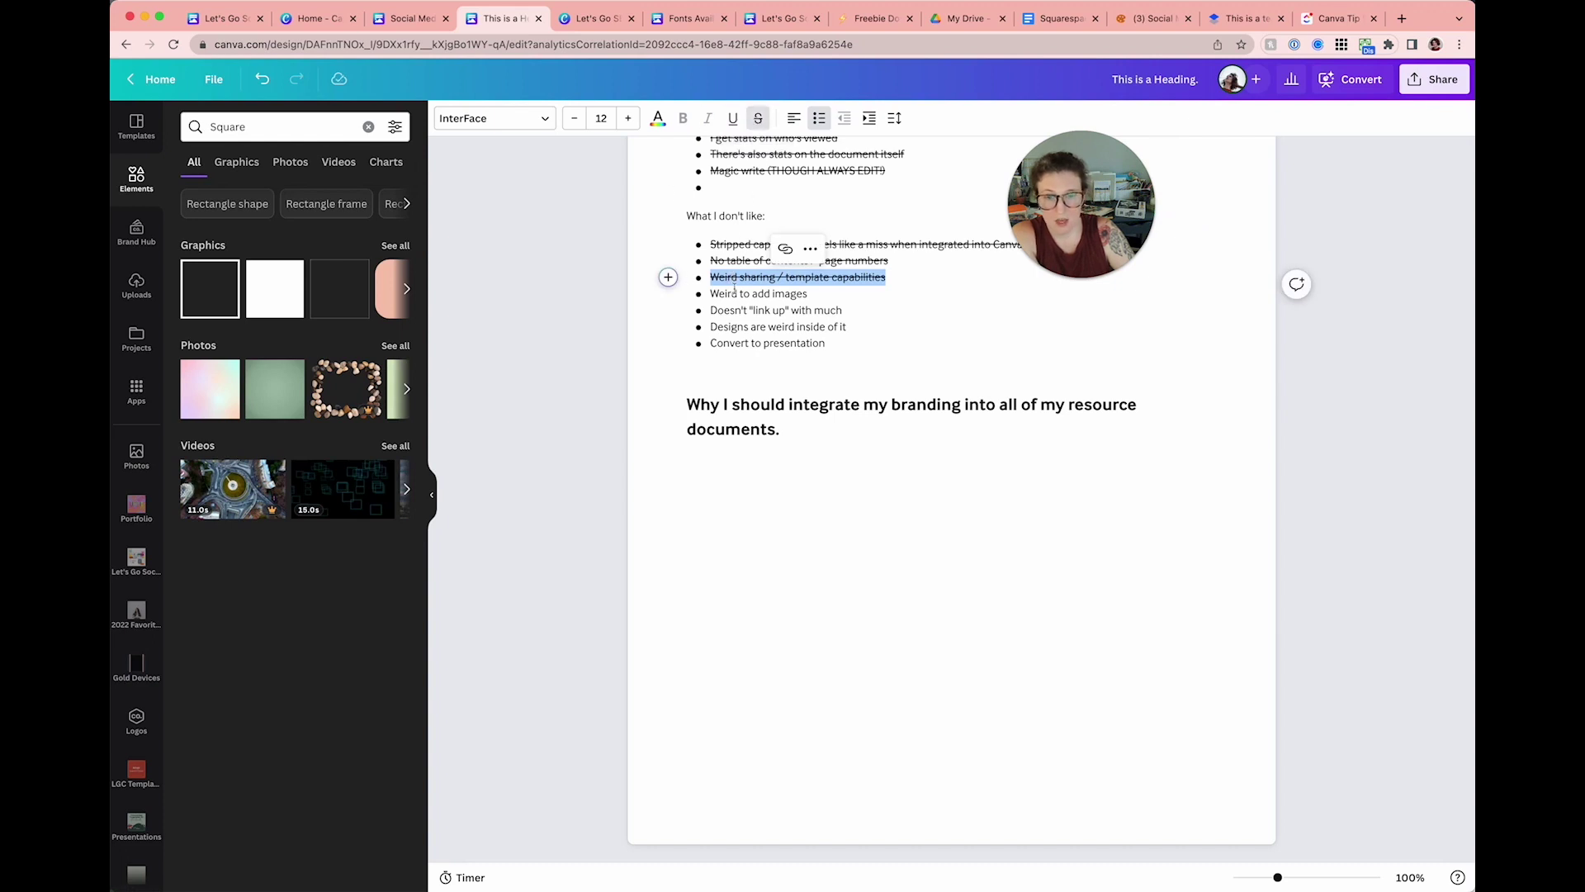
{"action": "left_click", "coordinate": [734, 291]}
Step: Browse the insert-block list on the empty line under the heading without inserting anything
{"action": "left_click", "coordinate": [805, 521]}
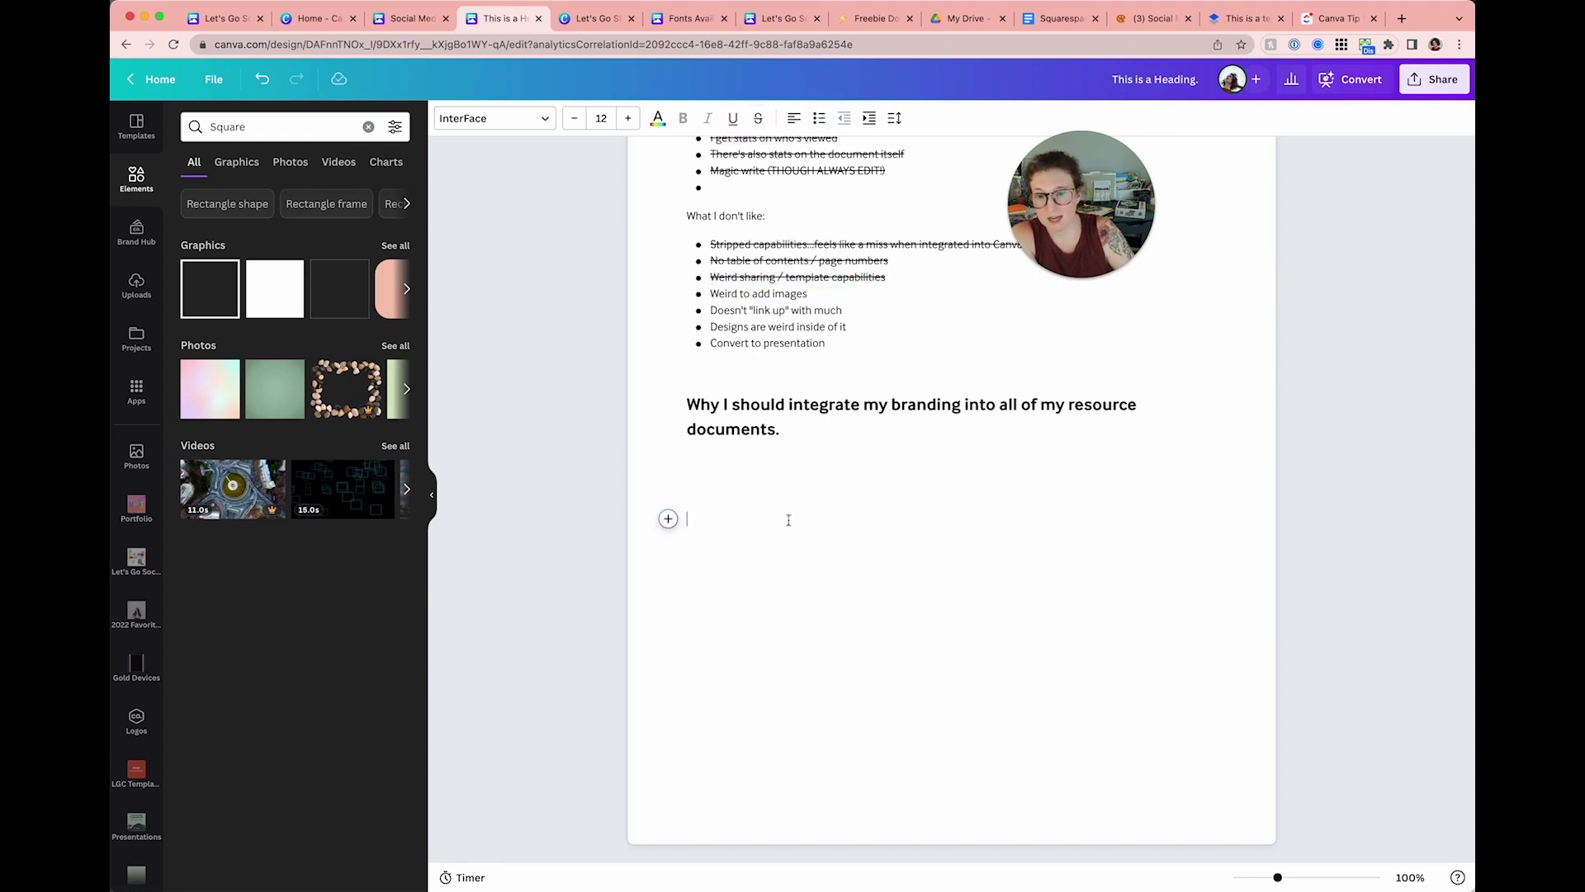
{"action": "left_click", "coordinate": [668, 520]}
{"action": "scroll", "coordinate": [754, 644], "scroll_direction": "down", "scroll_amount": 1}
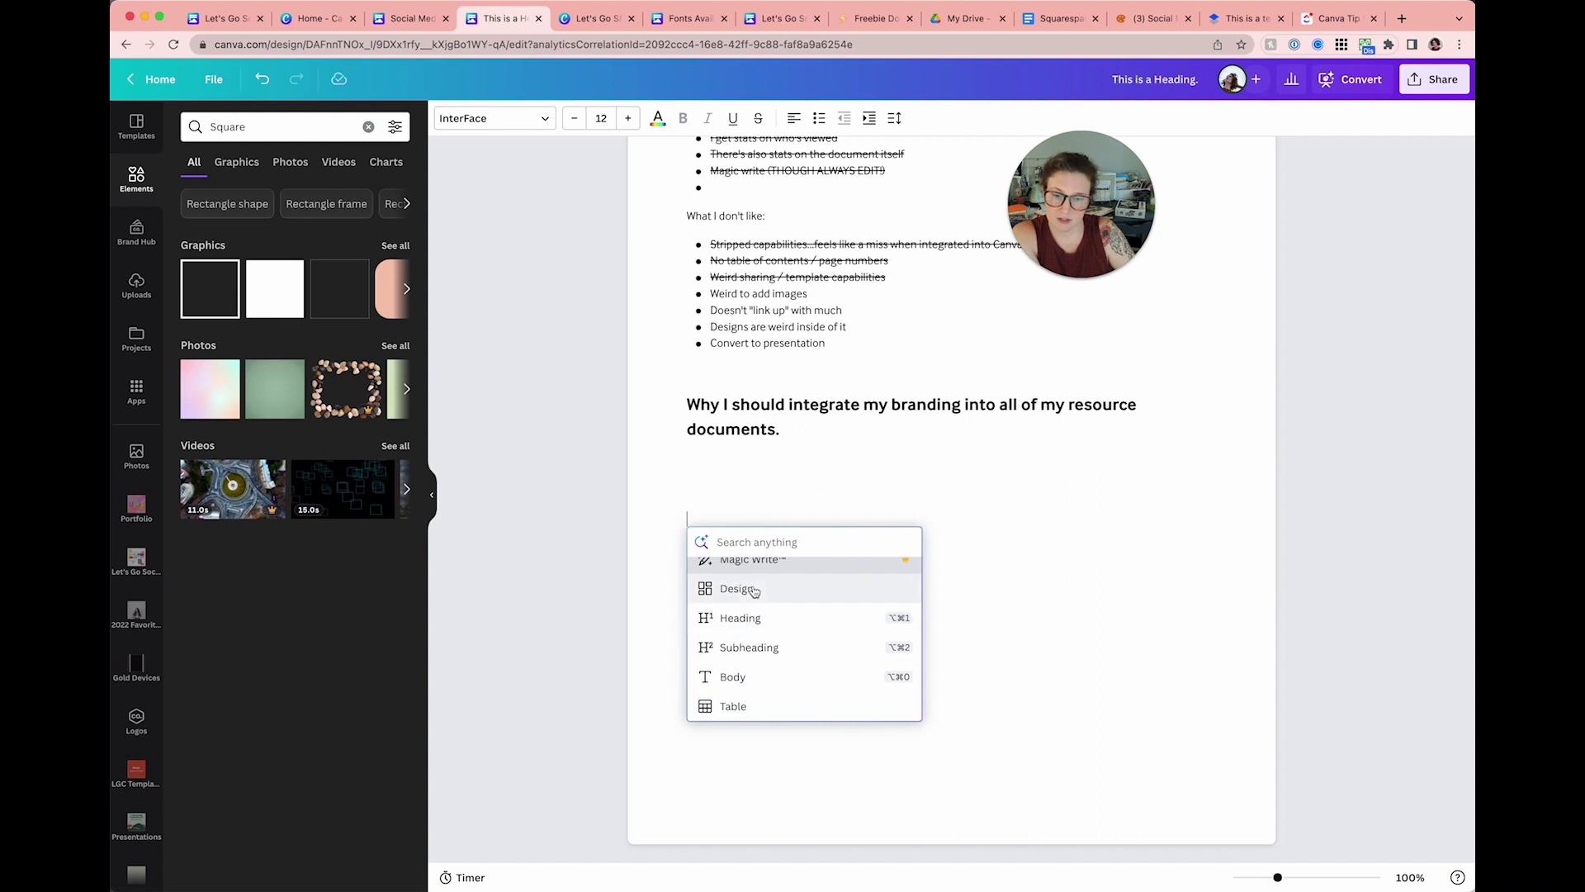
{"action": "scroll", "coordinate": [756, 625], "scroll_direction": "down", "scroll_amount": 2}
{"action": "scroll", "coordinate": [755, 625], "scroll_direction": "down", "scroll_amount": 8}
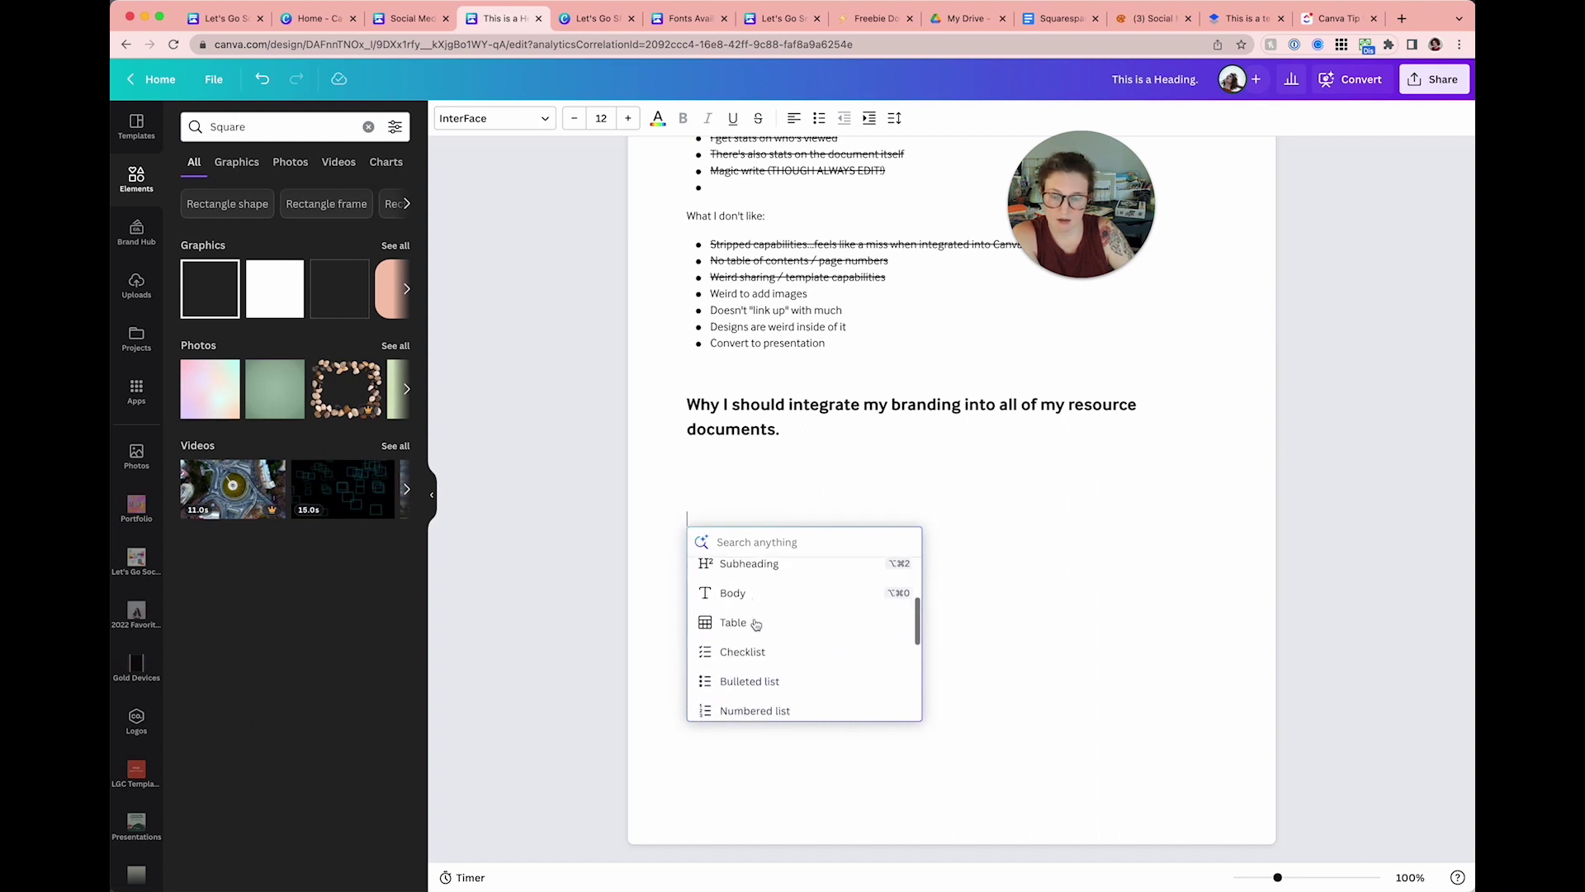
{"action": "scroll", "coordinate": [756, 625], "scroll_direction": "down", "scroll_amount": 2}
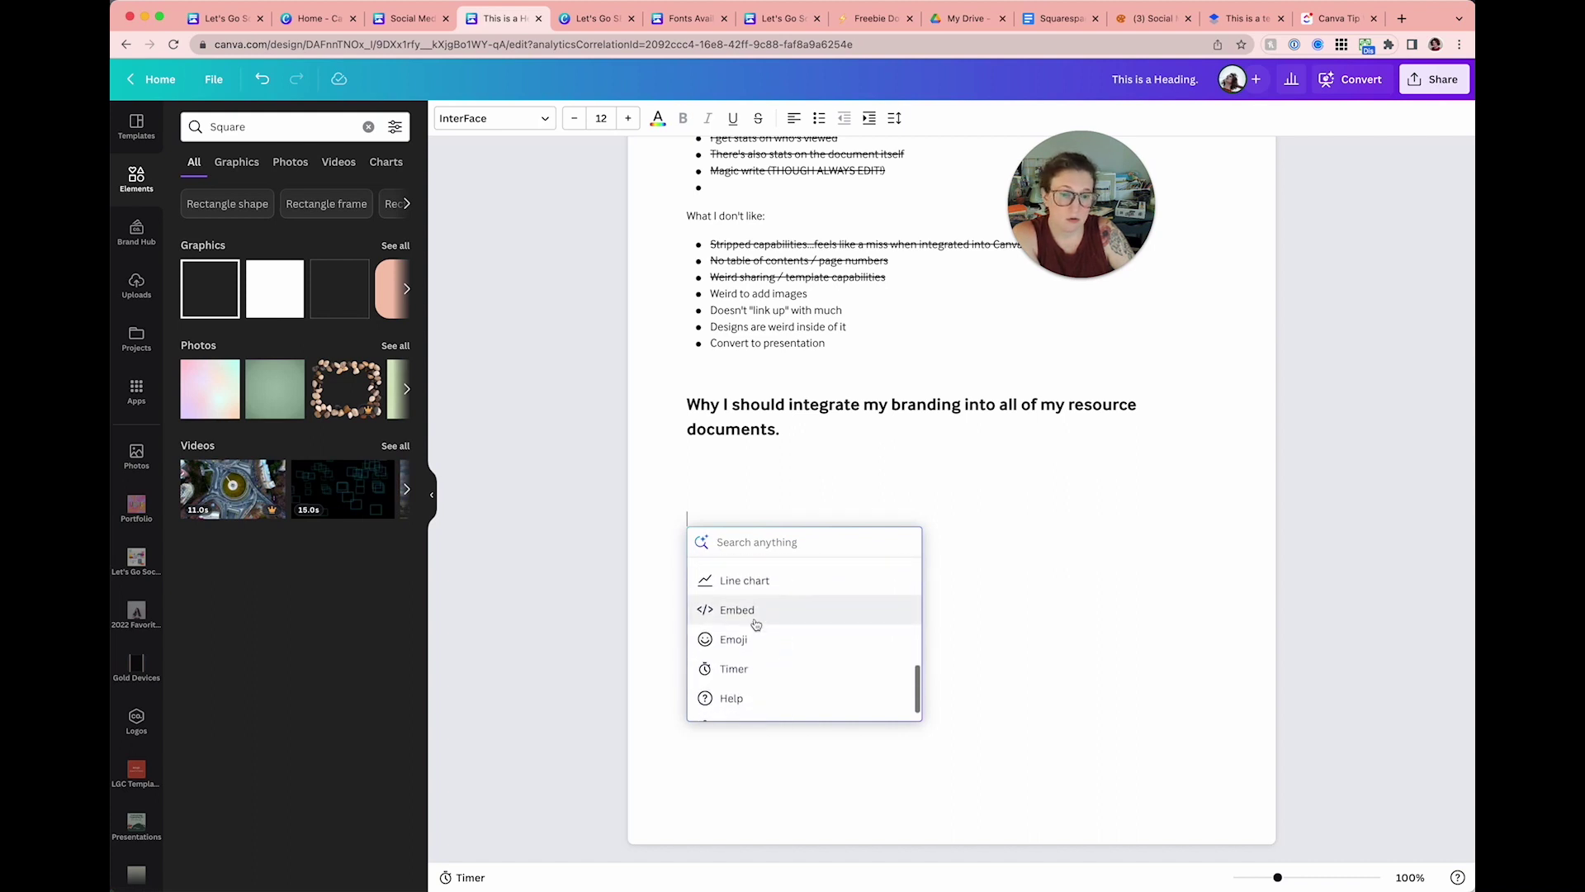
{"action": "left_click", "coordinate": [755, 513]}
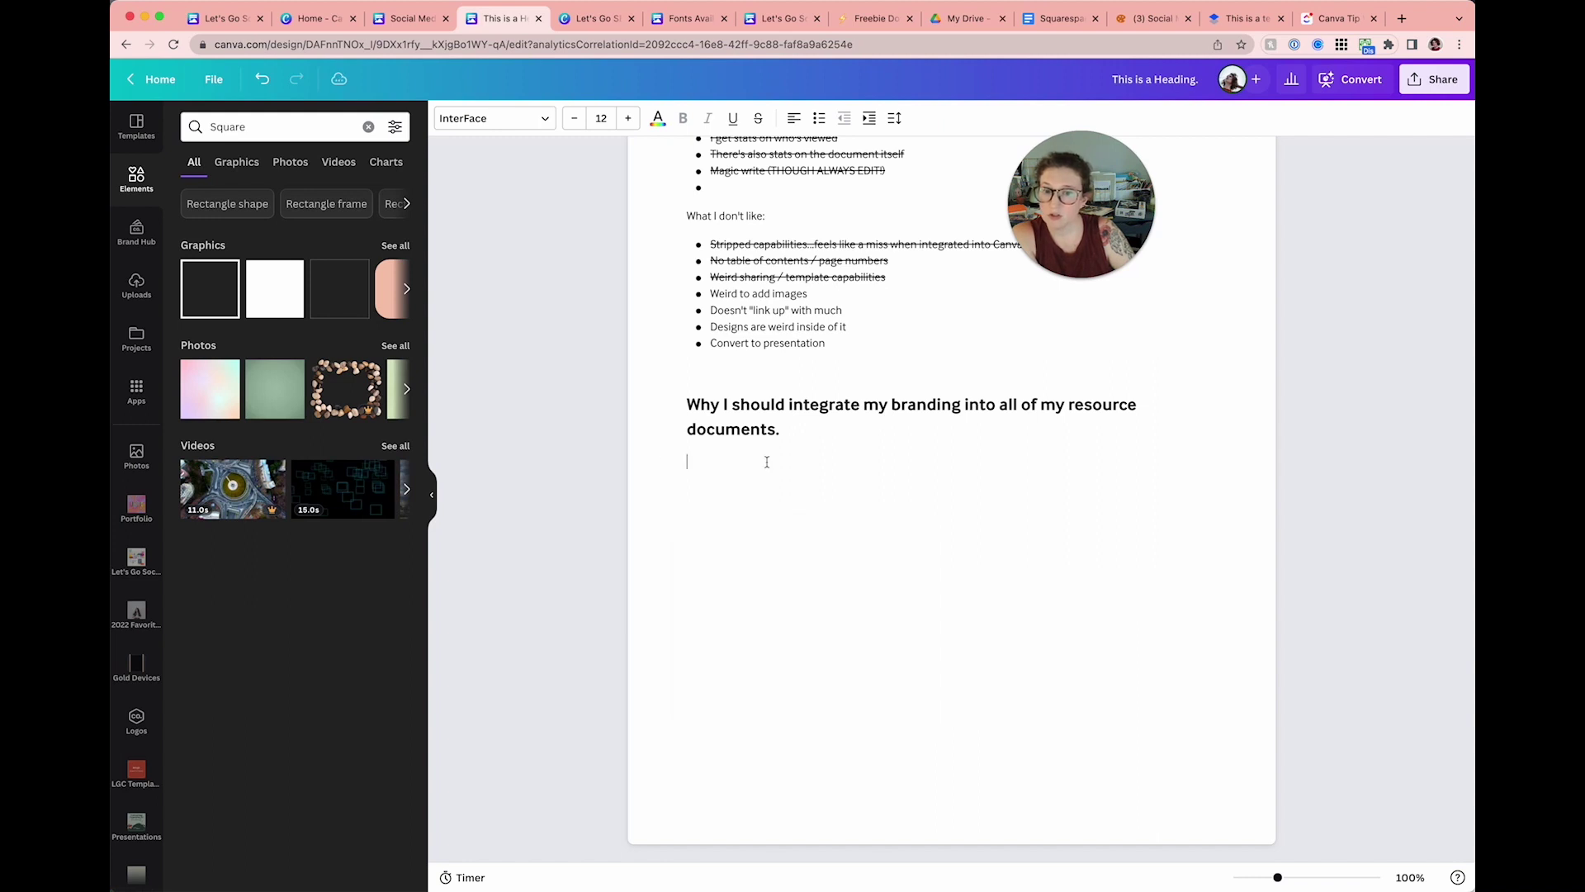
Step: Insert the Feminish website screenshot from Uploads and shrink it to about half width
{"action": "left_click", "coordinate": [137, 285]}
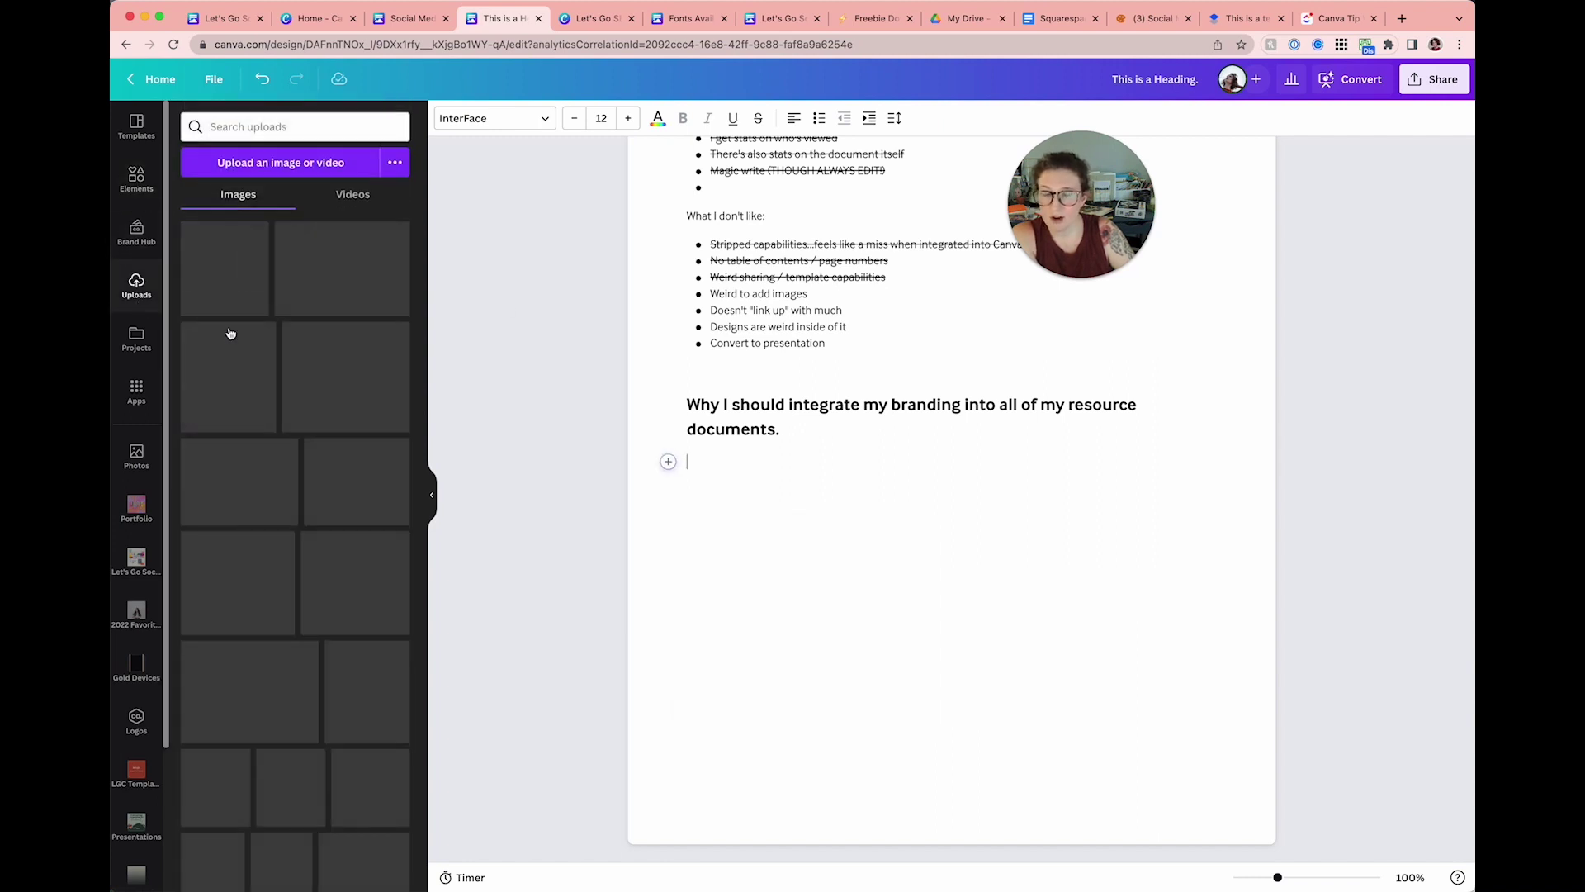
{"action": "scroll", "coordinate": [305, 379], "scroll_direction": "down", "scroll_amount": 10}
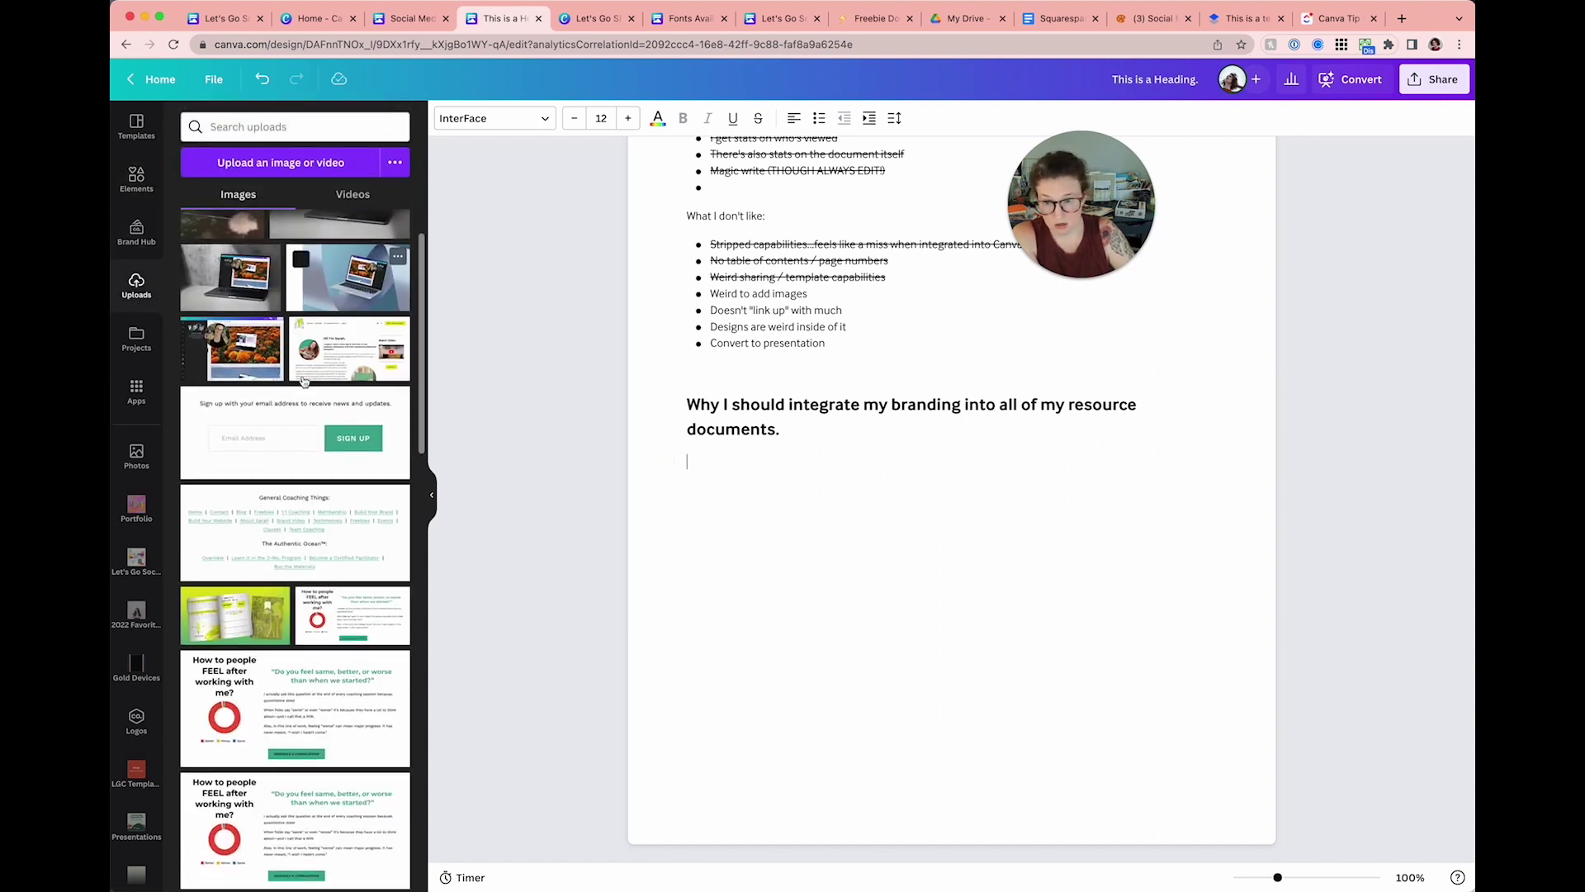
{"action": "scroll", "coordinate": [304, 379], "scroll_direction": "down", "scroll_amount": 8}
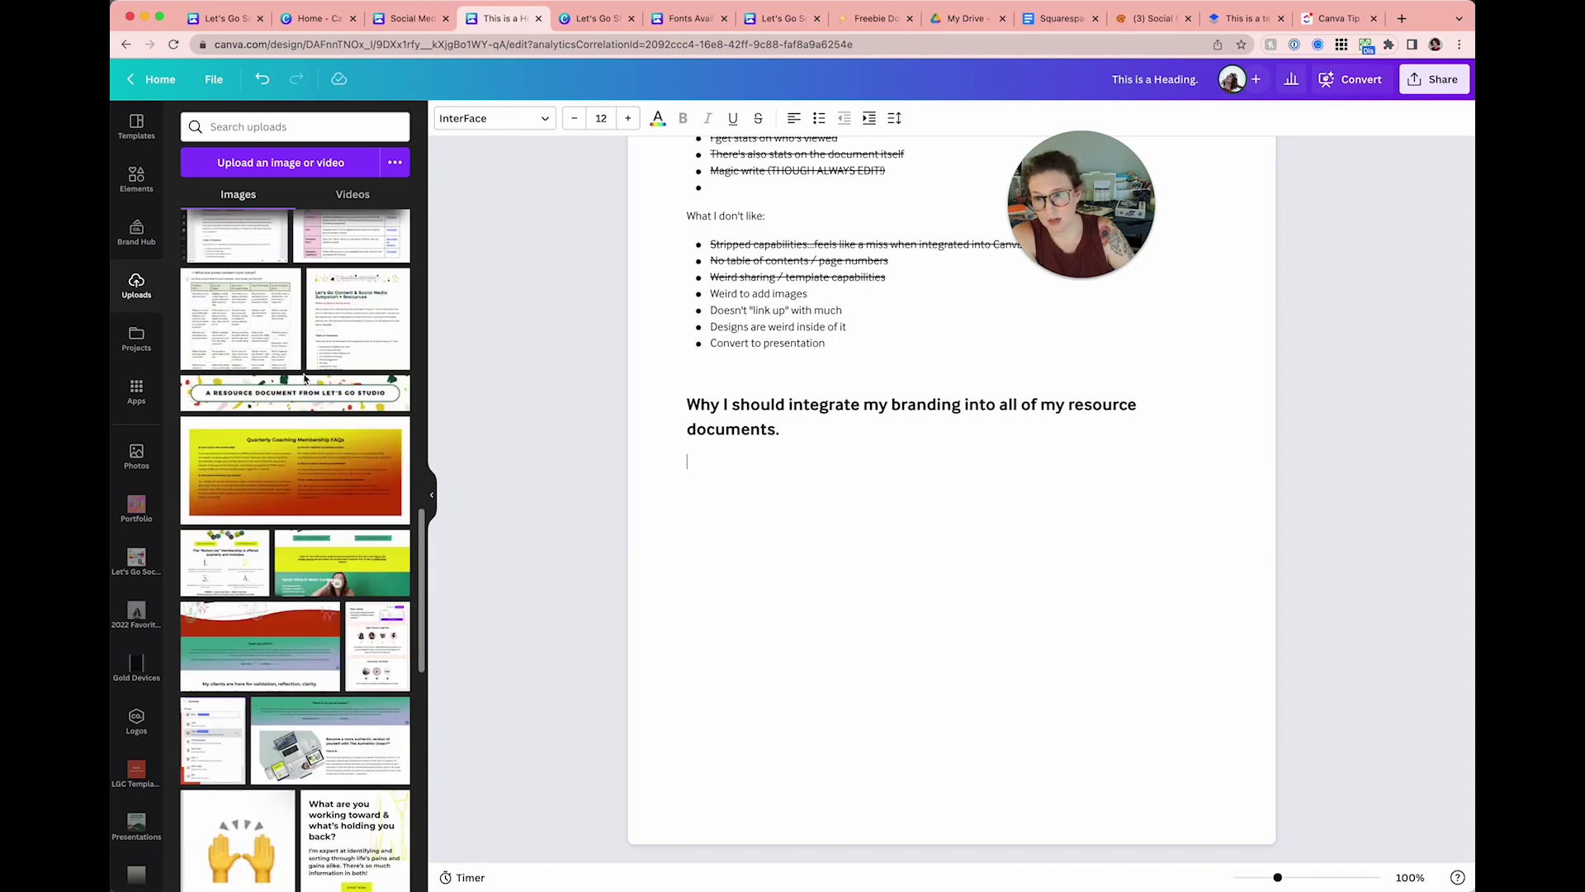
{"action": "scroll", "coordinate": [273, 347], "scroll_direction": "up", "scroll_amount": 3}
{"action": "left_click", "coordinate": [252, 312]}
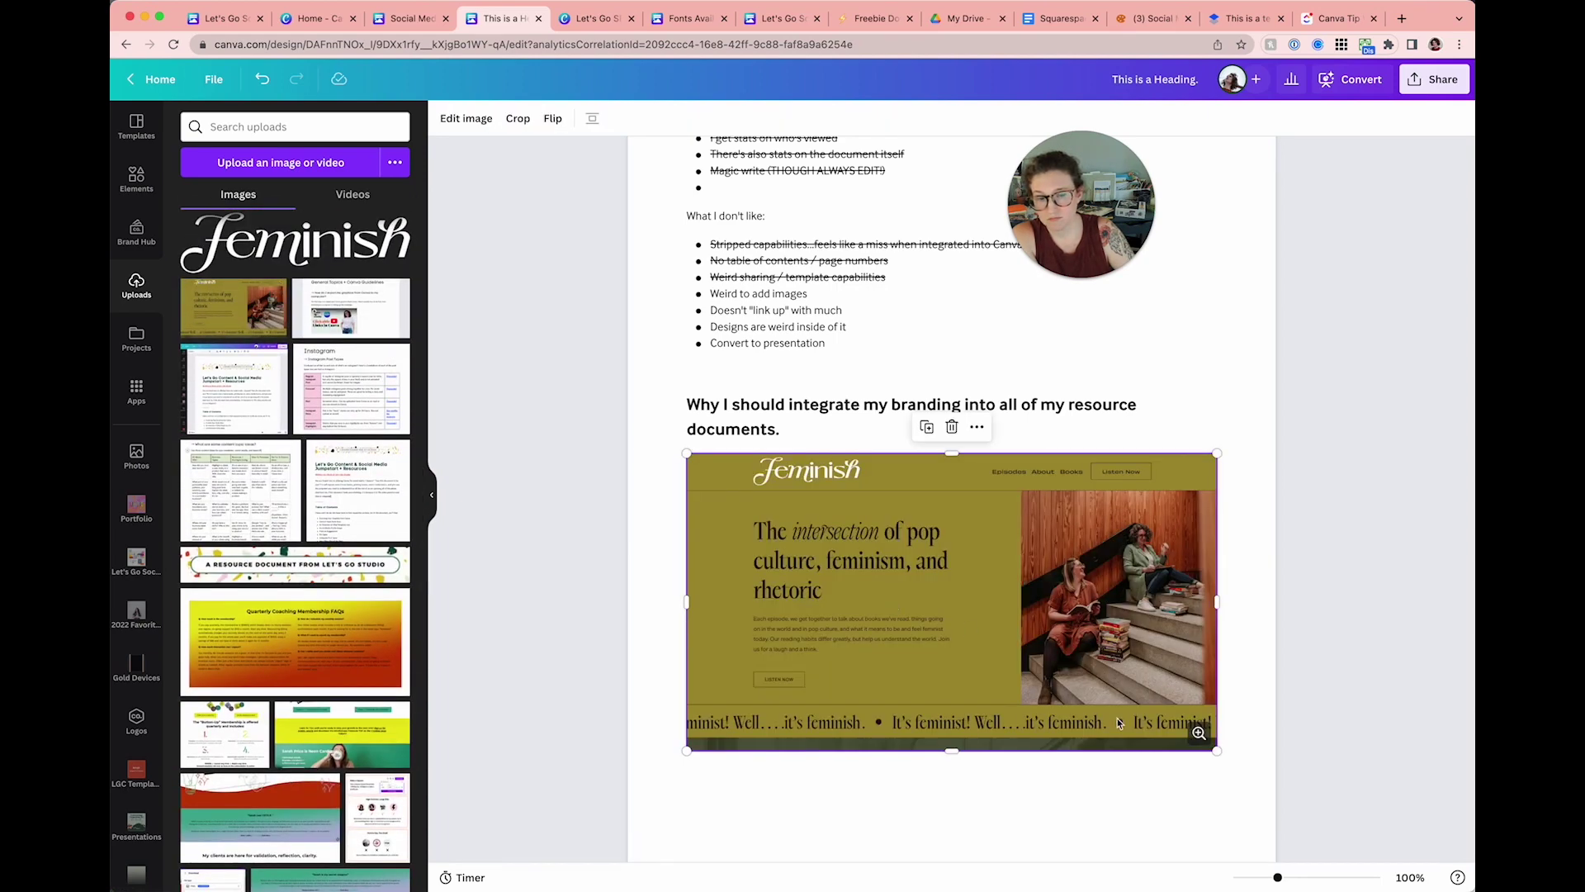
{"action": "left_click_drag", "start_coordinate": [1215, 750], "coordinate": [1066, 652]}
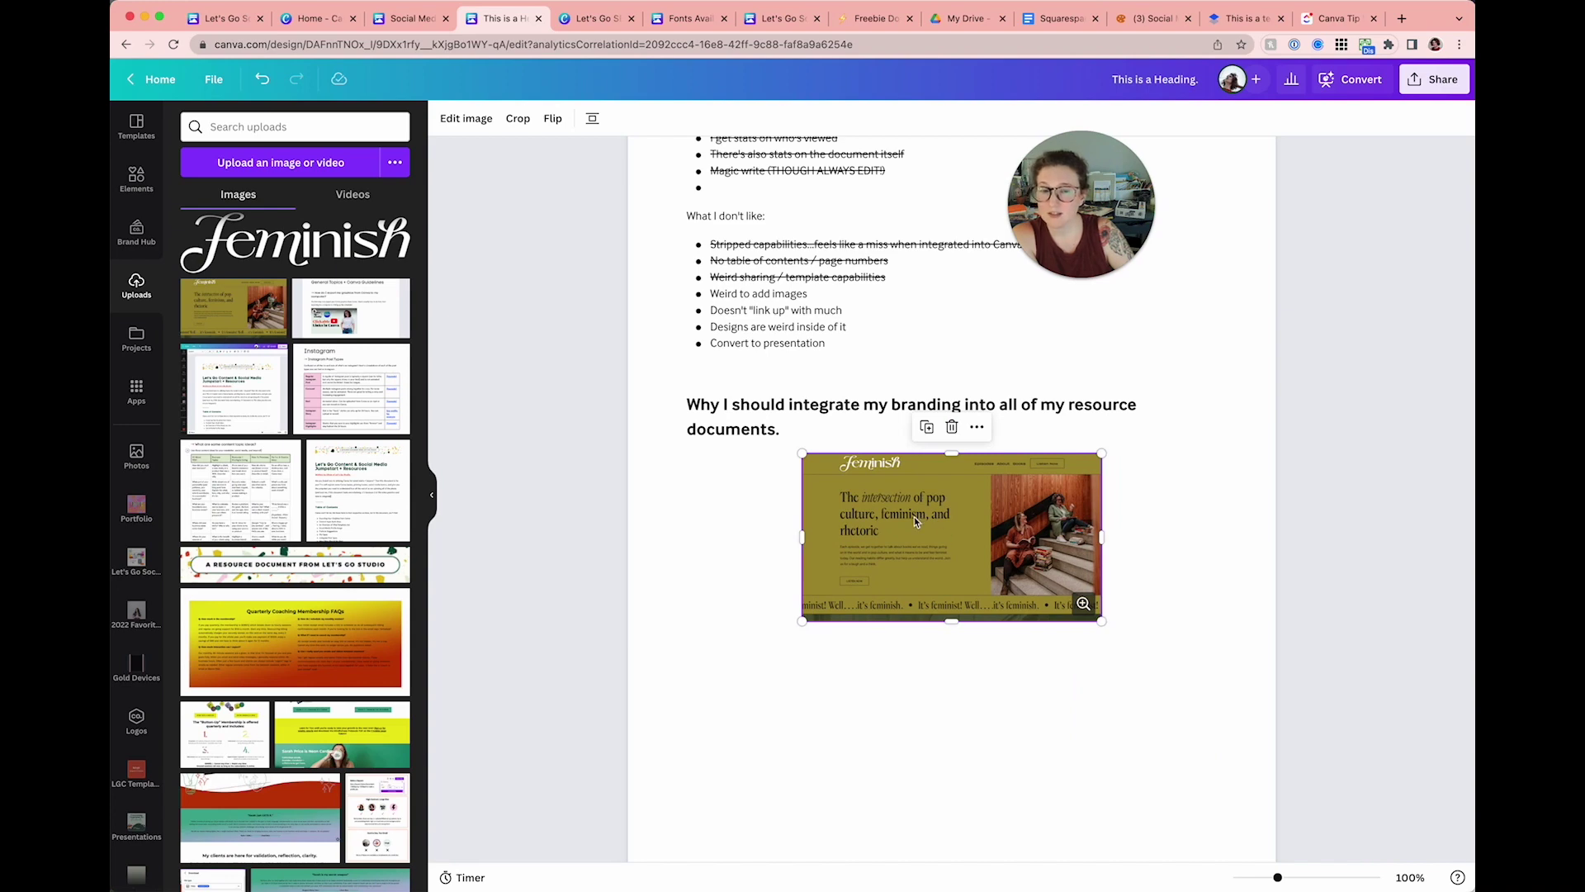
Step: Left-align the screenshot under the branding heading
{"action": "left_click", "coordinate": [592, 119]}
{"action": "left_click", "coordinate": [591, 119]}
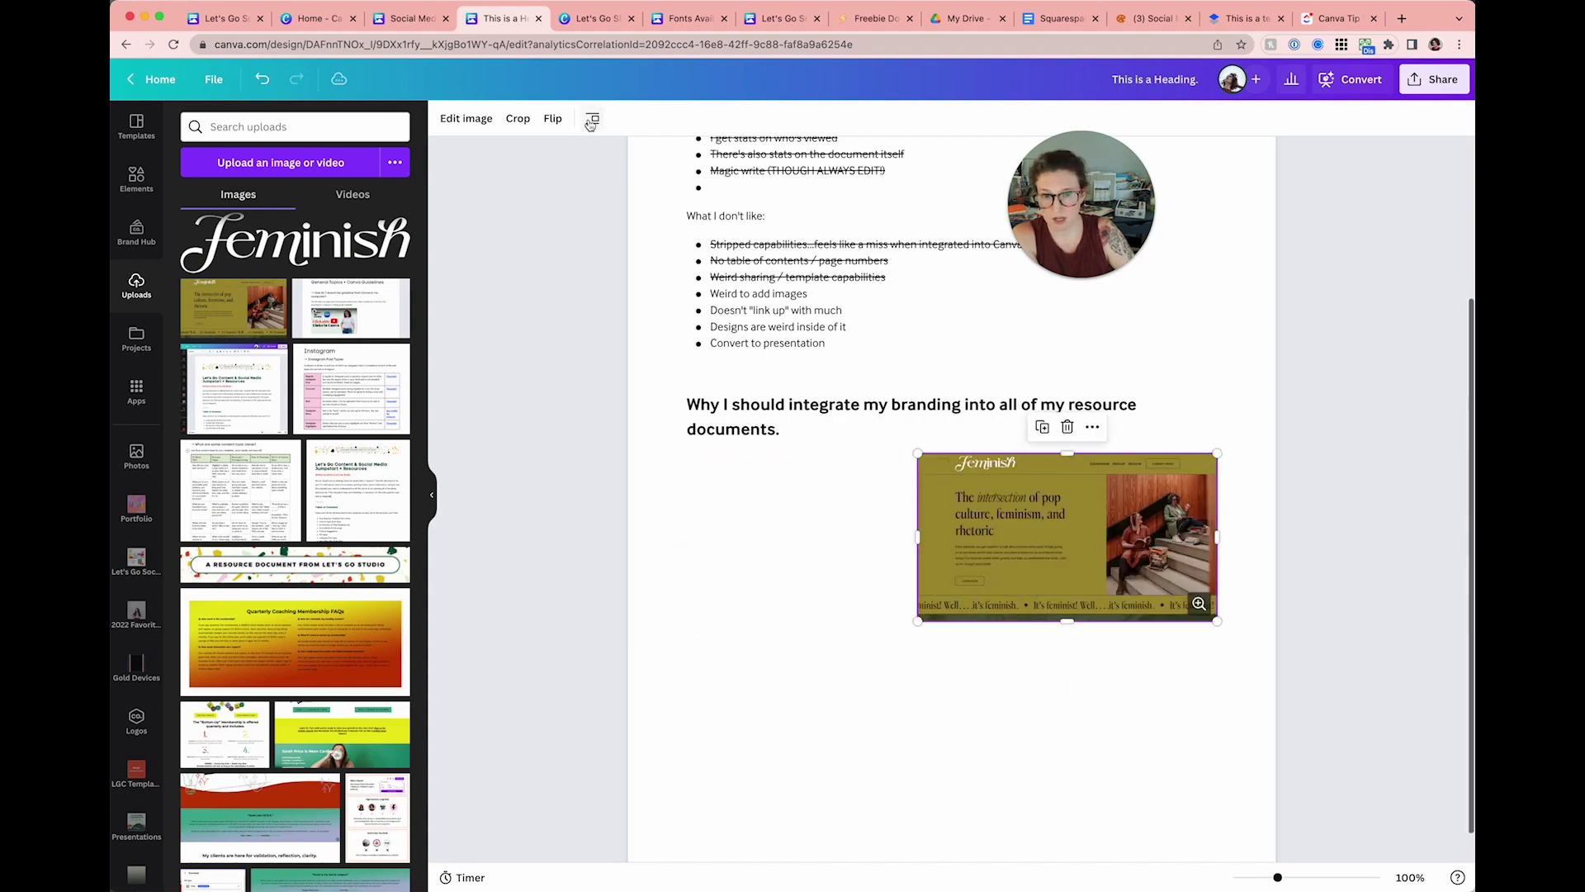
{"action": "left_click", "coordinate": [591, 120]}
{"action": "left_click", "coordinate": [591, 120]}
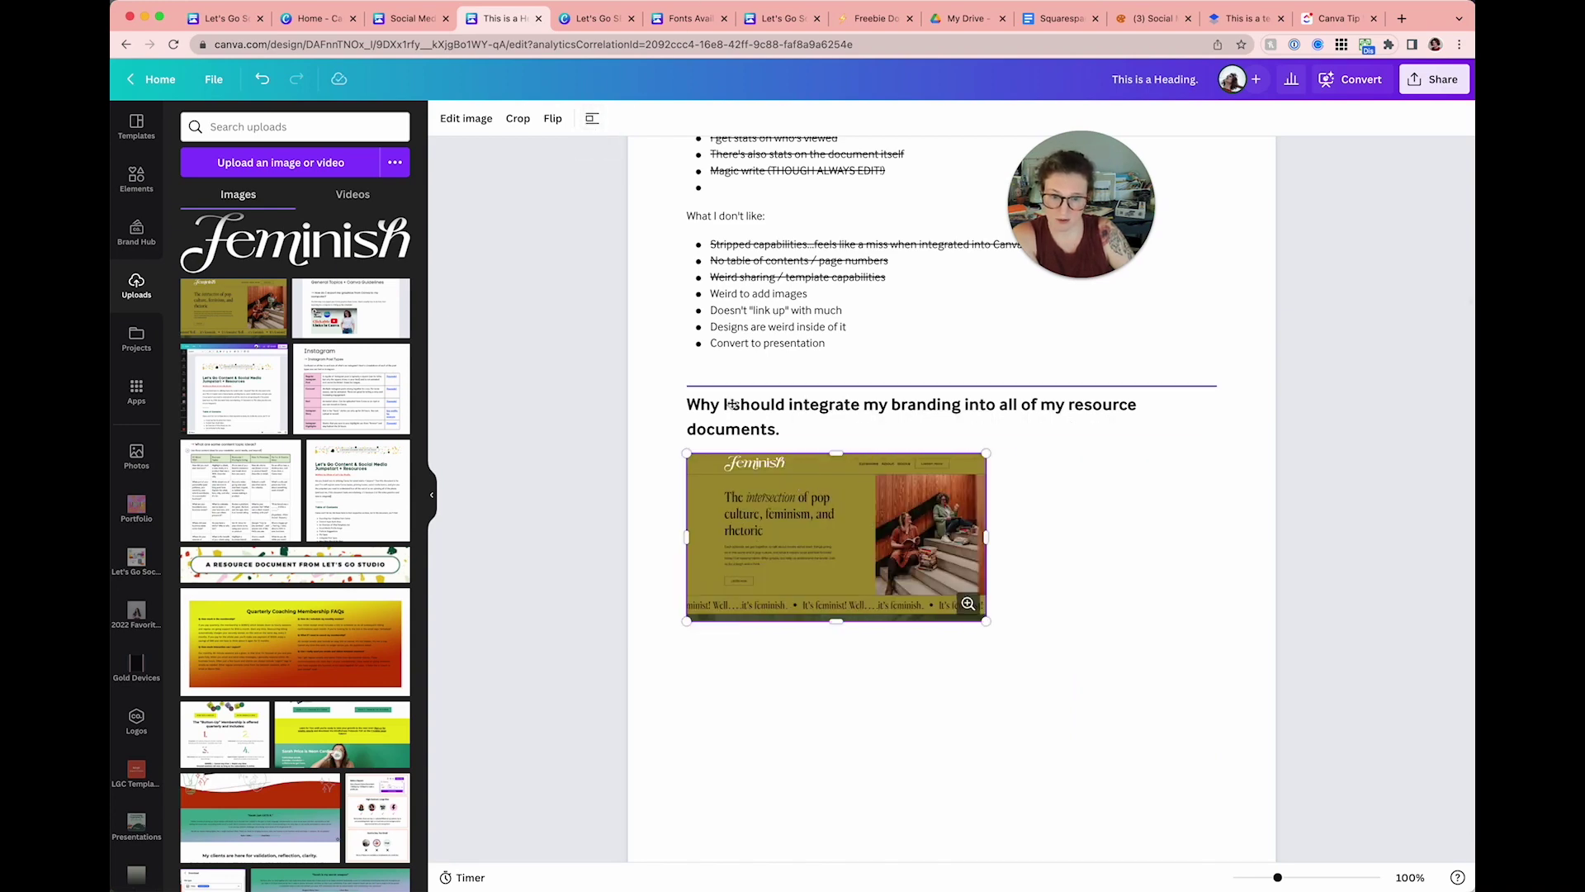
{"action": "scroll", "coordinate": [840, 516], "scroll_direction": "down", "scroll_amount": 1}
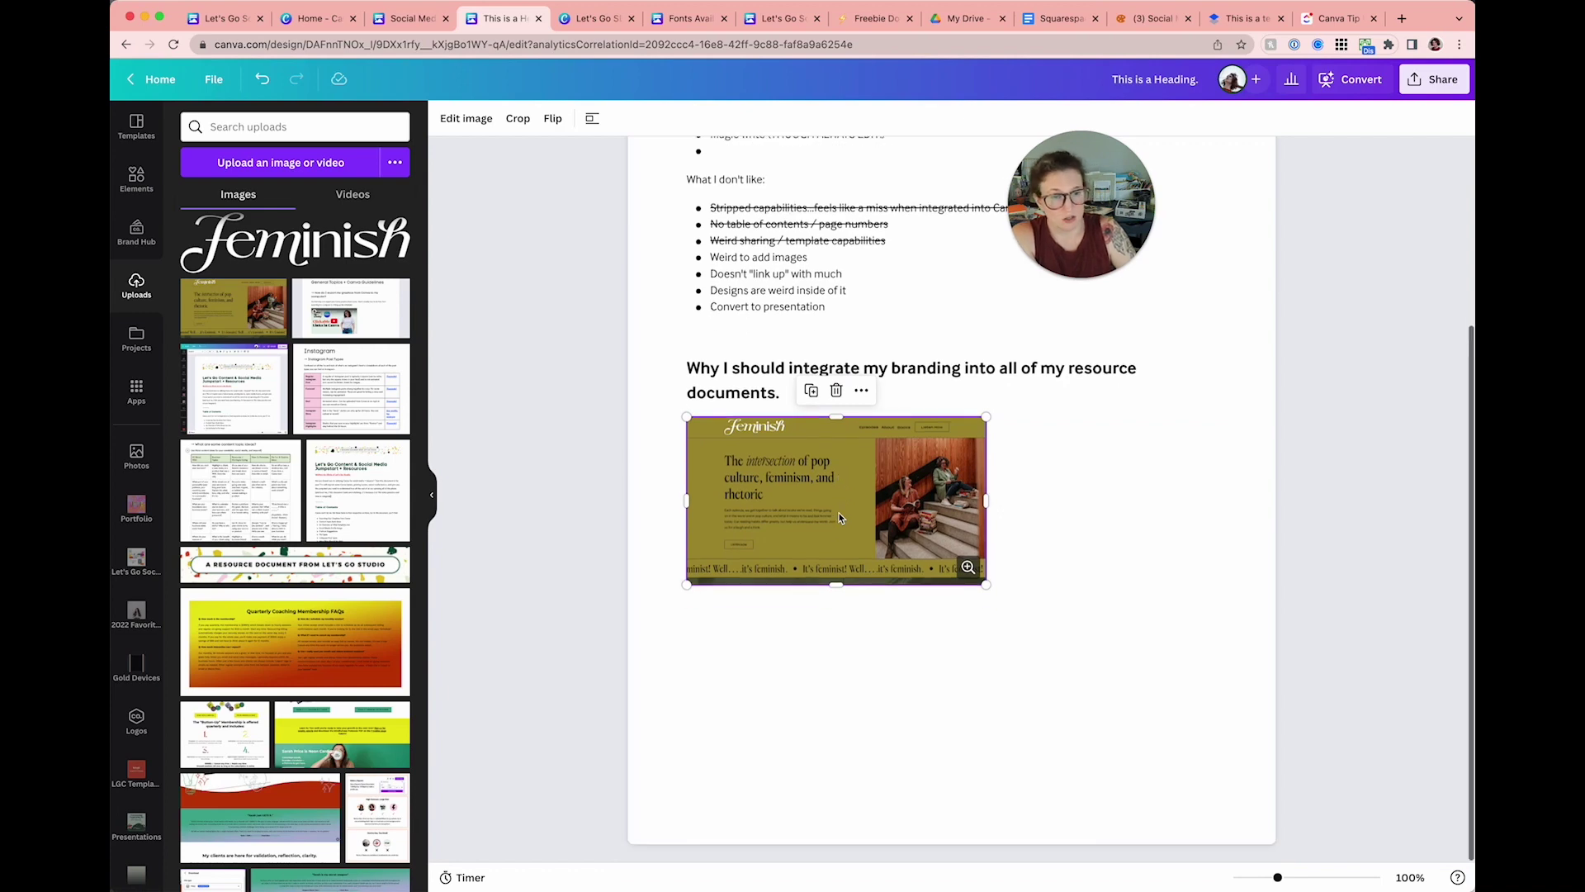
{"action": "left_click", "coordinate": [797, 641]}
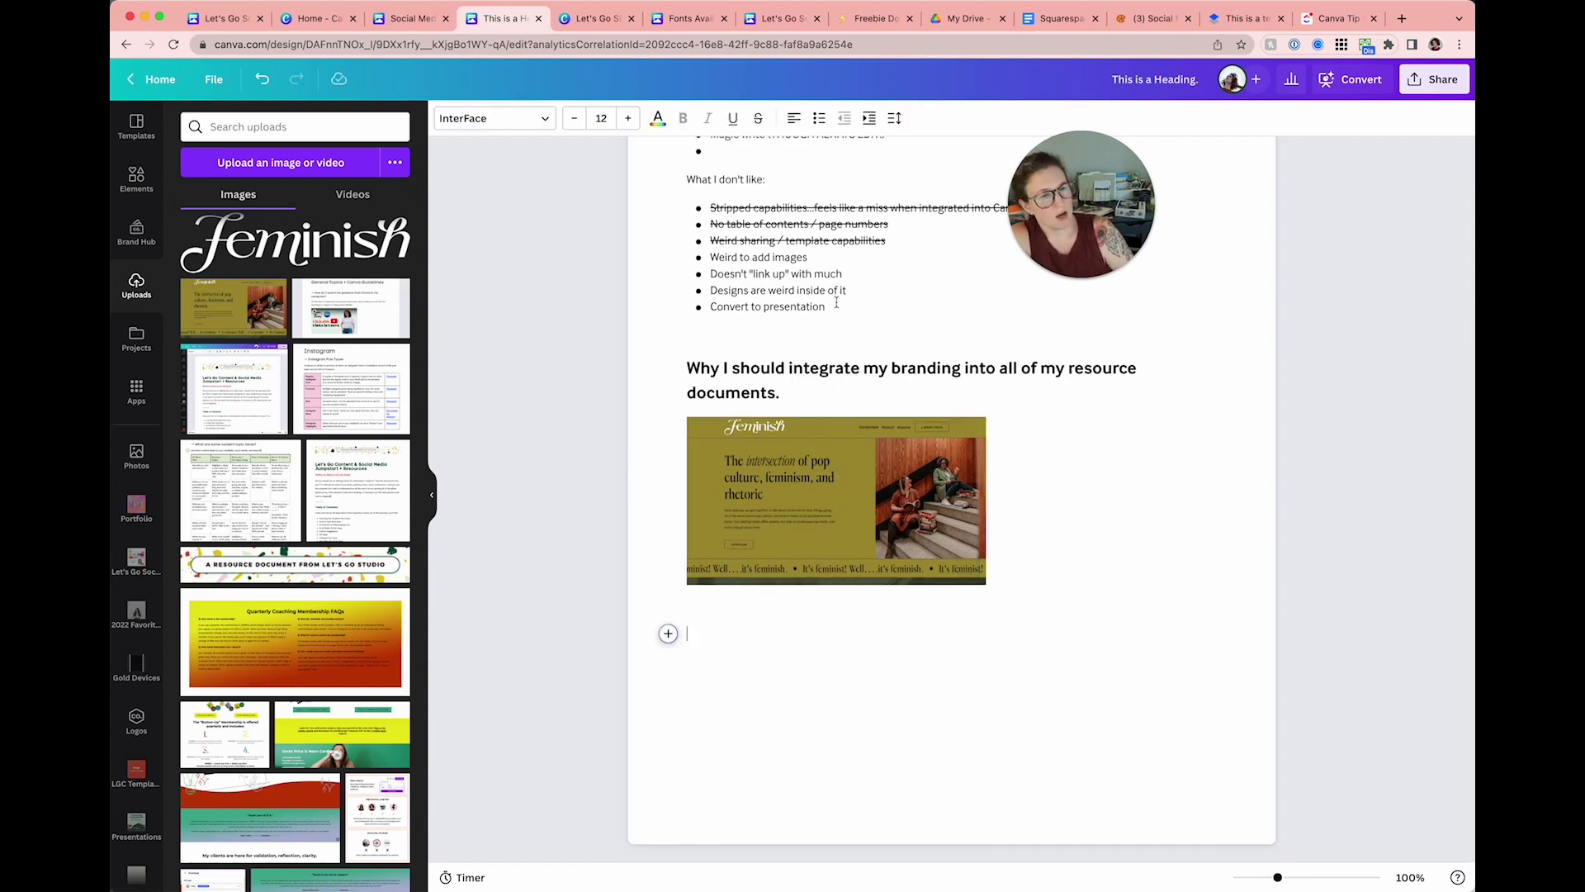
Step: Strike through the 'Weird to add images' line and deselect it
{"action": "left_click_drag", "start_coordinate": [809, 258], "coordinate": [710, 257]}
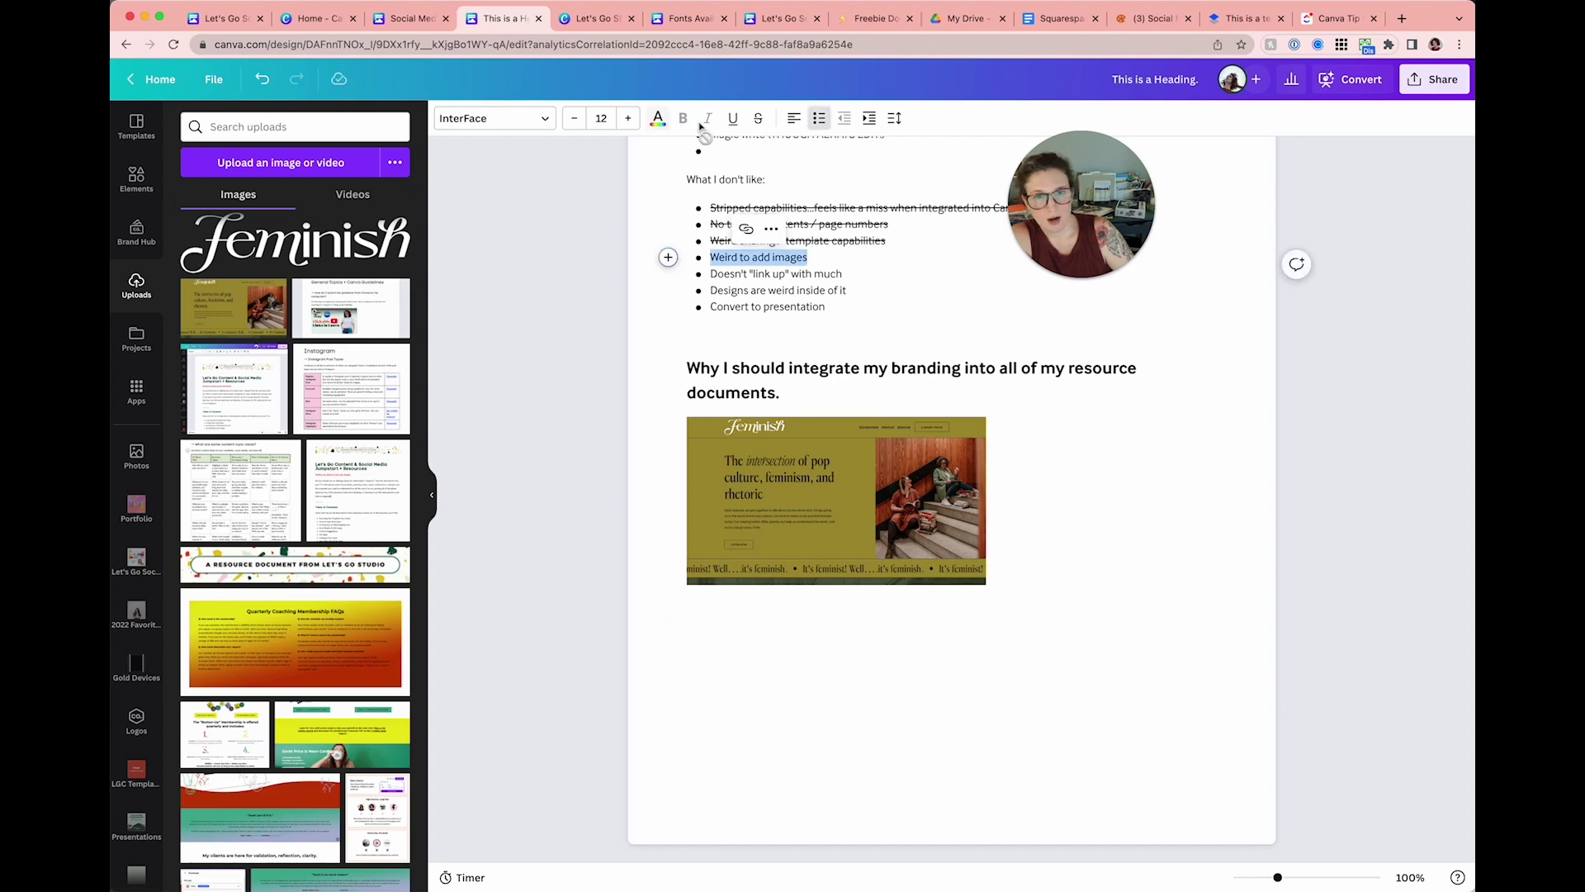
{"action": "left_click", "coordinate": [756, 120]}
{"action": "triple_click", "coordinate": [730, 274]}
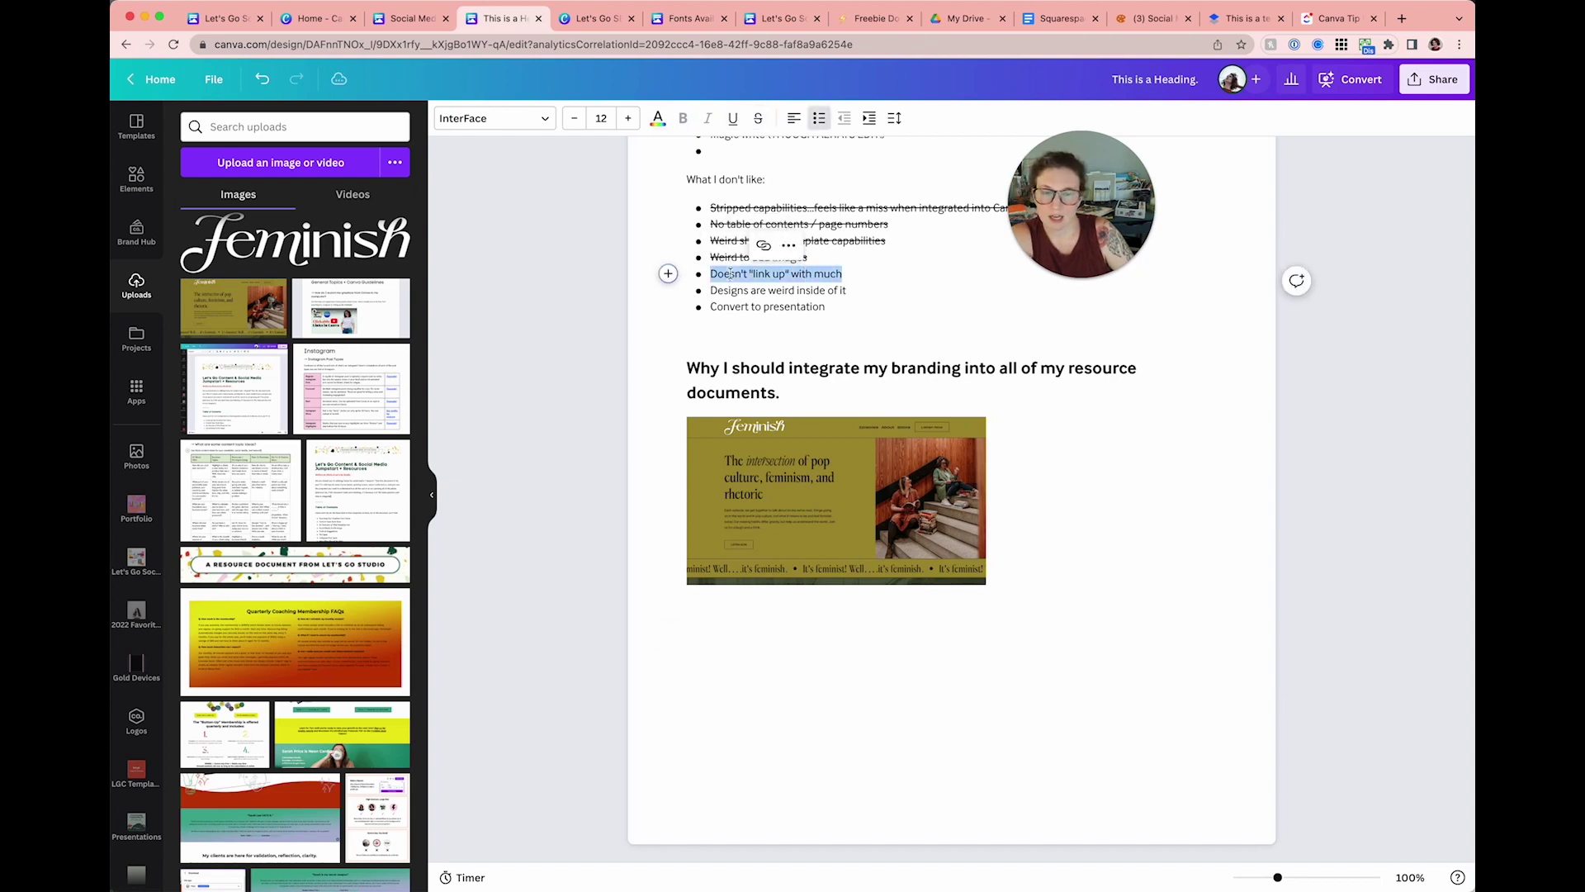
{"action": "left_click", "coordinate": [730, 275]}
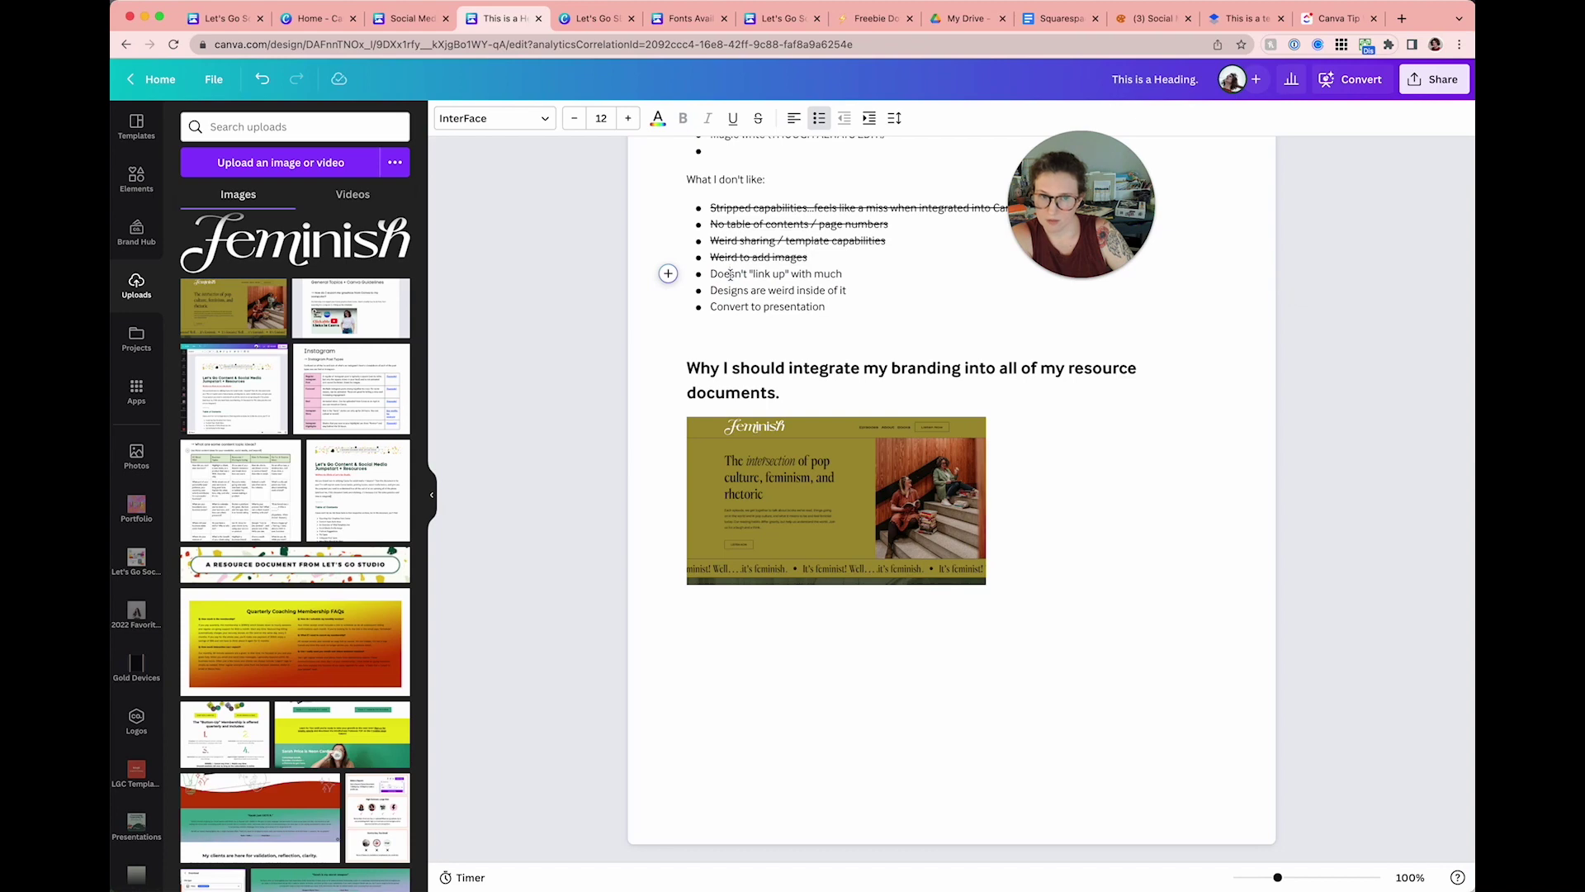
{"action": "left_click", "coordinate": [778, 661]}
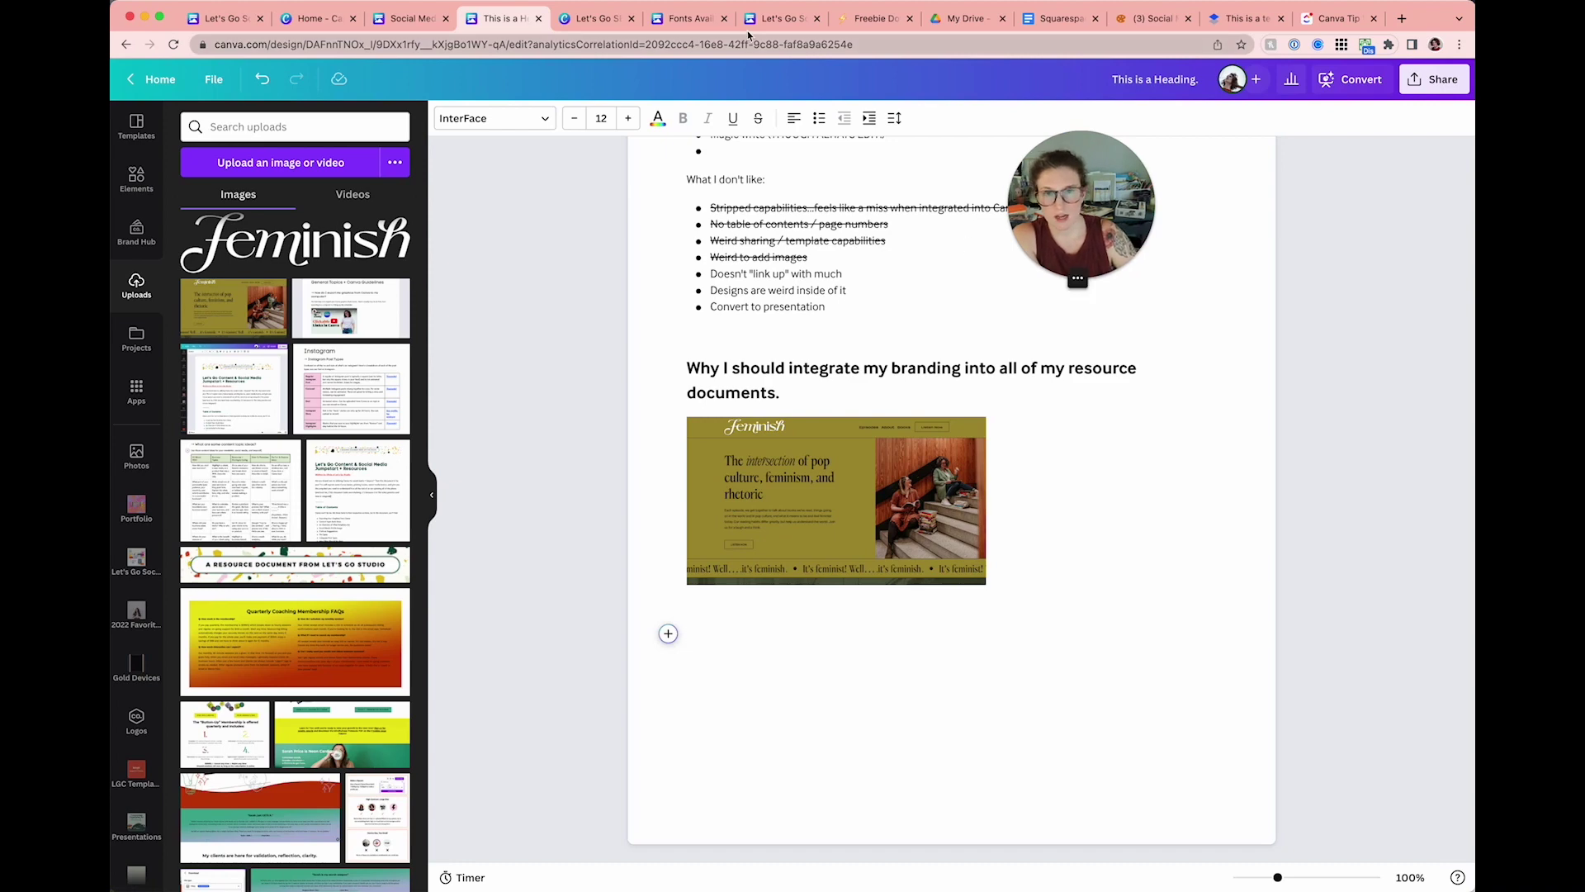
Step: In the Squarespace Audit Checklist, type @ under the intro paragraph and browse the smart-chip menu
{"action": "left_click", "coordinate": [1059, 18]}
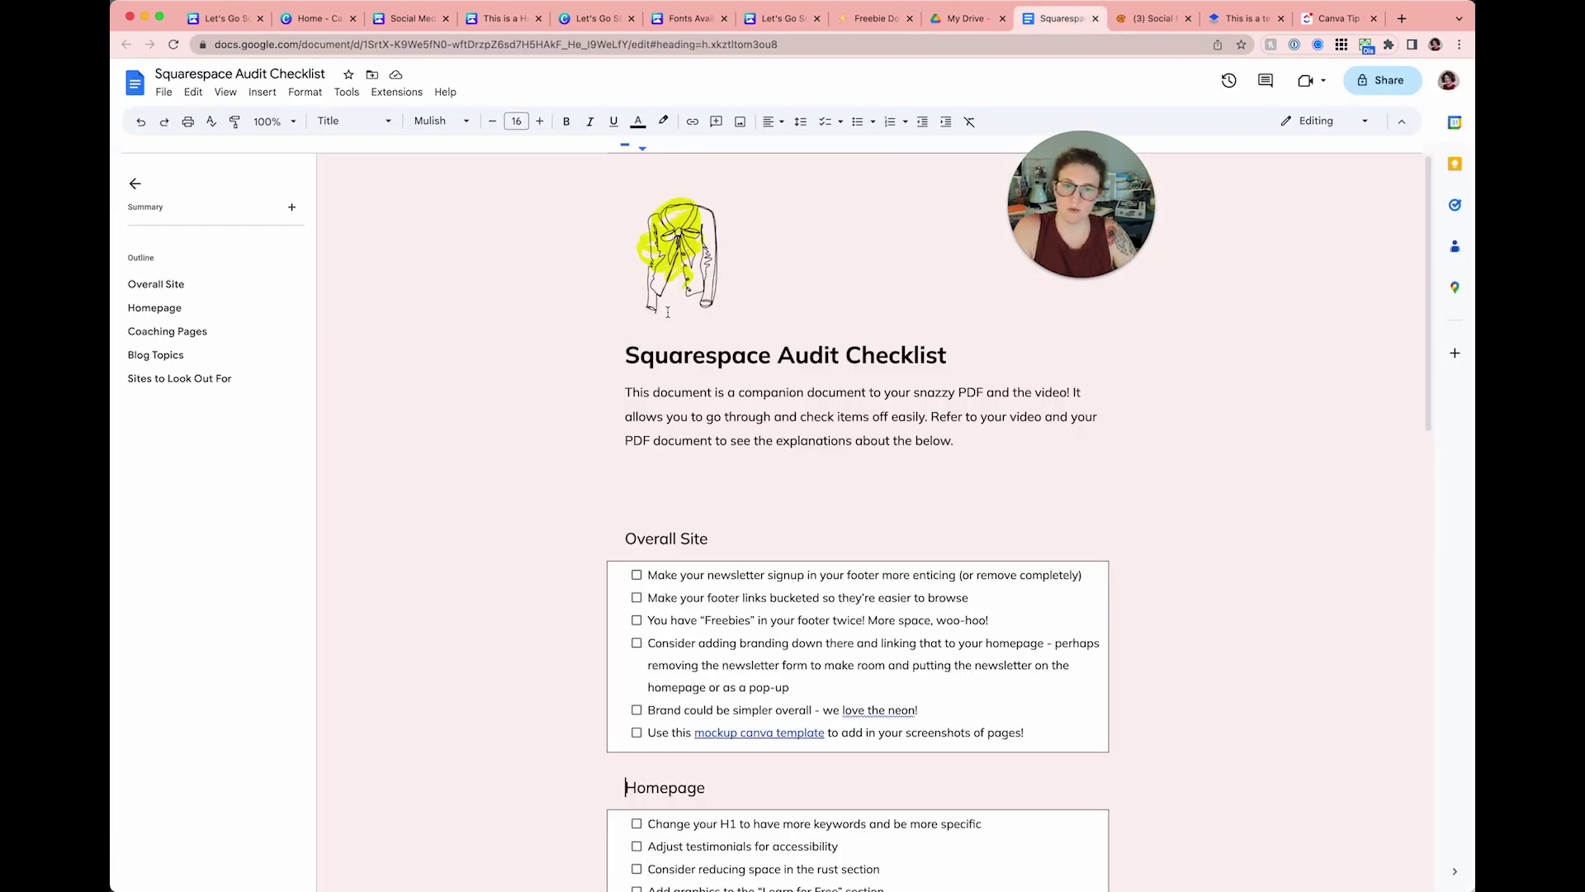
{"action": "left_click", "coordinate": [635, 488]}
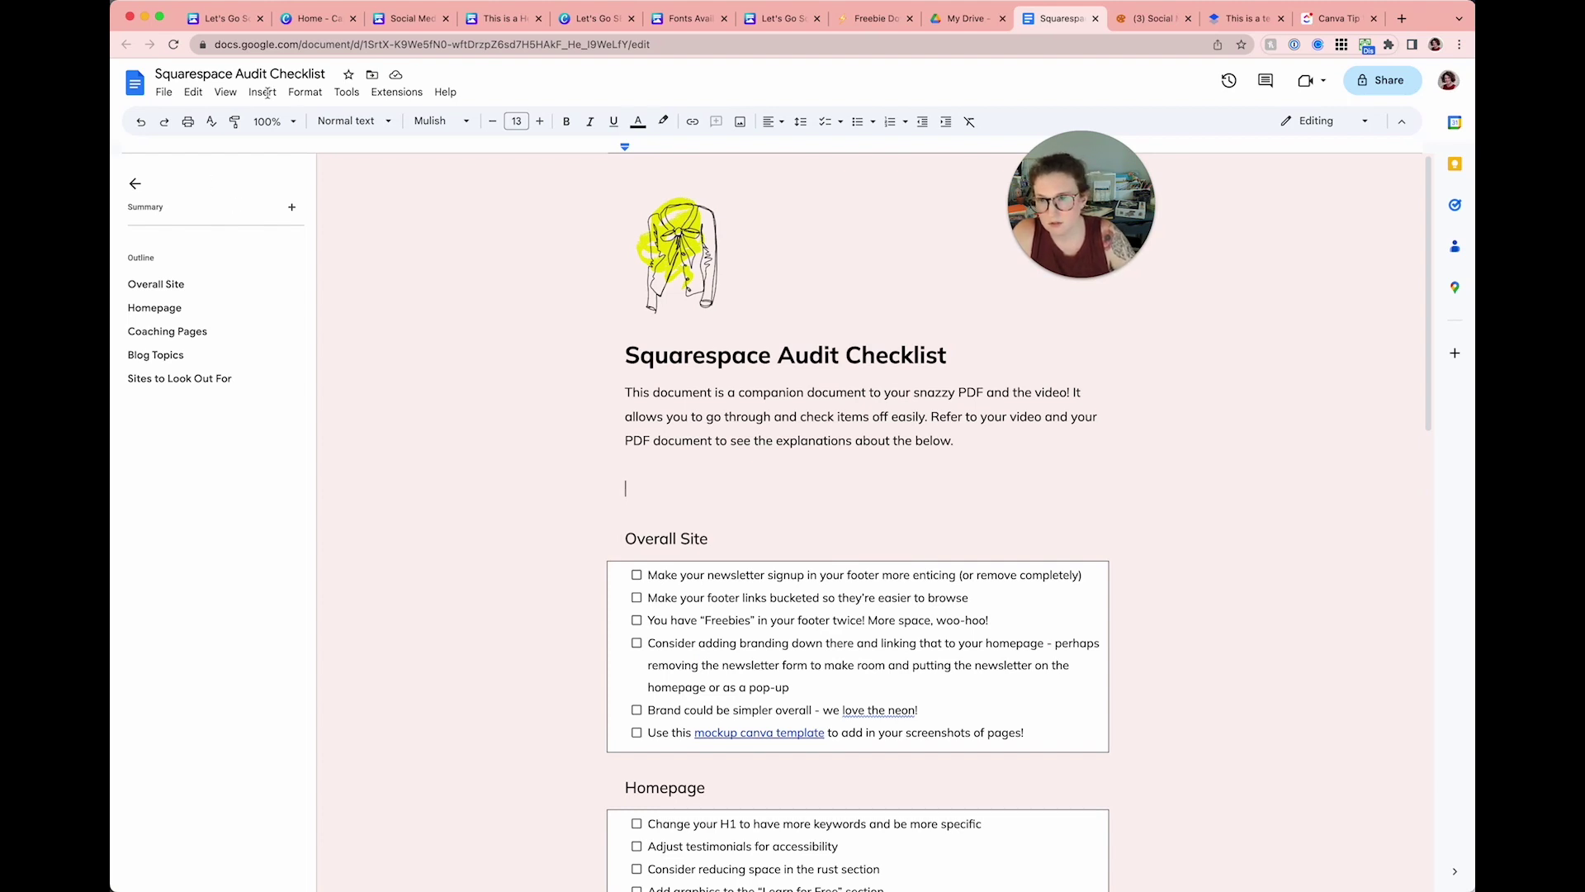
{"action": "type", "text": "@"}
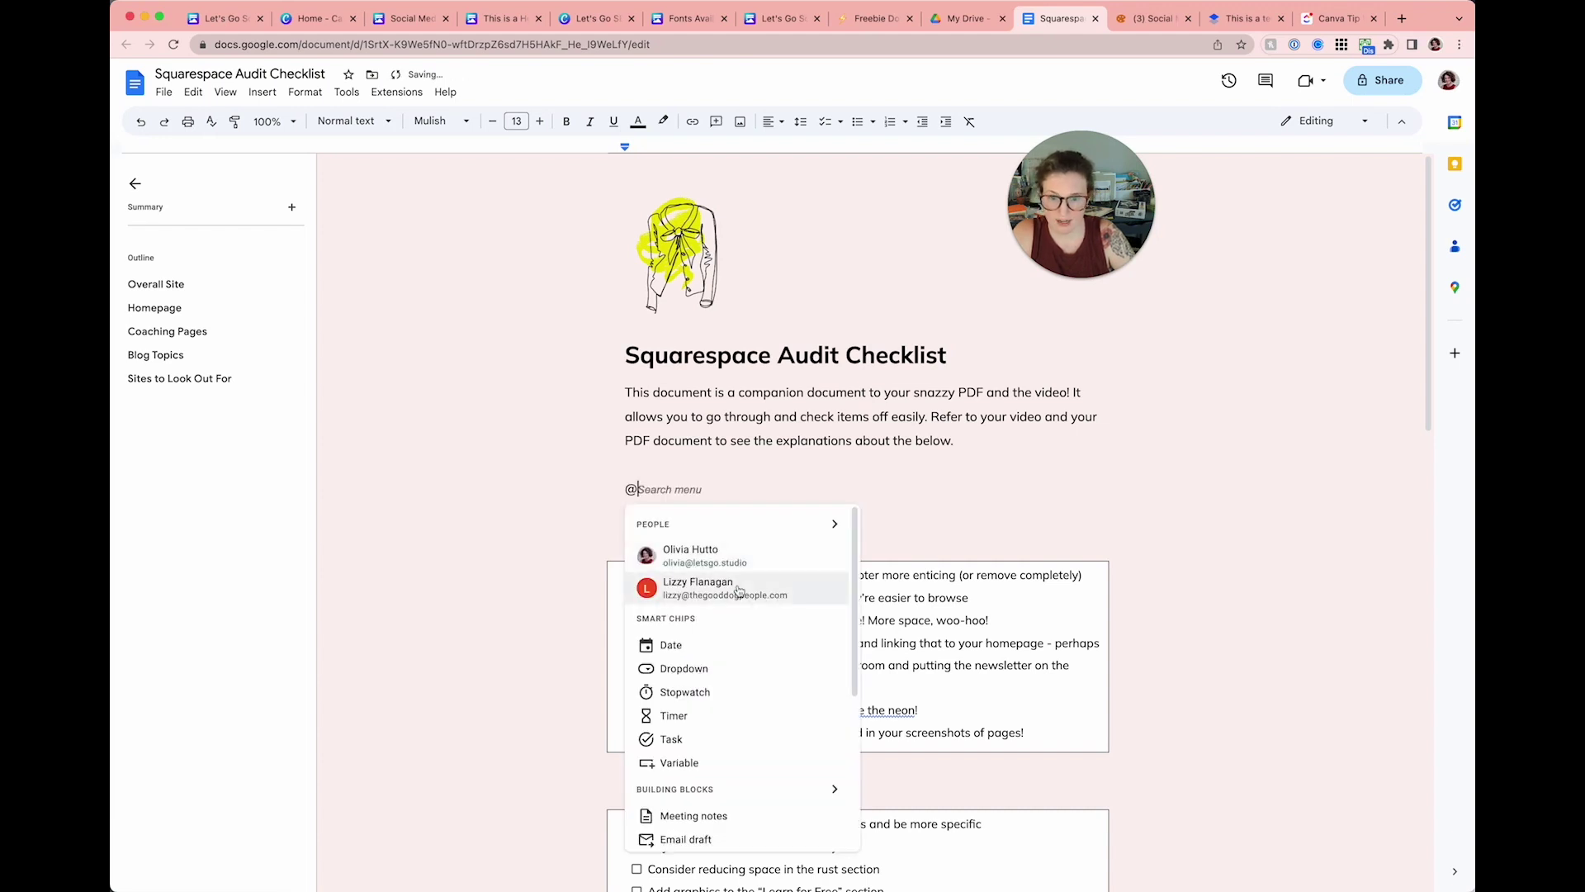
{"action": "scroll", "coordinate": [731, 591], "scroll_direction": "down", "scroll_amount": 3}
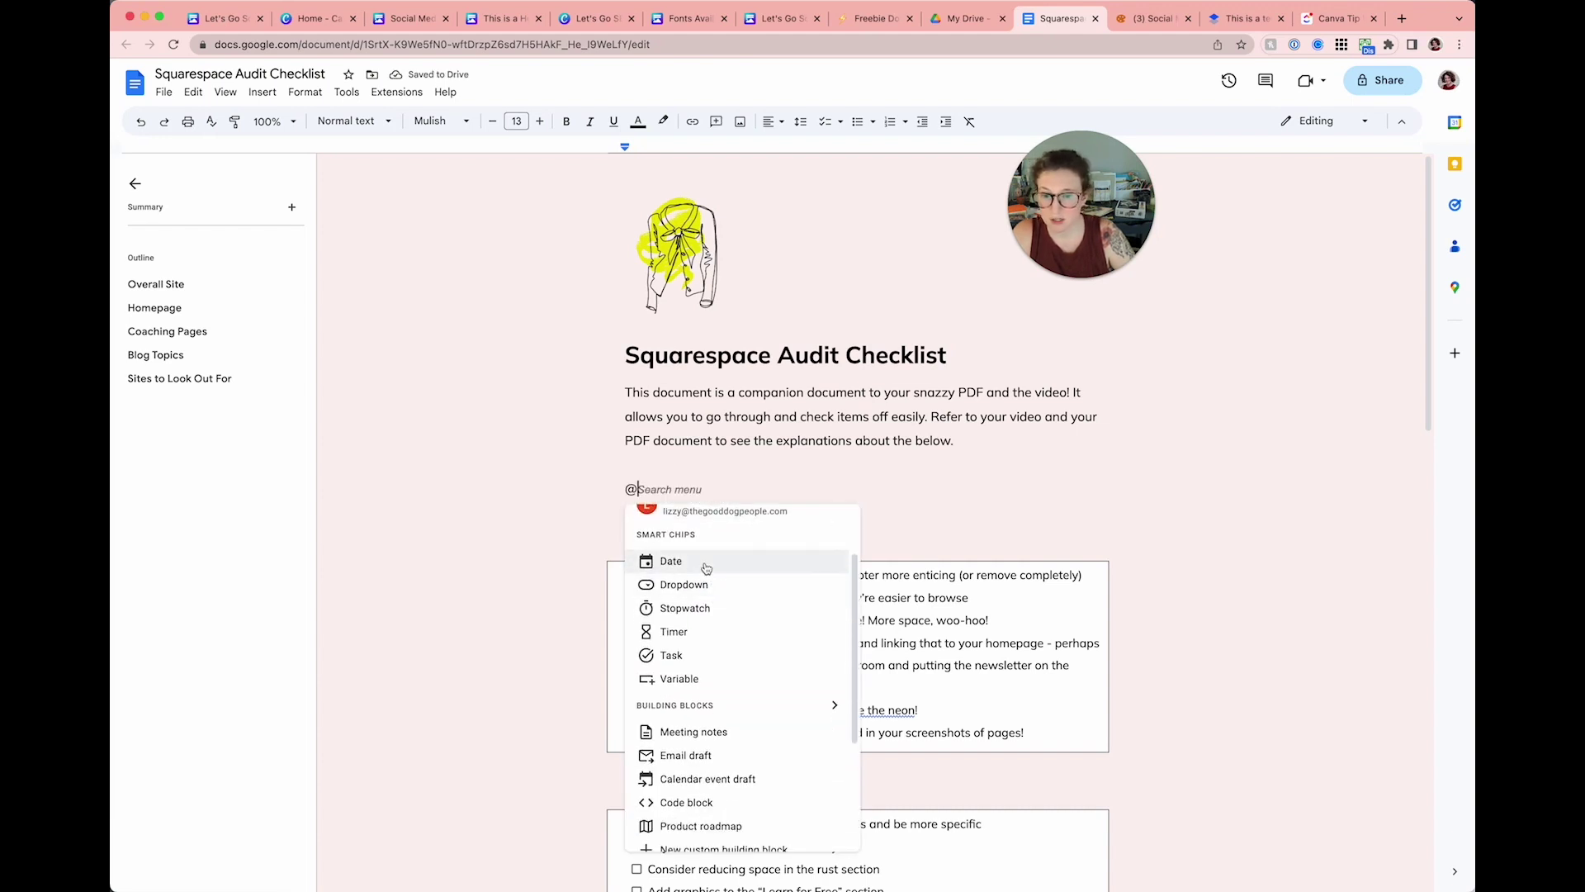
{"action": "scroll", "coordinate": [706, 569], "scroll_direction": "down", "scroll_amount": 1}
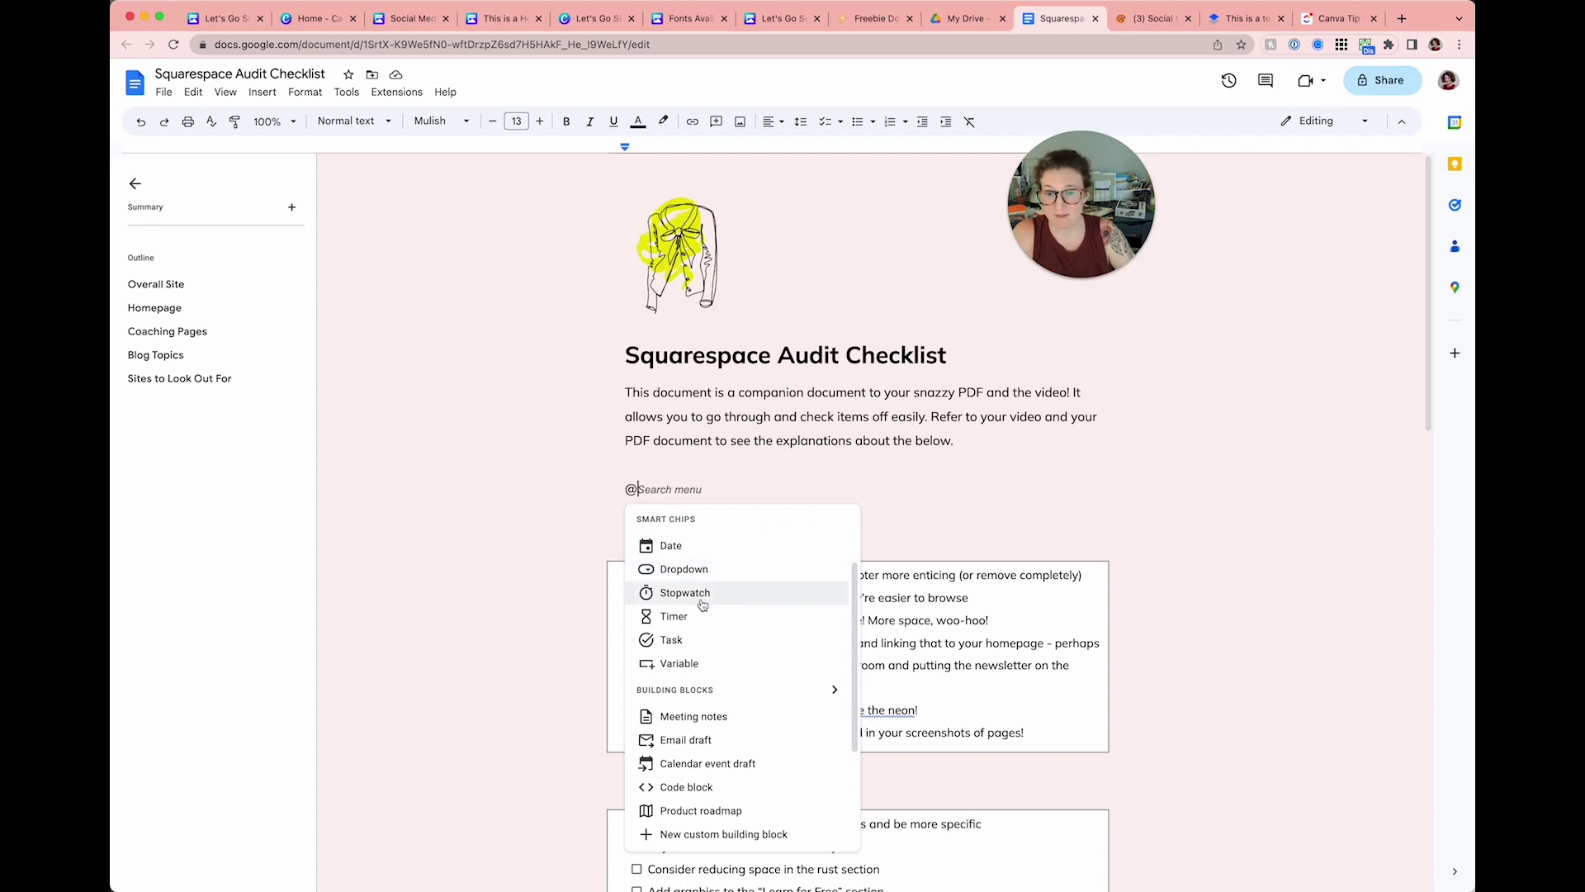
{"action": "scroll", "coordinate": [702, 604], "scroll_direction": "down", "scroll_amount": 1}
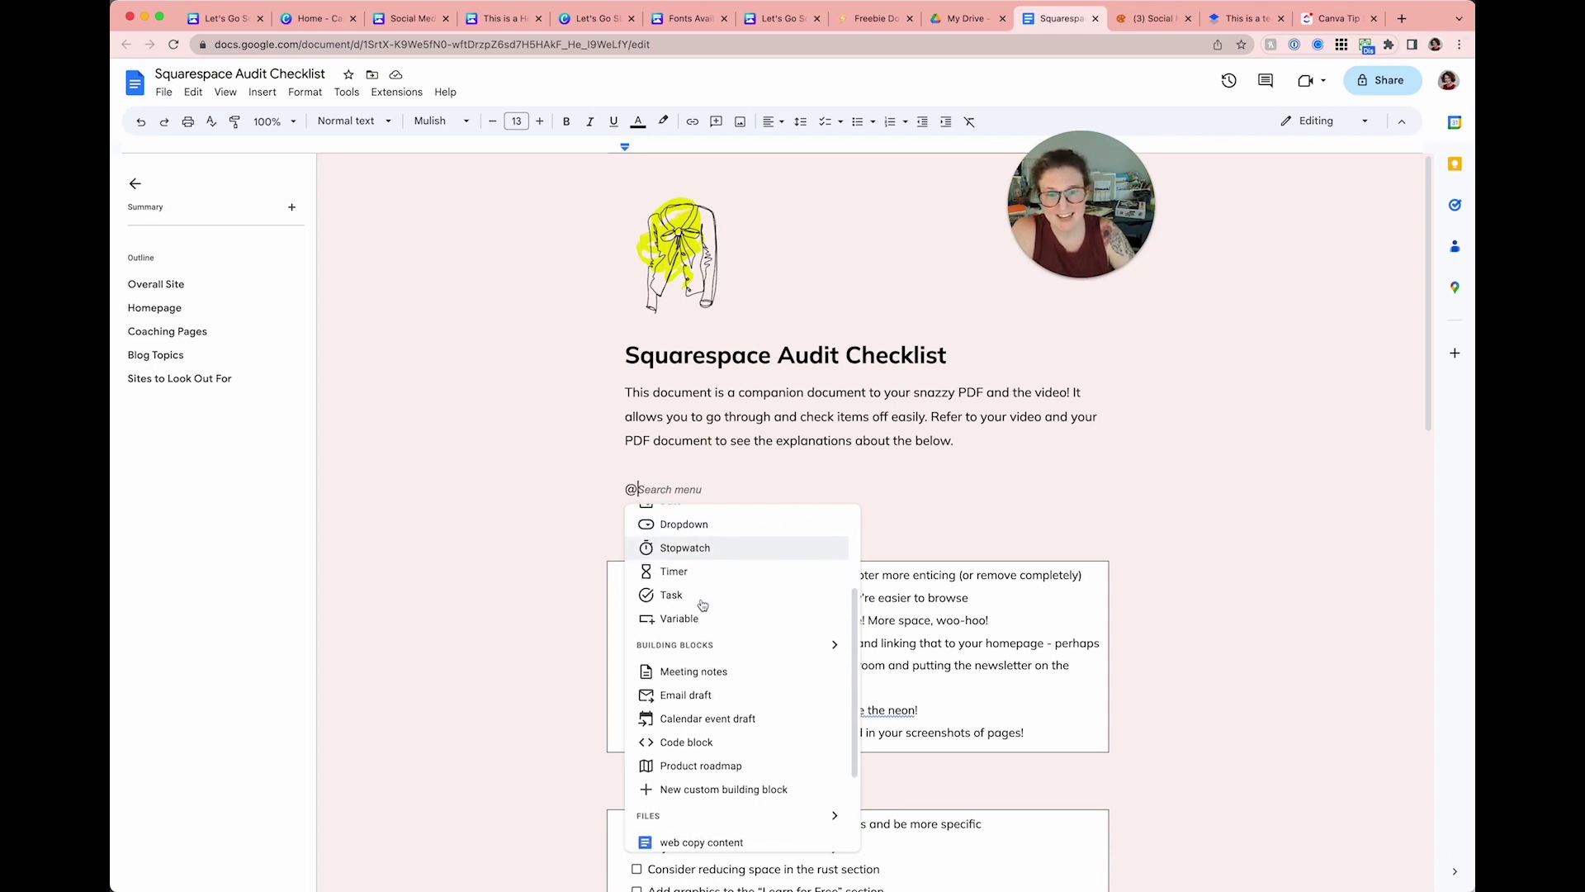
{"action": "scroll", "coordinate": [702, 619], "scroll_direction": "down", "scroll_amount": 1}
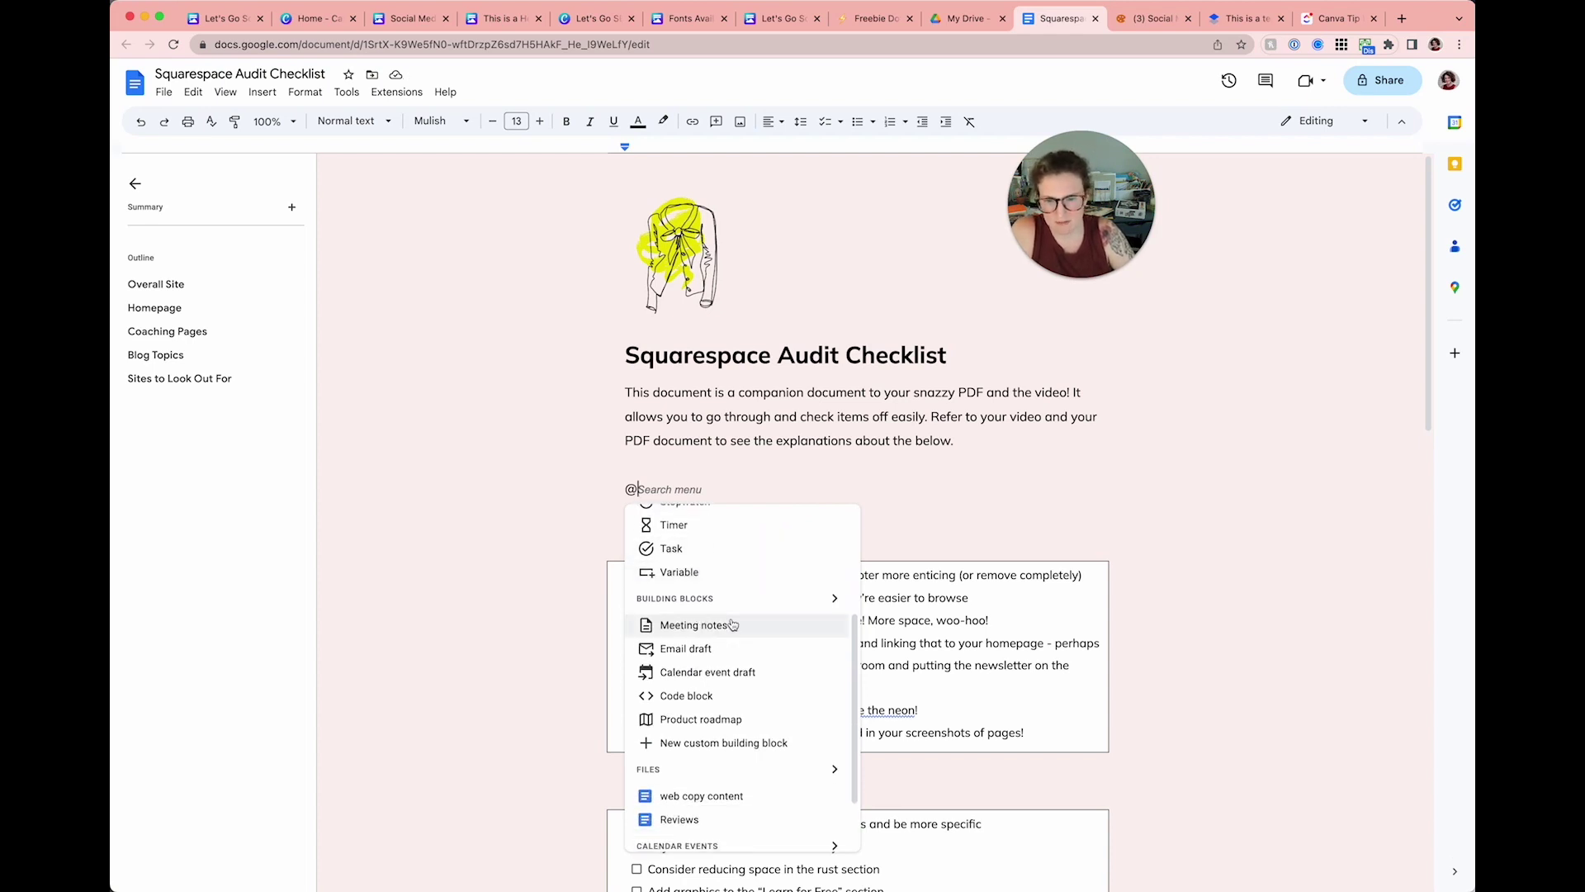
{"action": "scroll", "coordinate": [731, 624], "scroll_direction": "down", "scroll_amount": 2}
{"action": "scroll", "coordinate": [732, 623], "scroll_direction": "up", "scroll_amount": 5}
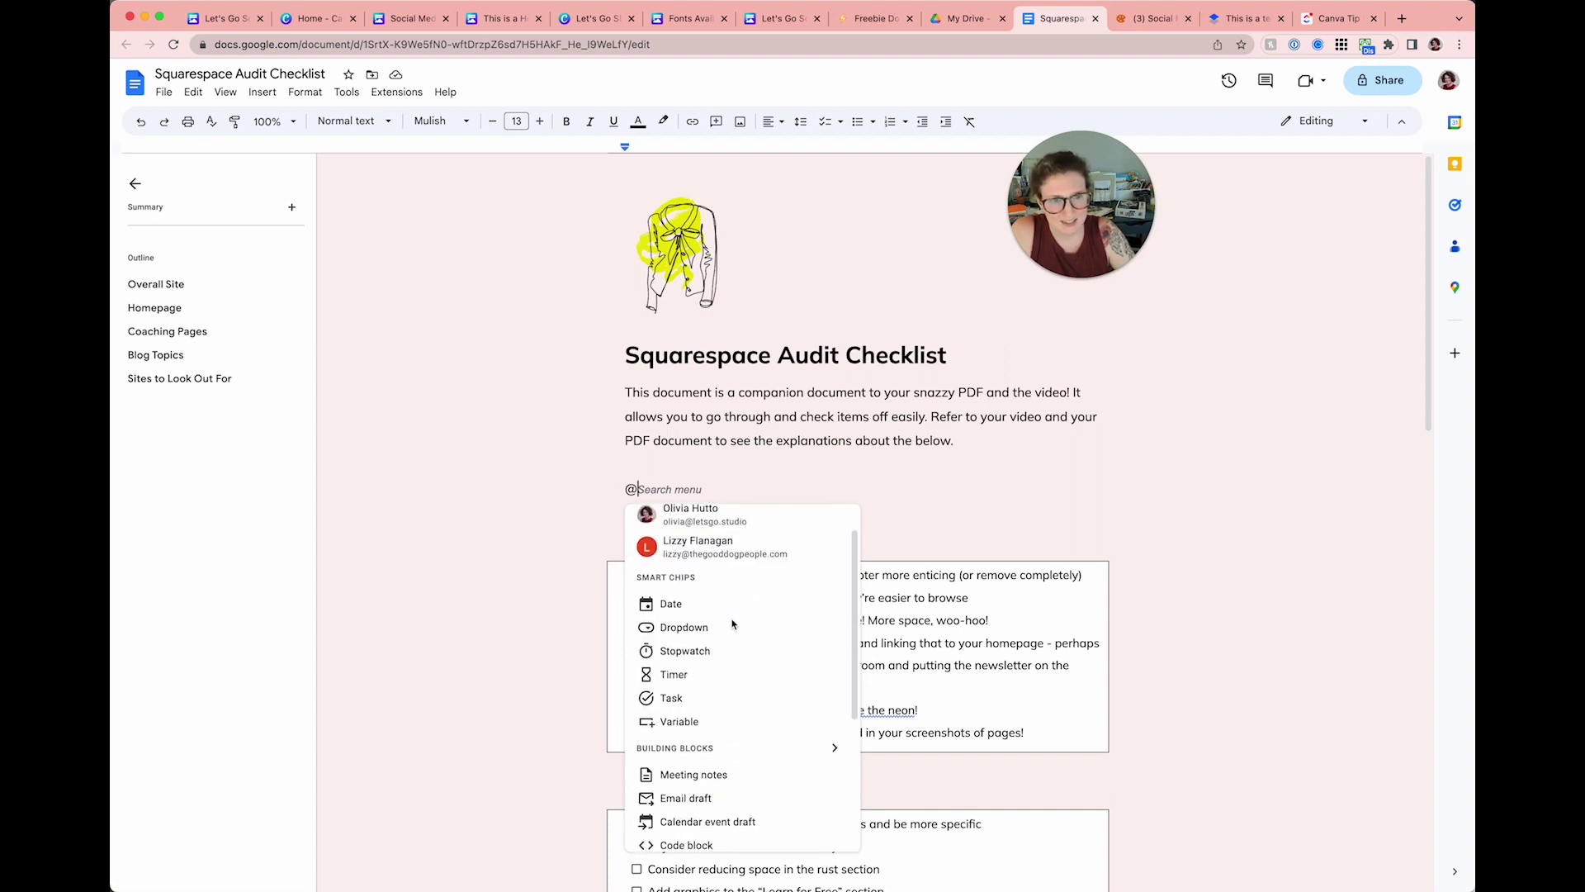
{"action": "scroll", "coordinate": [733, 623], "scroll_direction": "down", "scroll_amount": 8}
{"action": "scroll", "coordinate": [732, 624], "scroll_direction": "down", "scroll_amount": 3}
{"action": "scroll", "coordinate": [729, 578], "scroll_direction": "up", "scroll_amount": 6}
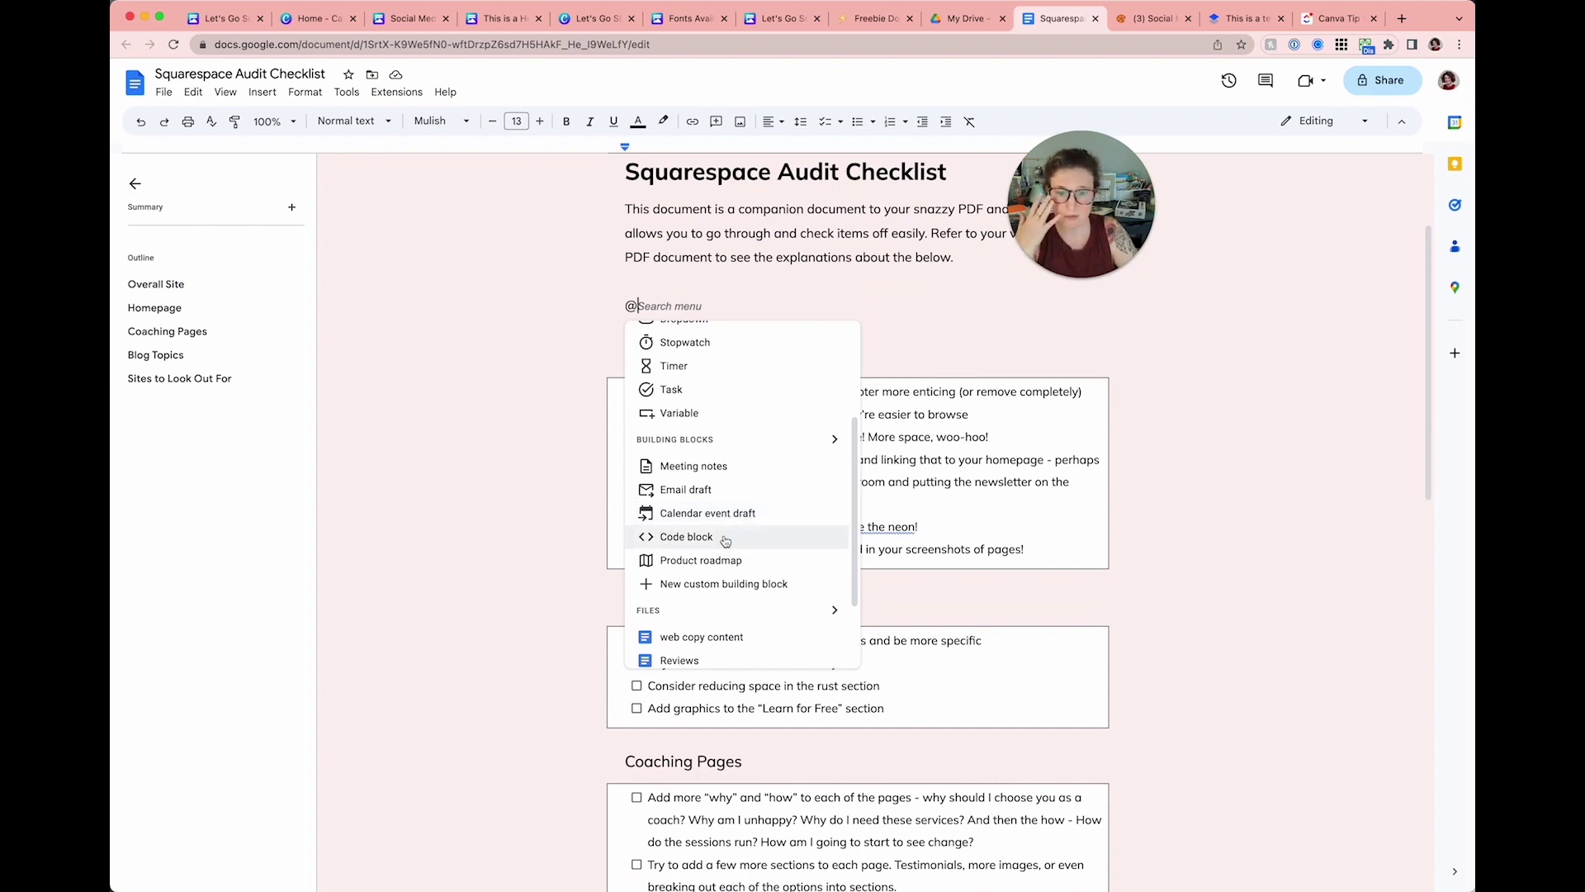
{"action": "scroll", "coordinate": [725, 541], "scroll_direction": "down", "scroll_amount": 1}
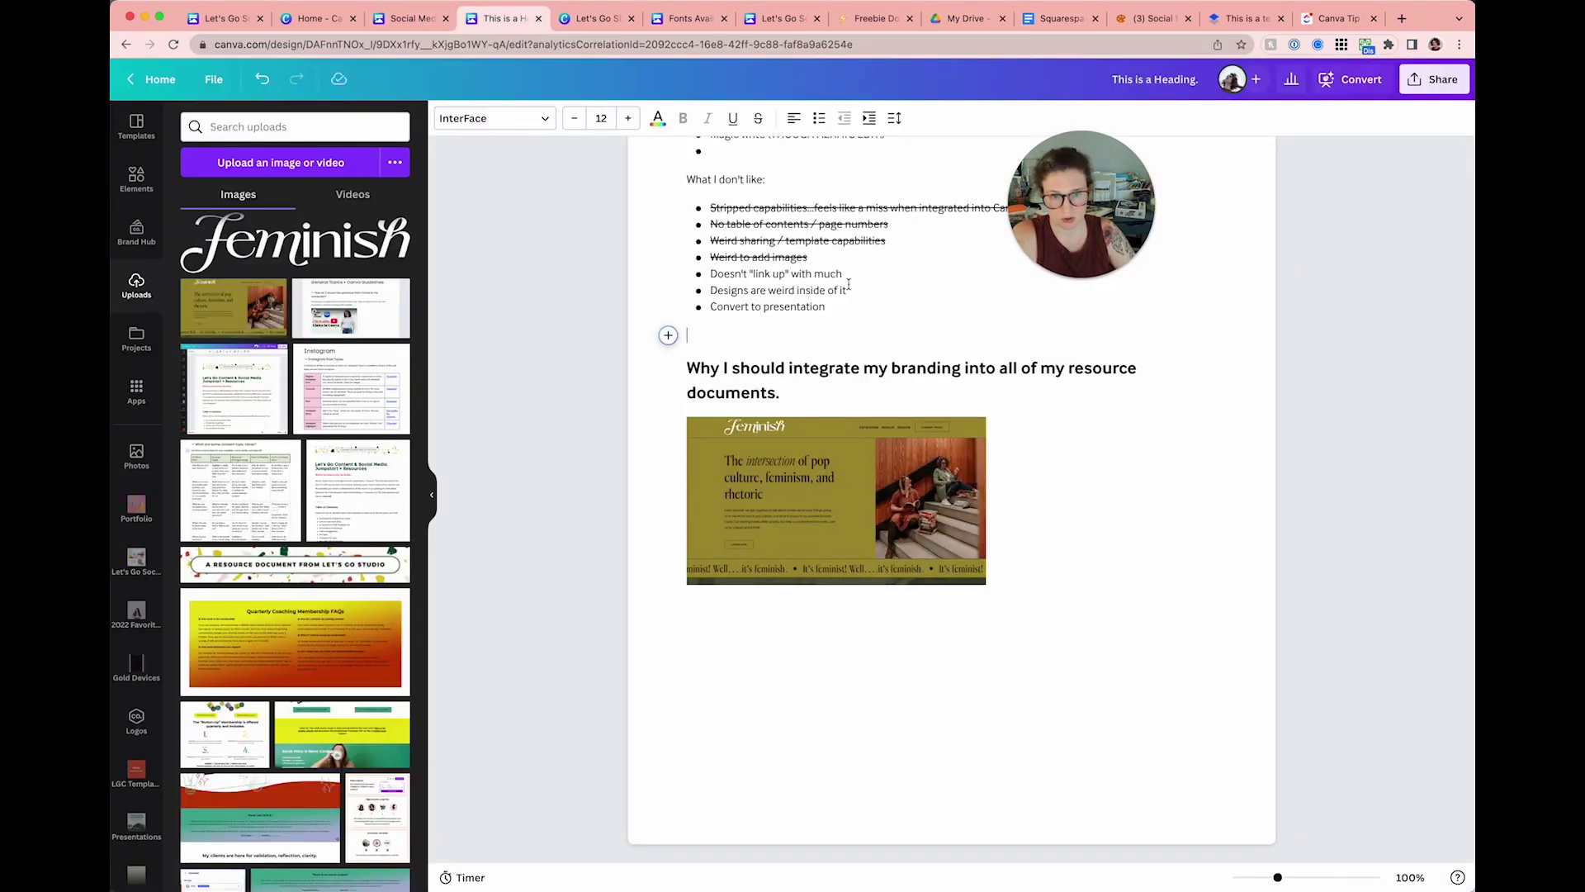
Step: Strike through 'Doesn't "link up" with much', 'Designs are weird inside of it' and 'Convert to presentation'
{"action": "left_click", "coordinate": [846, 275]}
{"action": "left_click_drag", "start_coordinate": [844, 275], "coordinate": [710, 274]}
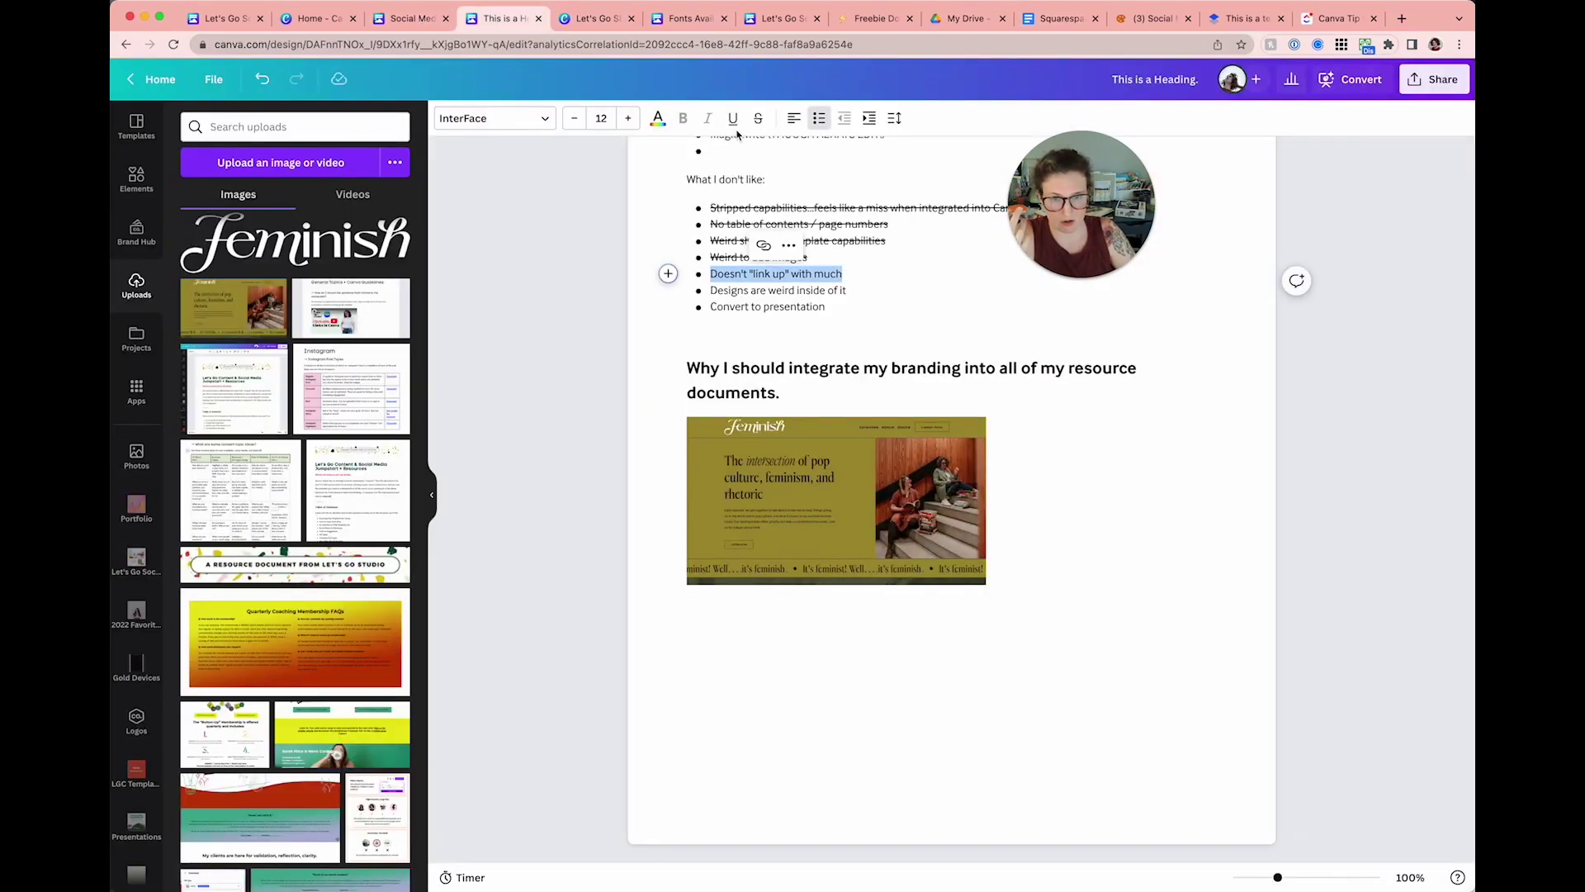
{"action": "left_click", "coordinate": [758, 118]}
{"action": "left_click_drag", "start_coordinate": [844, 291], "coordinate": [709, 290]}
{"action": "left_click", "coordinate": [757, 118]}
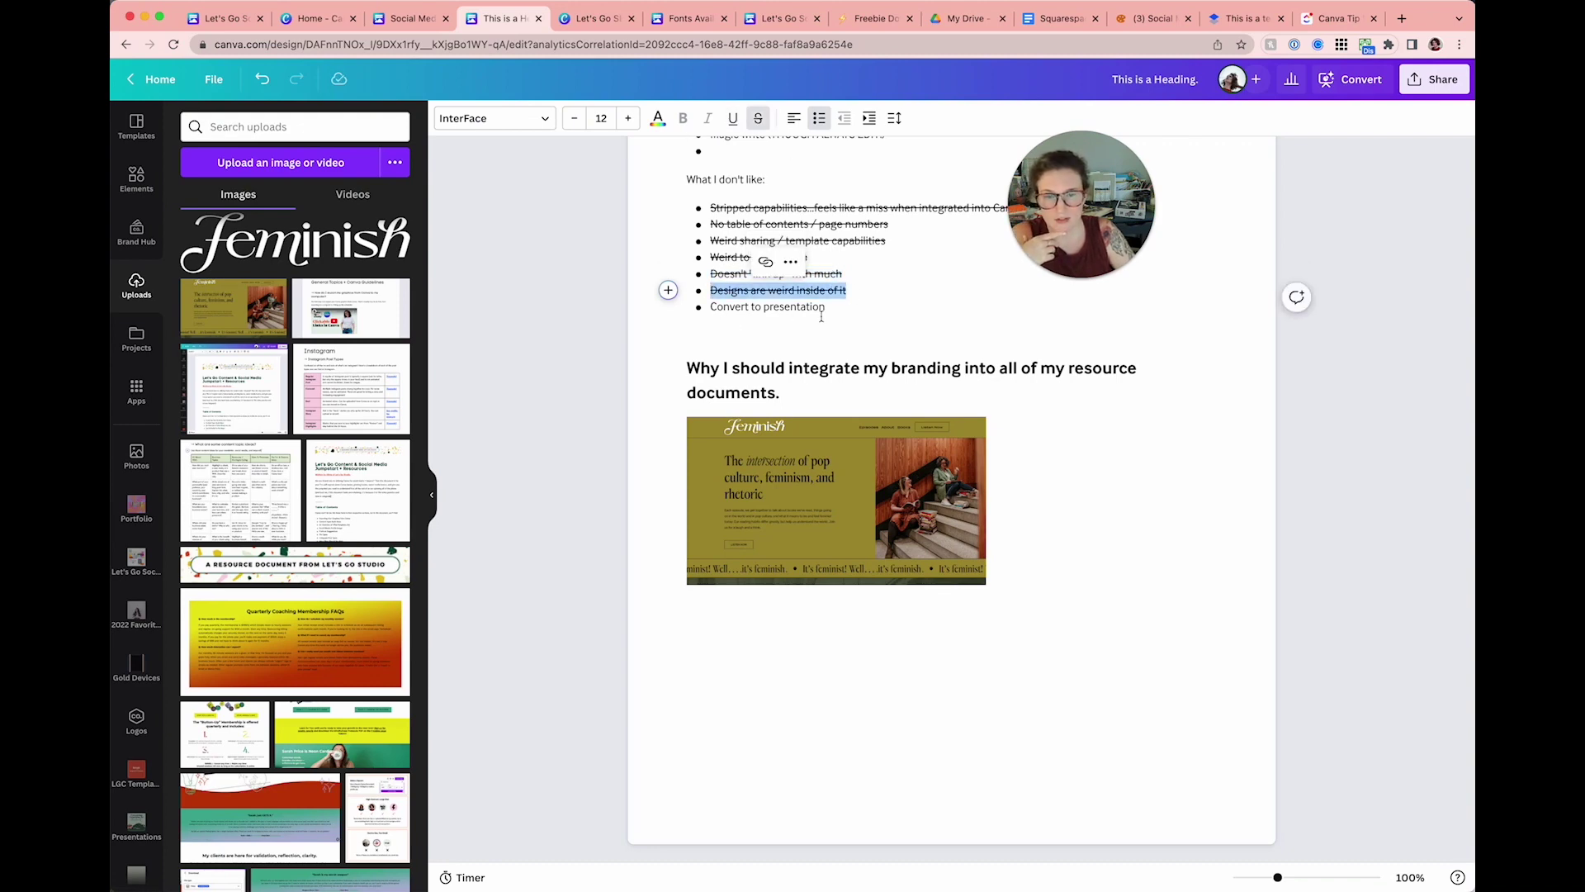
{"action": "left_click_drag", "start_coordinate": [822, 317], "coordinate": [709, 308]}
{"action": "left_click", "coordinate": [758, 118]}
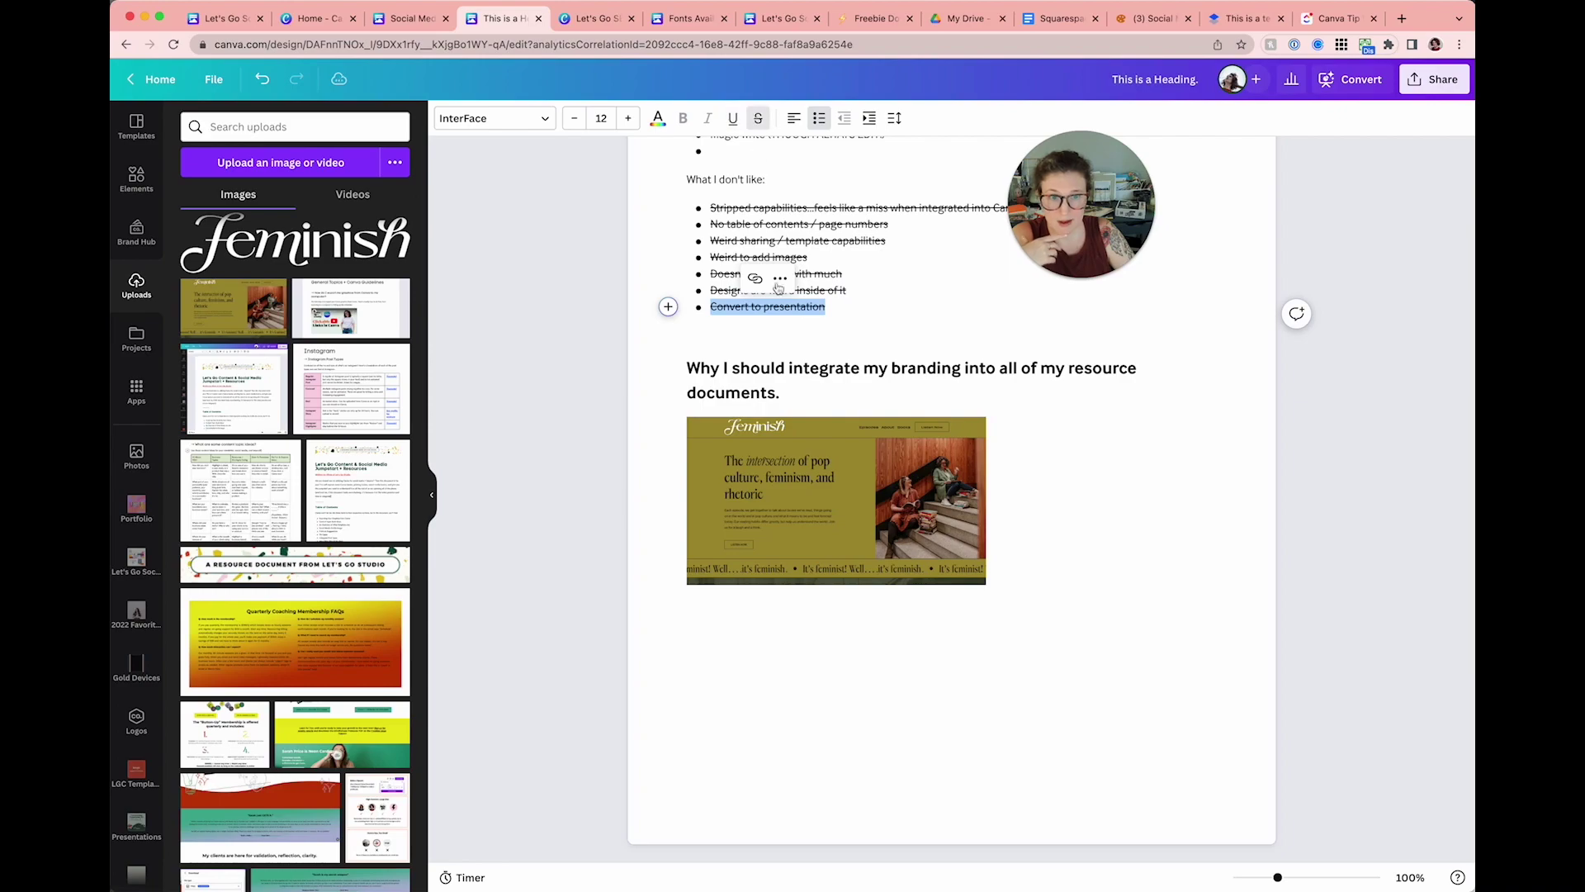
{"action": "left_click", "coordinate": [780, 279]}
{"action": "scroll", "coordinate": [780, 446], "scroll_direction": "up", "scroll_amount": 2}
{"action": "key", "text": "ctrl+Tab"}
{"action": "key", "text": "ctrl+Tab"}
{"action": "key", "text": "ctrl+Tab"}
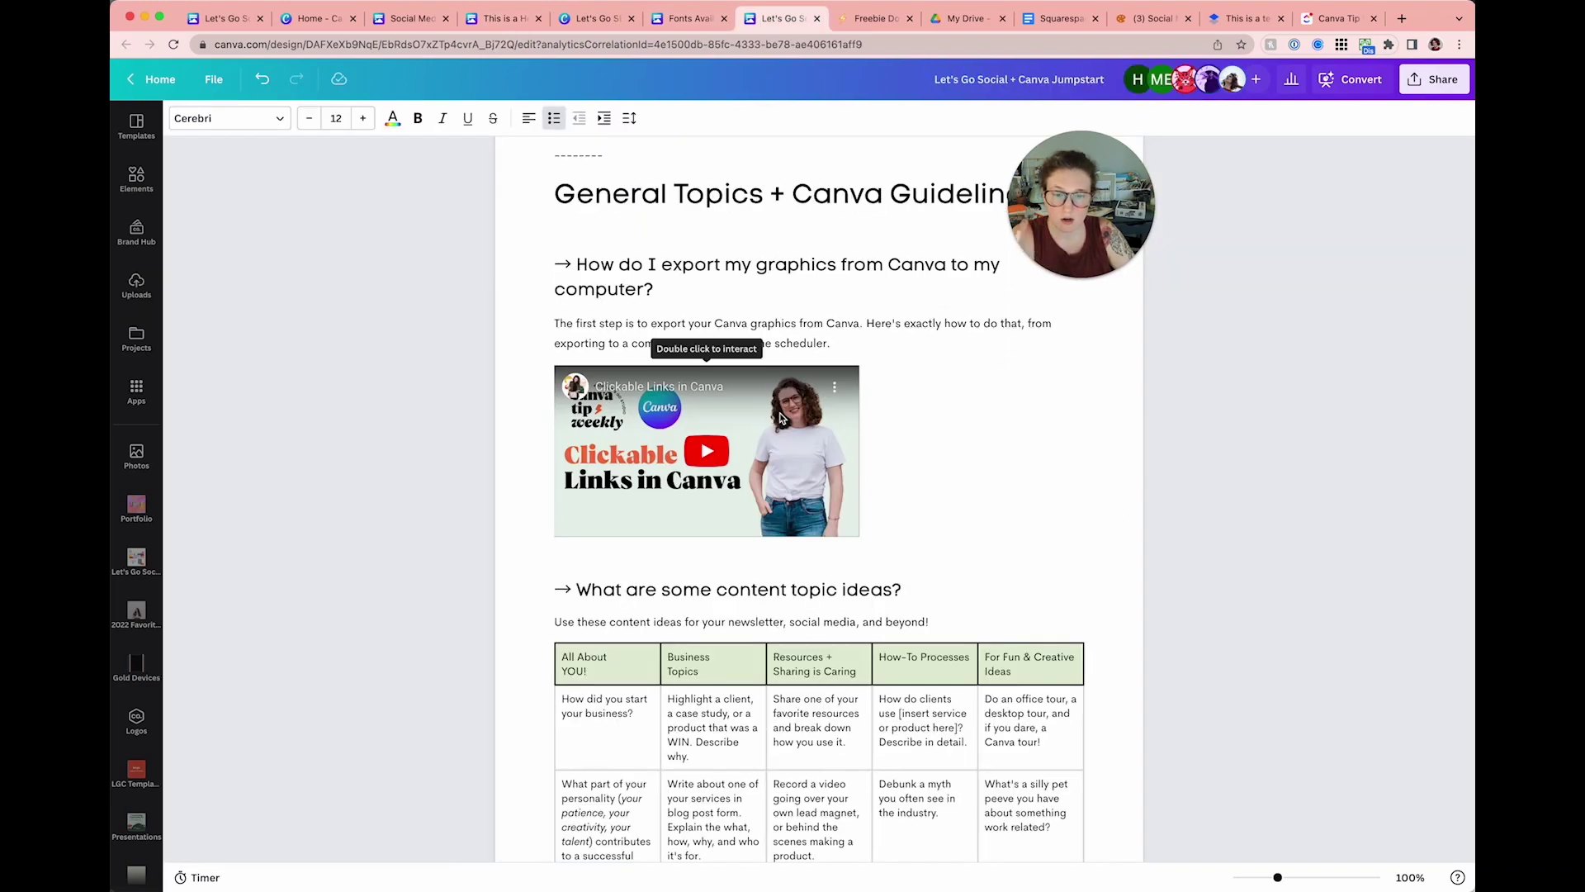
Step: Scroll through the Jumpstart doc, then look over the Fonts Available doc and SEO Workbook
{"action": "scroll", "coordinate": [780, 417], "scroll_direction": "down", "scroll_amount": 20}
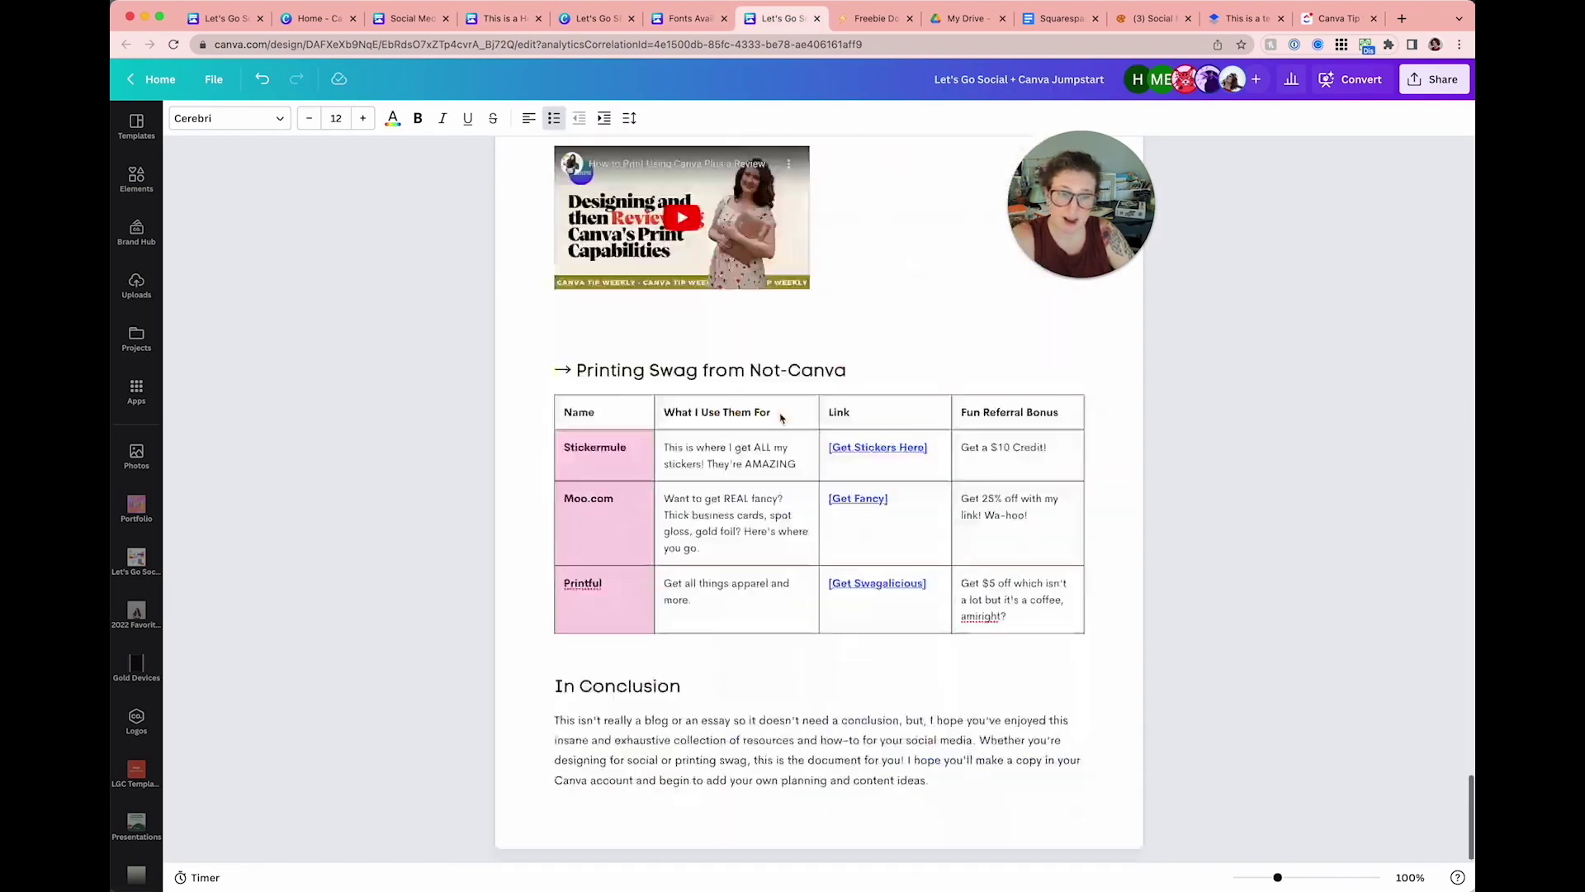
{"action": "scroll", "coordinate": [780, 417], "scroll_direction": "up", "scroll_amount": 20}
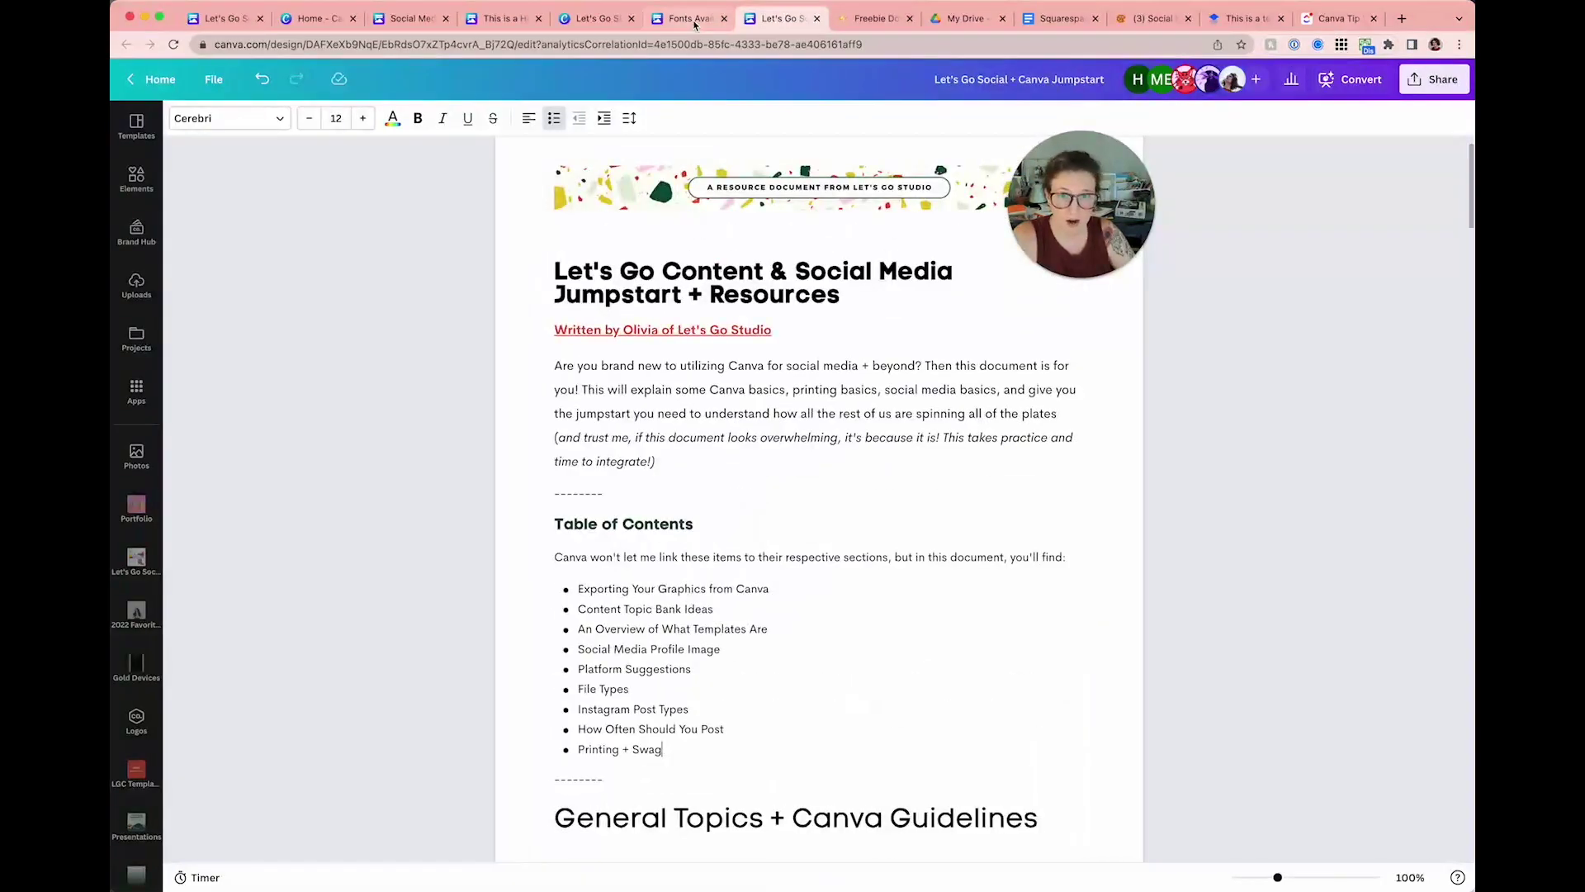
{"action": "left_click", "coordinate": [695, 24]}
{"action": "scroll", "coordinate": [787, 361], "scroll_direction": "up", "scroll_amount": 2}
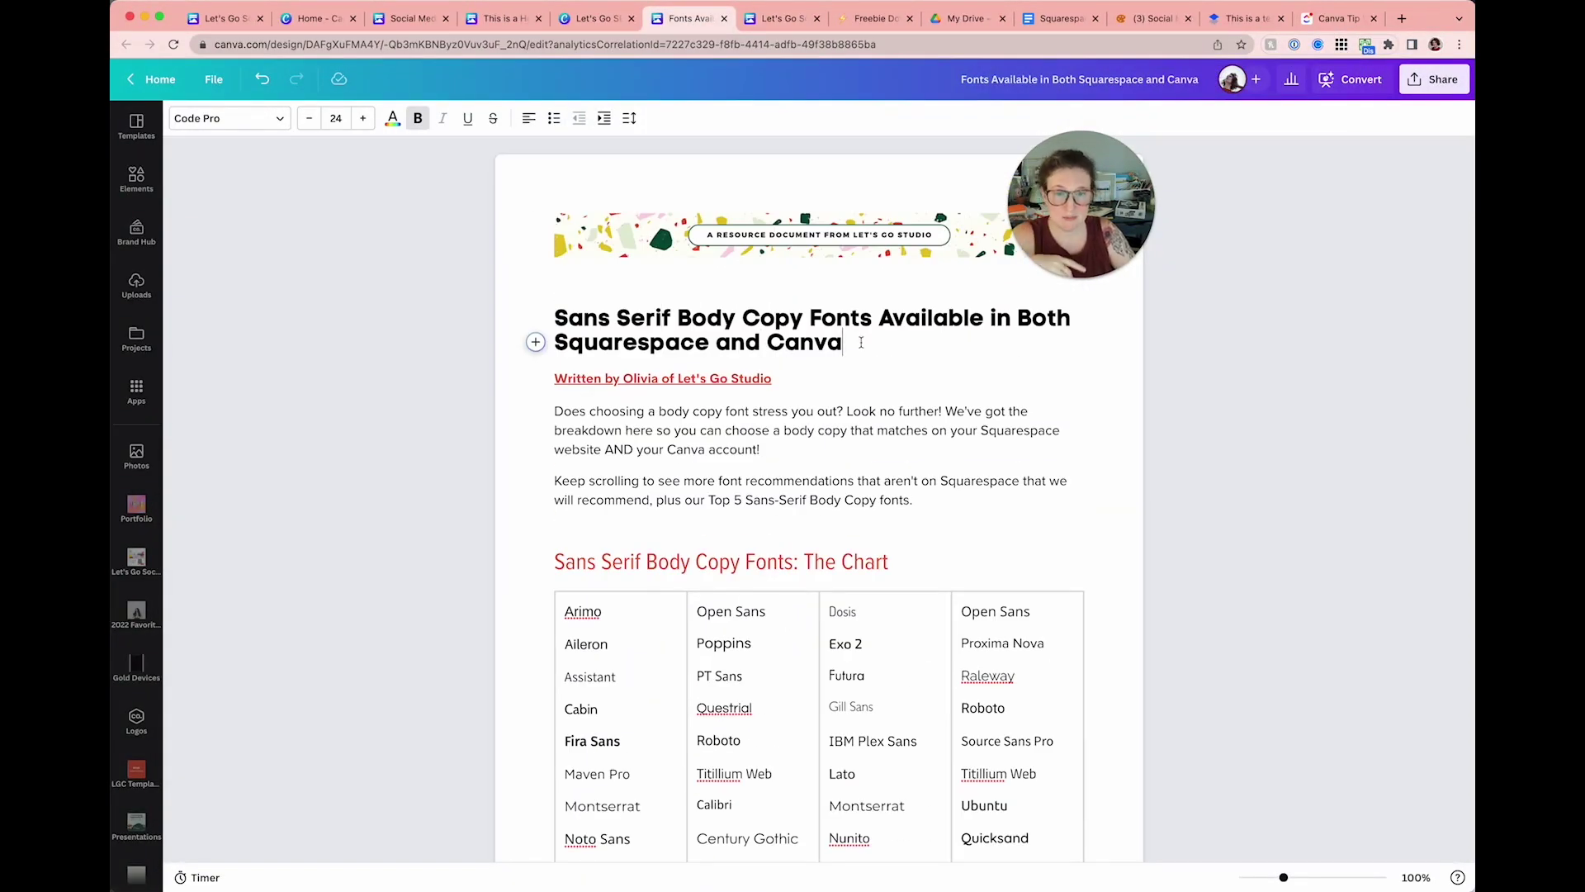
{"action": "scroll", "coordinate": [861, 342], "scroll_direction": "down", "scroll_amount": 20}
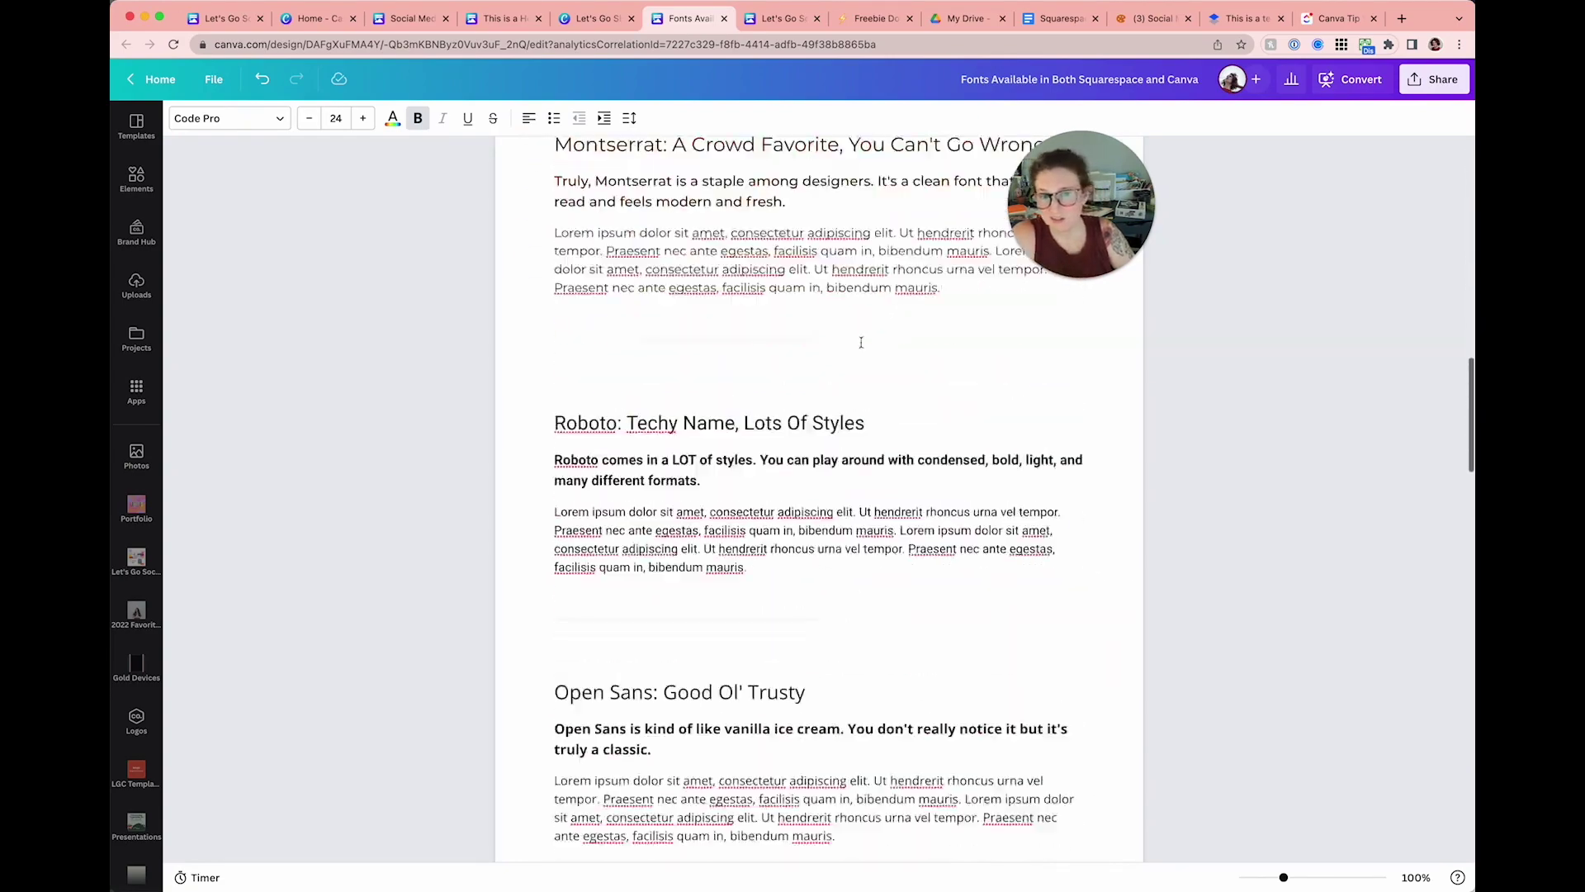
{"action": "scroll", "coordinate": [861, 341], "scroll_direction": "up", "scroll_amount": 20}
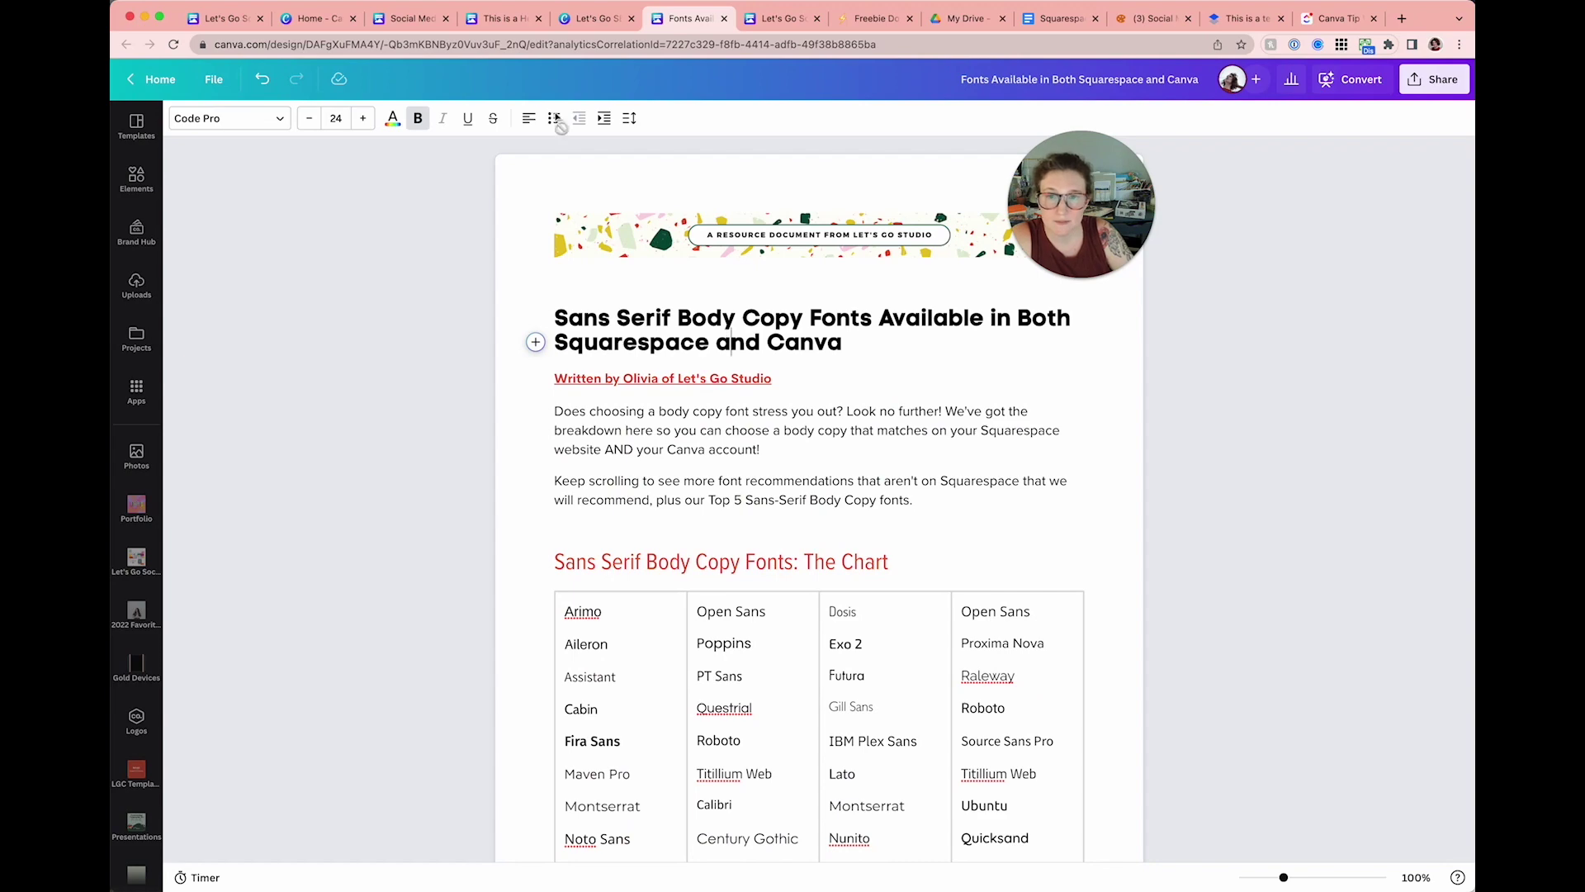
{"action": "left_click", "coordinate": [601, 20]}
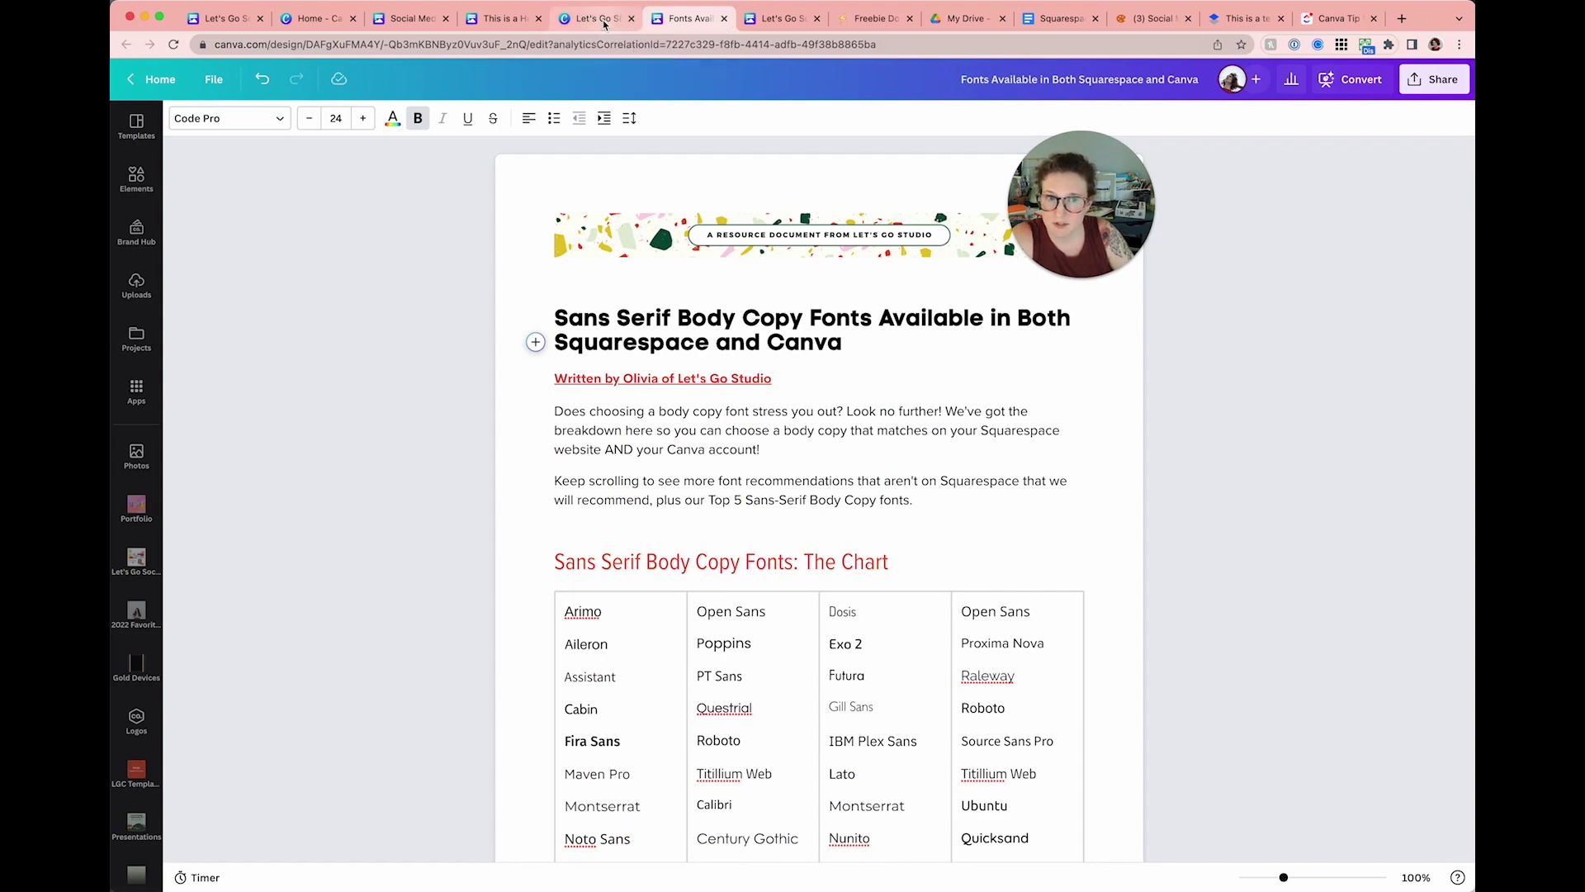
{"action": "left_click", "coordinate": [691, 19]}
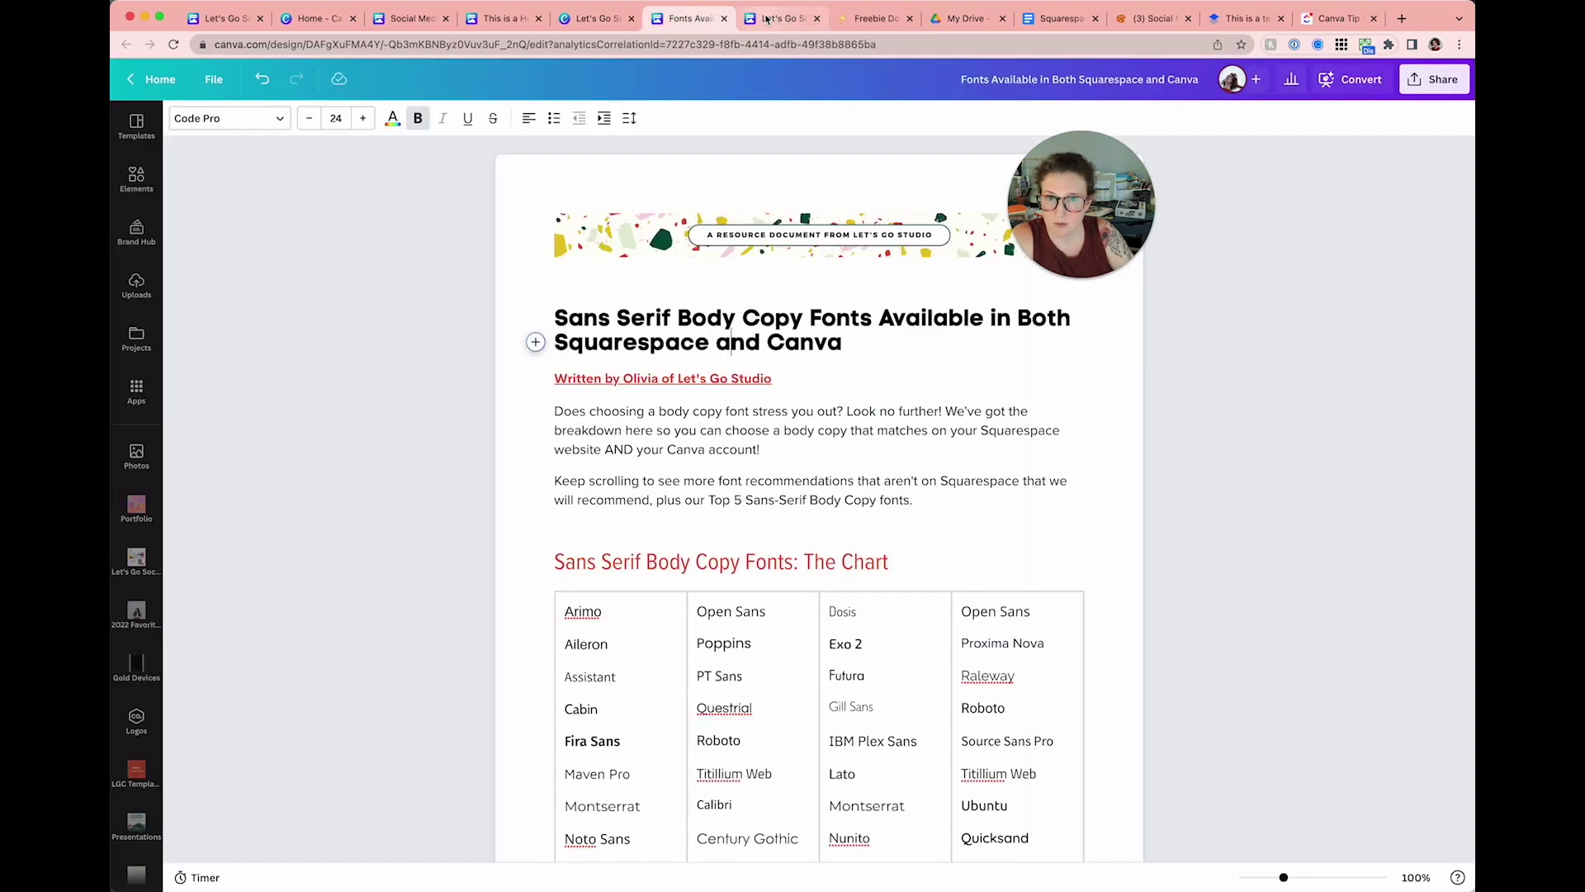
Step: Open the Let's Go SEO Workbook, close the letterhead printing panel and view the 3 Month Analytics page
{"action": "left_click", "coordinate": [579, 21]}
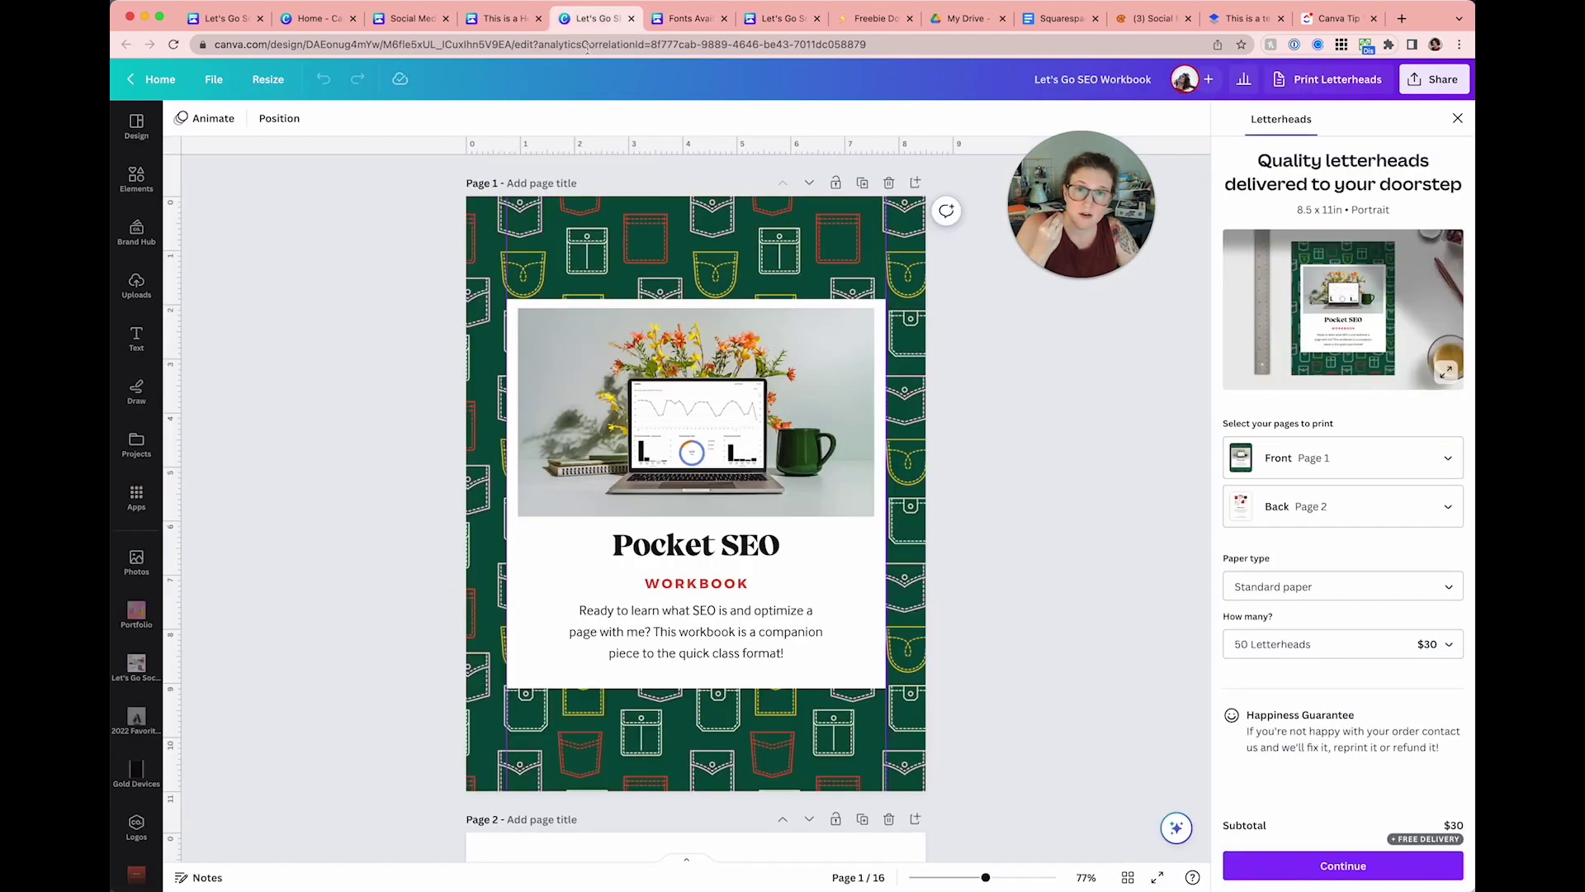
{"action": "left_click", "coordinate": [1458, 119]}
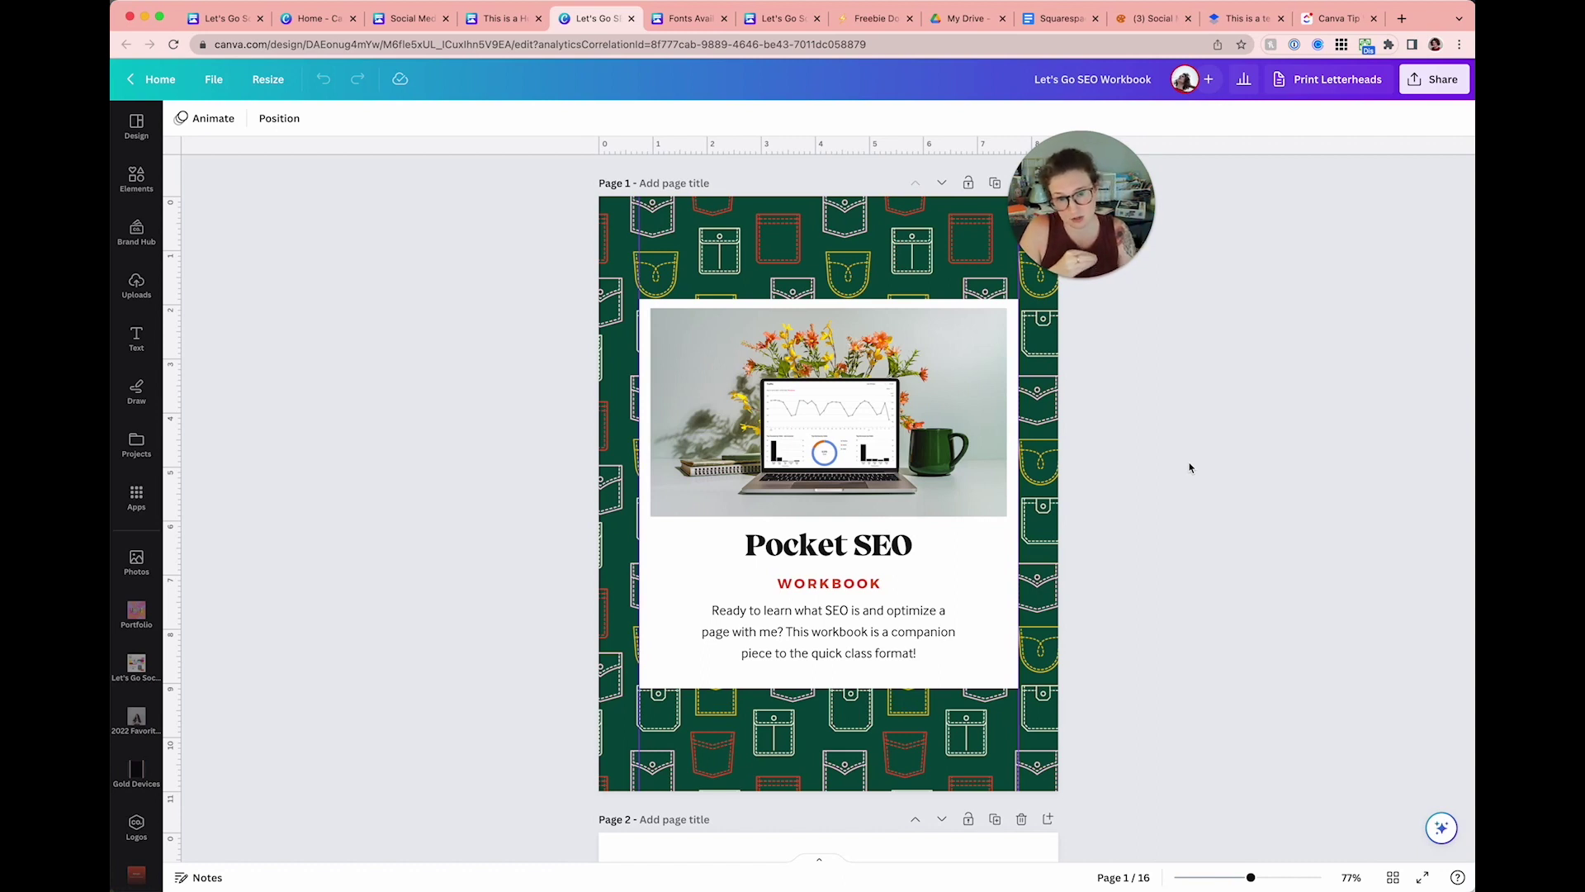
{"action": "scroll", "coordinate": [1190, 468], "scroll_direction": "down", "scroll_amount": 20}
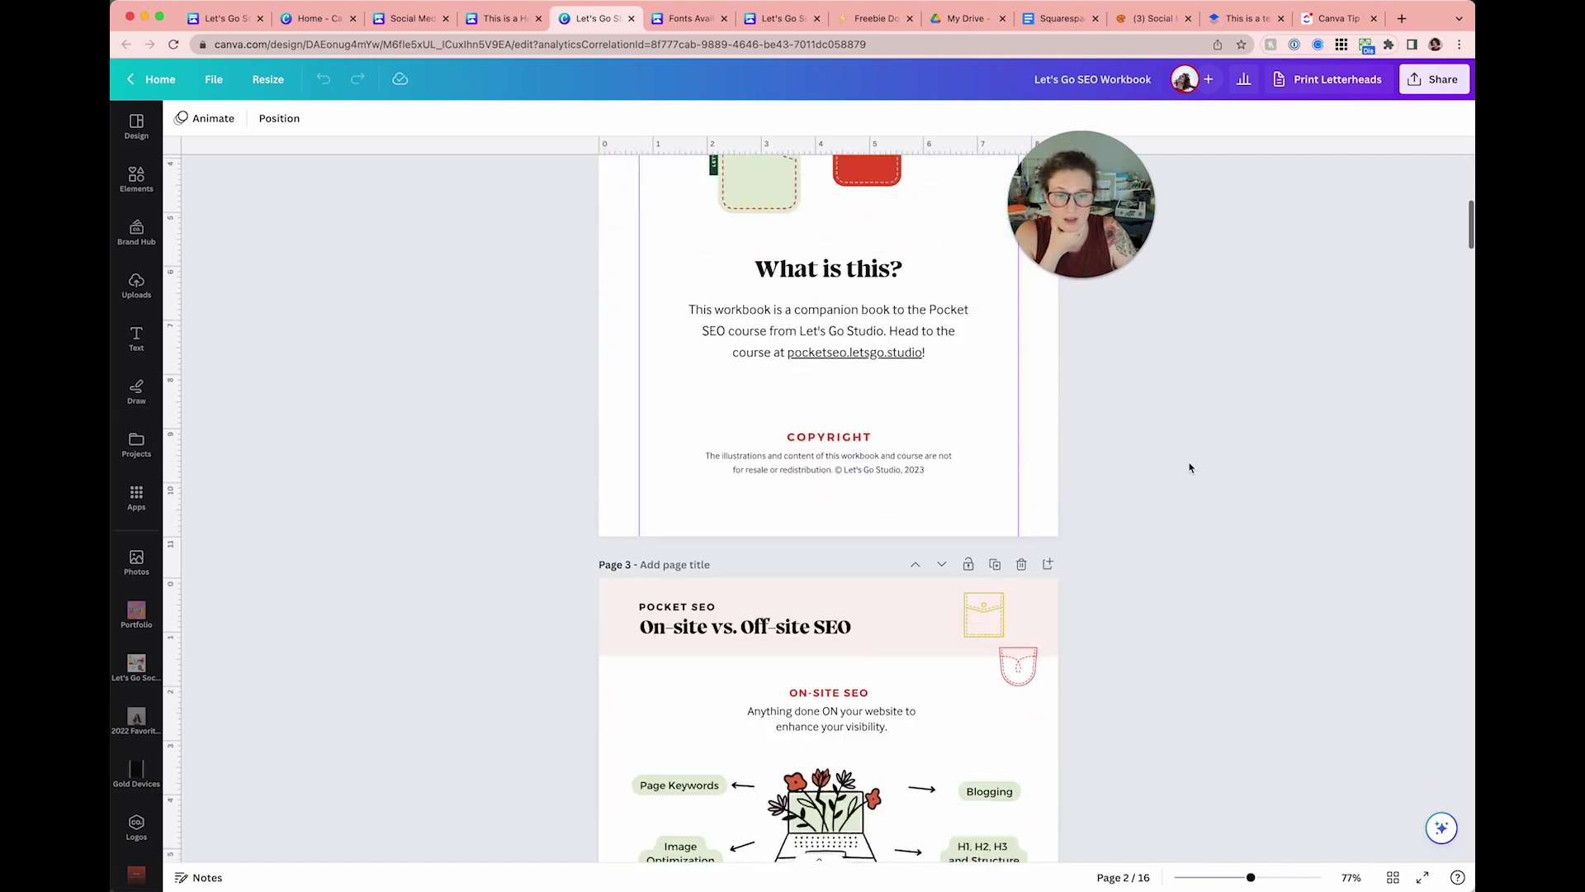
{"action": "scroll", "coordinate": [1189, 468], "scroll_direction": "down", "scroll_amount": 8}
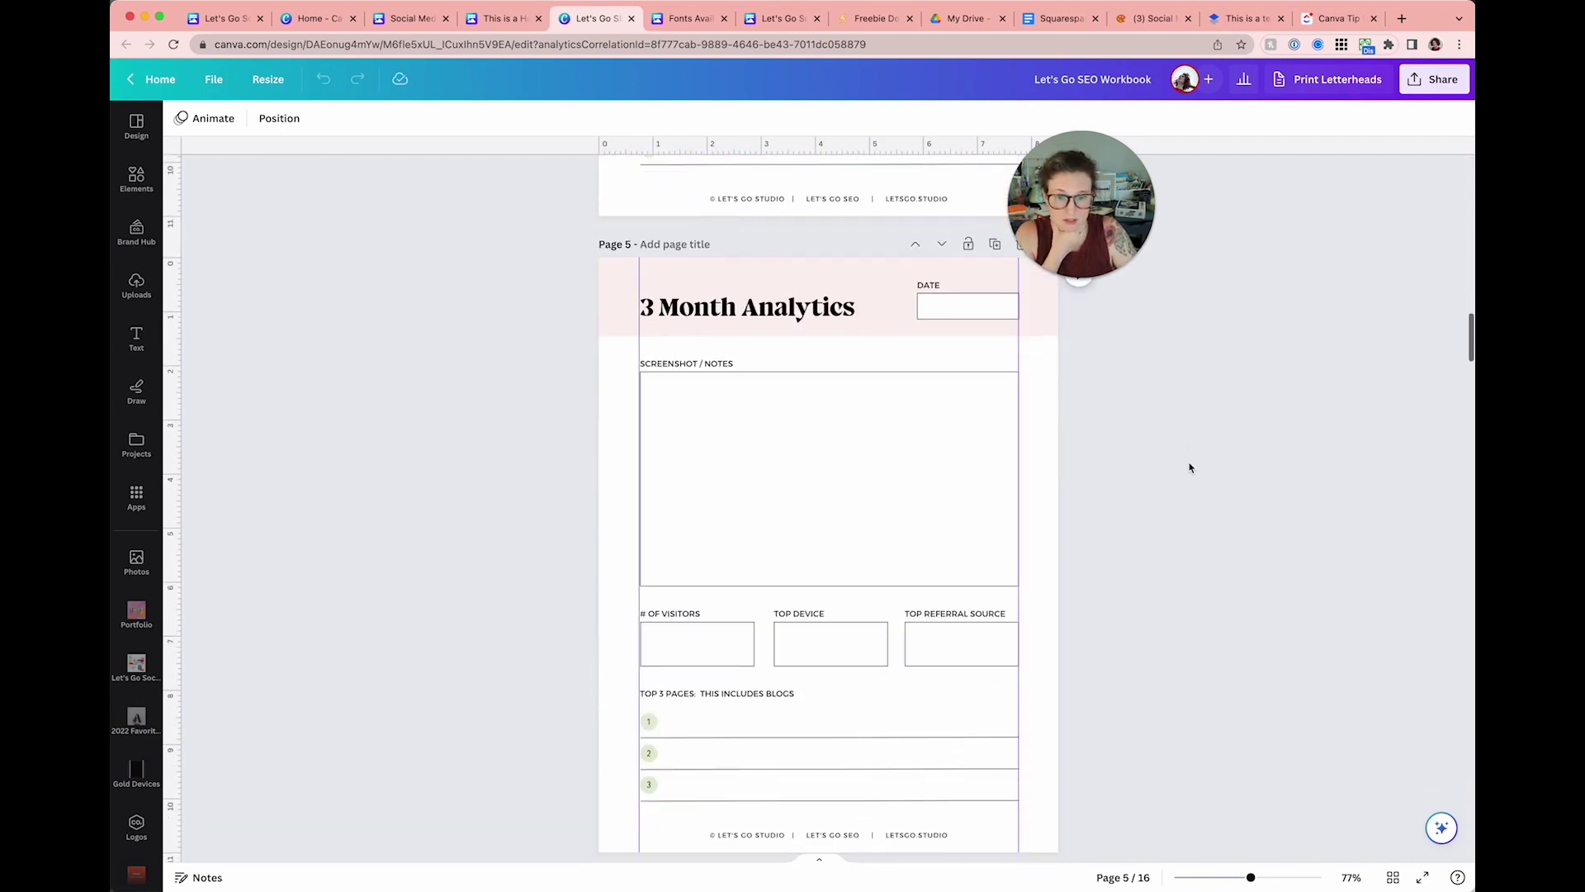
{"action": "left_click", "coordinate": [956, 476]}
{"action": "left_click", "coordinate": [1161, 475]}
Step: Scroll through pages 10–13, then show all 16 pages as a thumbnail grid
{"action": "scroll", "coordinate": [1161, 476], "scroll_direction": "down", "scroll_amount": 20}
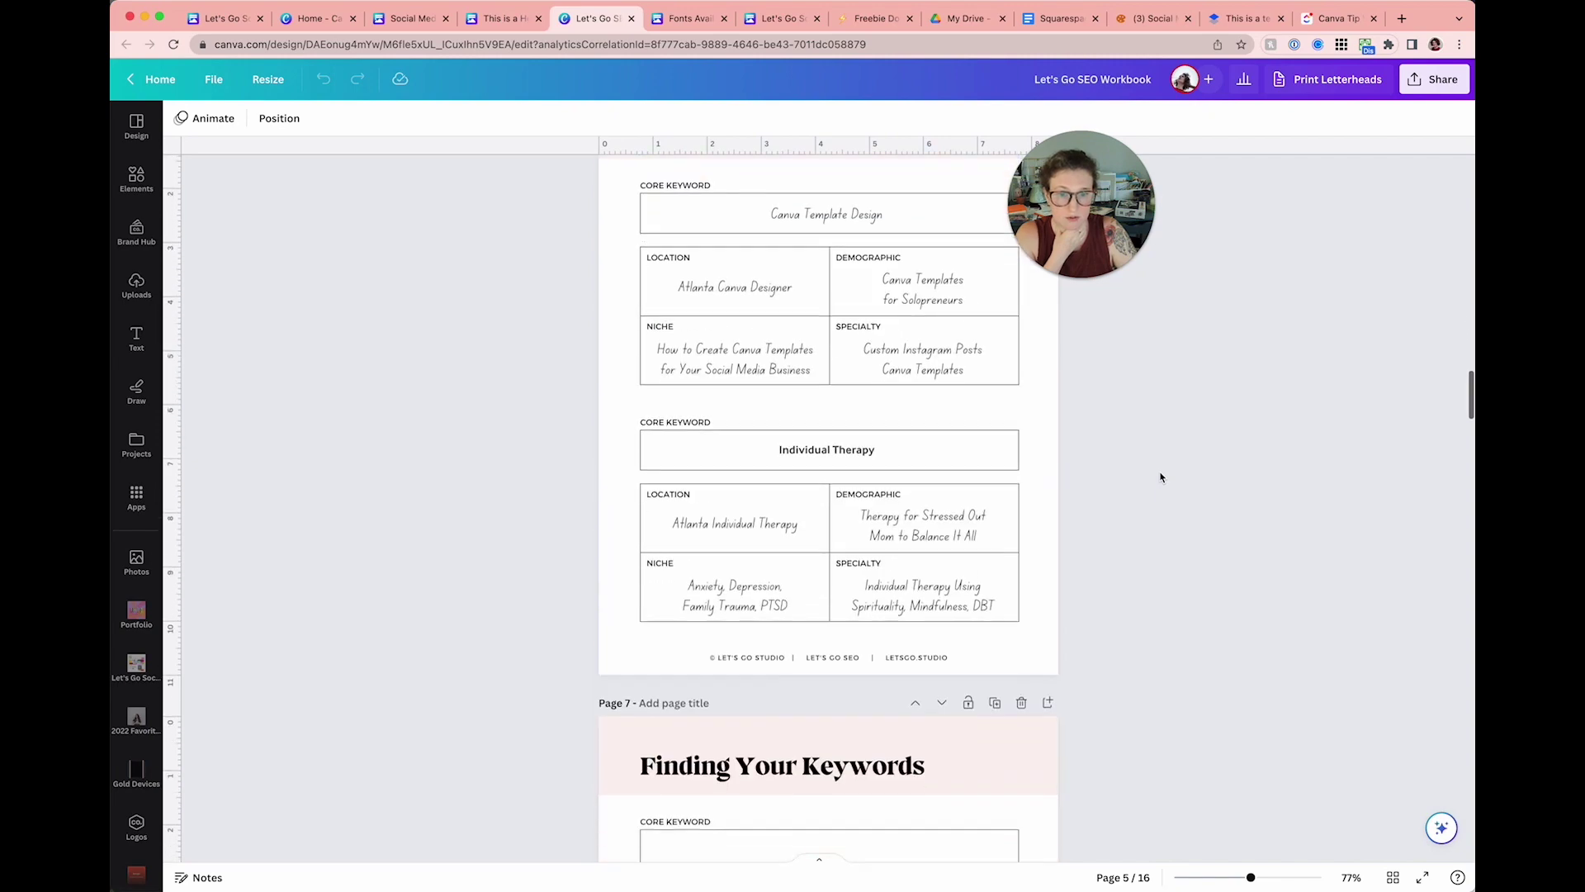
{"action": "scroll", "coordinate": [1161, 477], "scroll_direction": "down", "scroll_amount": 20}
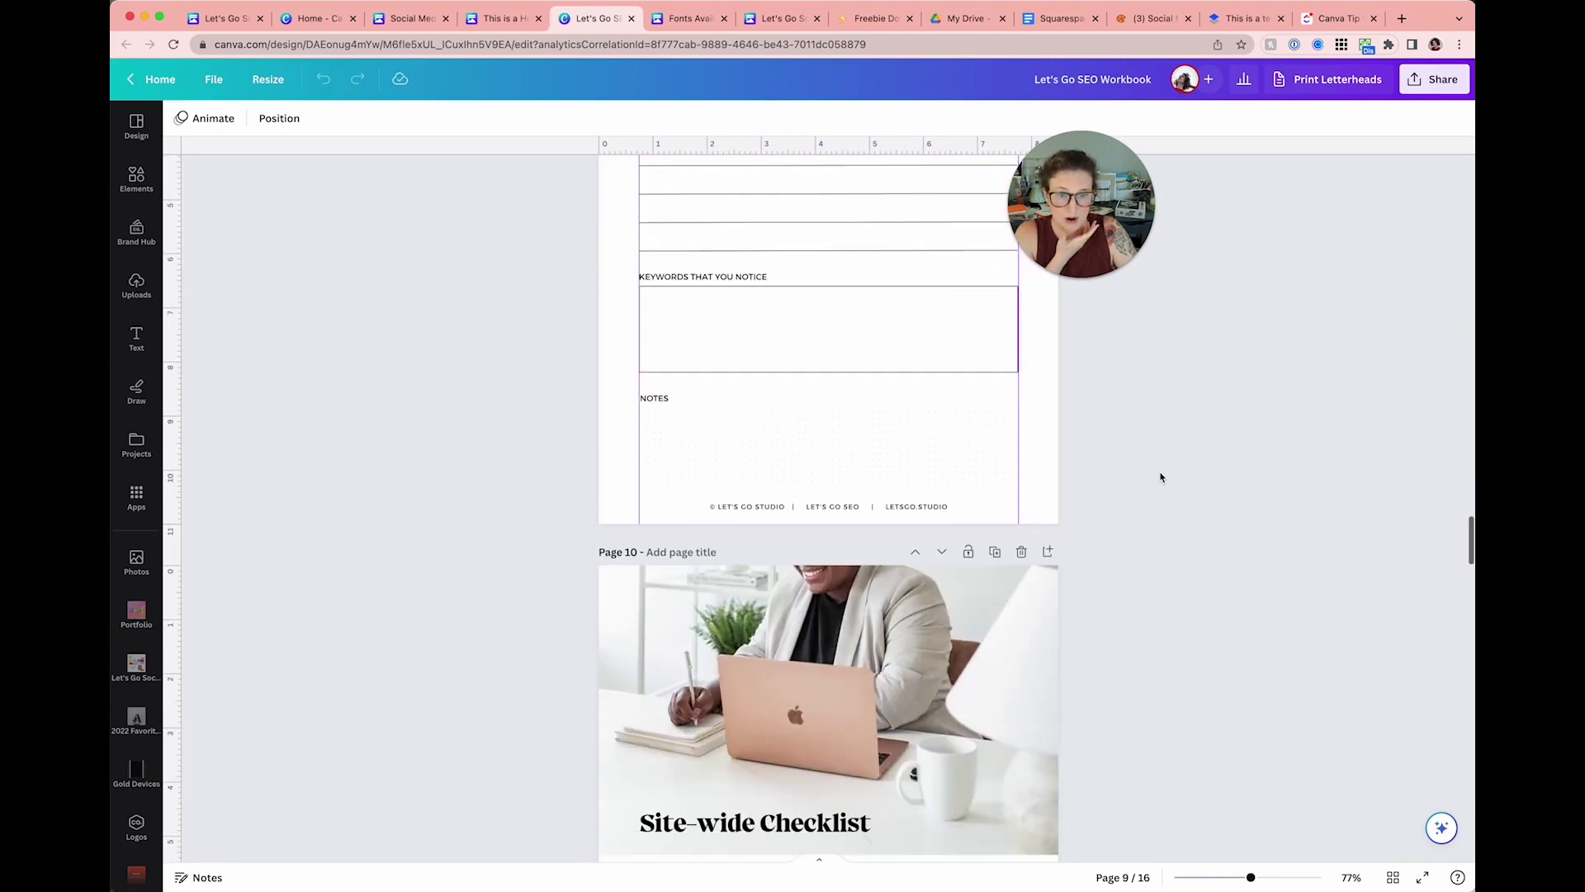
{"action": "scroll", "coordinate": [1161, 477], "scroll_direction": "down", "scroll_amount": 1}
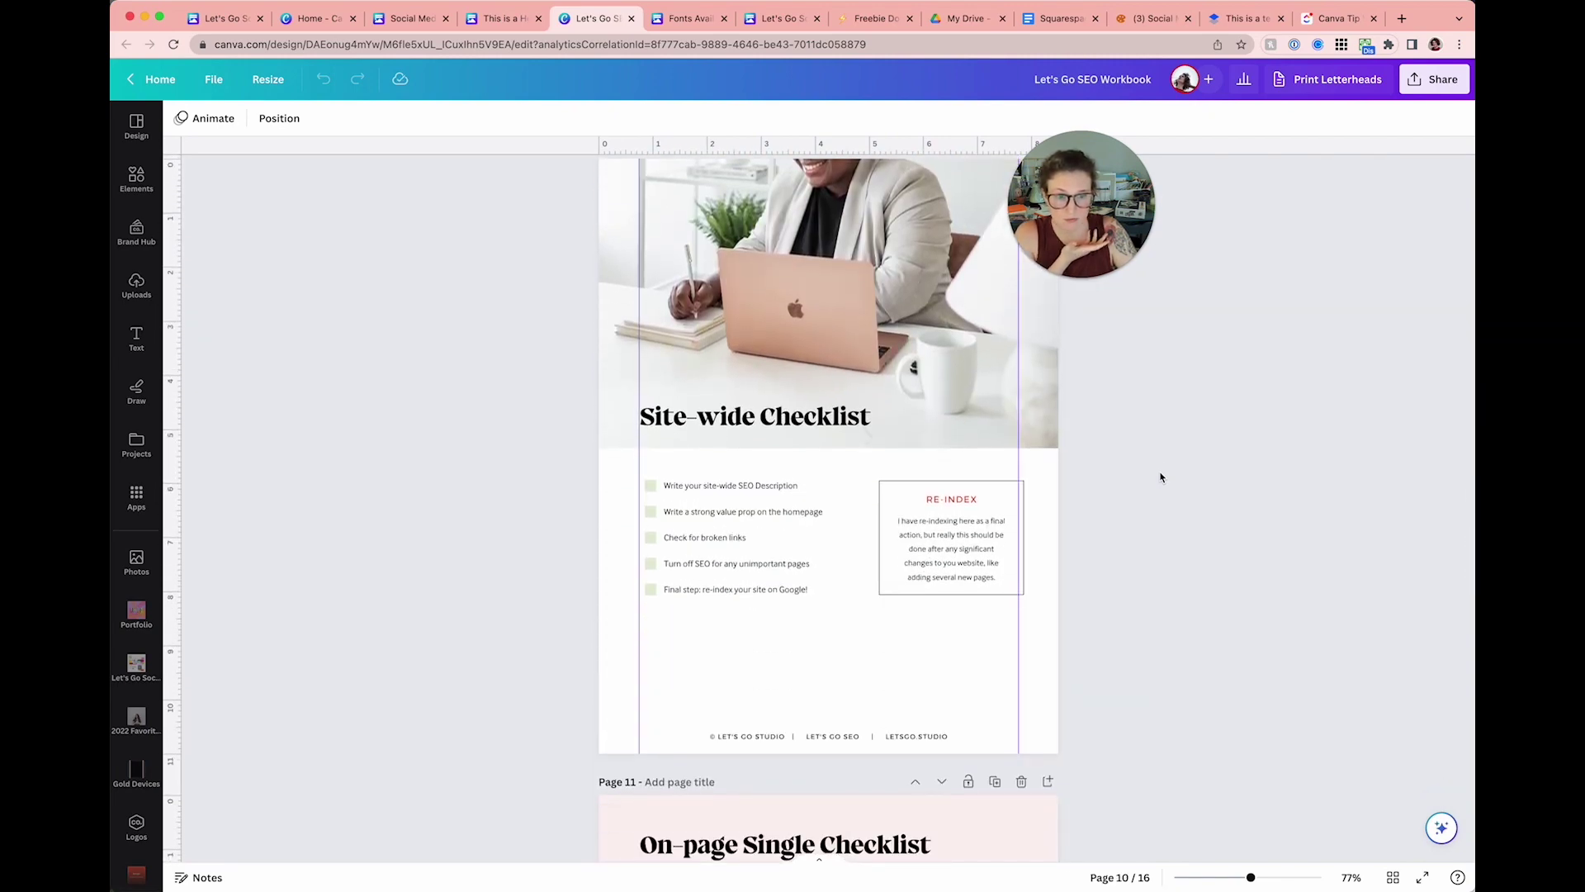
{"action": "scroll", "coordinate": [1161, 477], "scroll_direction": "up", "scroll_amount": 1}
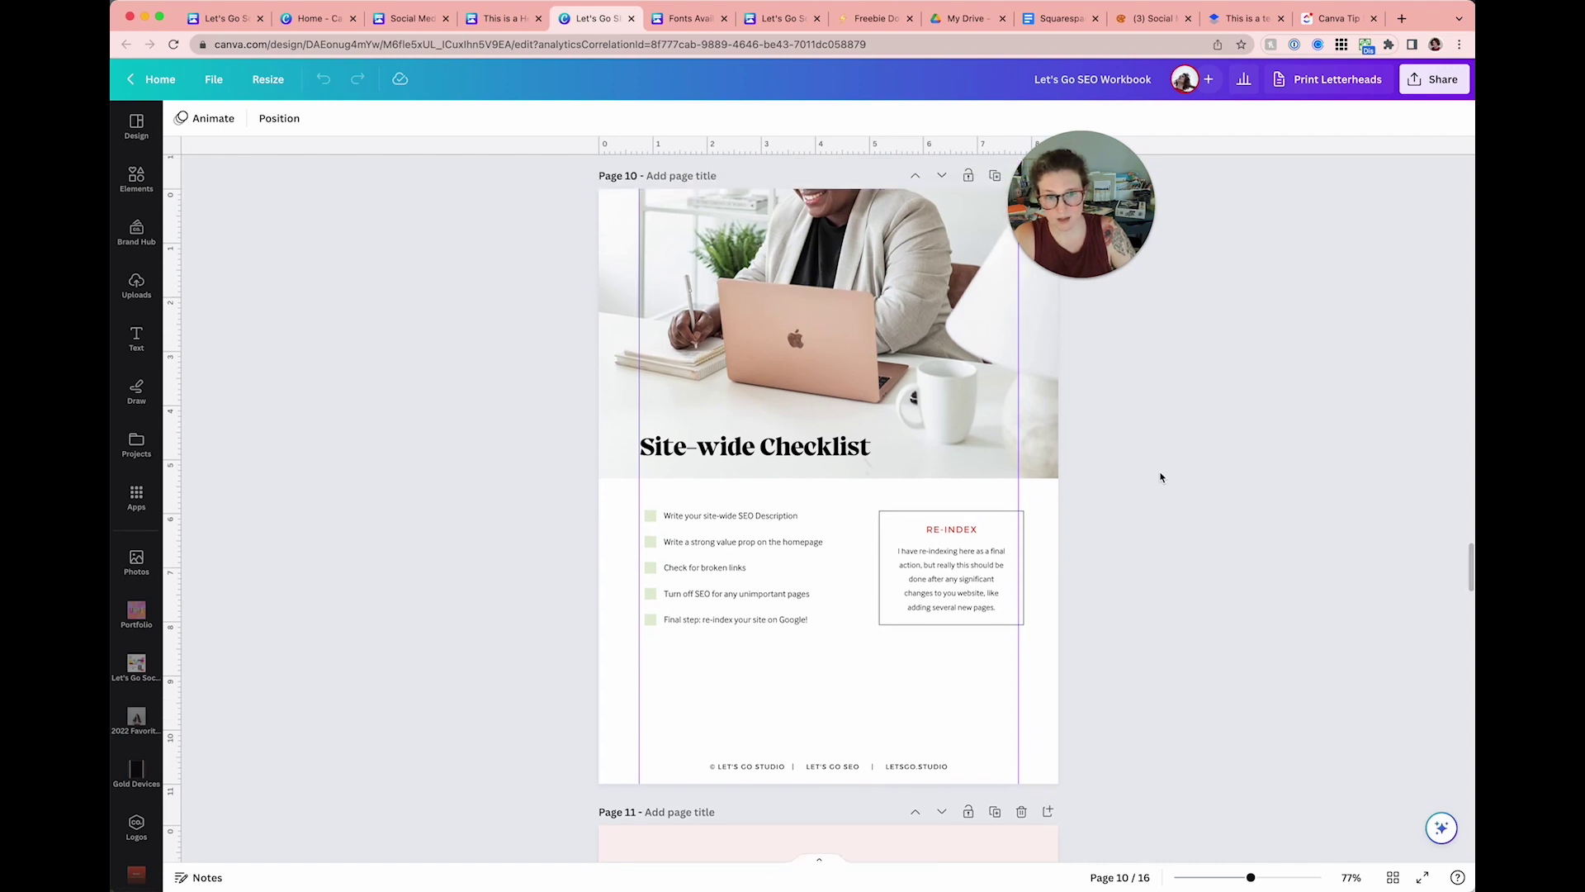
{"action": "scroll", "coordinate": [1161, 477], "scroll_direction": "up", "scroll_amount": 1}
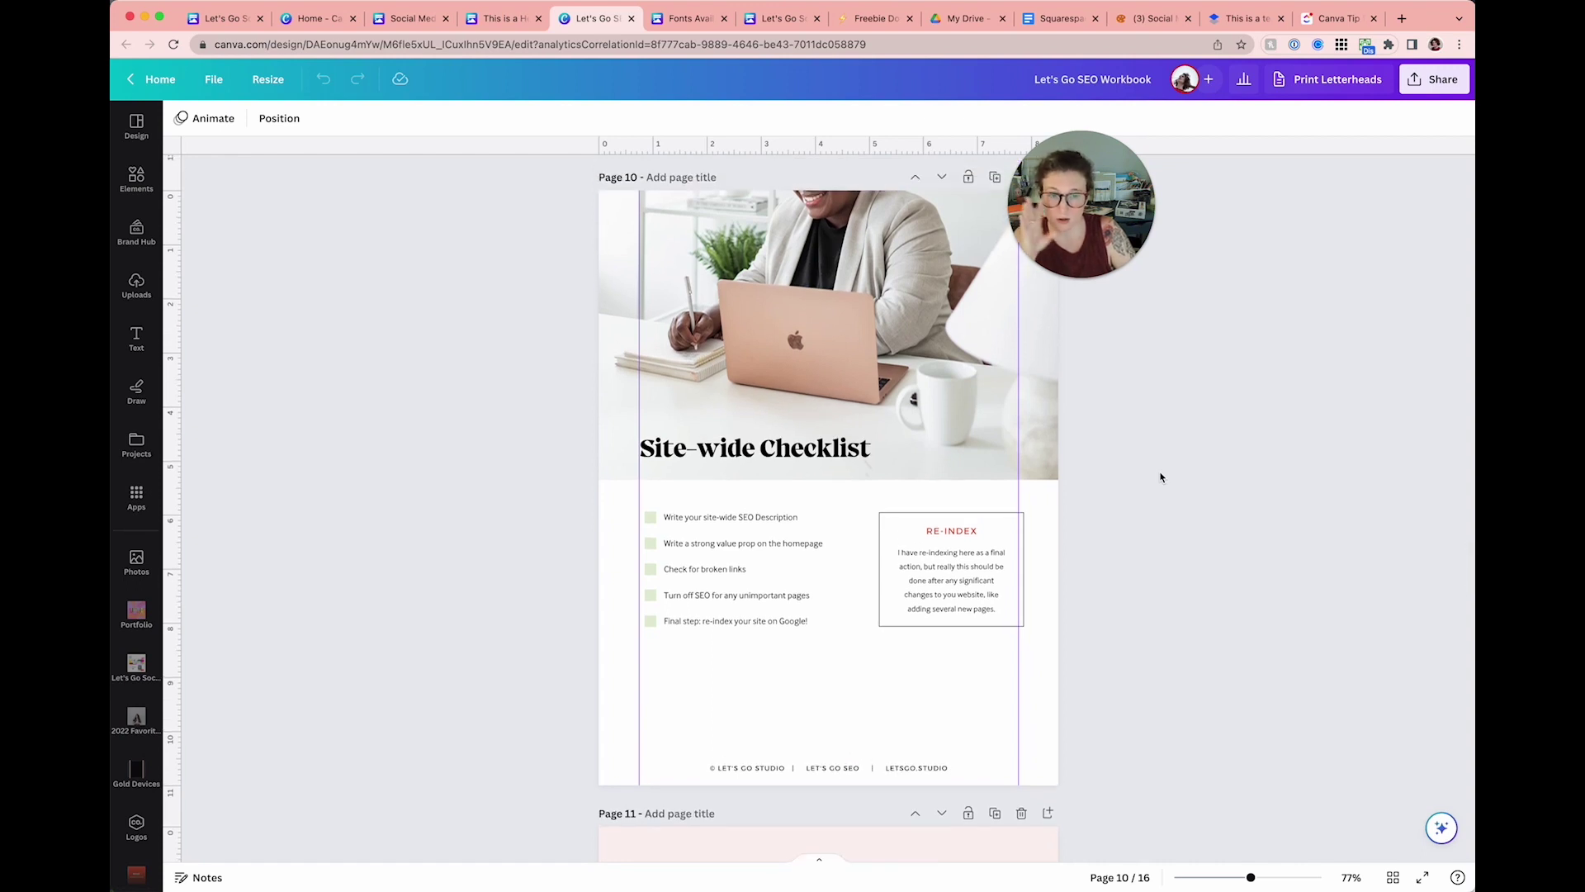
{"action": "scroll", "coordinate": [1161, 477], "scroll_direction": "up", "scroll_amount": 1}
{"action": "scroll", "coordinate": [1161, 478], "scroll_direction": "down", "scroll_amount": 10}
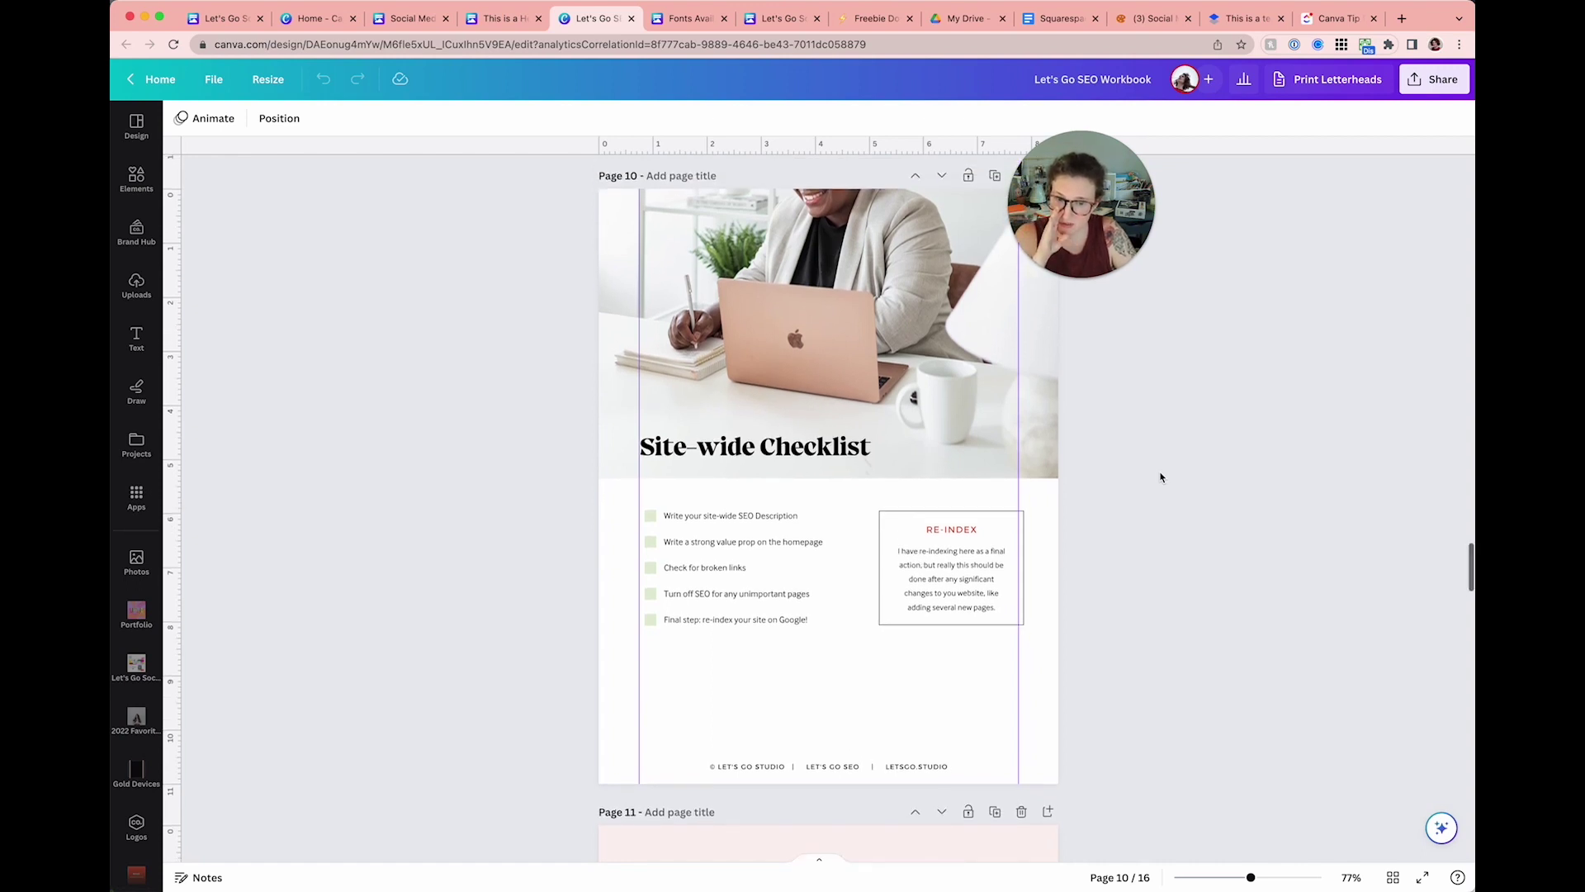
{"action": "scroll", "coordinate": [1161, 477], "scroll_direction": "down", "scroll_amount": 1}
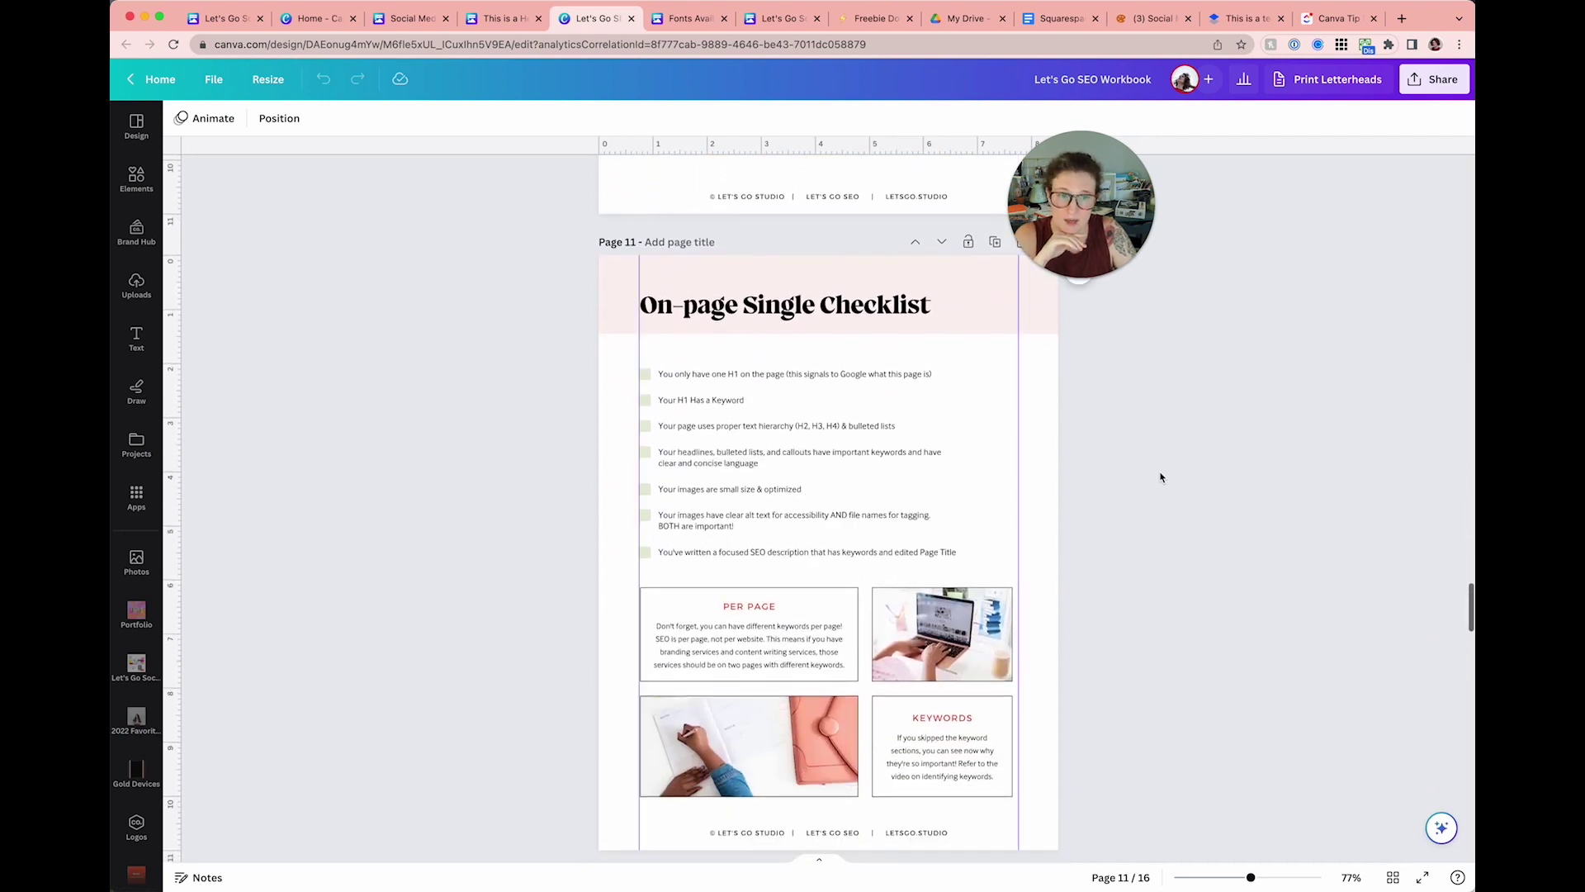
{"action": "scroll", "coordinate": [1160, 478], "scroll_direction": "down", "scroll_amount": 6}
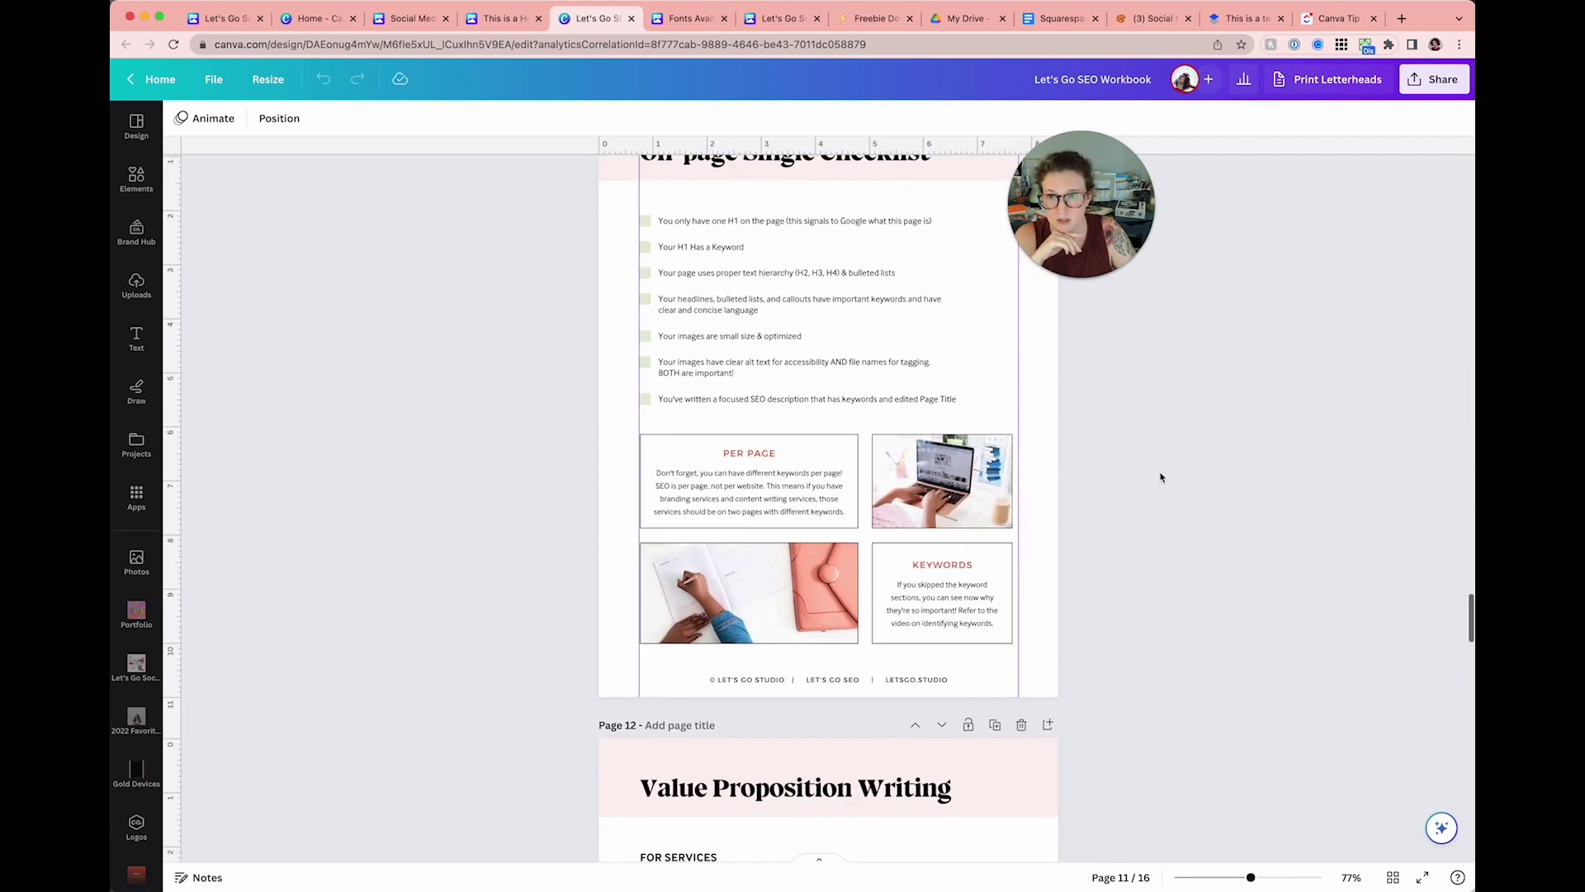
{"action": "scroll", "coordinate": [1161, 478], "scroll_direction": "down", "scroll_amount": 13}
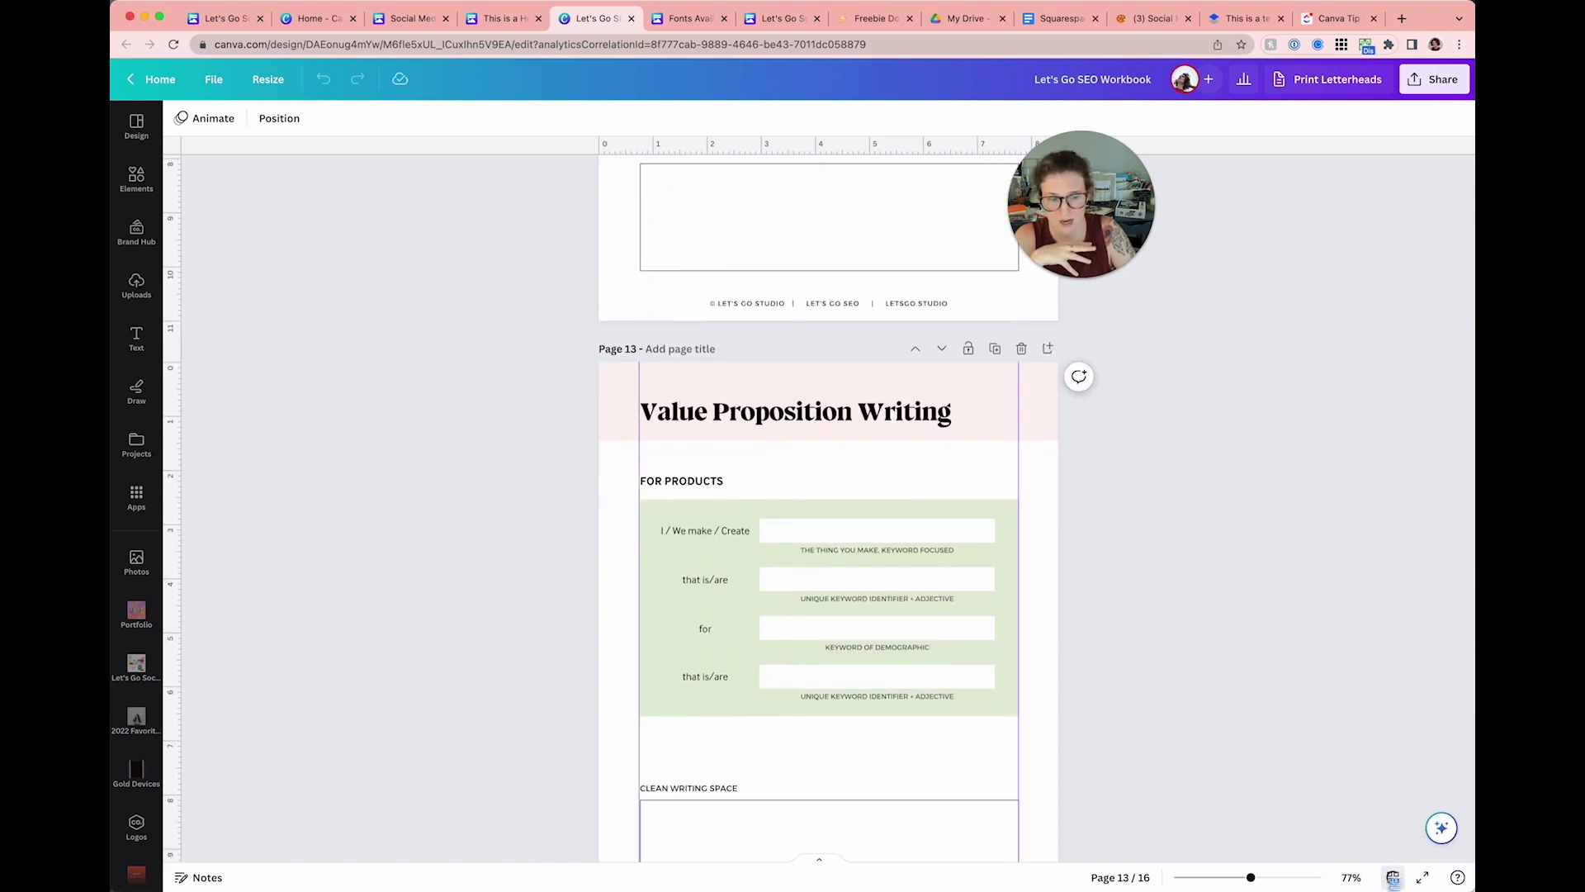
{"action": "left_click", "coordinate": [1392, 878]}
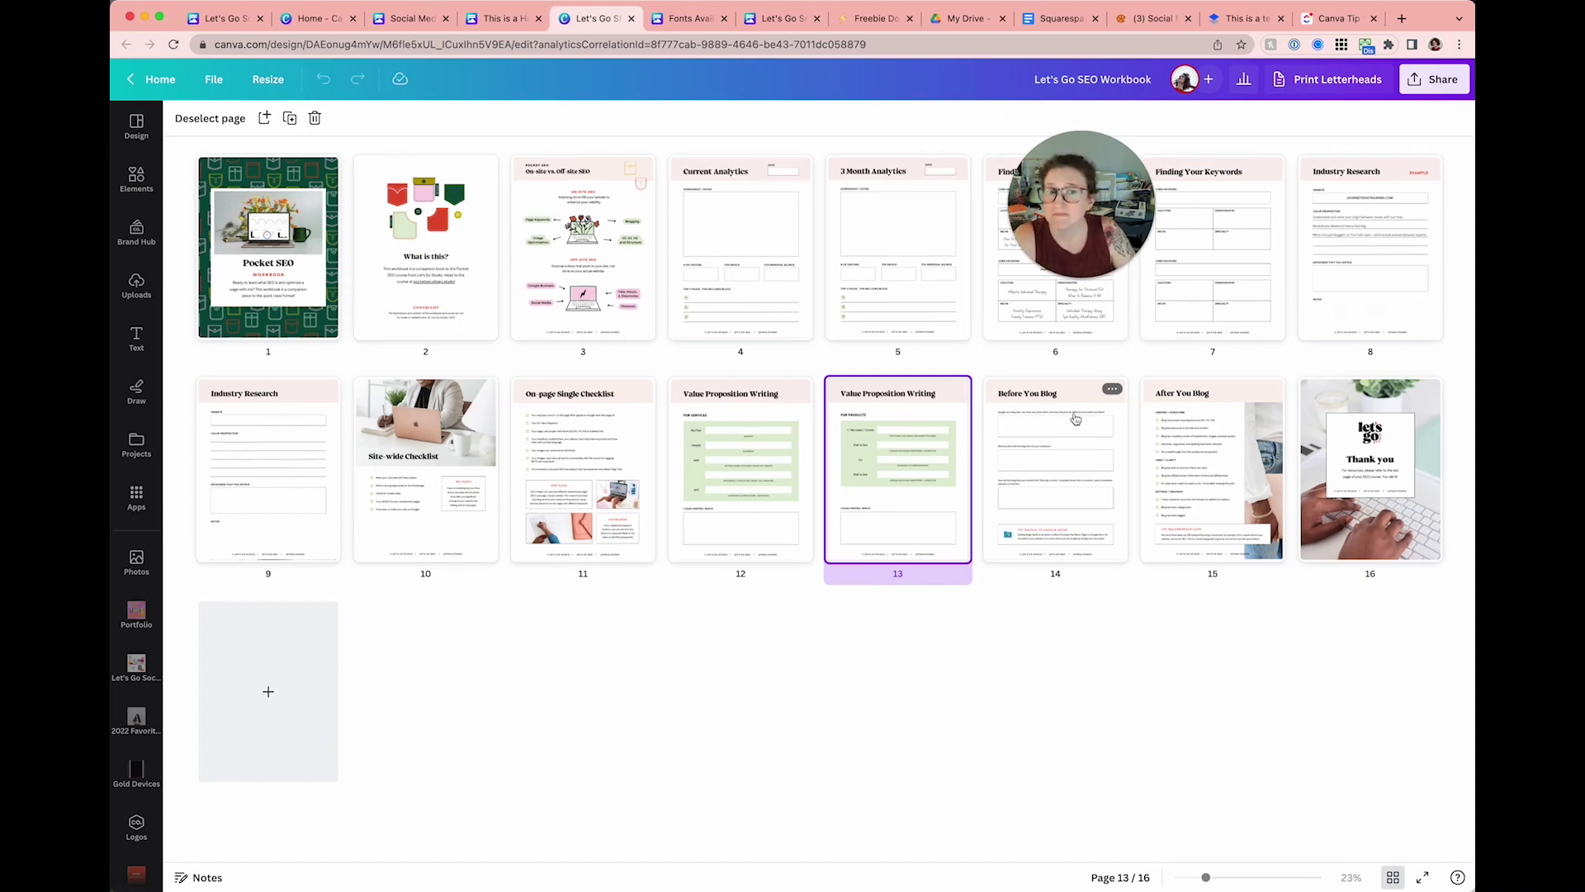
{"action": "left_click_drag", "start_coordinate": [1121, 225], "coordinate": [786, 273]}
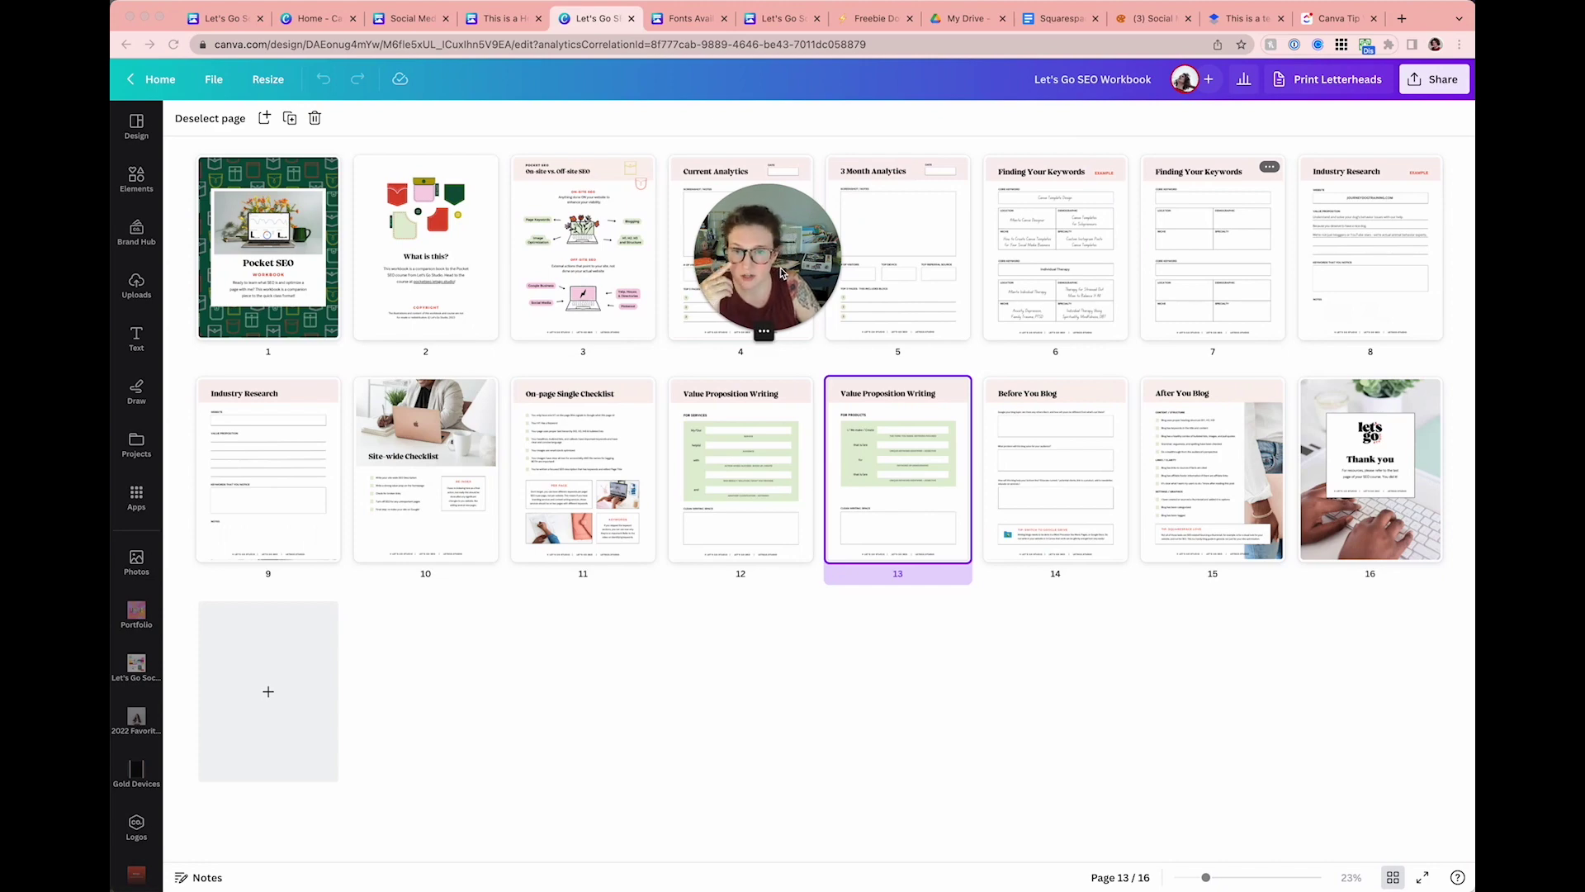
{"action": "left_click_drag", "start_coordinate": [783, 272], "coordinate": [746, 253]}
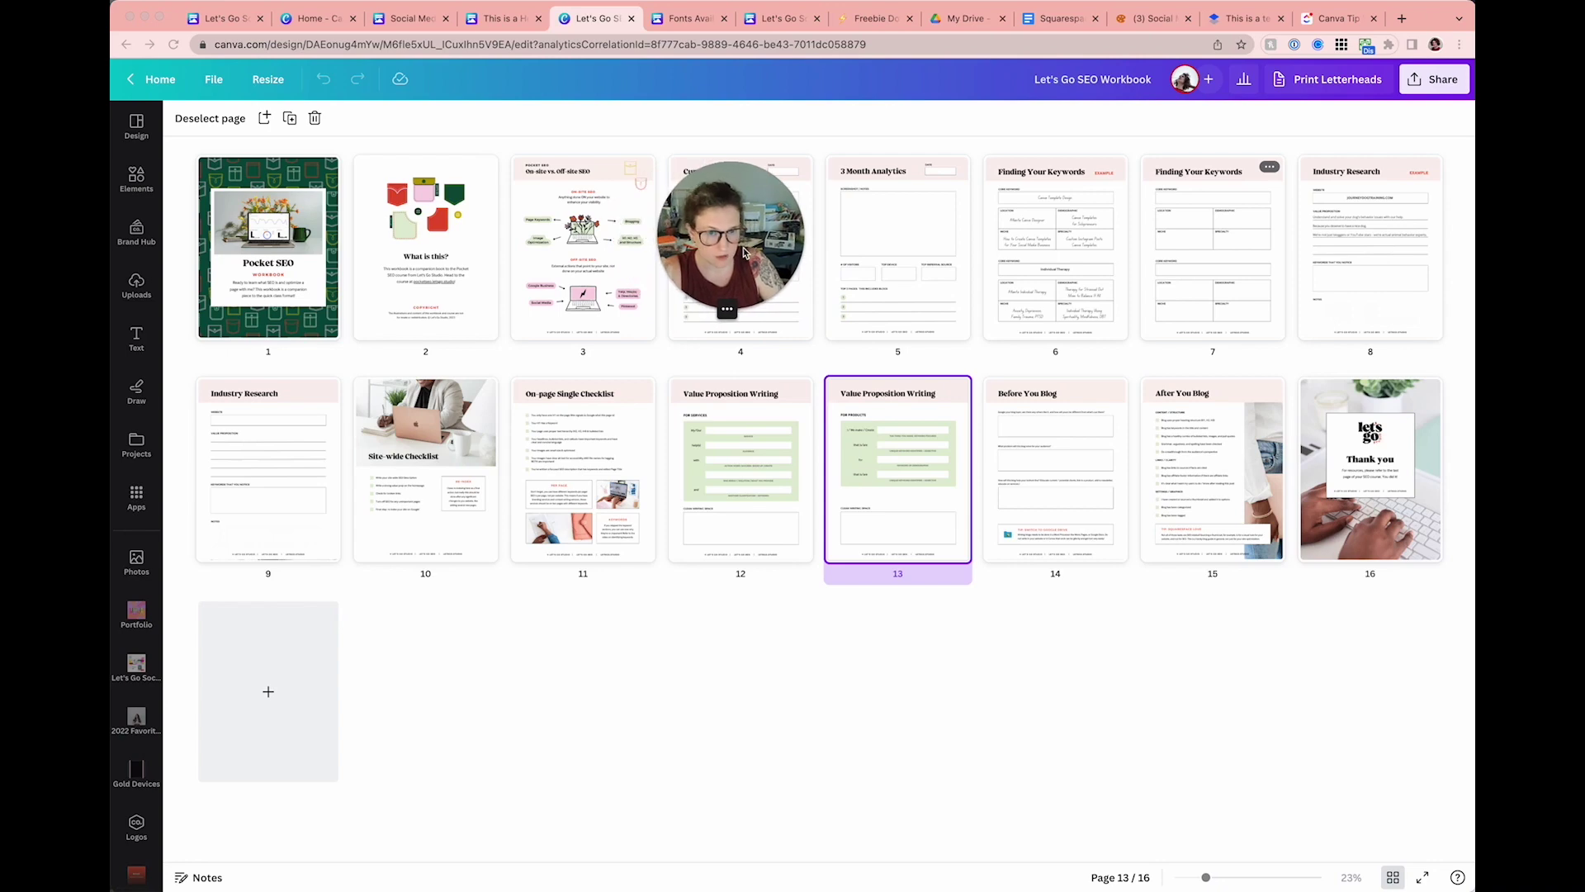
Step: Delete the stray @ from the Squarespace Audit Checklist and scroll through the document
{"action": "left_click", "coordinate": [1048, 18]}
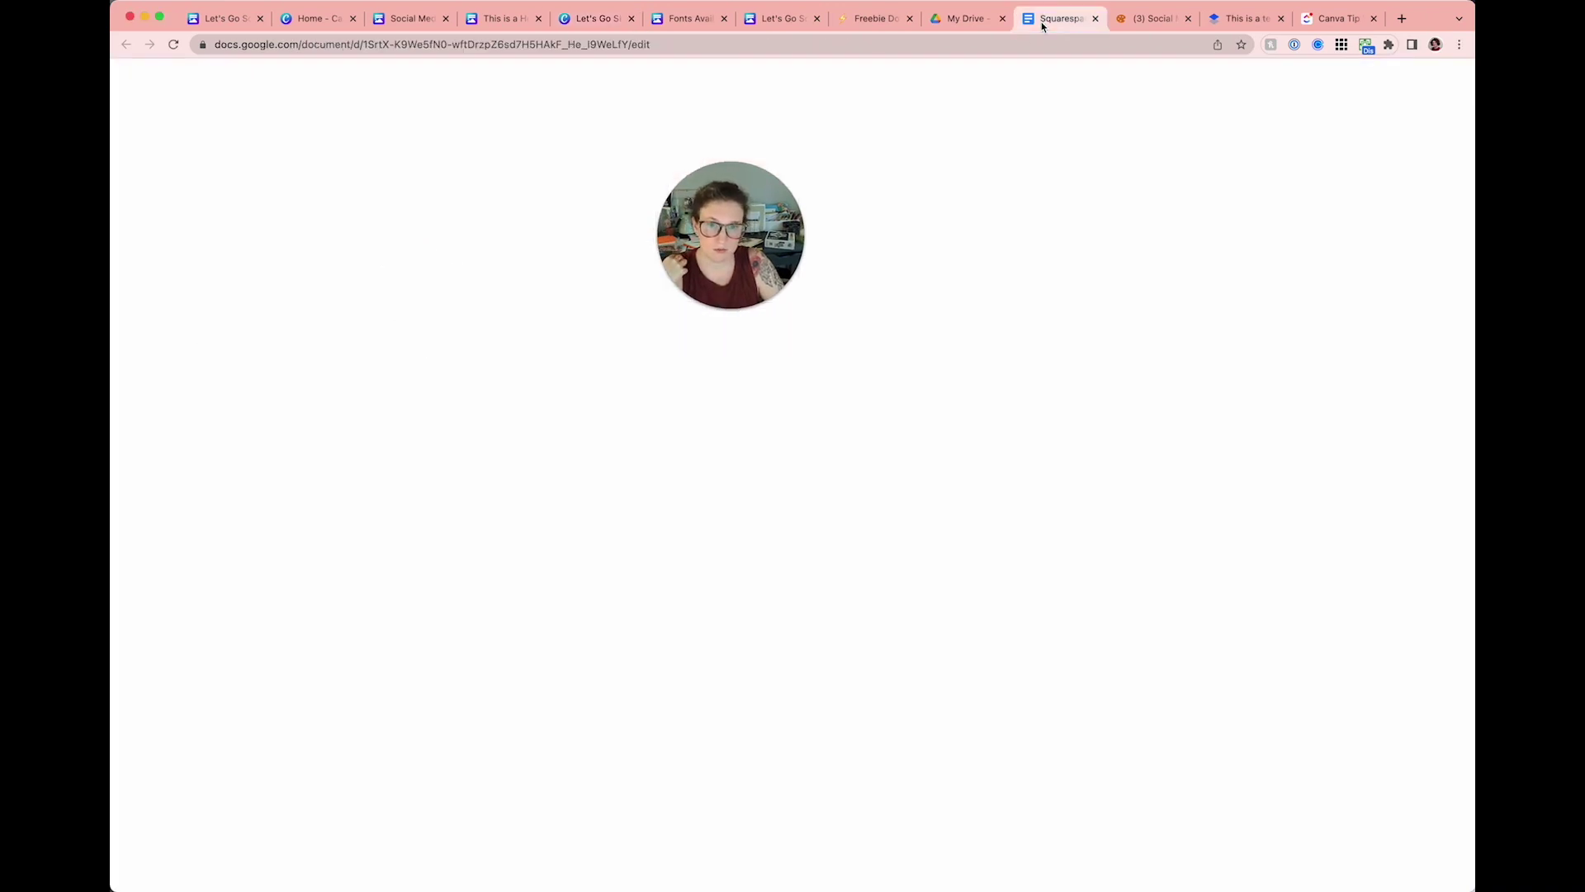
{"action": "left_click_drag", "start_coordinate": [748, 205], "coordinate": [1146, 206]}
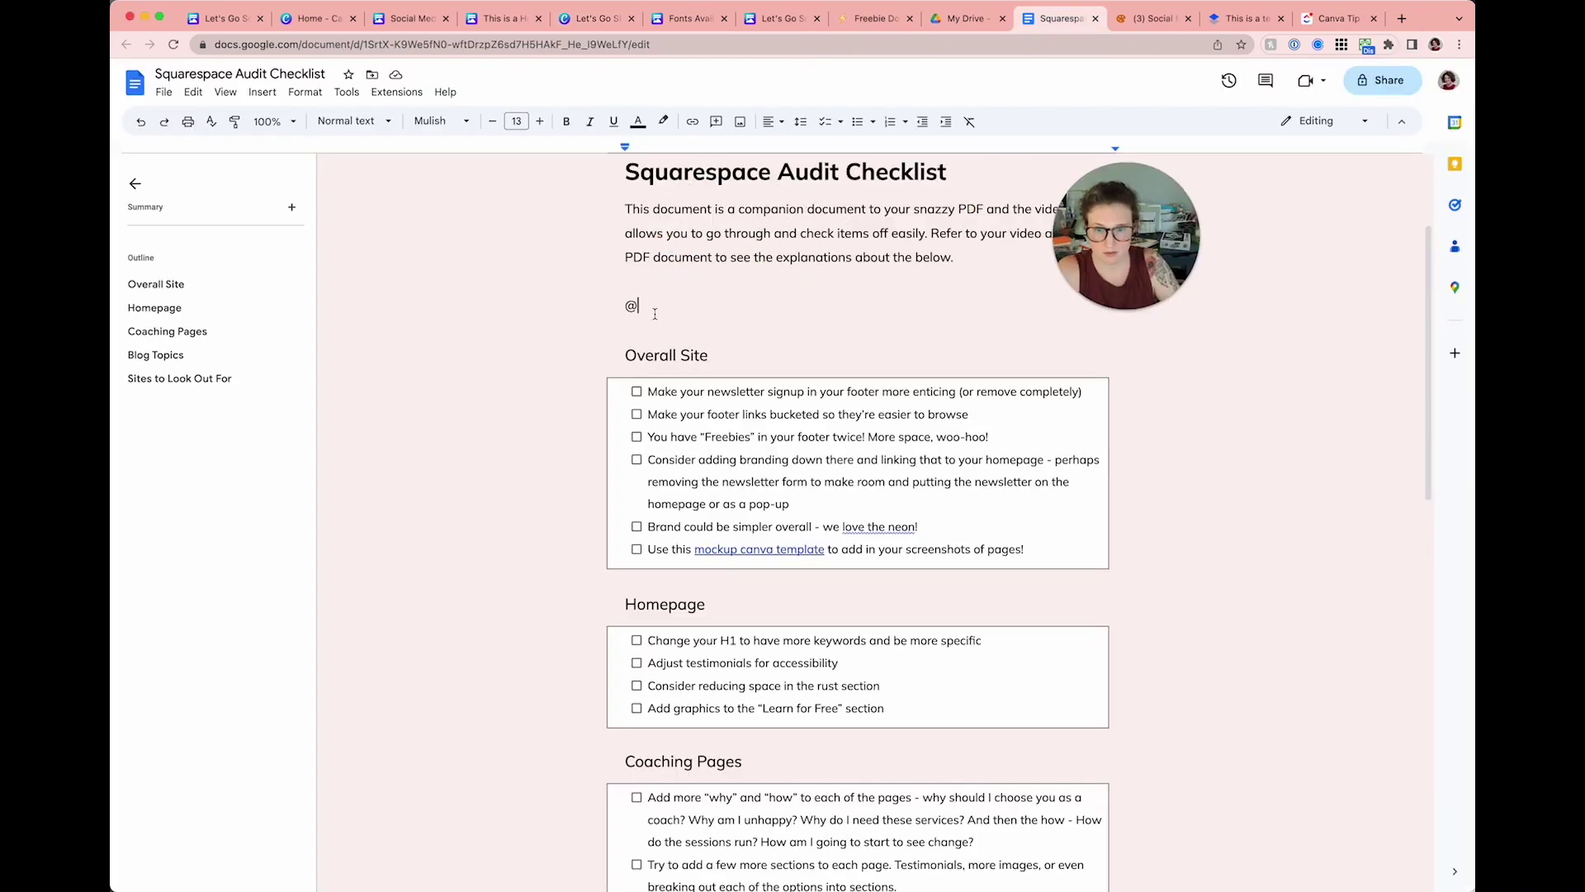
{"action": "key", "text": "BackSpace"}
{"action": "key", "text": "BackSpace"}
{"action": "key", "text": "BackSpace"}
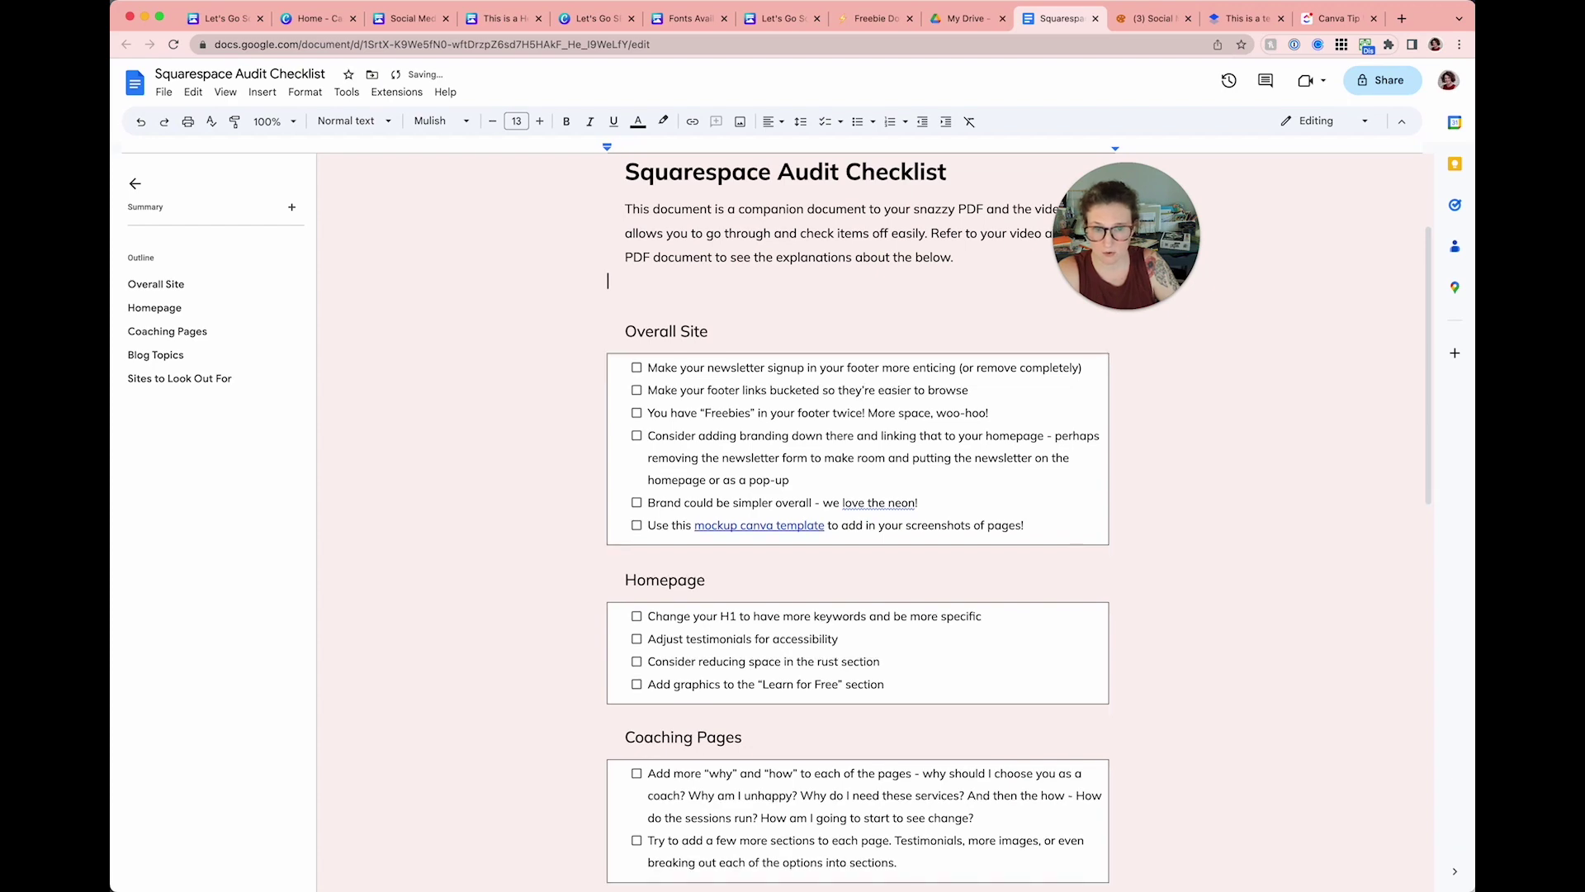
{"action": "scroll", "coordinate": [615, 388], "scroll_direction": "down", "scroll_amount": 5}
{"action": "scroll", "coordinate": [613, 384], "scroll_direction": "up", "scroll_amount": 8}
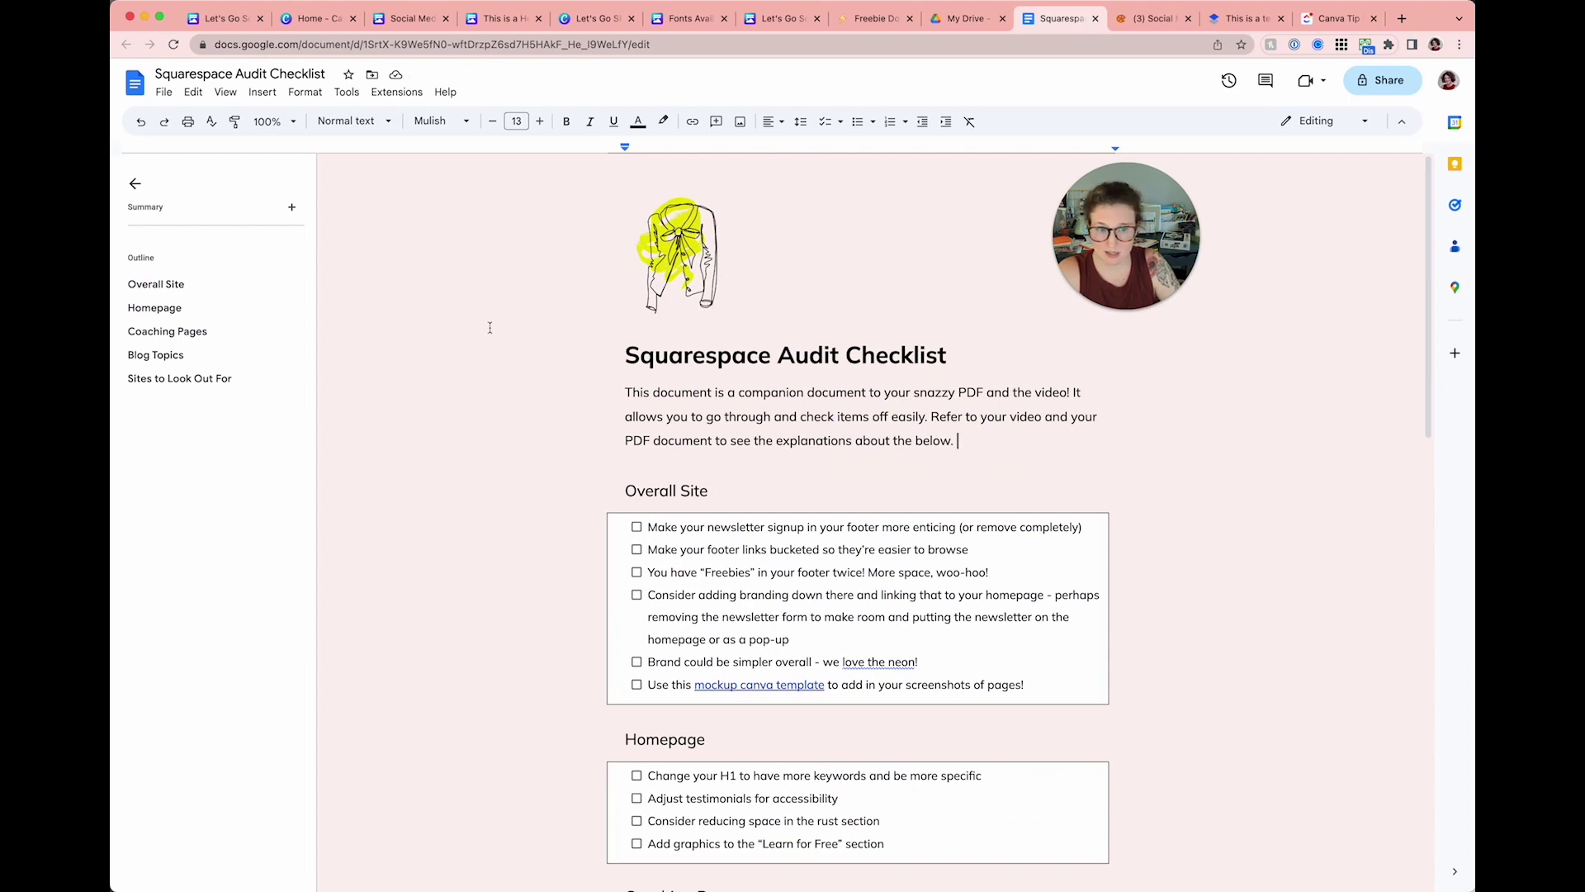
{"action": "scroll", "coordinate": [700, 456], "scroll_direction": "down", "scroll_amount": 2}
{"action": "scroll", "coordinate": [701, 457], "scroll_direction": "up", "scroll_amount": 2}
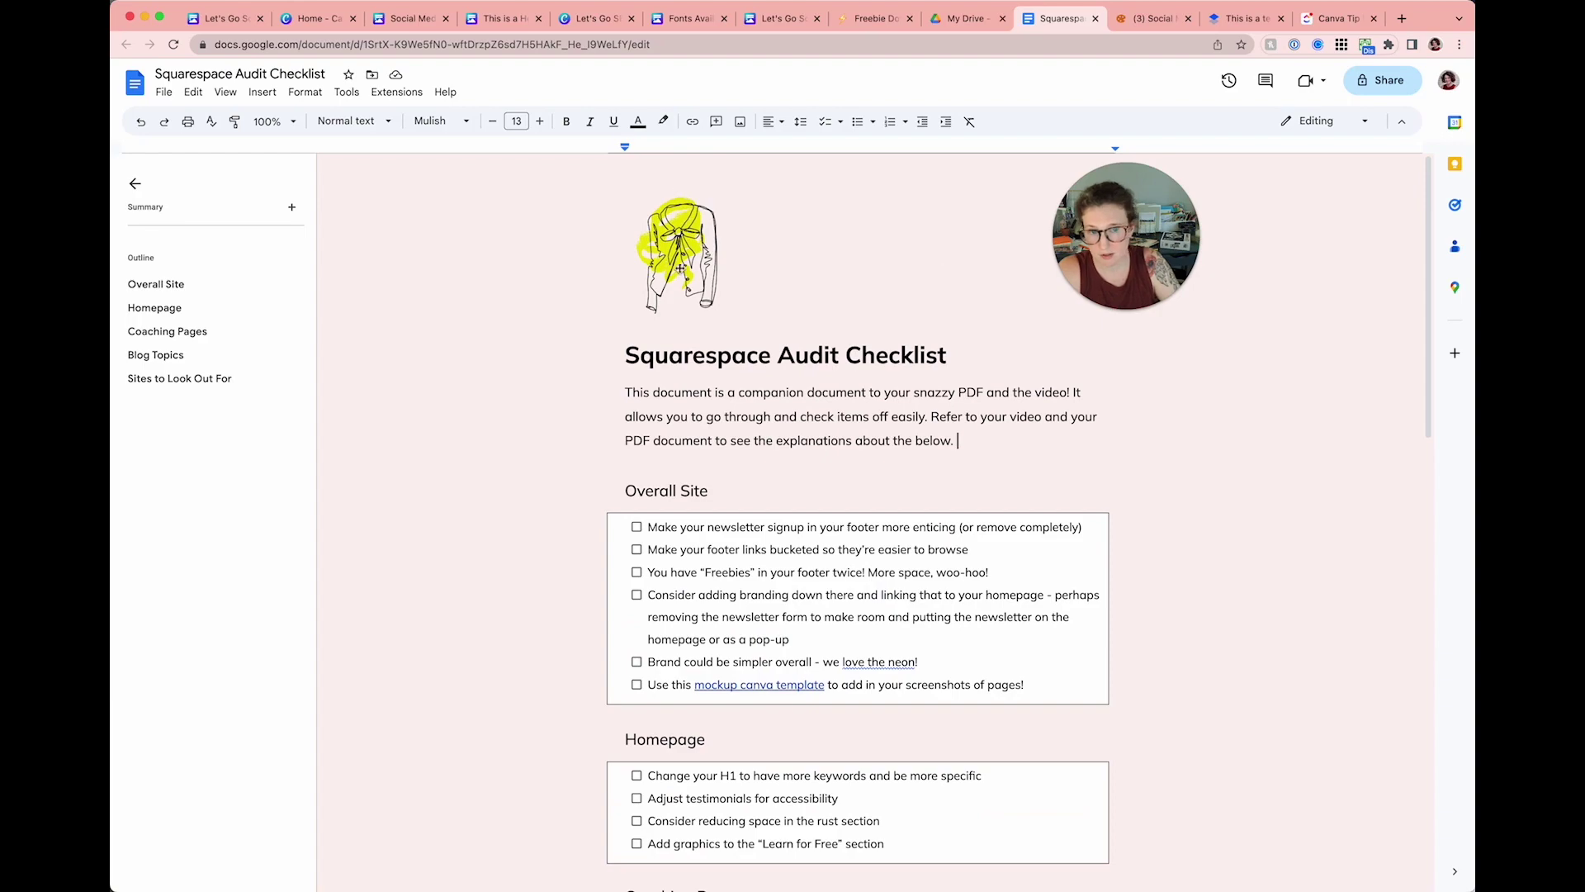
{"action": "scroll", "coordinate": [571, 320], "scroll_direction": "down", "scroll_amount": 15}
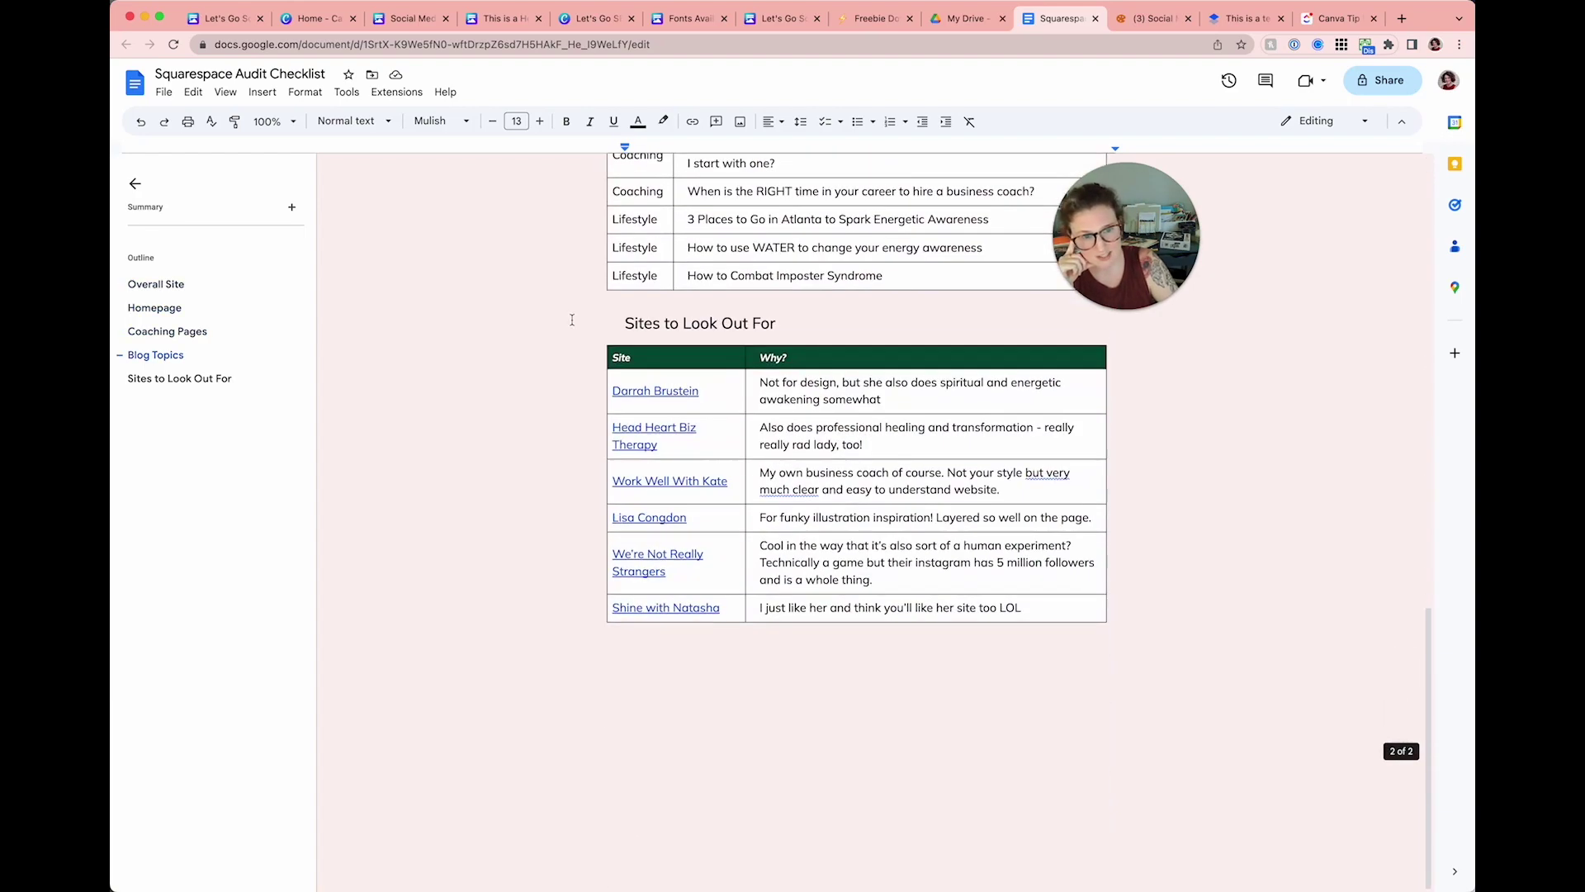
{"action": "scroll", "coordinate": [572, 319], "scroll_direction": "up", "scroll_amount": 15}
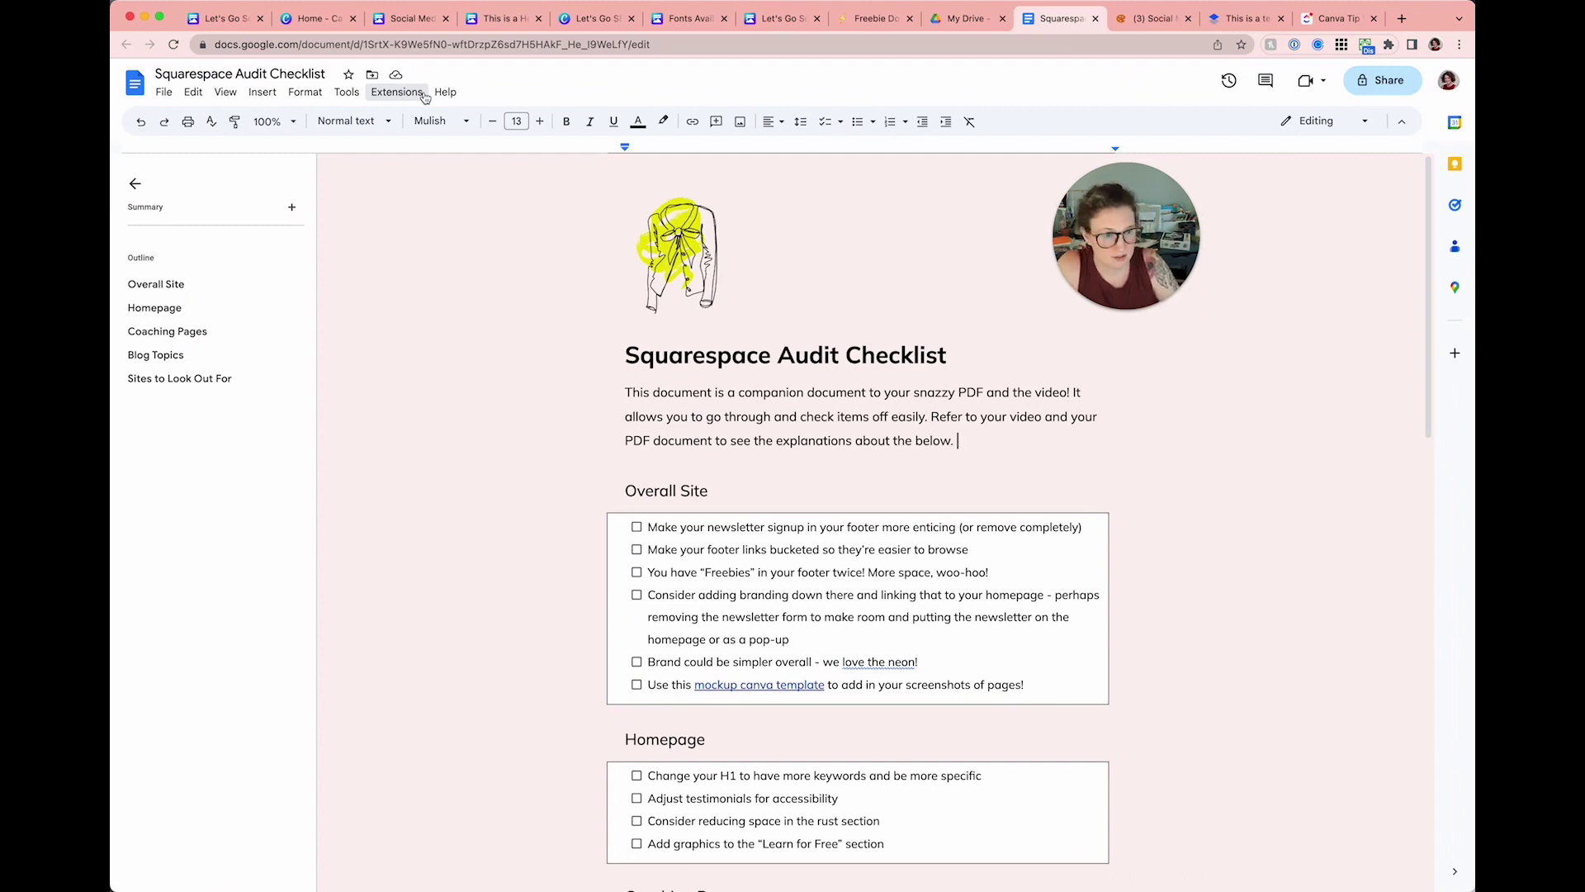
Step: Check the file options and doodle image, then go to the Drive TEMPLATES folder
{"action": "left_click", "coordinate": [162, 93]}
{"action": "left_click", "coordinate": [501, 296]}
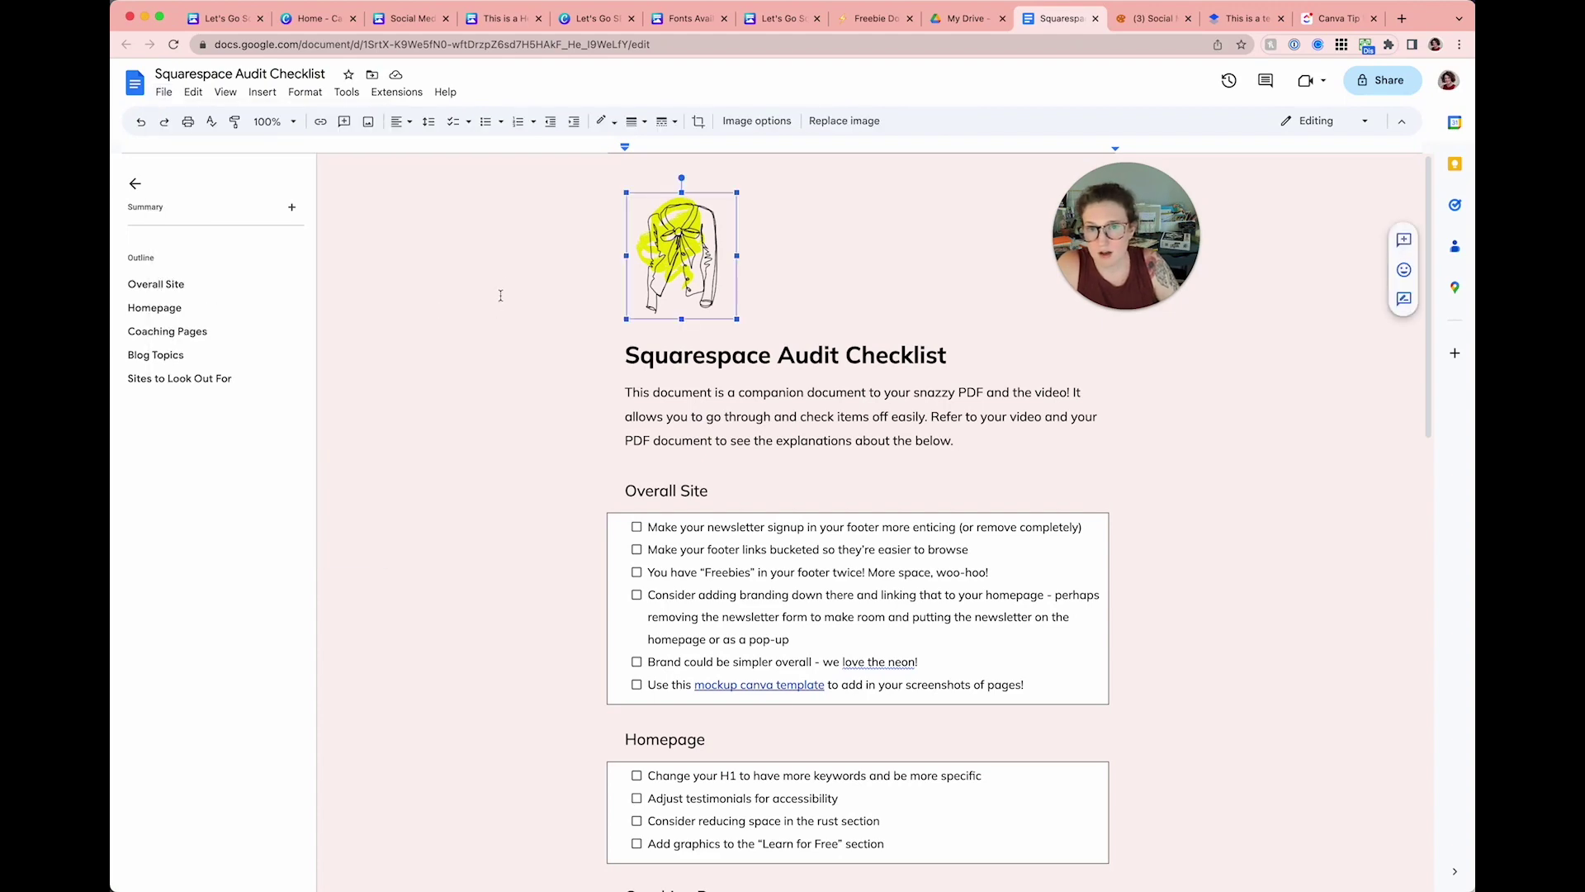
{"action": "left_click", "coordinate": [960, 18]}
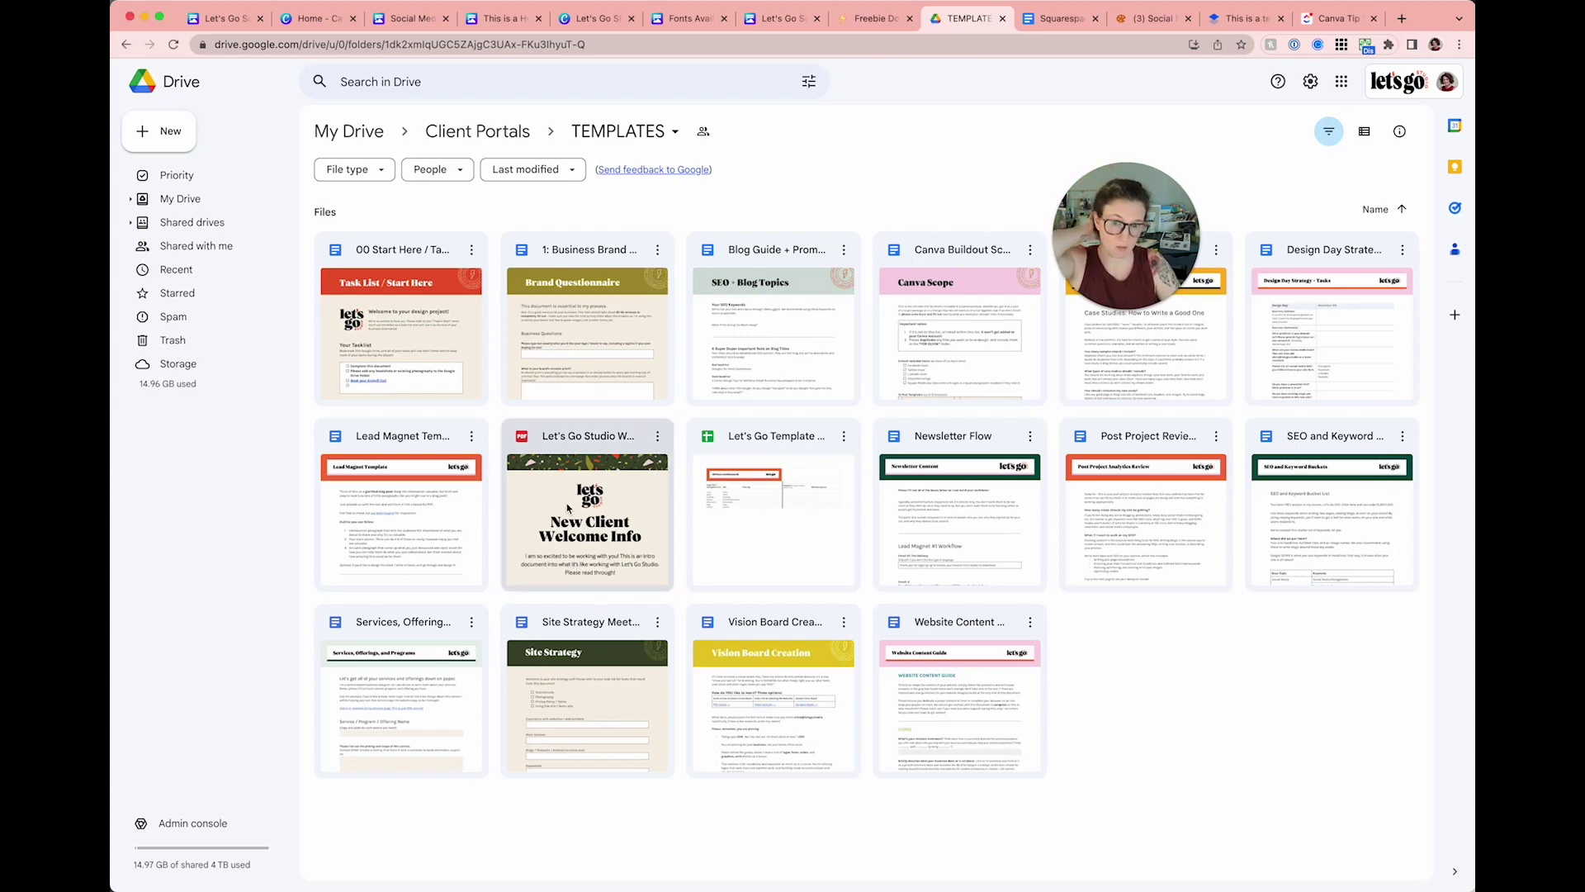
{"action": "left_click", "coordinate": [583, 350]}
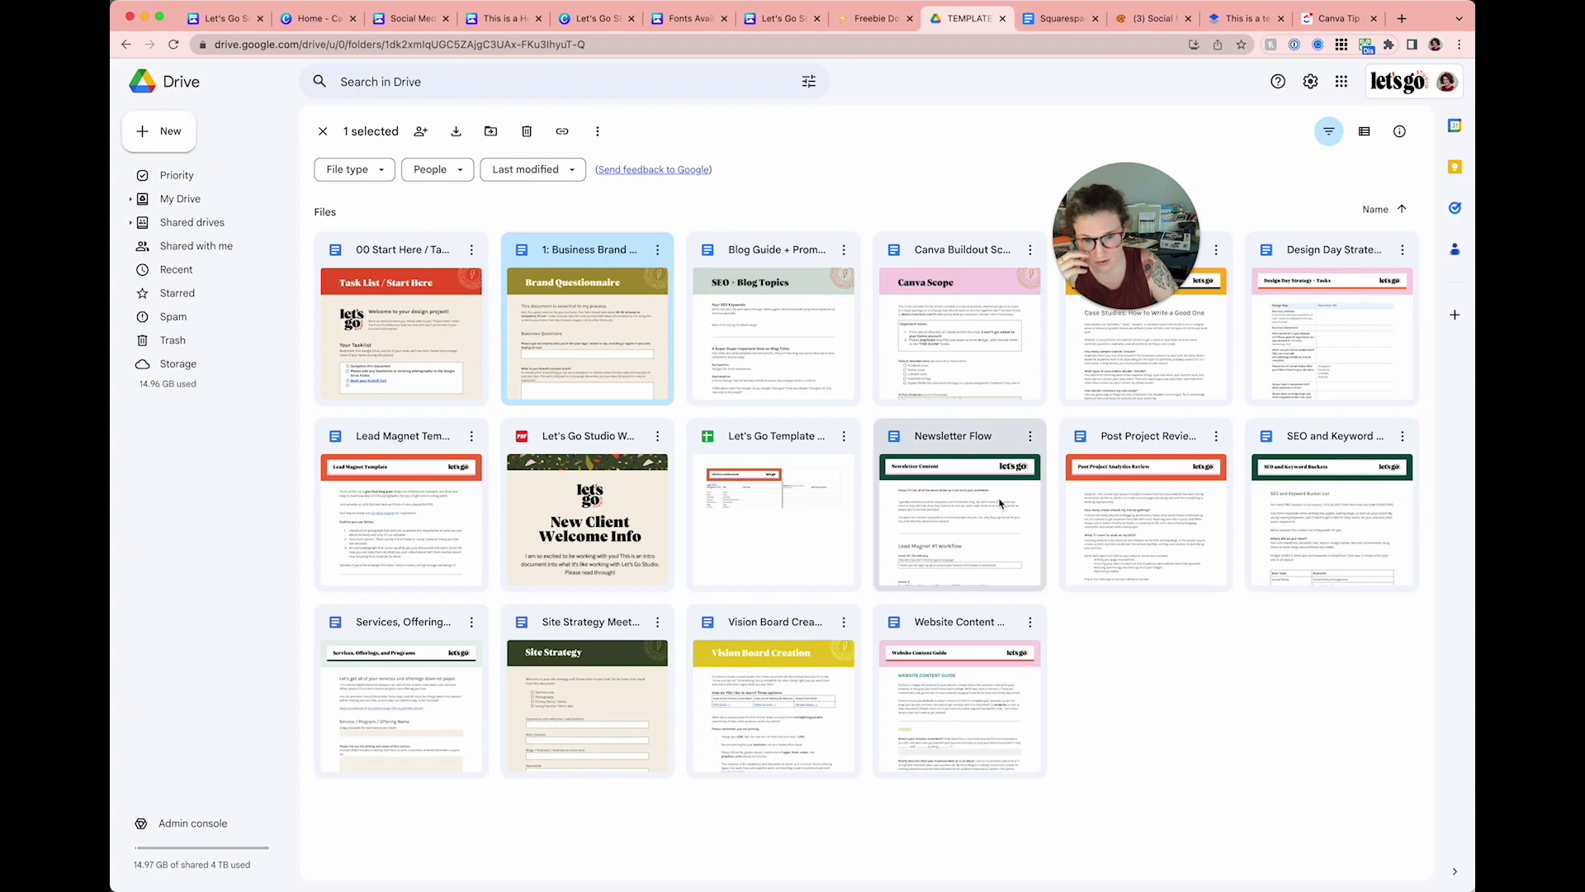
{"action": "double_click", "coordinate": [394, 360]}
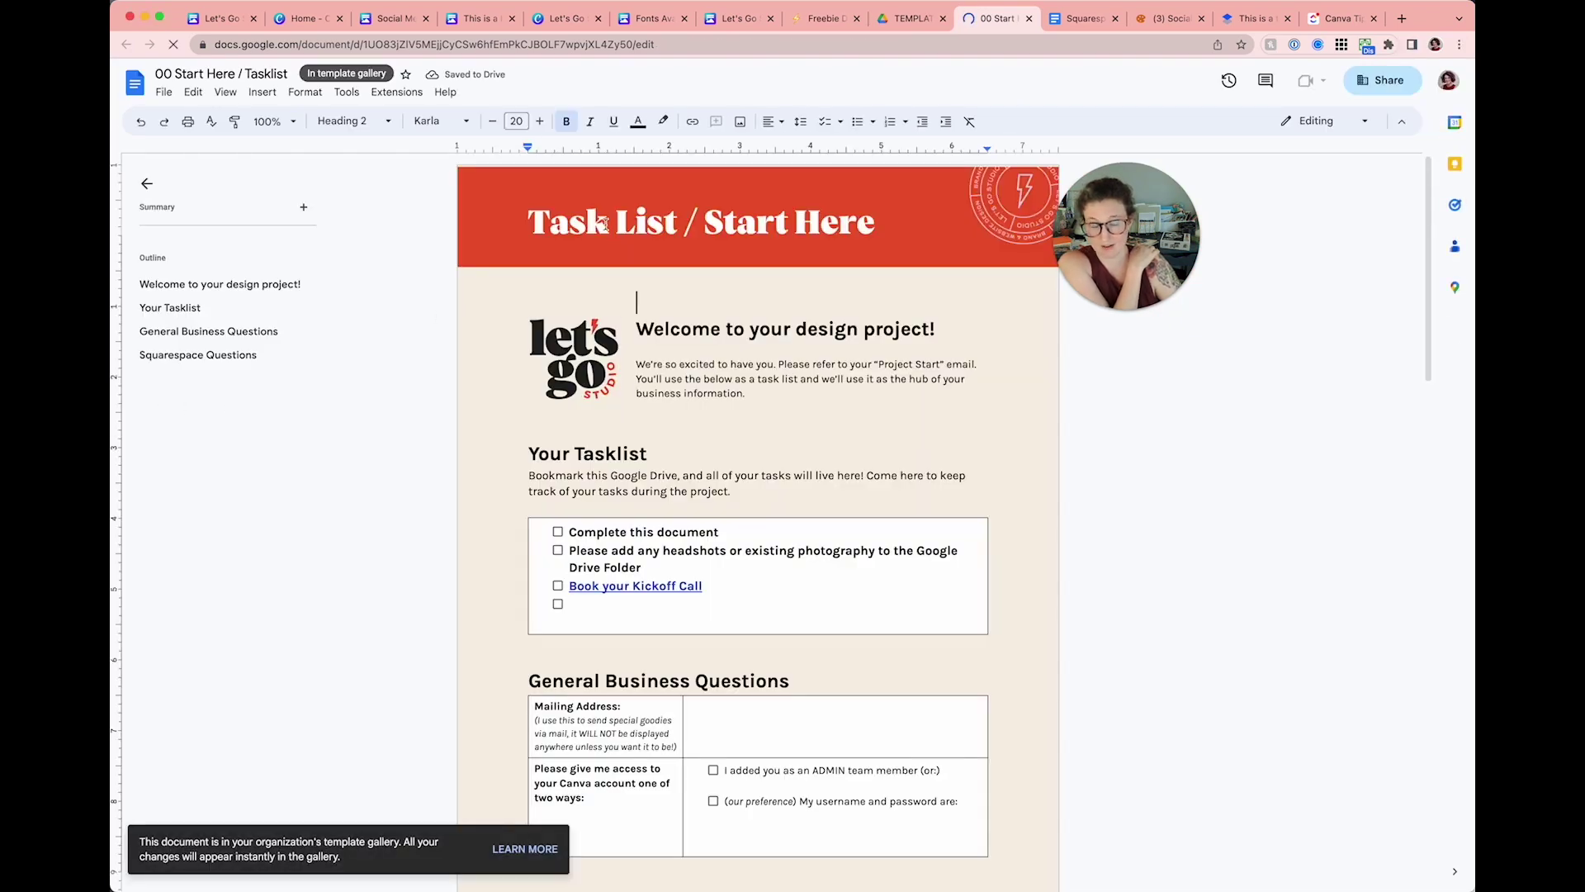
Step: Inspect the 00 Start Here template's Task List banner, Let's Go logo and remaining content
{"action": "left_click", "coordinate": [652, 223]}
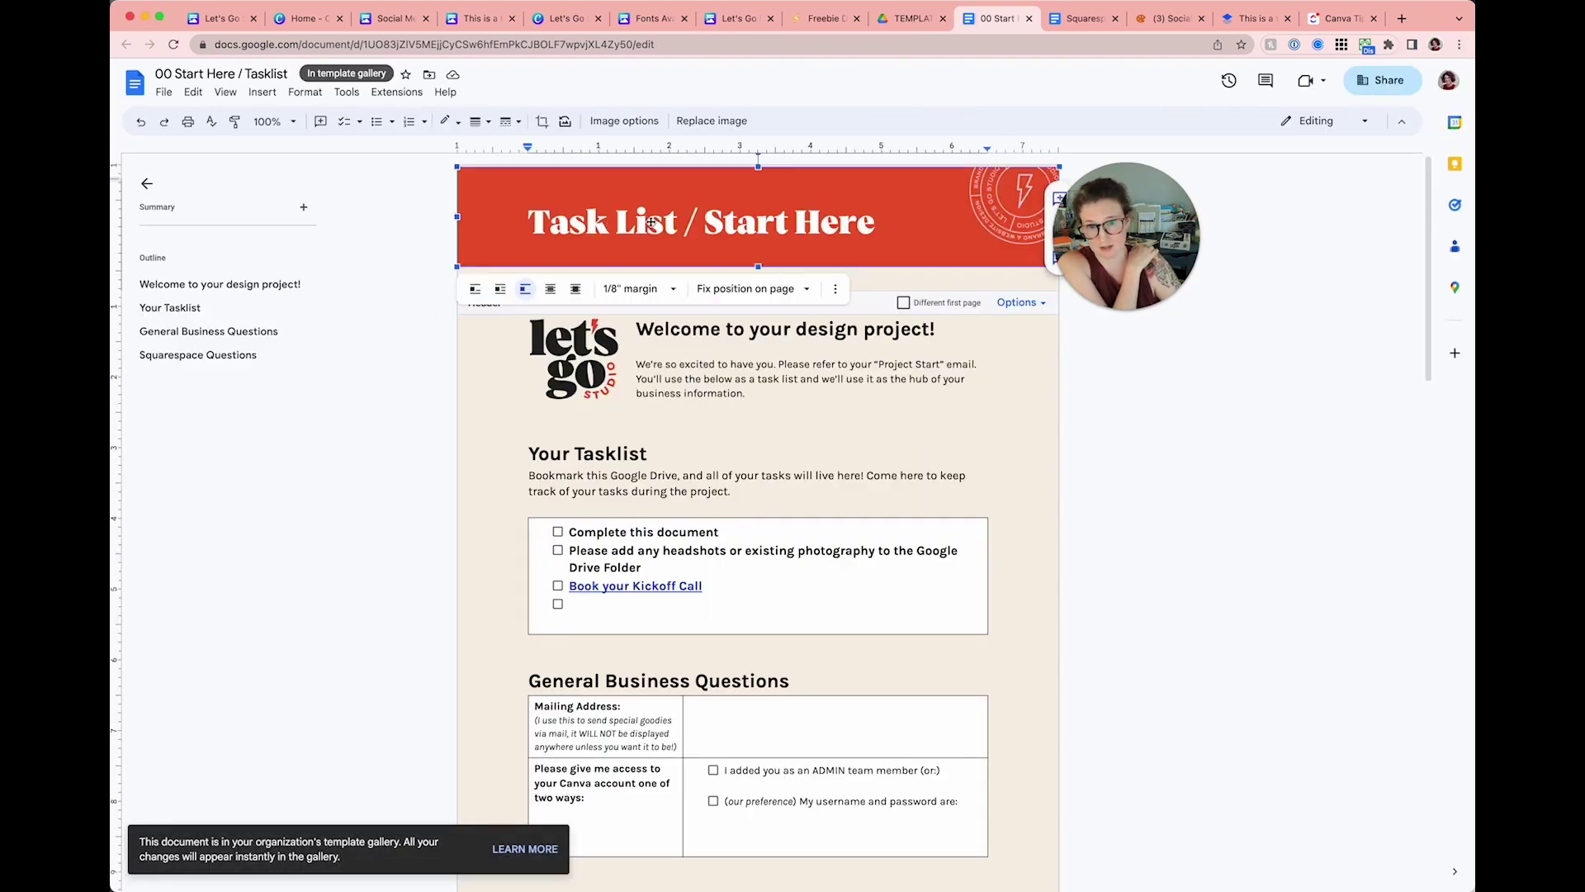
{"action": "left_click", "coordinate": [588, 367]}
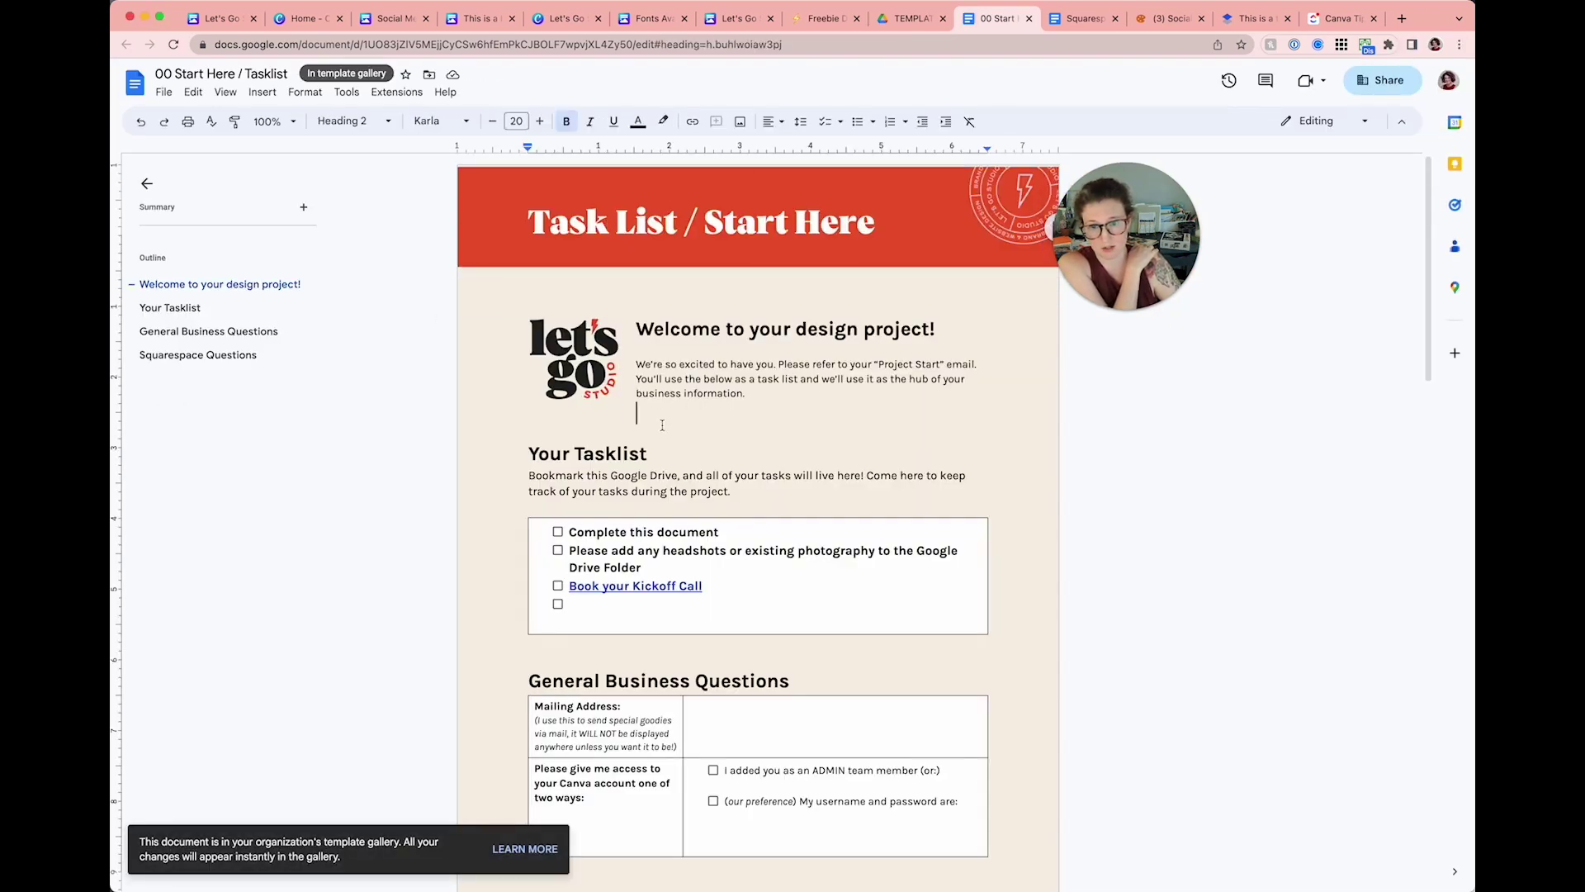
{"action": "left_click", "coordinate": [683, 368]}
{"action": "scroll", "coordinate": [683, 367], "scroll_direction": "down", "scroll_amount": 3}
{"action": "scroll", "coordinate": [683, 367], "scroll_direction": "down", "scroll_amount": 20}
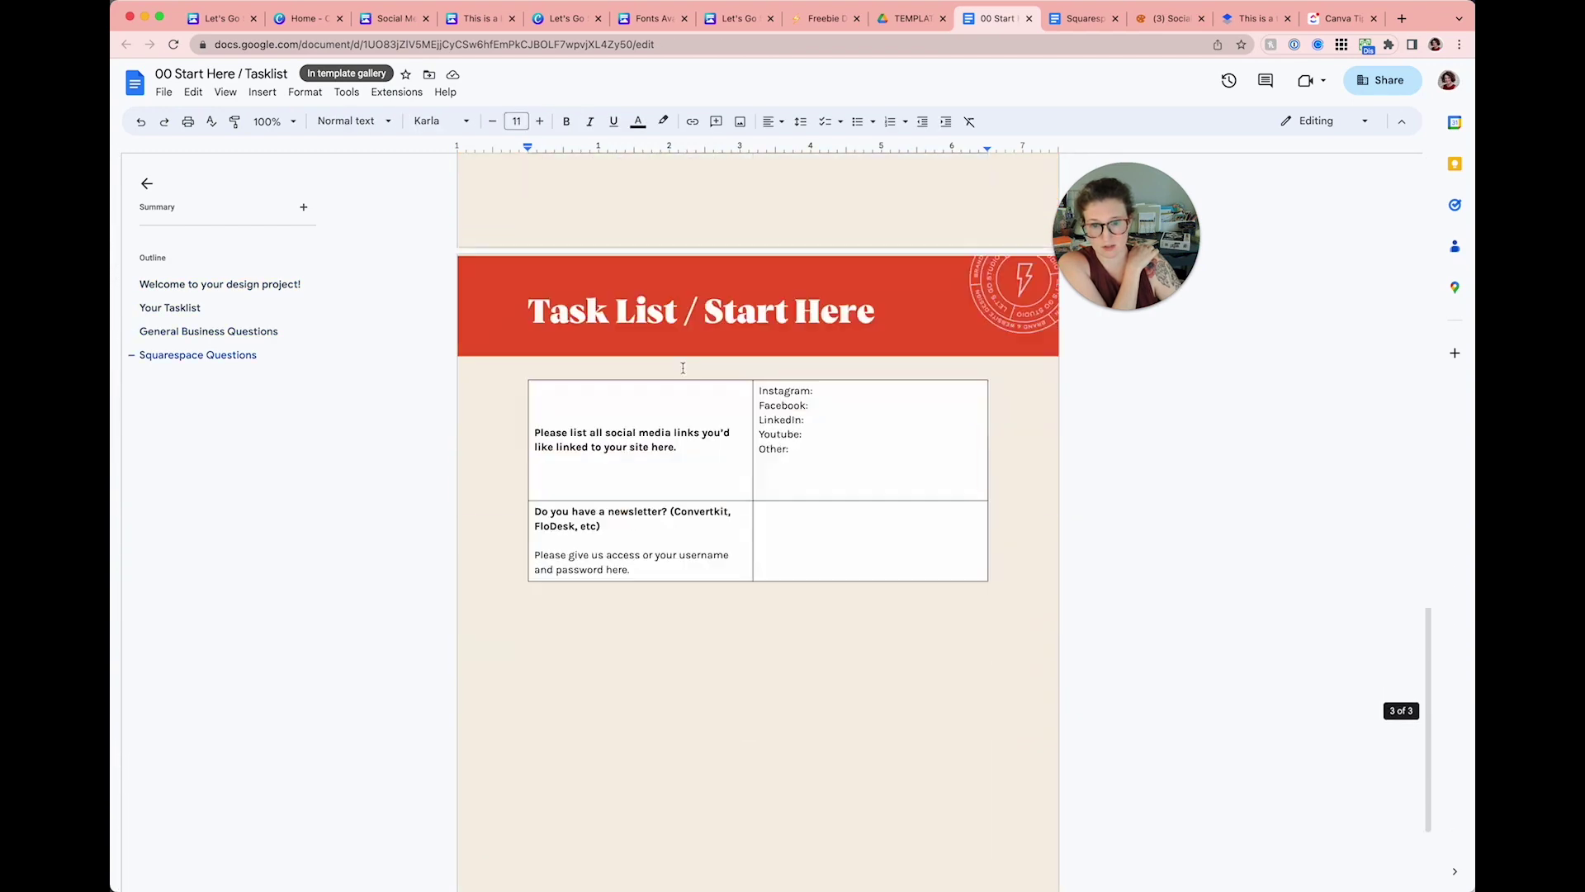
{"action": "scroll", "coordinate": [683, 368], "scroll_direction": "up", "scroll_amount": 20}
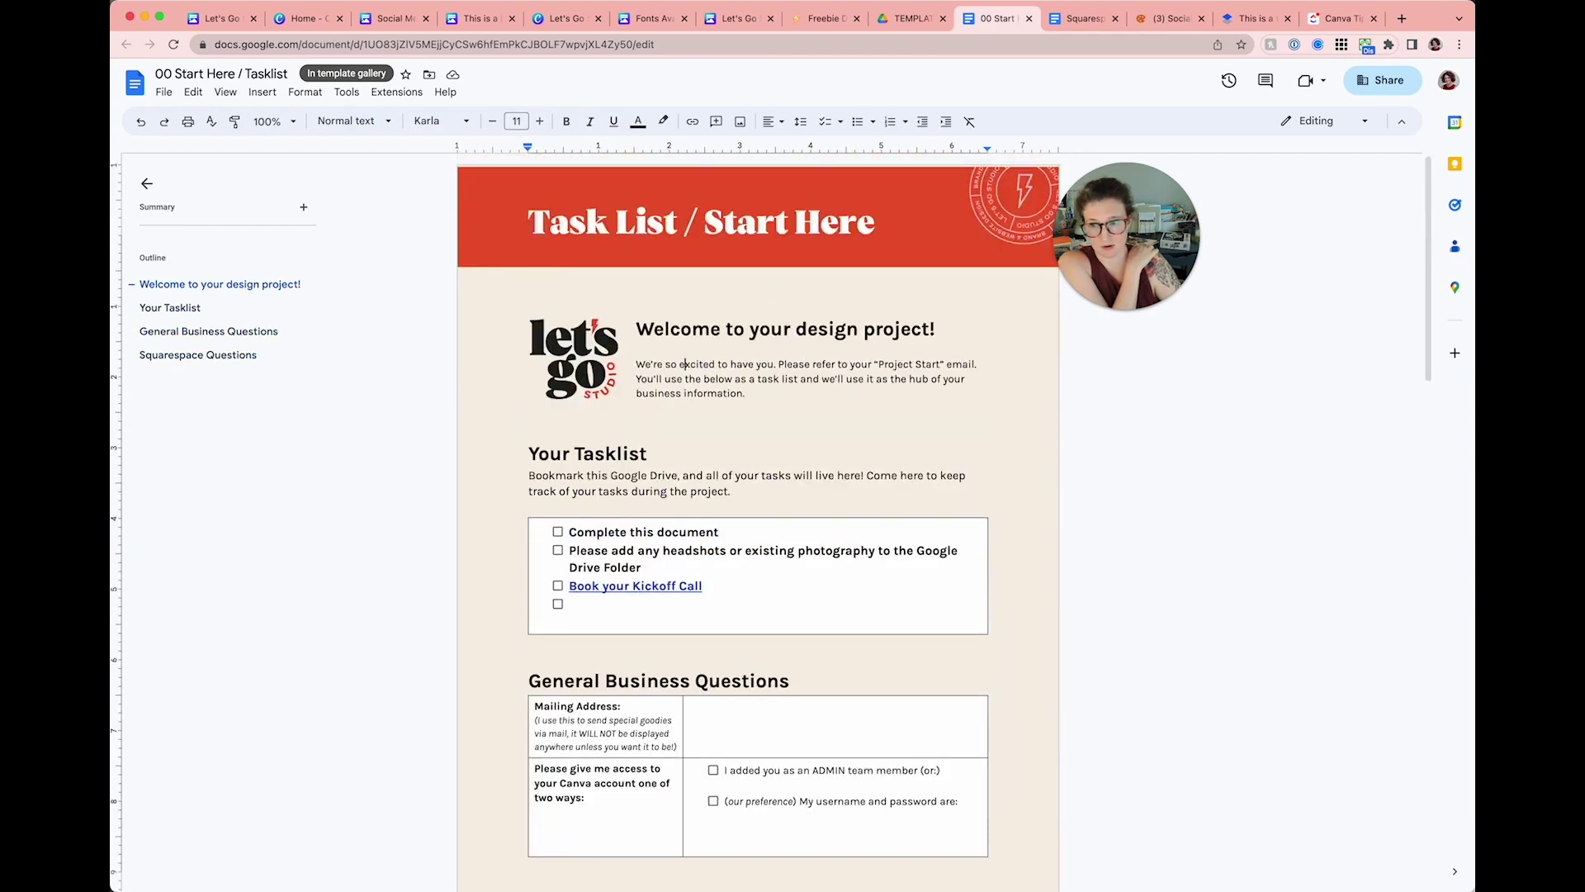
{"action": "left_click", "coordinate": [1172, 18]}
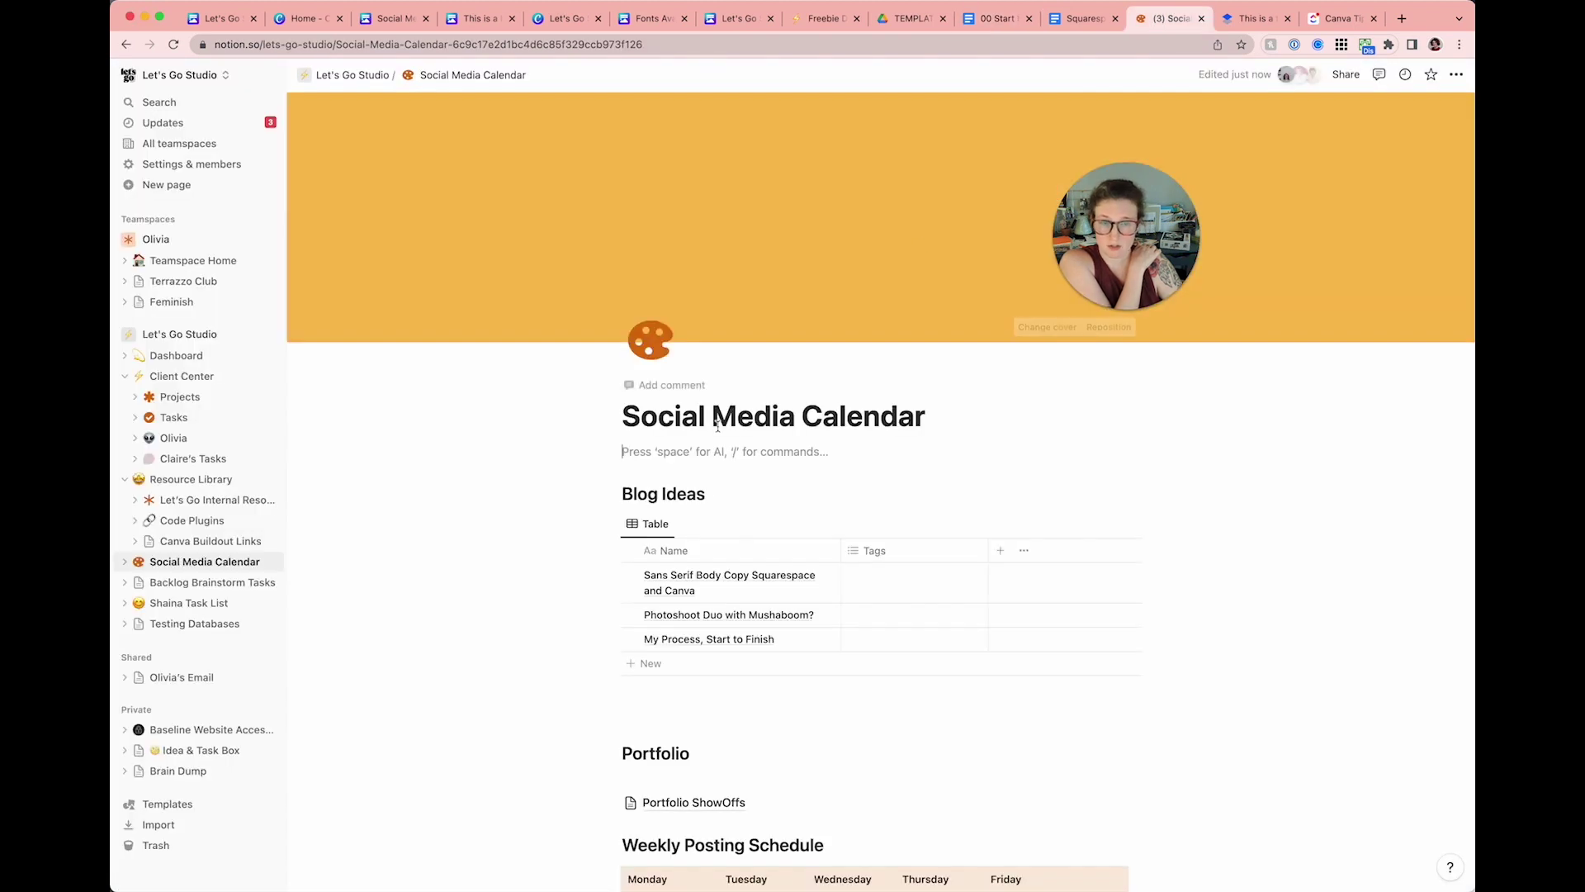
Step: Add an empty new line below the five-item Canva Tip Weekly checklist in Notion
{"action": "scroll", "coordinate": [719, 431], "scroll_direction": "down", "scroll_amount": 3}
{"action": "scroll", "coordinate": [719, 428], "scroll_direction": "up", "scroll_amount": 2}
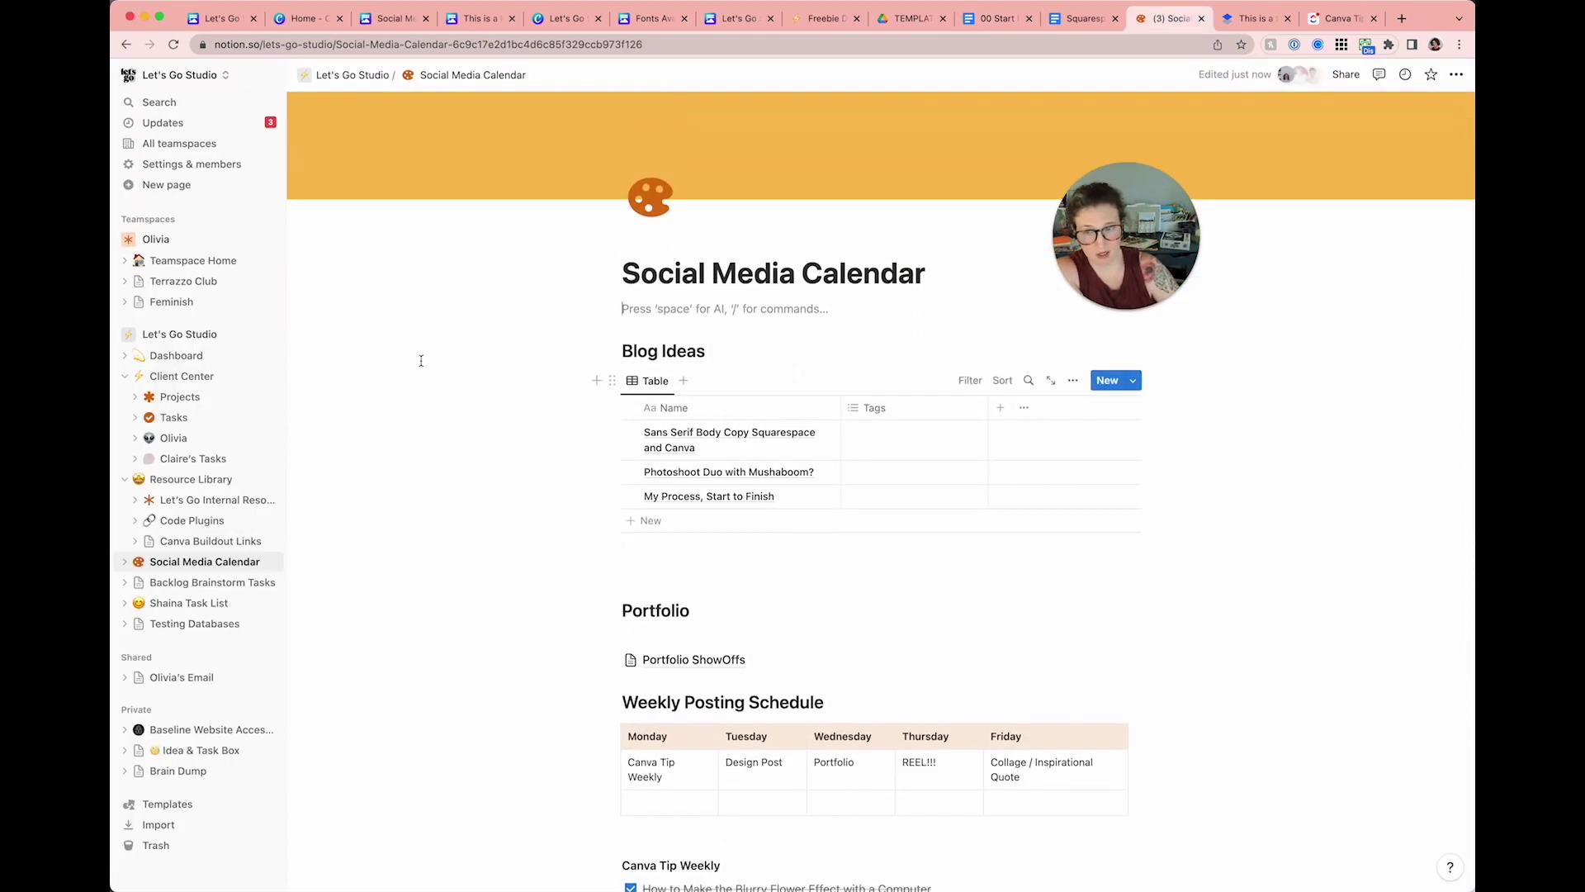
{"action": "scroll", "coordinate": [578, 352], "scroll_direction": "down", "scroll_amount": 2}
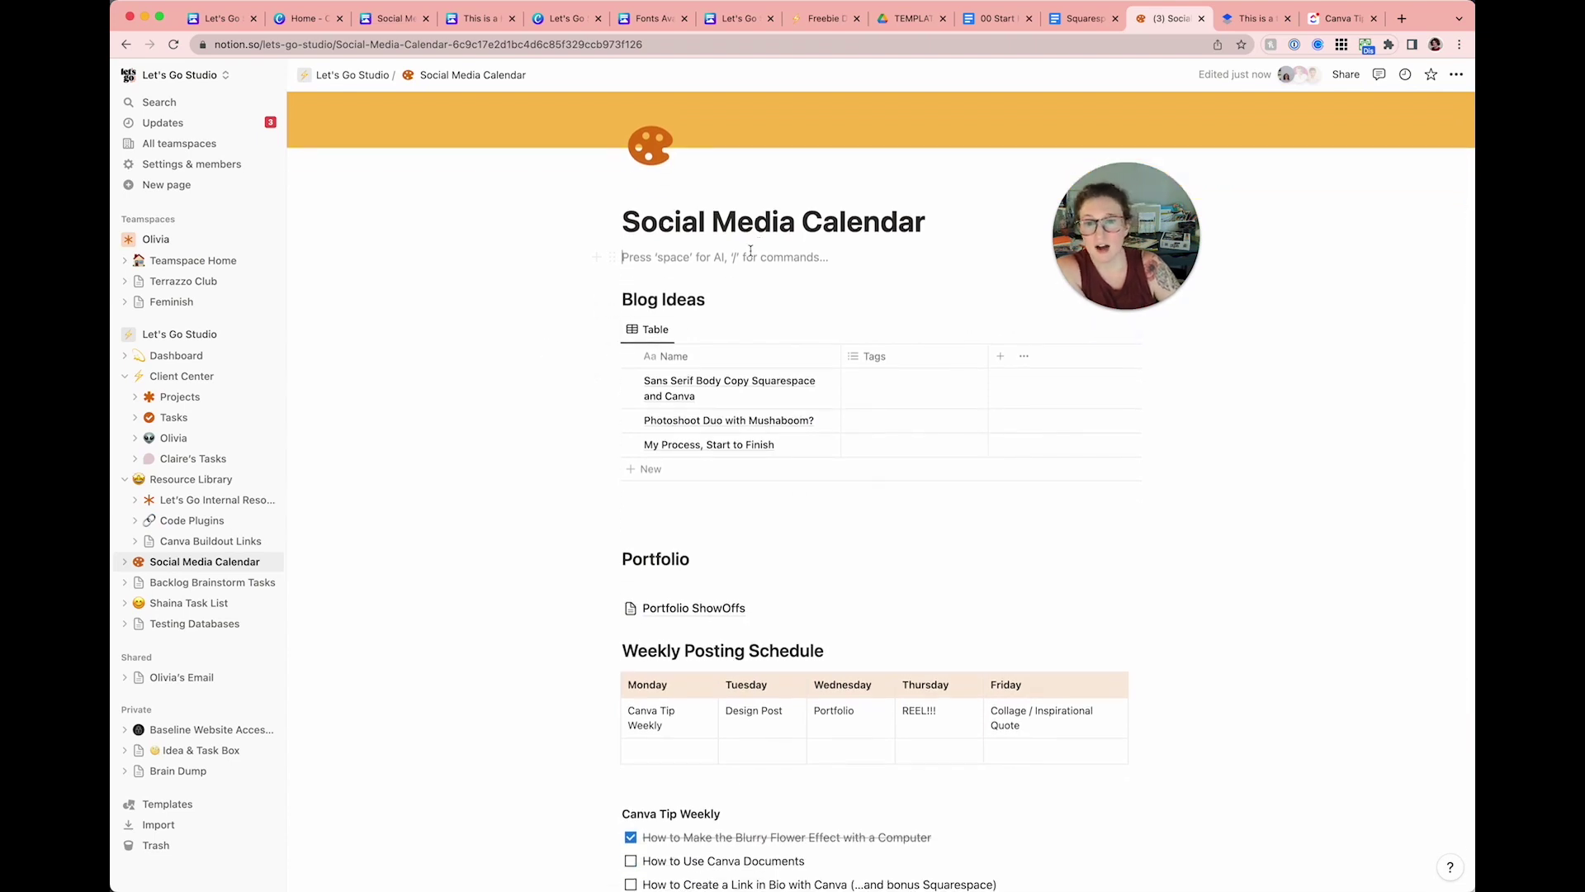
{"action": "scroll", "coordinate": [751, 251], "scroll_direction": "down", "scroll_amount": 5}
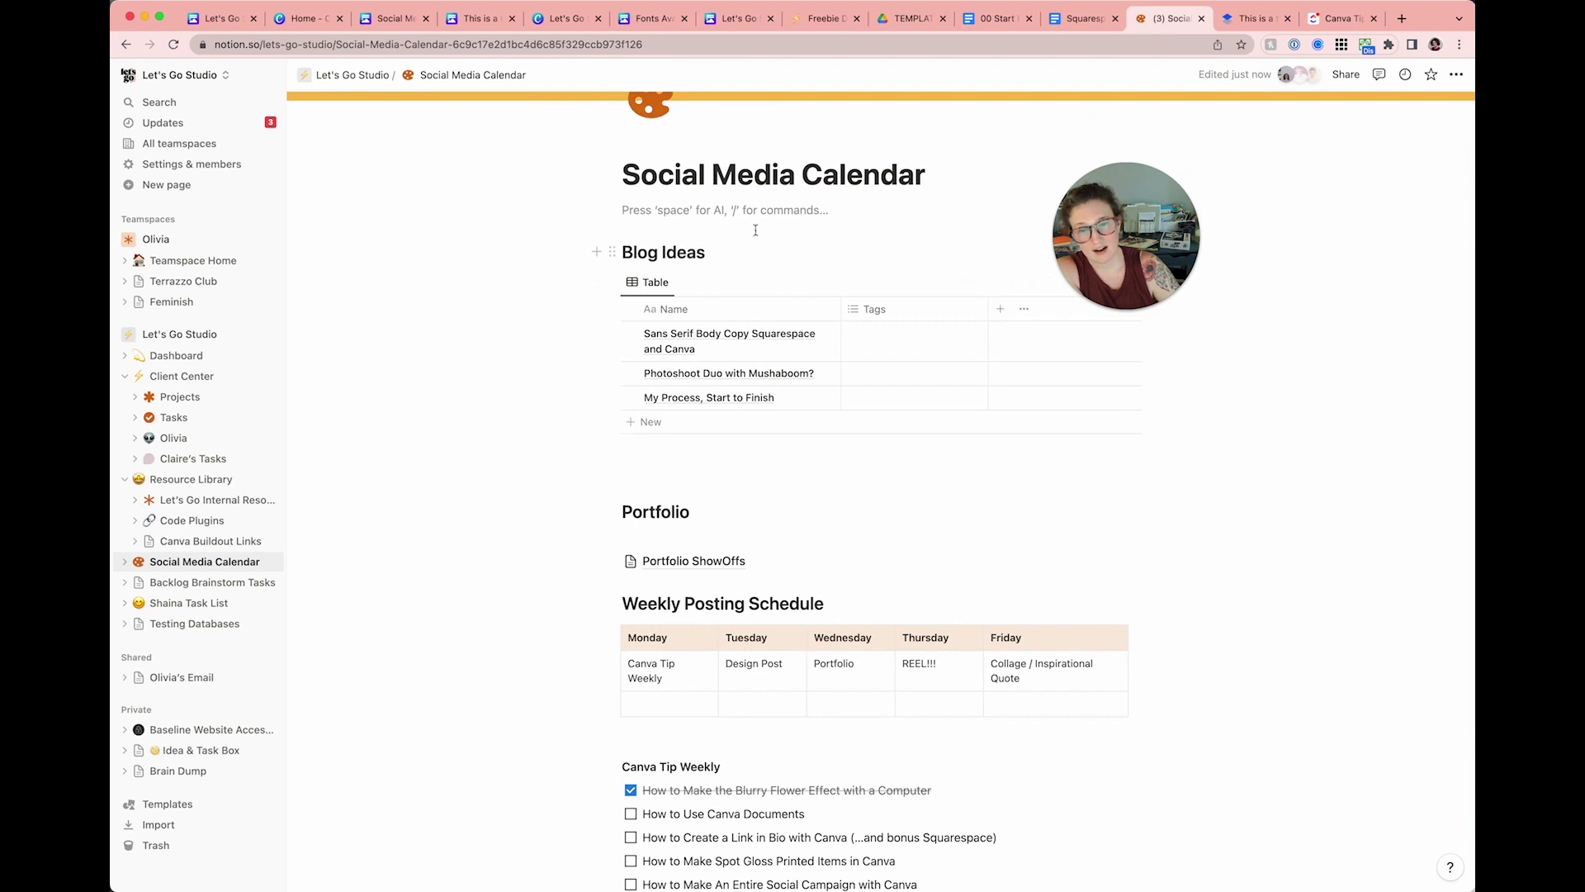
{"action": "left_click", "coordinate": [679, 196]}
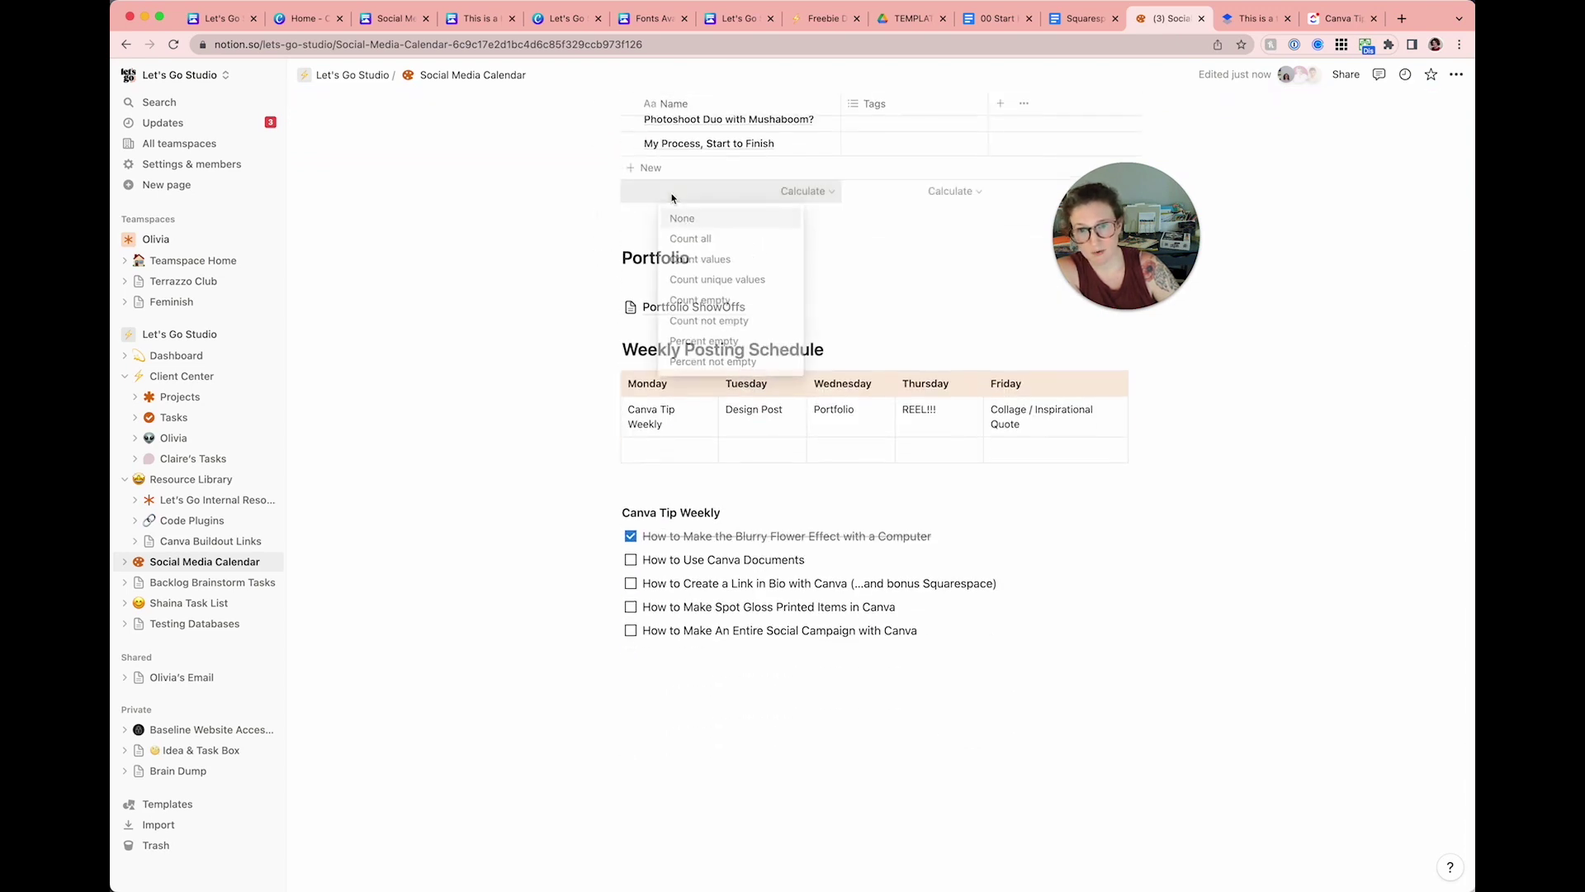
{"action": "left_click", "coordinate": [611, 643]}
{"action": "left_click", "coordinate": [645, 715]}
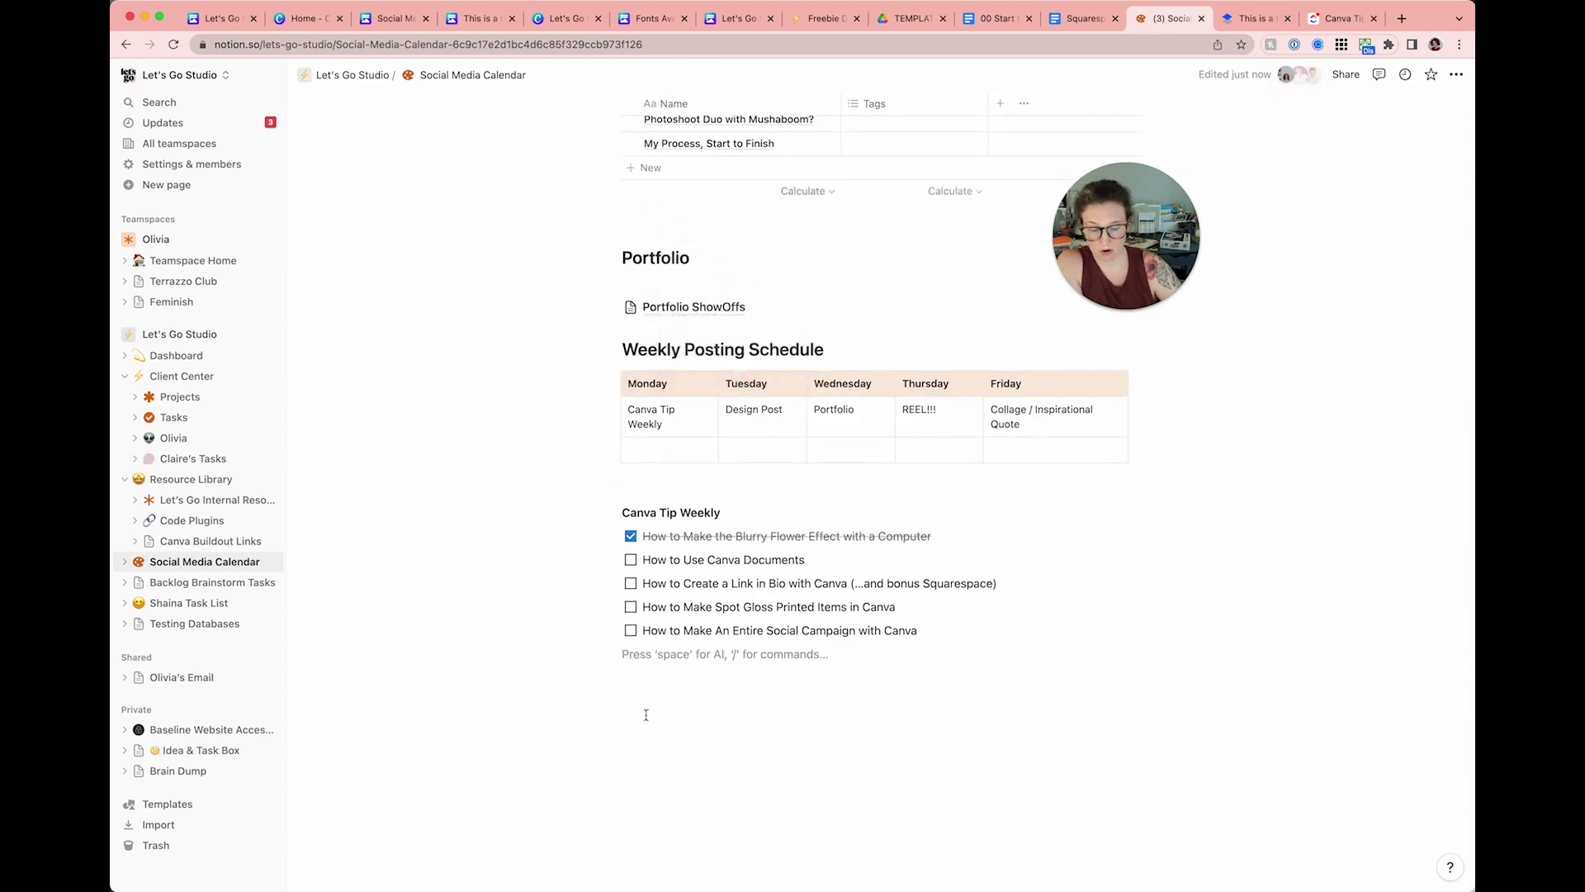
Step: Type a slash on the new line, browse the block-type menu, then dismiss it without inserting anything
{"action": "type", "text": "/"}
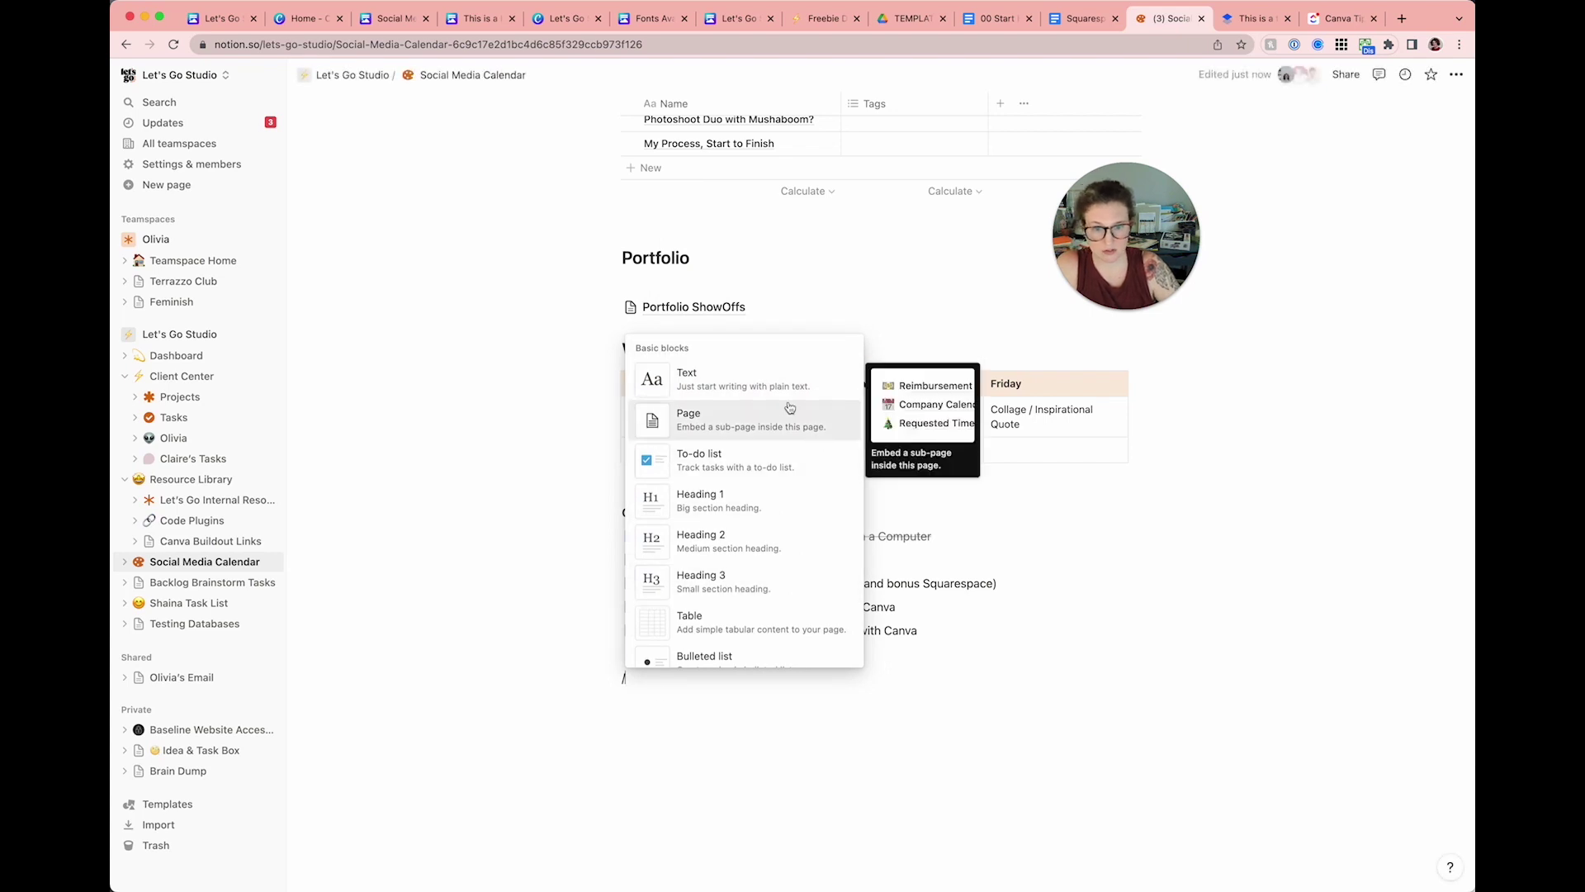
{"action": "scroll", "coordinate": [736, 583], "scroll_direction": "down", "scroll_amount": 4}
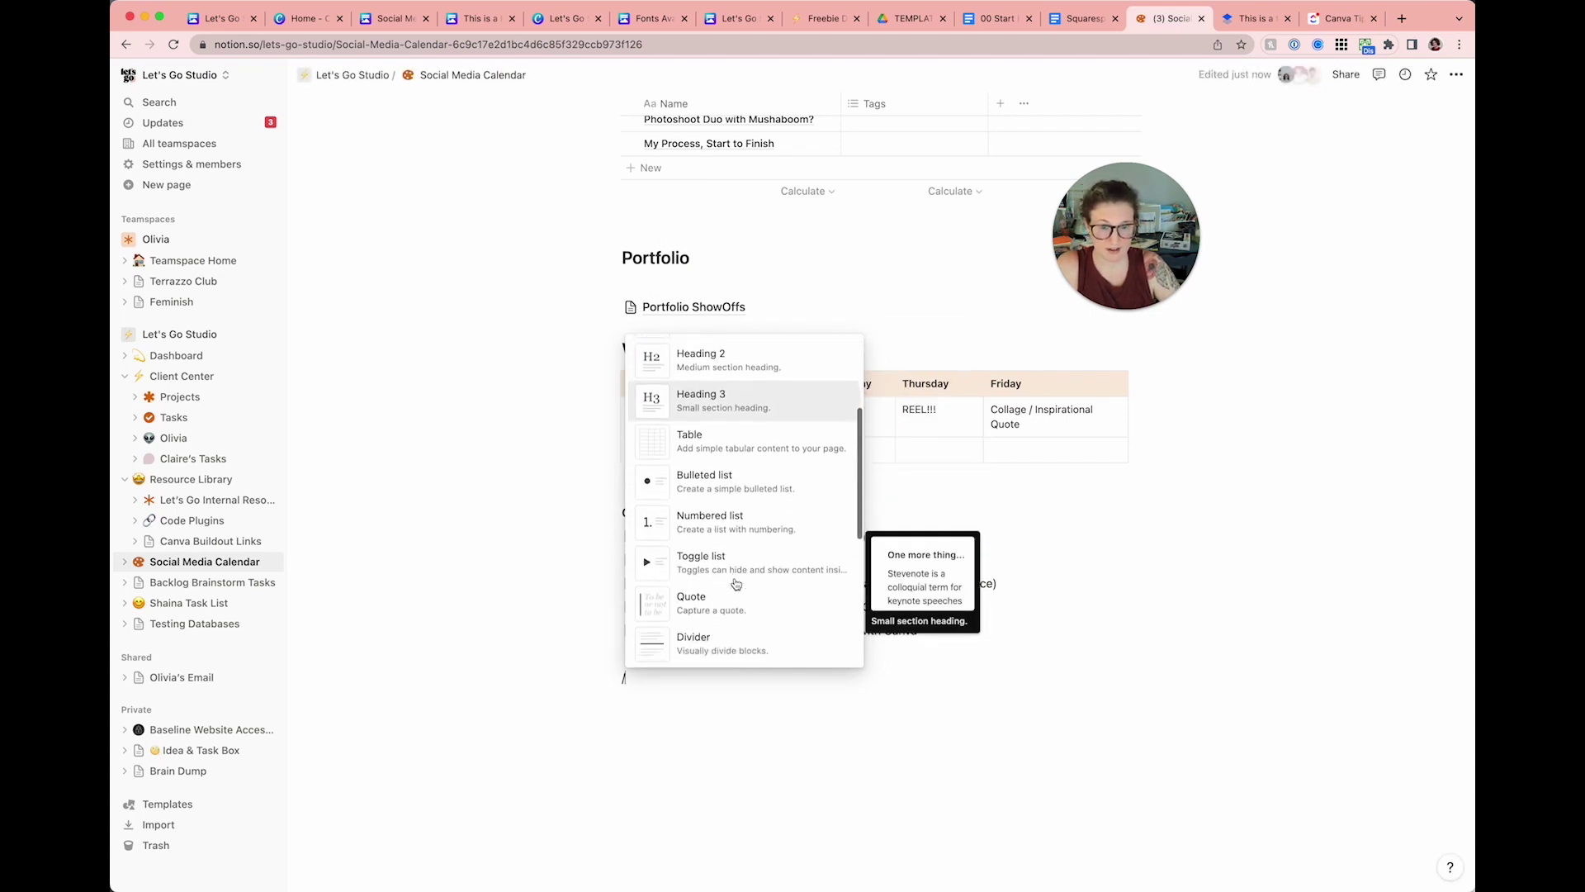
{"action": "scroll", "coordinate": [736, 583], "scroll_direction": "down", "scroll_amount": 2}
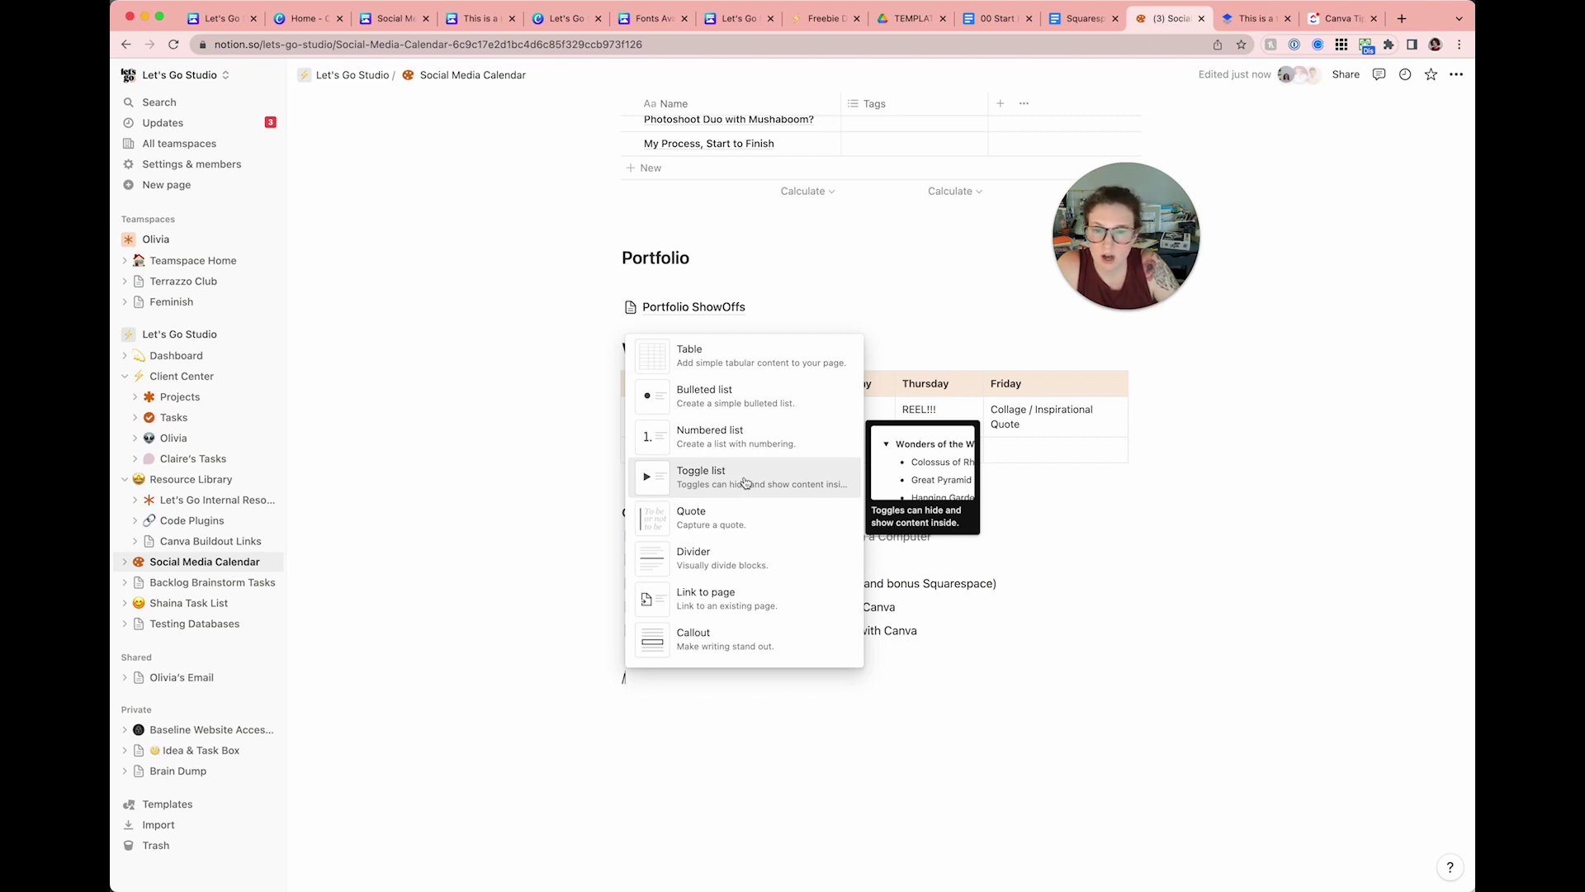
{"action": "scroll", "coordinate": [734, 510], "scroll_direction": "down", "scroll_amount": 1}
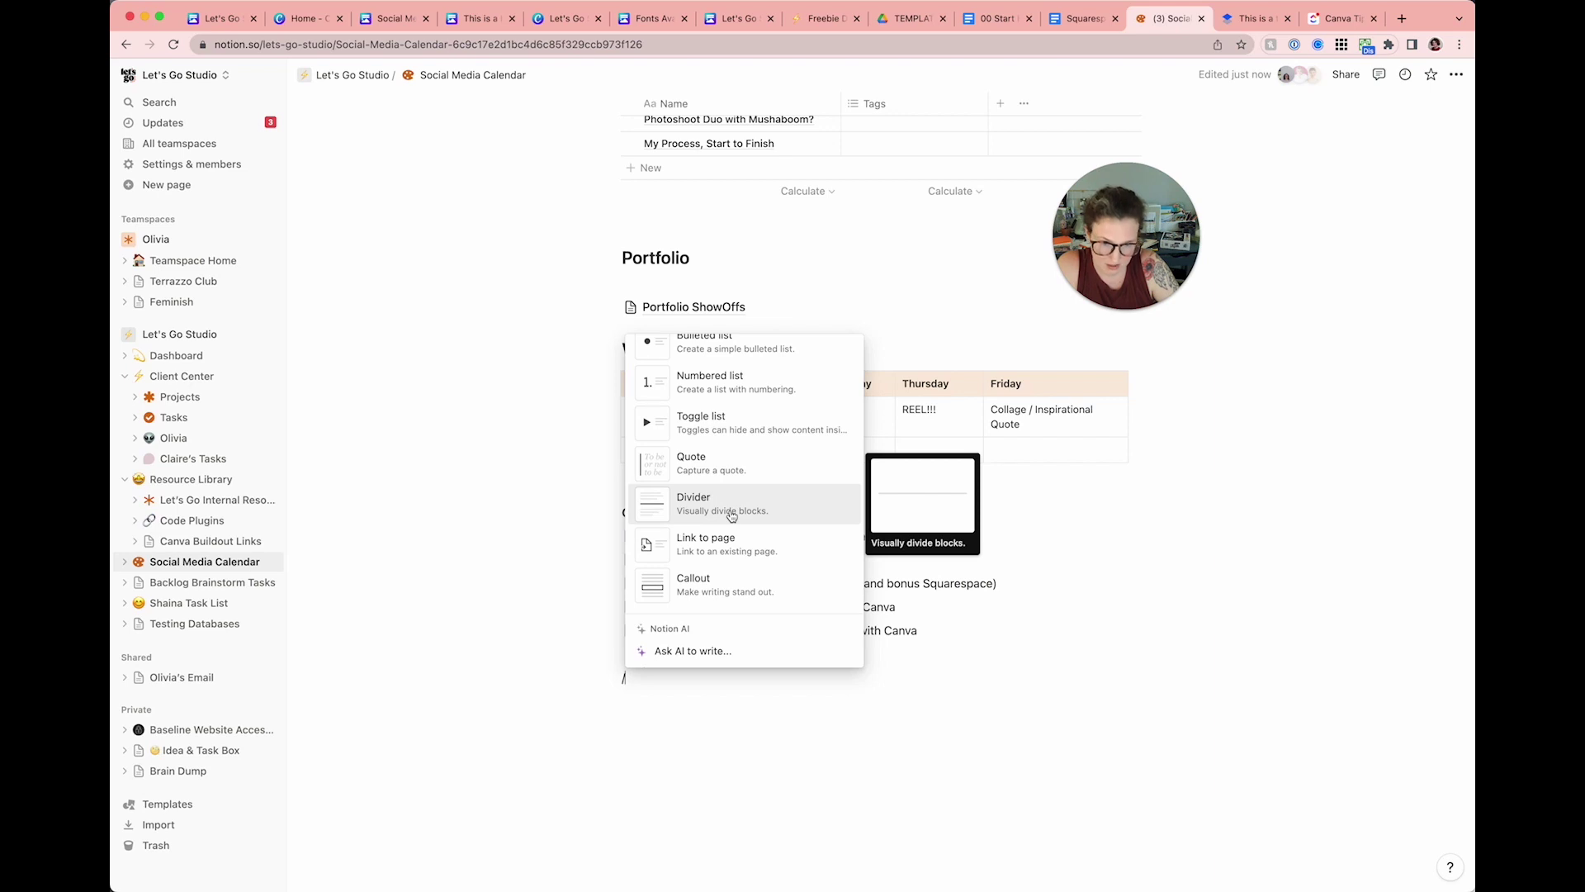
{"action": "scroll", "coordinate": [731, 514], "scroll_direction": "down", "scroll_amount": 1}
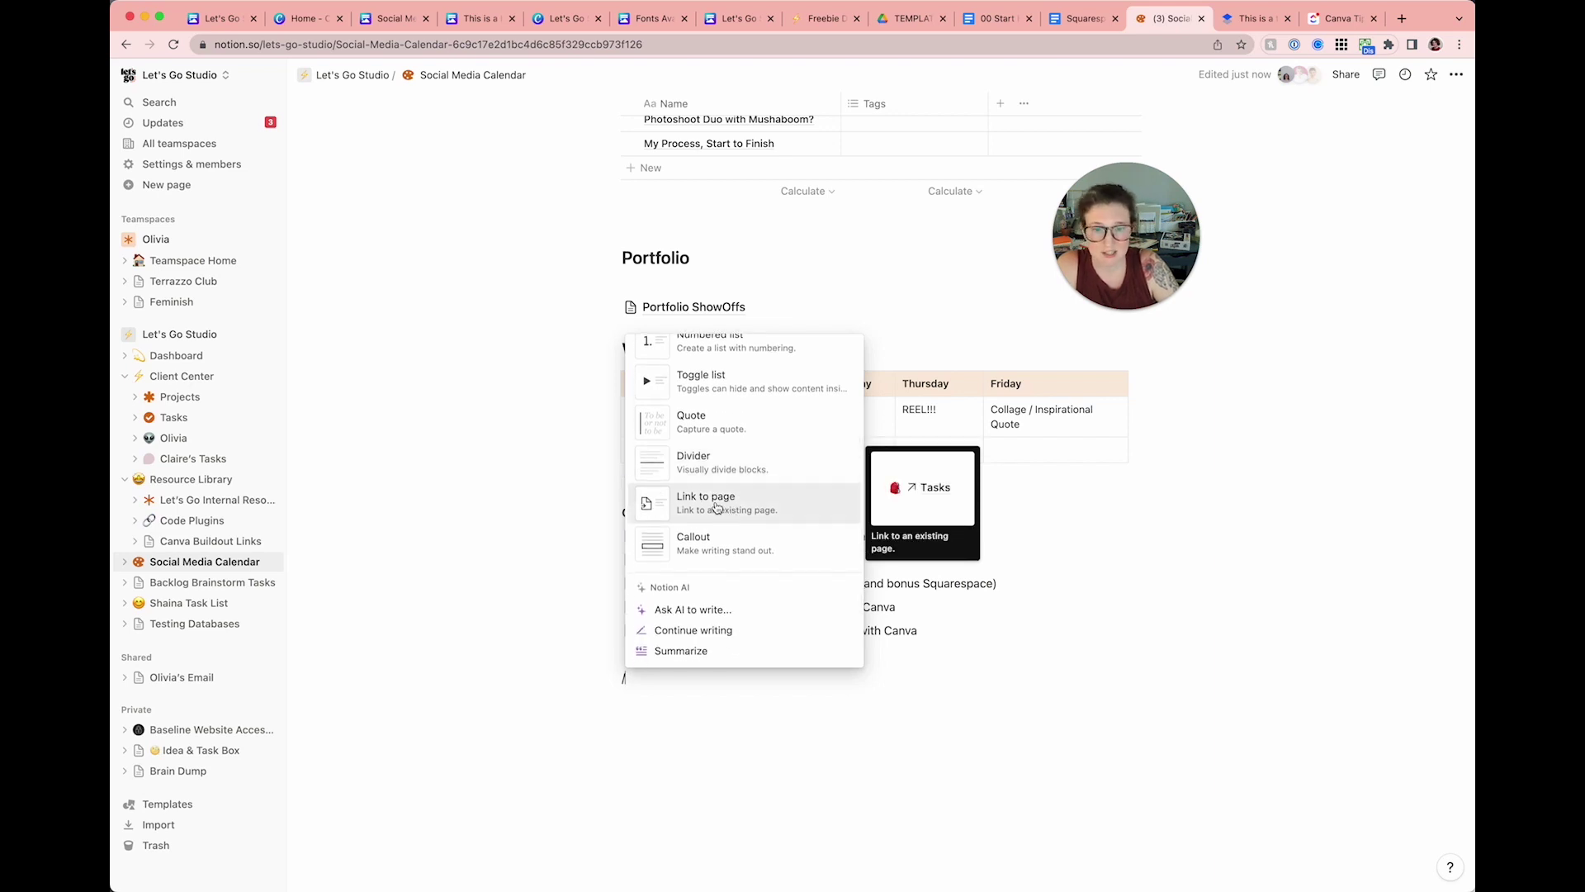
{"action": "scroll", "coordinate": [717, 507], "scroll_direction": "down", "scroll_amount": 4}
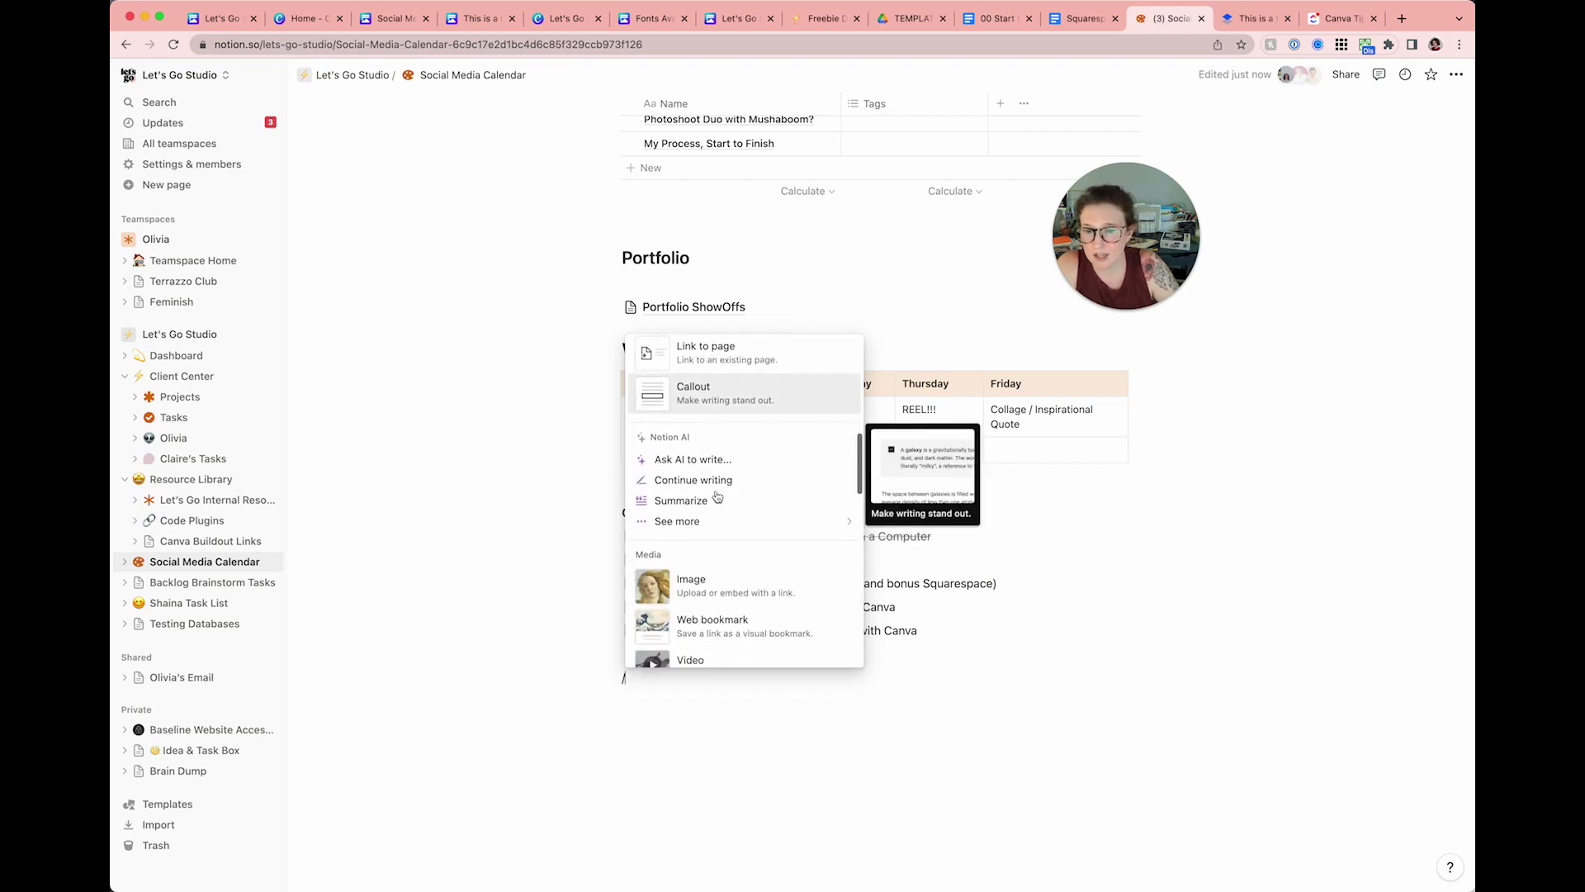
{"action": "scroll", "coordinate": [702, 462], "scroll_direction": "down", "scroll_amount": 10}
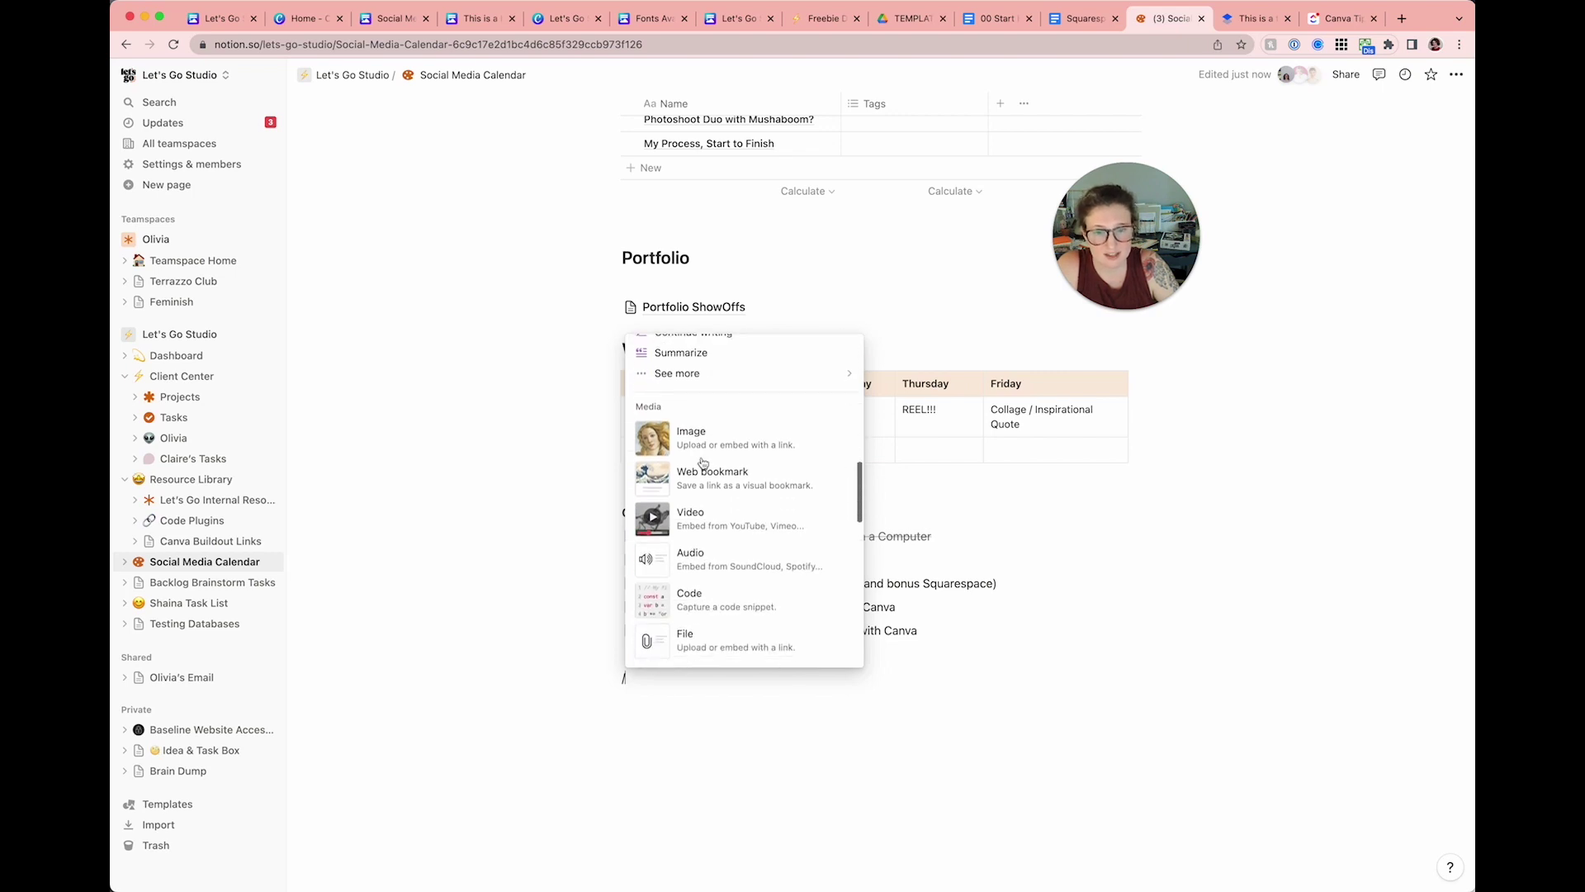
{"action": "scroll", "coordinate": [735, 527], "scroll_direction": "down", "scroll_amount": 3}
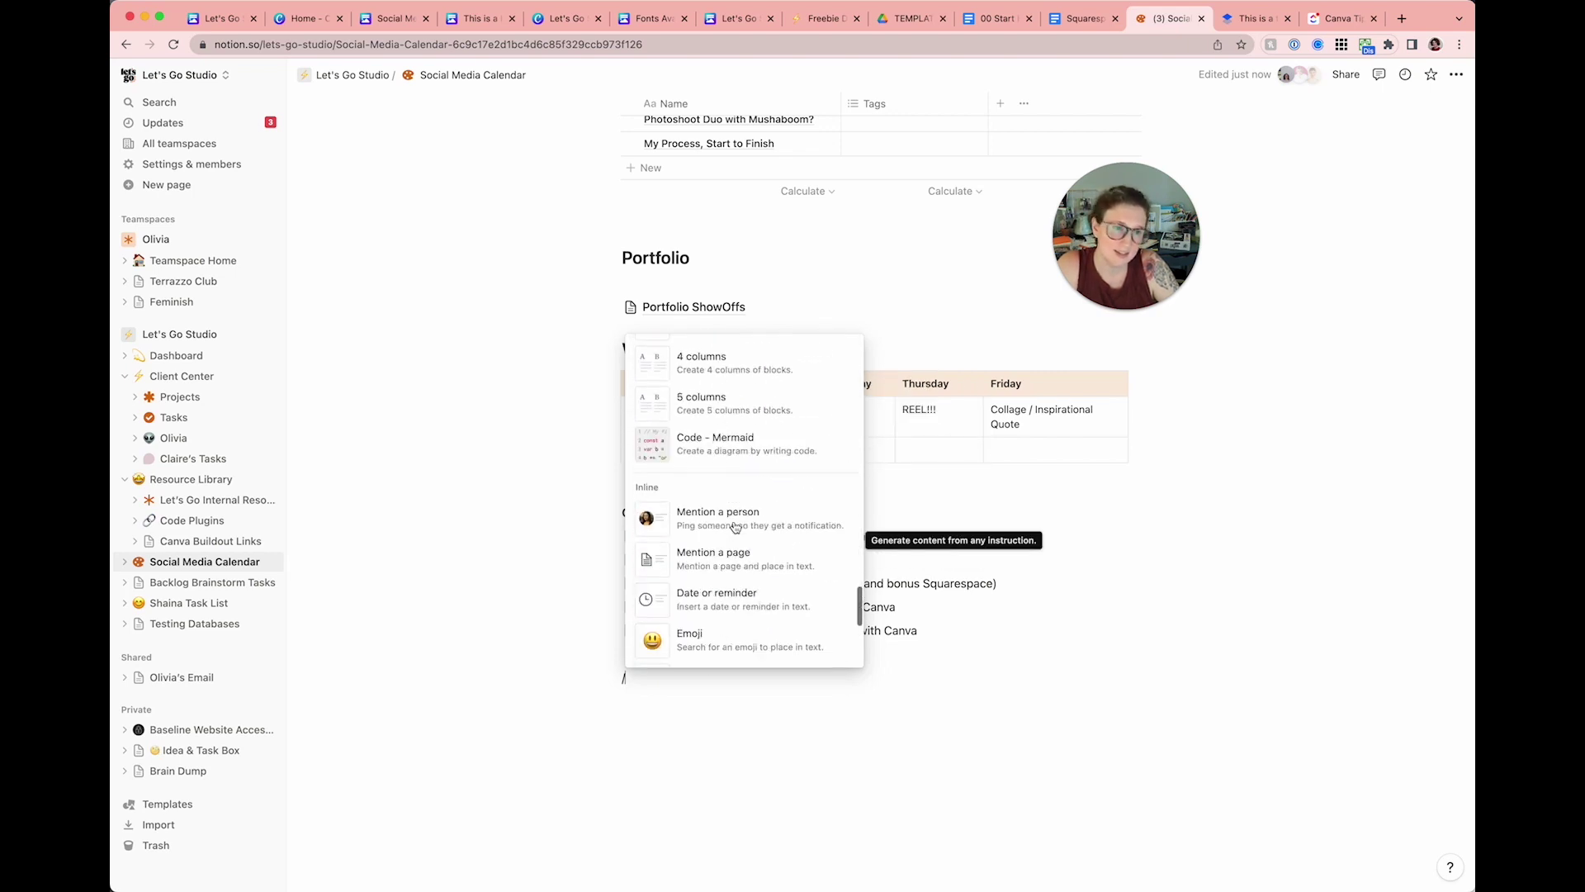
{"action": "scroll", "coordinate": [735, 527], "scroll_direction": "up", "scroll_amount": 15}
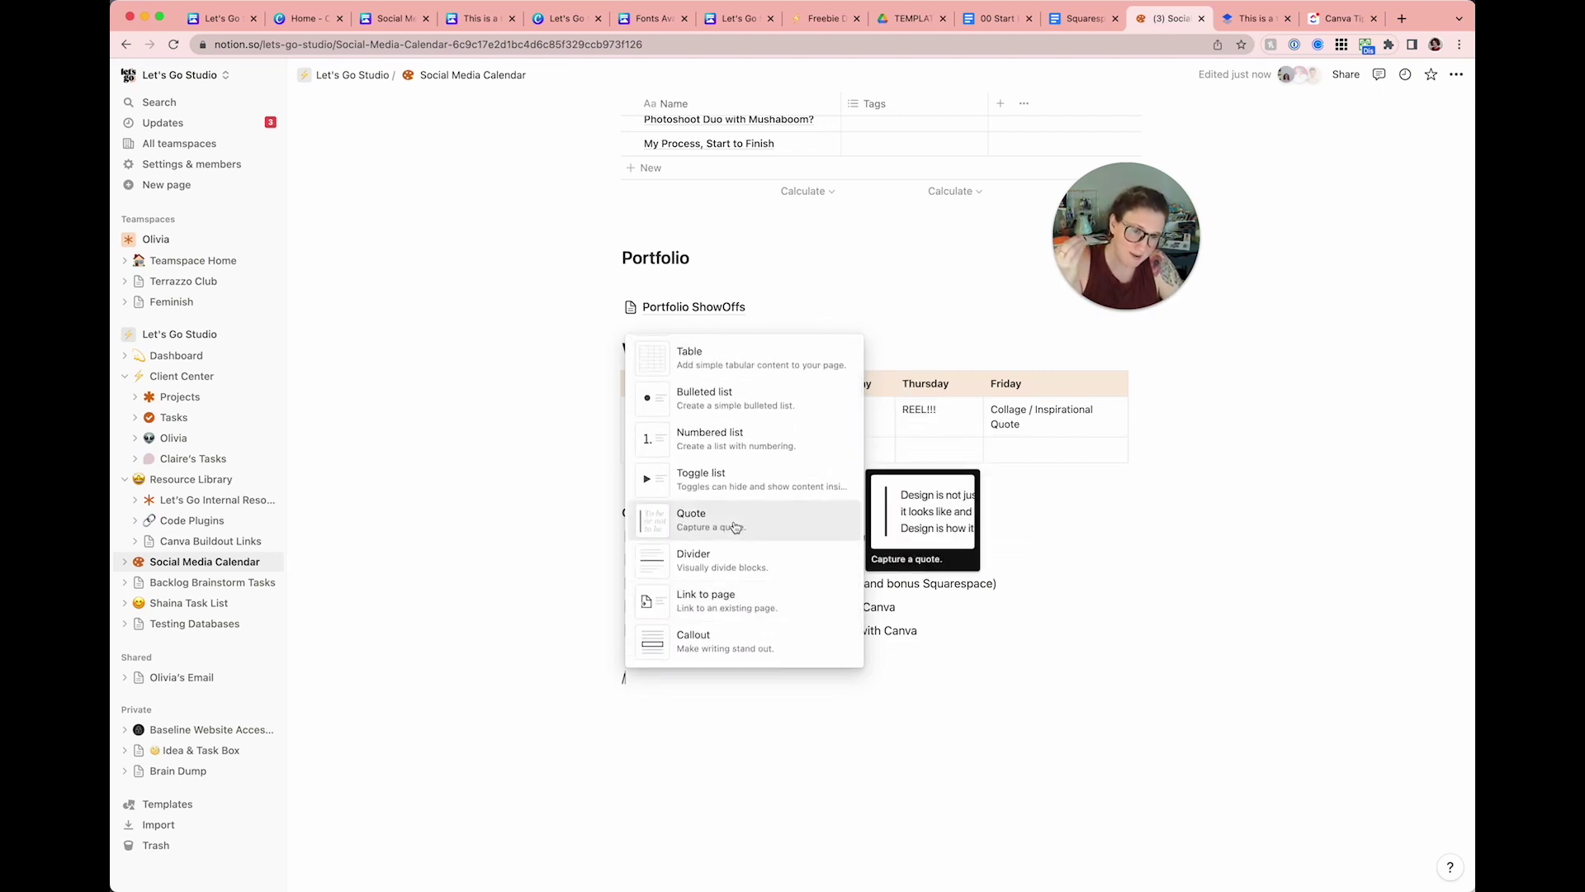
{"action": "left_click", "coordinate": [695, 258]}
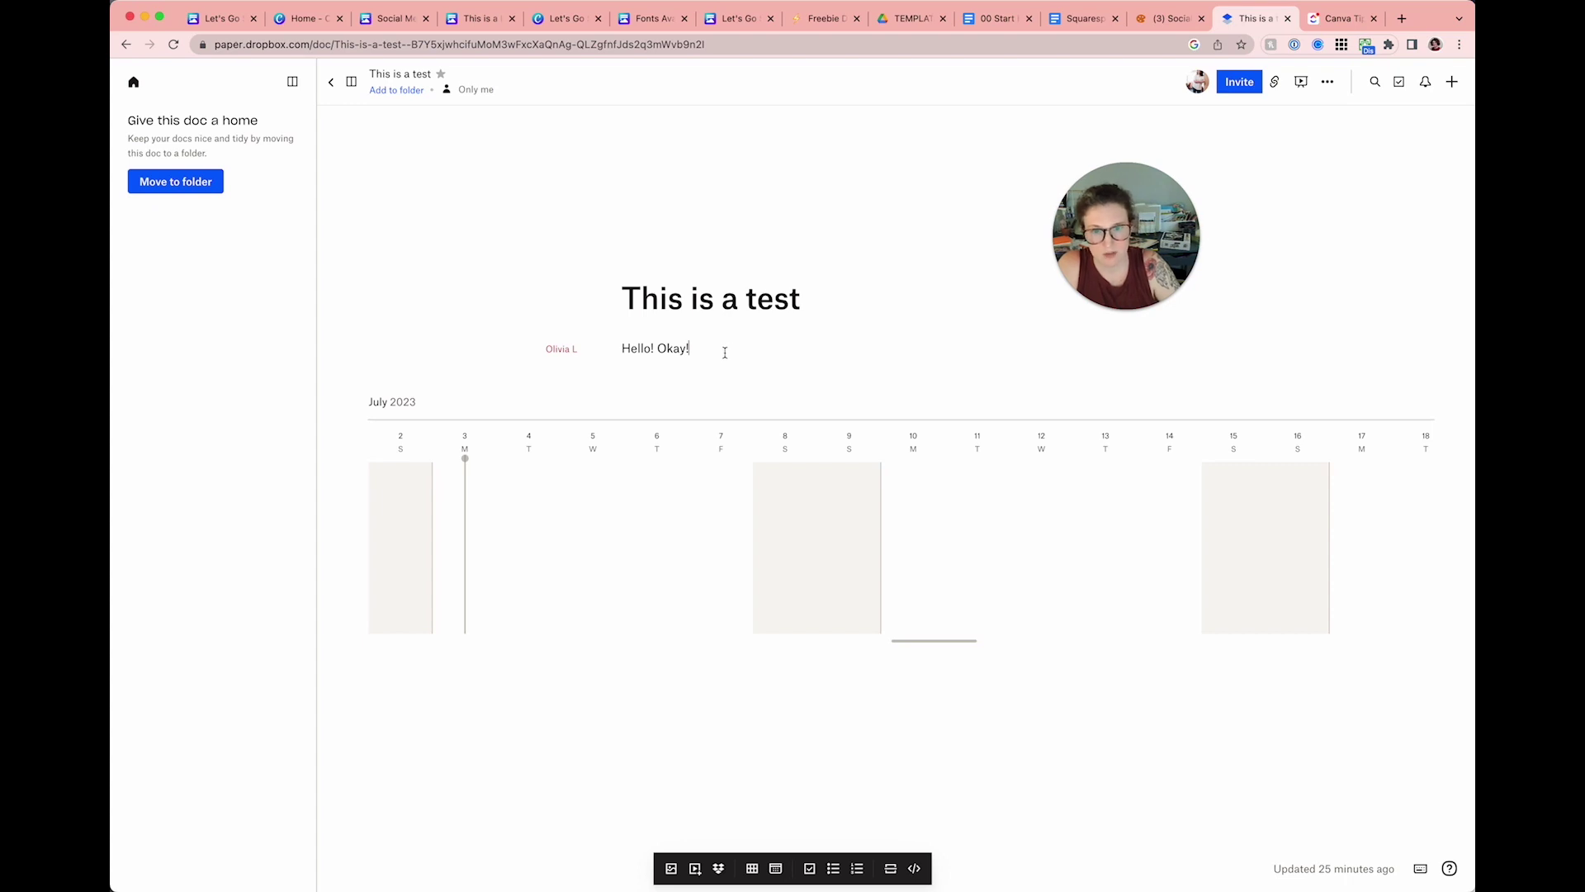
Step: Add a line under 'Hello! Okay!' and a Jul 4 timeline item titled 'asdfasjf;laskjf'
{"action": "key", "text": "Return"}
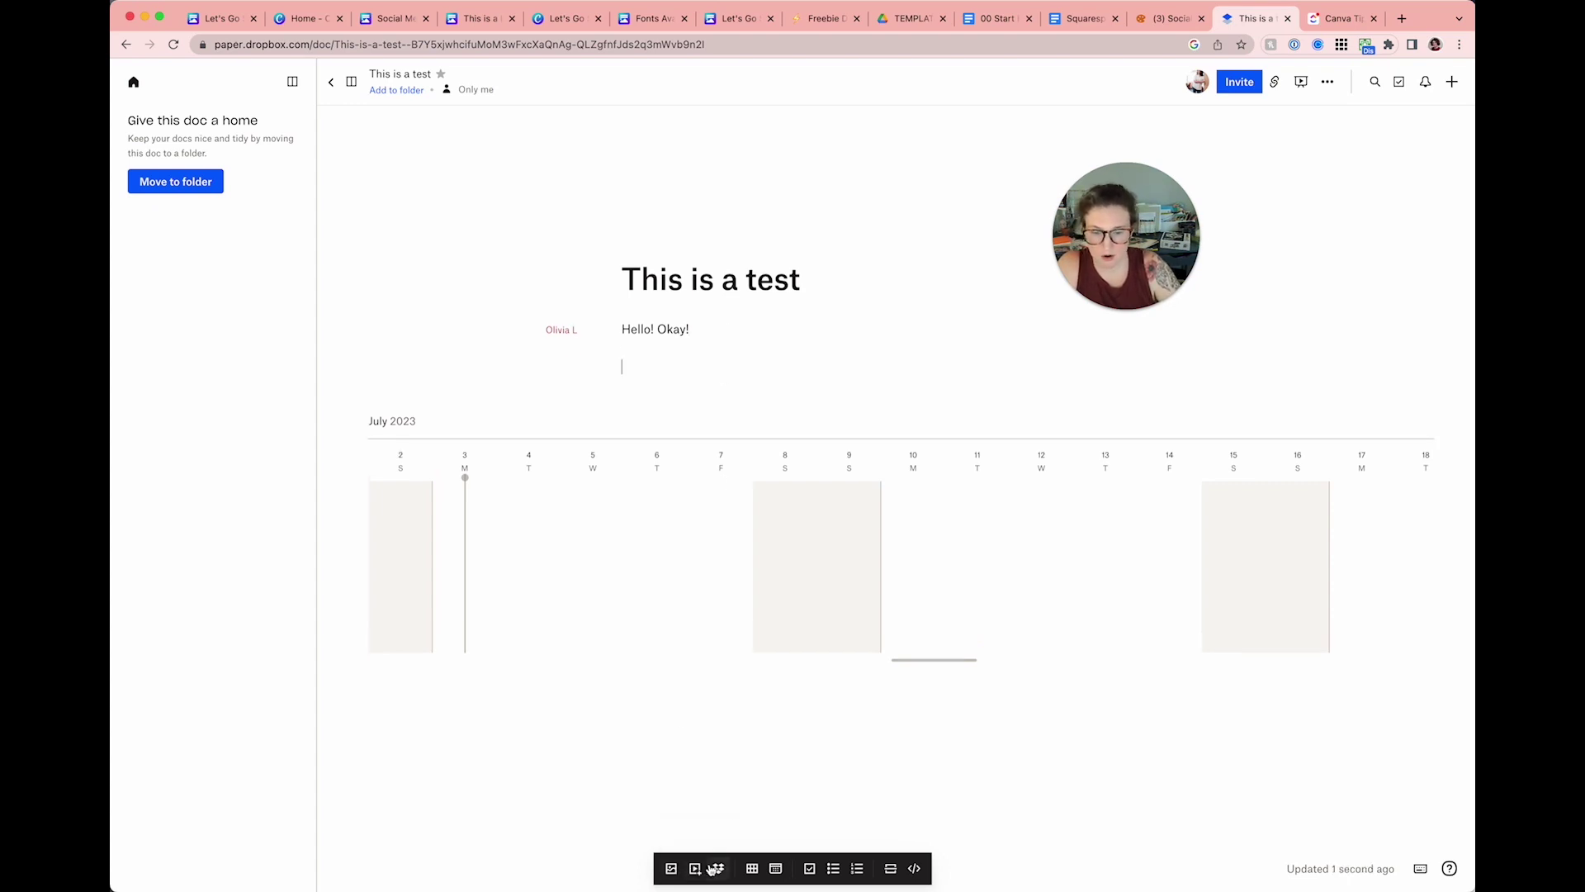
{"action": "left_click", "coordinate": [556, 495]}
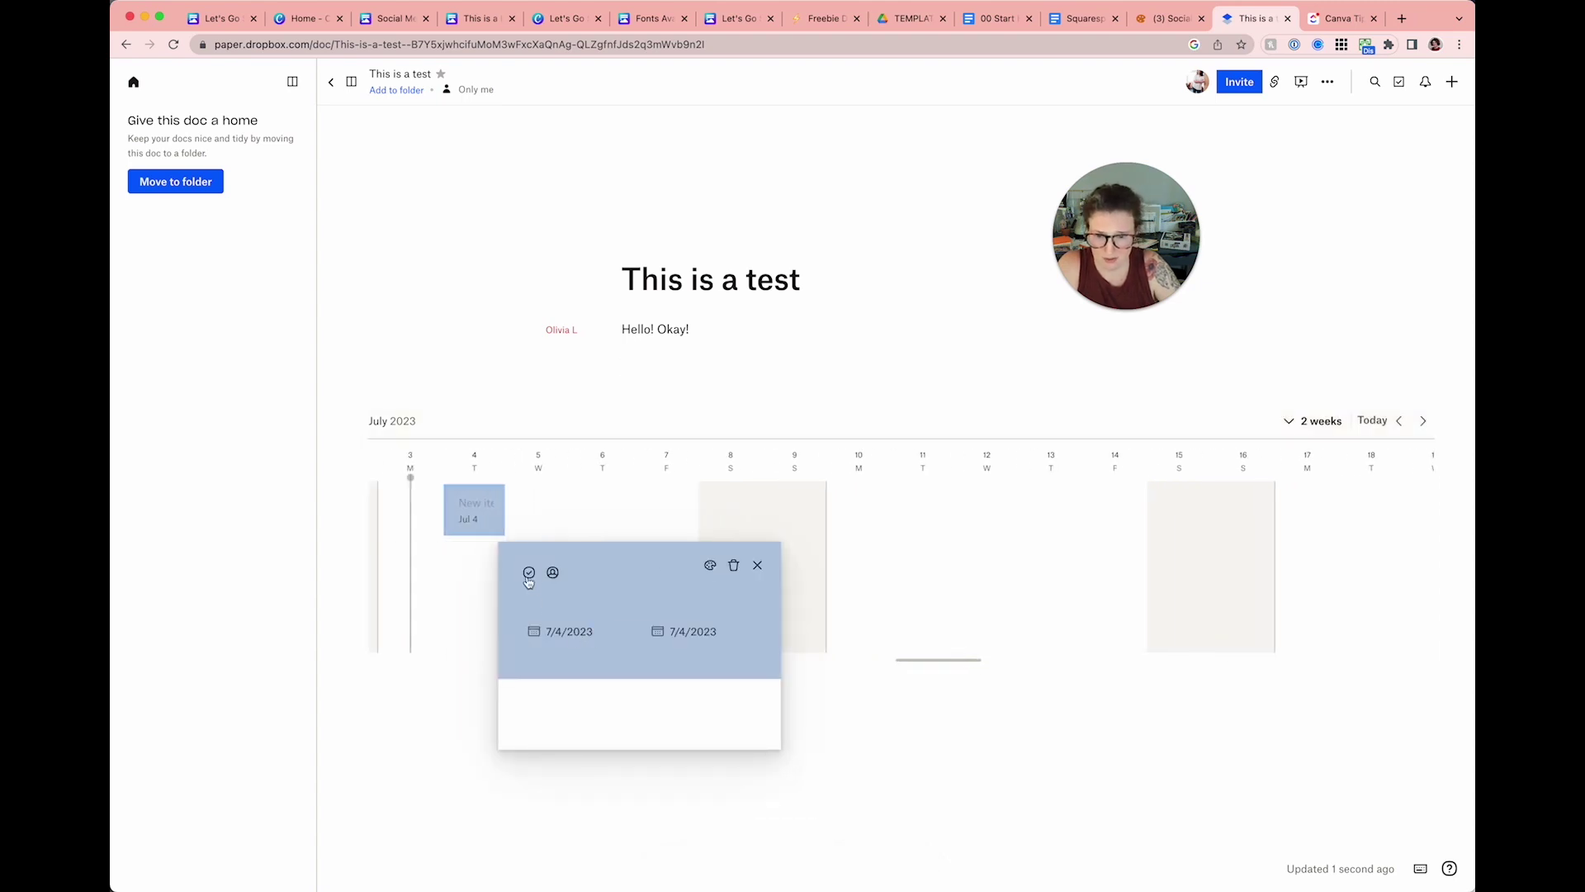
{"action": "type", "text": "asdfasjf;laskjf"}
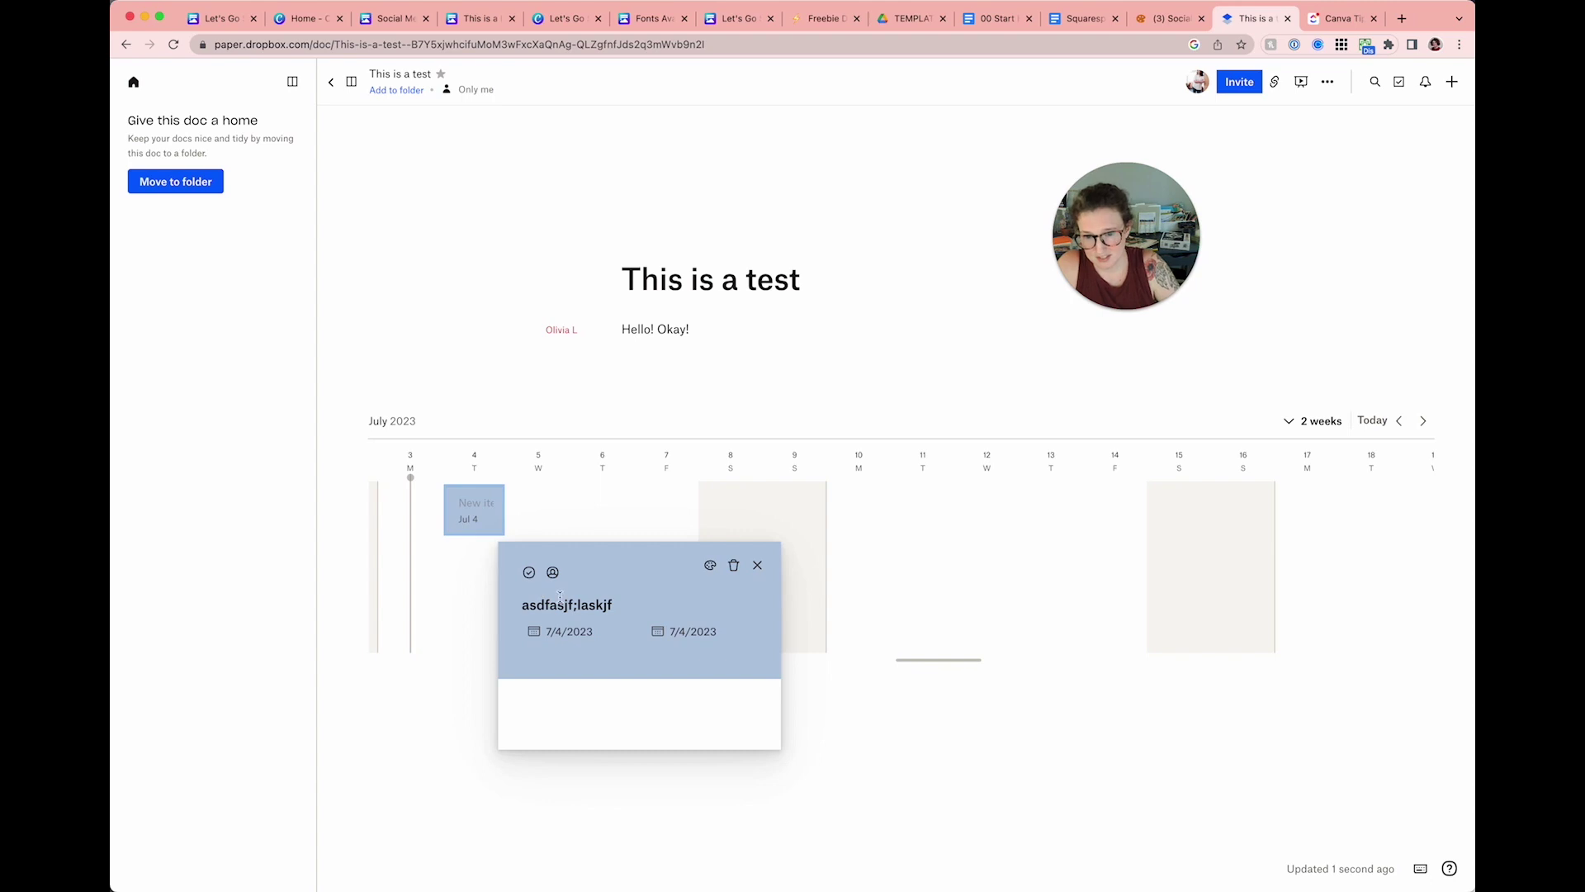
{"action": "left_click", "coordinate": [553, 572]}
{"action": "left_click", "coordinate": [569, 421]}
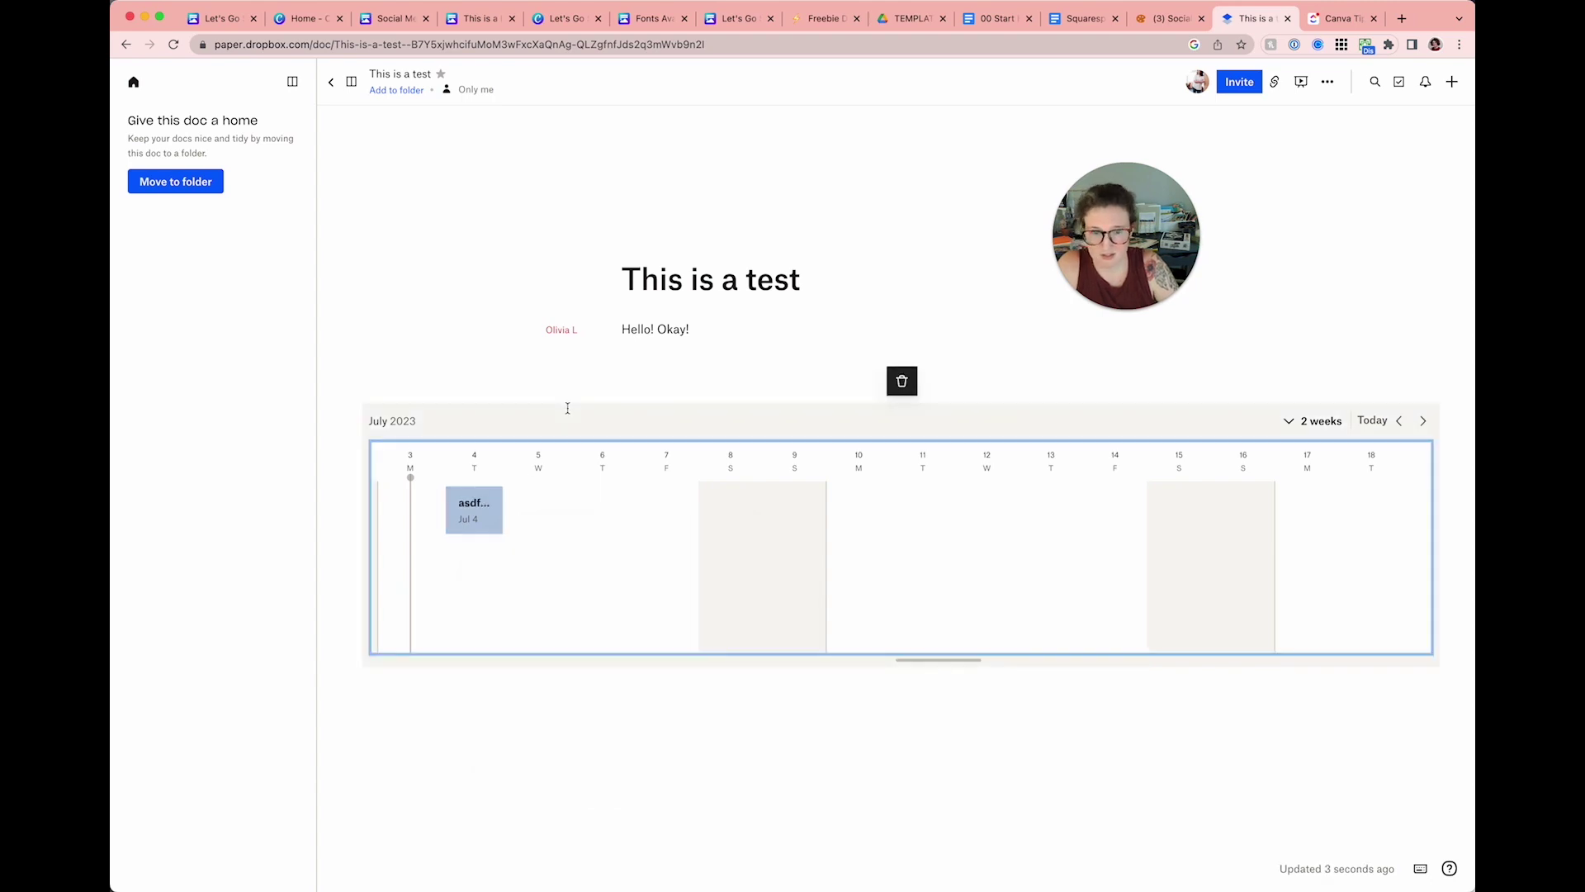
{"action": "scroll", "coordinate": [549, 392], "scroll_direction": "down", "scroll_amount": 2}
{"action": "scroll", "coordinate": [549, 392], "scroll_direction": "up", "scroll_amount": 2}
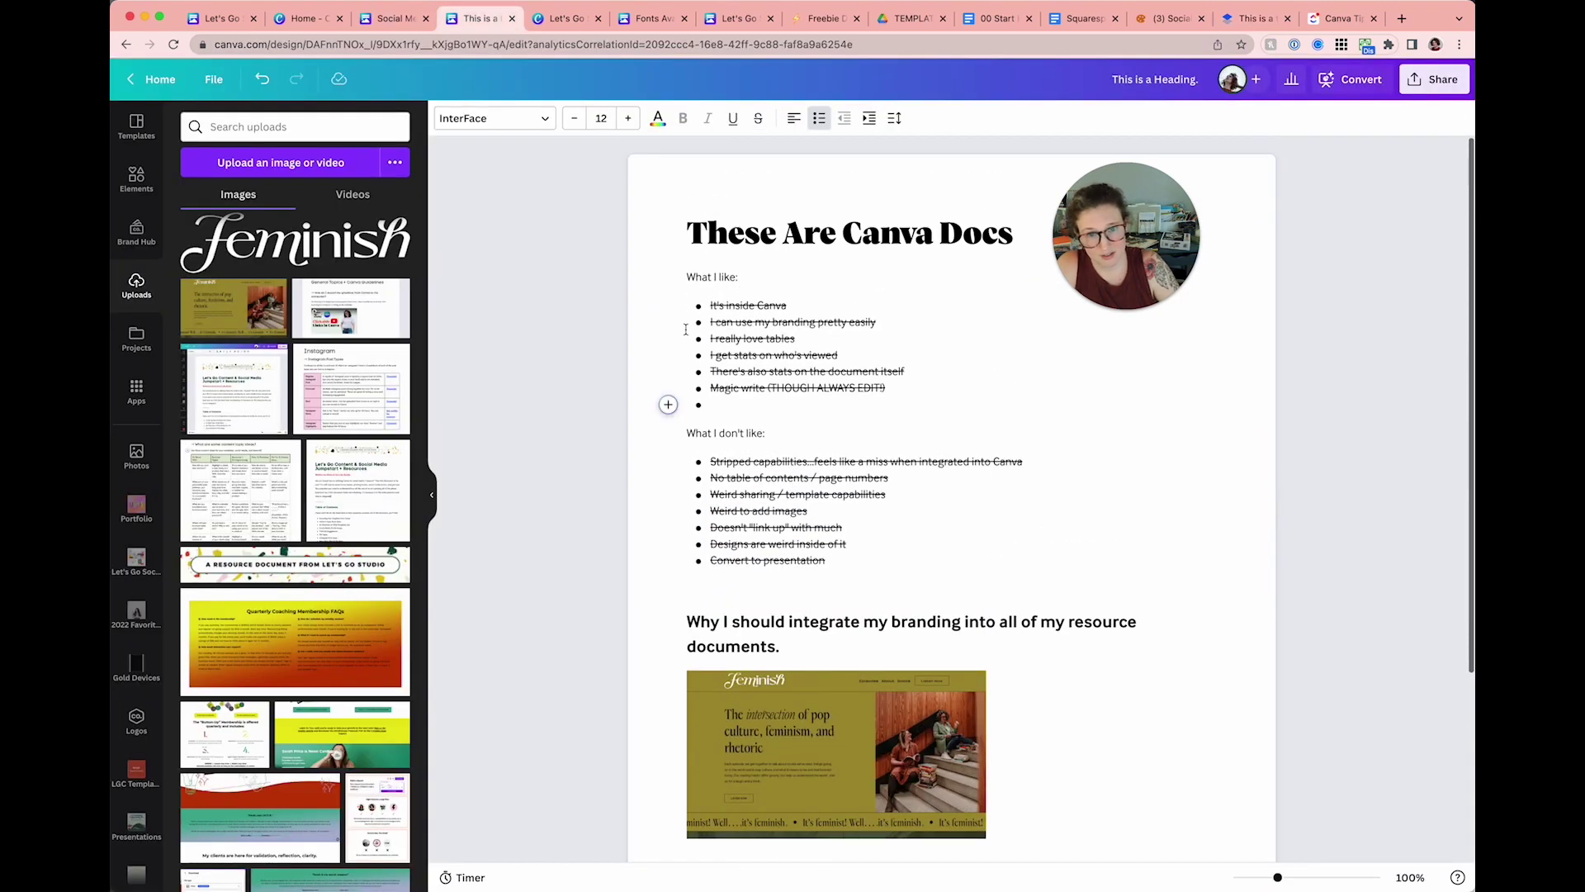
Step: Collapse Canva's Uploads side panel so the review doc fills the editor
{"action": "scroll", "coordinate": [886, 329], "scroll_direction": "down", "scroll_amount": 3}
{"action": "scroll", "coordinate": [886, 329], "scroll_direction": "up", "scroll_amount": 3}
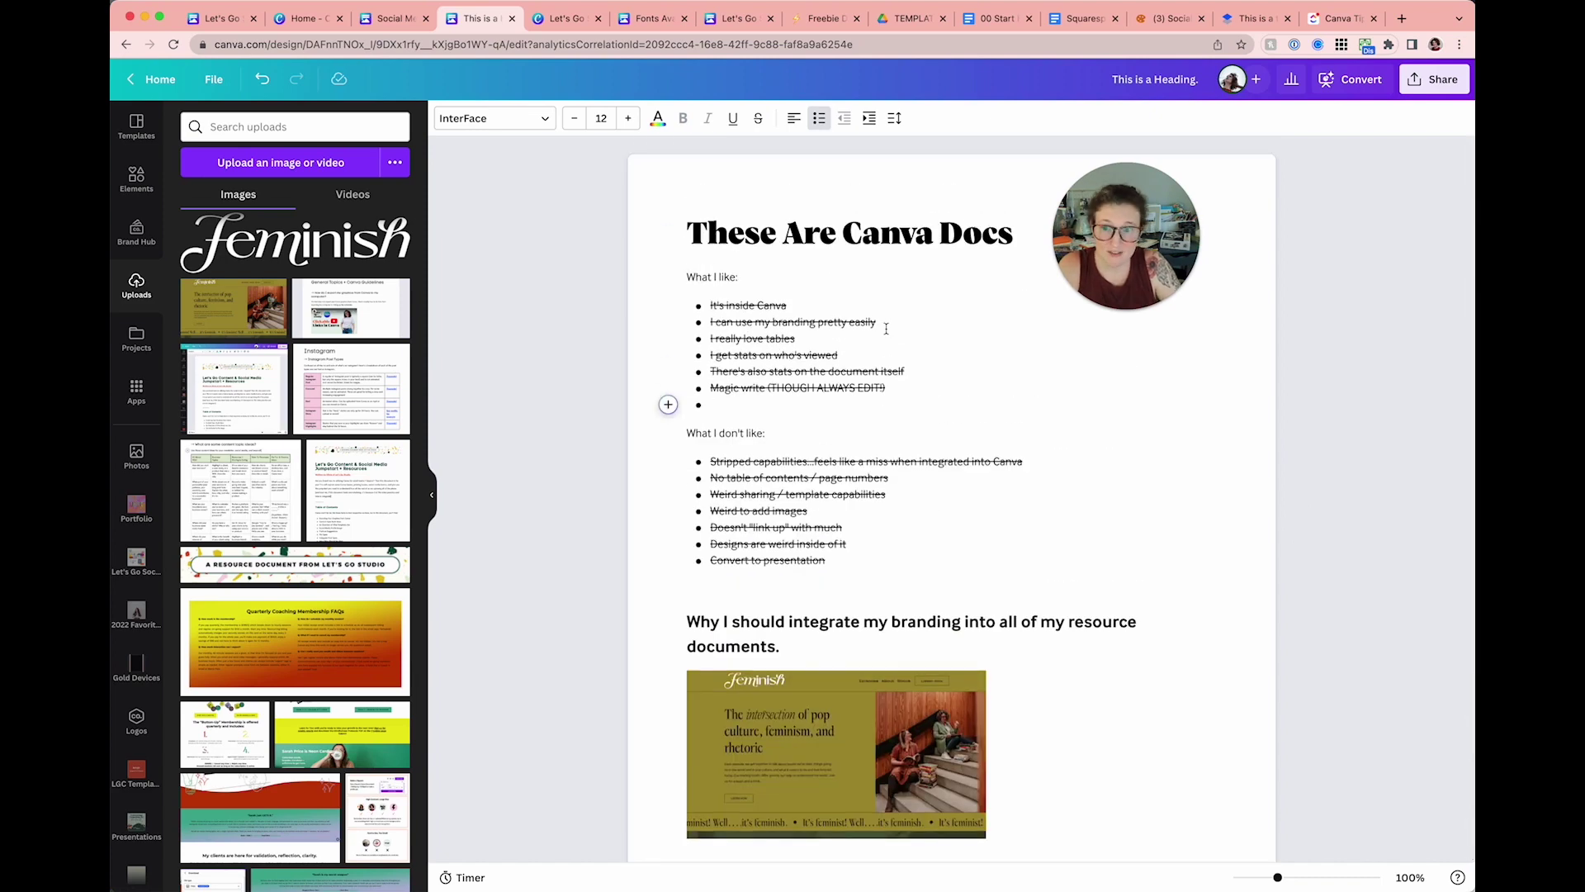
{"action": "scroll", "coordinate": [840, 355], "scroll_direction": "down", "scroll_amount": 3}
{"action": "scroll", "coordinate": [839, 355], "scroll_direction": "up", "scroll_amount": 3}
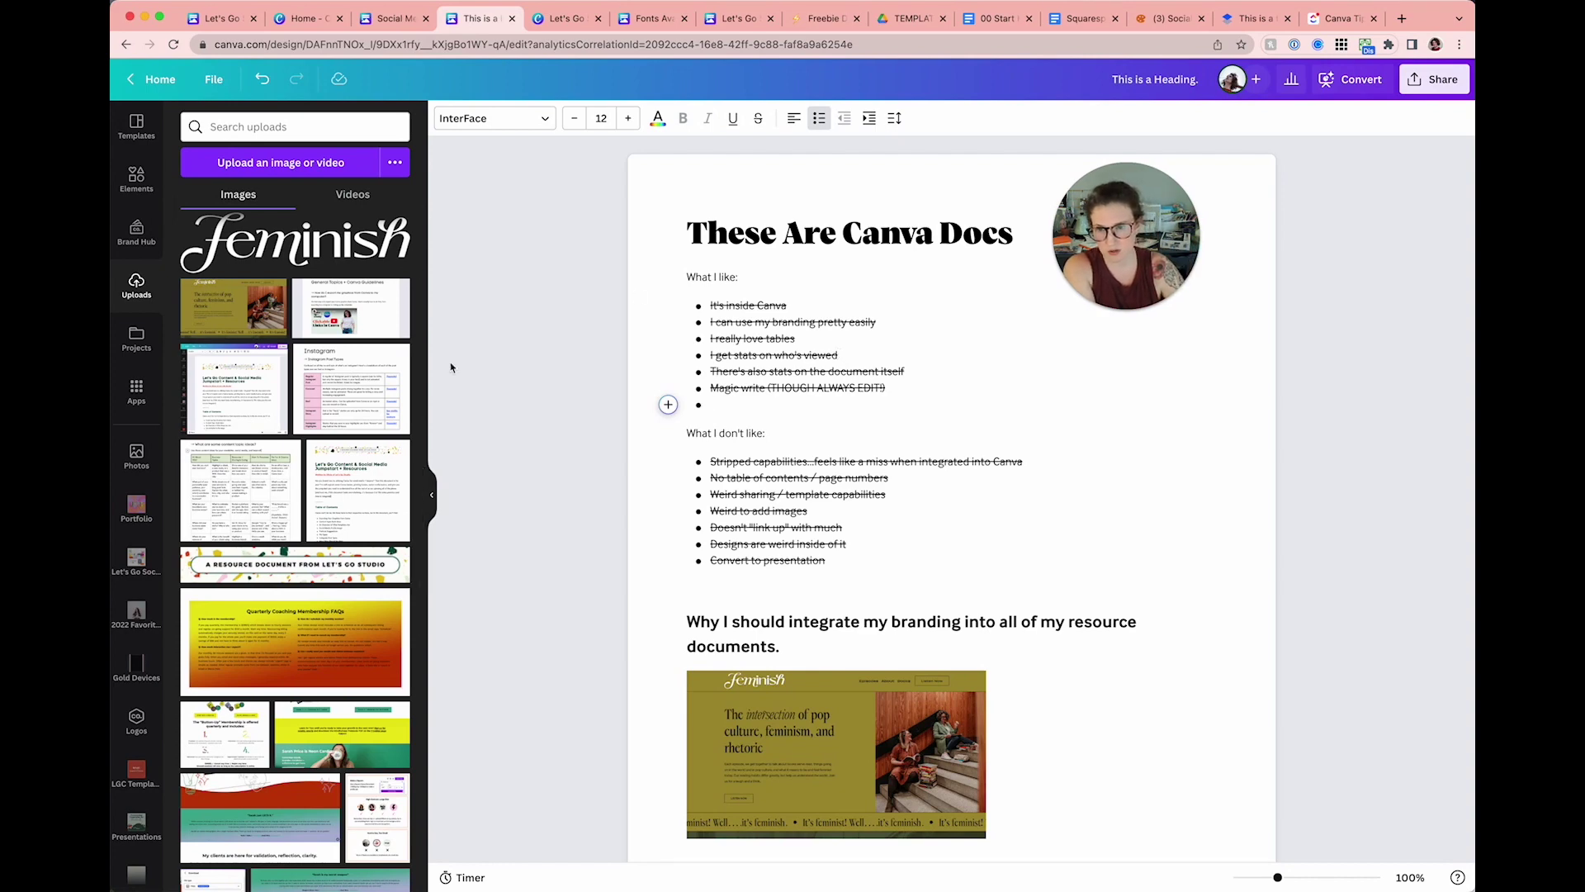
{"action": "left_click", "coordinate": [431, 493]}
Step: Place the cursor at the end of 'What I like:', then return to Notion's Social Media Calendar
{"action": "scroll", "coordinate": [599, 424], "scroll_direction": "down", "scroll_amount": 3}
{"action": "scroll", "coordinate": [683, 394], "scroll_direction": "up", "scroll_amount": 3}
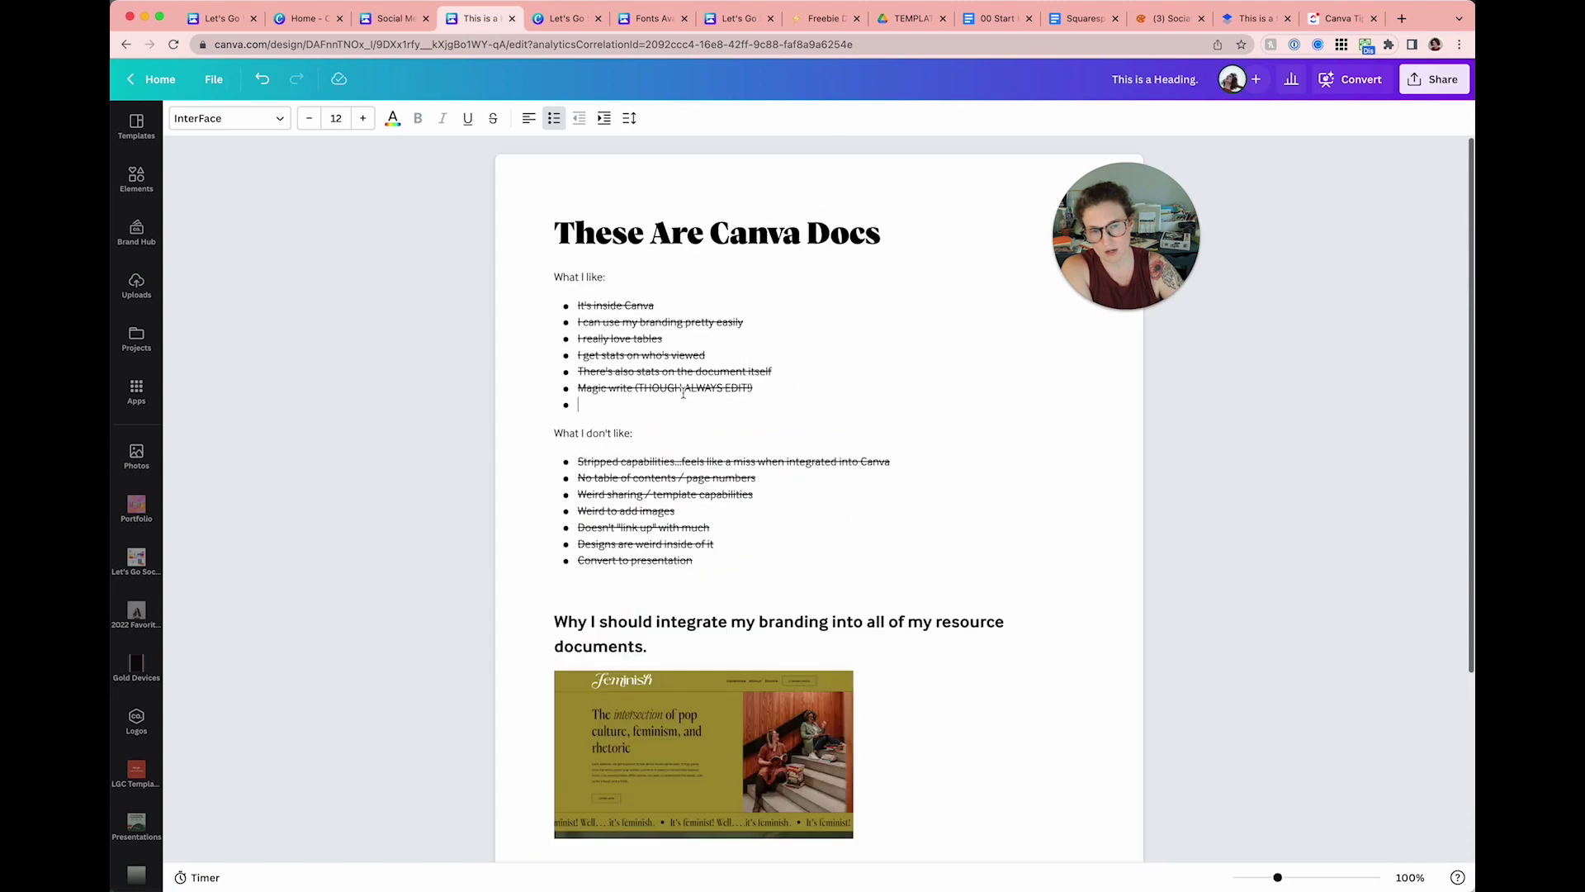
{"action": "left_click", "coordinate": [720, 271]}
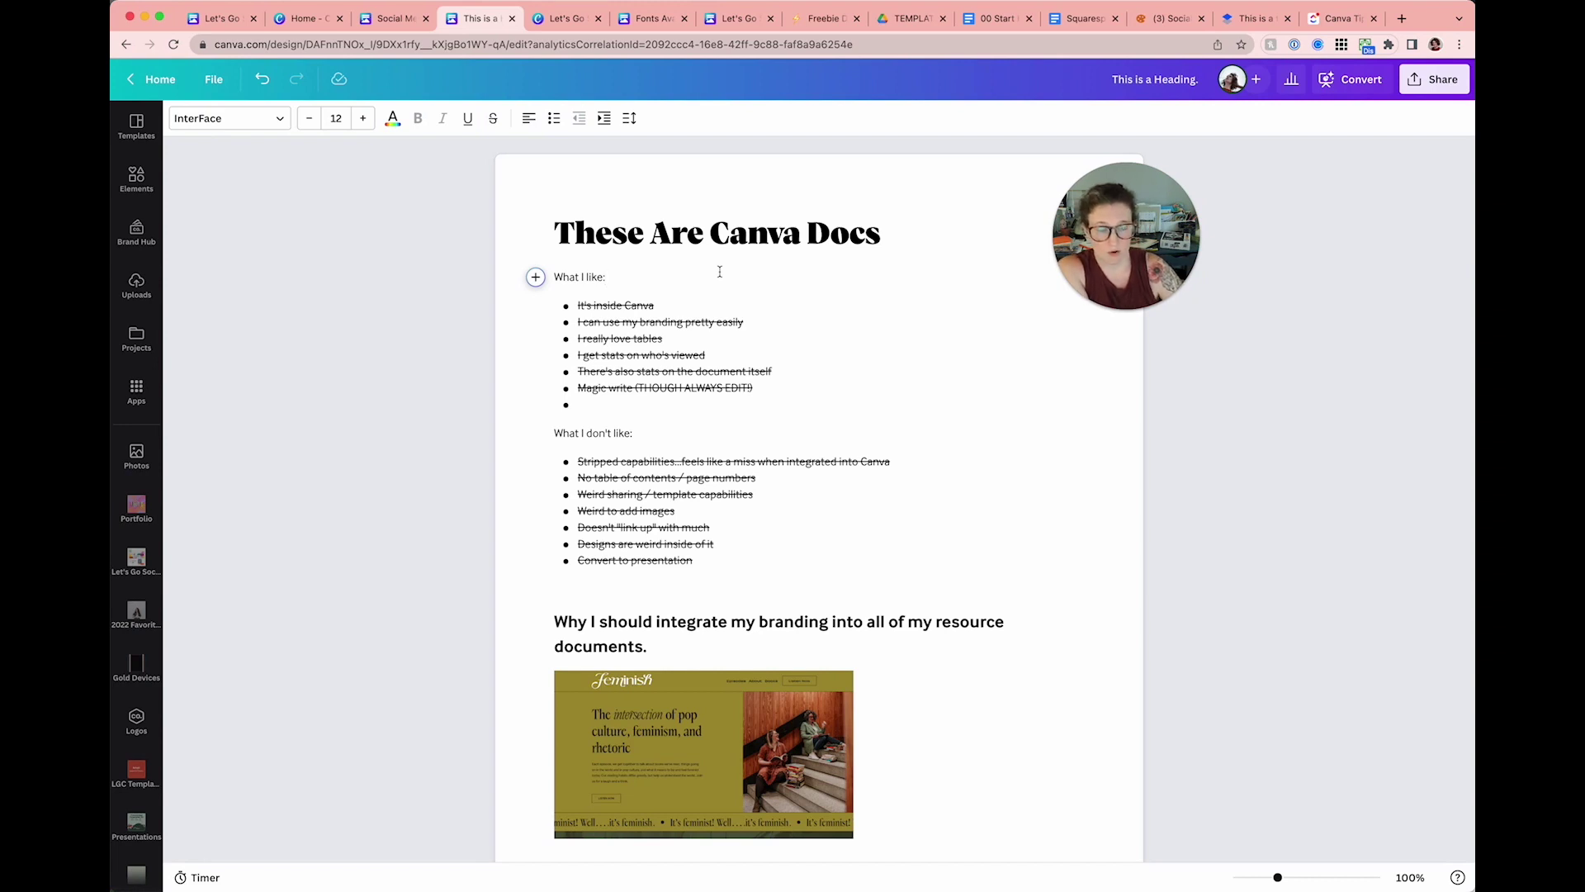
{"action": "scroll", "coordinate": [720, 271], "scroll_direction": "down", "scroll_amount": 3}
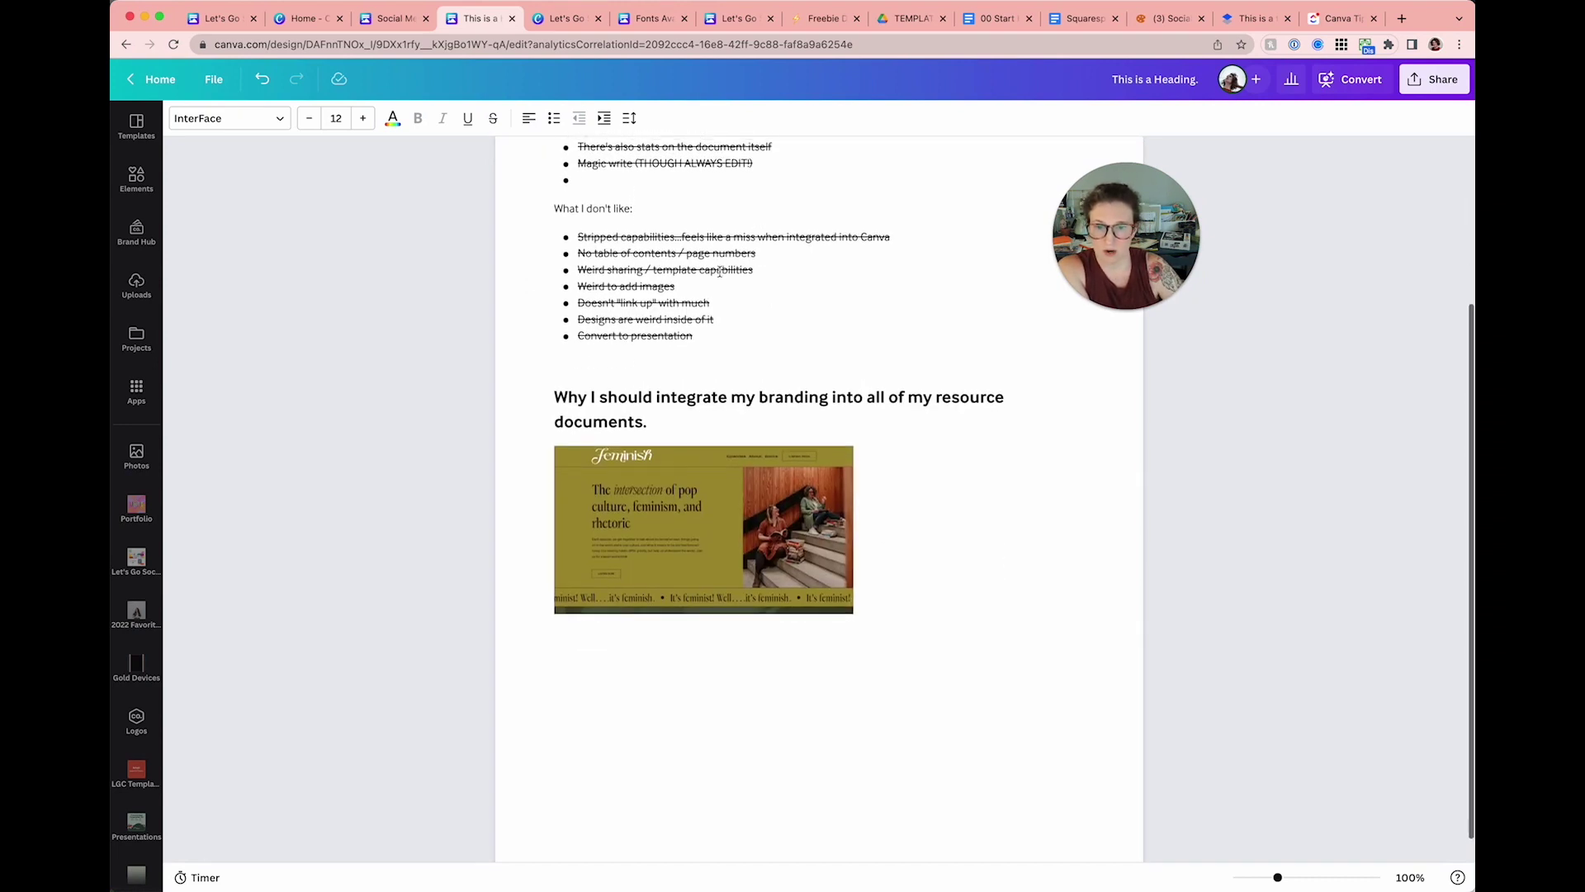
{"action": "scroll", "coordinate": [720, 271], "scroll_direction": "up", "scroll_amount": 3}
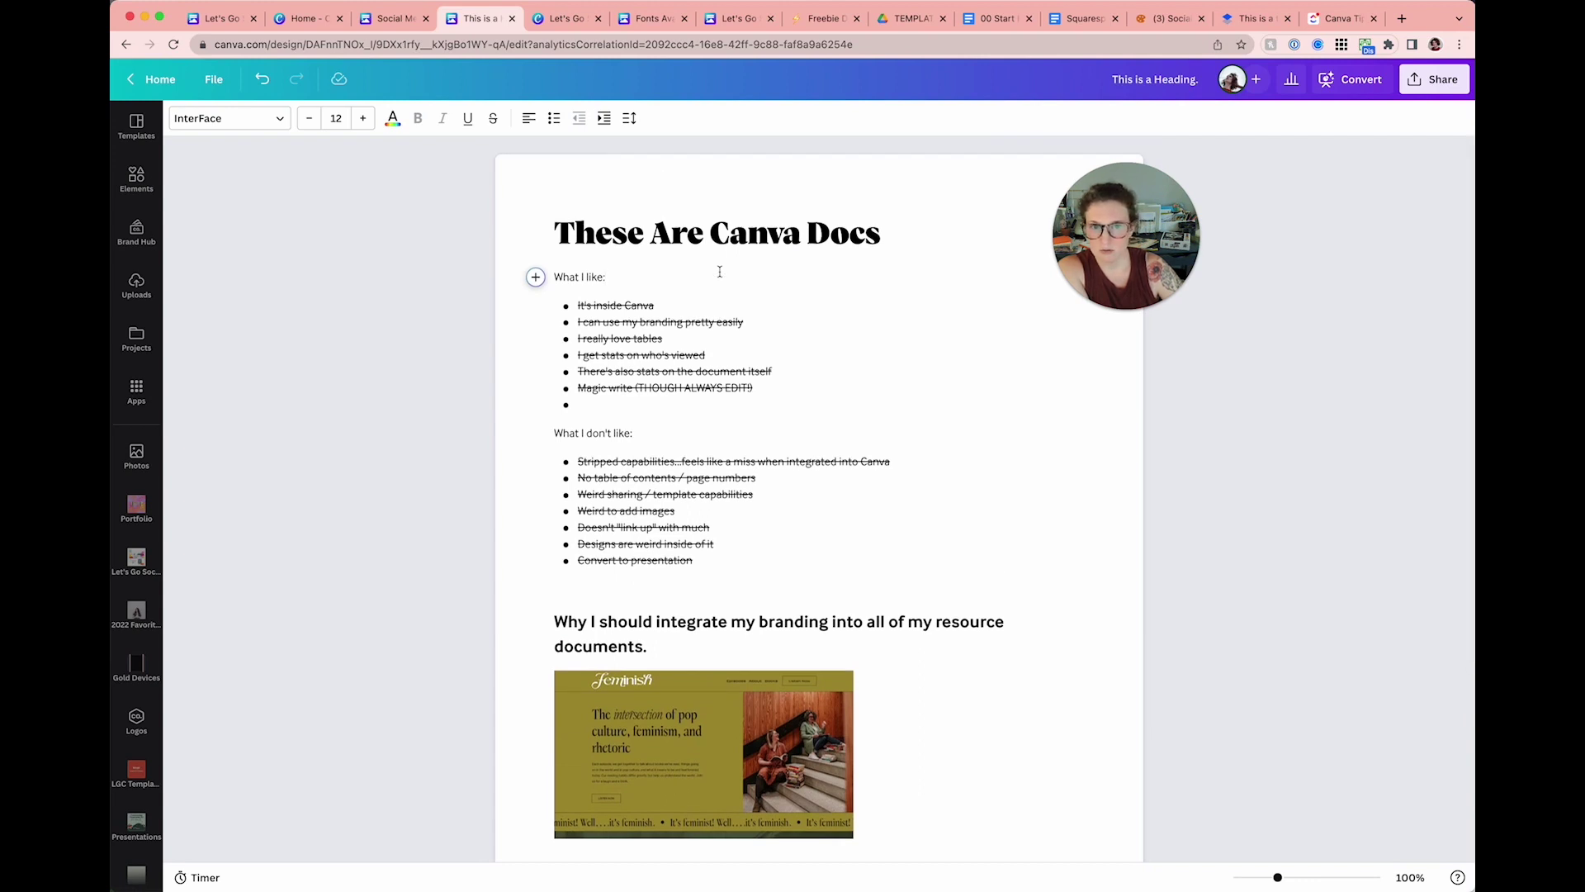
{"action": "left_click", "coordinate": [1169, 18]}
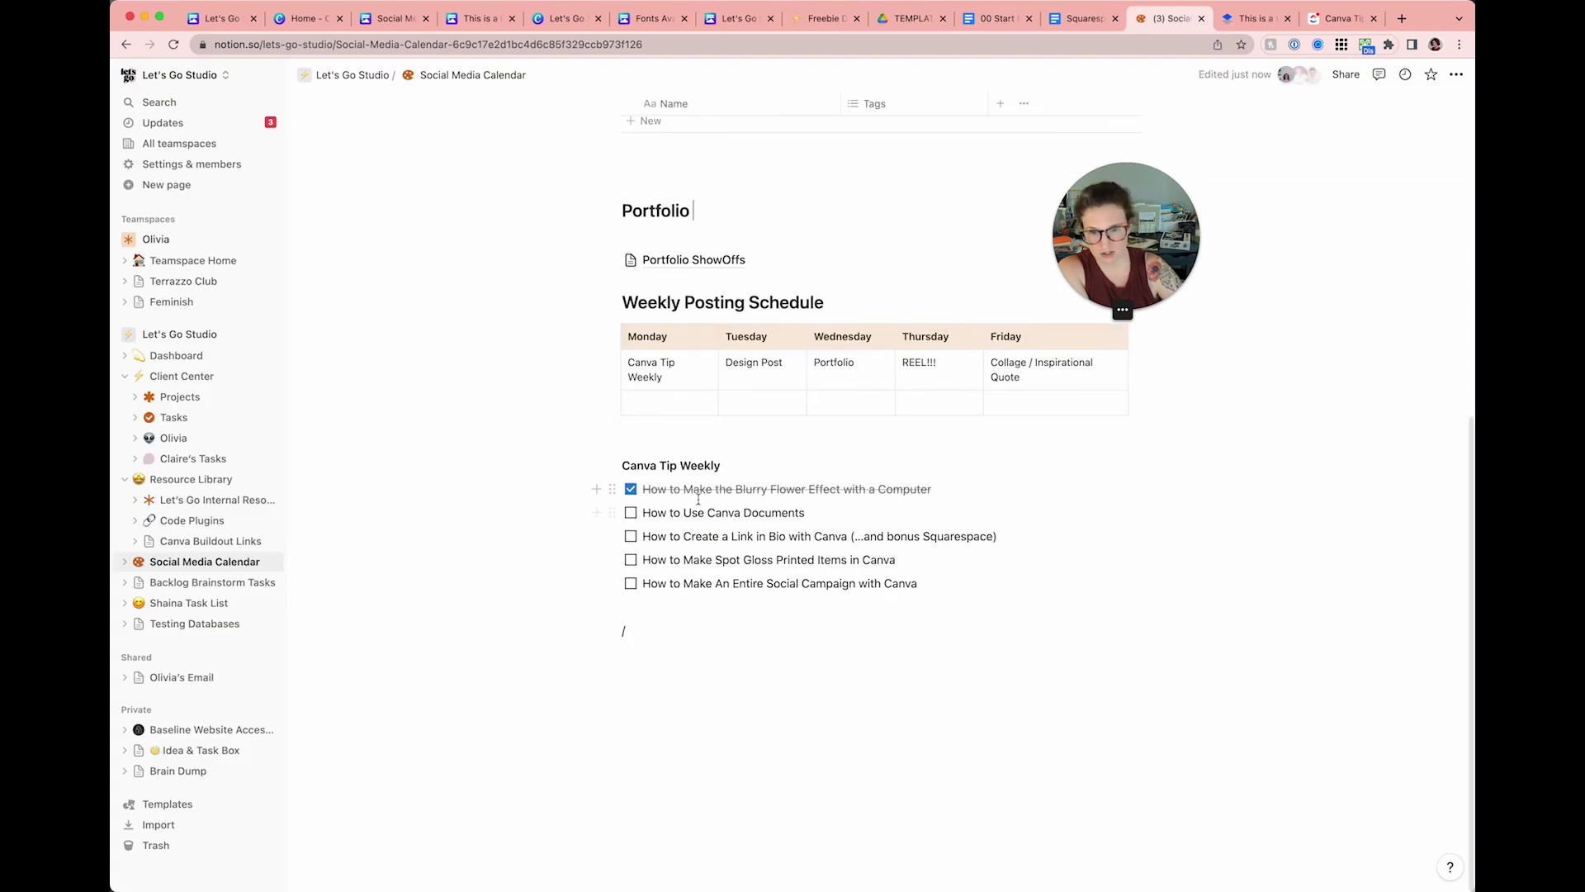
Step: Check off 'How to Use Canva Documents' as the second completed Canva Tip Weekly item
{"action": "left_click", "coordinate": [631, 512]}
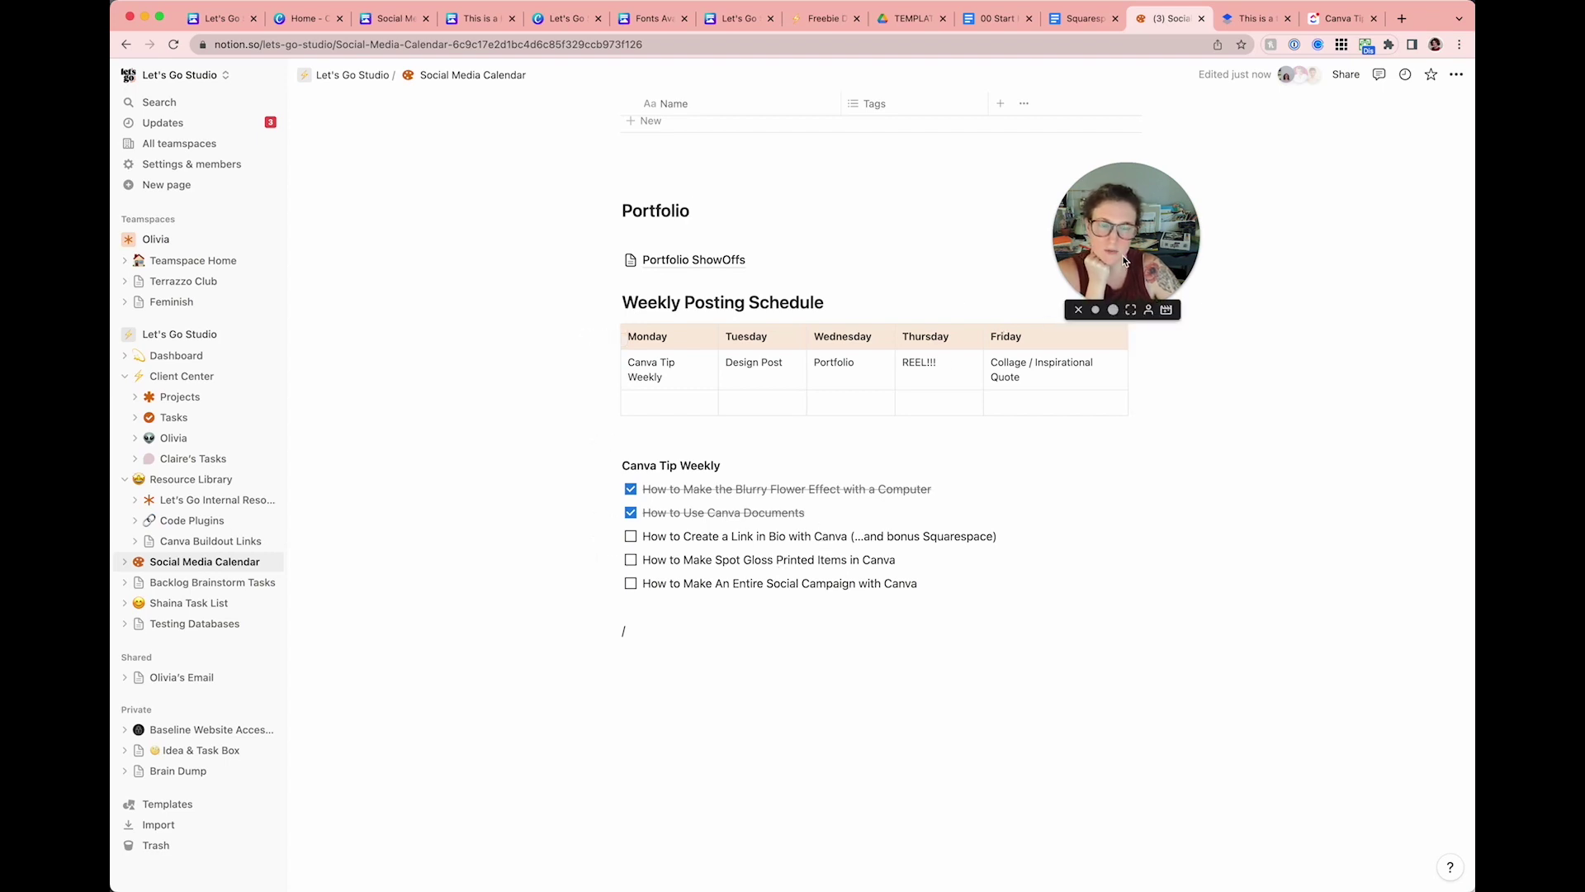
{"action": "left_click_drag", "start_coordinate": [1095, 254], "coordinate": [1058, 238]}
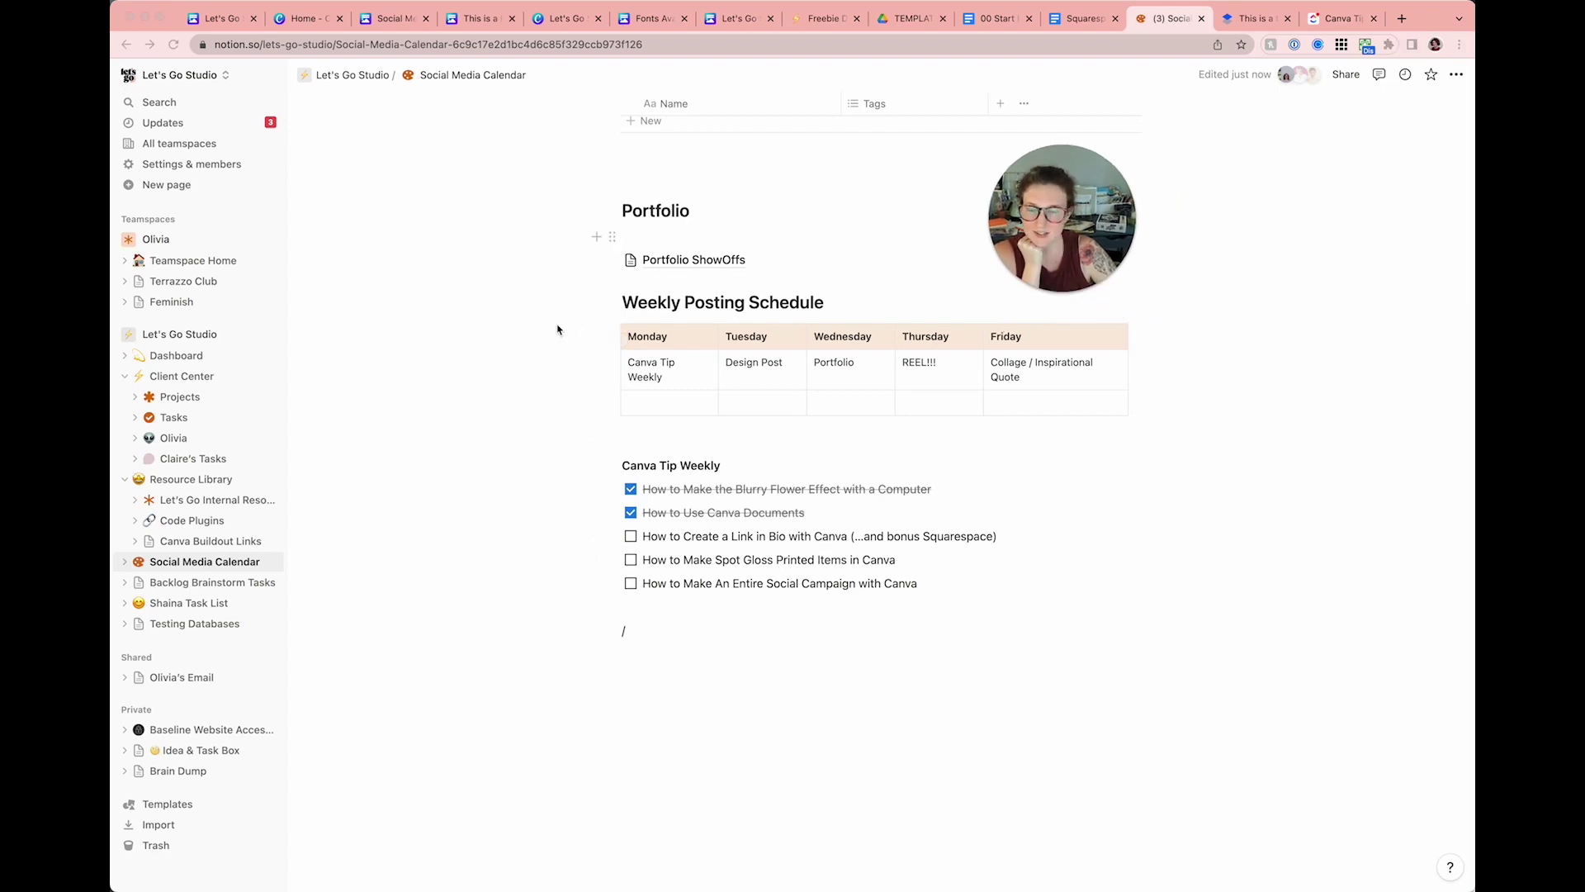